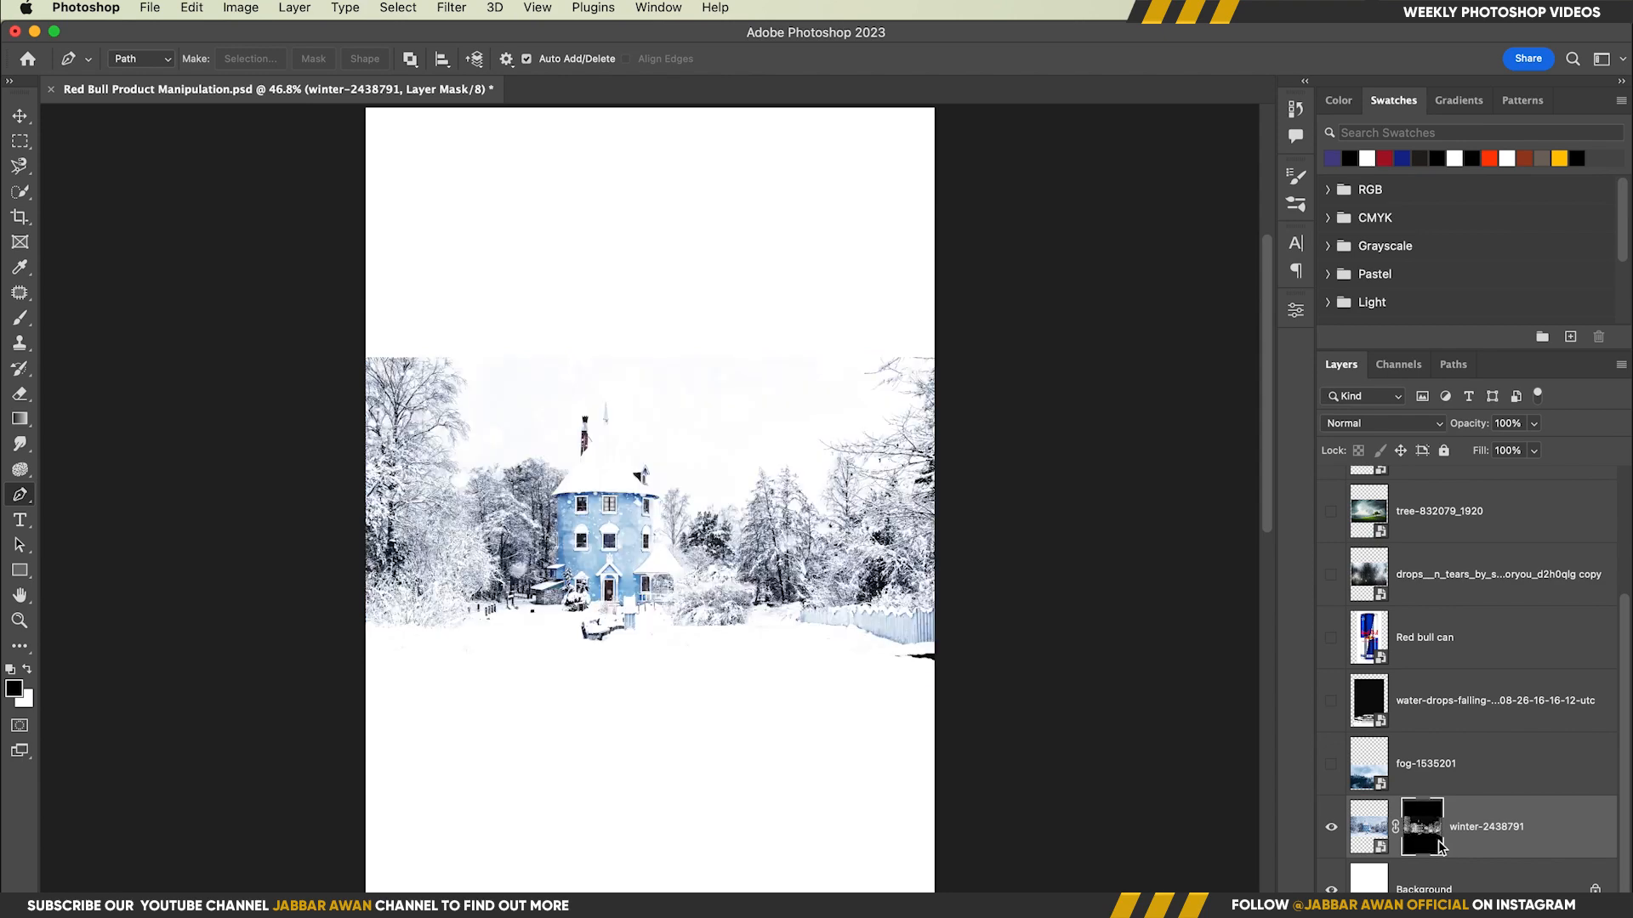
Paint white on the winter-2438791 layer mask with the Brush tool to reveal the snowy ground below the house.
left_click_drag(709, 539, 733, 539)
key("b")
left_click_drag(805, 700, 939, 690)
left_click_drag(881, 724, 954, 713)
key("x")
mouse_move(829, 721)
left_mouse_down()
mouse_move(665, 743)
mouse_move(373, 744)
mouse_move(484, 743)
left_mouse_up()
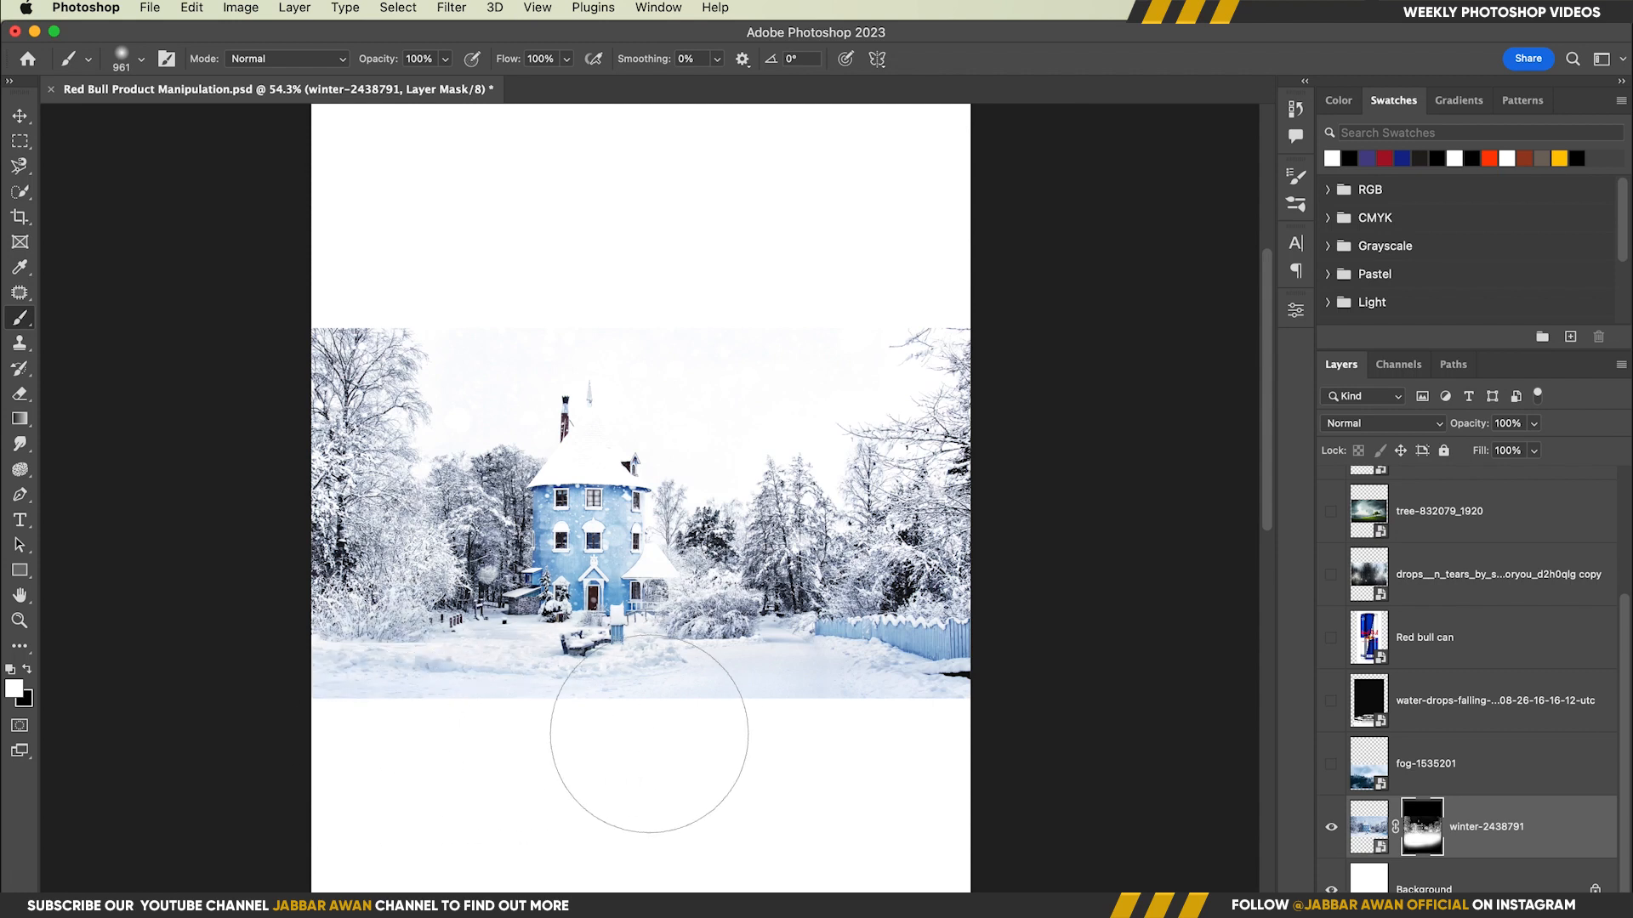
Paint black on the winter-2438791 layer mask to soften the photo's upper-left edge above the trees.
left_click(1357, 769)
left_click_drag(770, 513, 778, 551)
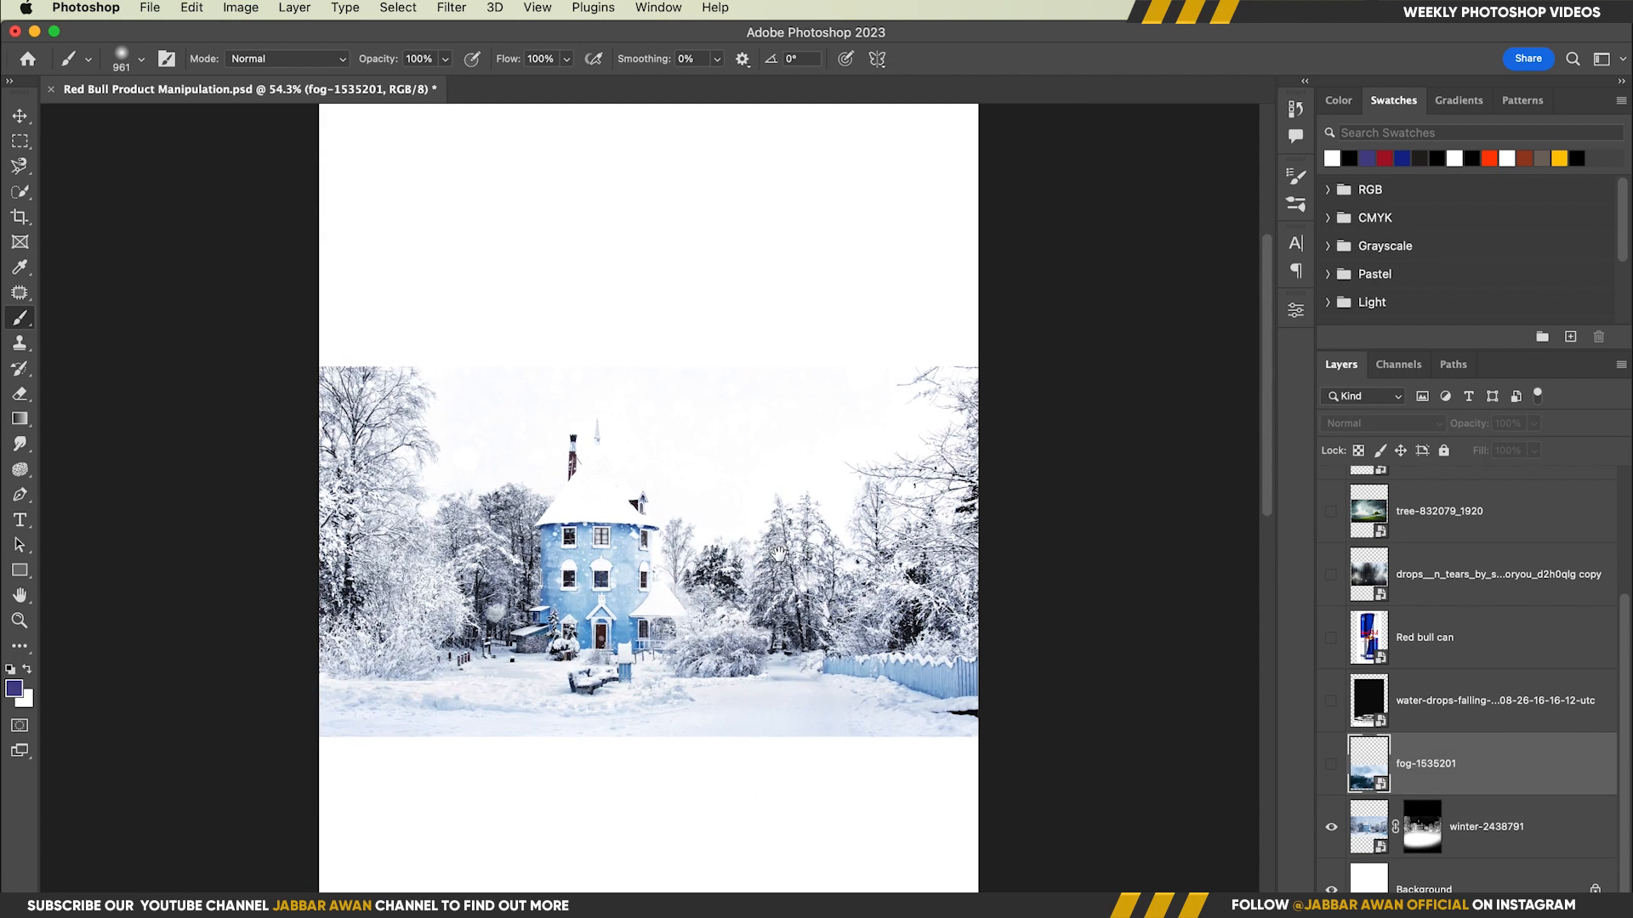
left_click(1412, 826)
mouse_move(448, 355)
left_mouse_down()
mouse_move(362, 357)
mouse_move(431, 345)
mouse_move(366, 348)
mouse_move(408, 347)
left_mouse_up()
left_click(431, 345)
key("x")
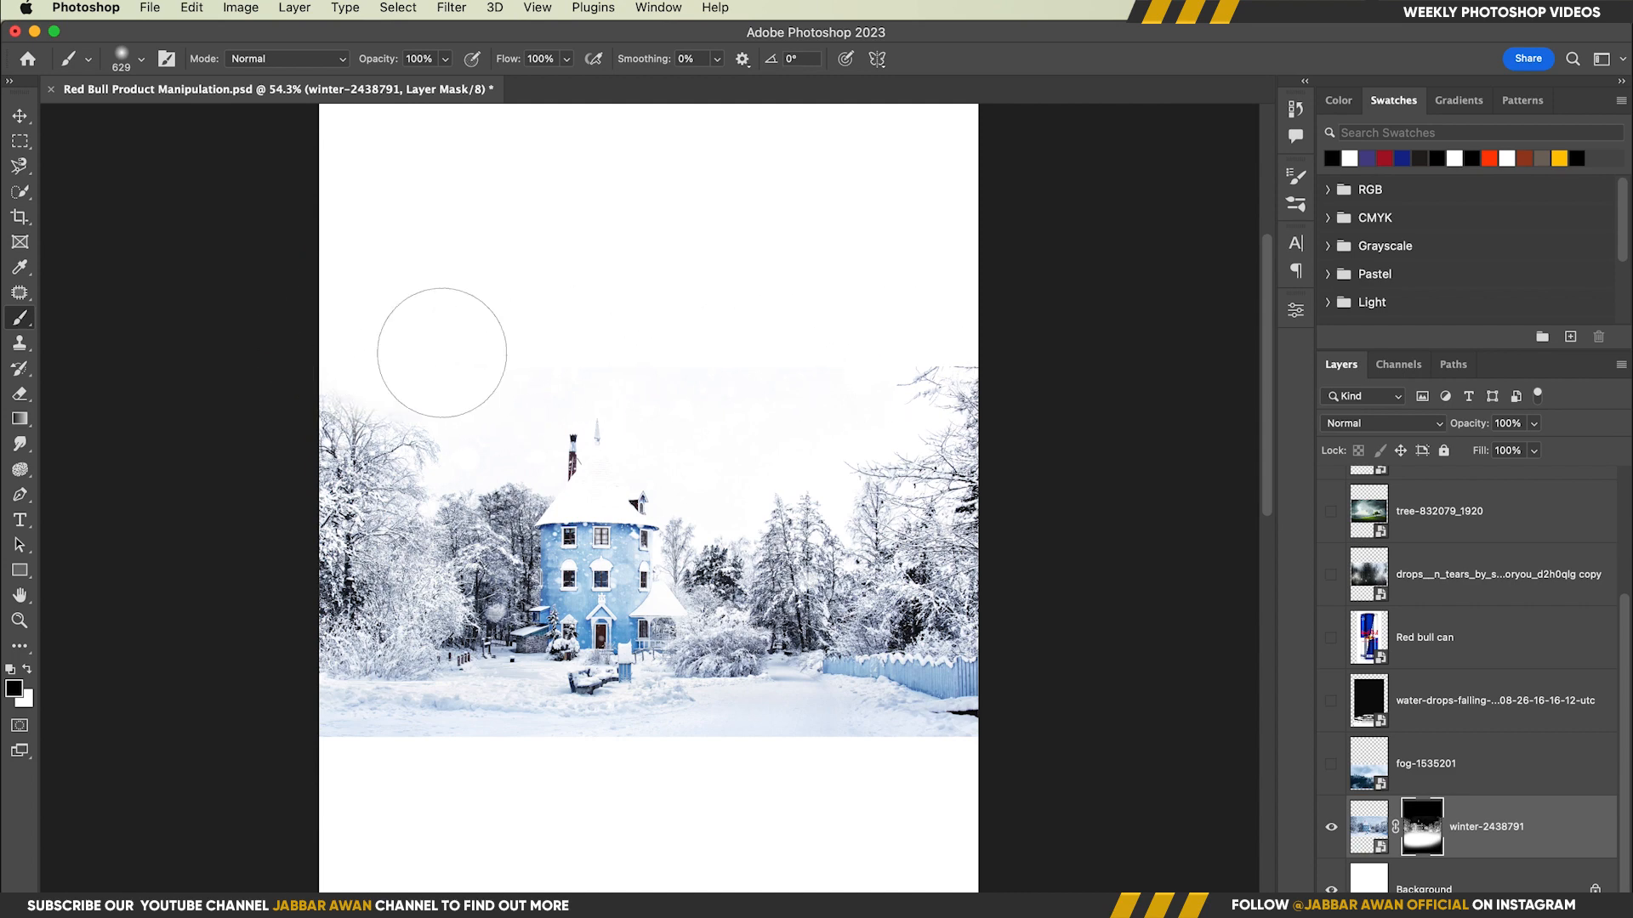
Duplicate the winter-2438791 layer and paint black on the copy's mask to fade the lower edge of the snow.
scroll(441, 352, "down", 5)
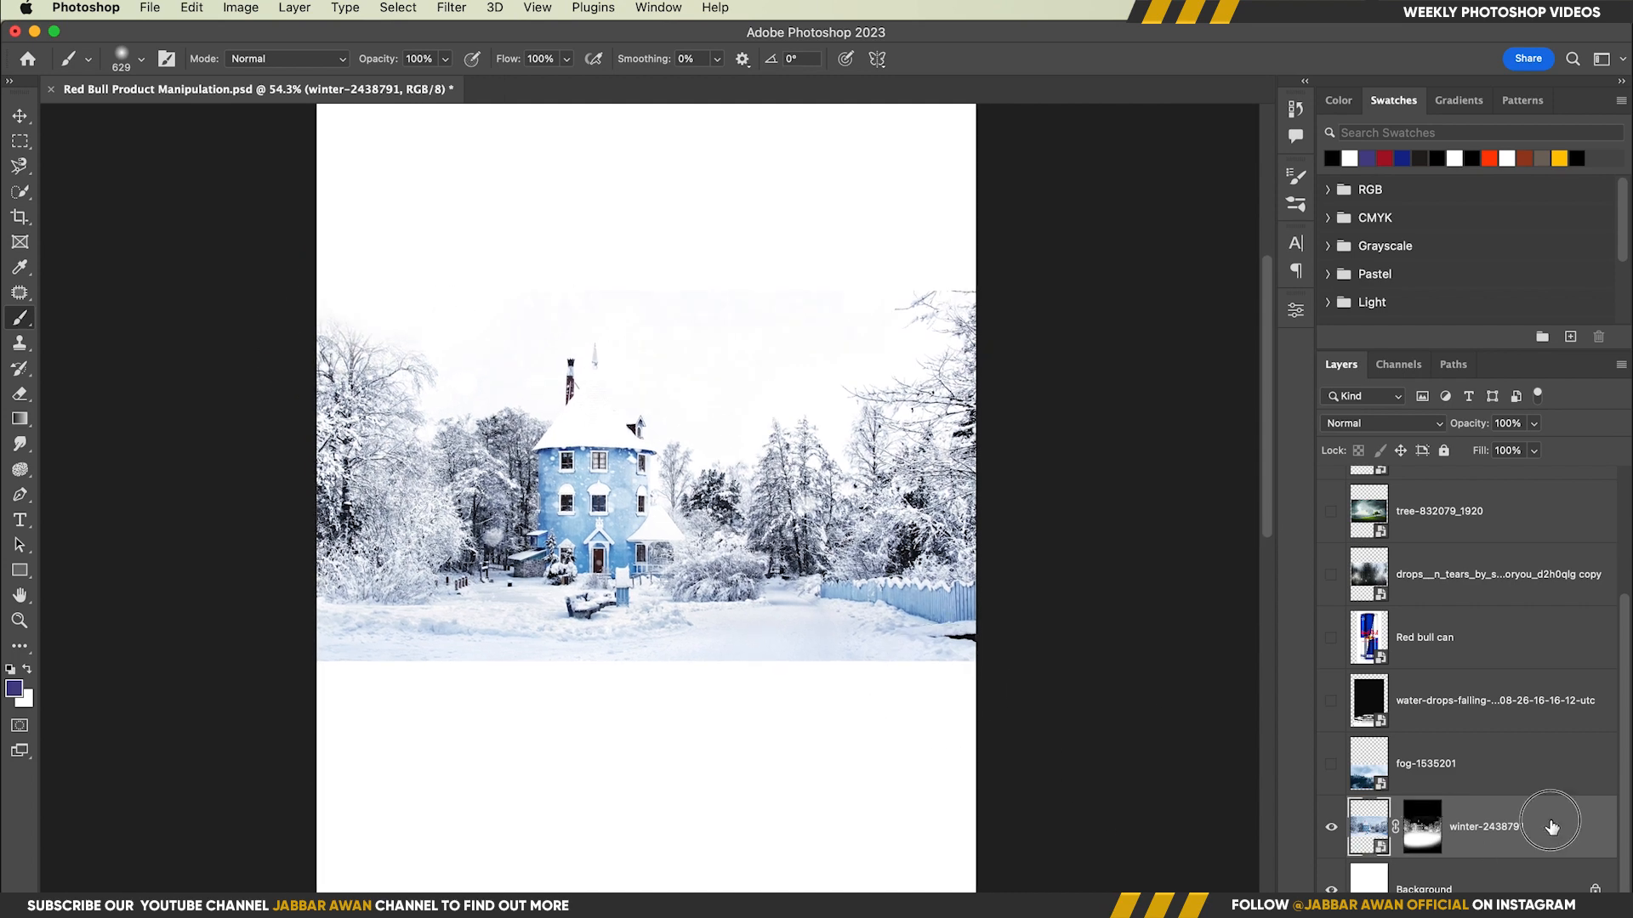
key("super+j")
left_click(1423, 826)
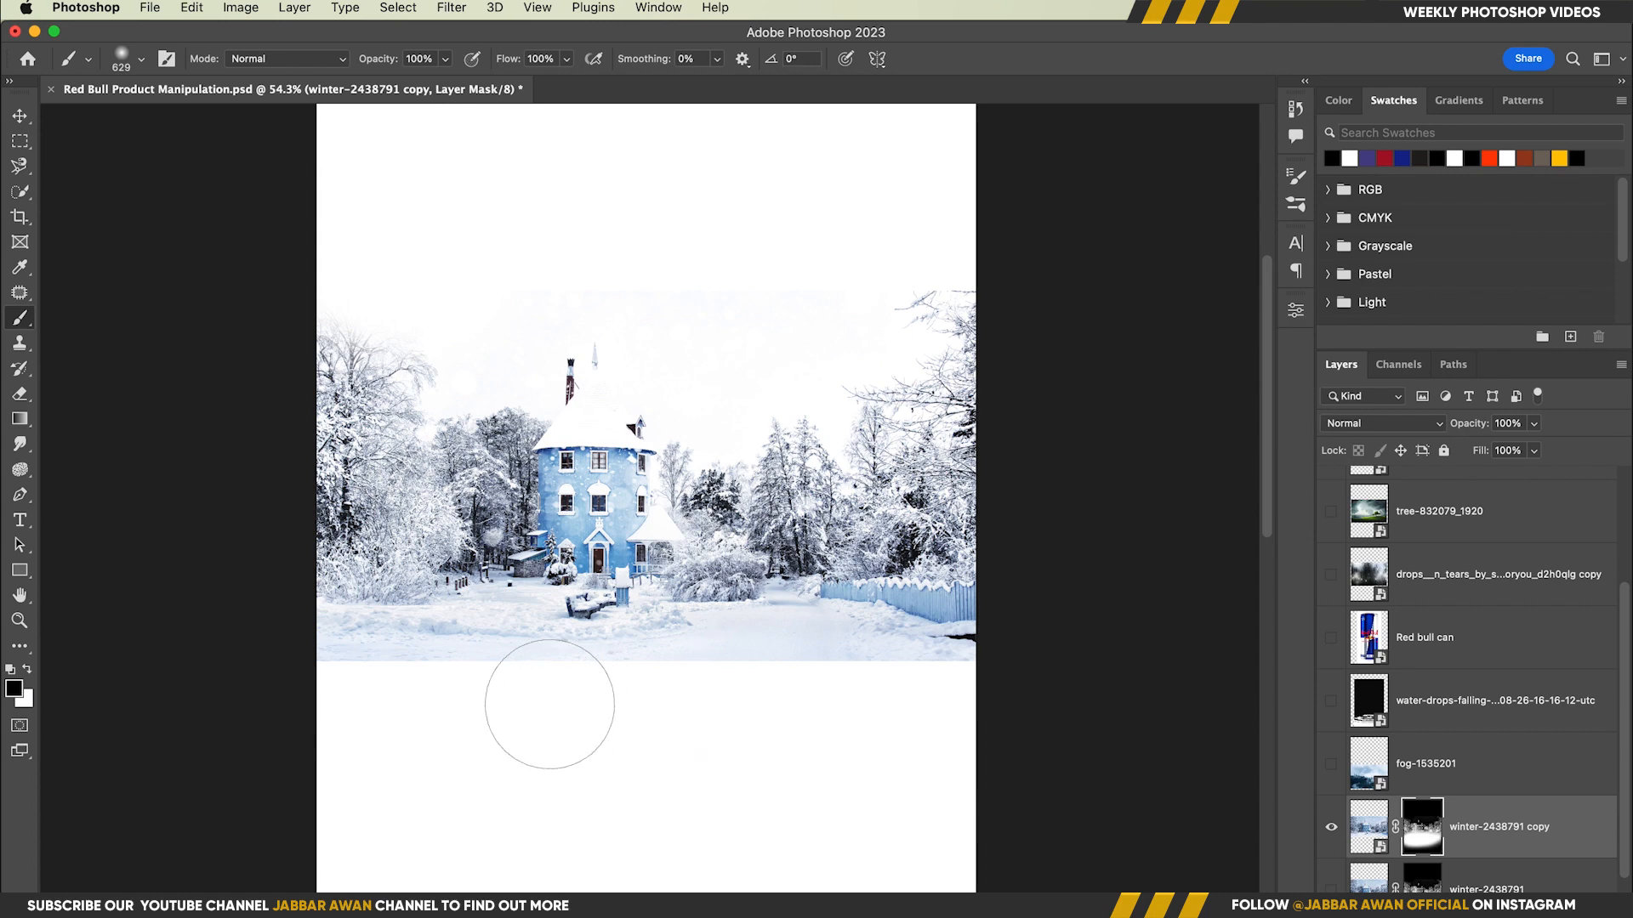
left_click_drag(550, 704, 452, 700)
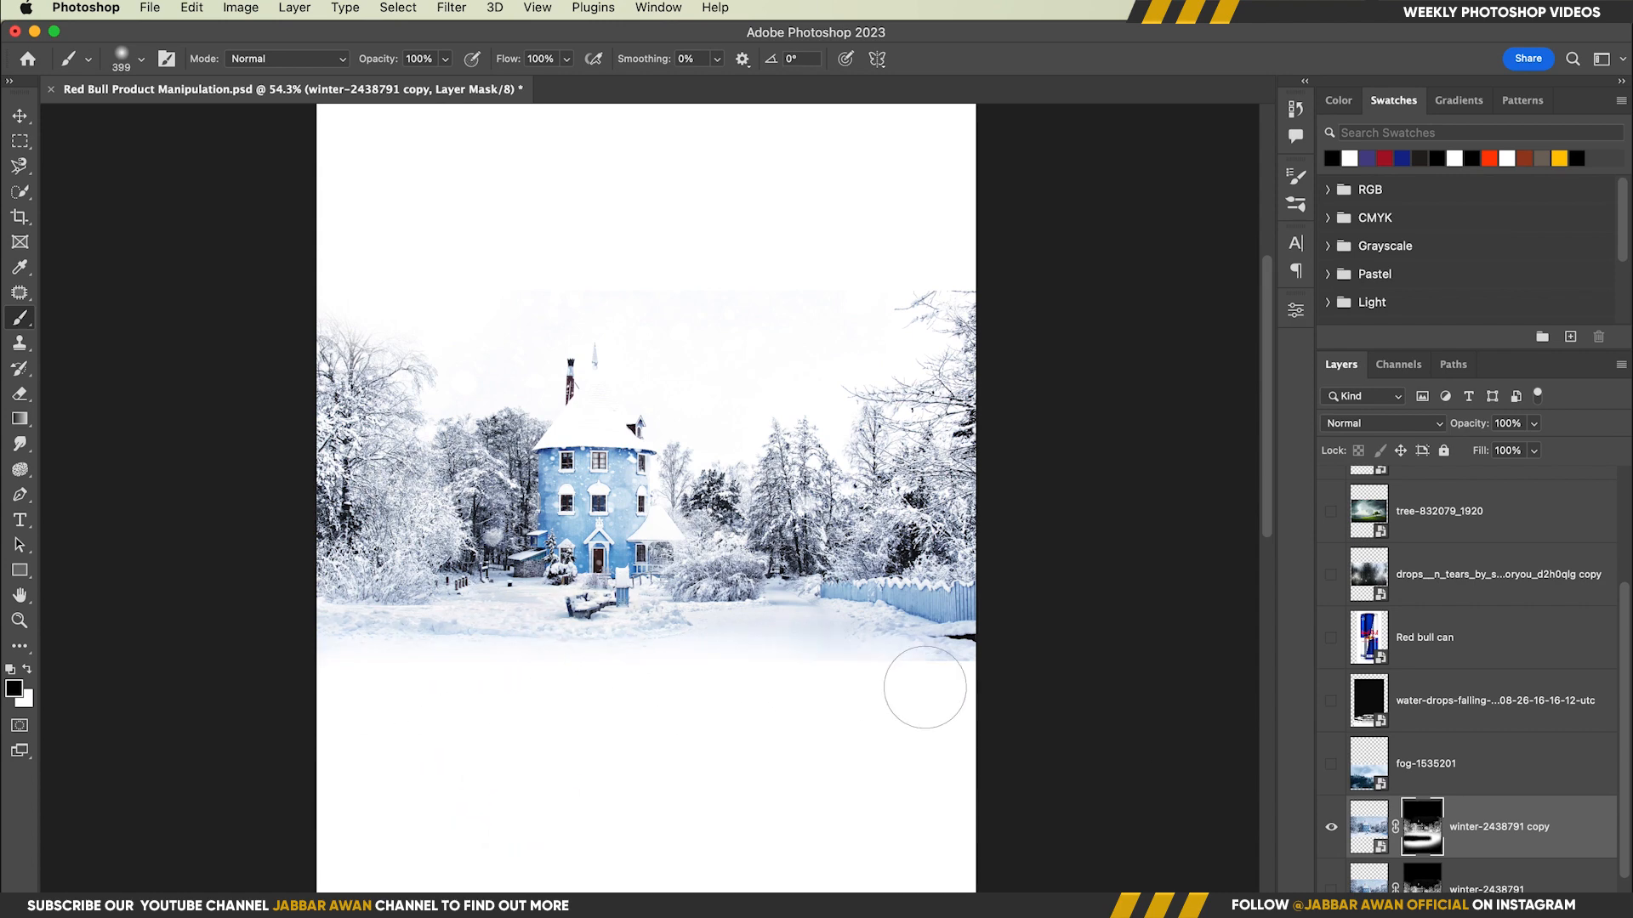
left_click_drag(742, 748, 764, 619)
Delete the layer mask of the original winter-2438791 layer.
left_click(1368, 883)
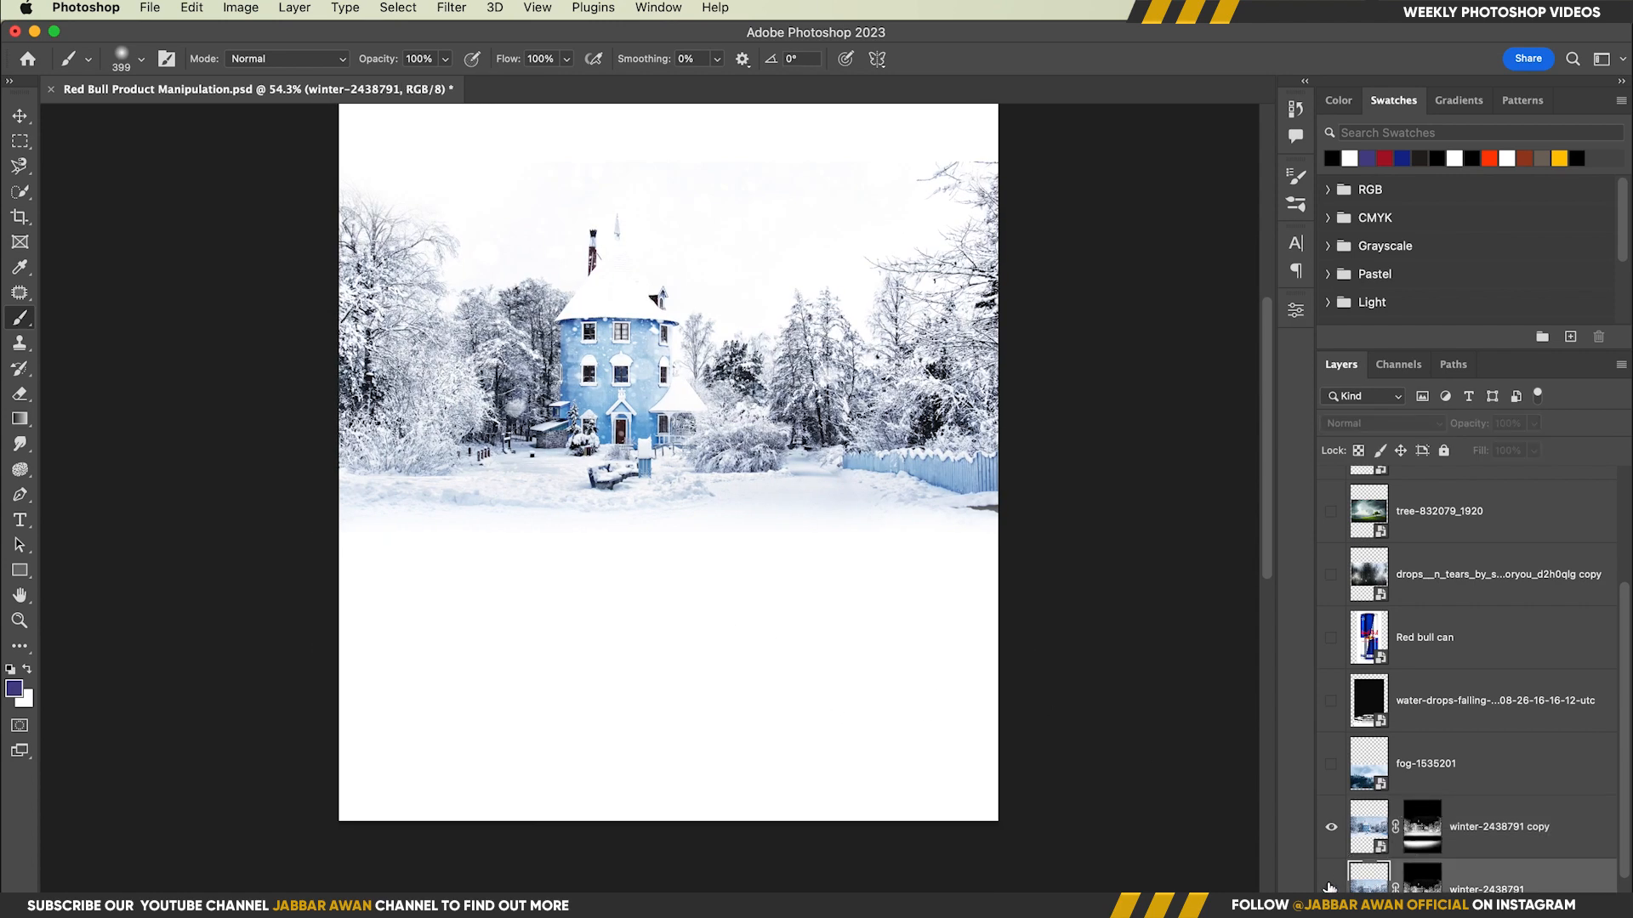
left_click(1332, 889)
right_click(1414, 882)
left_click(1496, 773)
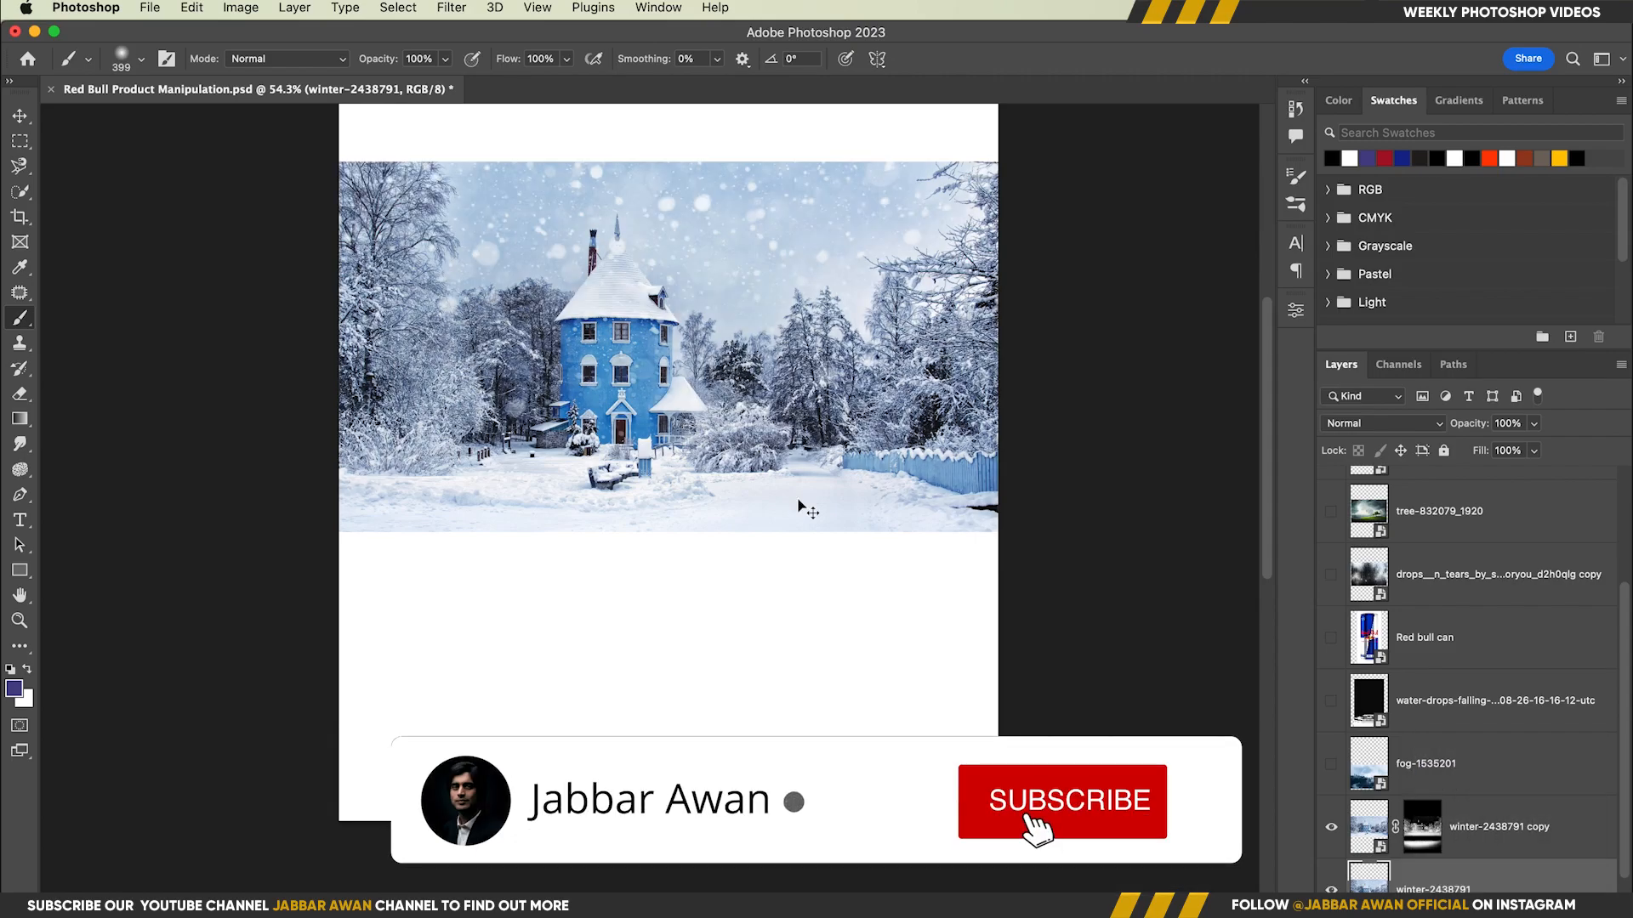
Enlarge the original winter-2438791 layer to about 494% and position it so its snowy ground fills the bottom of the canvas.
key("super+t")
left_click_drag(668, 532, 667, 856)
left_click_drag(766, 735, 422, 619)
left_click_drag(940, 391, 802, 416)
left_click_drag(256, 555, 655, 557)
left_click_drag(487, 553, 621, 433)
left_click_drag(694, 567, 417, 452)
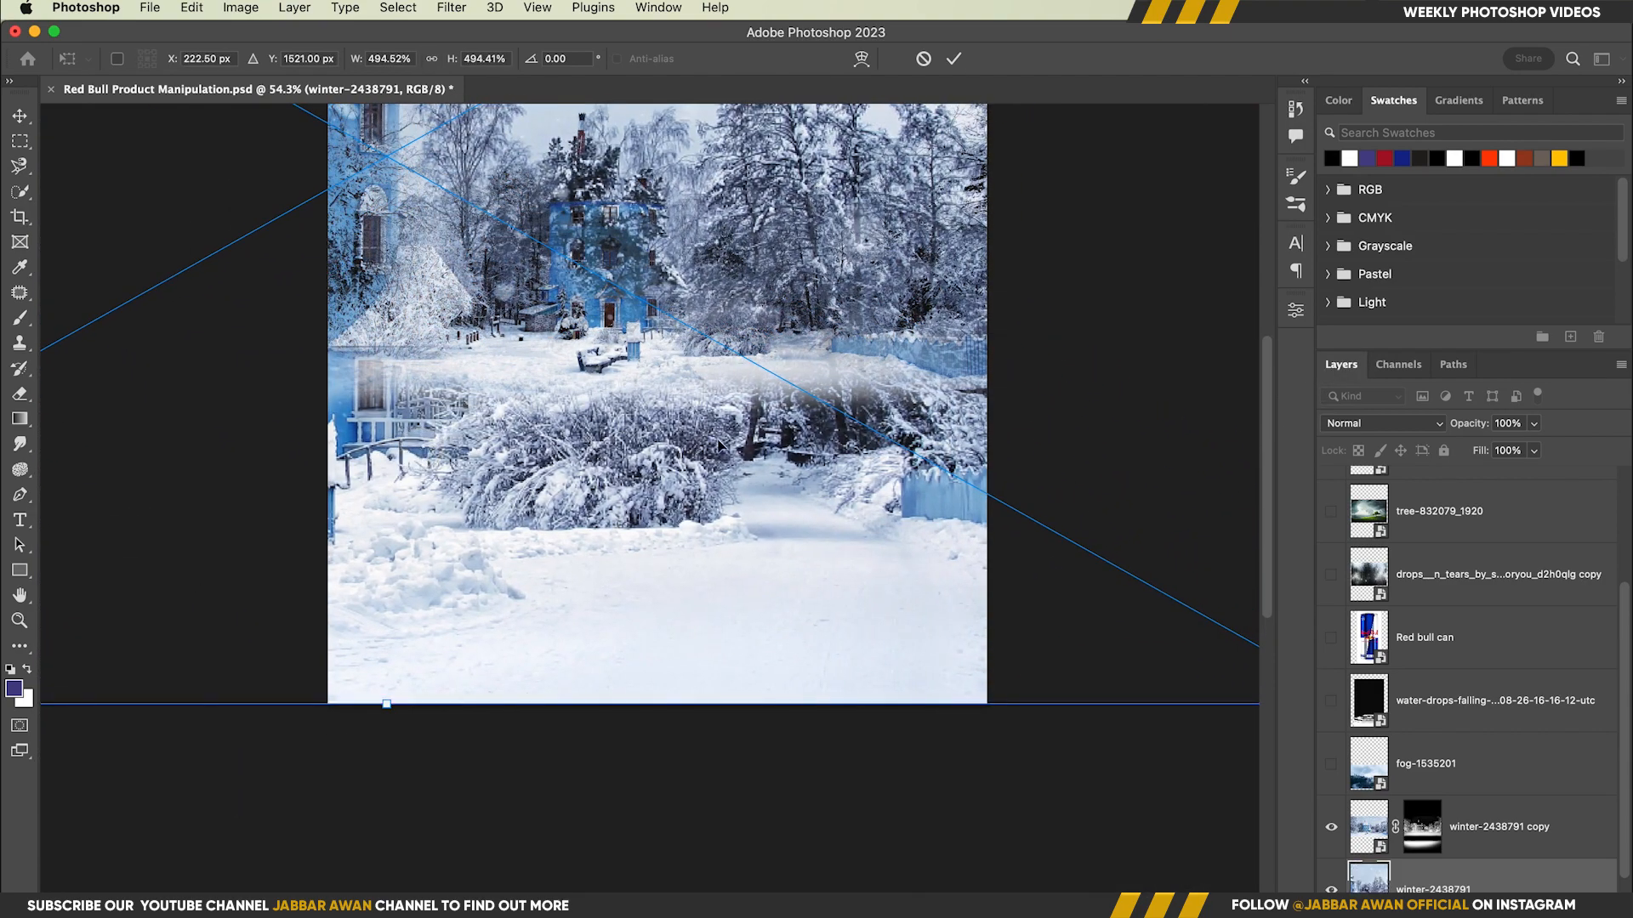
left_click(953, 58)
Add a black mask to the enlarged winter-2438791 layer and paint white to reveal snow across the lower canvas.
key("b")
left_click(1456, 903, "alt")
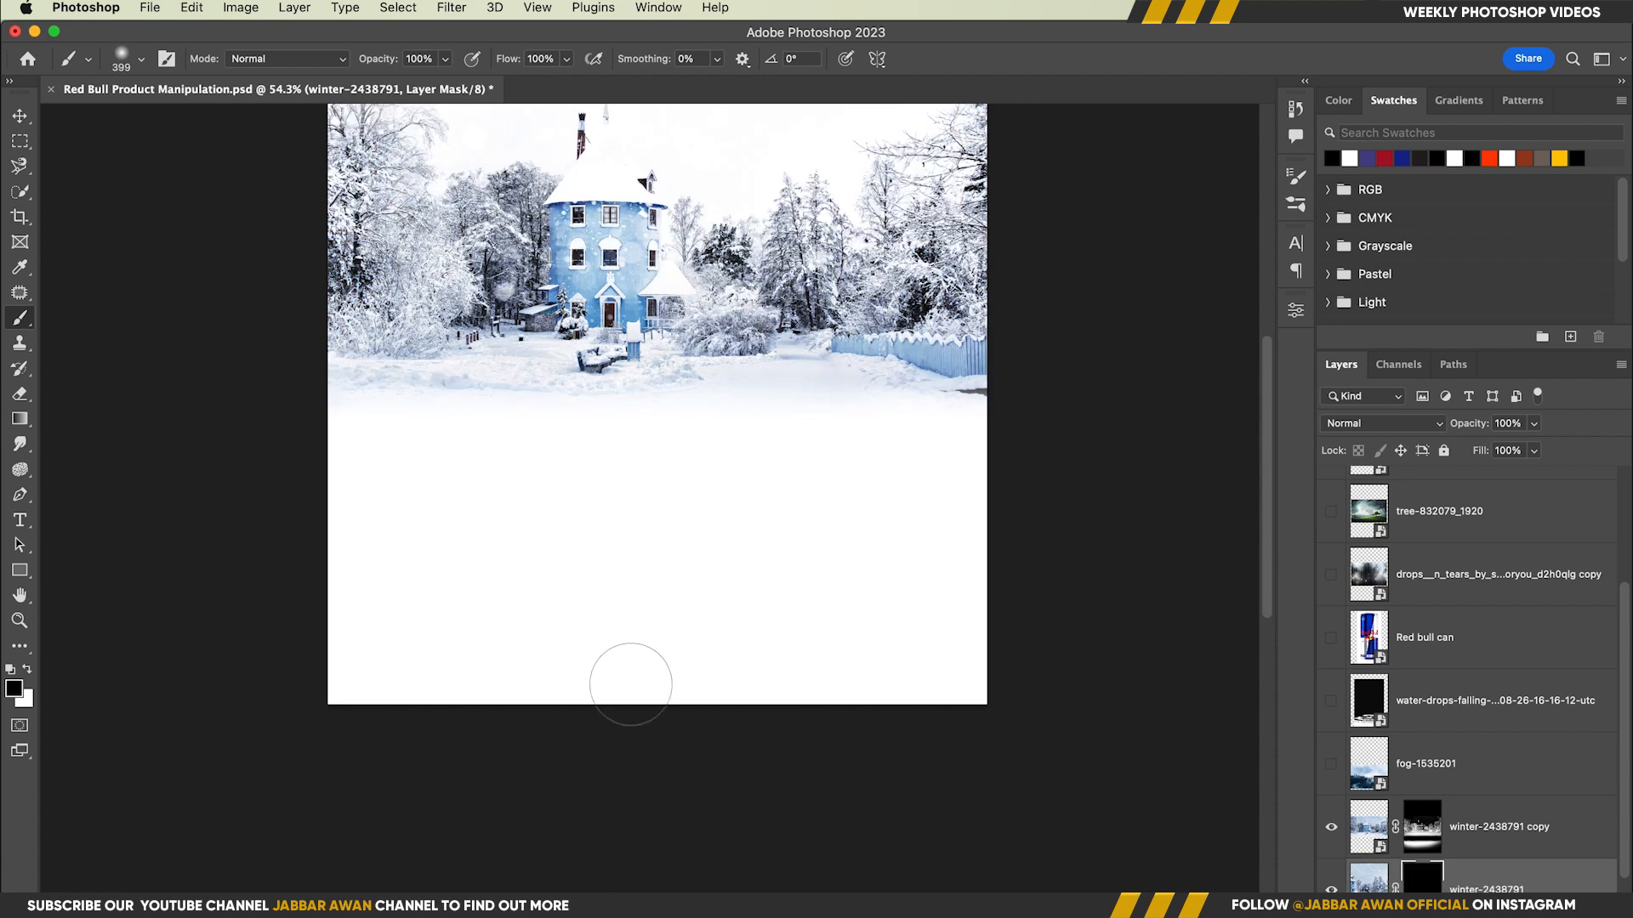
left_click_drag(609, 634, 750, 616)
left_click_drag(641, 447, 694, 496)
key("x")
mouse_move(734, 676)
left_mouse_down()
mouse_move(514, 728)
mouse_move(686, 734)
mouse_move(985, 655)
mouse_move(725, 705)
left_mouse_up()
left_click_drag(703, 490, 563, 502)
Paint black on the enlarged layer's mask at 50% flow to hide the duplicated bushes and fence above the snow.
key("x")
mouse_move(722, 514)
left_mouse_down()
mouse_move(587, 530)
mouse_move(757, 531)
mouse_move(555, 533)
left_mouse_up()
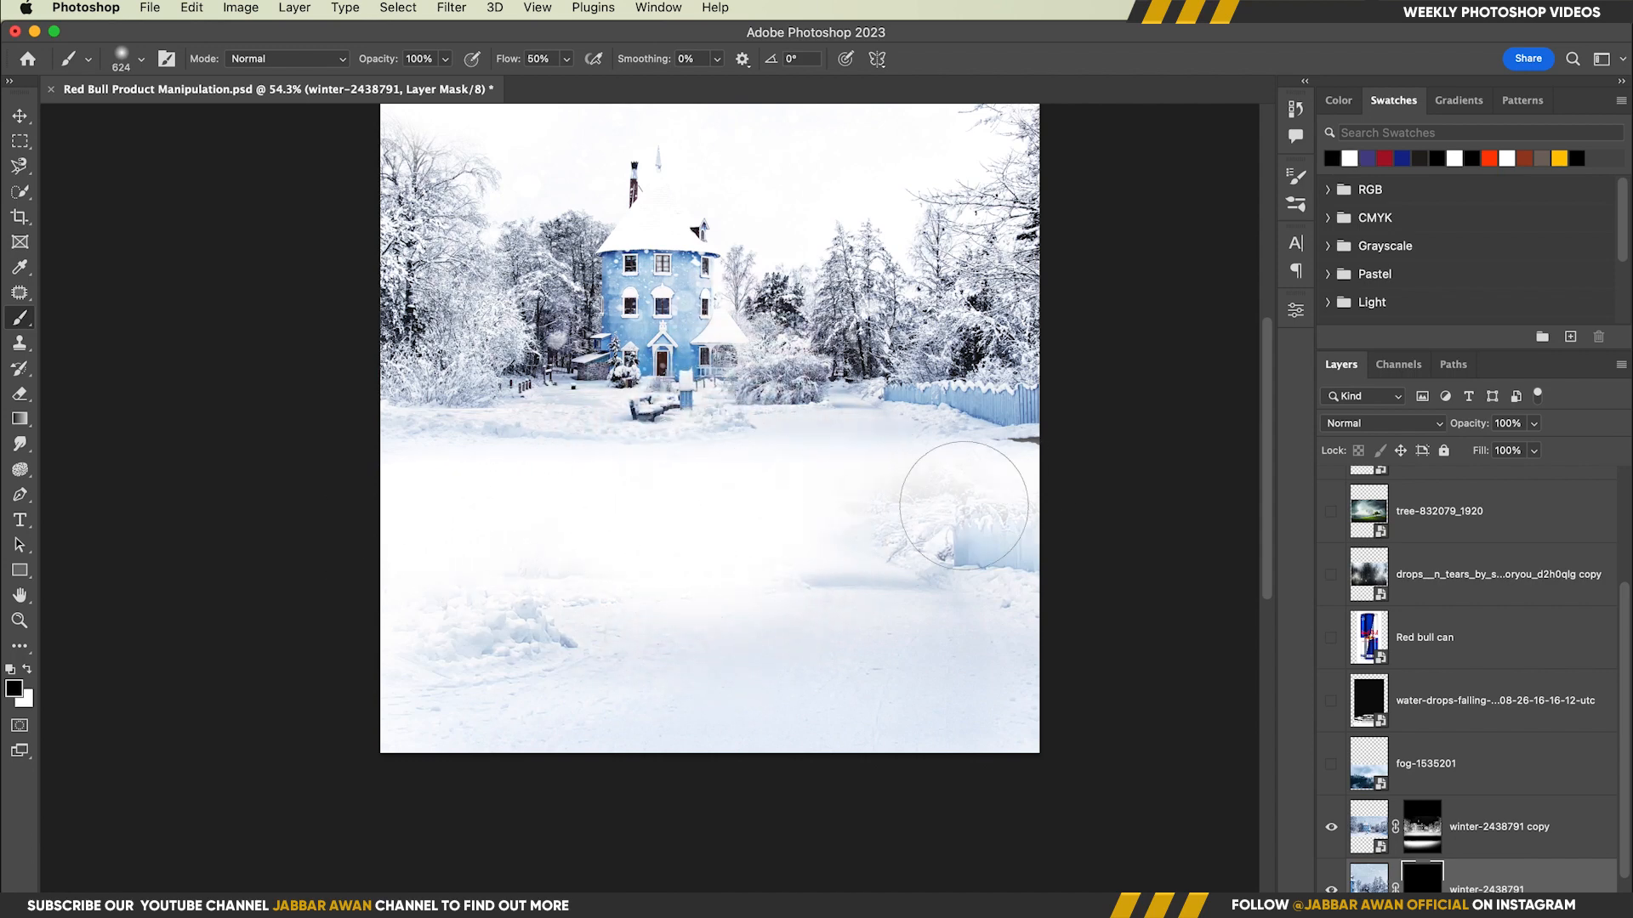
mouse_move(963, 505)
left_mouse_down()
mouse_move(1048, 526)
mouse_move(797, 523)
mouse_move(968, 536)
mouse_move(849, 542)
left_mouse_up()
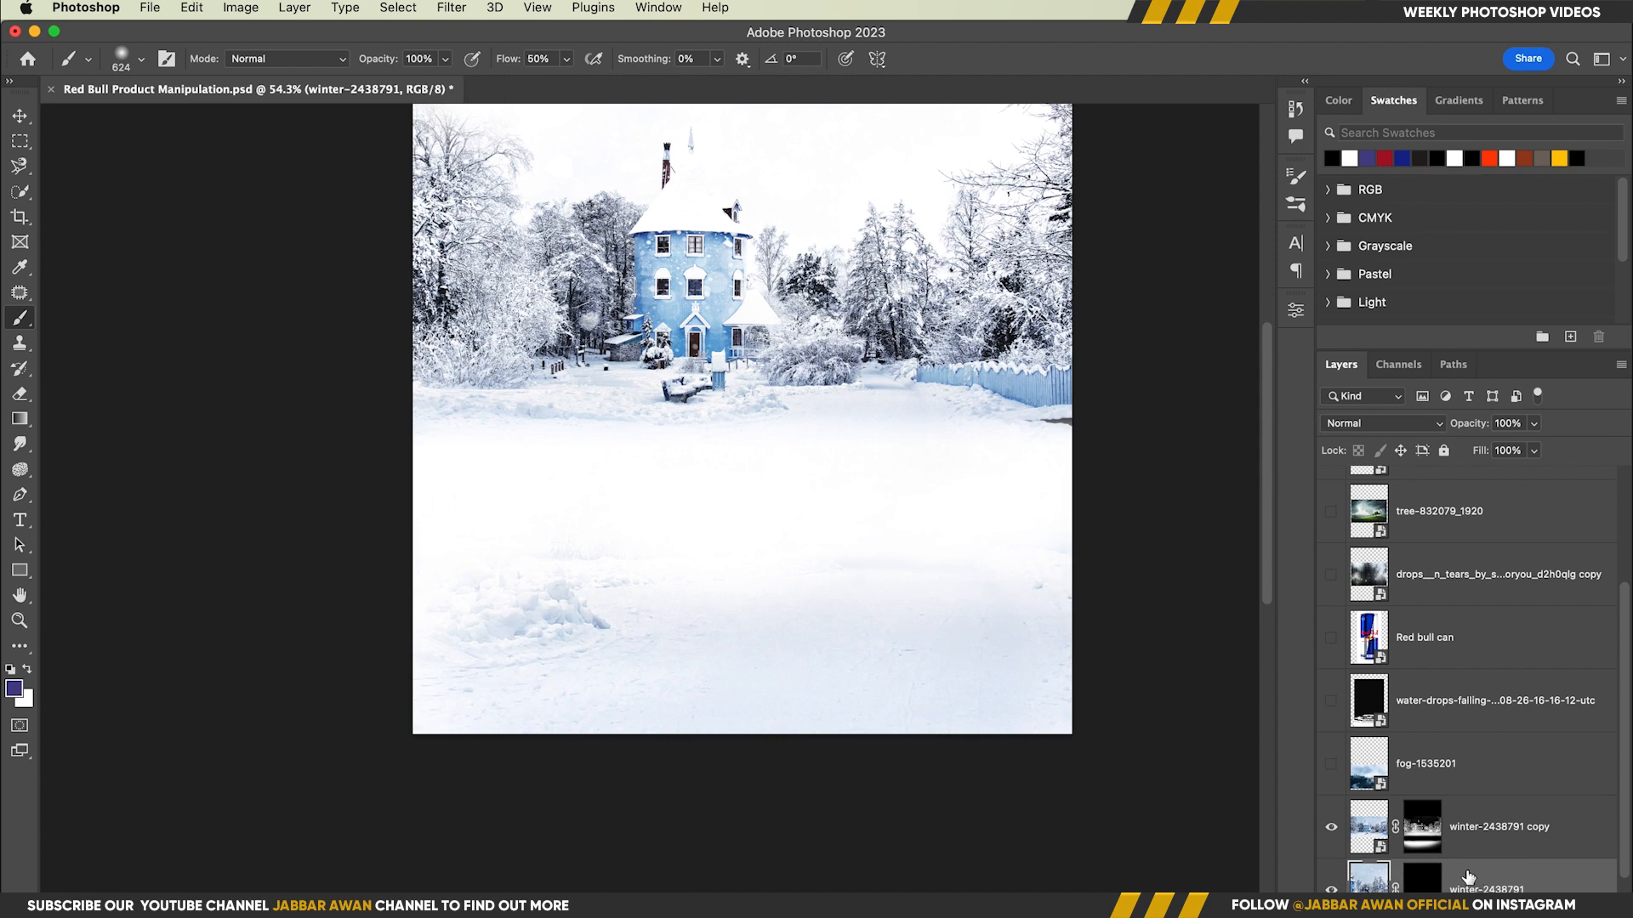
Apply Curves to the enlarged winter-2438791 layer, raising the curve's black point and fine-tuning the midtones.
key("super+m")
left_click_drag(759, 174, 1249, 303)
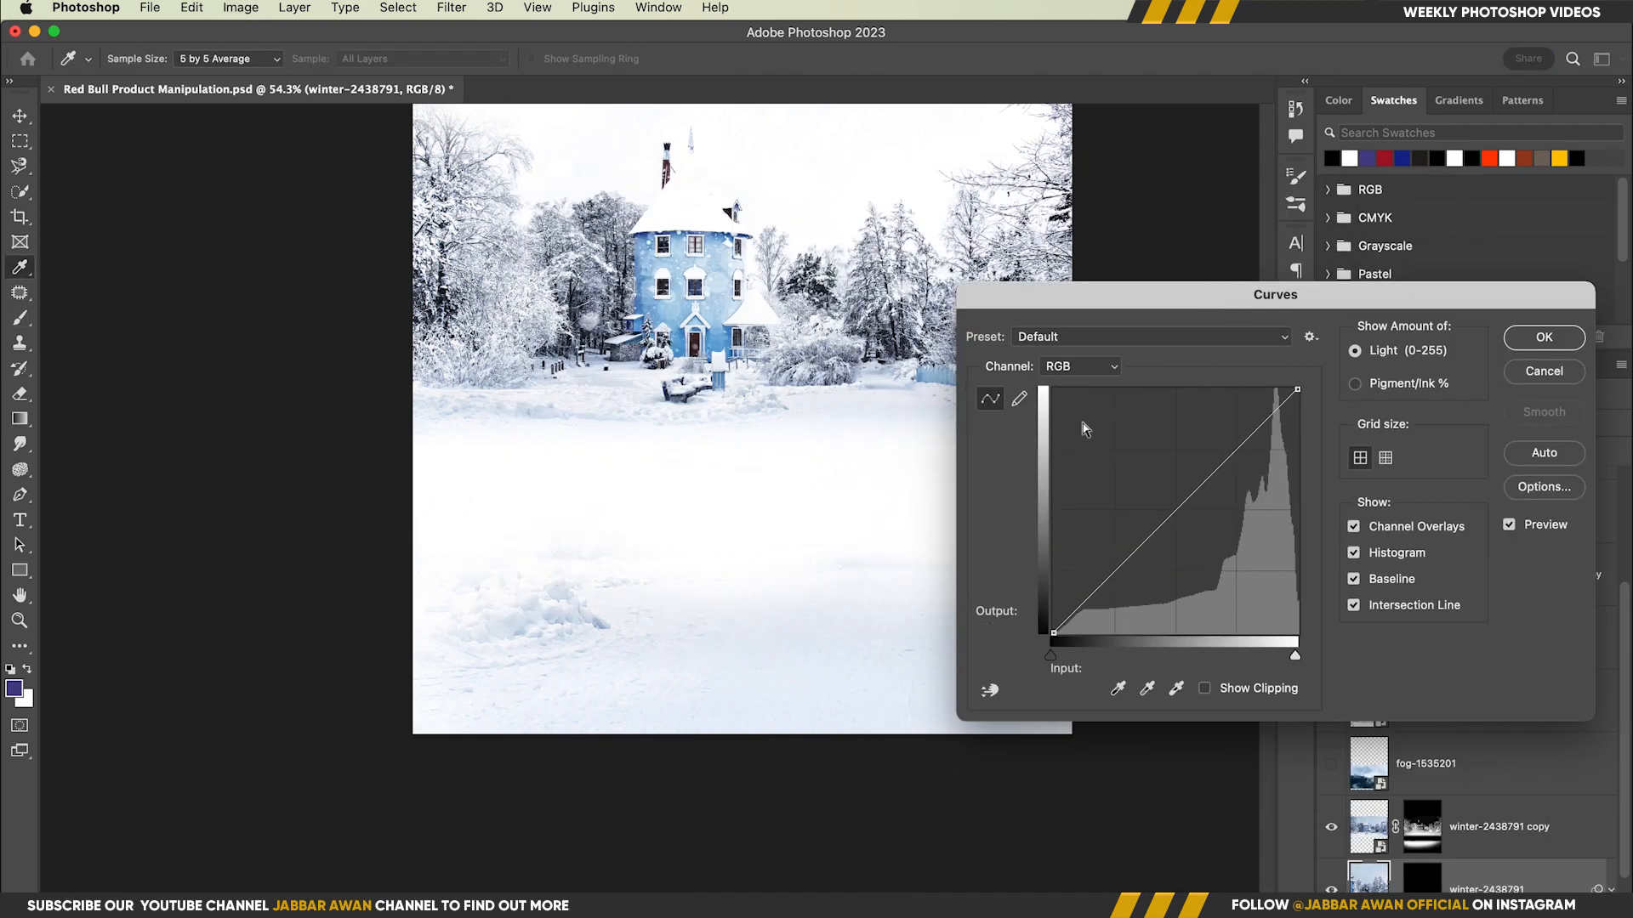
left_click_drag(1194, 480, 1200, 498)
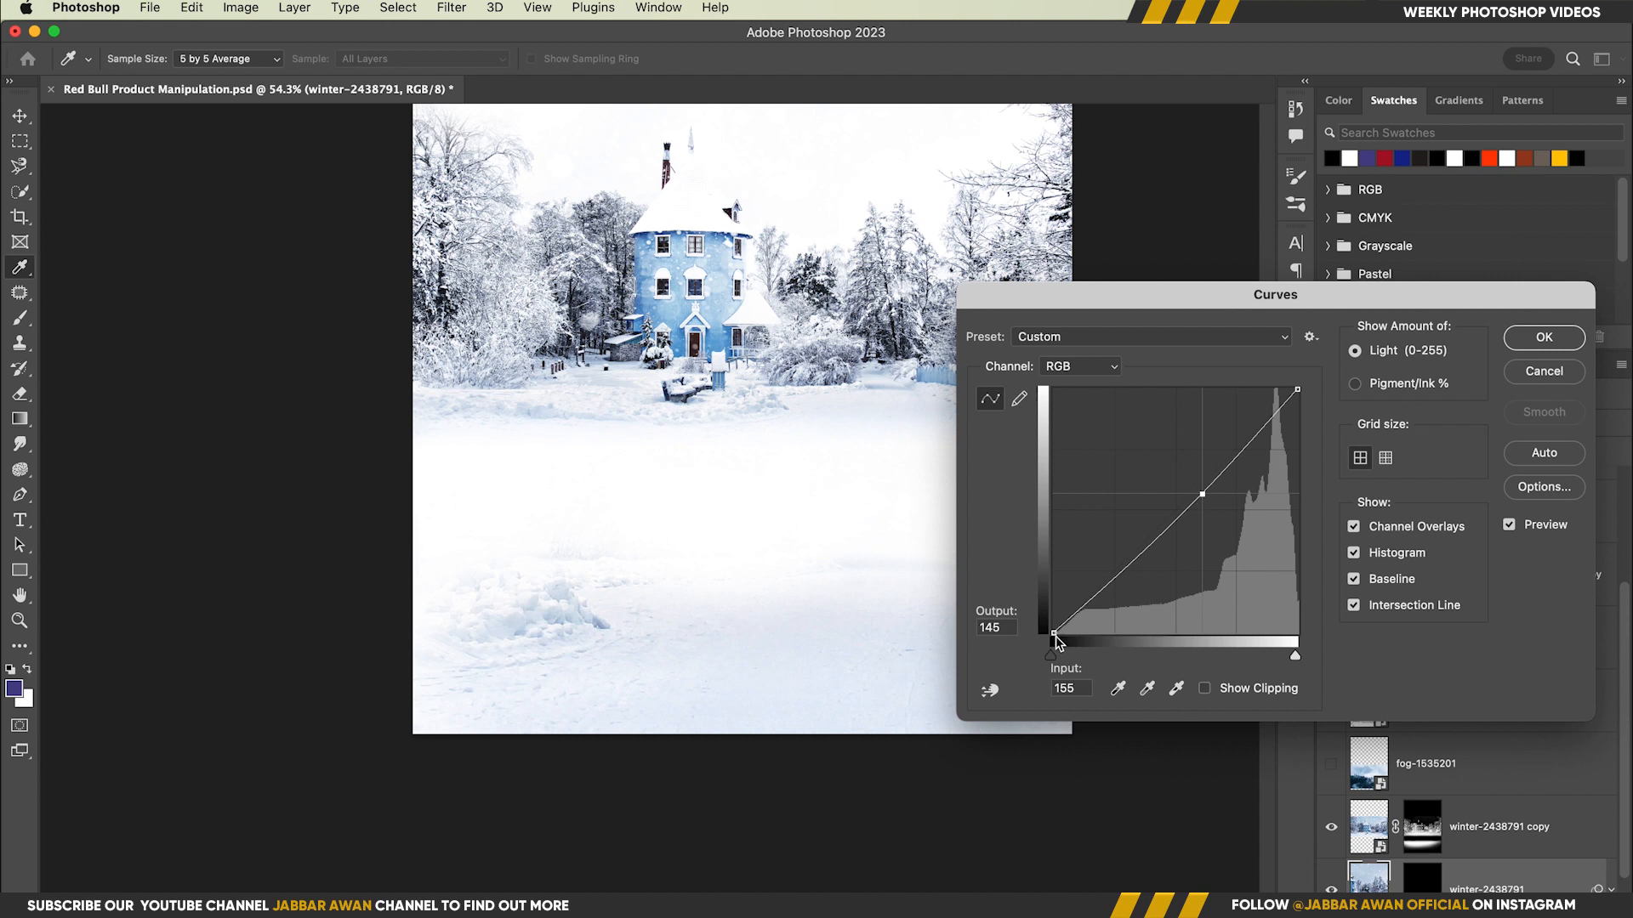
left_click_drag(1054, 636, 1039, 614)
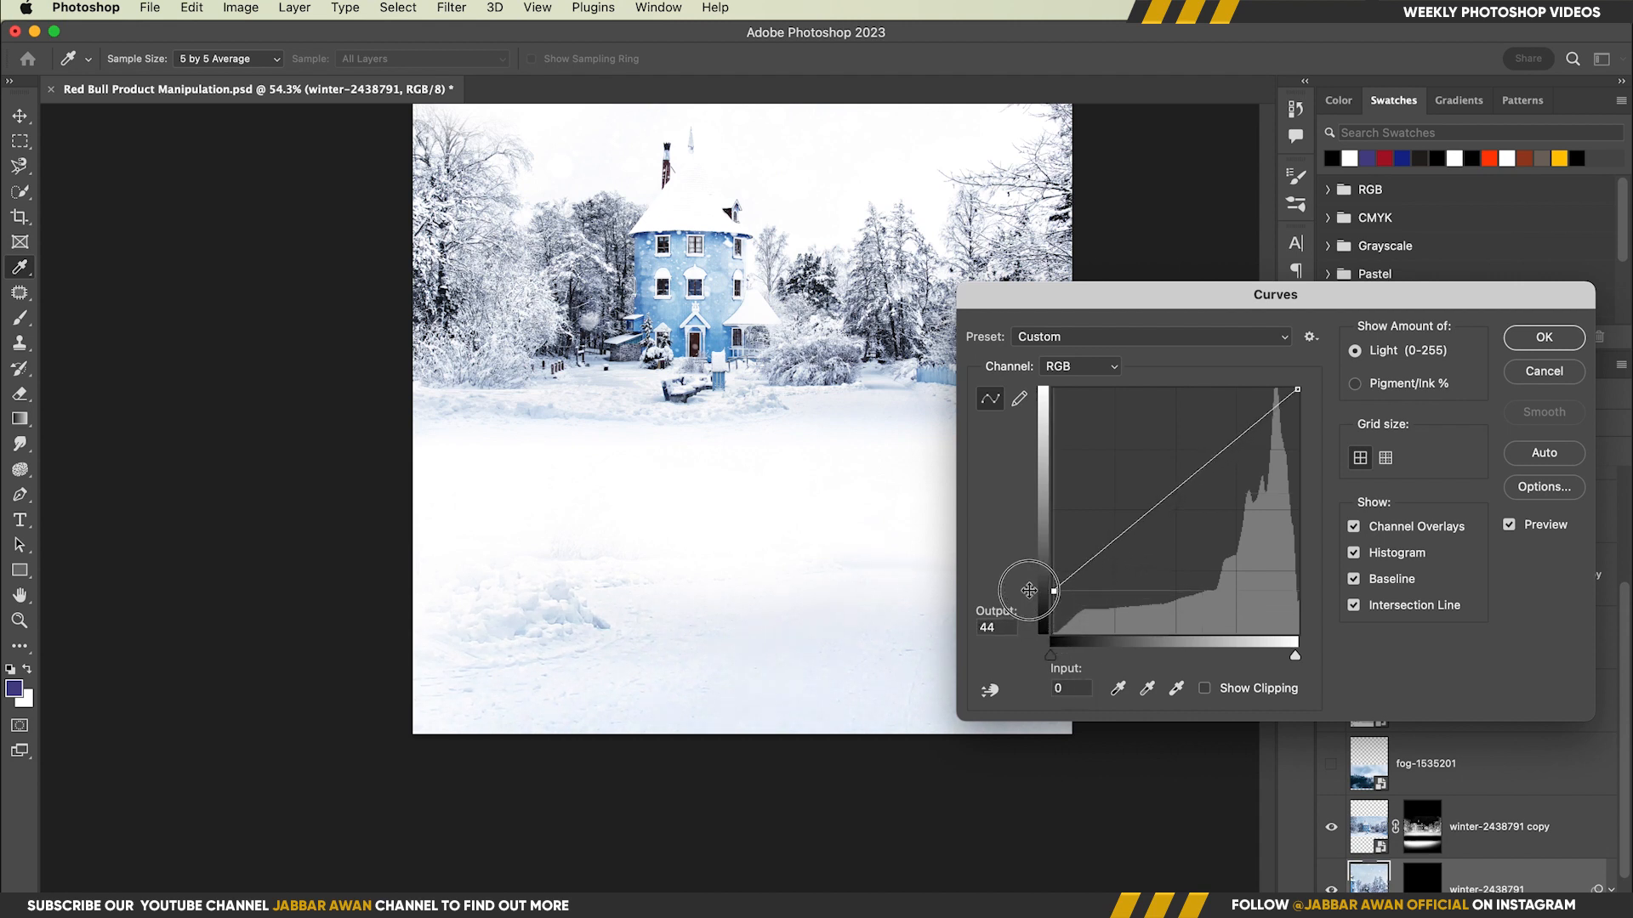
left_click_drag(1182, 504, 1180, 510)
left_click(1543, 338)
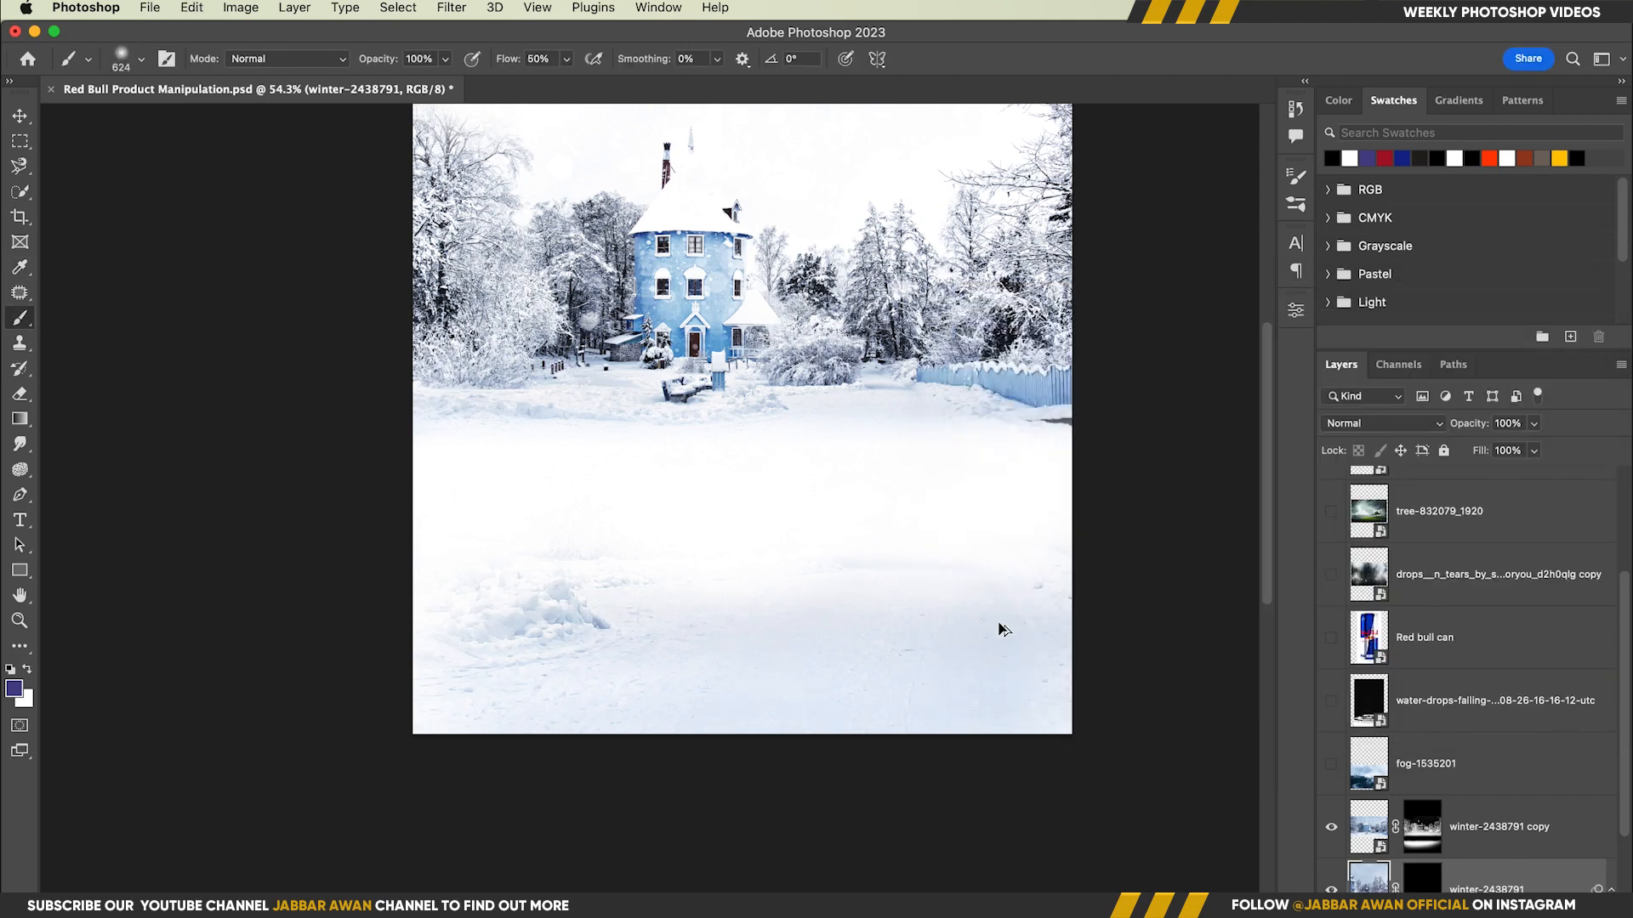
Add a Brightness/Contrast adjustment layer above the enlarged winter layer with brightness set to 23.
left_click(1515, 906)
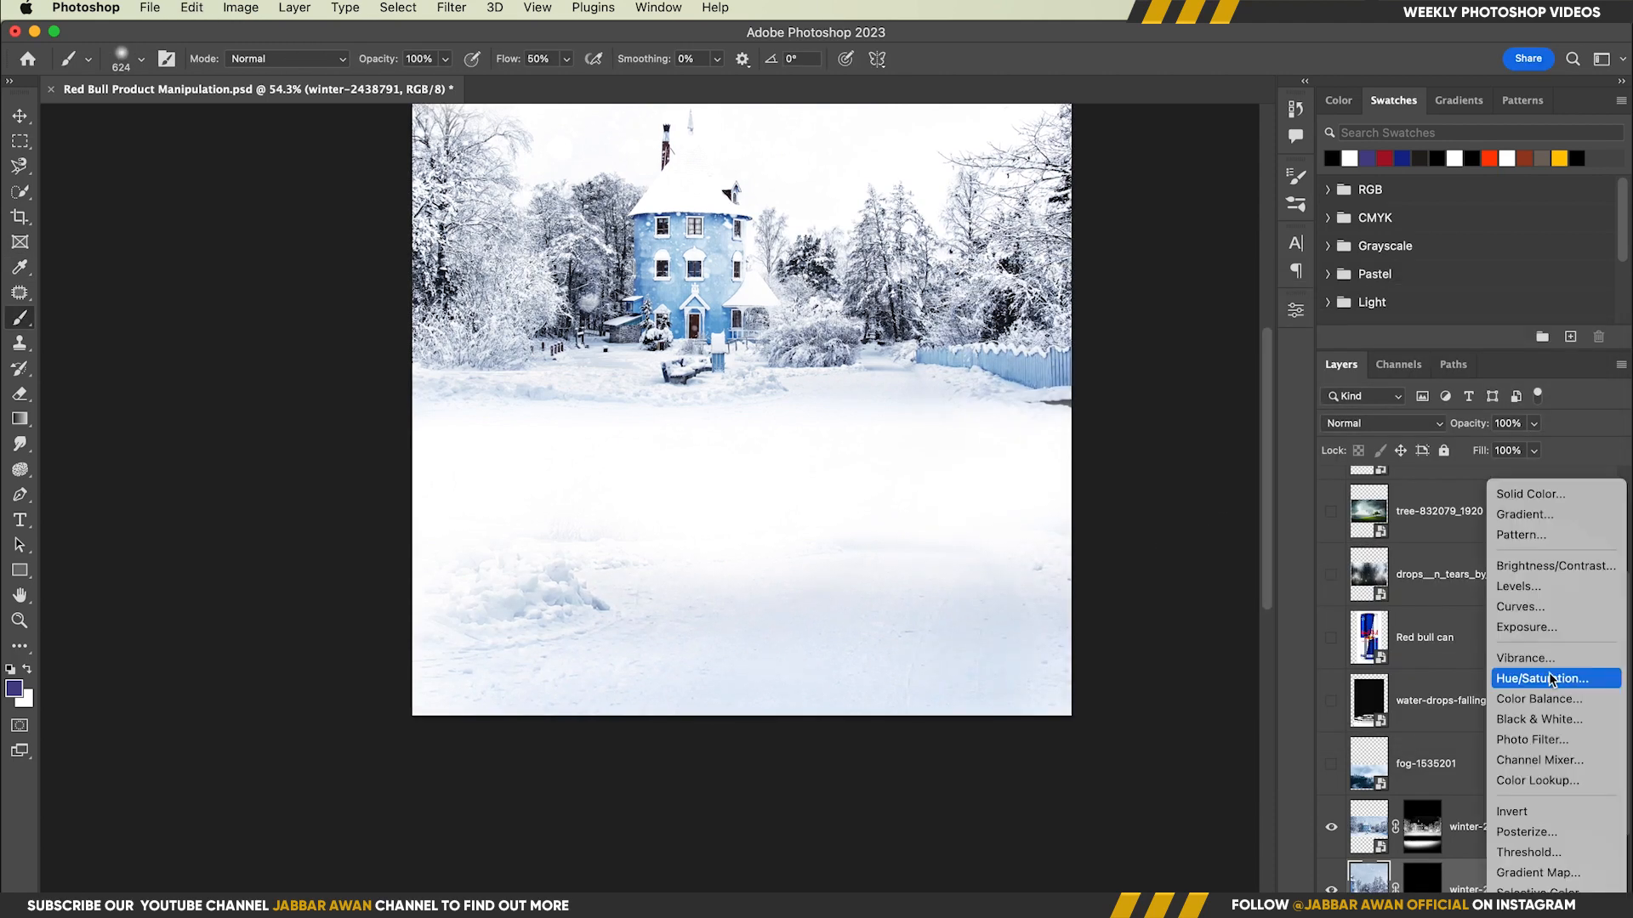
left_click(1574, 564)
left_click_drag(1103, 426, 1117, 422)
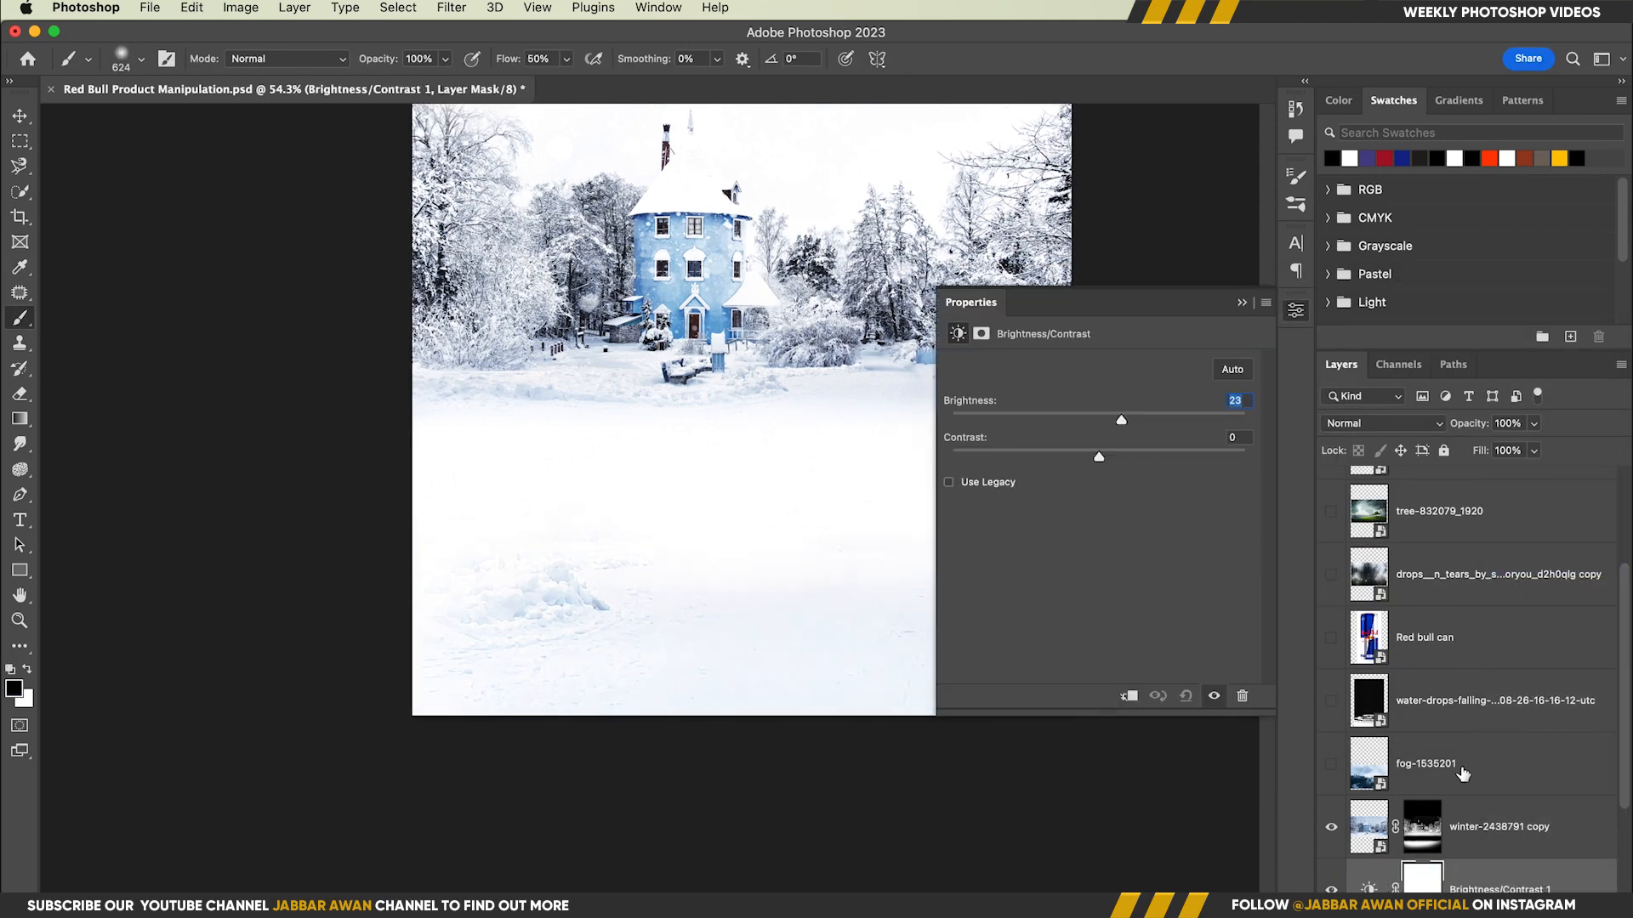
Invert the Brightness/Contrast mask and paint white to brighten only the lower snowy ground.
key("super+i")
left_click_drag(733, 491, 587, 538)
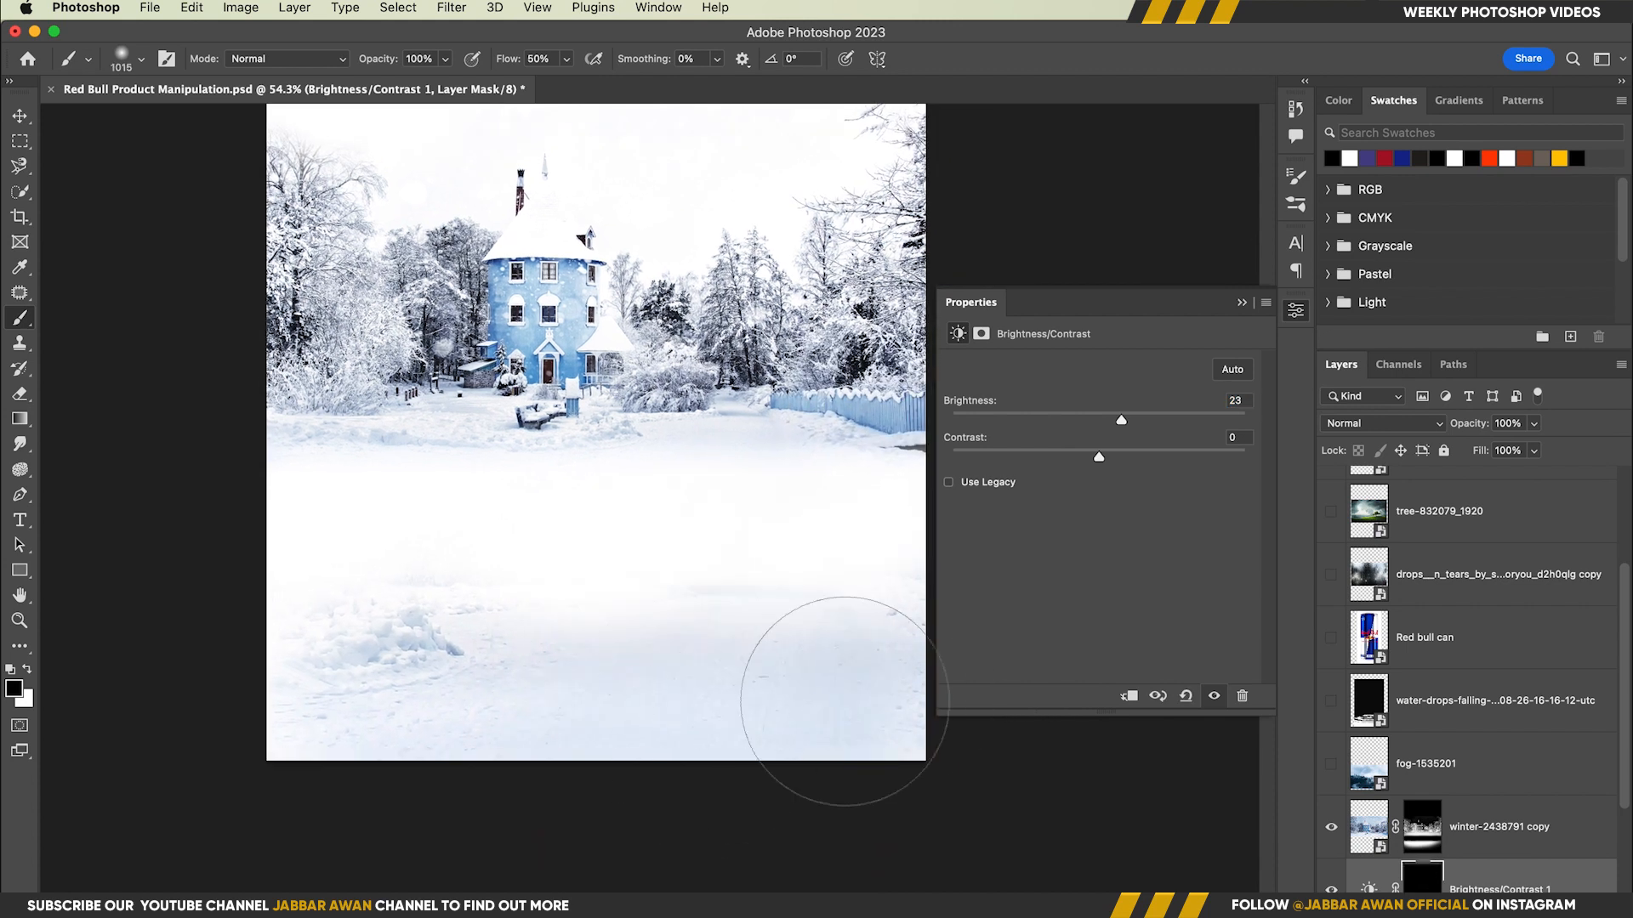
scroll(687, 719, "up", 2)
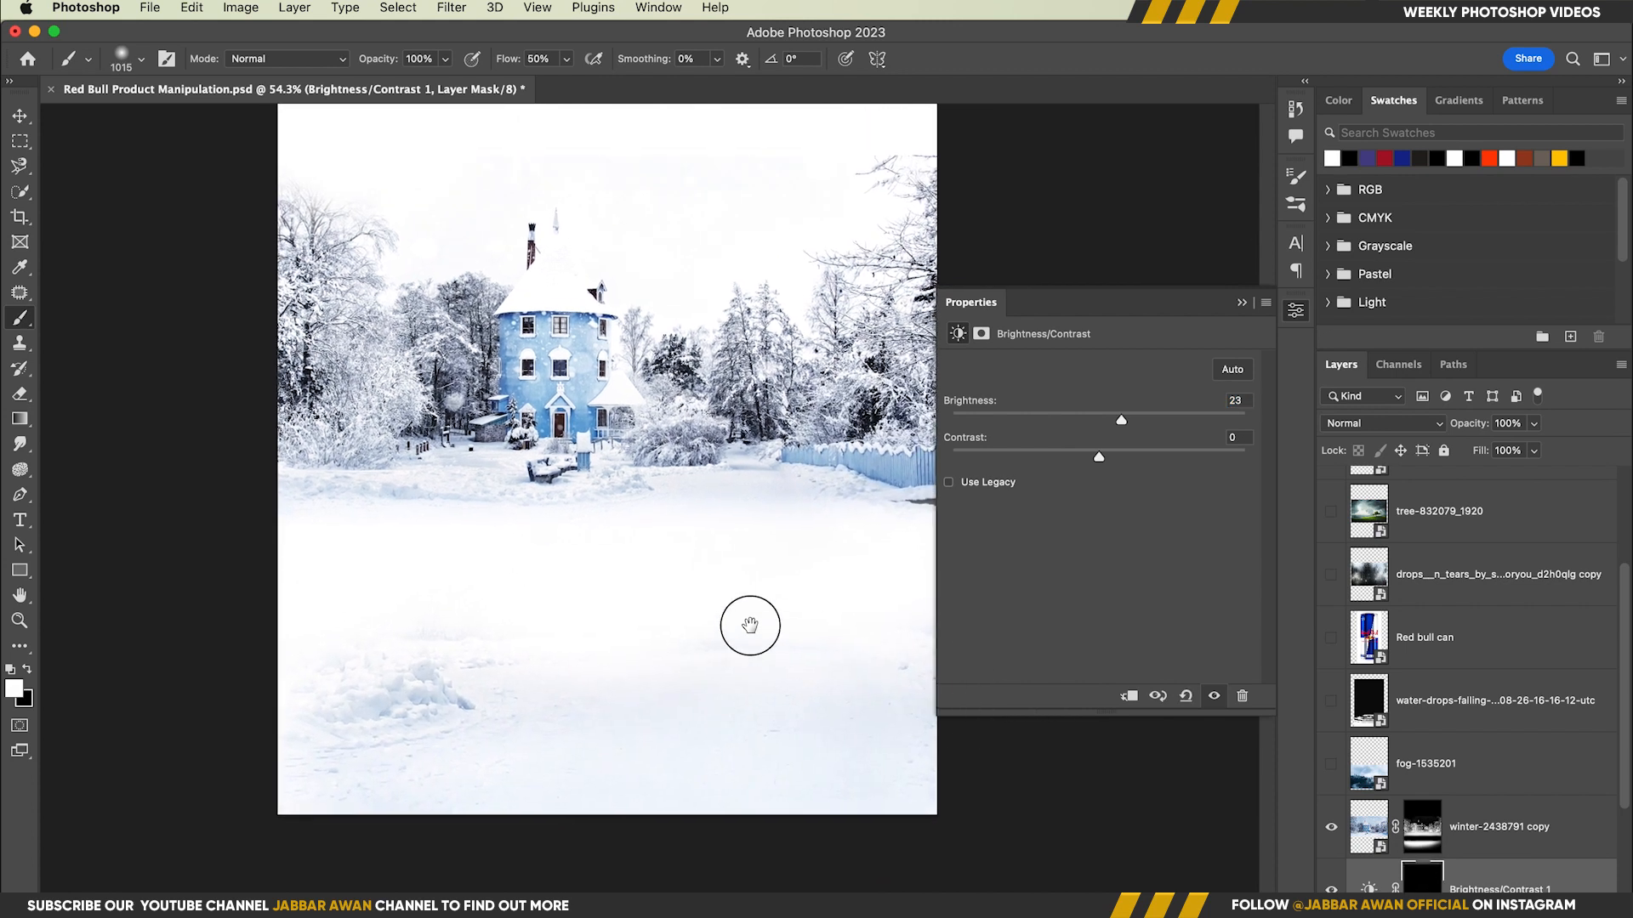
Stretch the enlarged winter-2438791 layer vertically to 4901 px tall and shift its ground into place in the foreground.
key("v")
scroll(1393, 864, "down", 3)
left_click(1369, 748)
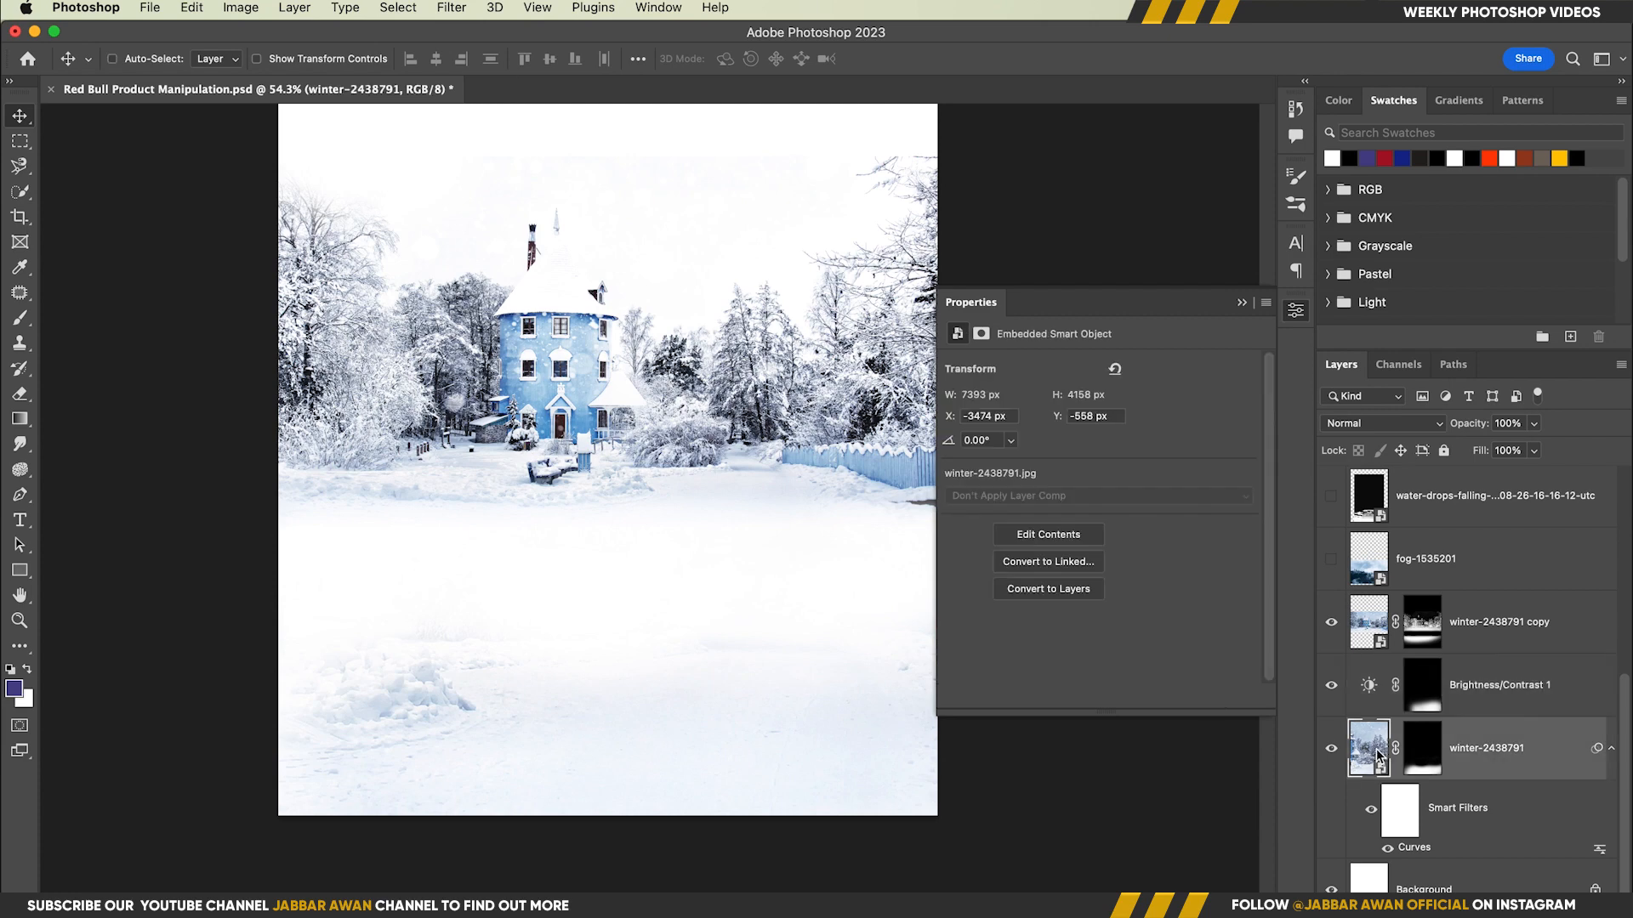
key("ctrl+t")
scroll(485, 746, "down", 5)
left_click_drag(397, 788, 384, 909)
left_click_drag(583, 735, 590, 692)
scroll(740, 676, "up", 1)
left_click_drag(754, 656, 770, 656)
Refine the enlarged winter-2438791 layer's mask with white and black brush strokes along the right side of the snow.
left_click(1416, 736)
key("b")
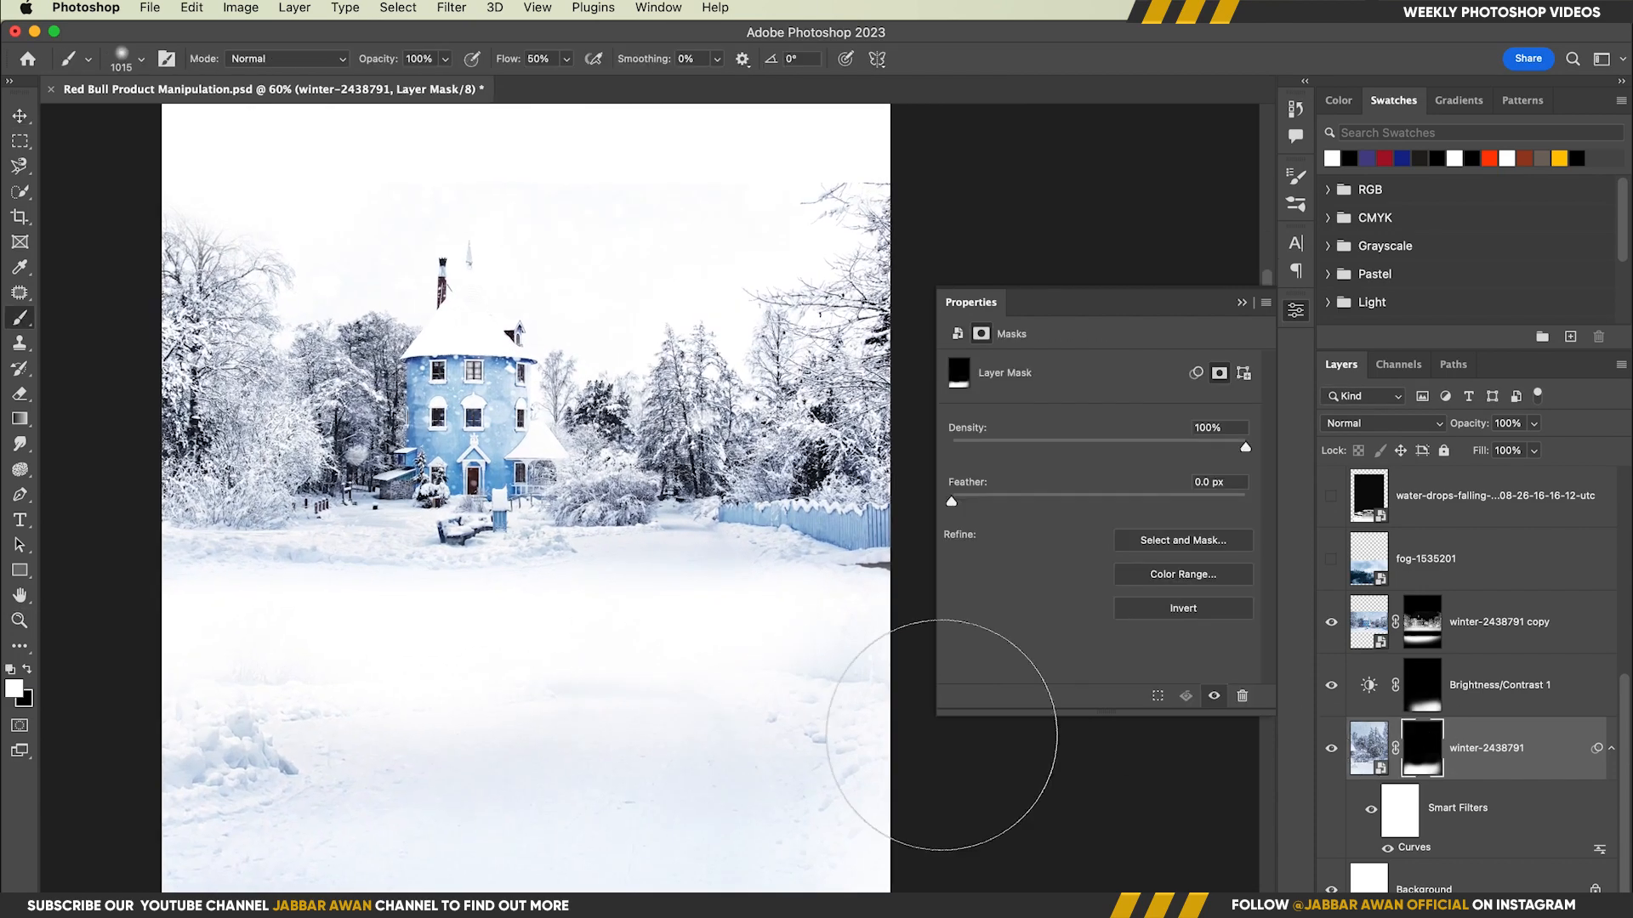
left_click_drag(884, 664, 725, 677)
mouse_move(839, 645)
left_mouse_down()
mouse_move(836, 664)
mouse_move(882, 664)
left_mouse_up()
key("x")
left_click_drag(829, 658, 824, 657)
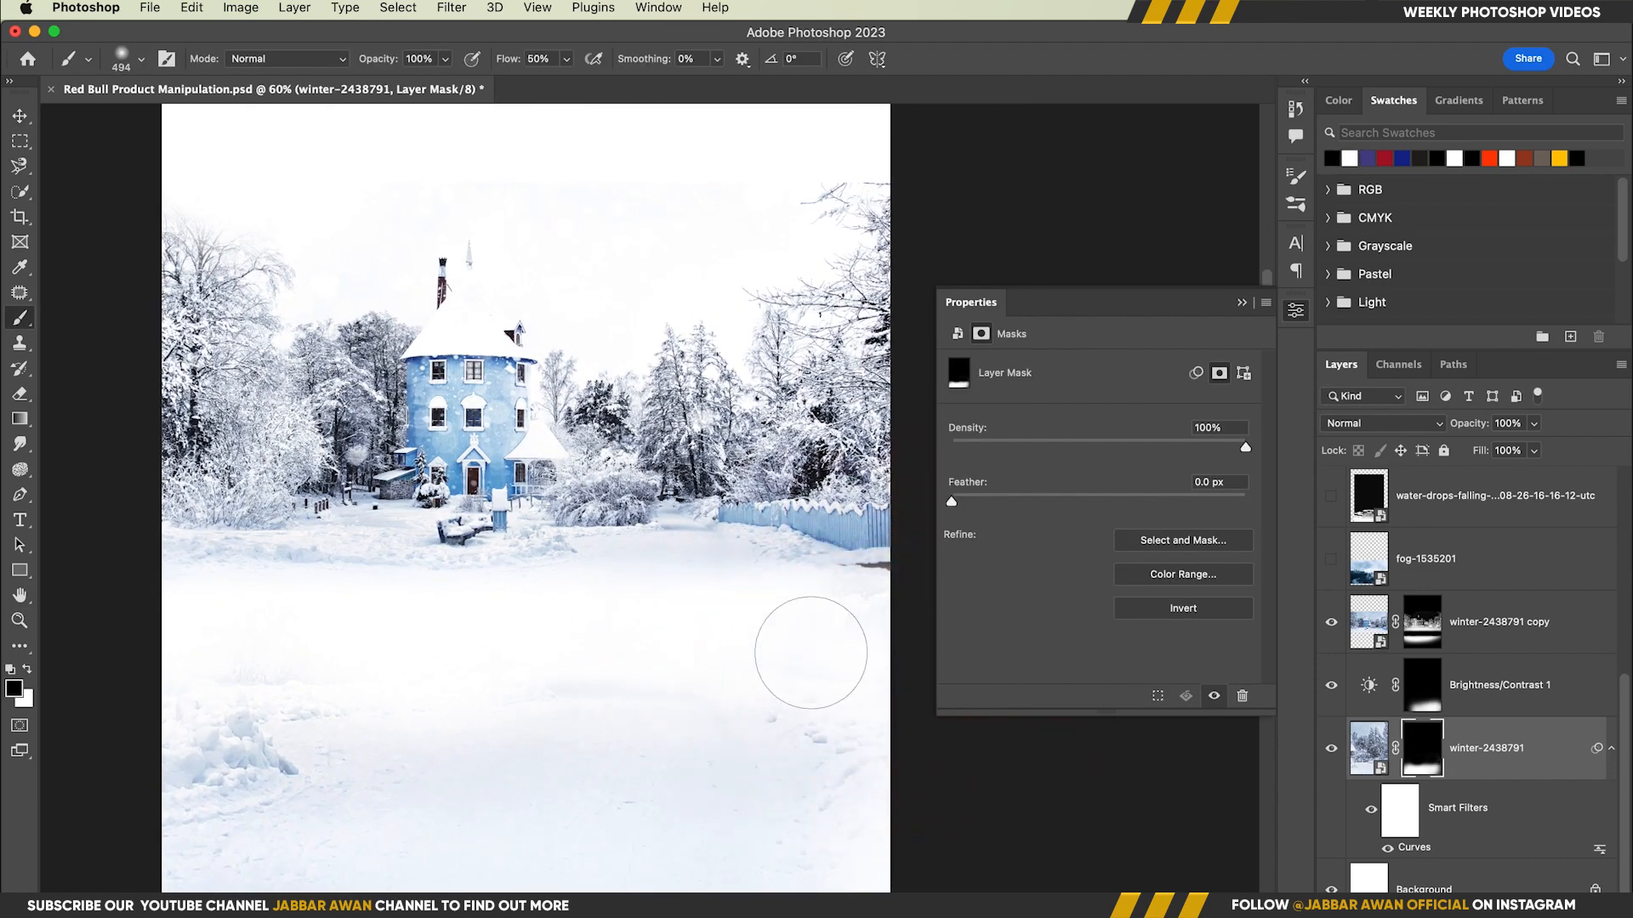
Save the document and collapse the winter-2438791 layer's smart filter list.
scroll(861, 642, "left", 3)
key("v")
key("super+s")
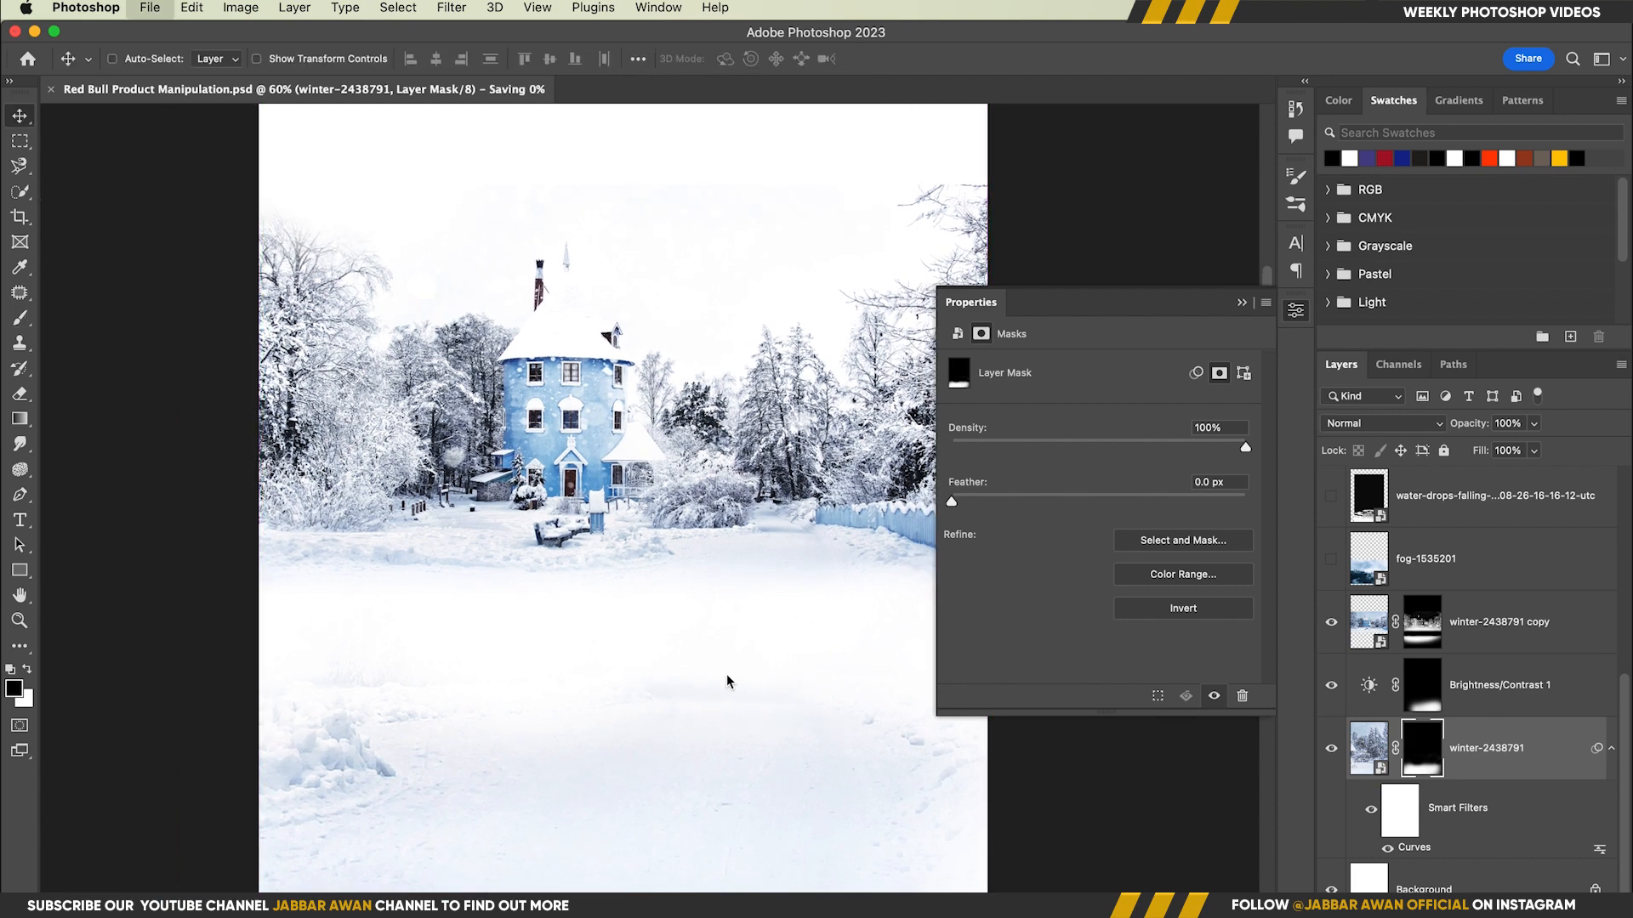
key("super+0")
left_click(1611, 748)
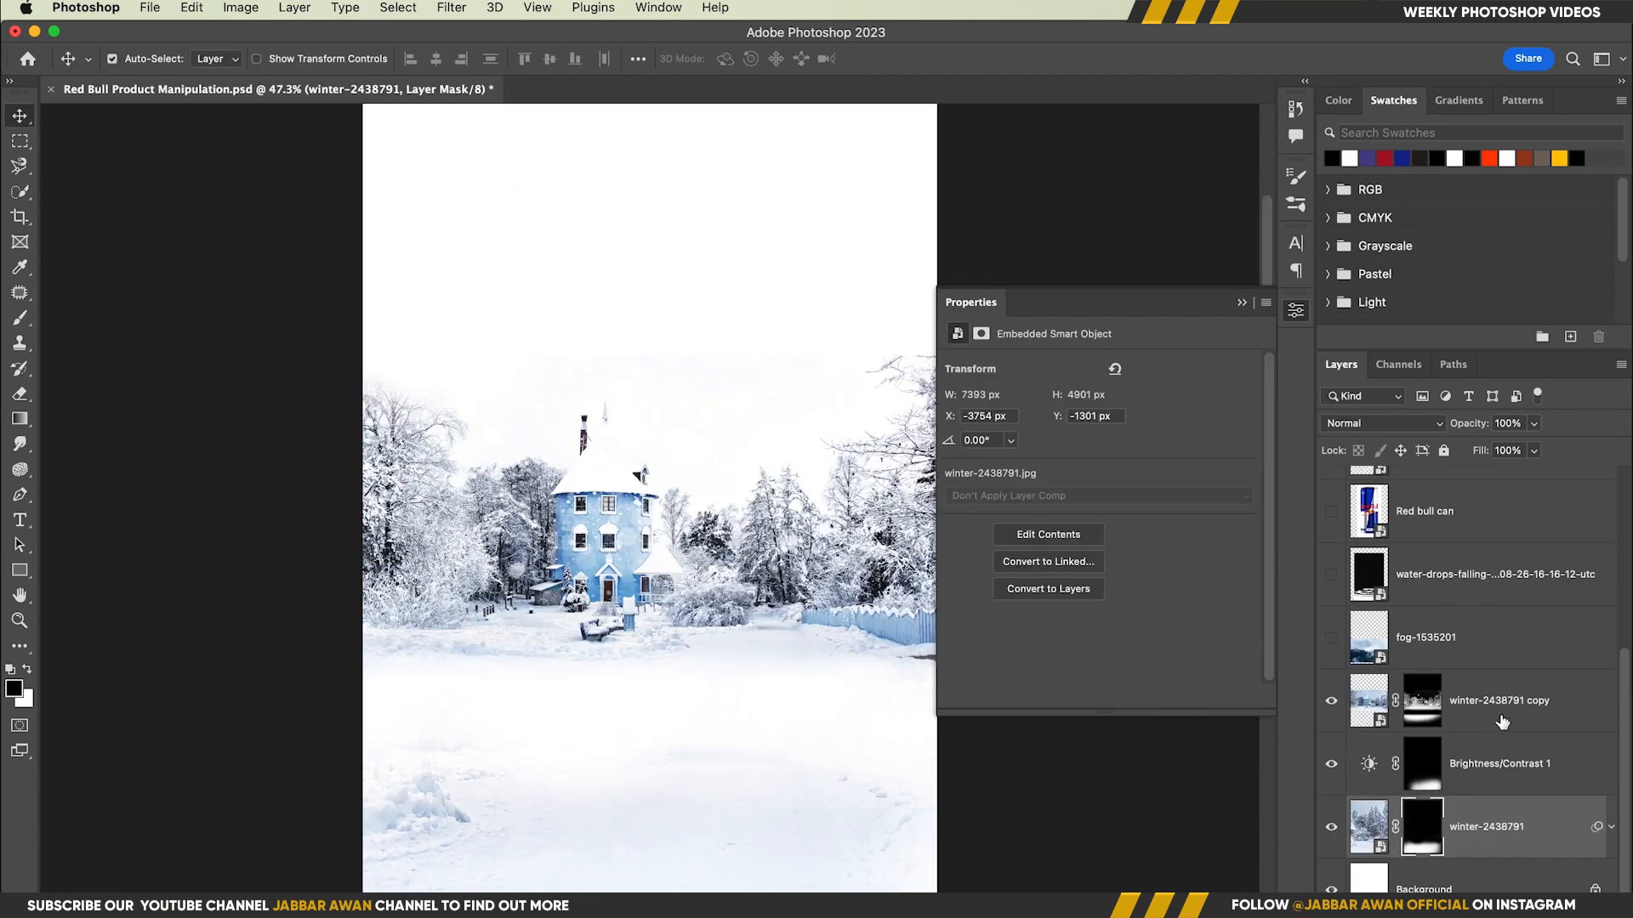
Show the fog-1535201 layer and scale it, mirrored horizontally, to about 112% over the upper part of the canvas.
left_click(1503, 722)
left_click(1451, 650)
left_click(1331, 638)
left_click_drag(736, 796, 714, 404)
left_click_drag(715, 404, 725, 464)
key("ctrl+t")
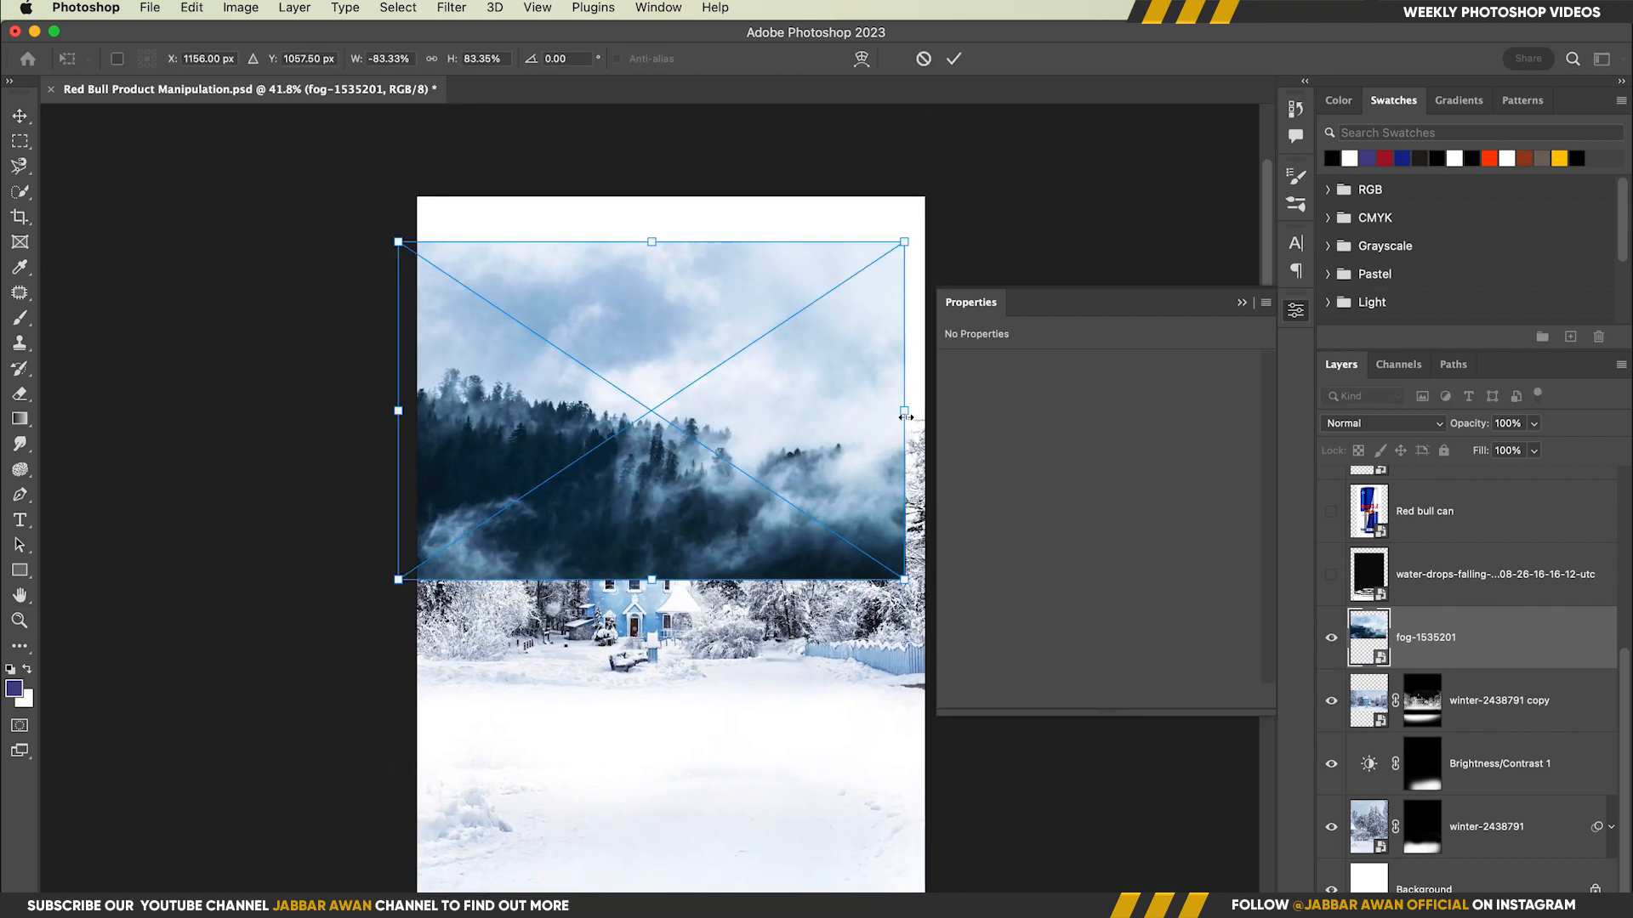
left_click_drag(904, 412, 1079, 437)
left_click_drag(680, 398, 566, 415)
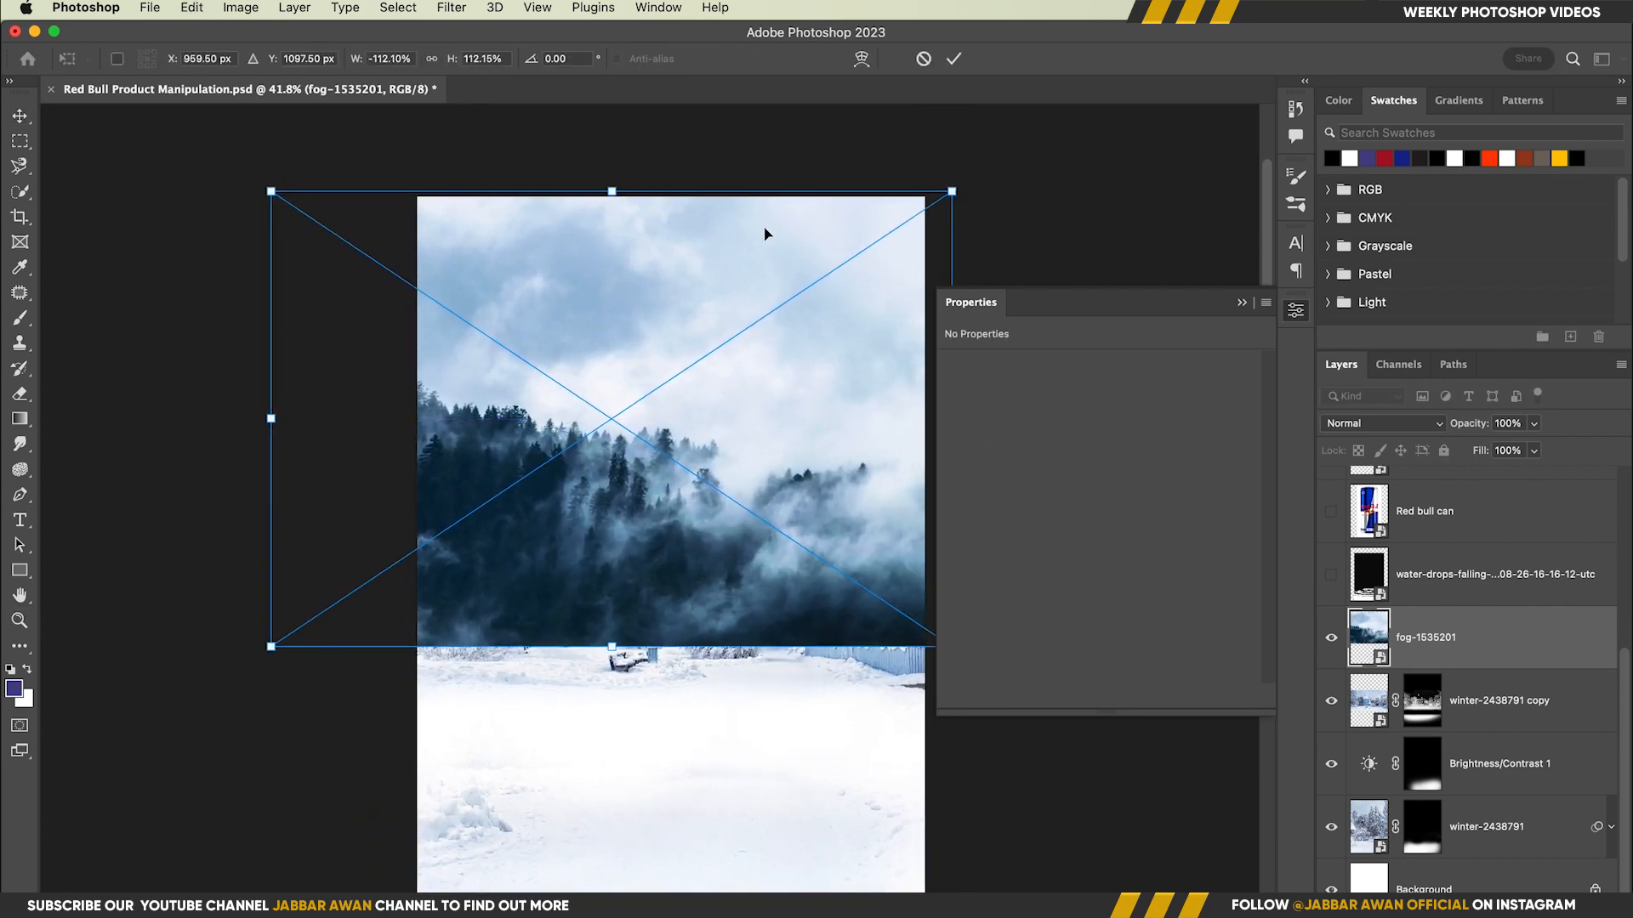
left_click(954, 60)
Move the fog-1535201 layer beneath winter-2438791 copy and add a layer mask to it.
left_click_drag(1529, 647, 1310, 706)
left_click(1486, 906)
key("b")
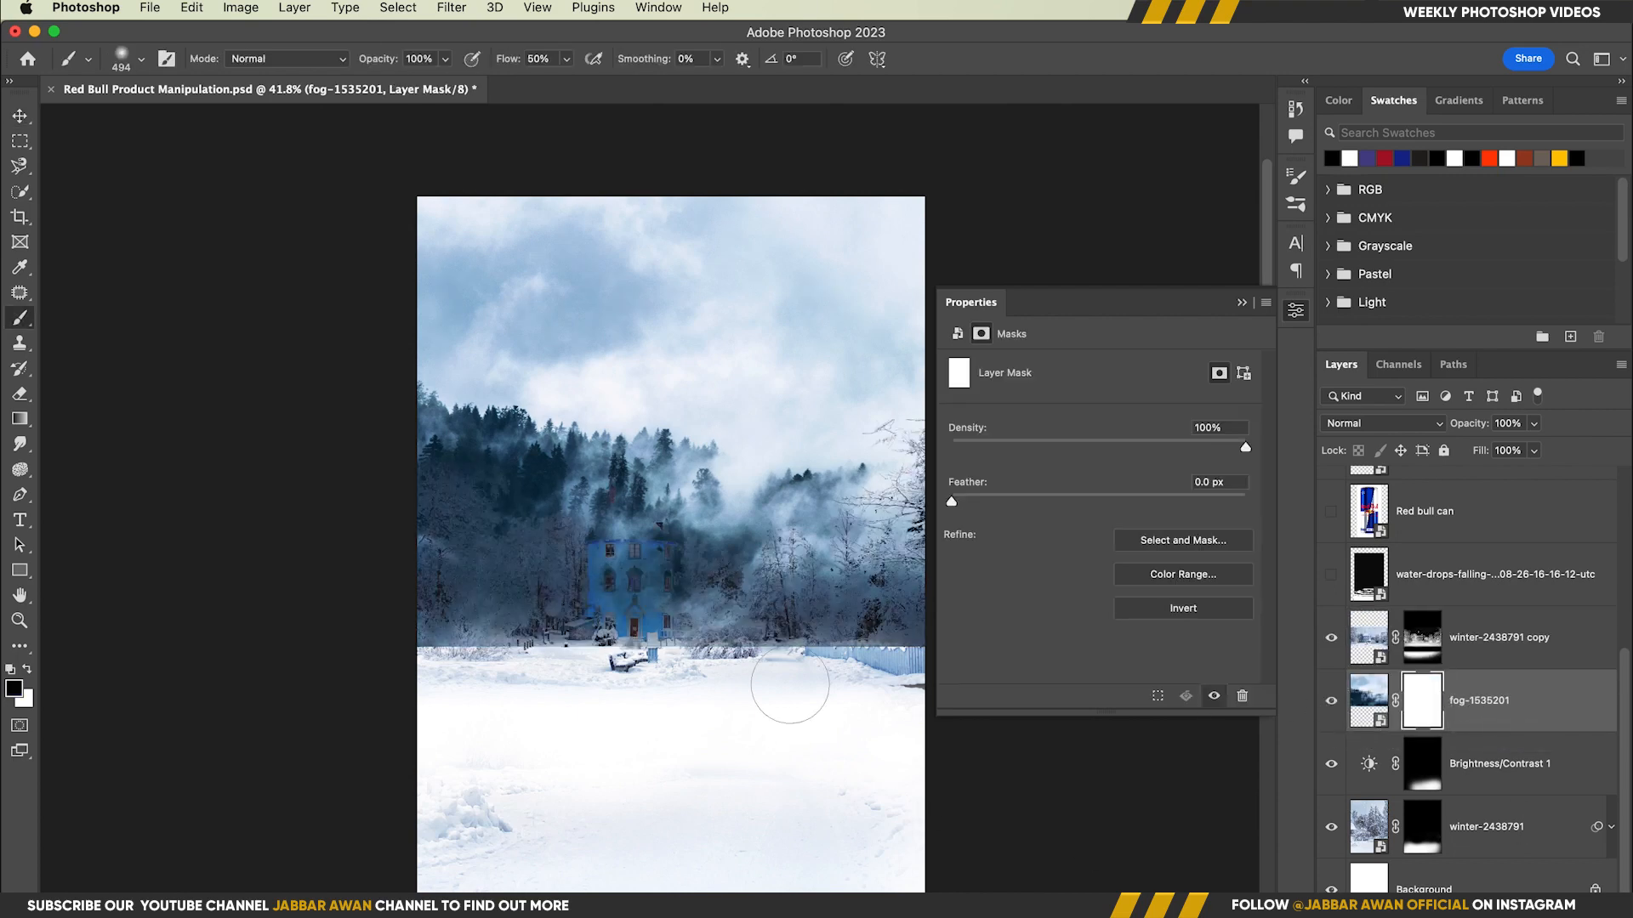
Paint black on the fog-1535201 mask with a large soft brush to blend the dark forest behind the house, and save.
mouse_move(646, 655)
left_mouse_down()
mouse_move(831, 635)
mouse_move(791, 636)
left_mouse_up()
left_click_drag(553, 598, 422, 572)
mouse_move(525, 630)
left_mouse_down()
mouse_move(714, 638)
mouse_move(508, 612)
mouse_move(548, 578)
mouse_move(554, 718)
mouse_move(765, 728)
mouse_move(838, 692)
left_mouse_up()
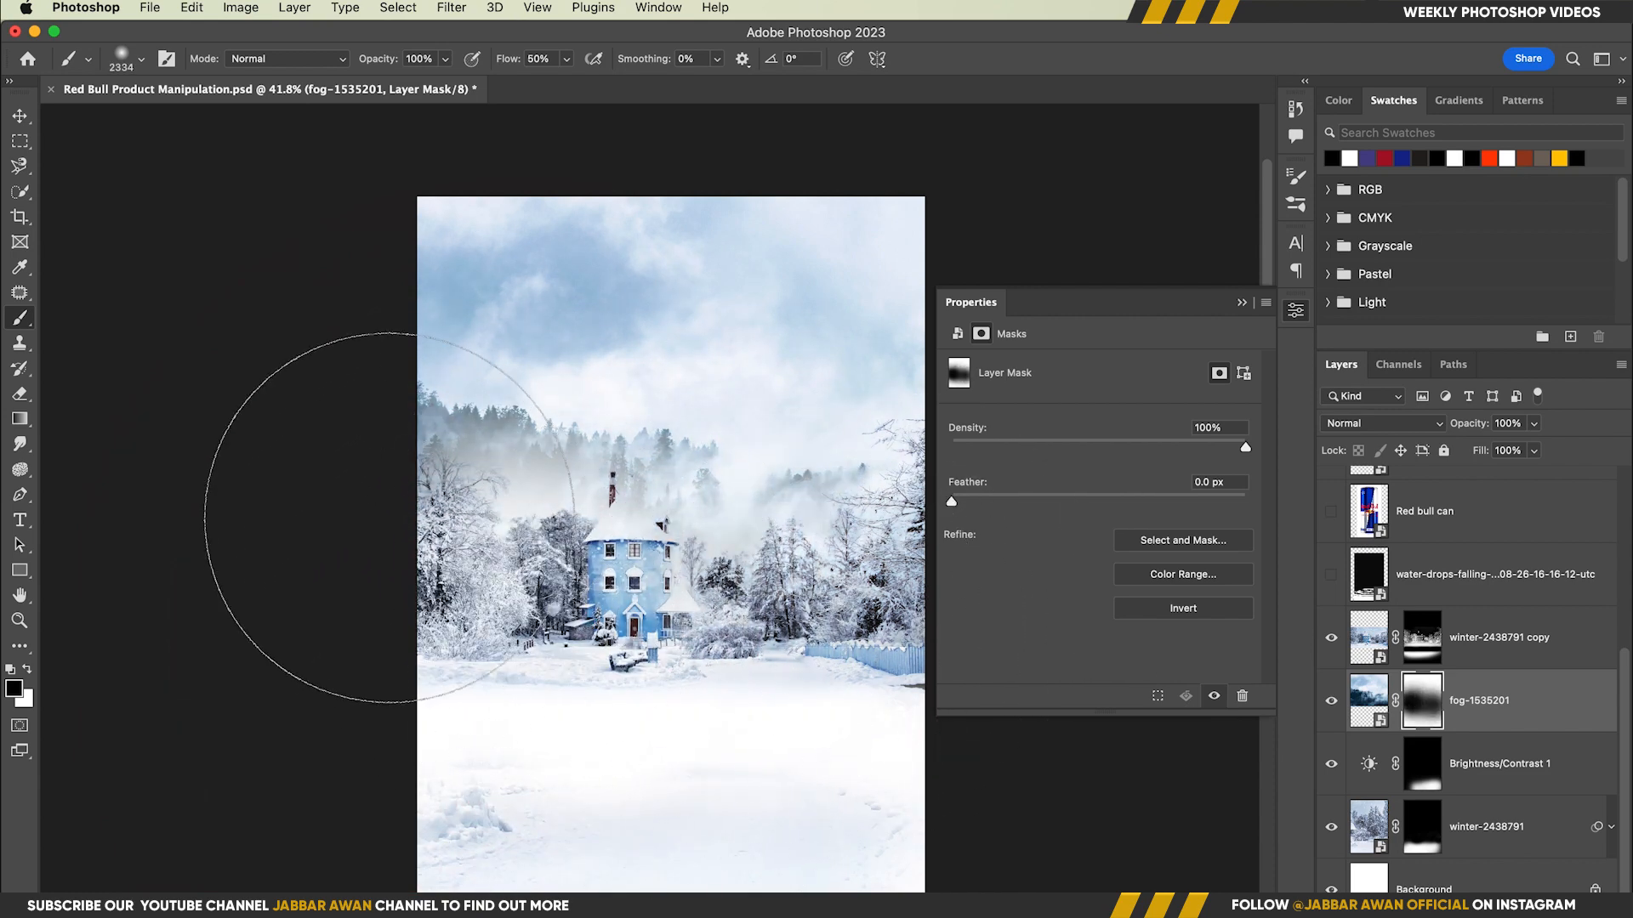
mouse_move(389, 516)
left_mouse_down()
mouse_move(437, 467)
mouse_move(520, 512)
left_mouse_up()
key("z")
mouse_move(698, 732)
left_mouse_down()
mouse_move(722, 731)
mouse_move(694, 704)
mouse_move(687, 731)
left_mouse_up()
left_click_drag(642, 537, 308, 557)
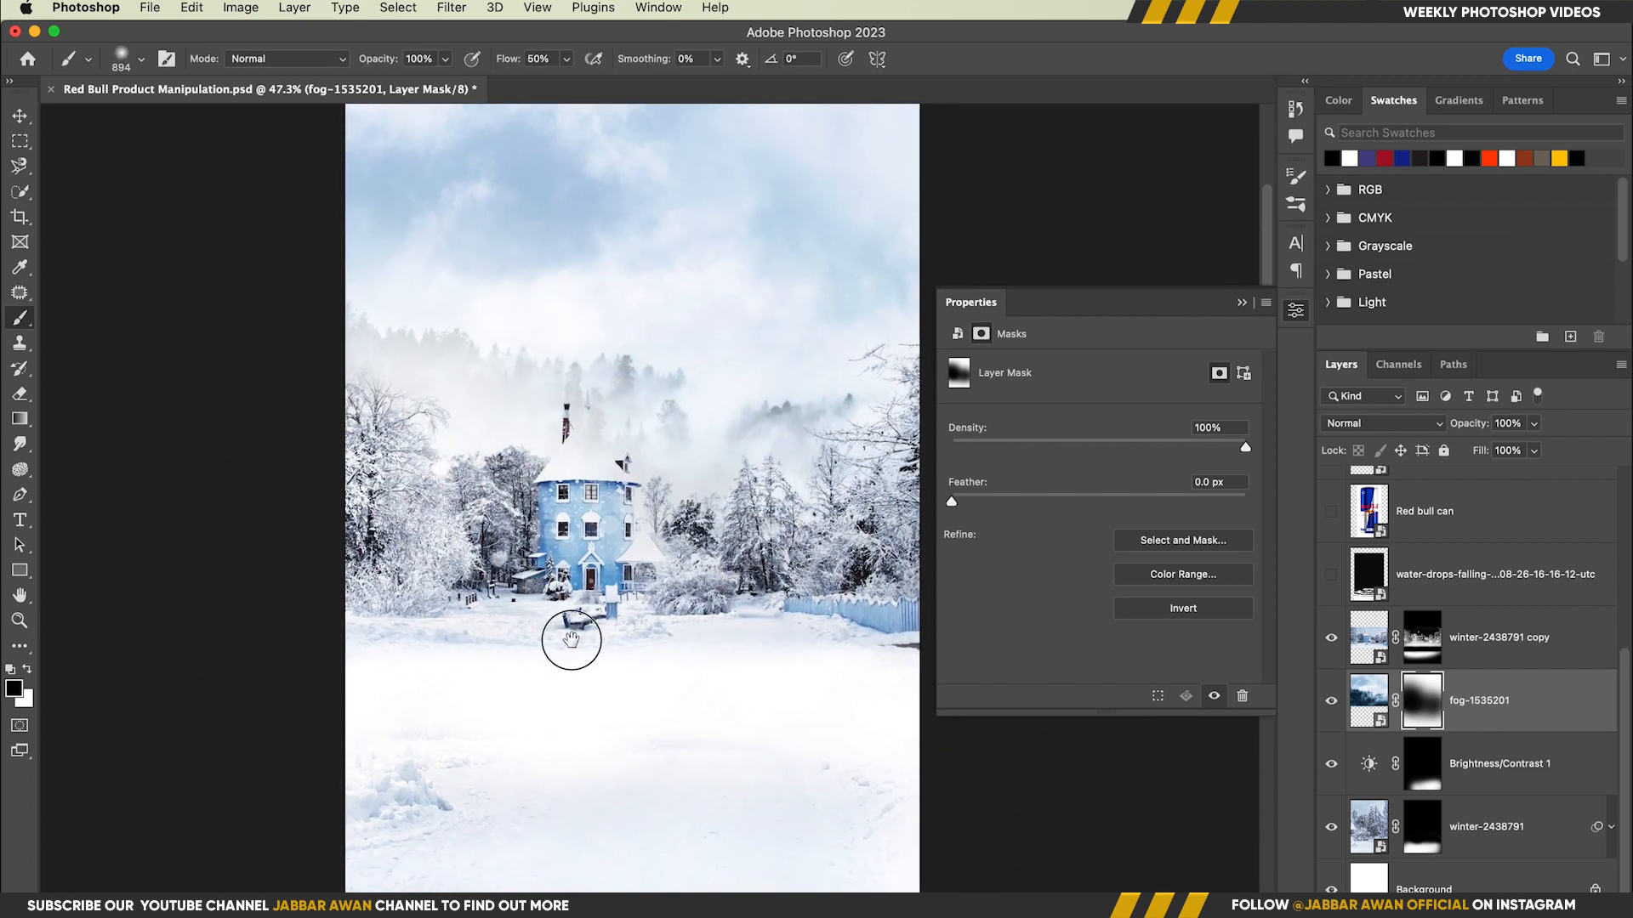
key("super+s")
Show the water-drops-falling layer and set its blend mode to Overlay.
scroll(1492, 729, "up", 2)
left_click(1492, 724)
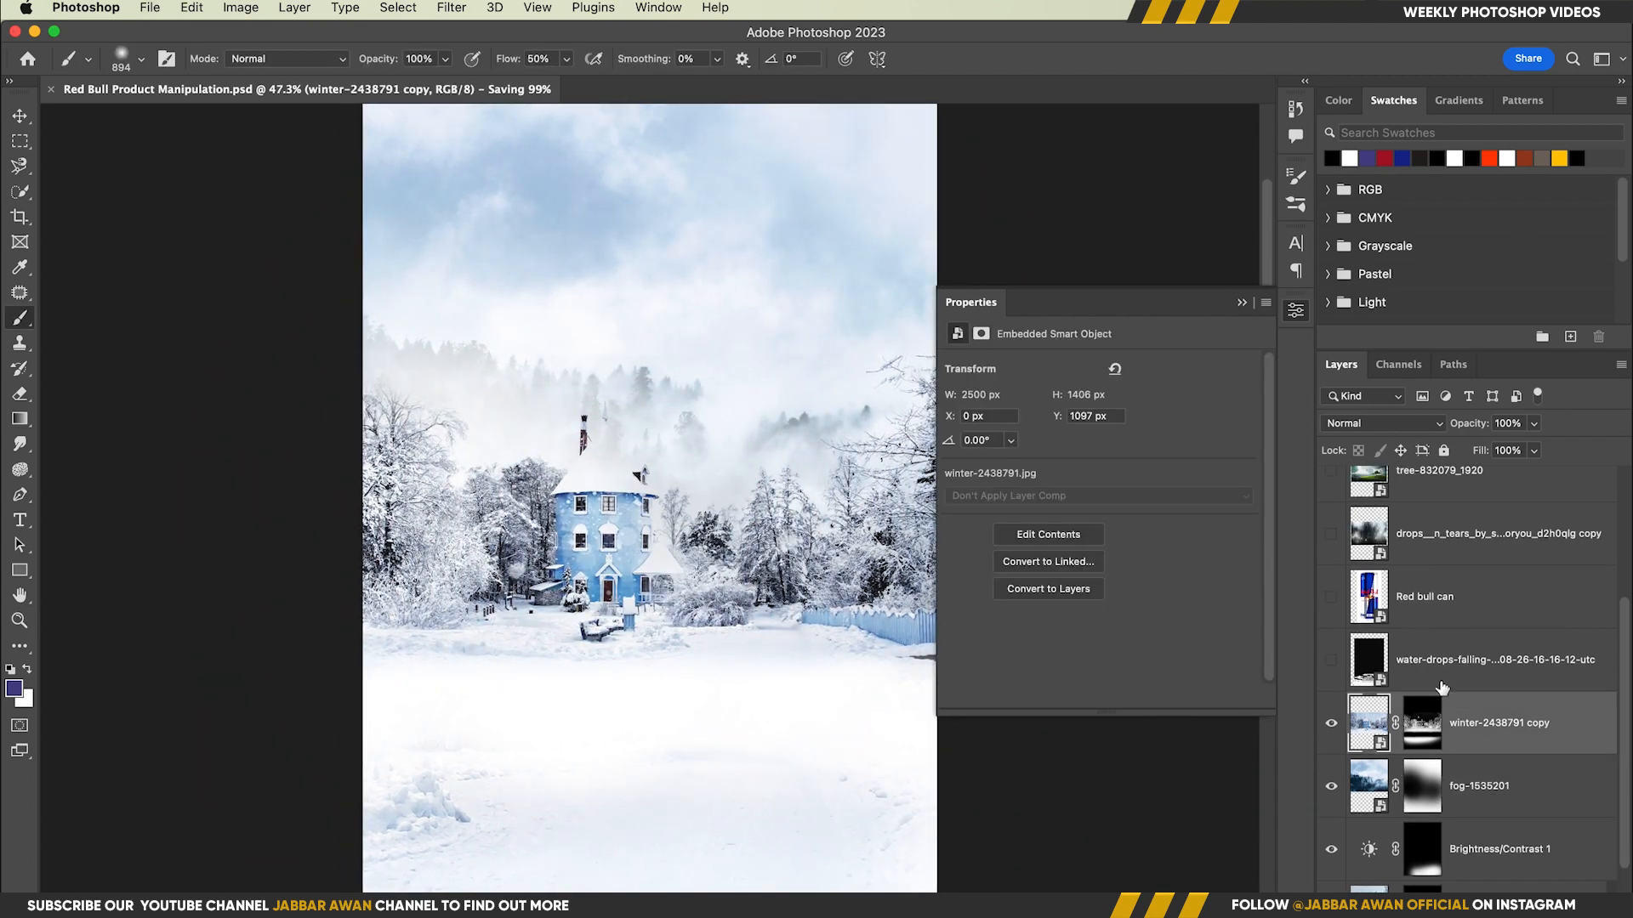
left_click(1494, 660)
left_click(1331, 660)
key("v")
left_click_drag(680, 581, 680, 605)
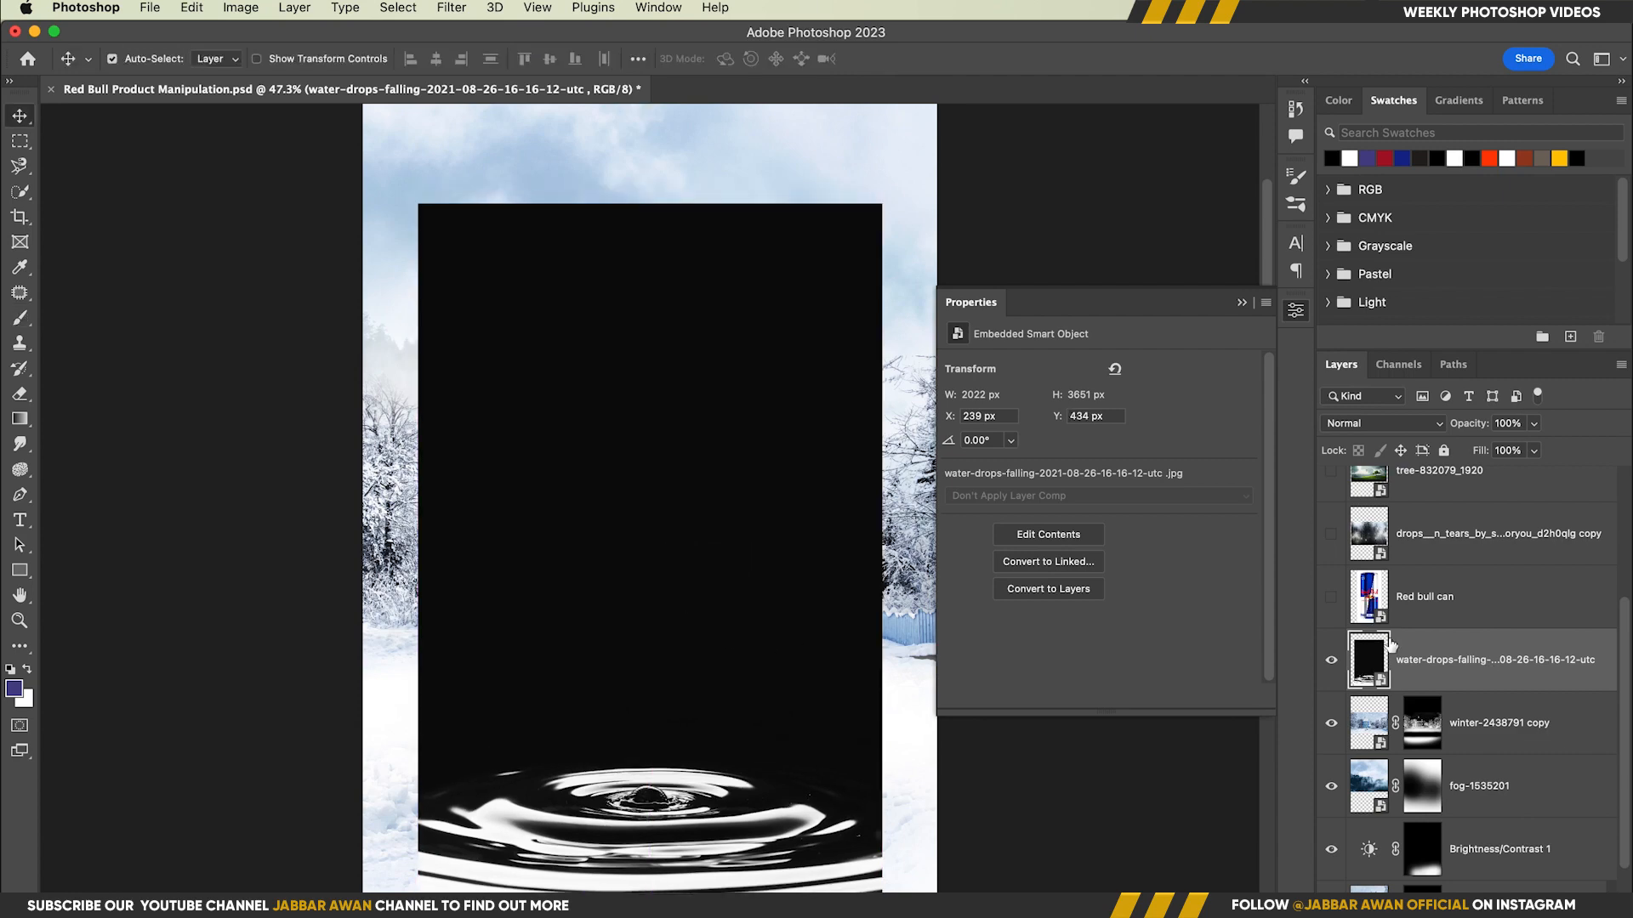
left_click(1382, 423)
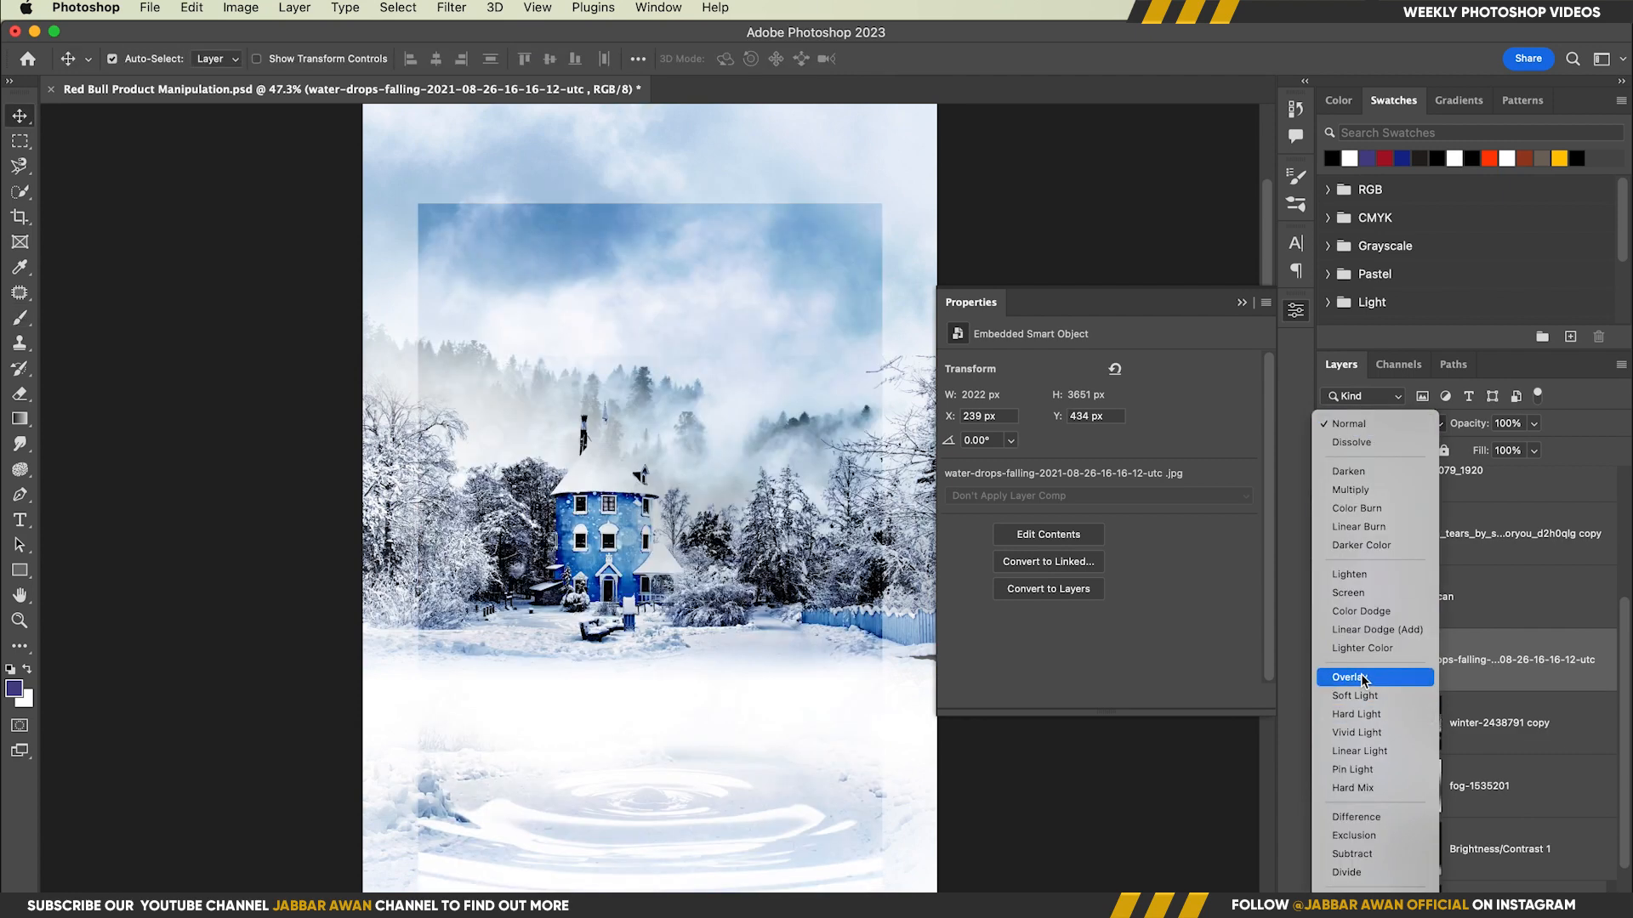
left_click(1360, 675)
Stretch the water-drops-falling layer vertically to 4592 px tall, placing the ripples on the snowy foreground.
mouse_move(689, 748)
left_mouse_down()
mouse_move(681, 704)
mouse_move(693, 721)
left_mouse_up()
key("ctrl+t")
left_click_drag(648, 187, 654, 109)
scroll(652, 663, "down", 8)
left_click_drag(655, 637, 635, 686)
key("Return")
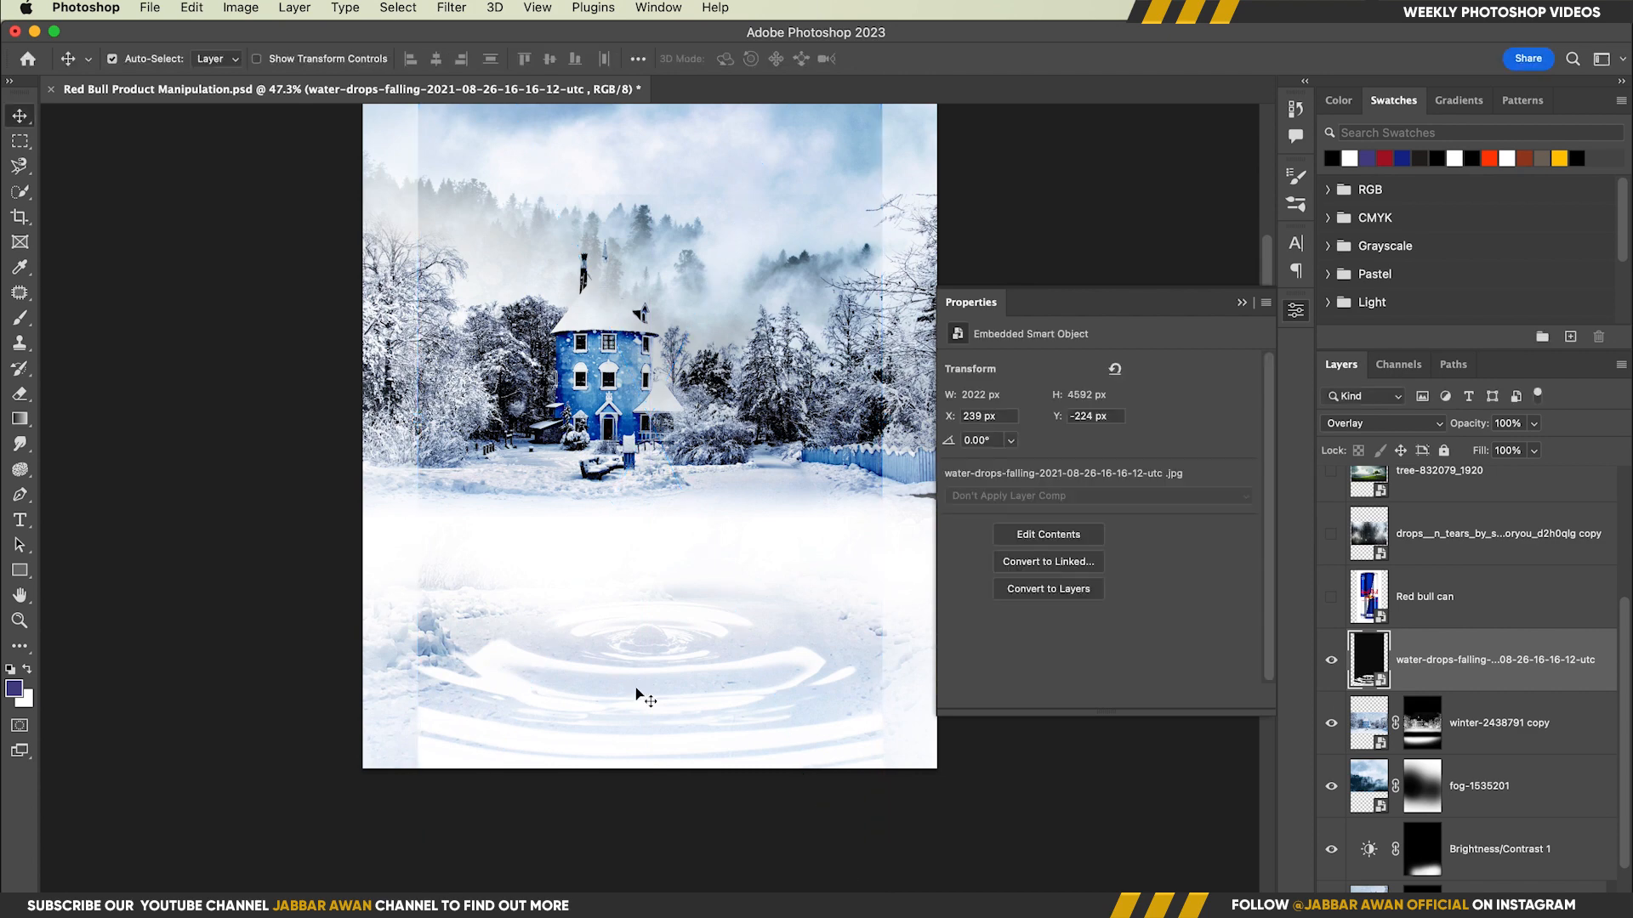
Add a layer mask to the water-drops-falling layer and paint black on it with a large soft brush over the trees beside the house.
left_click(1444, 905, "alt")
key("super+i")
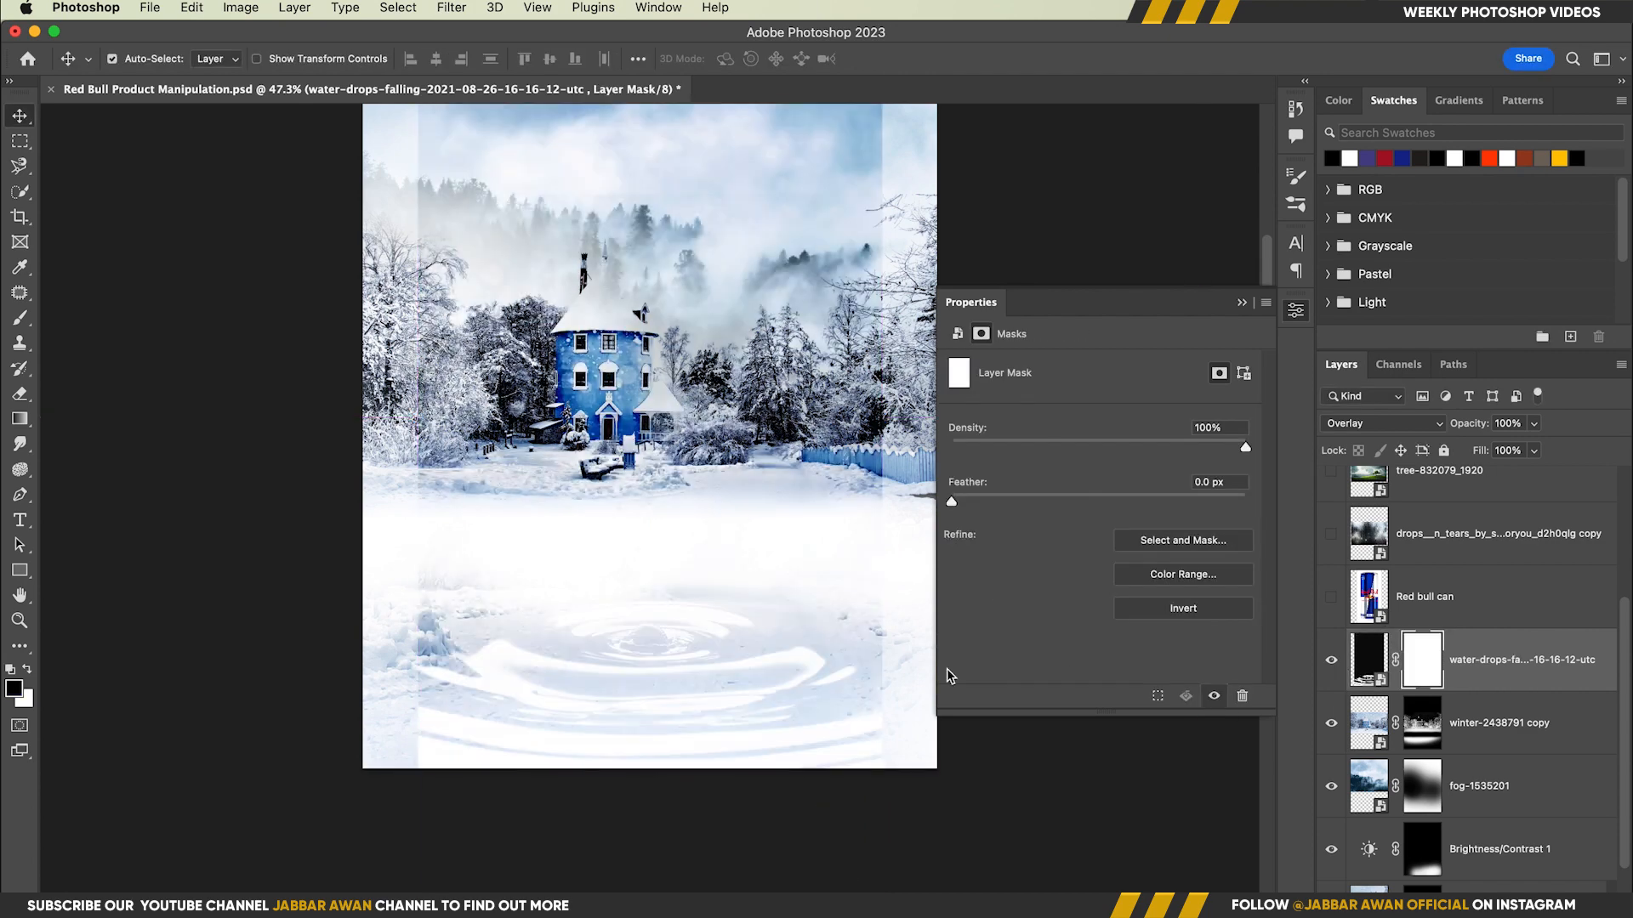
key("b")
left_click_drag(581, 337, 563, 345)
mouse_move(487, 345)
left_mouse_down()
mouse_move(453, 356)
mouse_move(464, 345)
left_mouse_up()
left_click_drag(463, 326, 432, 473)
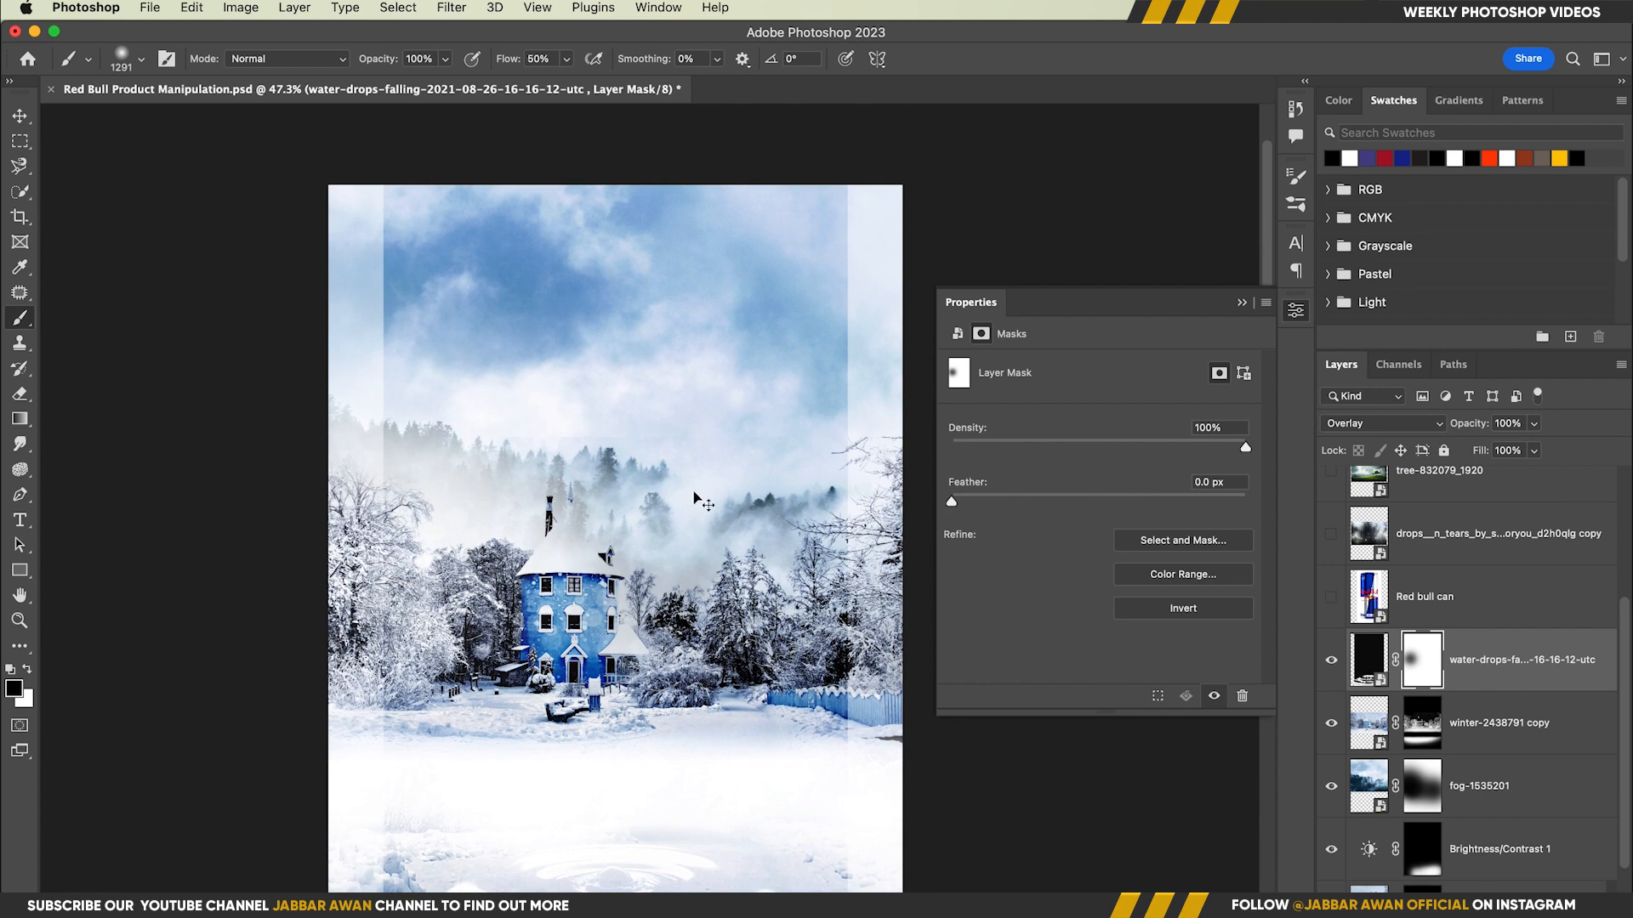
Stretch the water-drops-falling layer horizontally to span the full 2500 px width of the canvas.
key("super+t")
left_click_drag(847, 659, 901, 659)
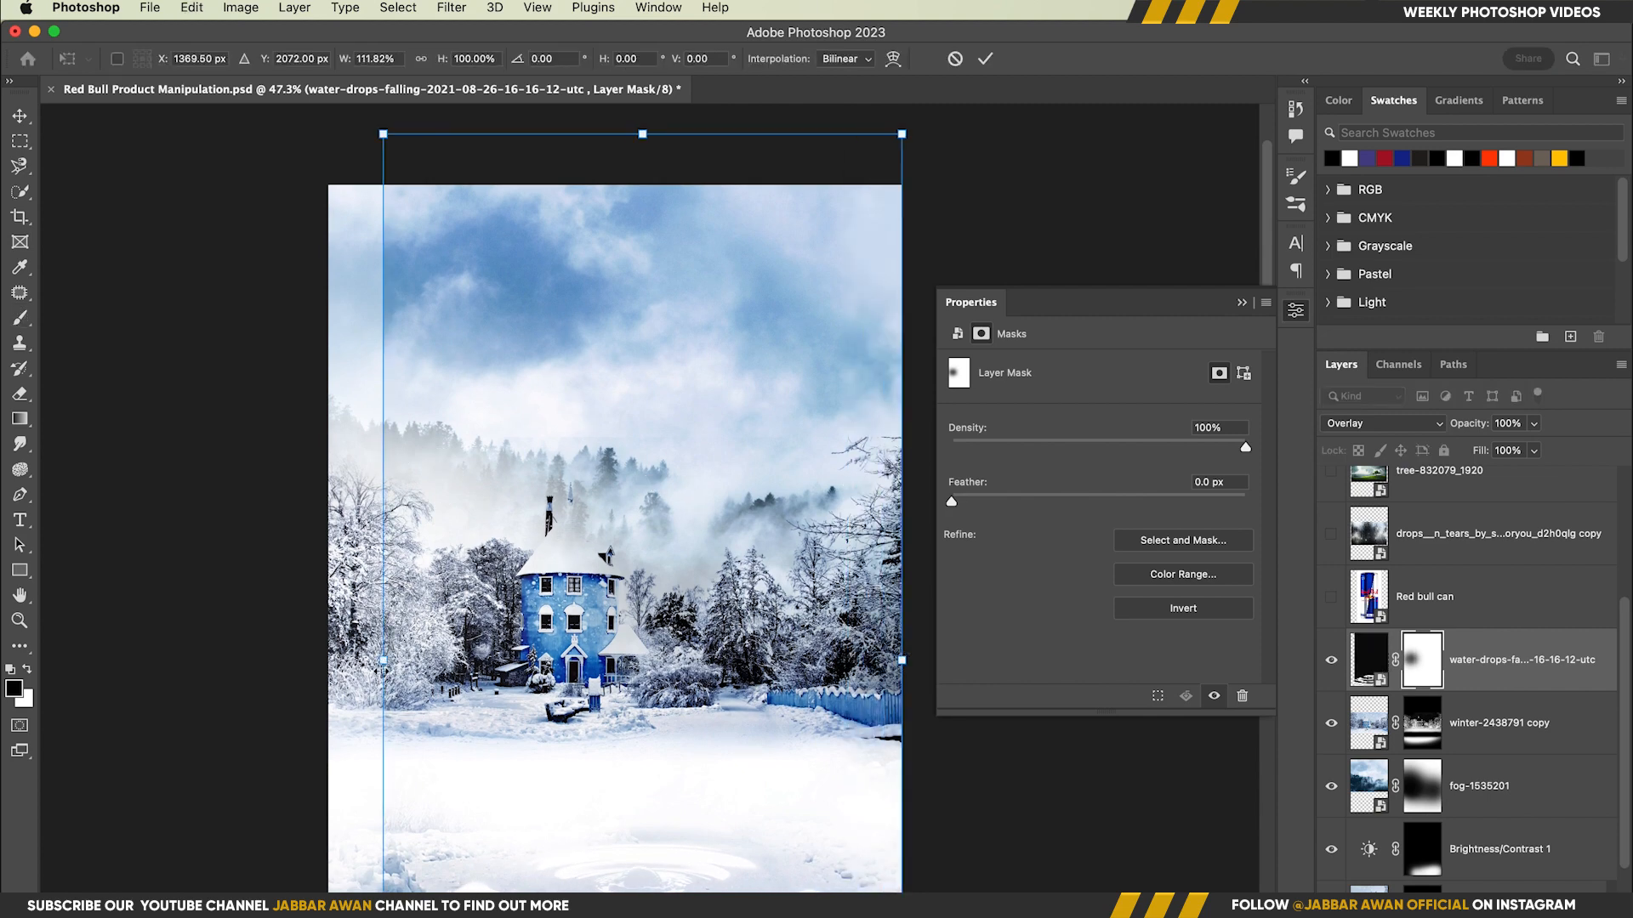
key("Return")
scroll(529, 485, "down", 5)
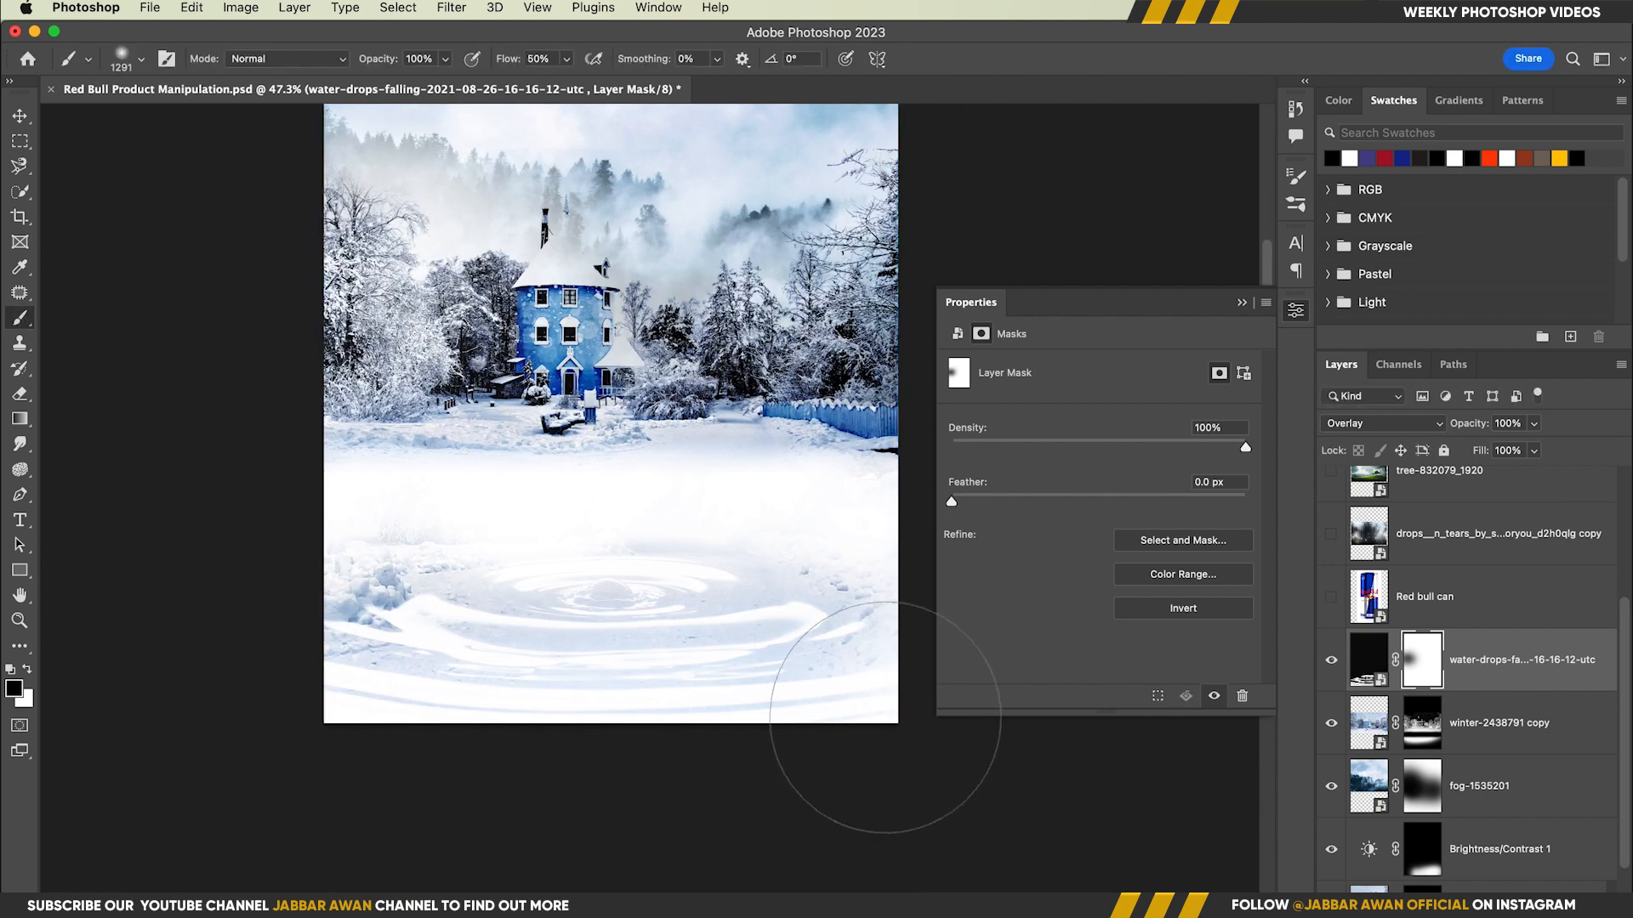
Paint black at 24% flow with a smaller soft brush on the water-drops mask to fade the ripples near the foreground edges.
right_click(841, 726)
left_click_drag(813, 634, 702, 637)
left_click_drag(721, 505, 721, 544)
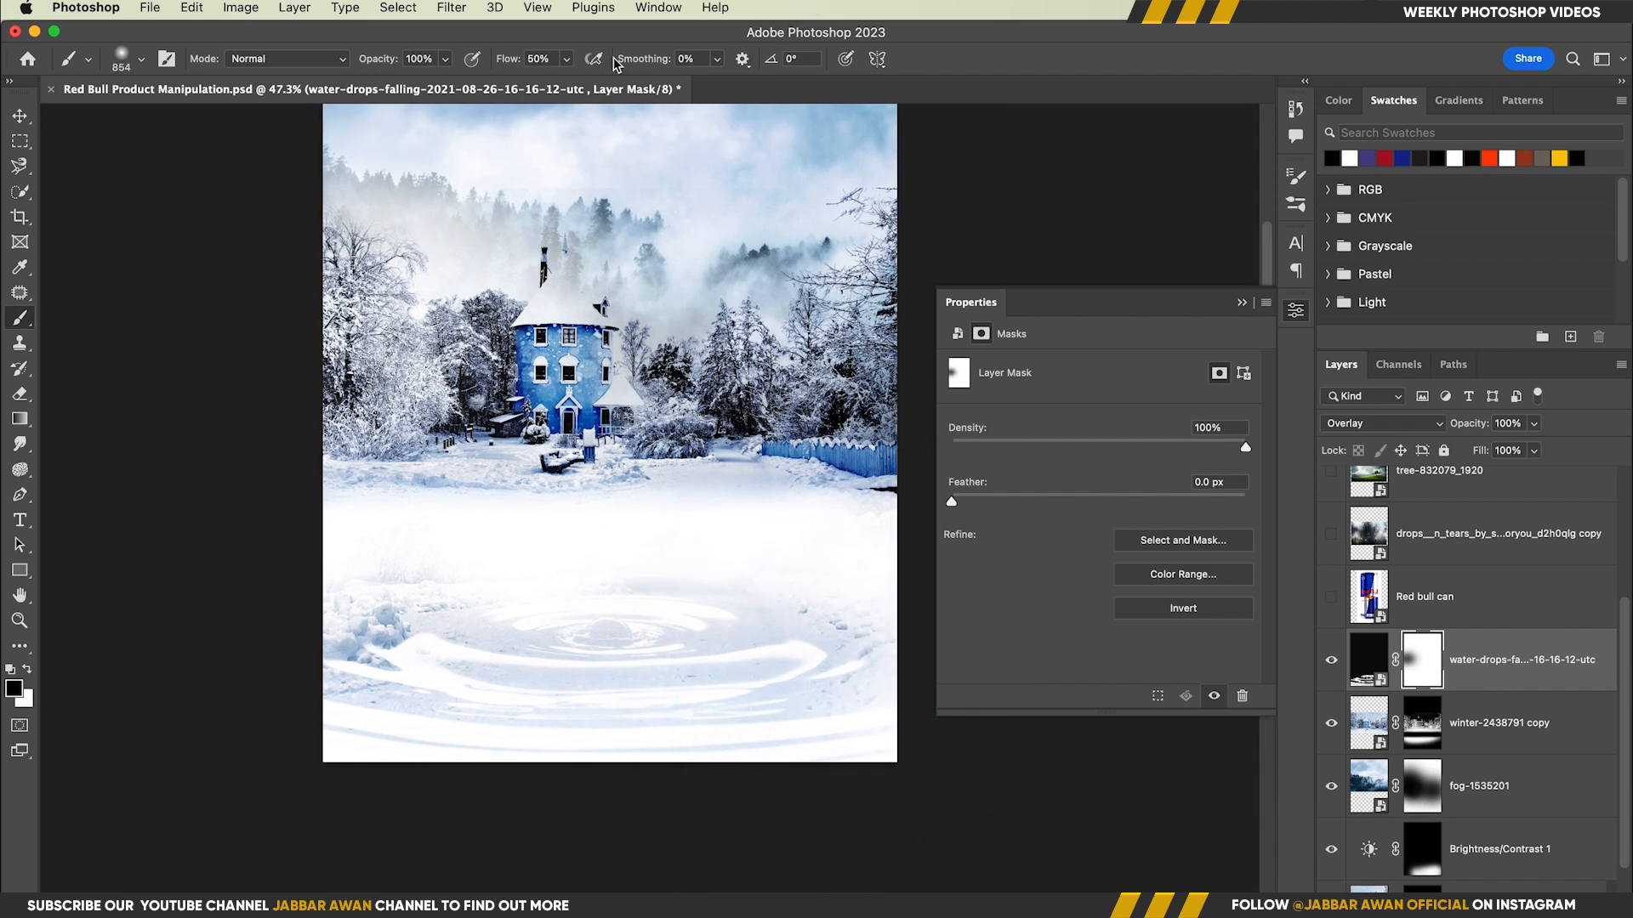
left_click_drag(491, 68, 488, 68)
left_click_drag(762, 533, 667, 533)
mouse_move(911, 779)
left_mouse_down()
mouse_move(885, 740)
mouse_move(832, 735)
left_mouse_up()
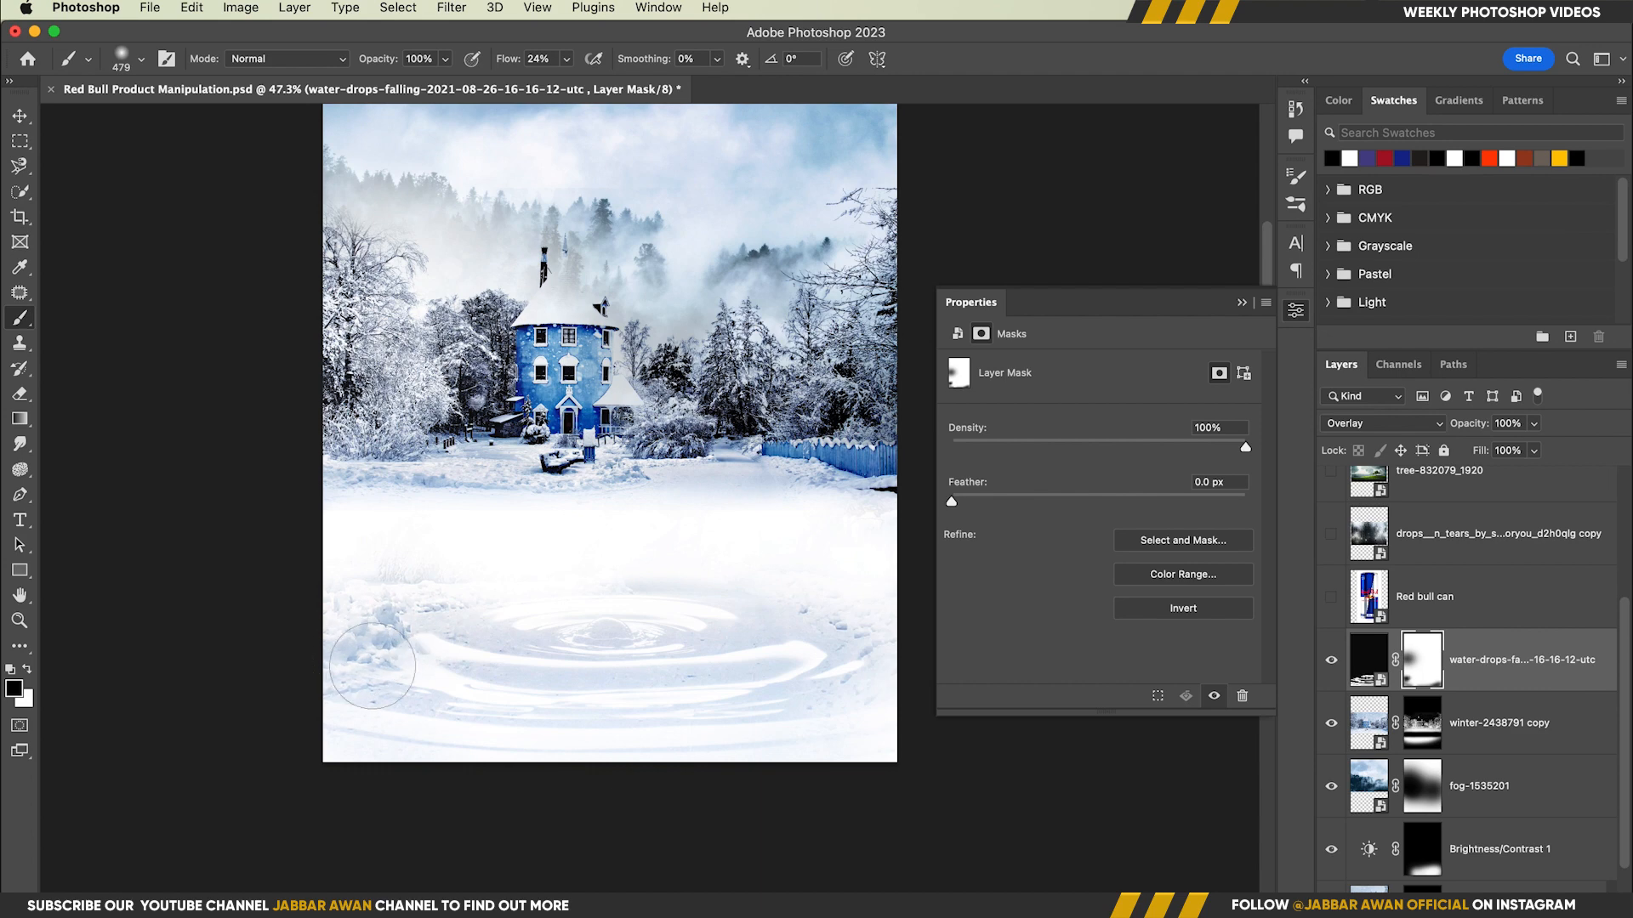
Paint black with a large soft brush on the water-drops mask over the house and trees, compare with the layer hidden, and save.
left_click_drag(682, 413, 696, 598)
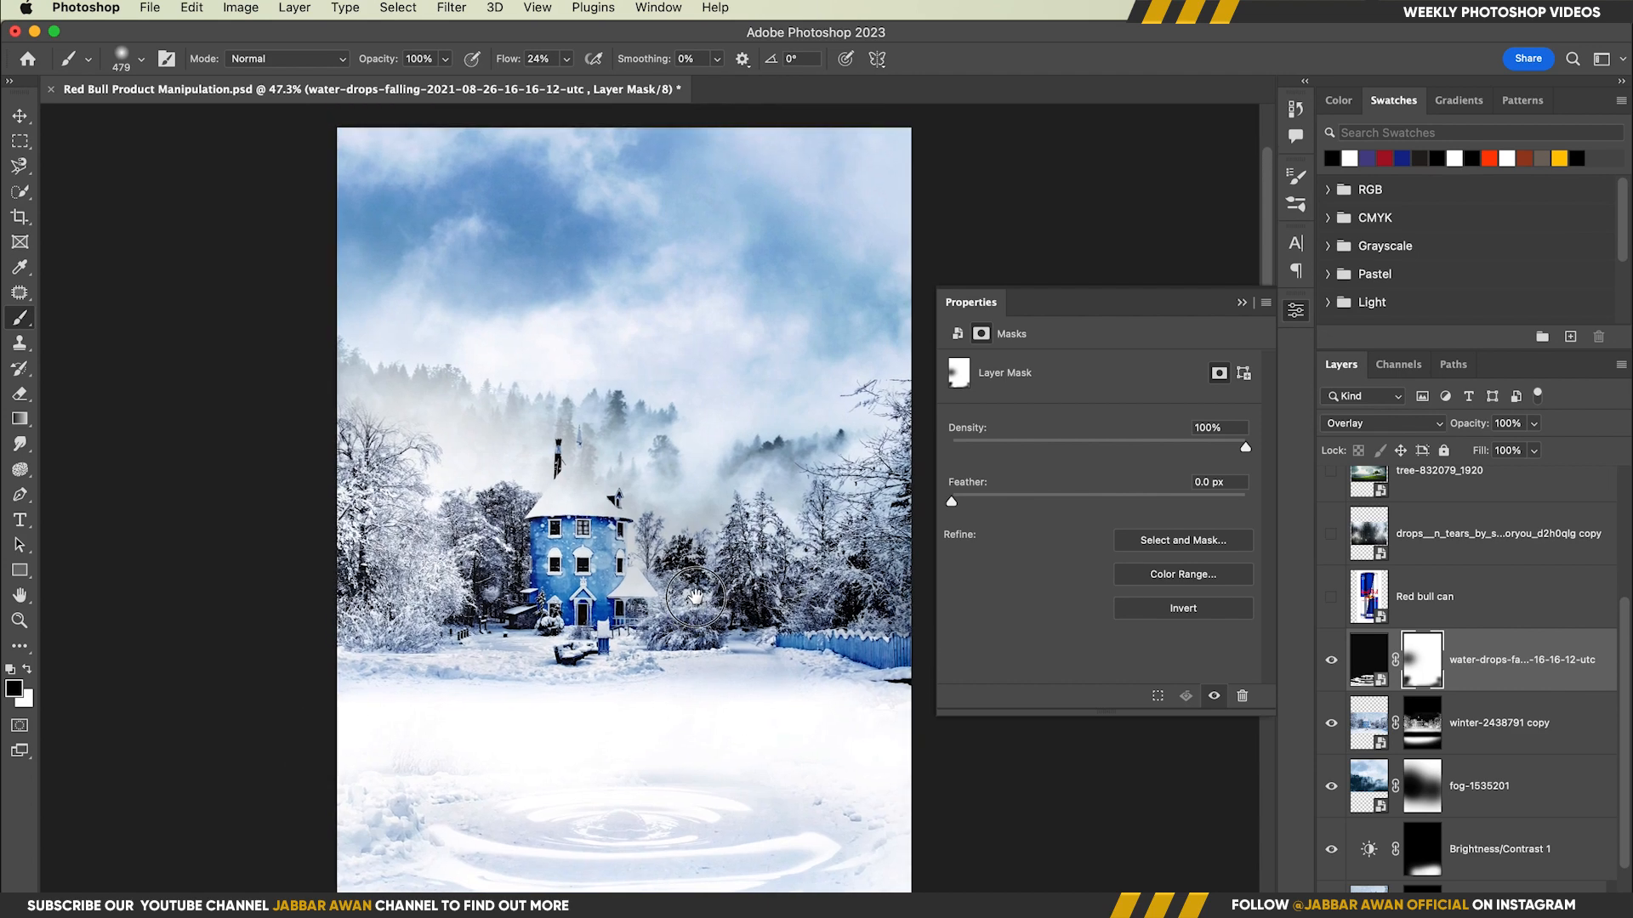
left_click_drag(680, 539, 693, 539)
left_click_drag(541, 549, 642, 550)
left_click(1331, 661)
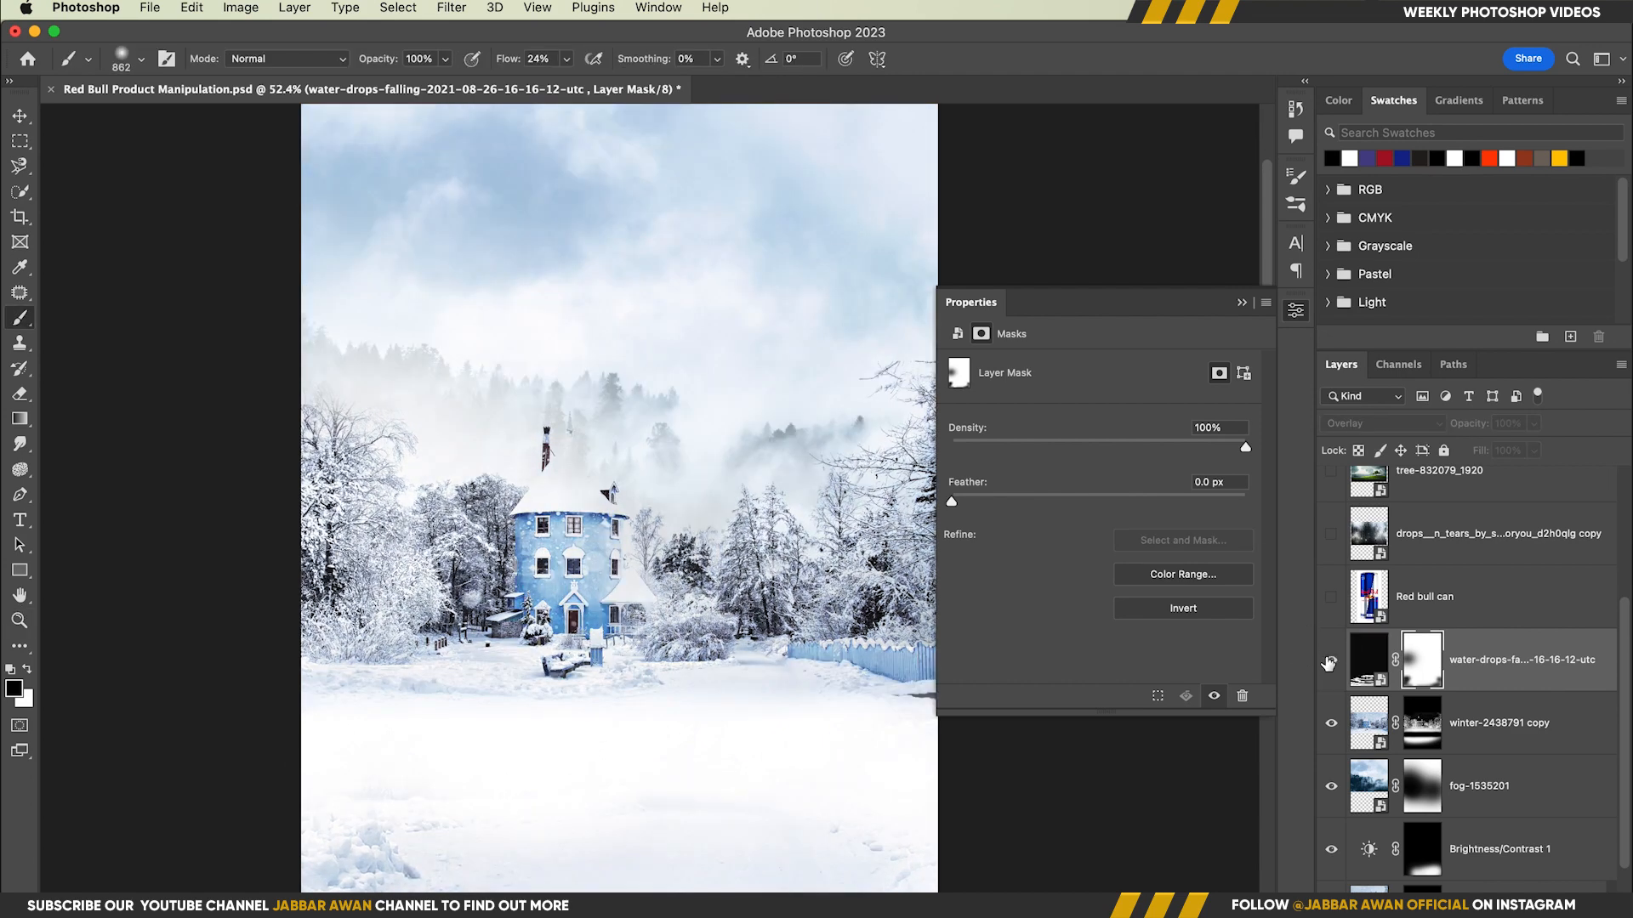
left_click(1331, 662)
left_click_drag(529, 521, 837, 521)
left_click_drag(525, 470, 468, 464)
mouse_move(784, 463)
left_mouse_down()
mouse_move(627, 481)
mouse_move(816, 513)
mouse_move(538, 531)
left_mouse_up()
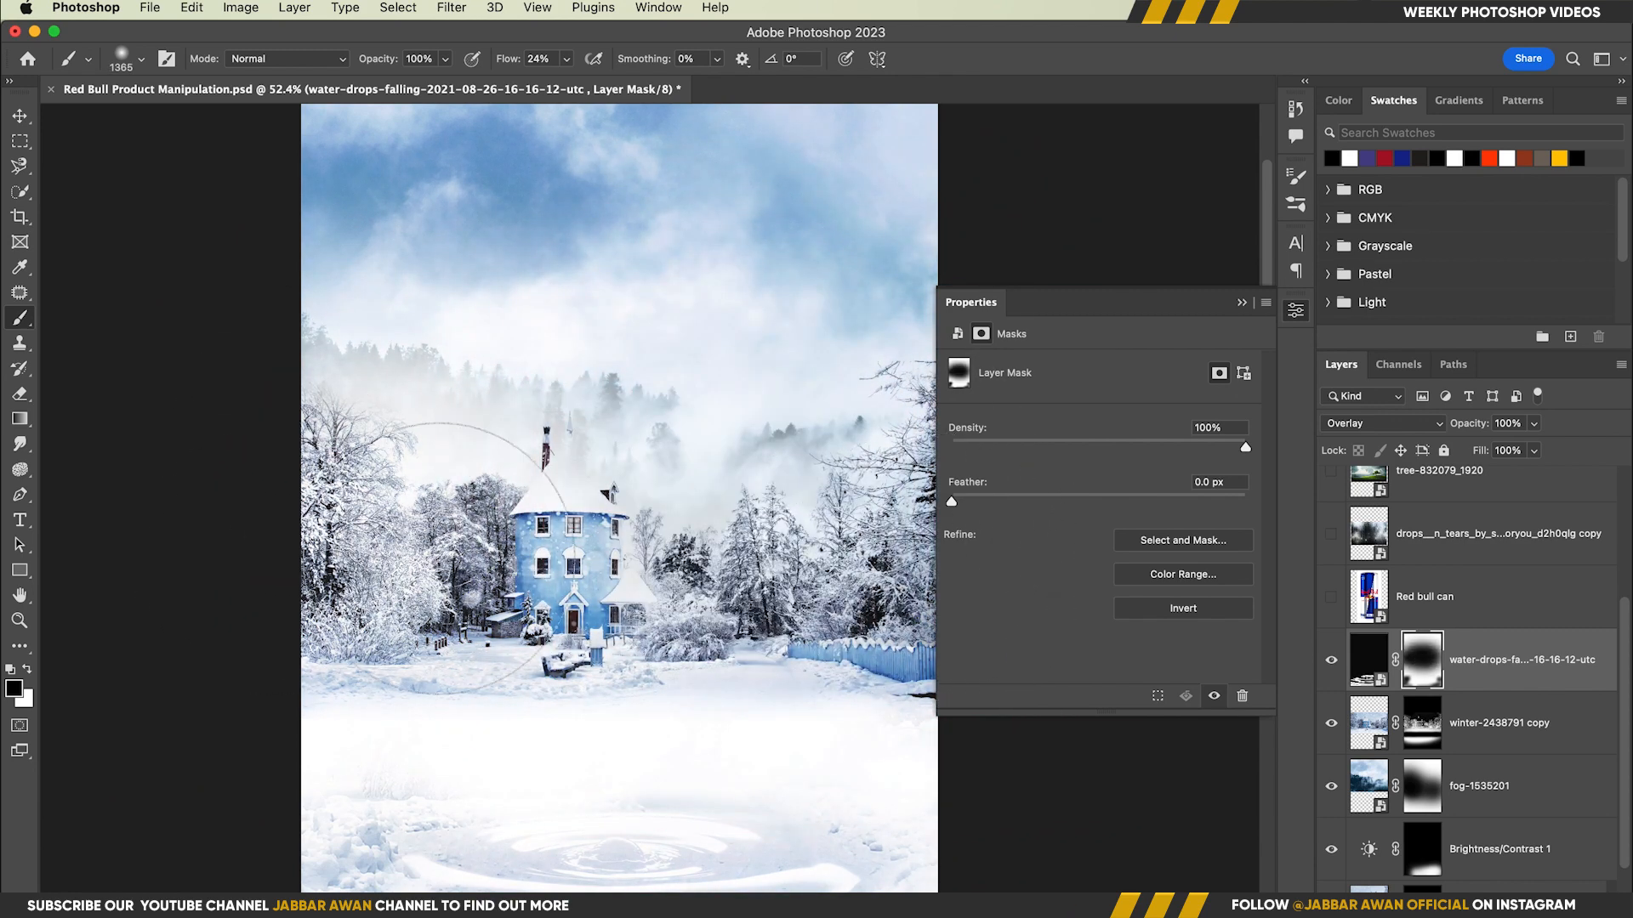
scroll(365, 545, "up", 3)
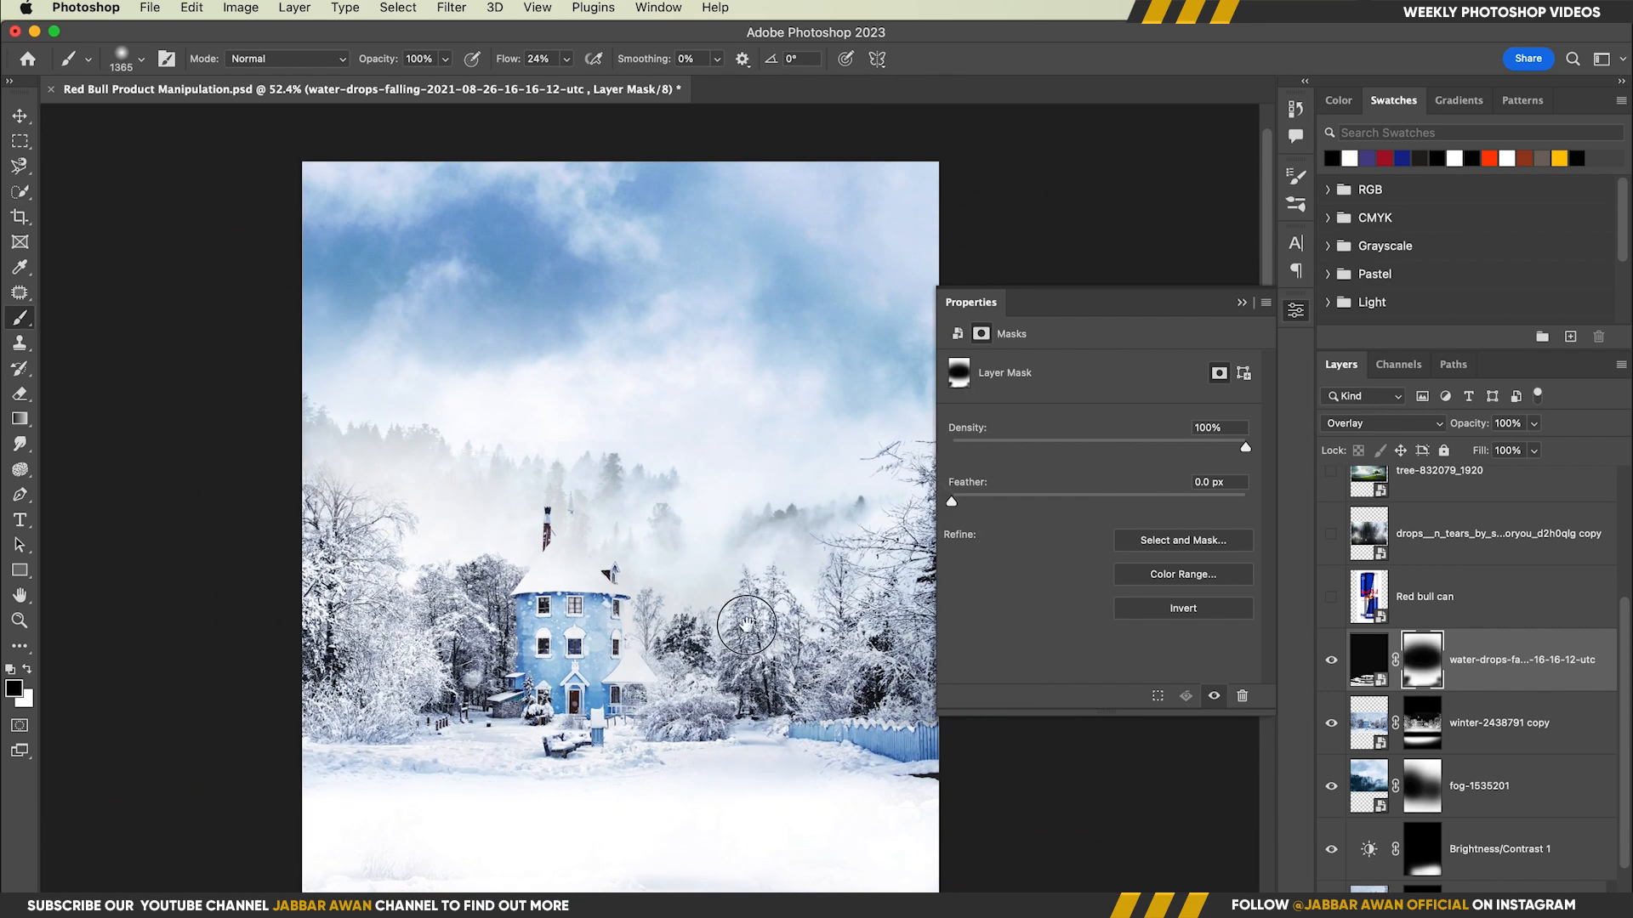
key("super+minus")
key("v")
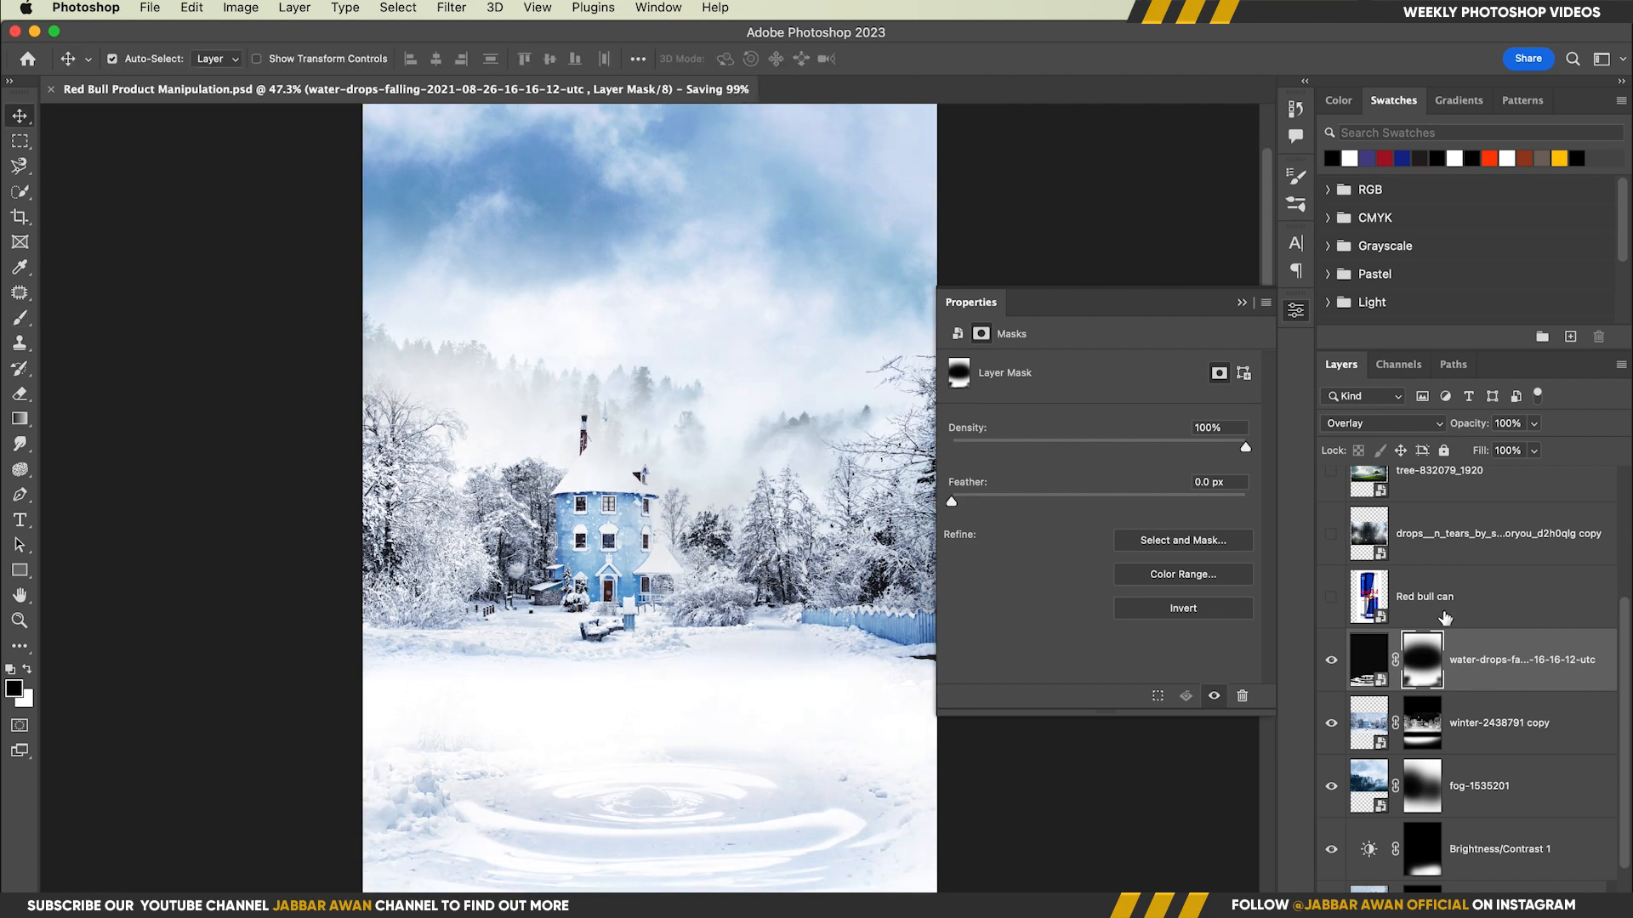
Show the Red bull can layer, trace the can with the Pen tool and mask out its white background.
left_click(1437, 610)
left_click(1331, 597)
left_click_drag(637, 587, 637, 559)
left_click_drag(536, 842, 650, 829)
key("p")
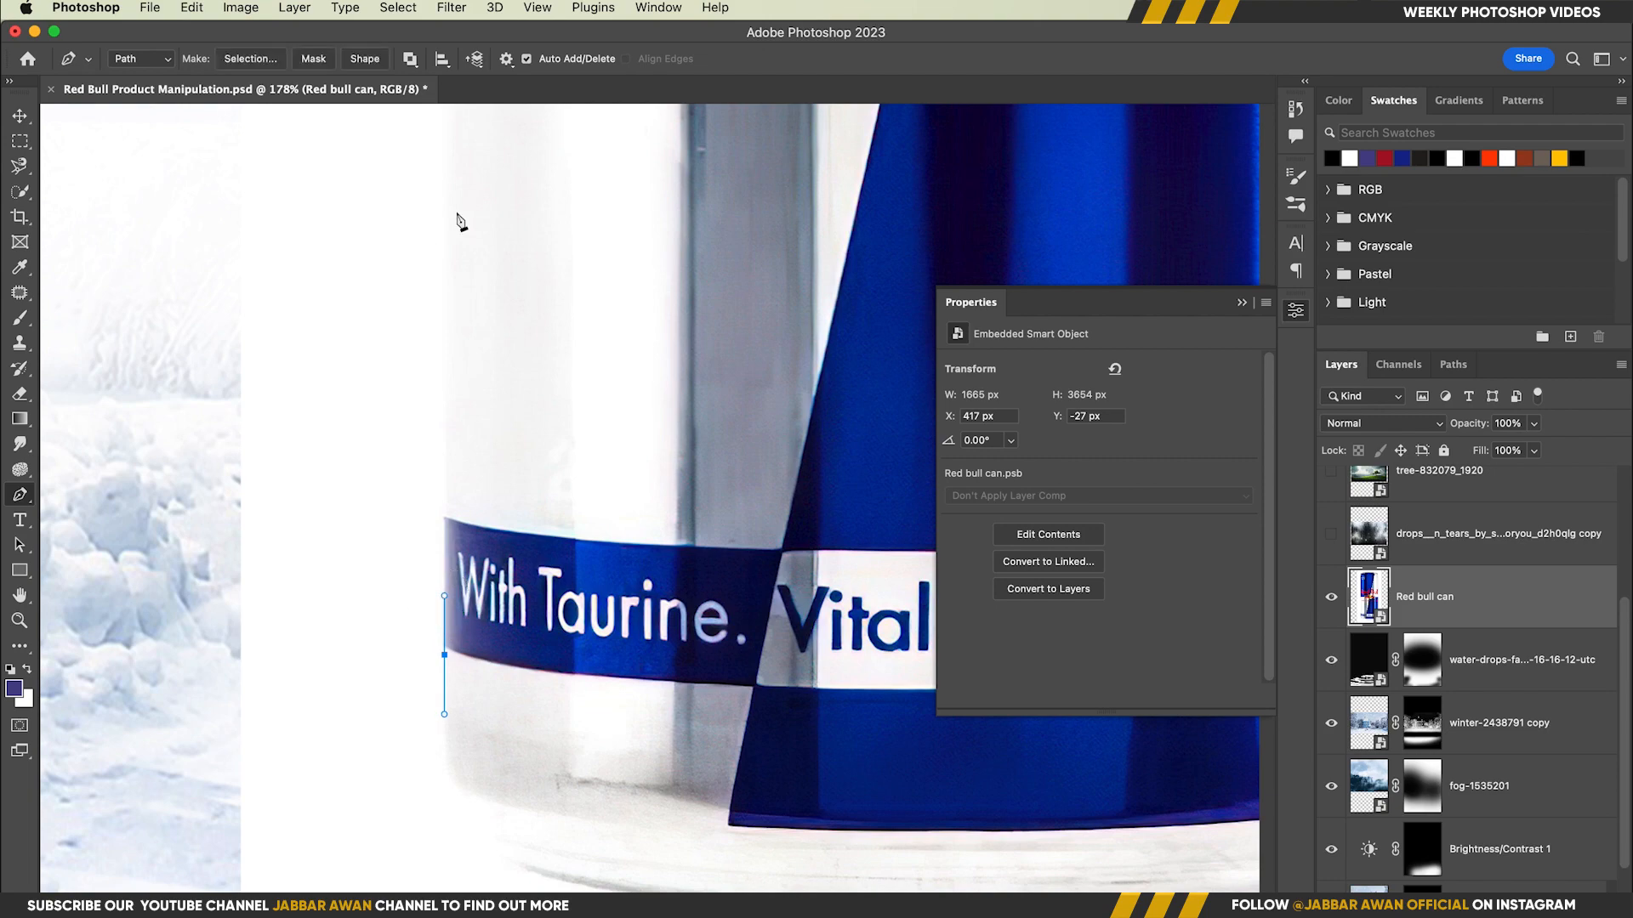
left_click_drag(513, 162, 586, 782)
left_click_drag(586, 196, 626, 791)
left_click_drag(619, 196, 534, 823)
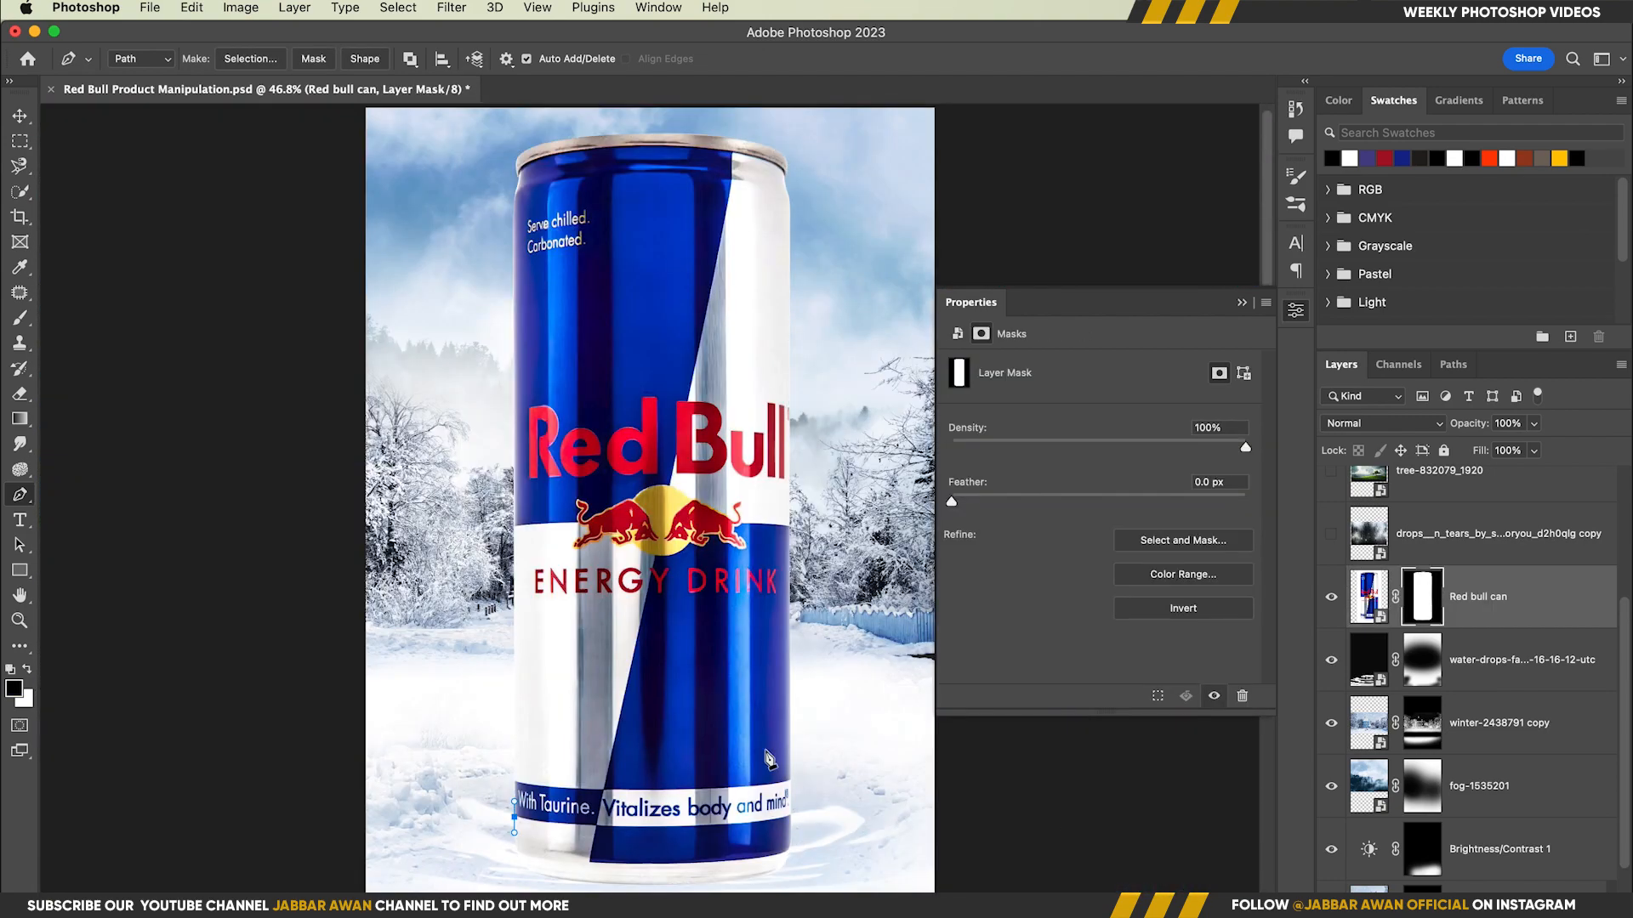
Convert the masked Red bull can layer to a smart object.
key("v")
right_click(1524, 578)
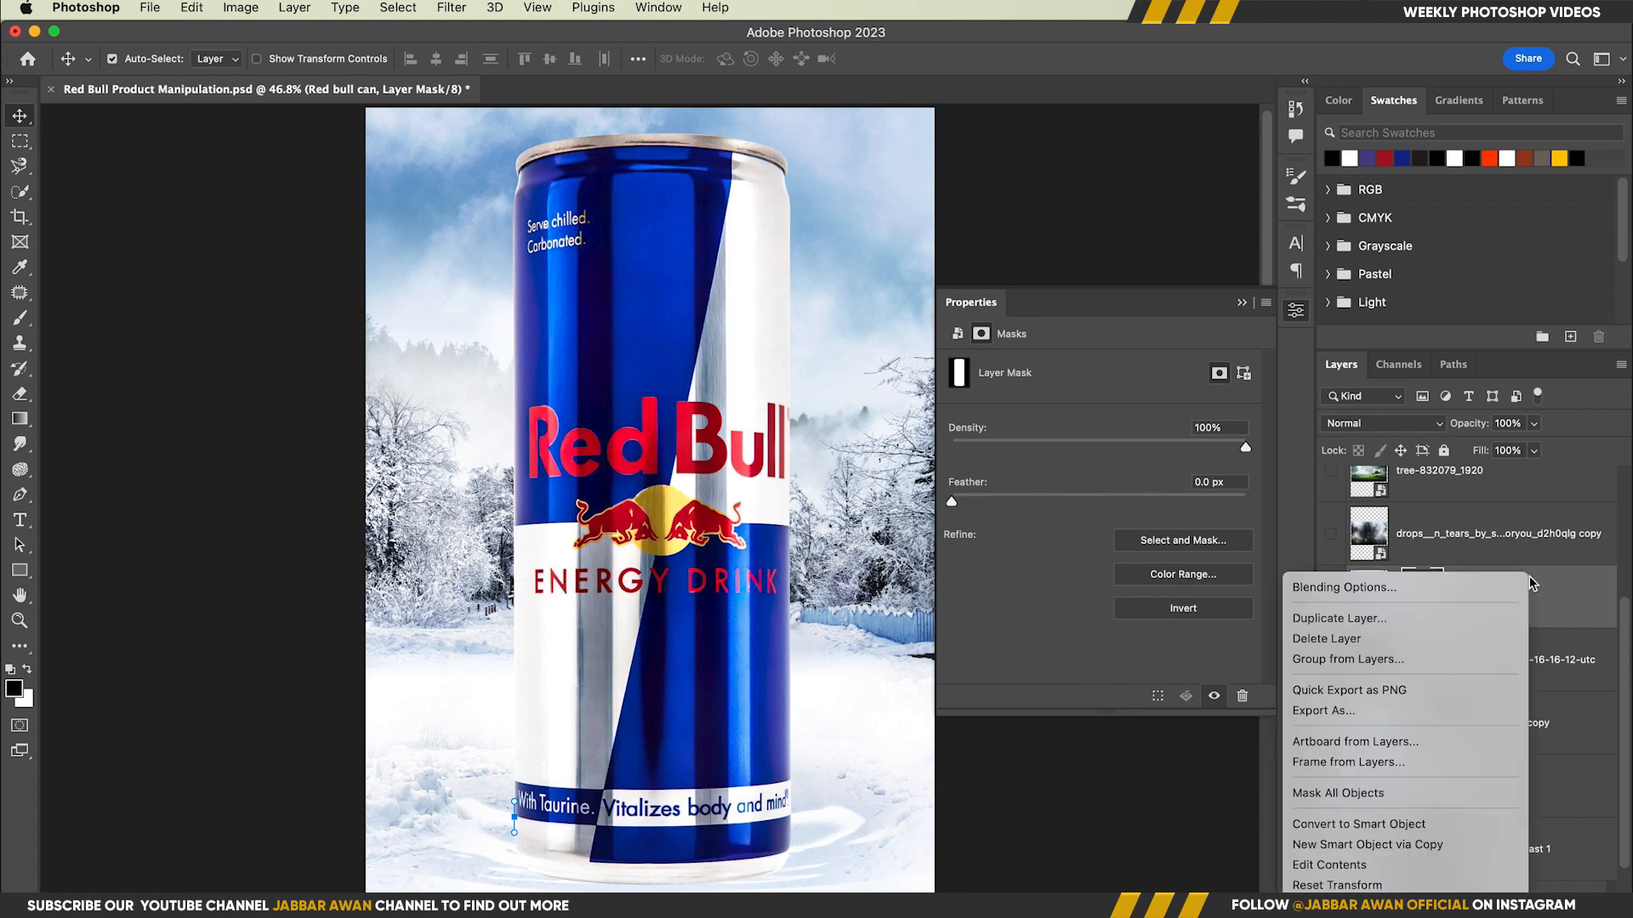
left_click(1378, 824)
left_click(812, 389)
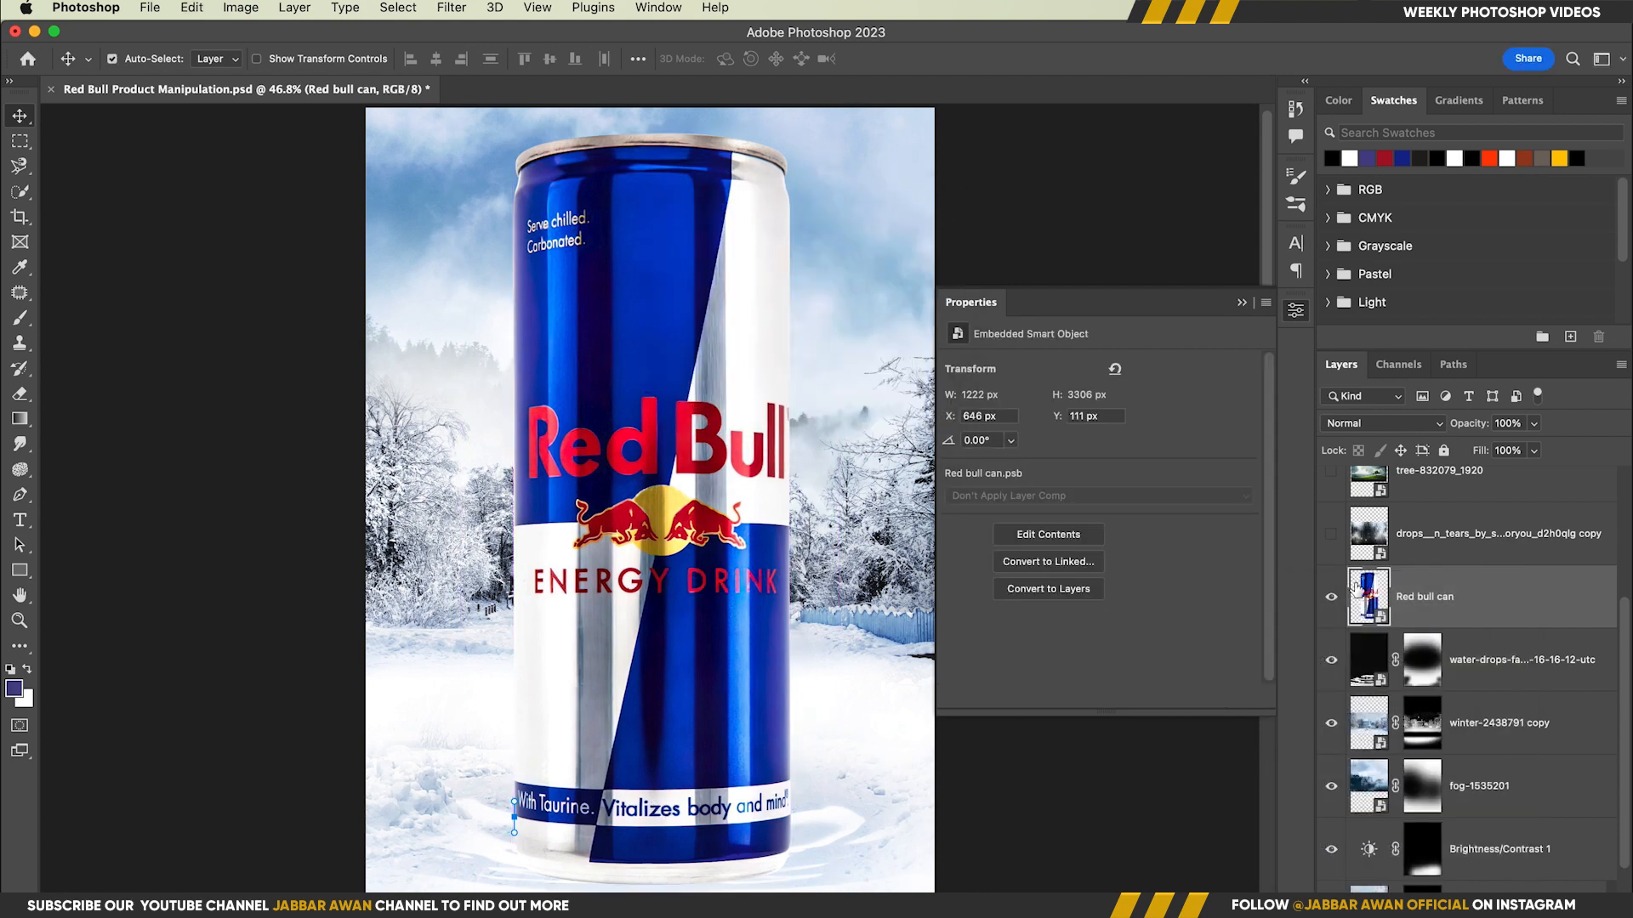
Scale the Red bull can to 85.35% and center it horizontally above the water ripples.
left_click_drag(501, 825, 456, 832)
key("ctrl+z")
key("p")
key("ctrl+t")
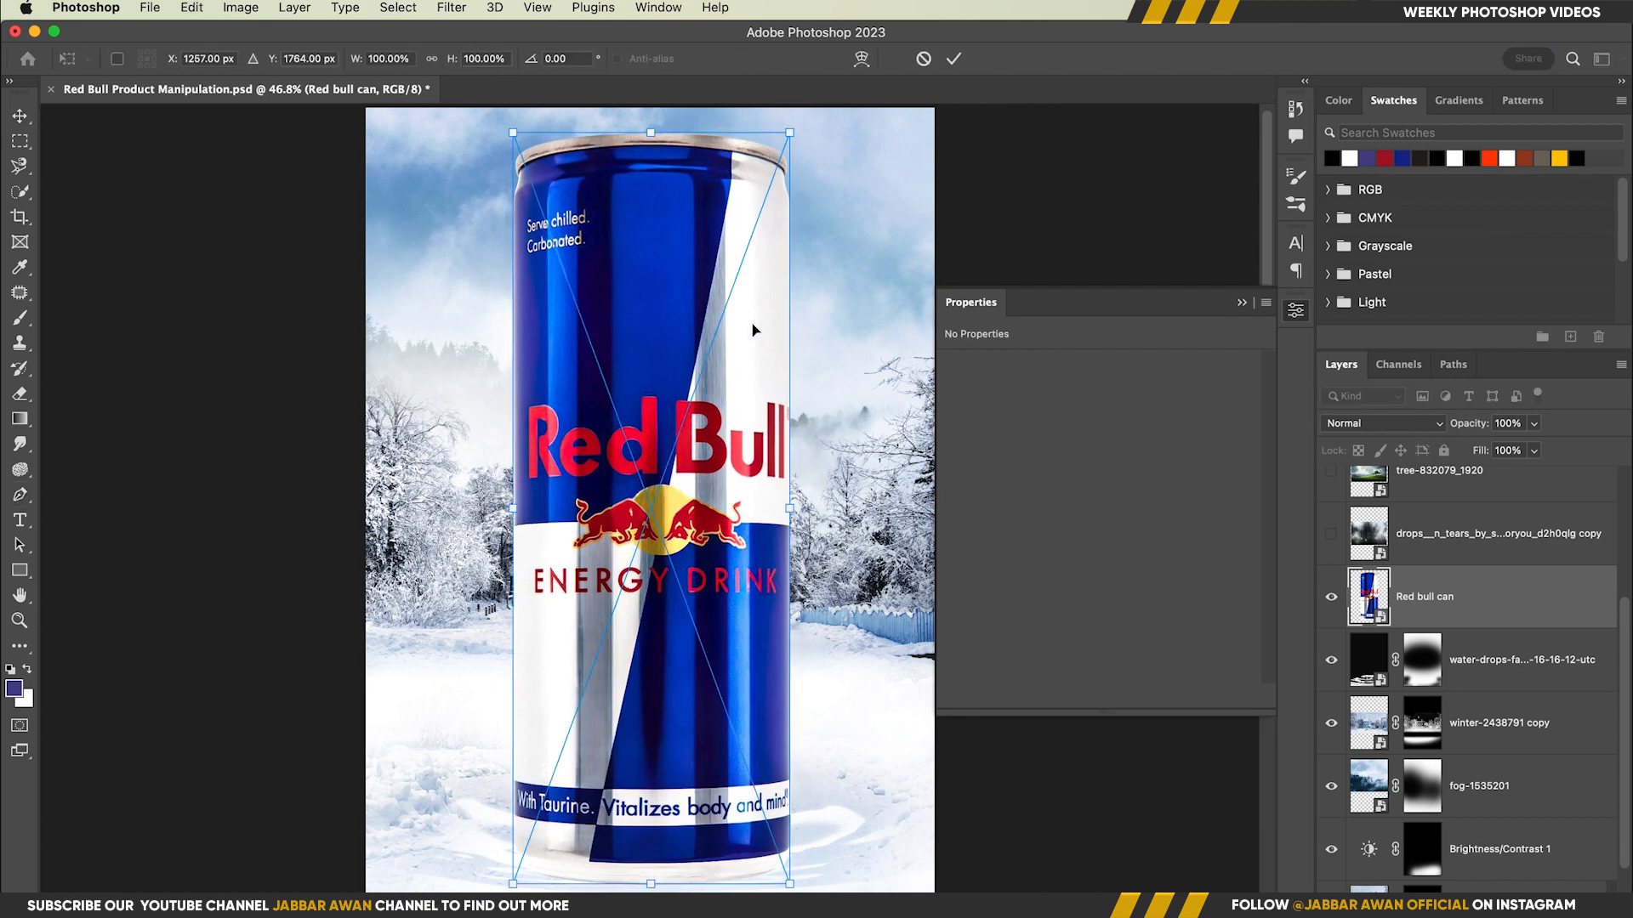
left_click_drag(652, 136, 656, 246)
left_click_drag(653, 582, 650, 531)
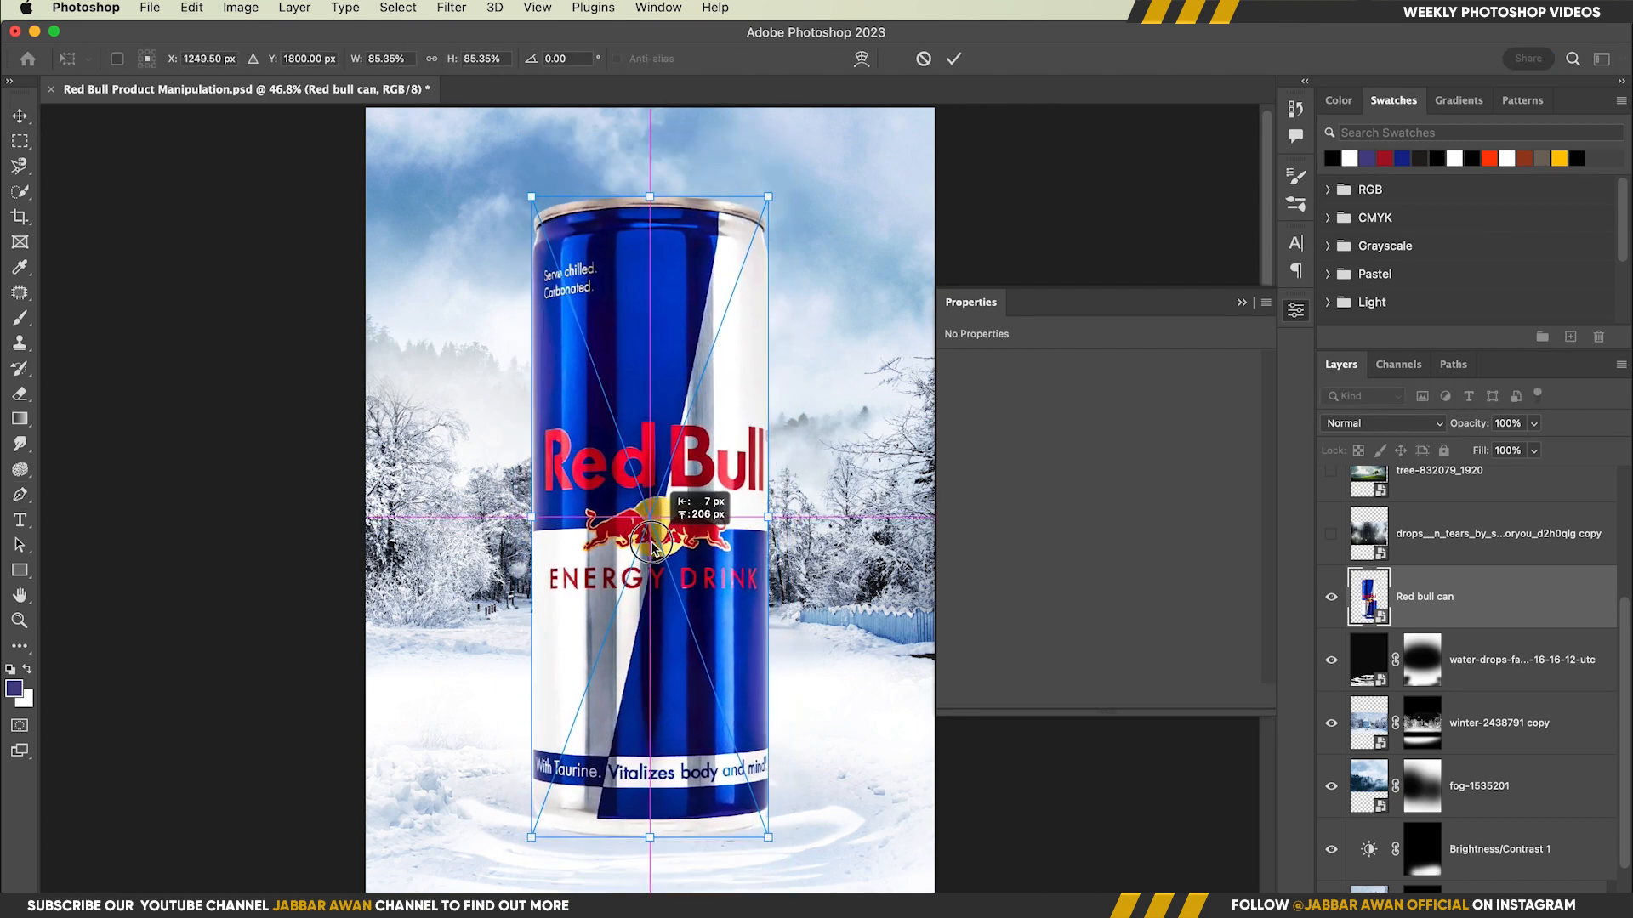
left_click(954, 58)
left_click(842, 885)
Duplicate the water-drops-falling layer, then use gradients to mask the ripples from the original and the sky from the copy.
left_click(1421, 660)
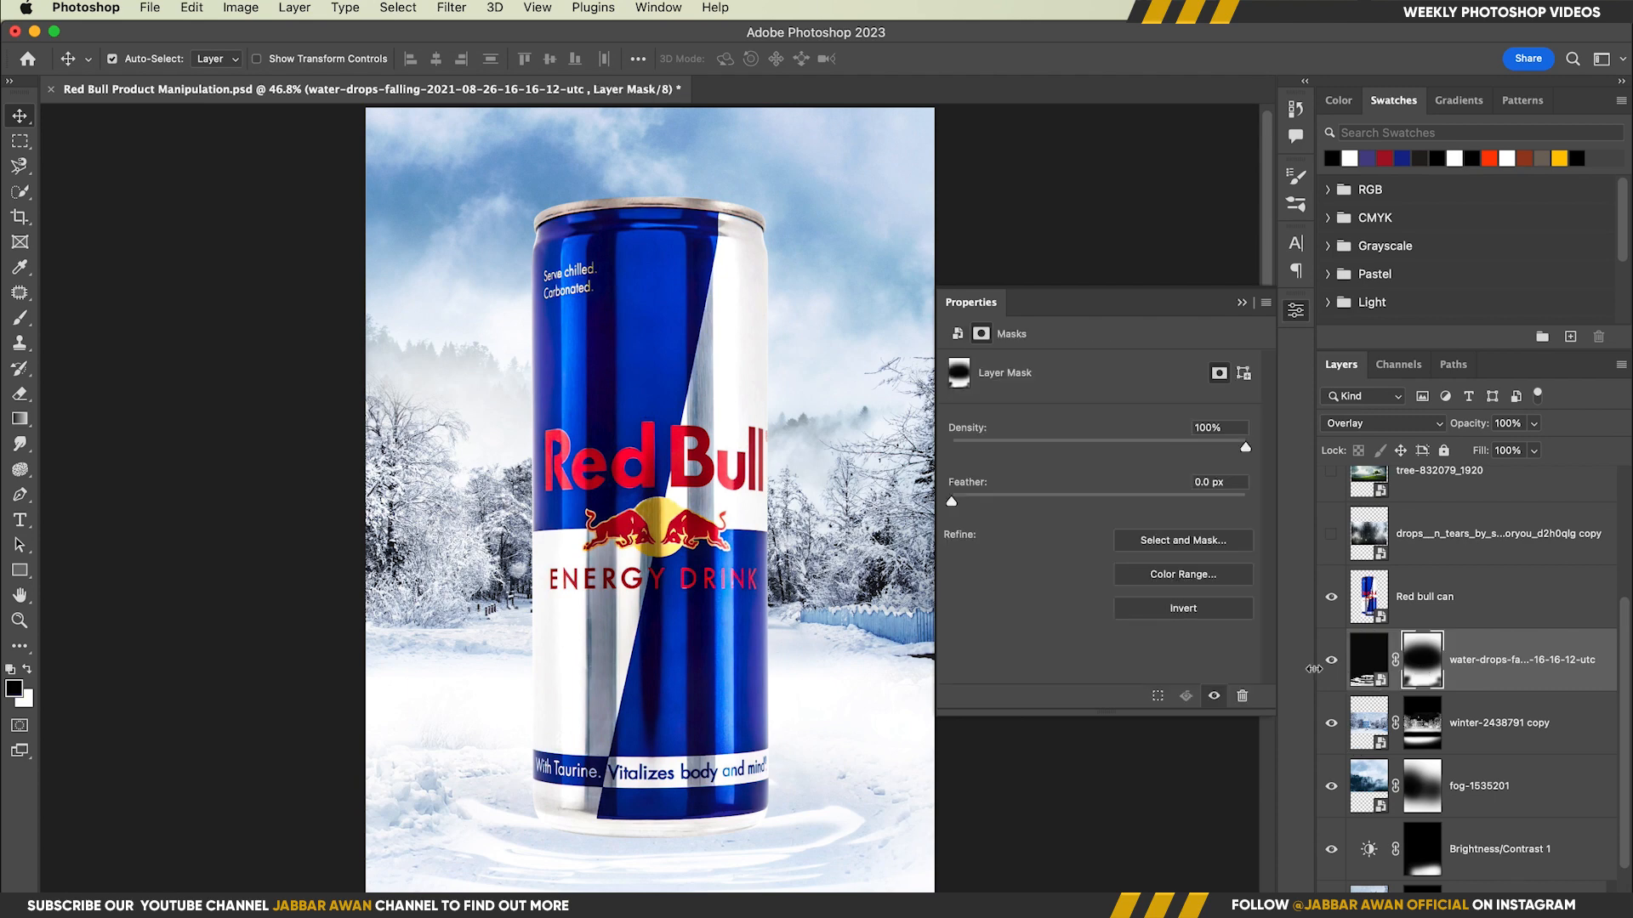
key("ctrl+j")
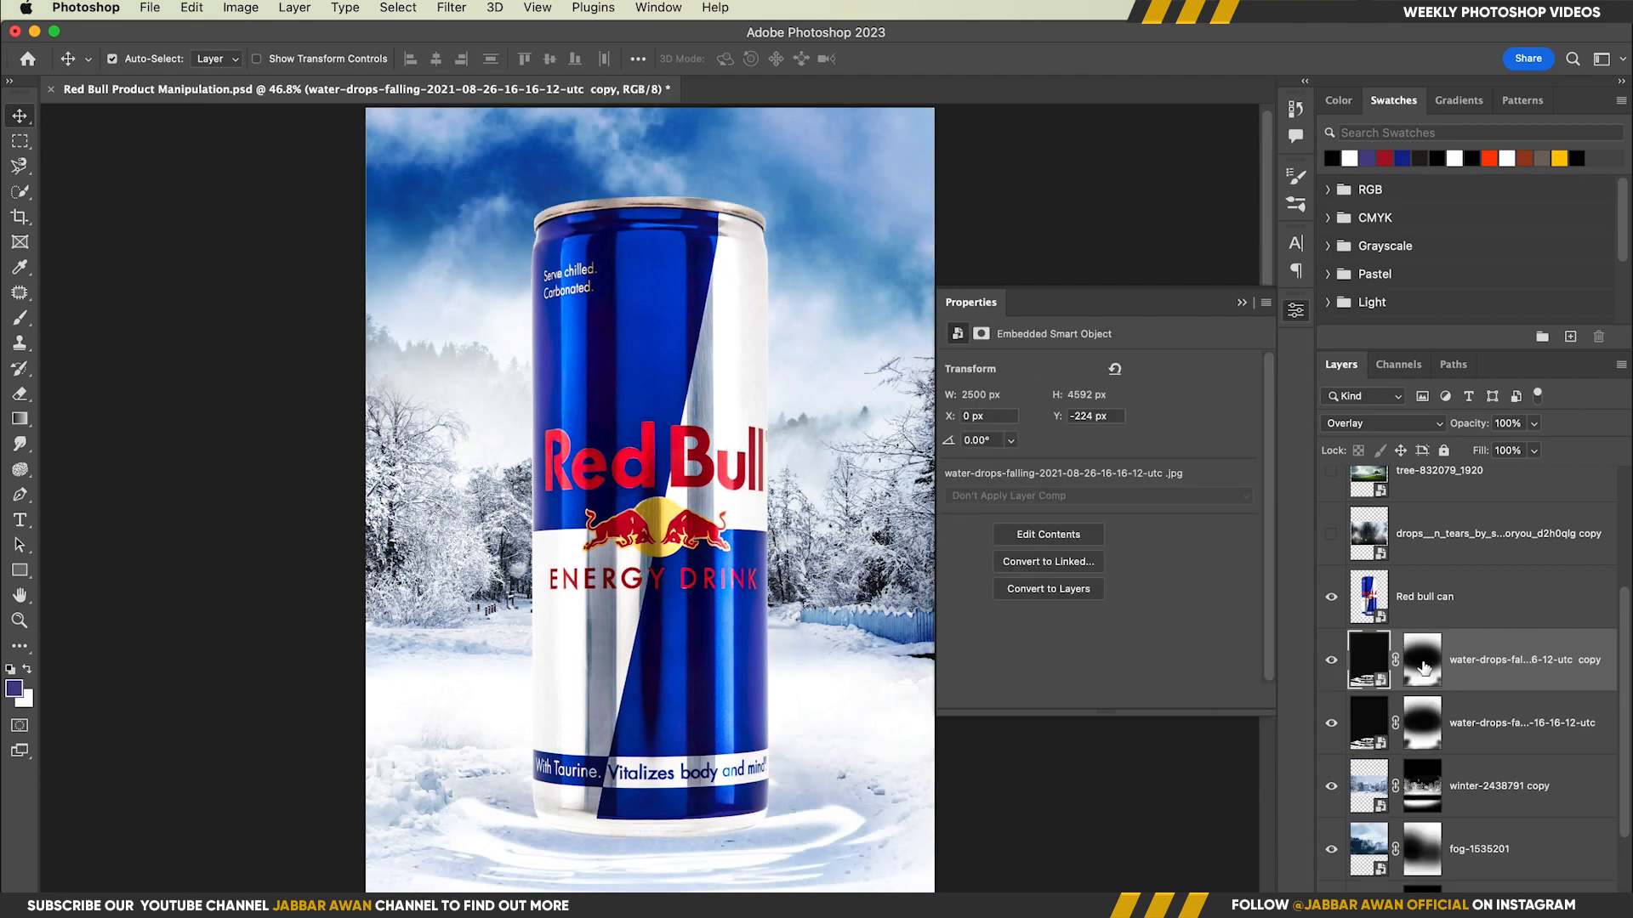
left_click(1422, 723)
key("g")
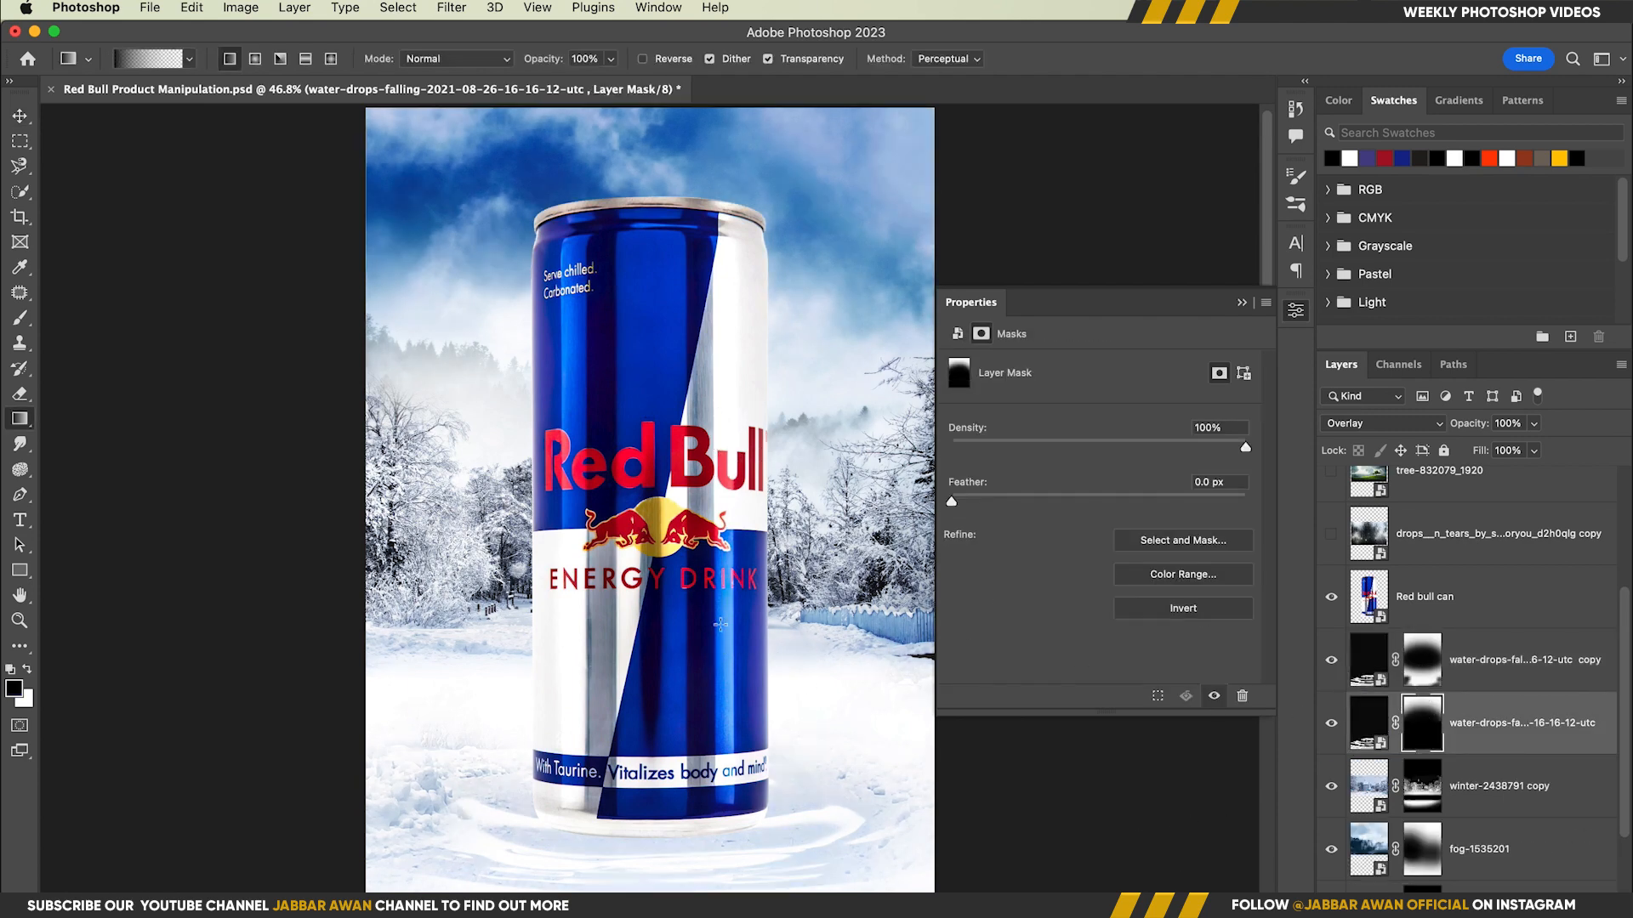
left_click(1423, 664)
left_click_drag(699, 383, 702, 460)
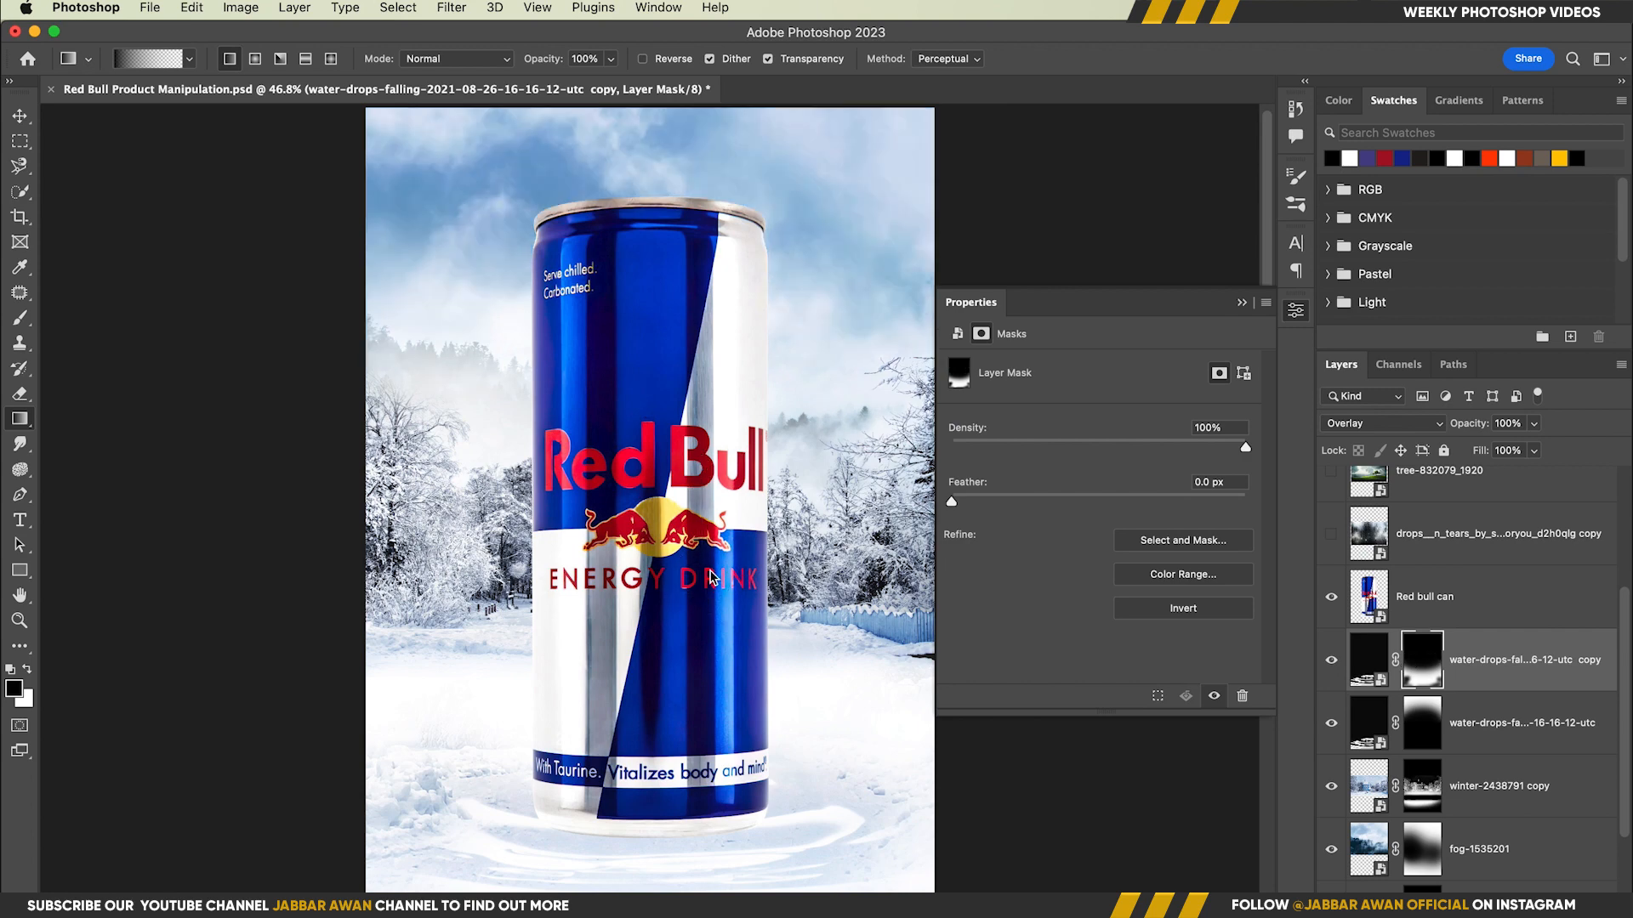
Scale the water-drops-falling copy to 1677 by 3079 px and position its ripples around the base of the can.
left_click(1366, 662)
key("ctrl+t")
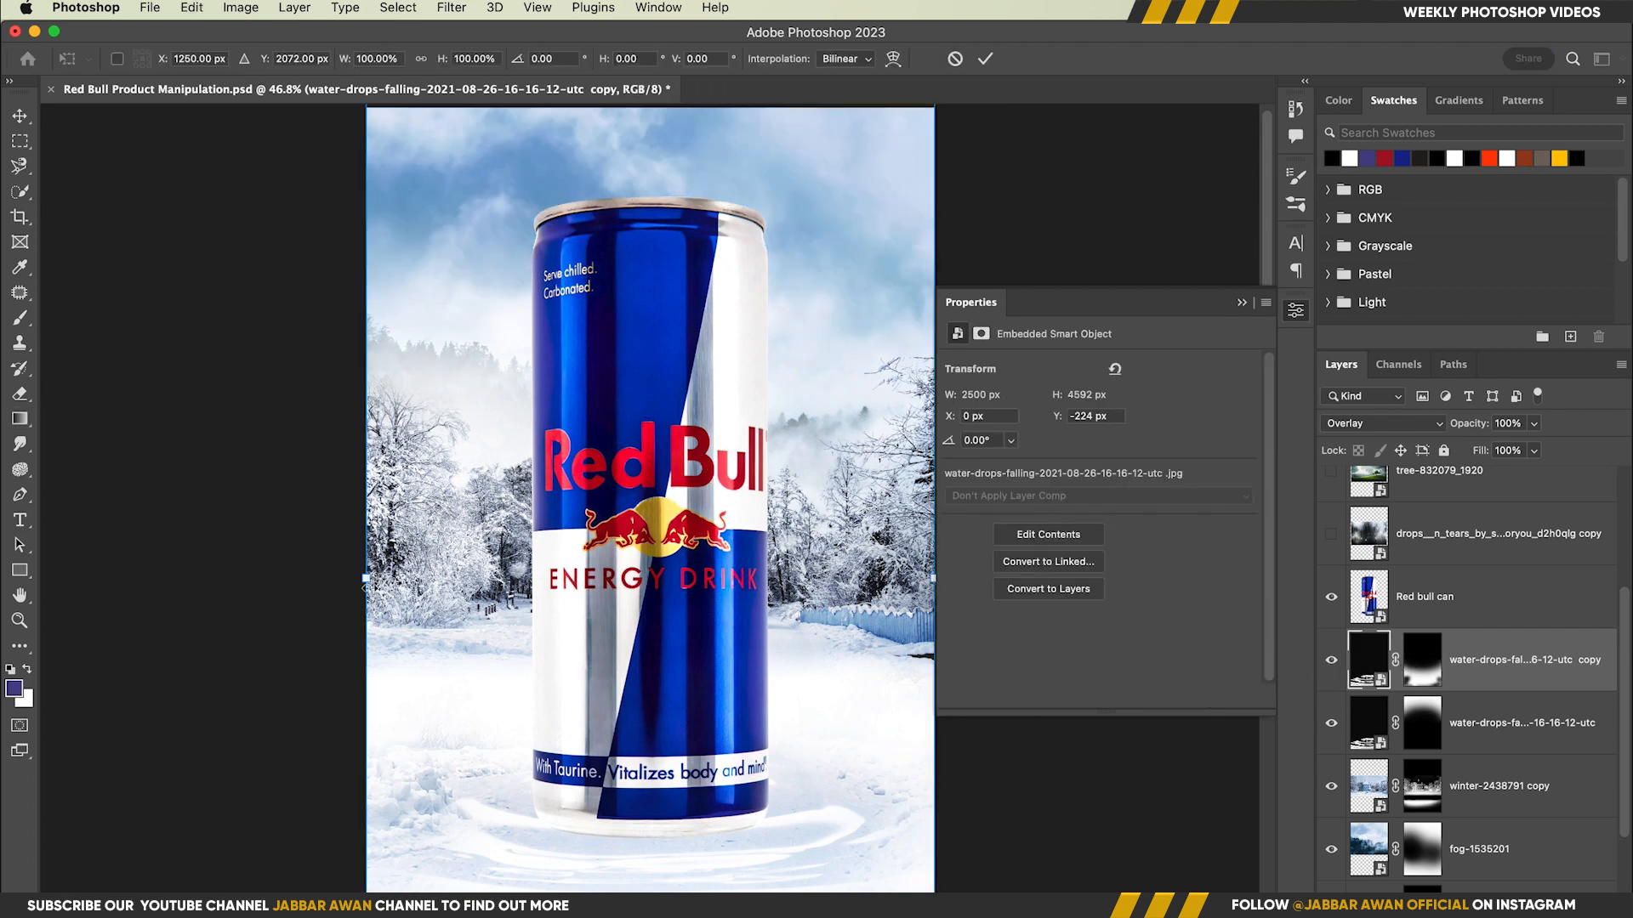
left_click_drag(366, 585, 459, 591)
left_click_drag(653, 717, 678, 824)
left_click(985, 59)
left_click_drag(679, 822, 626, 704)
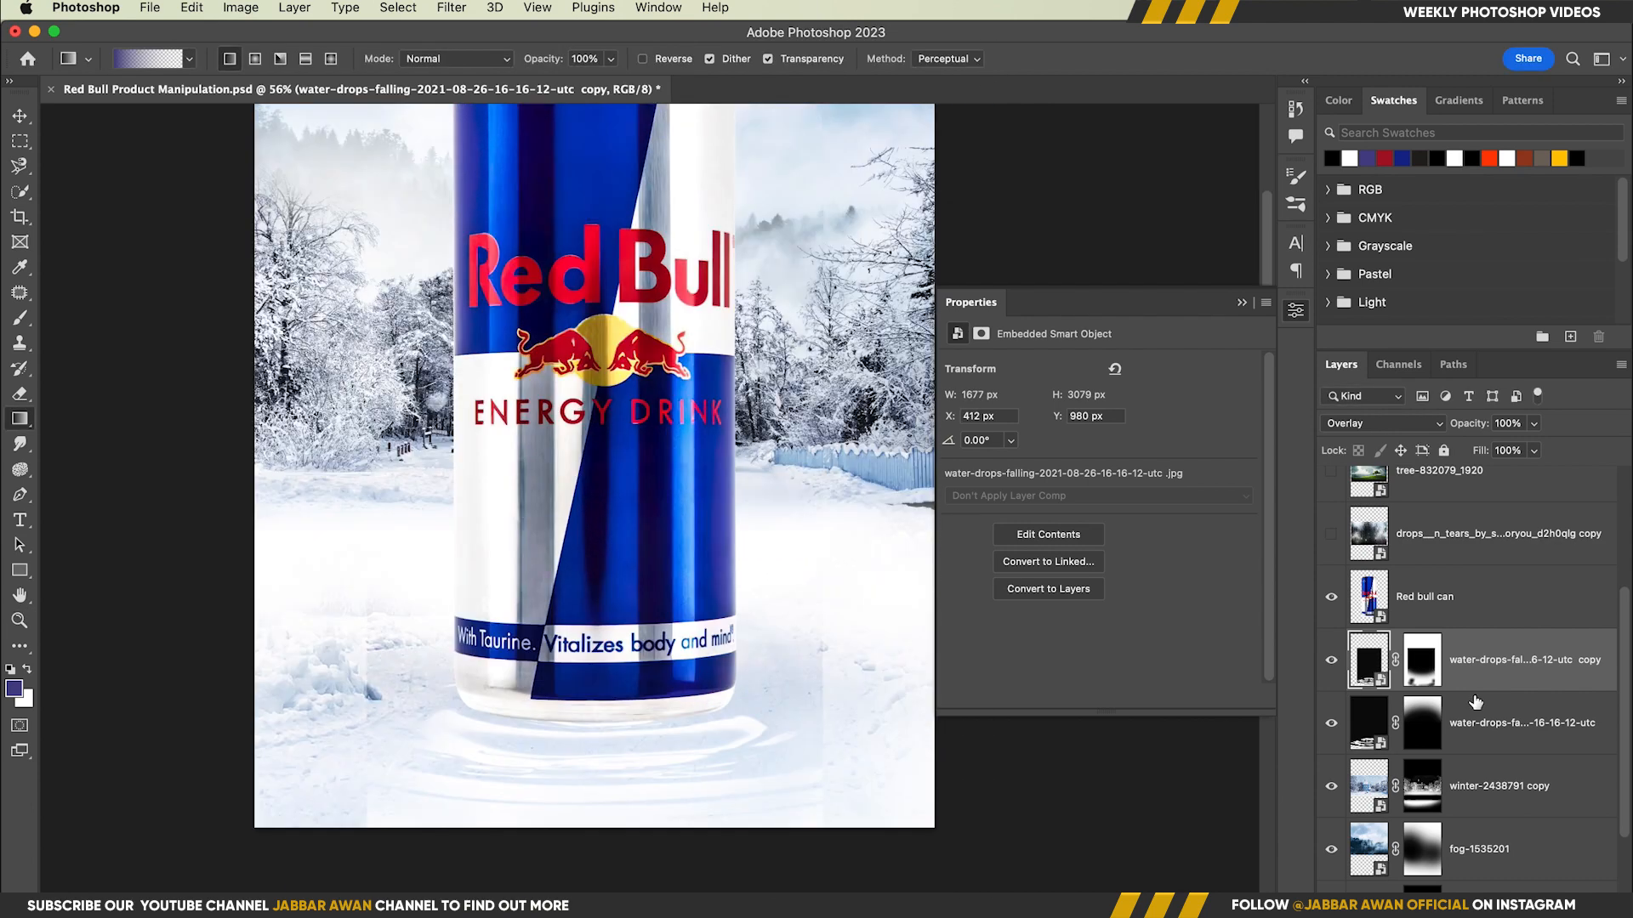
Paint black on the water-drops-falling copy mask with a soft brush to blend the ripples' edges into the snow, and save.
left_click(1422, 660)
key("b")
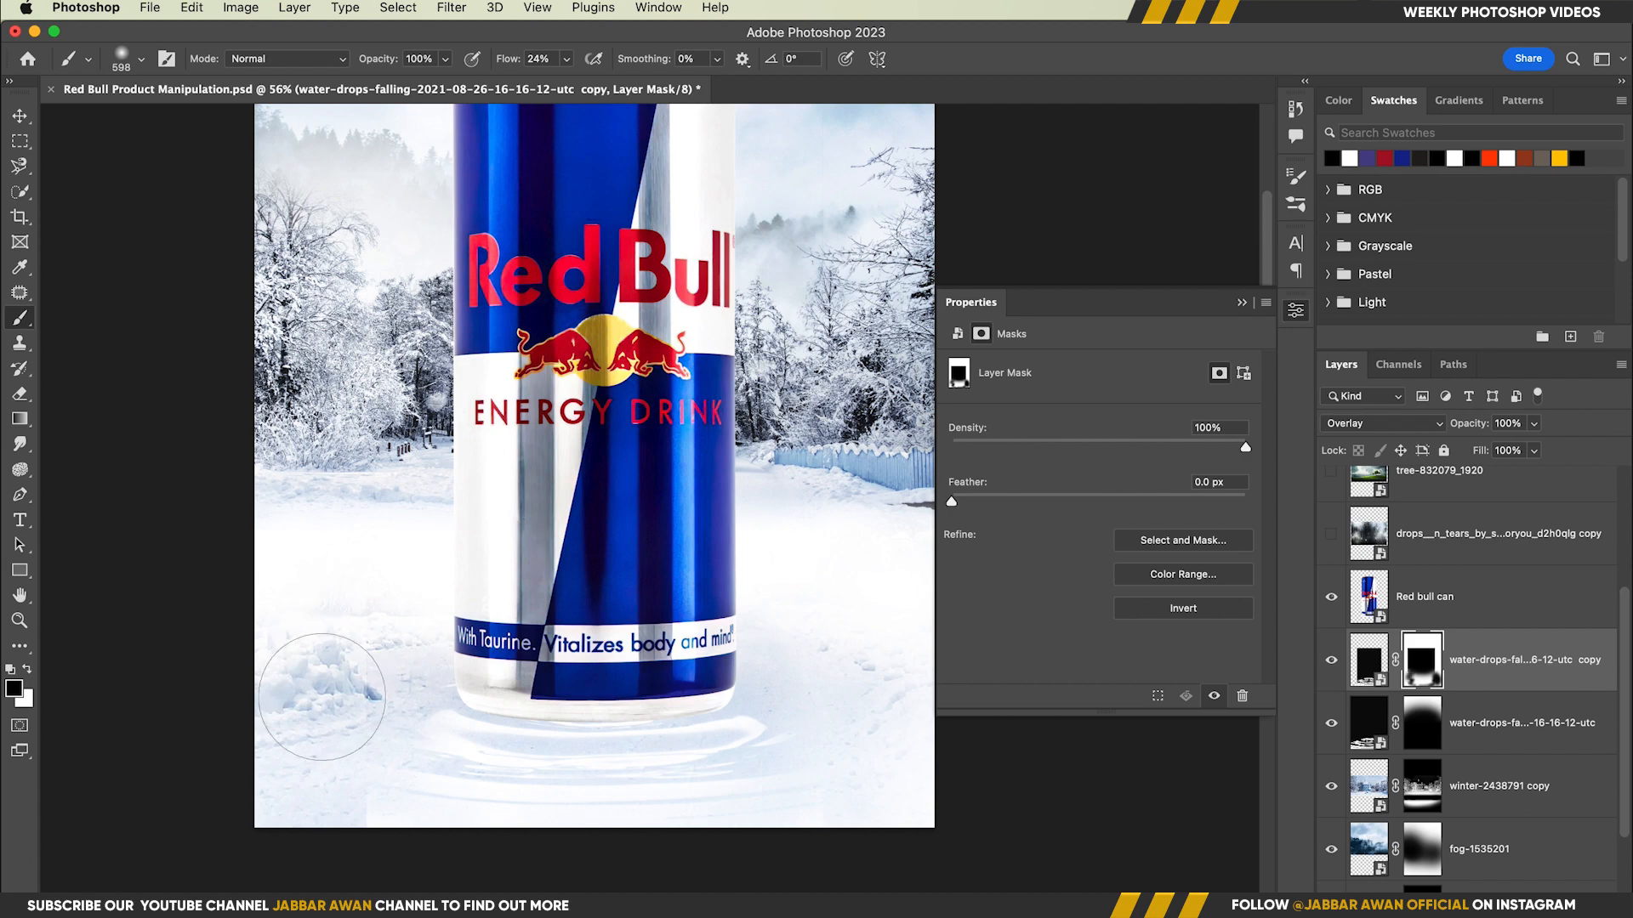
key("super+0")
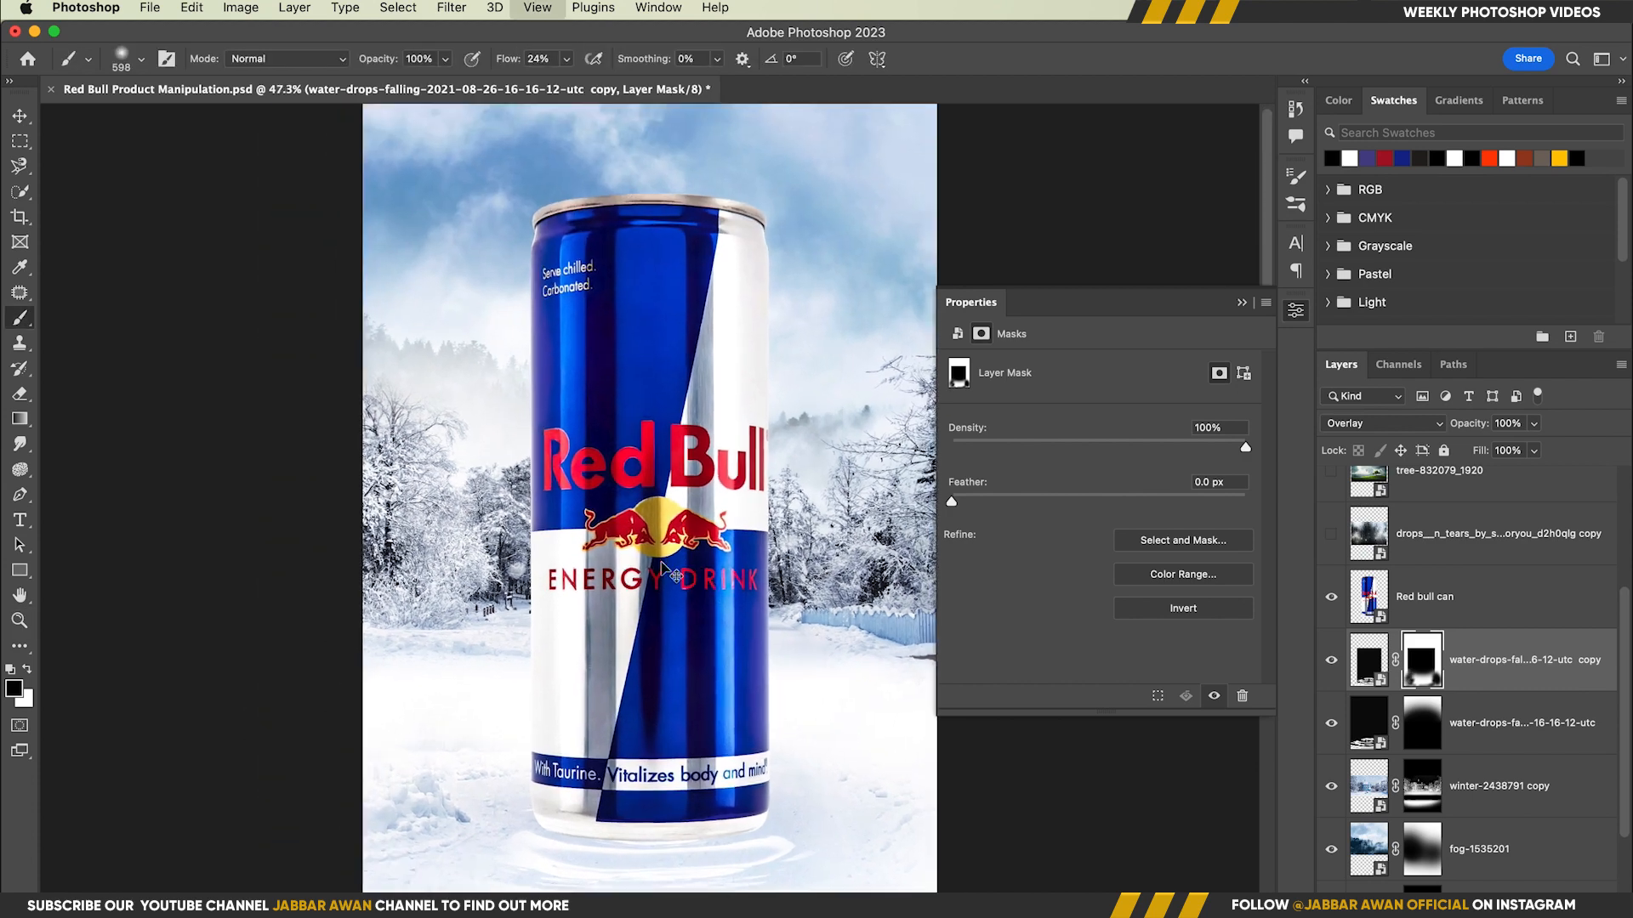
key("v")
left_click(1368, 659)
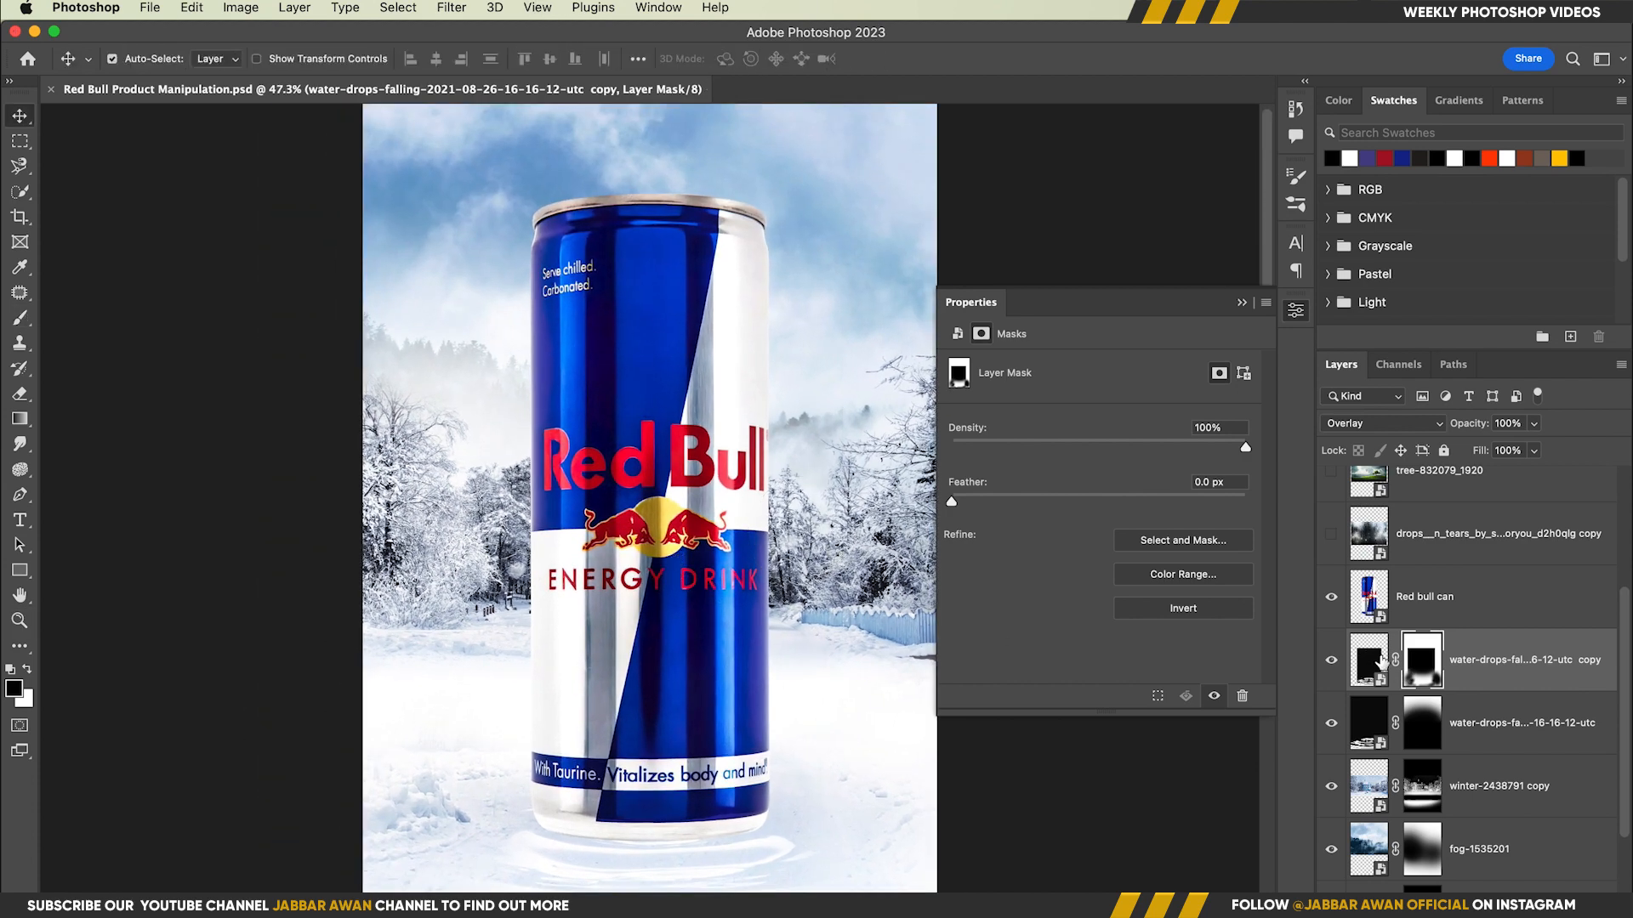
left_click(1499, 723)
scroll(1499, 728, "down", 1)
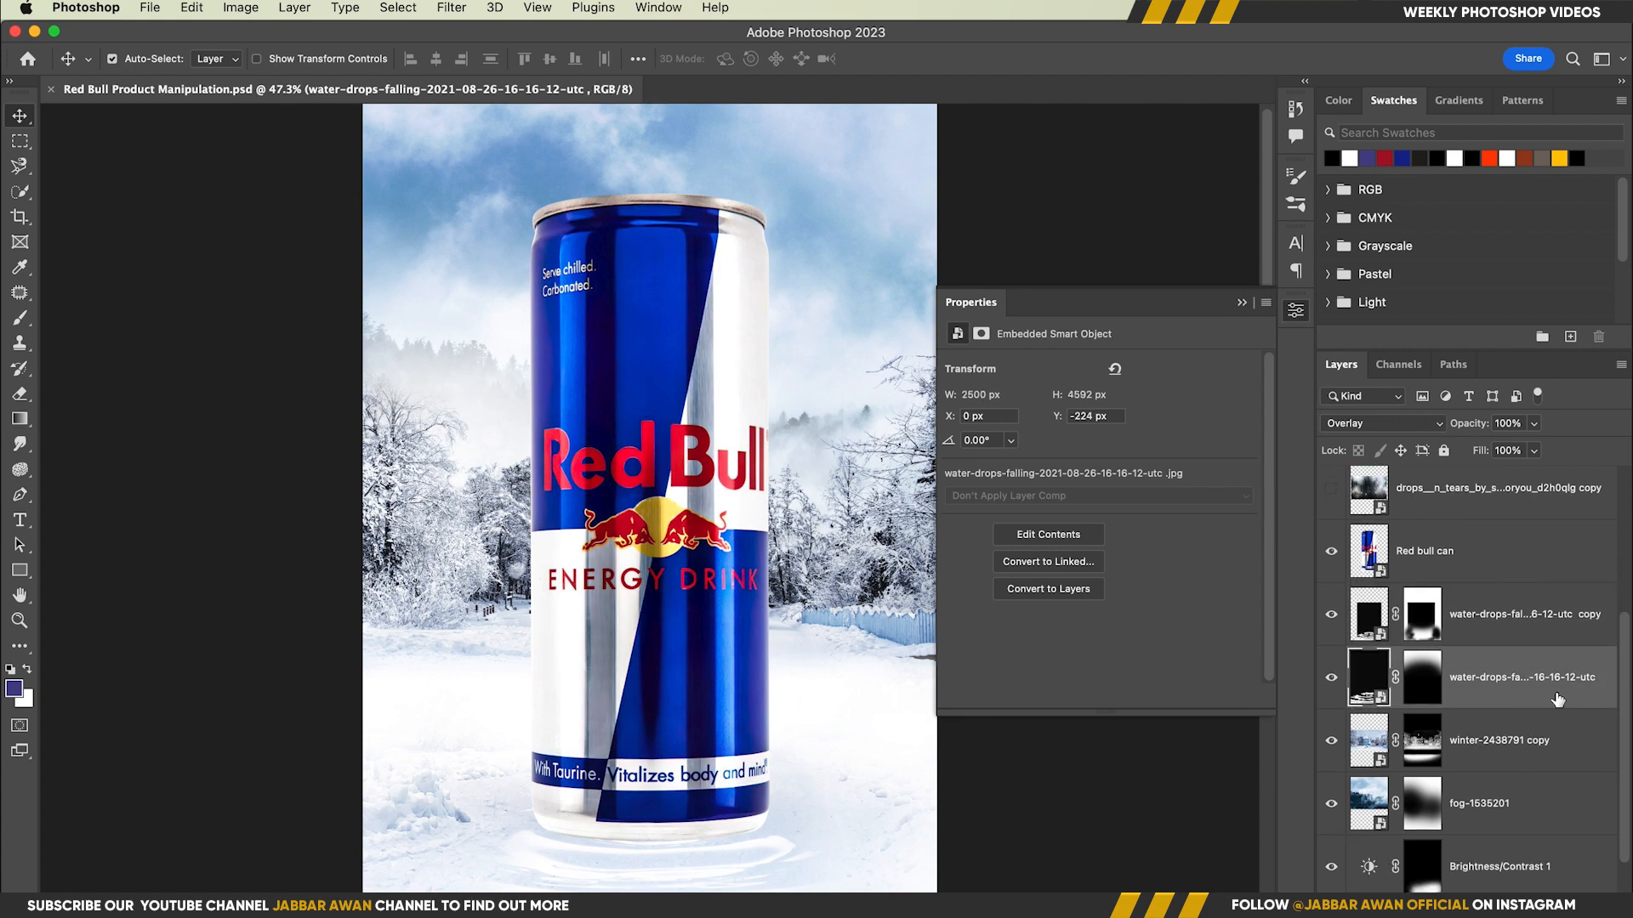
scroll(1501, 690, "up", 4)
left_click(1439, 756)
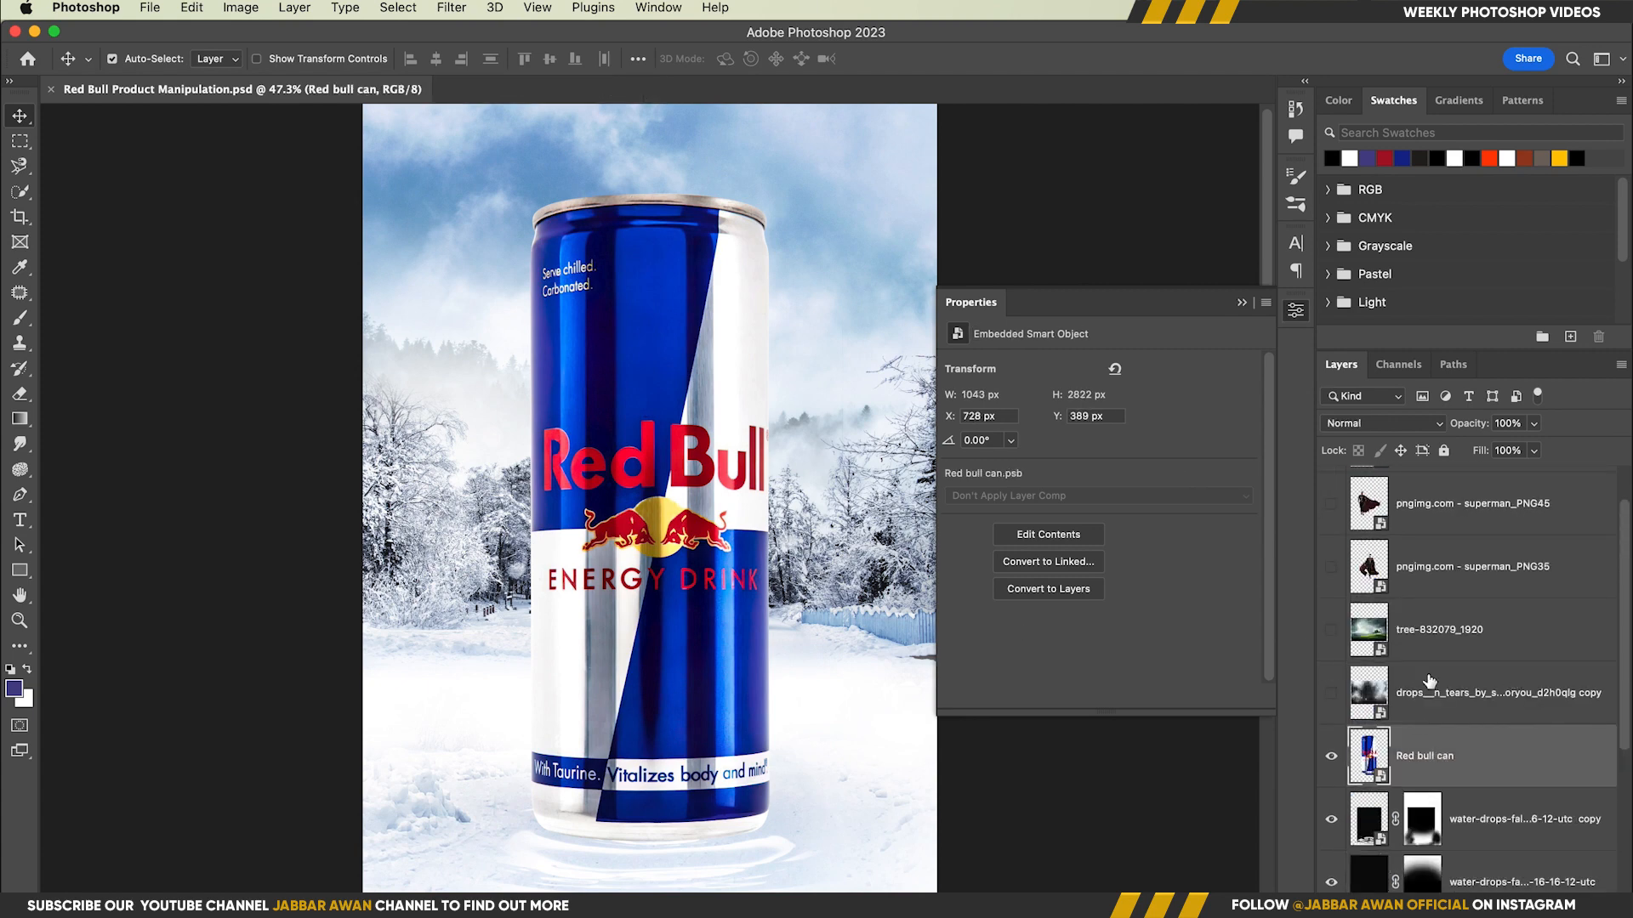
Add a Levels adjustment above the water-drops-falling copy with input black 114, midtones 0.43 and output white 129.
left_click(1462, 829)
scroll(667, 850, "up", 3)
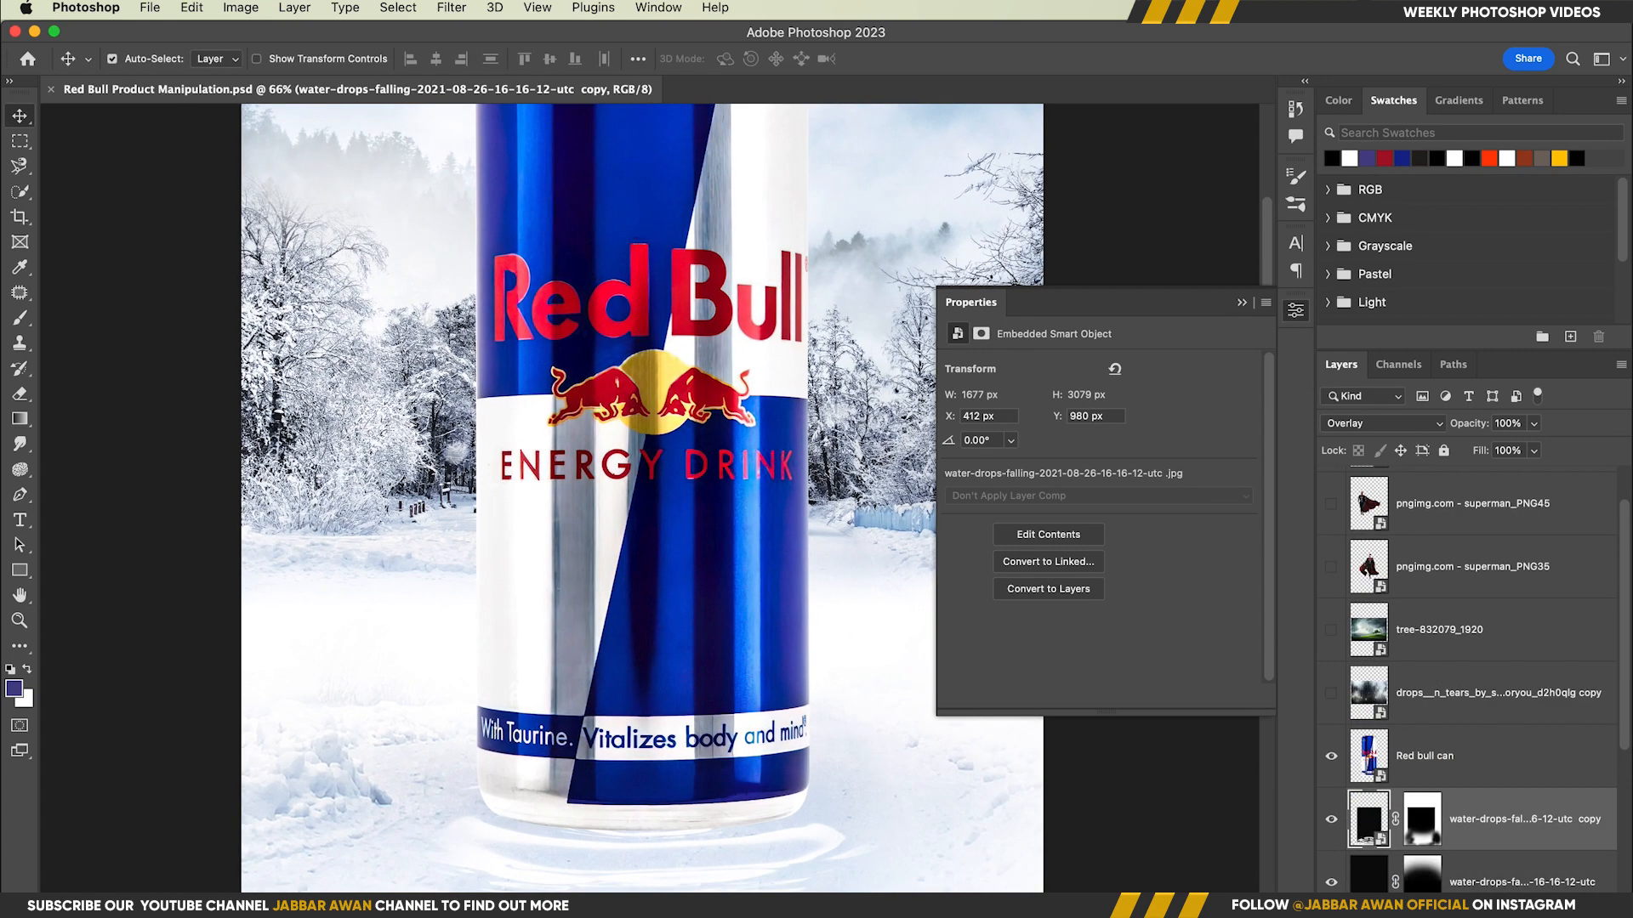
left_click(1478, 904)
left_click(1536, 592)
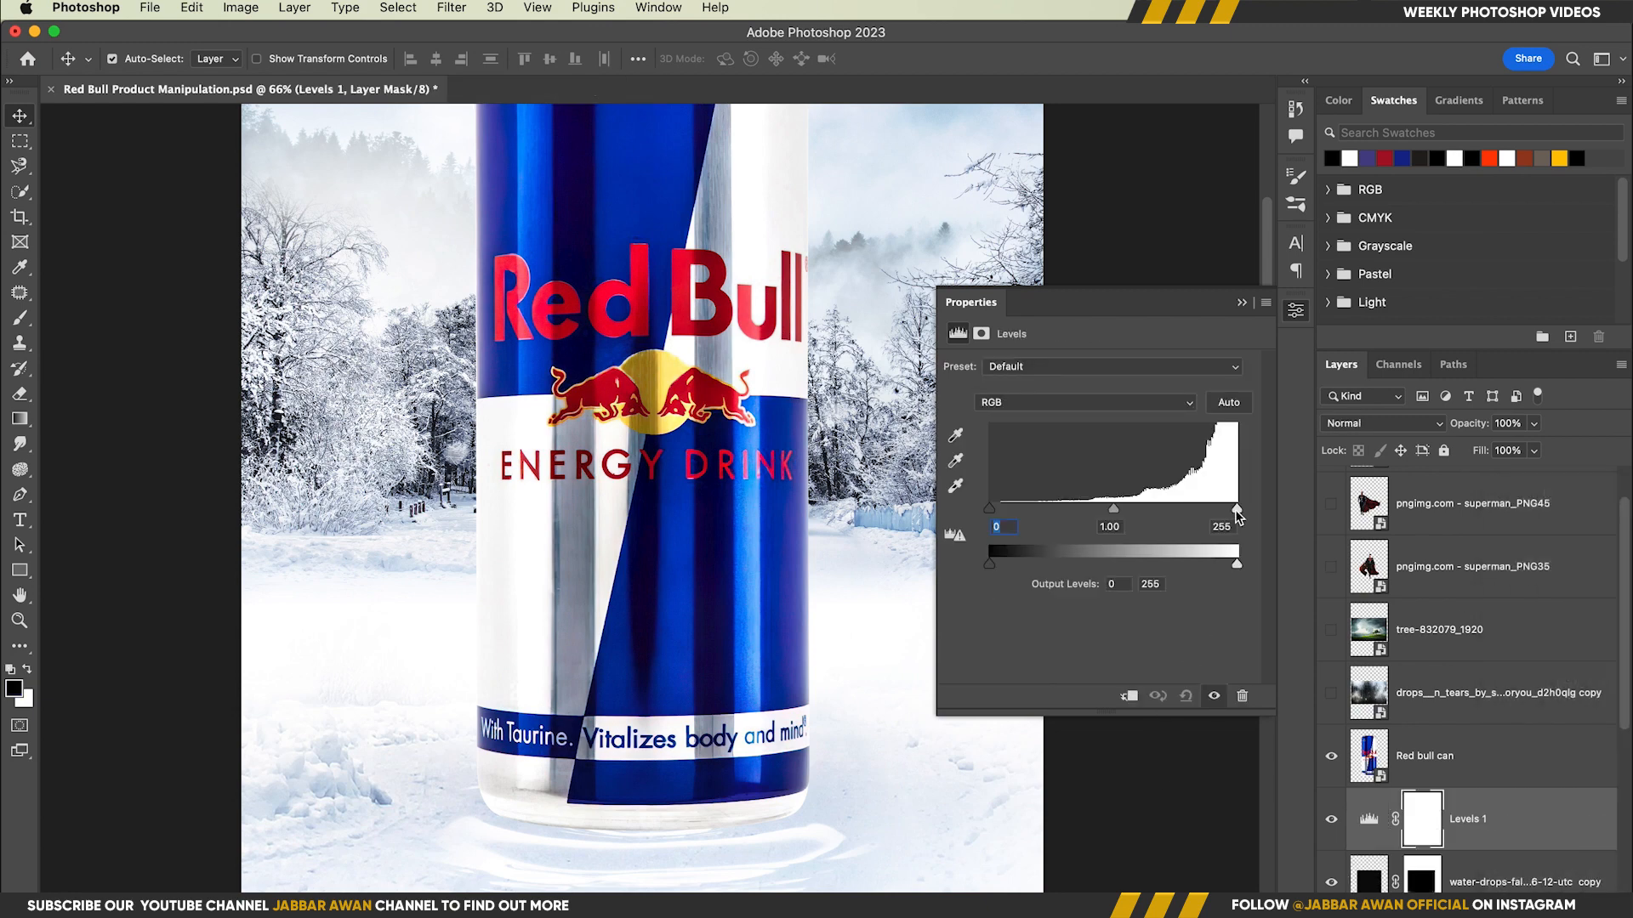
left_click_drag(1238, 515, 1238, 514)
left_click_drag(1007, 519, 1099, 519)
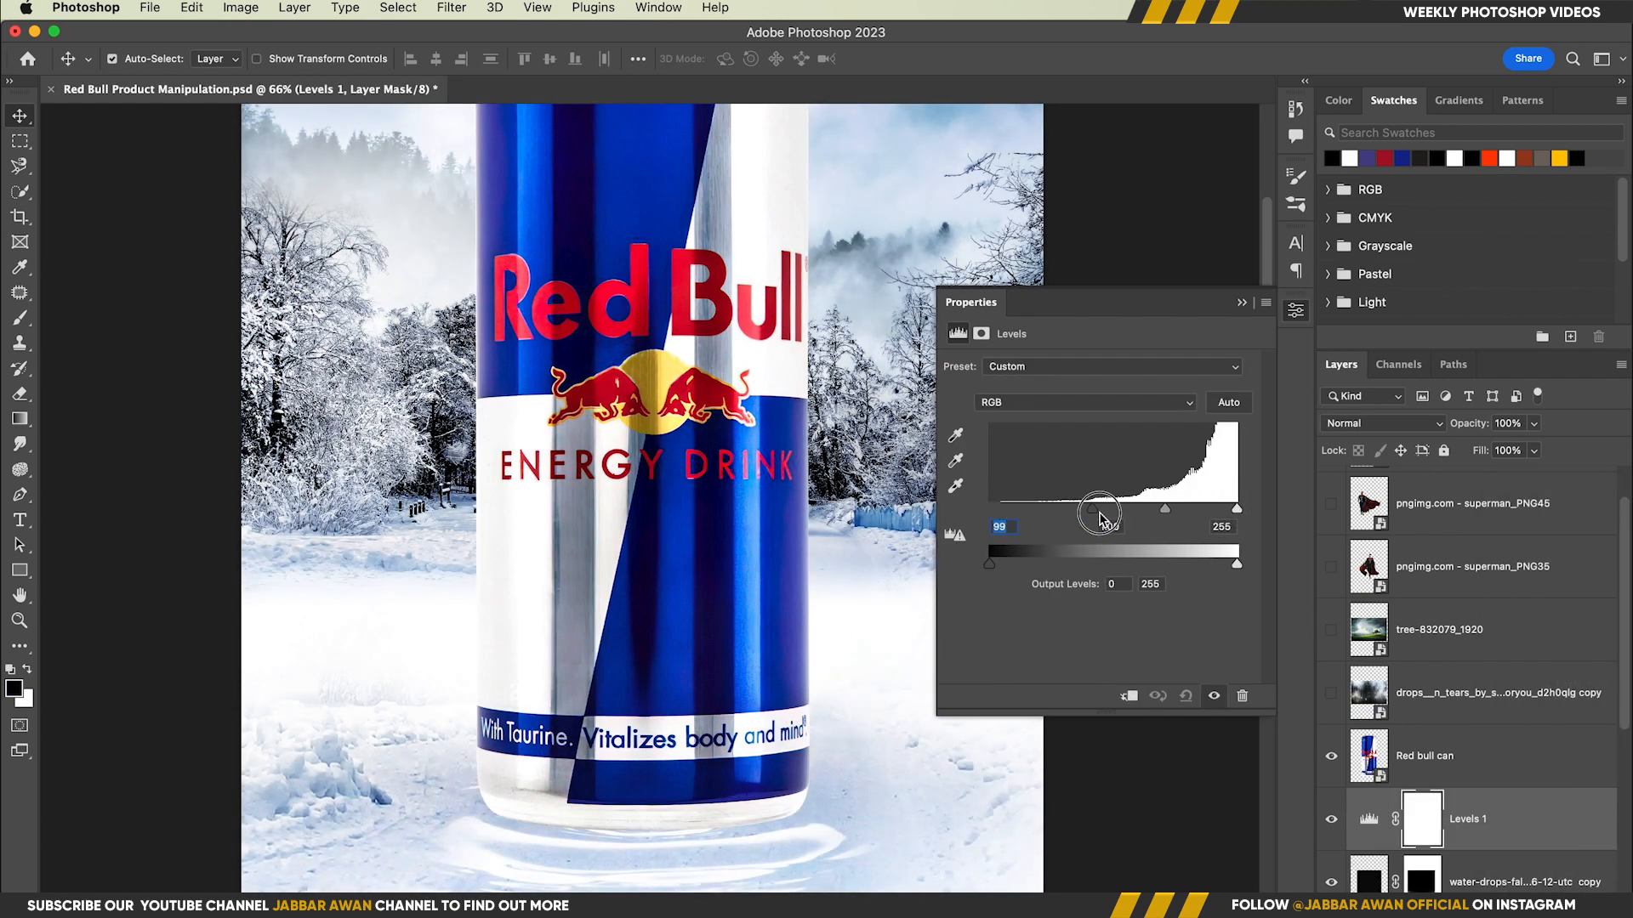
mouse_move(989, 563)
left_mouse_down()
mouse_move(1062, 565)
mouse_move(989, 565)
left_mouse_up()
left_click_drag(1236, 564, 1115, 569)
left_click_drag(1169, 508, 1199, 513)
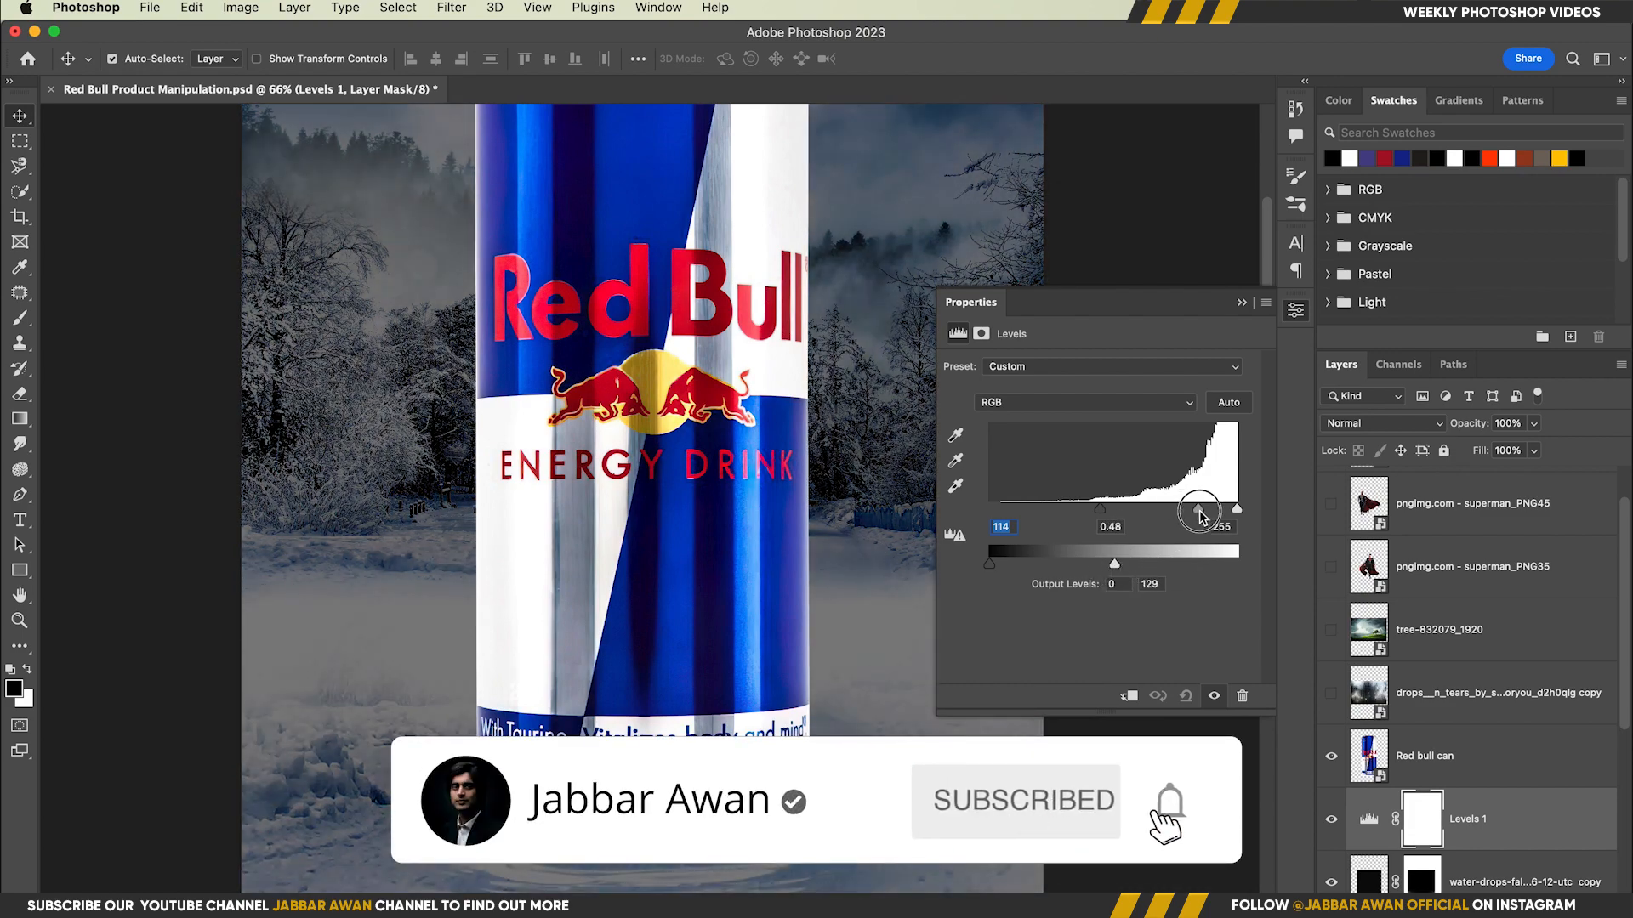
Invert the Levels 1 mask and paint white beneath the can's base with a flattened soft brush to form a contact shadow.
key("super+i")
key("z")
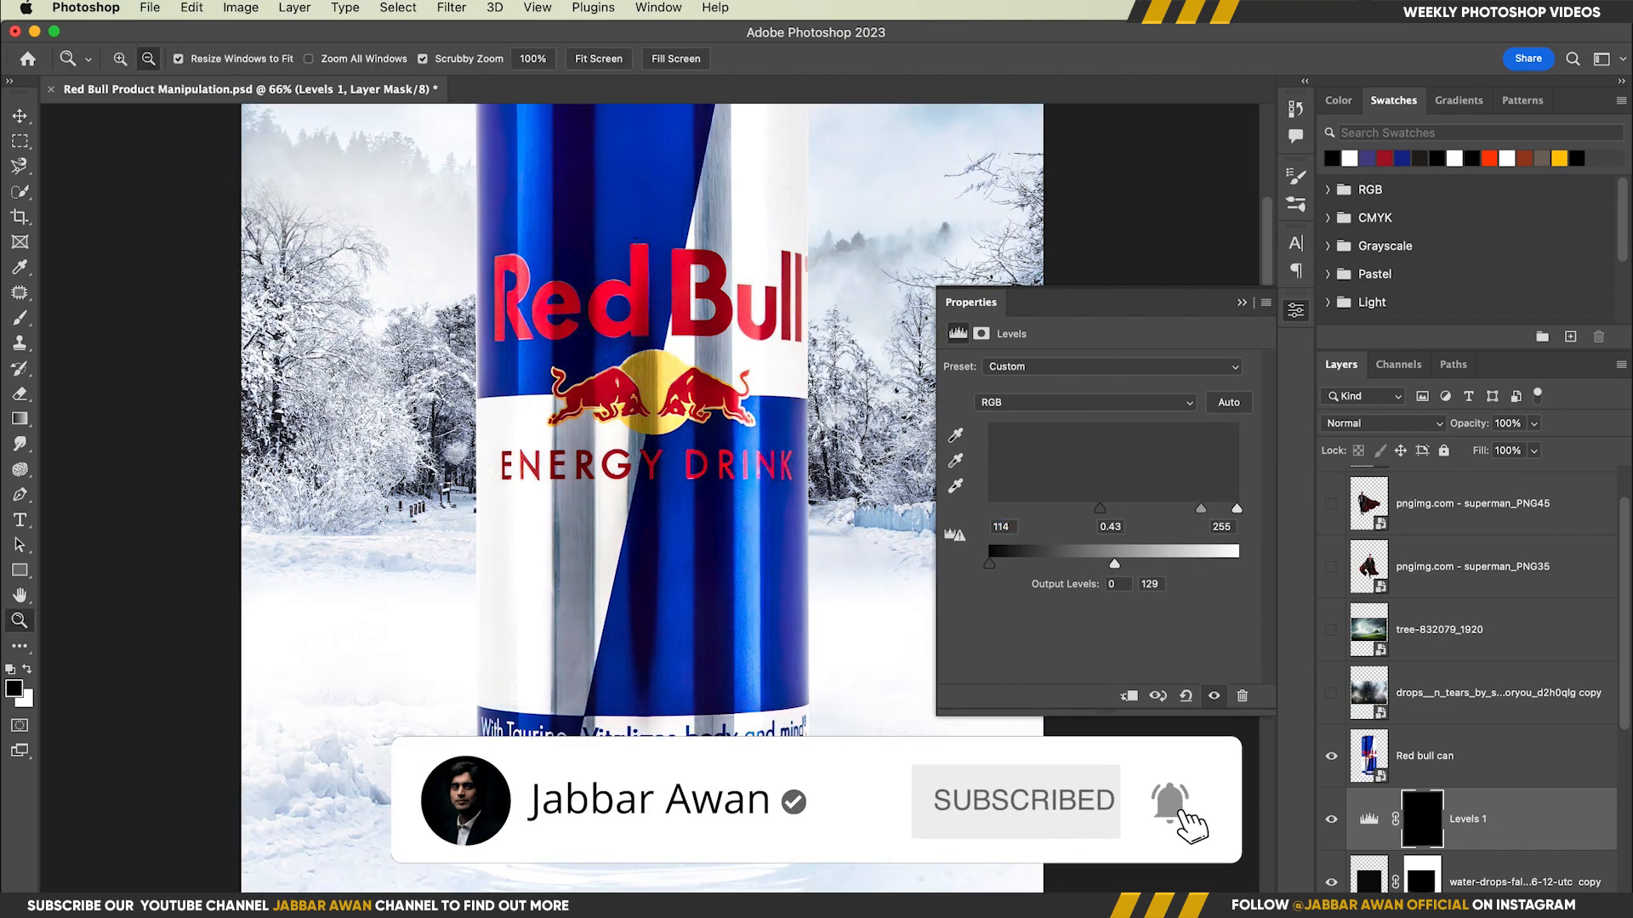
left_click_drag(508, 840, 621, 838)
key("b")
right_click(666, 718)
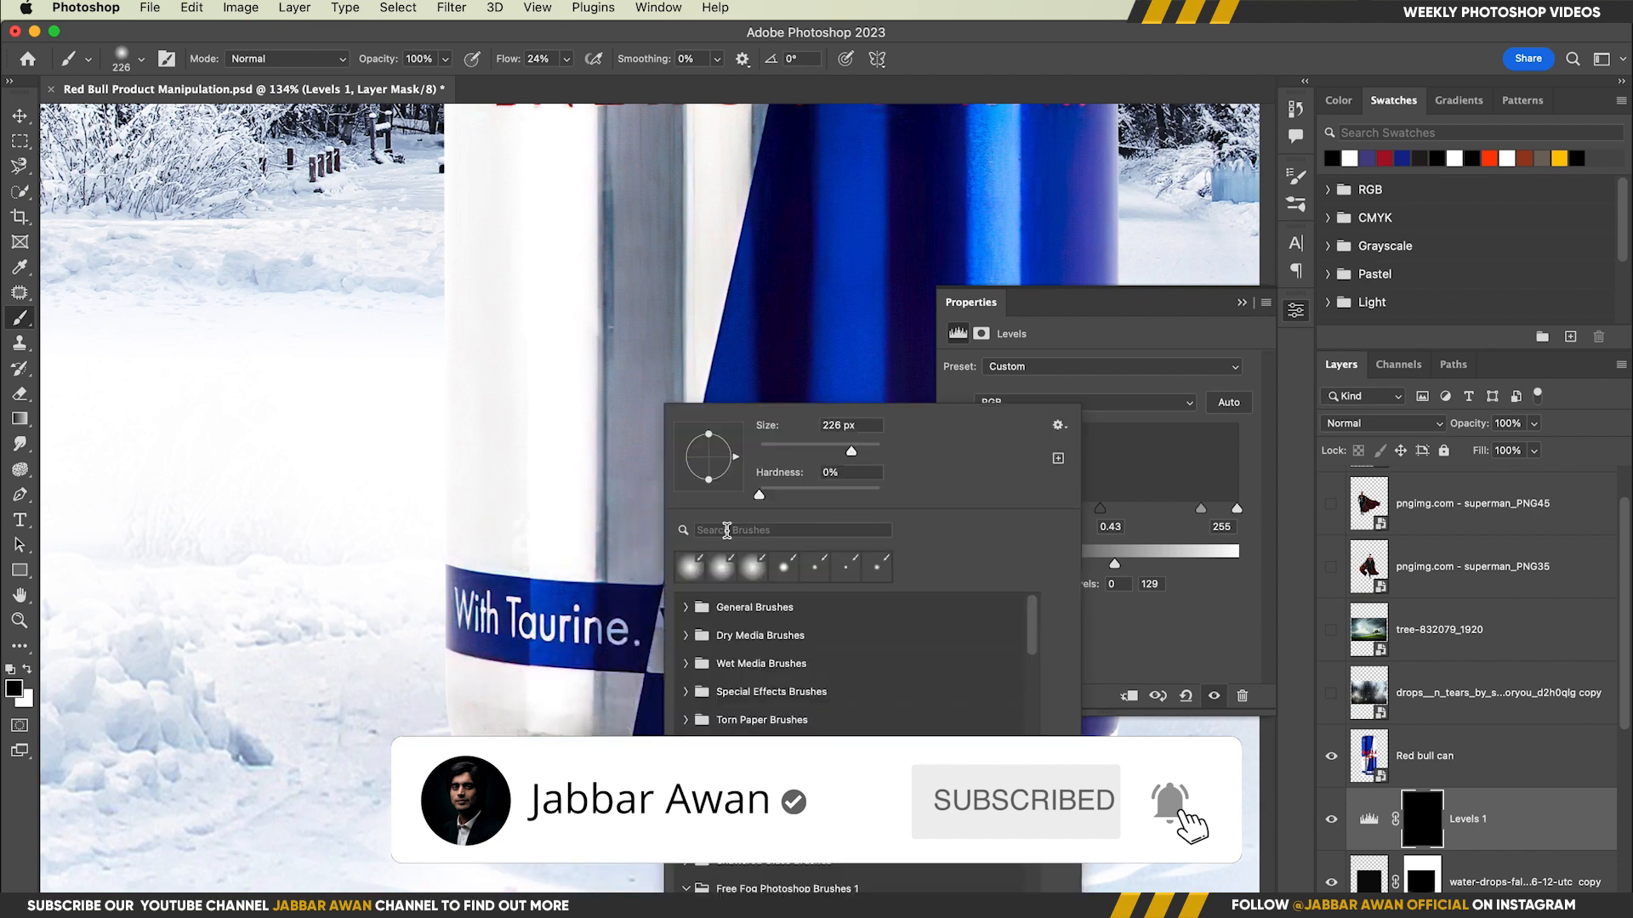
mouse_move(531, 784)
left_mouse_down()
mouse_move(502, 769)
mouse_move(962, 797)
left_mouse_up()
key("x")
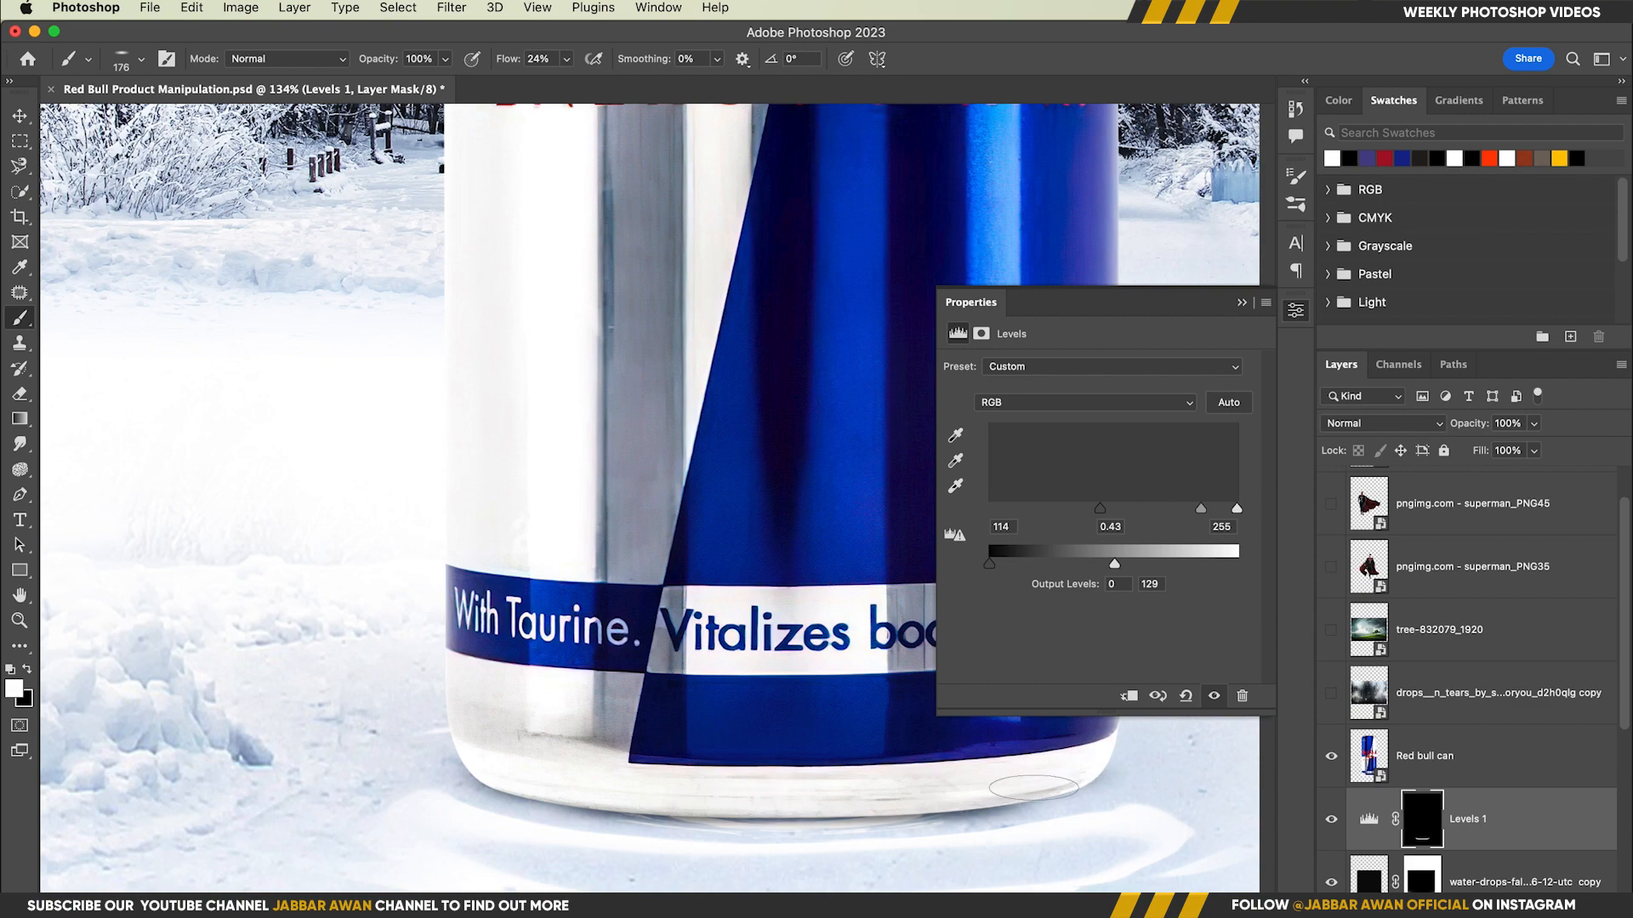
left_click_drag(770, 802, 667, 798)
left_click_drag(829, 796, 791, 816)
mouse_move(687, 843)
left_mouse_down()
mouse_move(776, 838)
mouse_move(688, 833)
left_mouse_up()
Try to soften the Red bull can's bottom edge by painting black on a new layer mask, and delete the mask.
left_click(1426, 761)
left_click(1486, 904)
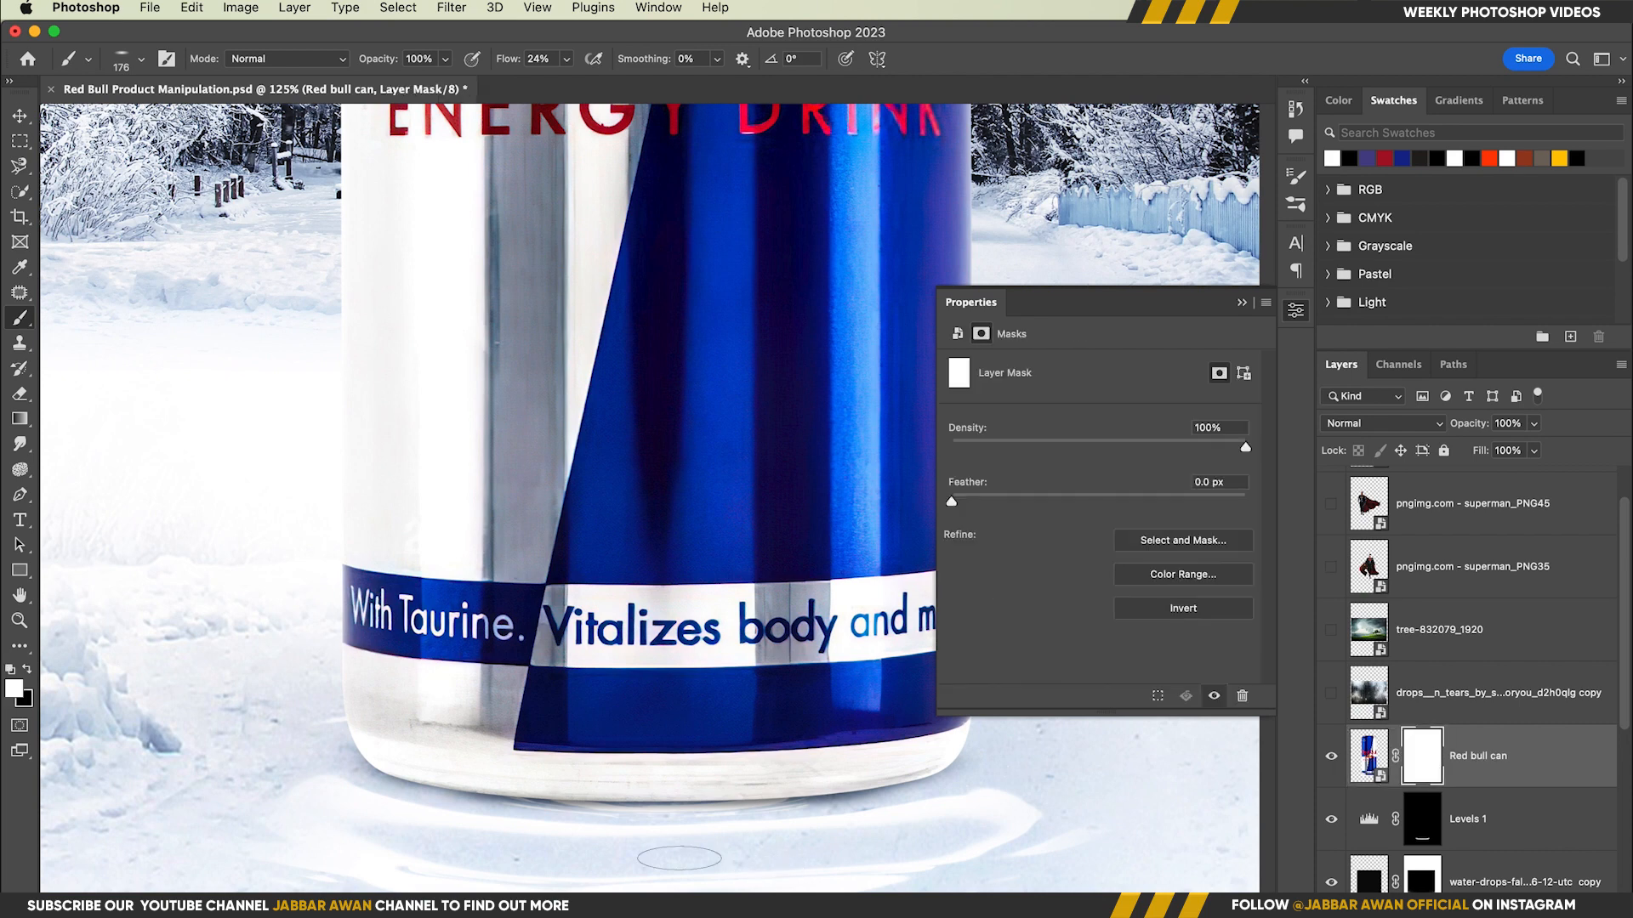
left_click_drag(432, 827, 478, 827)
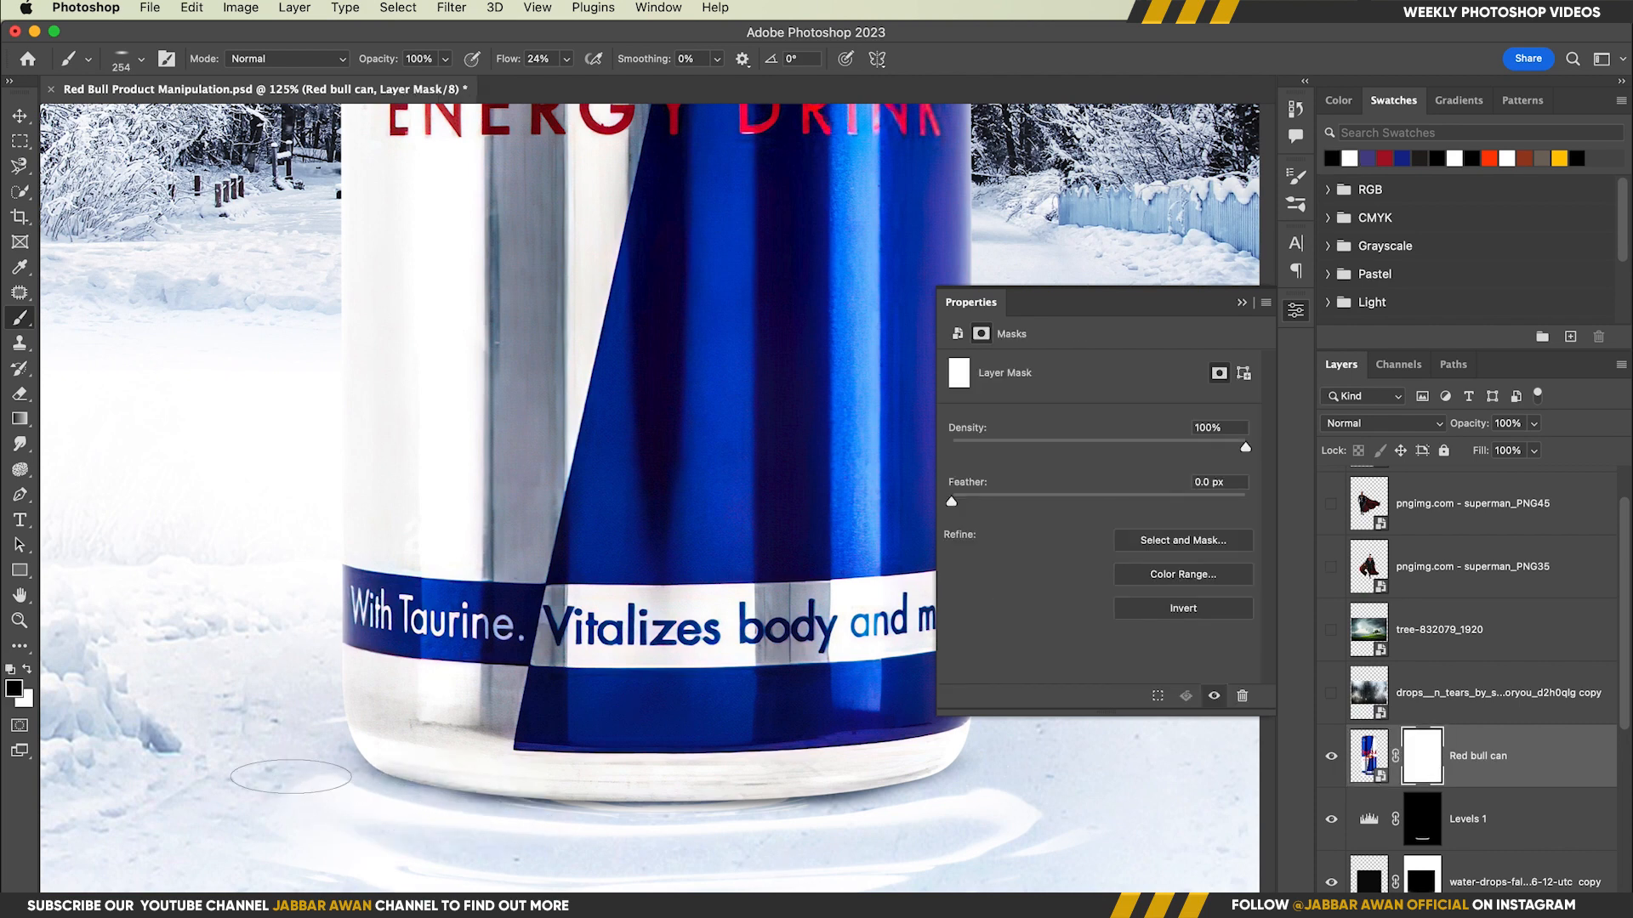
left_click_drag(430, 805, 875, 819)
key("super+z")
key("super+z")
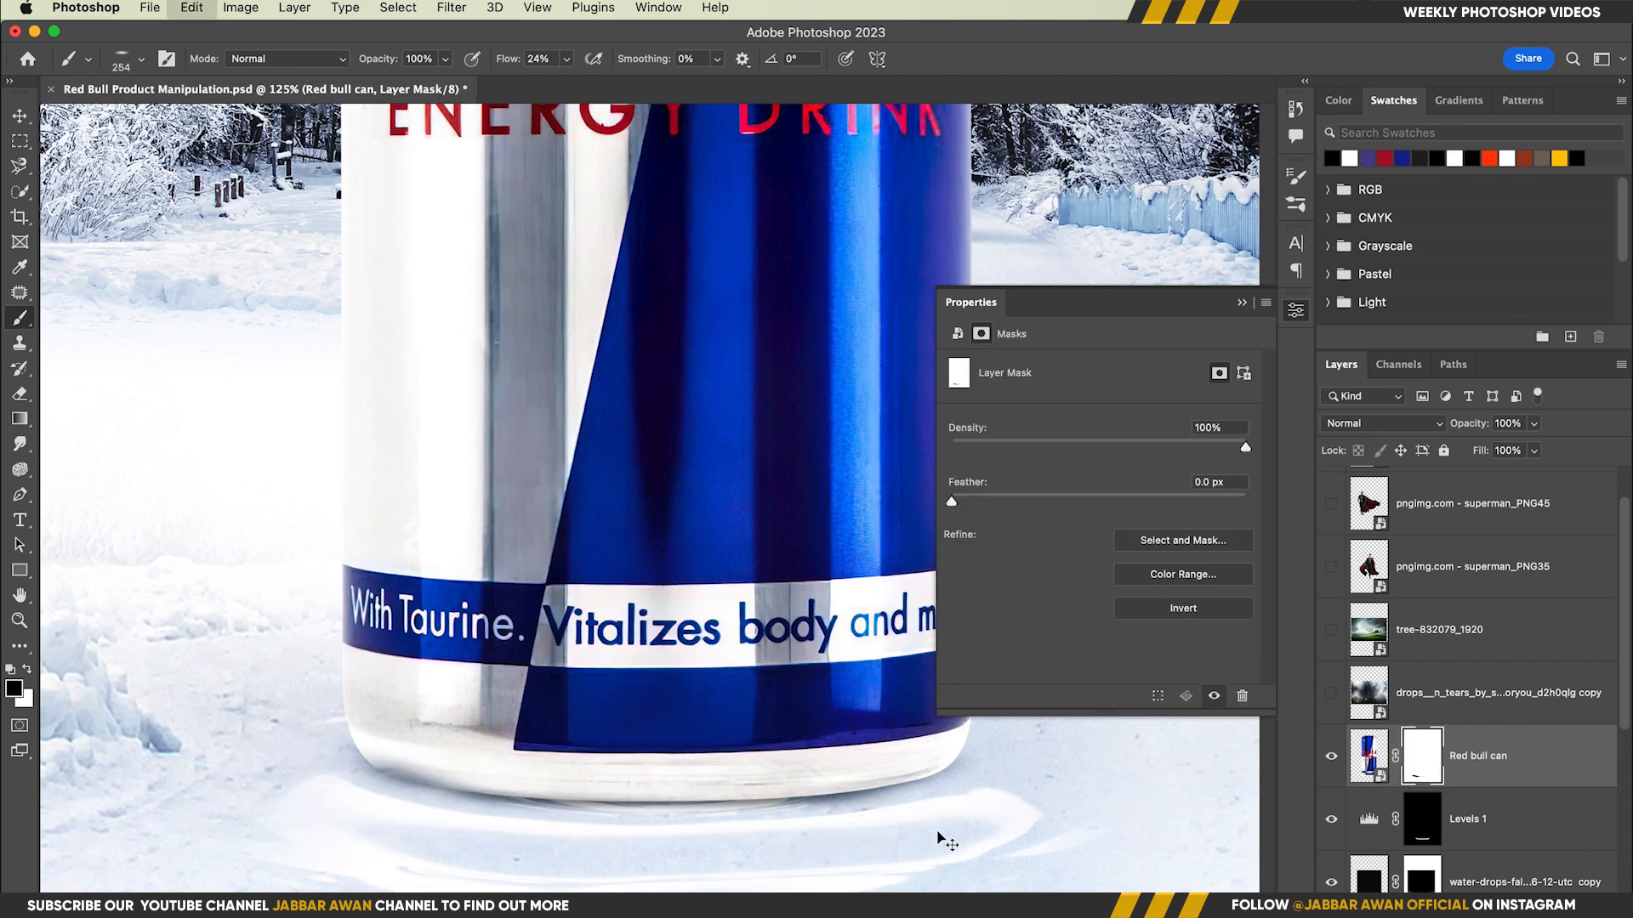
right_click(1427, 739)
left_click(1483, 776)
Touch up the contact shadow under the can by painting on the Levels 1 mask with the soft brush.
left_click_drag(716, 772, 662, 768)
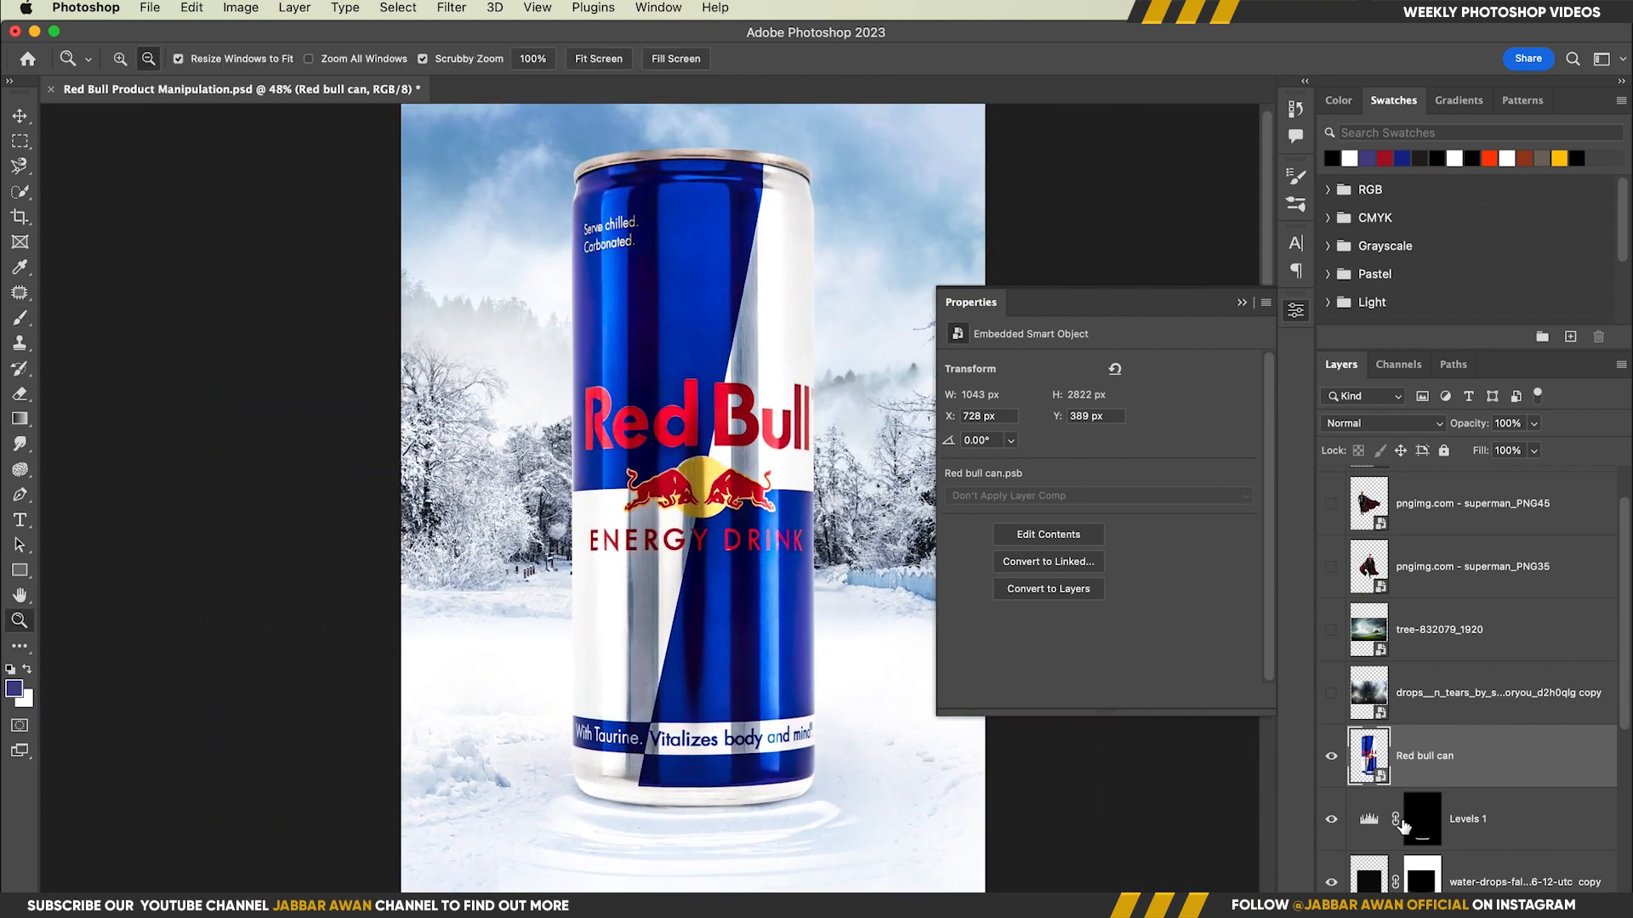
left_click_drag(805, 808, 828, 810)
left_click(1426, 832)
mouse_move(587, 823)
left_mouse_down()
mouse_move(567, 823)
mouse_move(565, 685)
left_mouse_up()
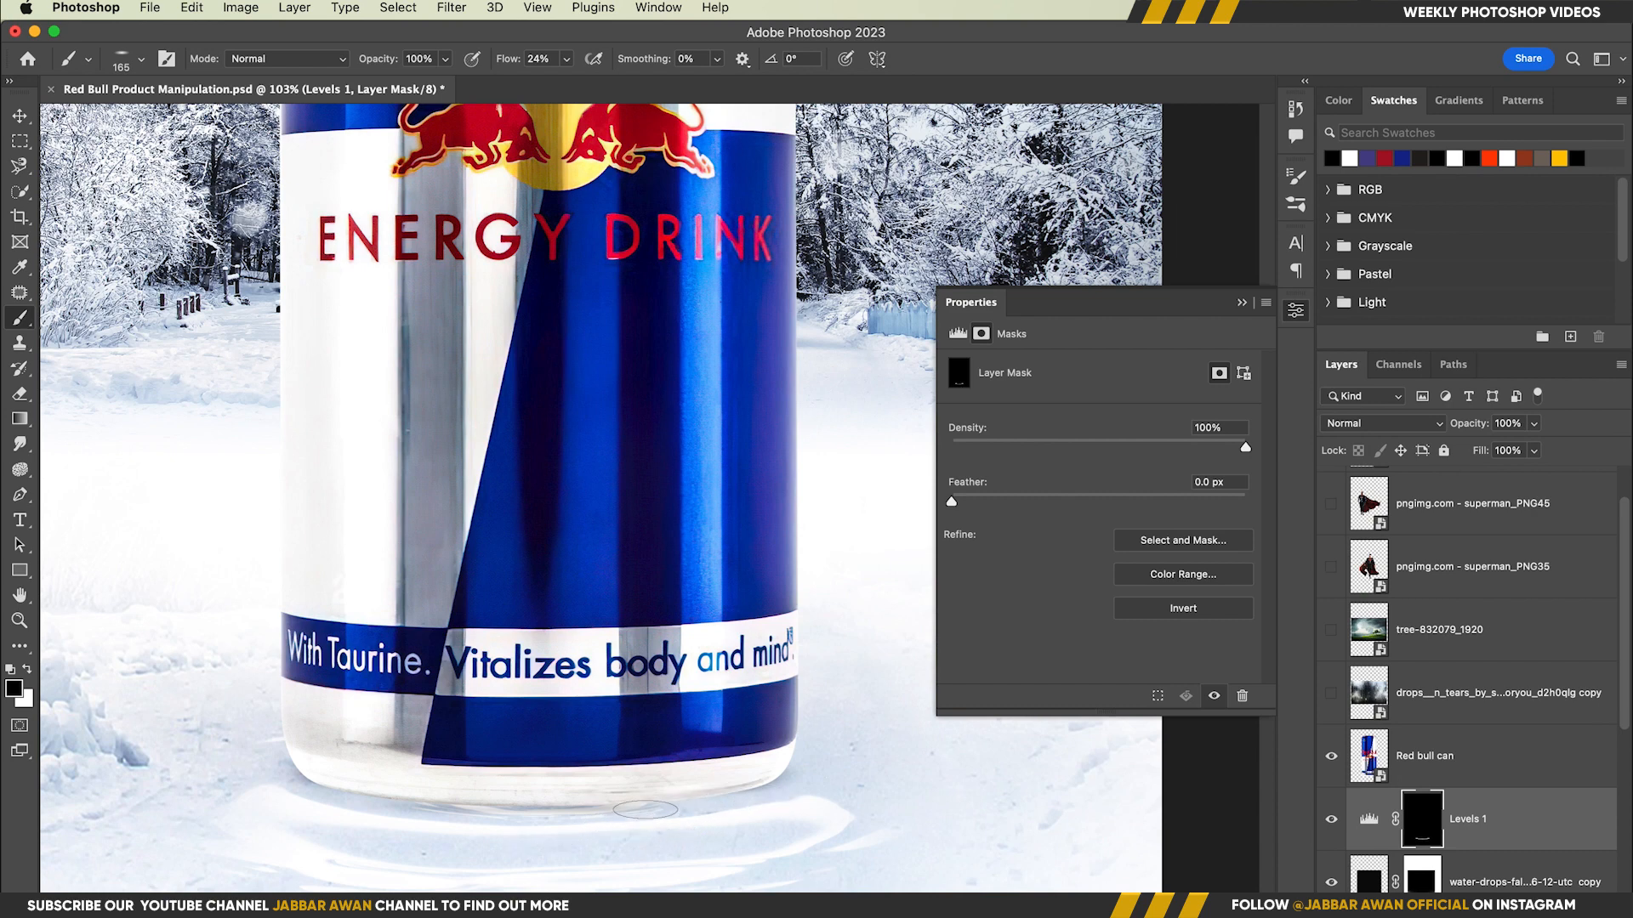
Move the Red bull can and Levels 1 layers down together until the can sits at Y 423 px in the ripples, and save.
key("v")
left_click(1433, 760, "super")
key("Down")
key("Down")
key("Down")
key("Down")
key("Down")
key("Down")
key("Down")
key("Down")
key("Down")
key("Down")
key("Down")
key("Down")
key("Down")
key("Down")
key("Down")
key("Down")
key("Down")
key("Down")
key("Down")
key("Down")
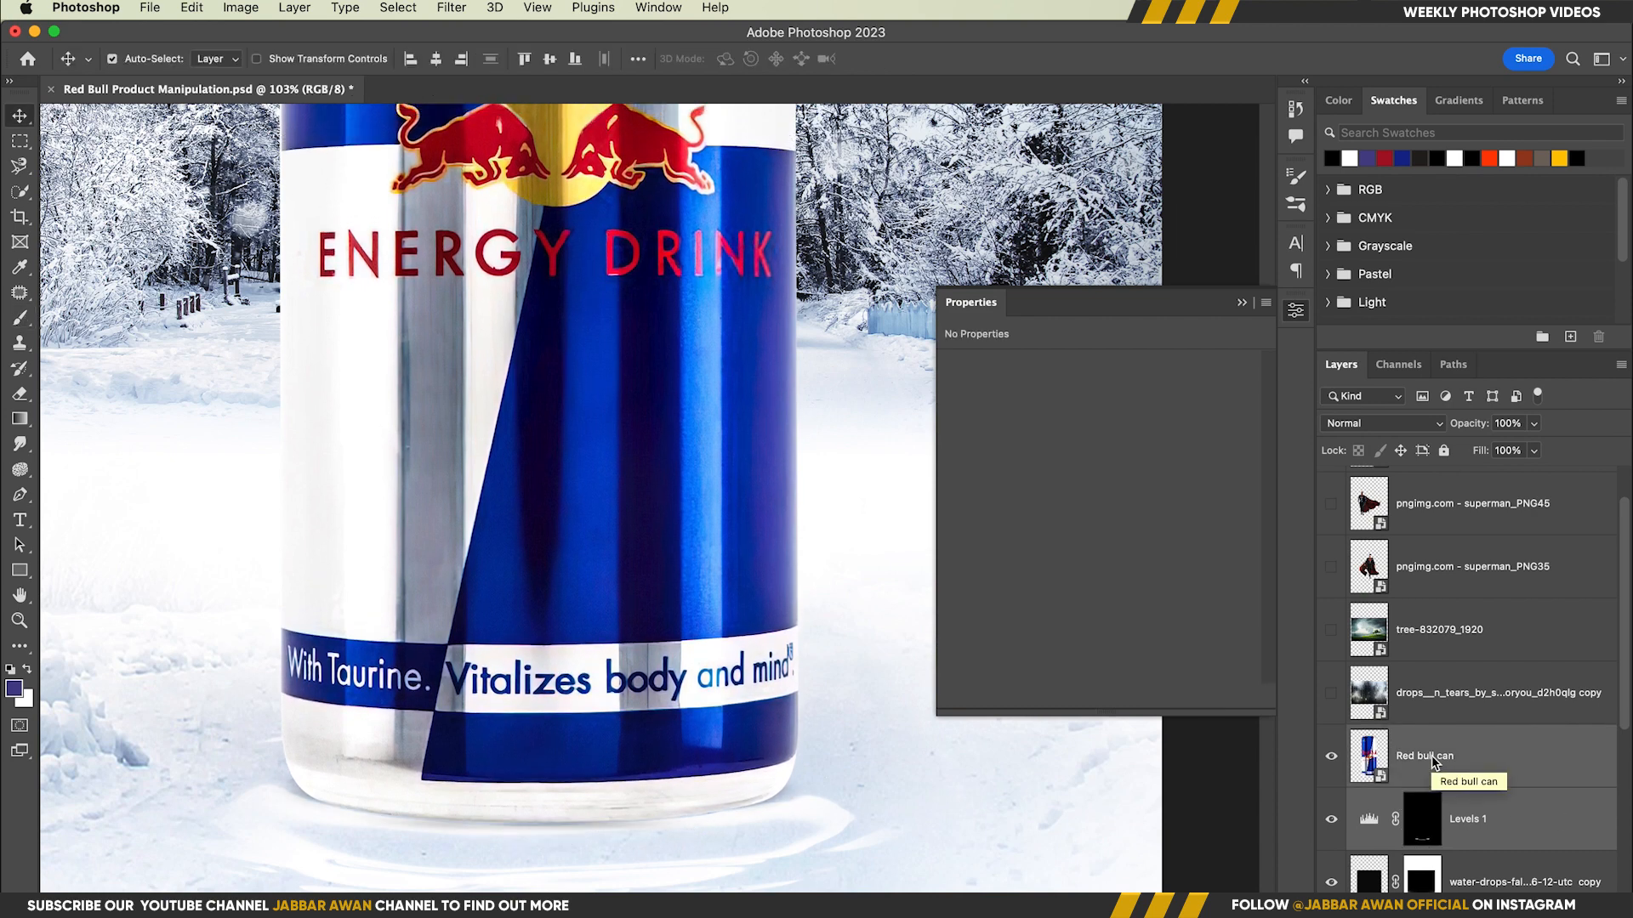
key("Down")
key("Down")
key("Down")
key("Down")
key("Up")
key("Up")
key("Up")
key("super+minus")
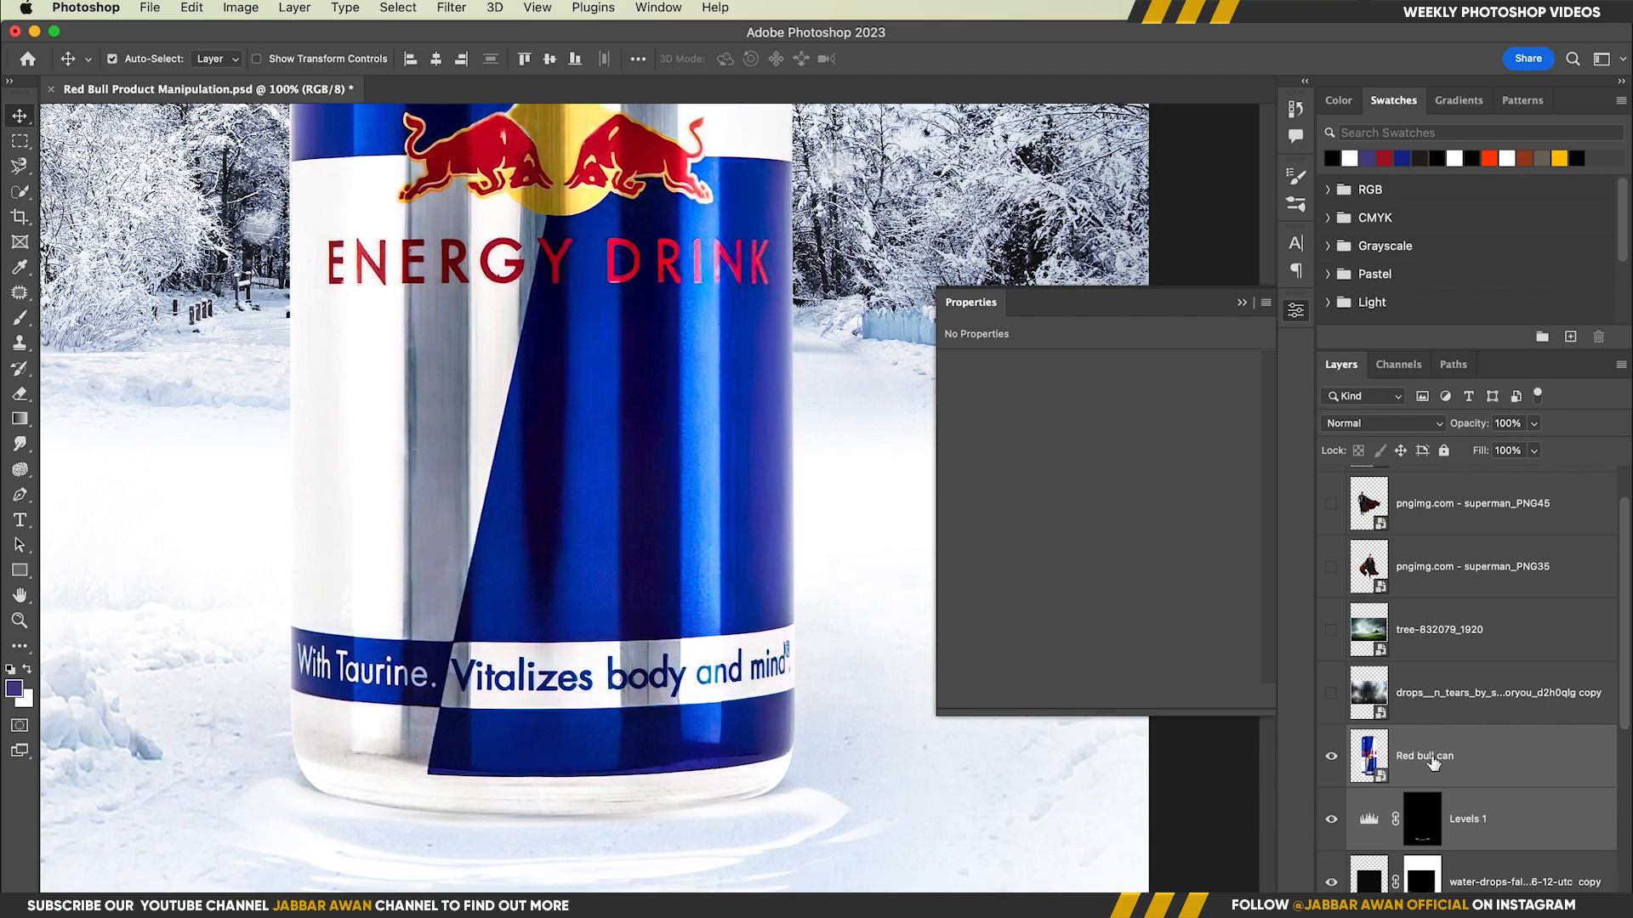
key("super+0")
key("super+s")
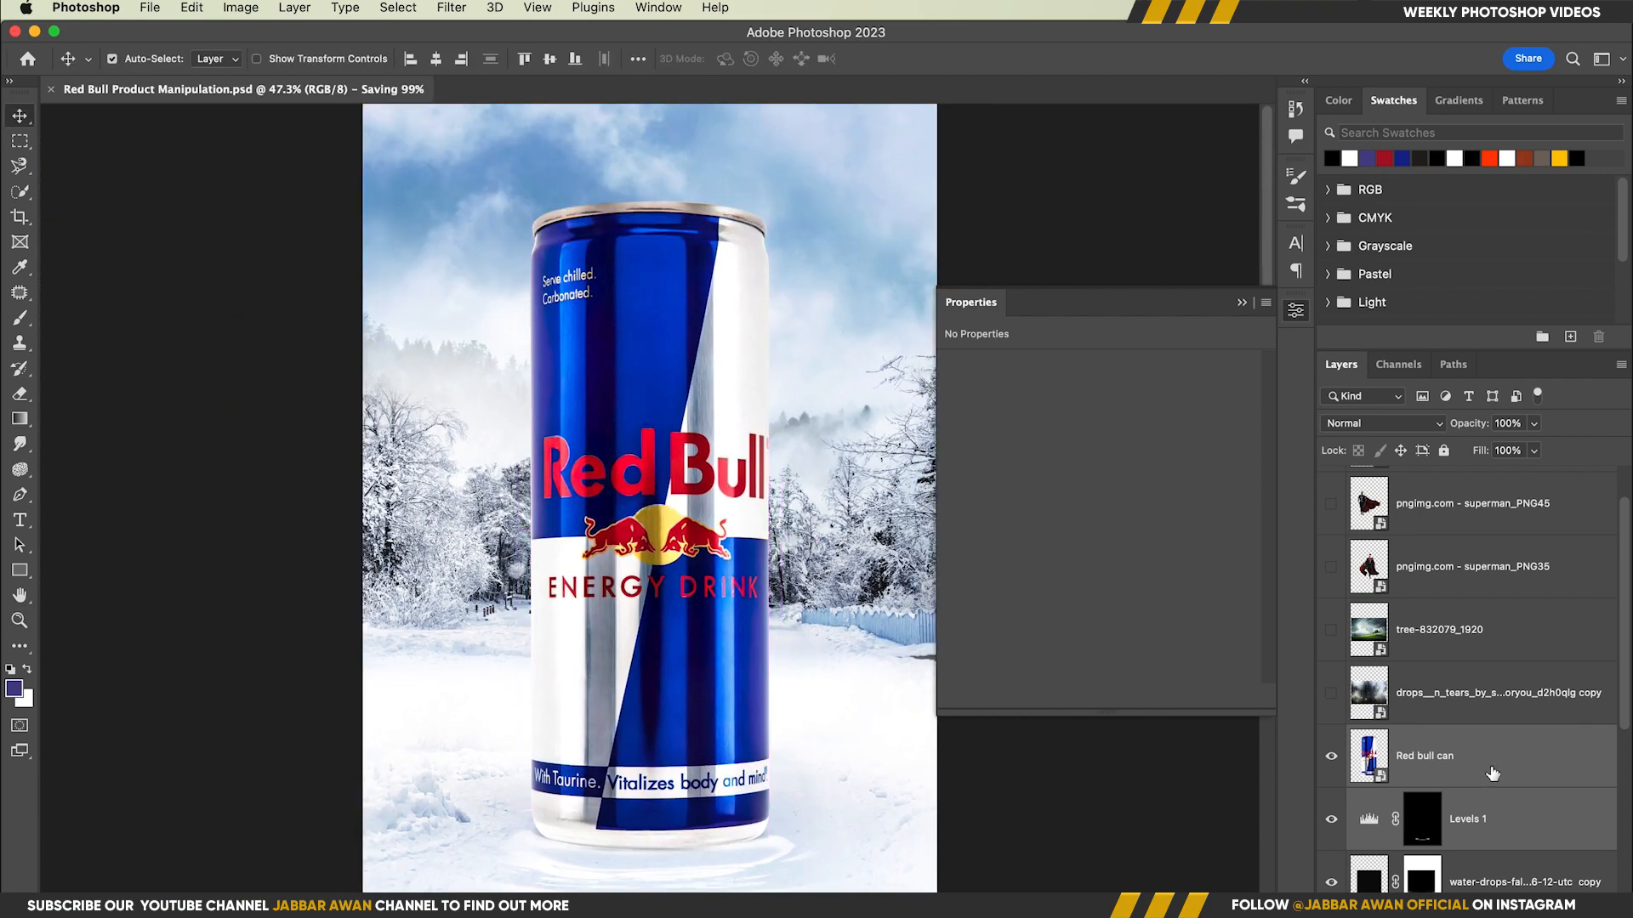
Show the drops_n_tears texture layer, move it over the can's upper part and place a duplicate over the lower part.
left_click(1437, 705)
left_click(1330, 693)
left_click_drag(778, 537, 769, 502)
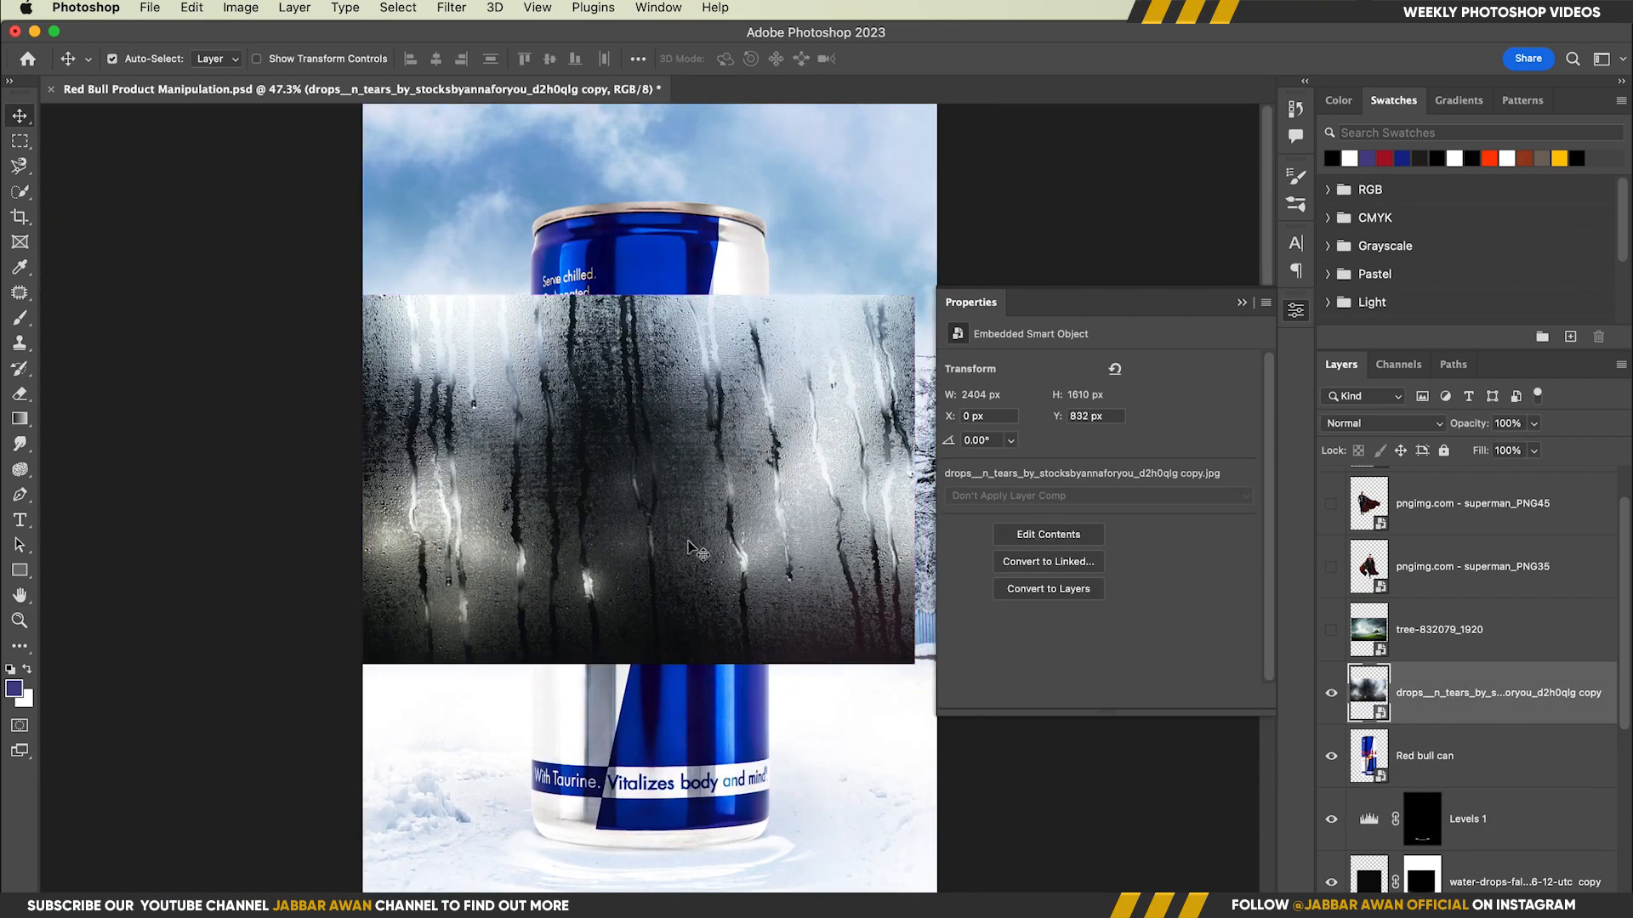
left_click_drag(579, 518, 616, 406)
left_click_drag(680, 603, 773, 776)
left_click_drag(776, 476, 732, 475)
Convert the two drops_n_tears texture layers into a single smart object.
right_click(1490, 695)
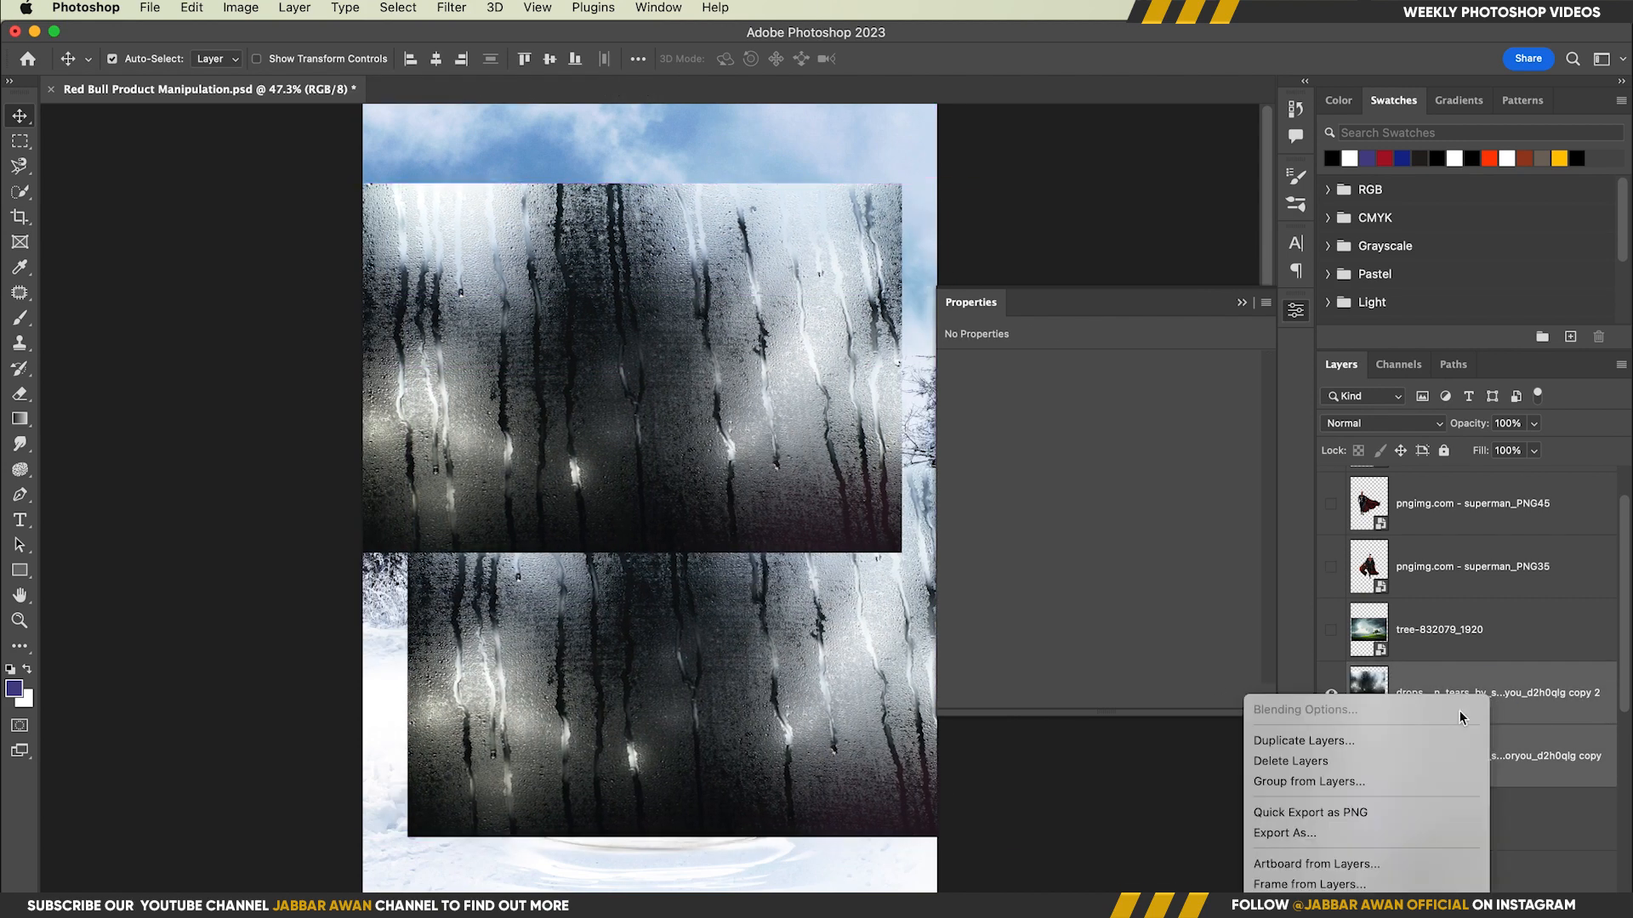
scroll(1403, 765, "down", 3)
left_click(1361, 820)
Clip the drops_n_tears smart object to the Red bull can layer and set its blend mode to Screen.
left_click(1382, 423)
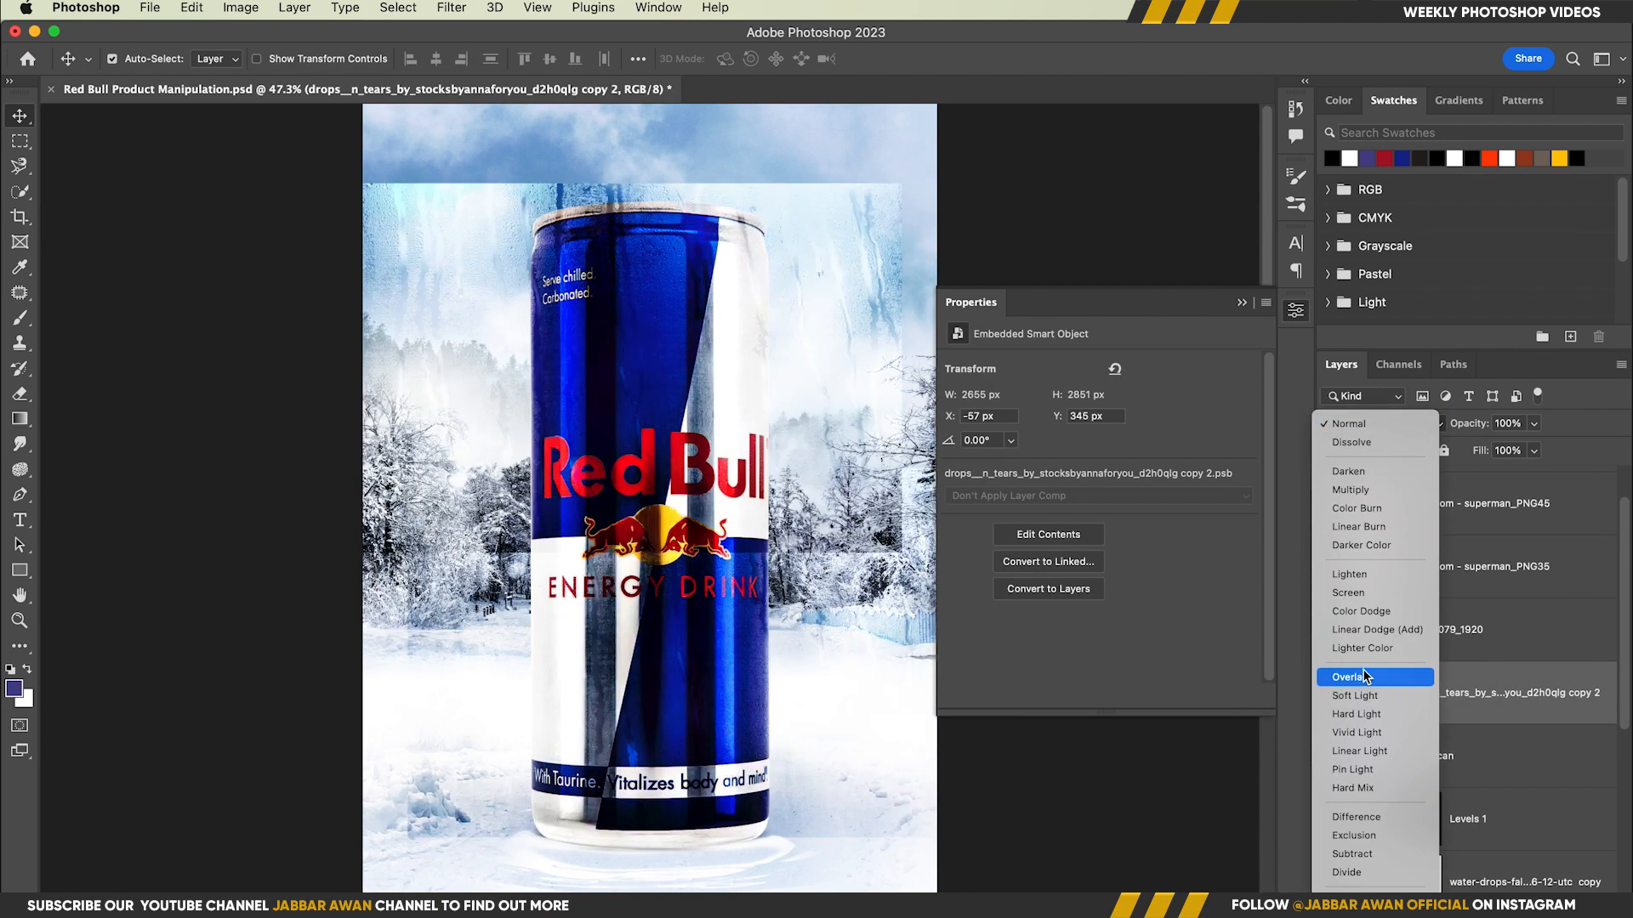
left_click(1363, 678)
left_click(1384, 724, "alt")
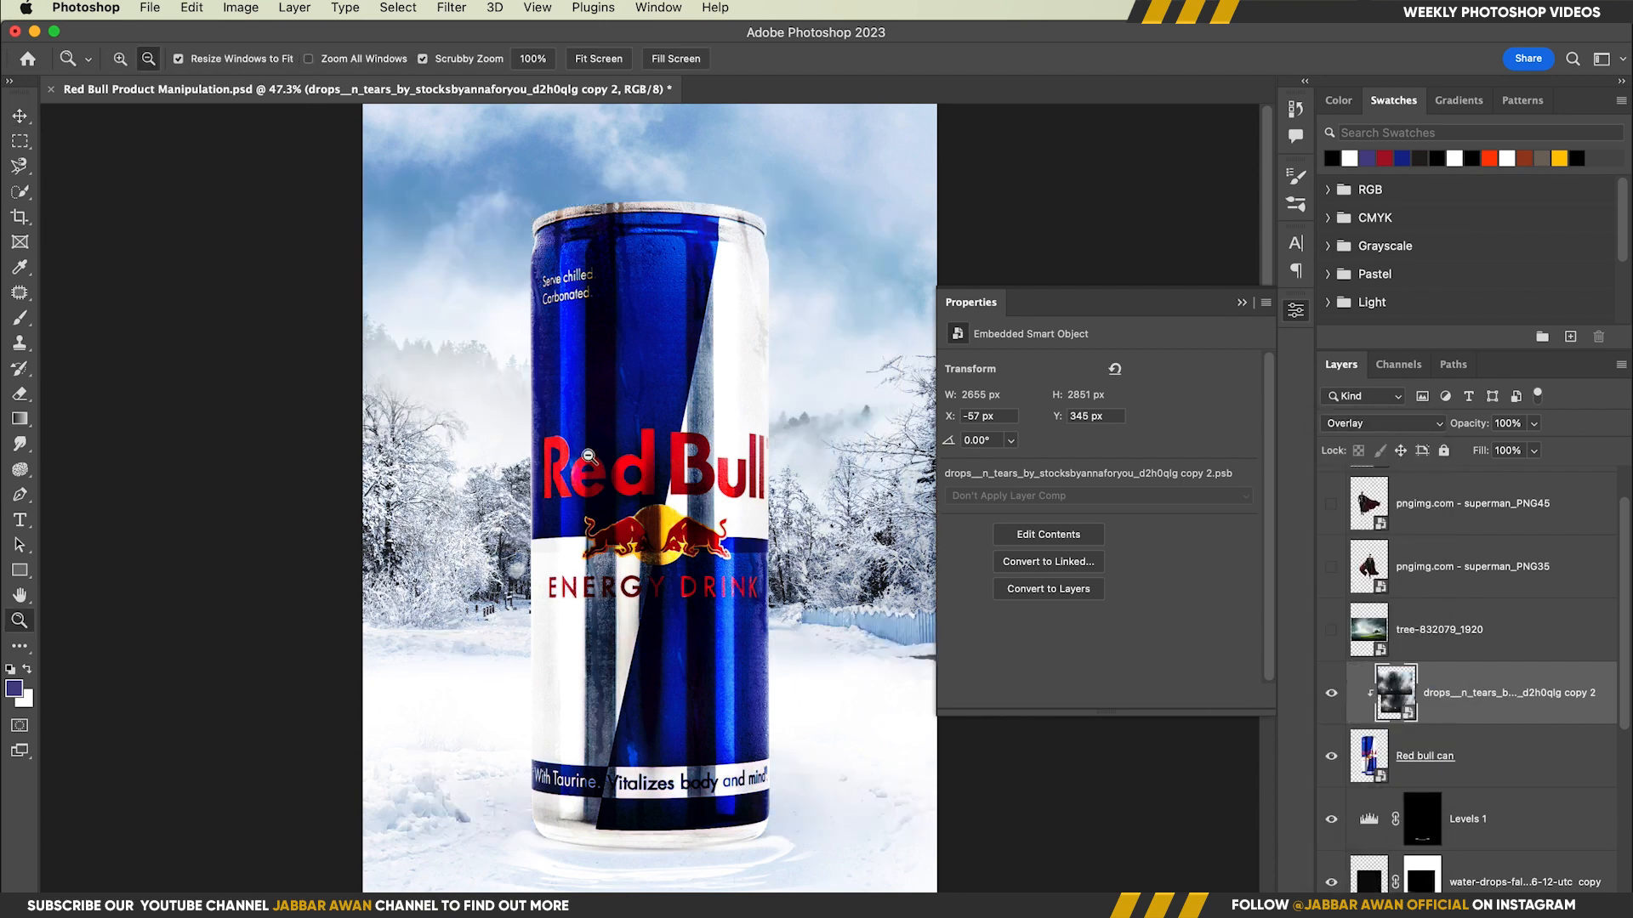
left_click_drag(596, 456, 668, 456)
left_click(1369, 423)
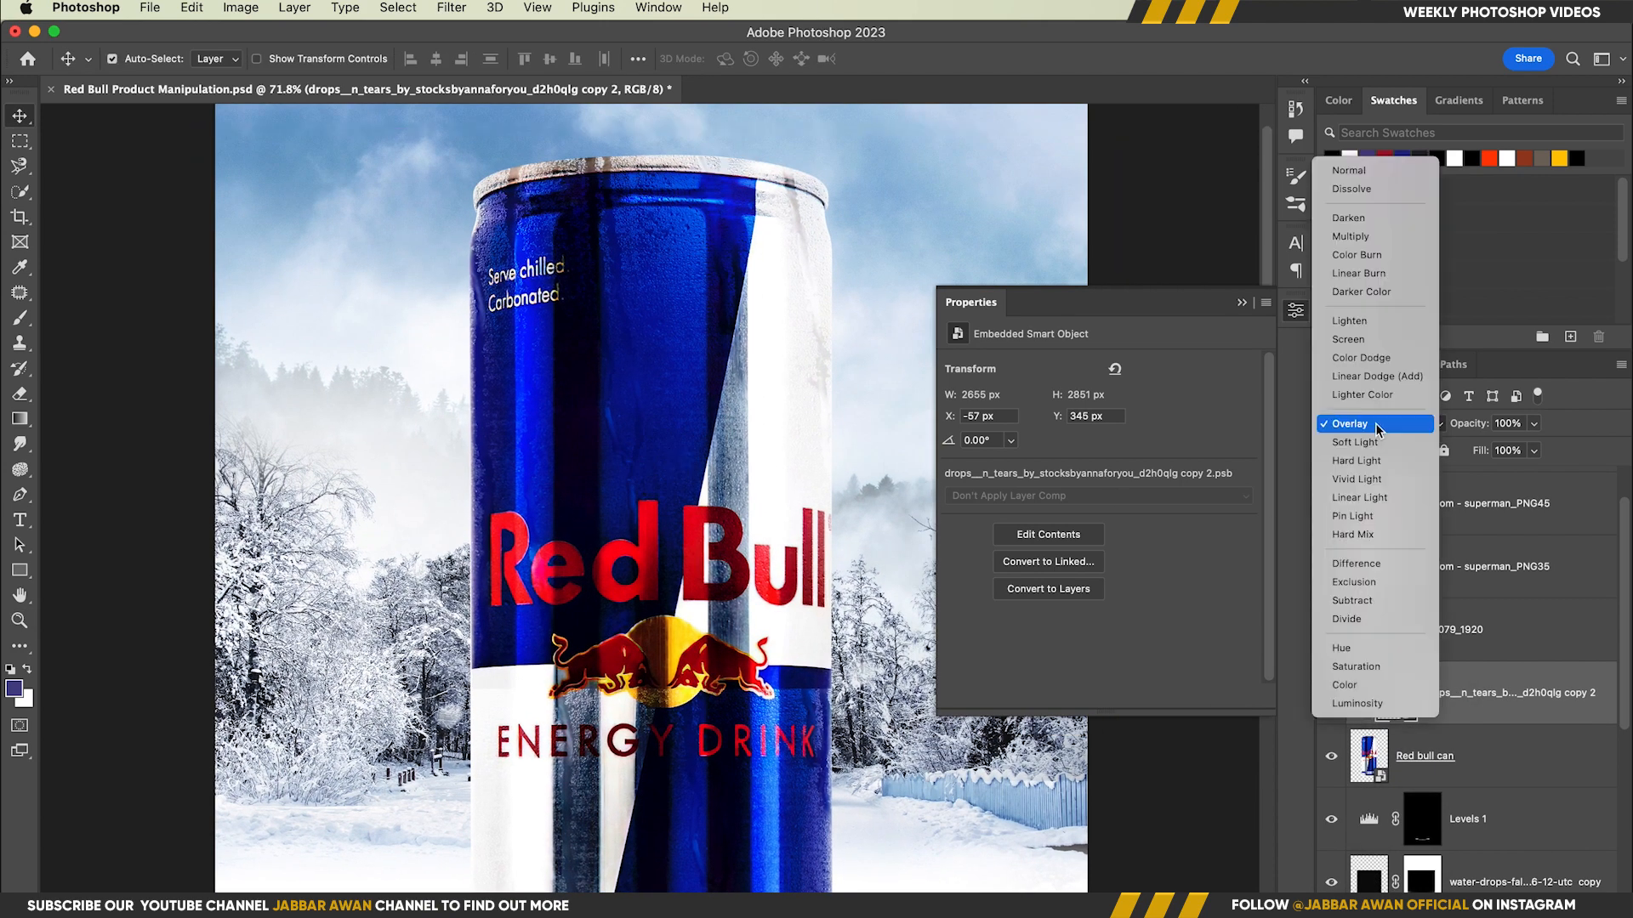
left_click(1371, 340)
key("super+0")
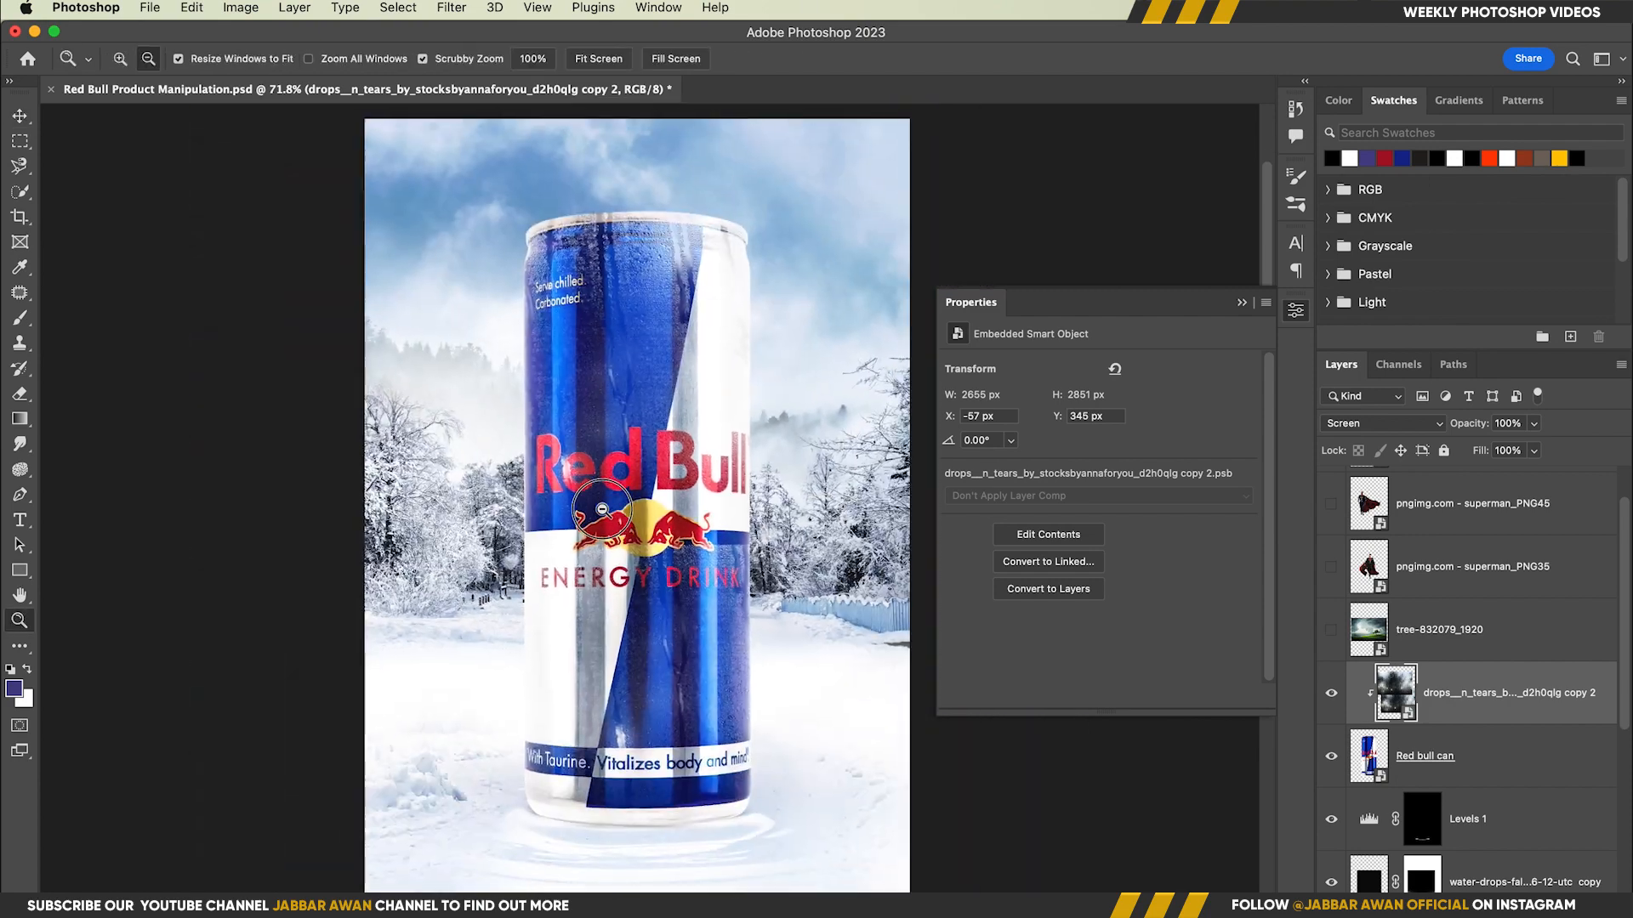
Split the drops_n_tears layer's Blend If shadows for the underlying layer to 0 / 72, and save.
double_click(1610, 685)
left_click_drag(1141, 869, 1214, 881)
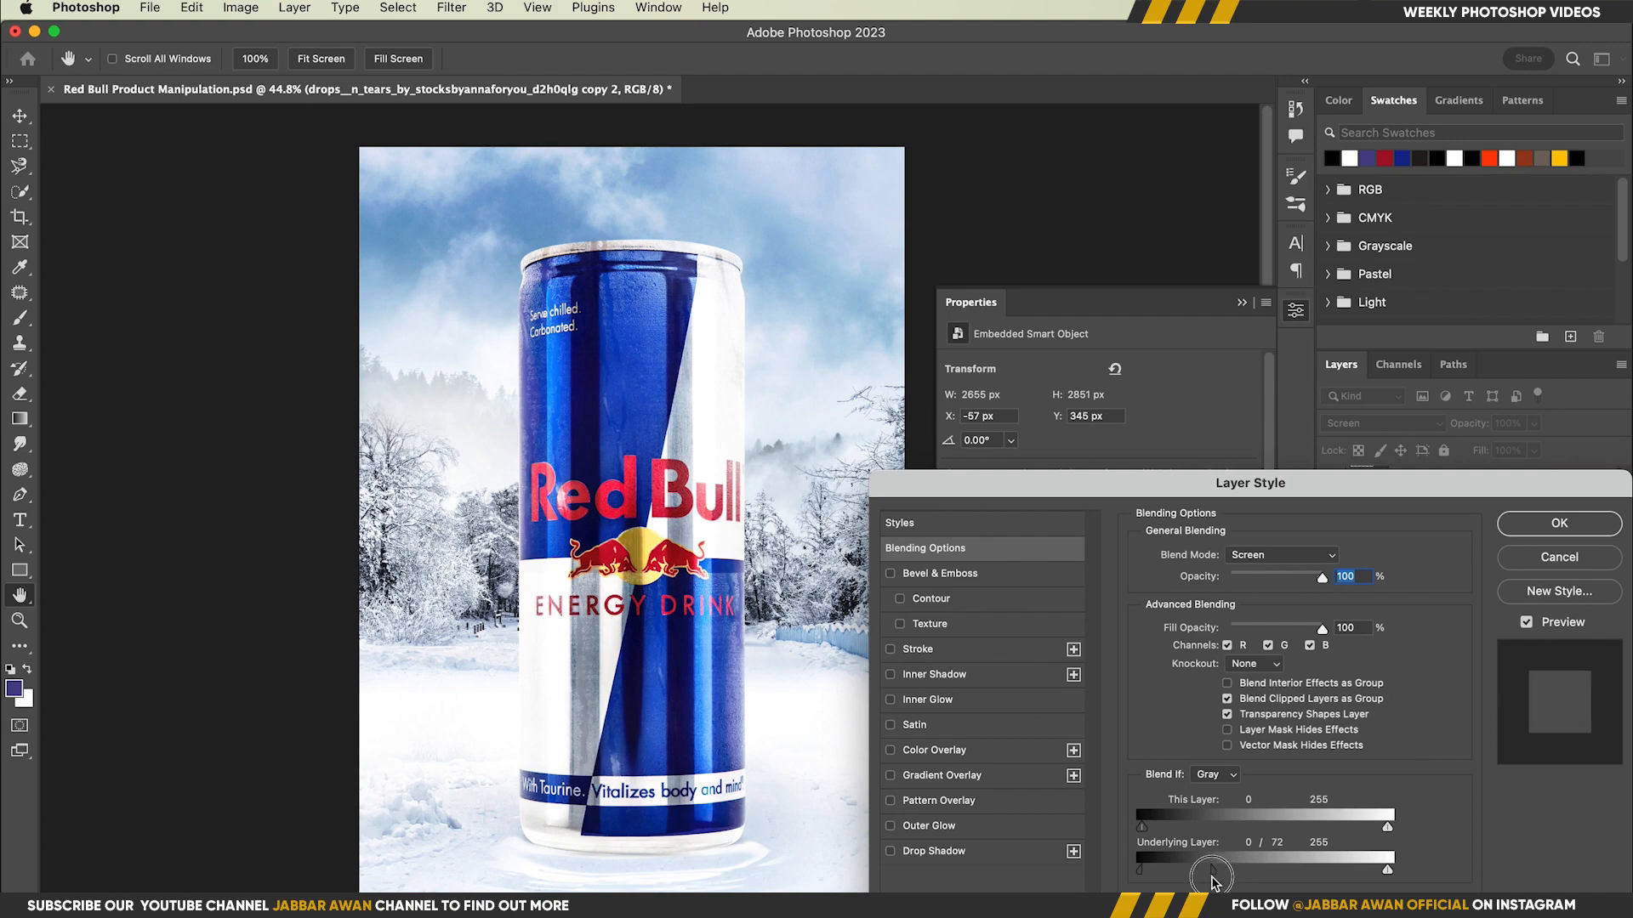
left_click(1556, 534)
left_click_drag(625, 487, 664, 561)
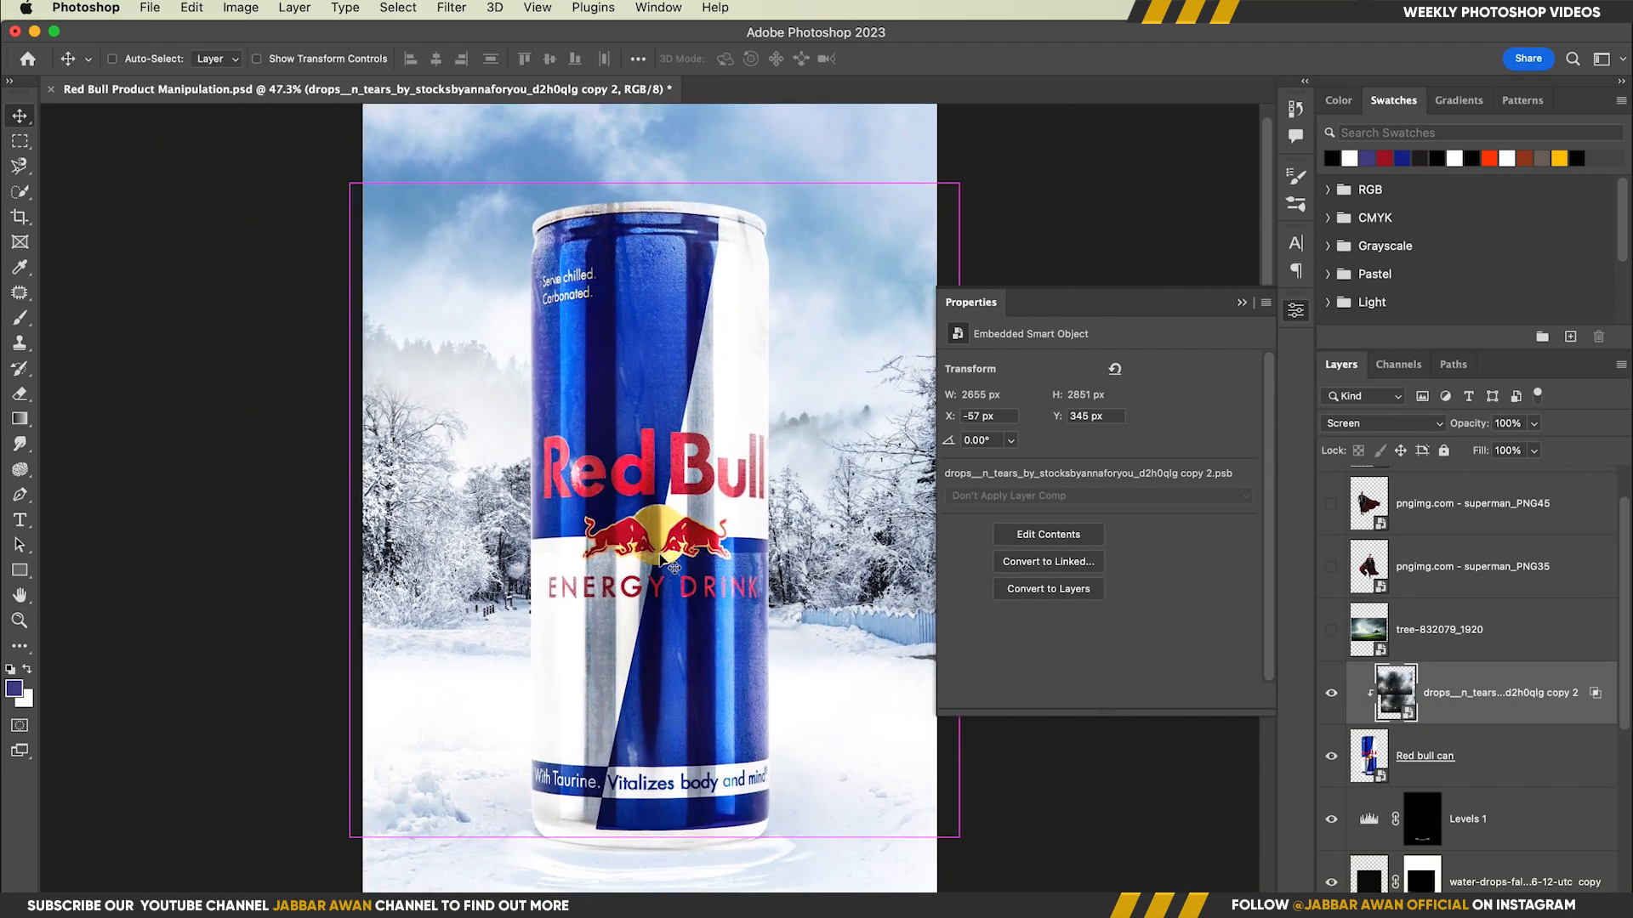
key("super+s")
Convert the Red bull can and its clipped drops_n_tears layer into one smart object.
left_click(1526, 756, "shift")
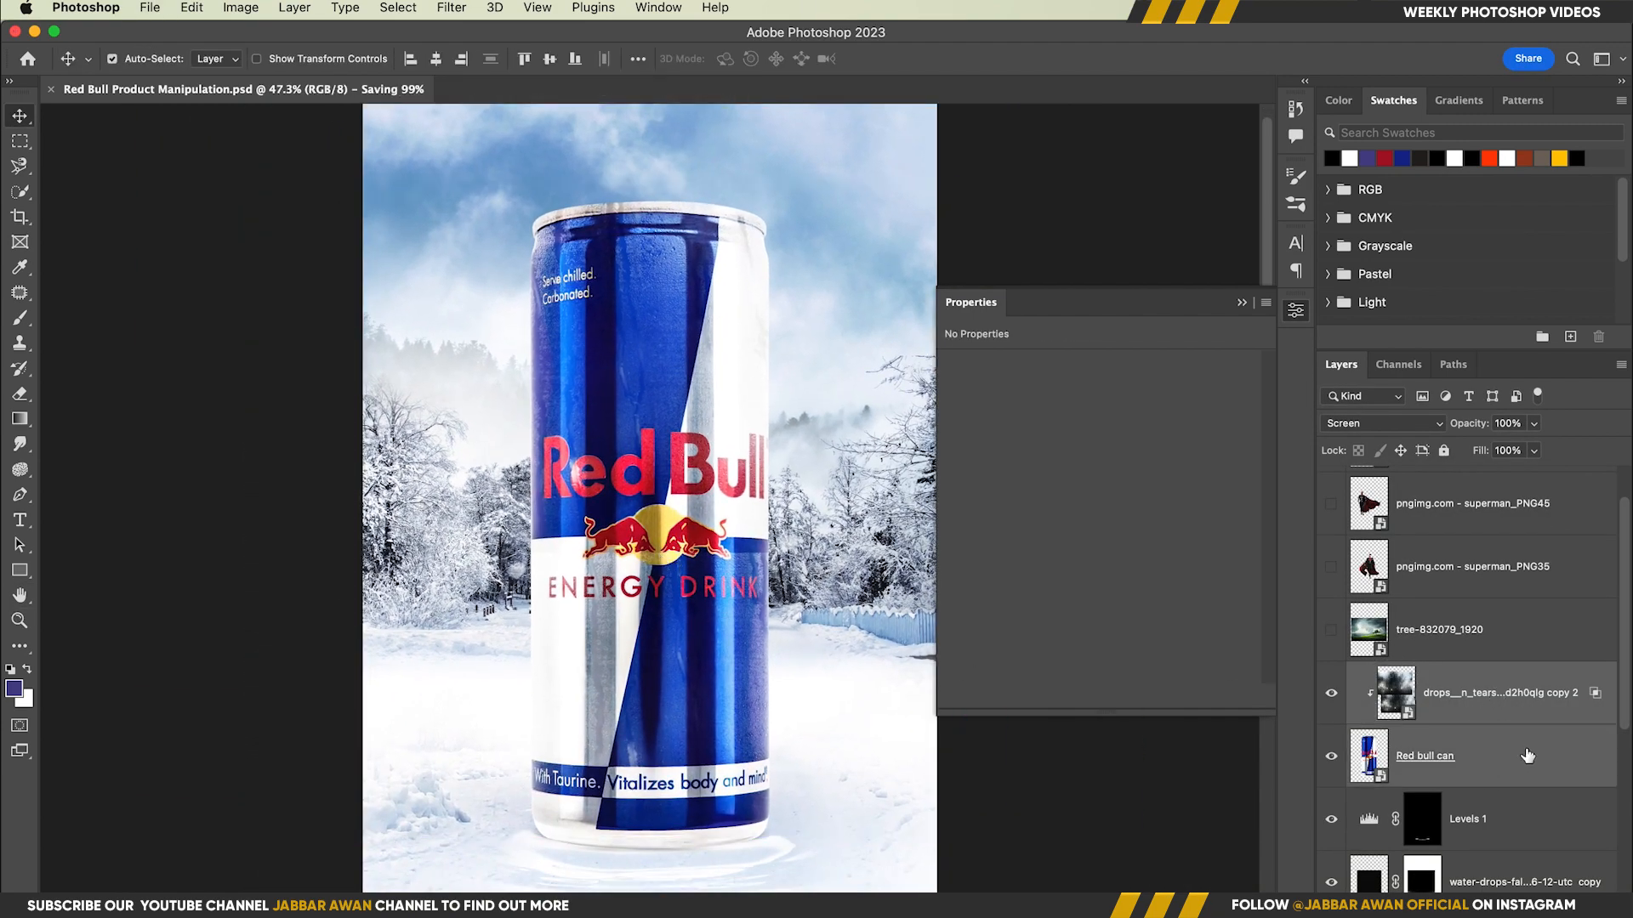
right_click(1533, 696)
left_click(1411, 503)
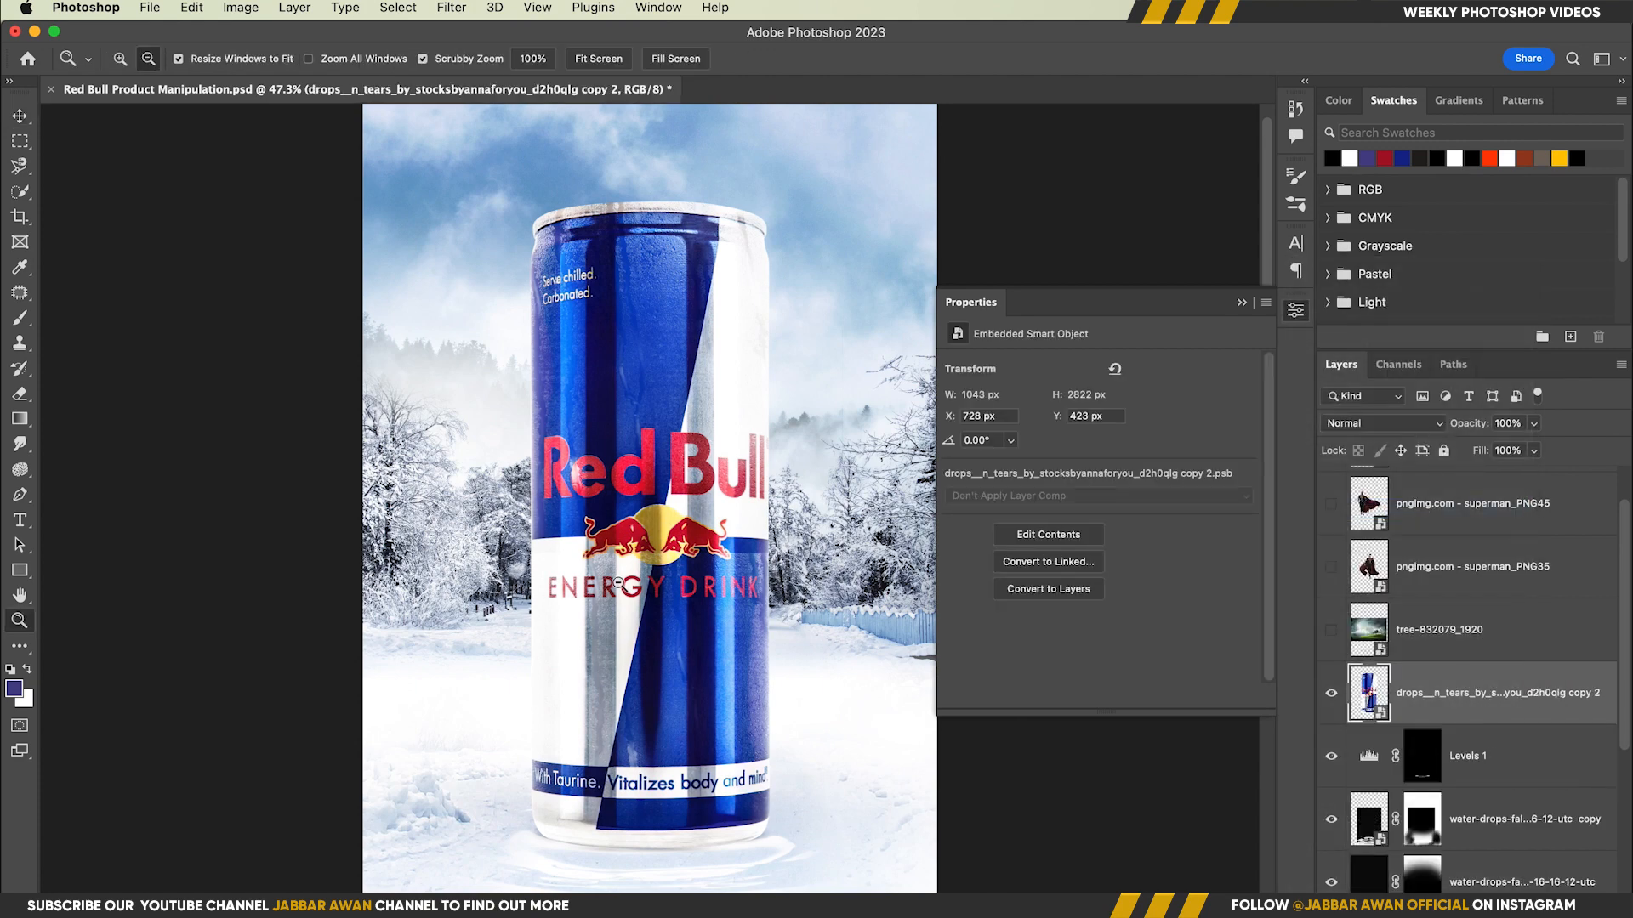
left_click_drag(619, 584, 563, 587)
left_click_drag(666, 583, 642, 574)
Add a Solid Color fill layer with grey 9f9fa0 directly above the fog-1535201 layer.
left_click(1443, 634)
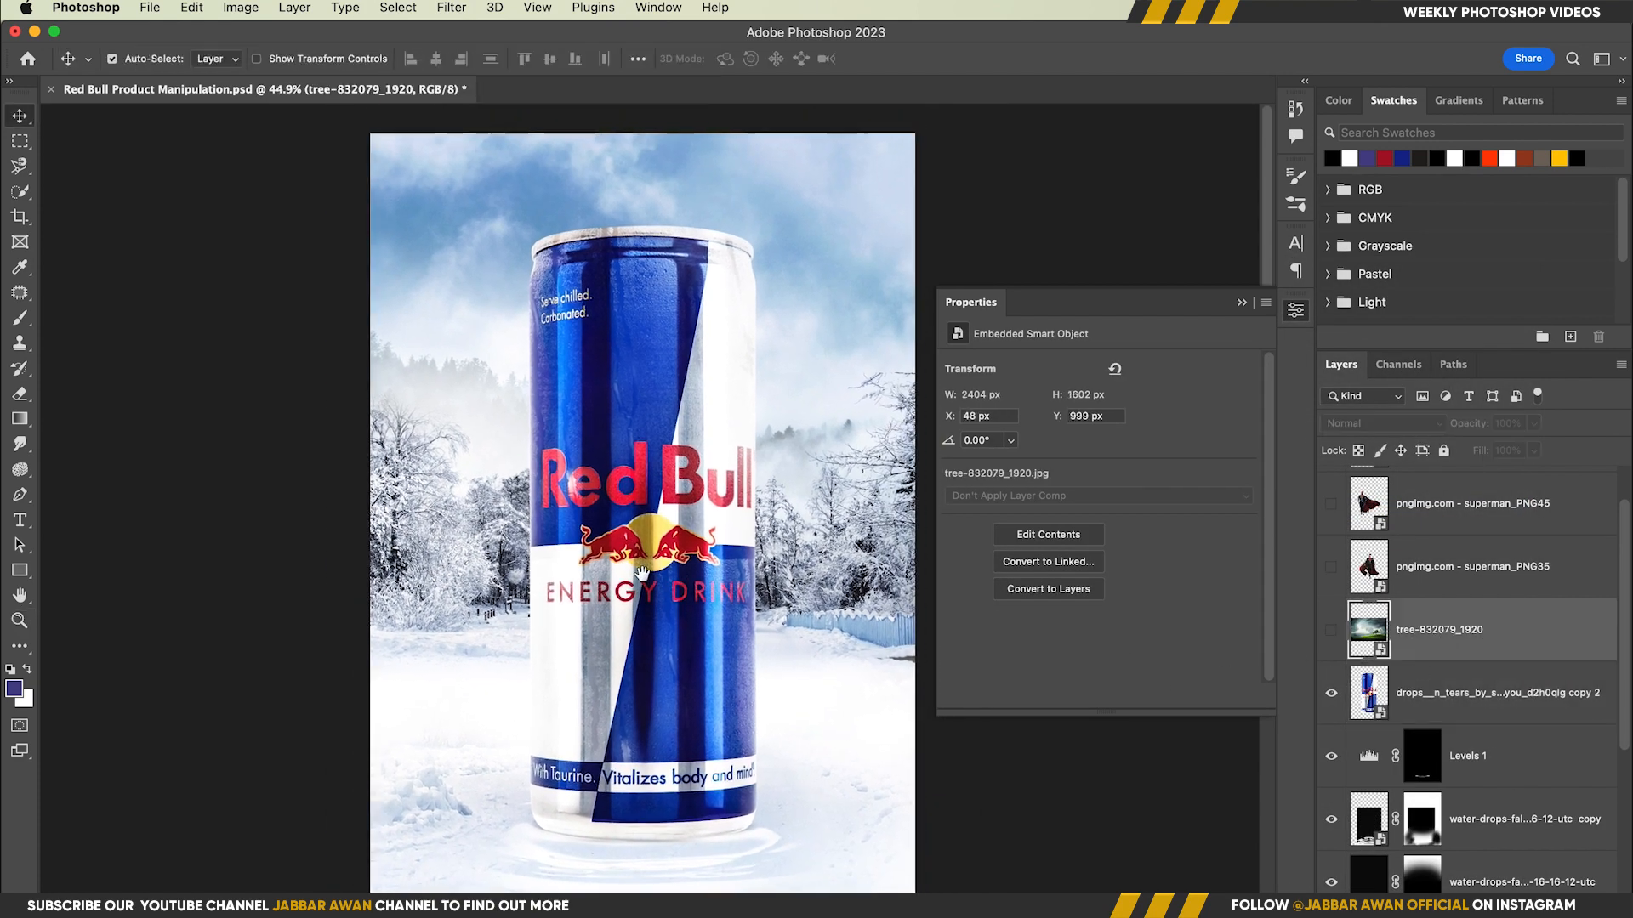
left_click(812, 311)
scroll(1475, 790, "down", 5)
left_click(1485, 804)
left_click(1481, 905)
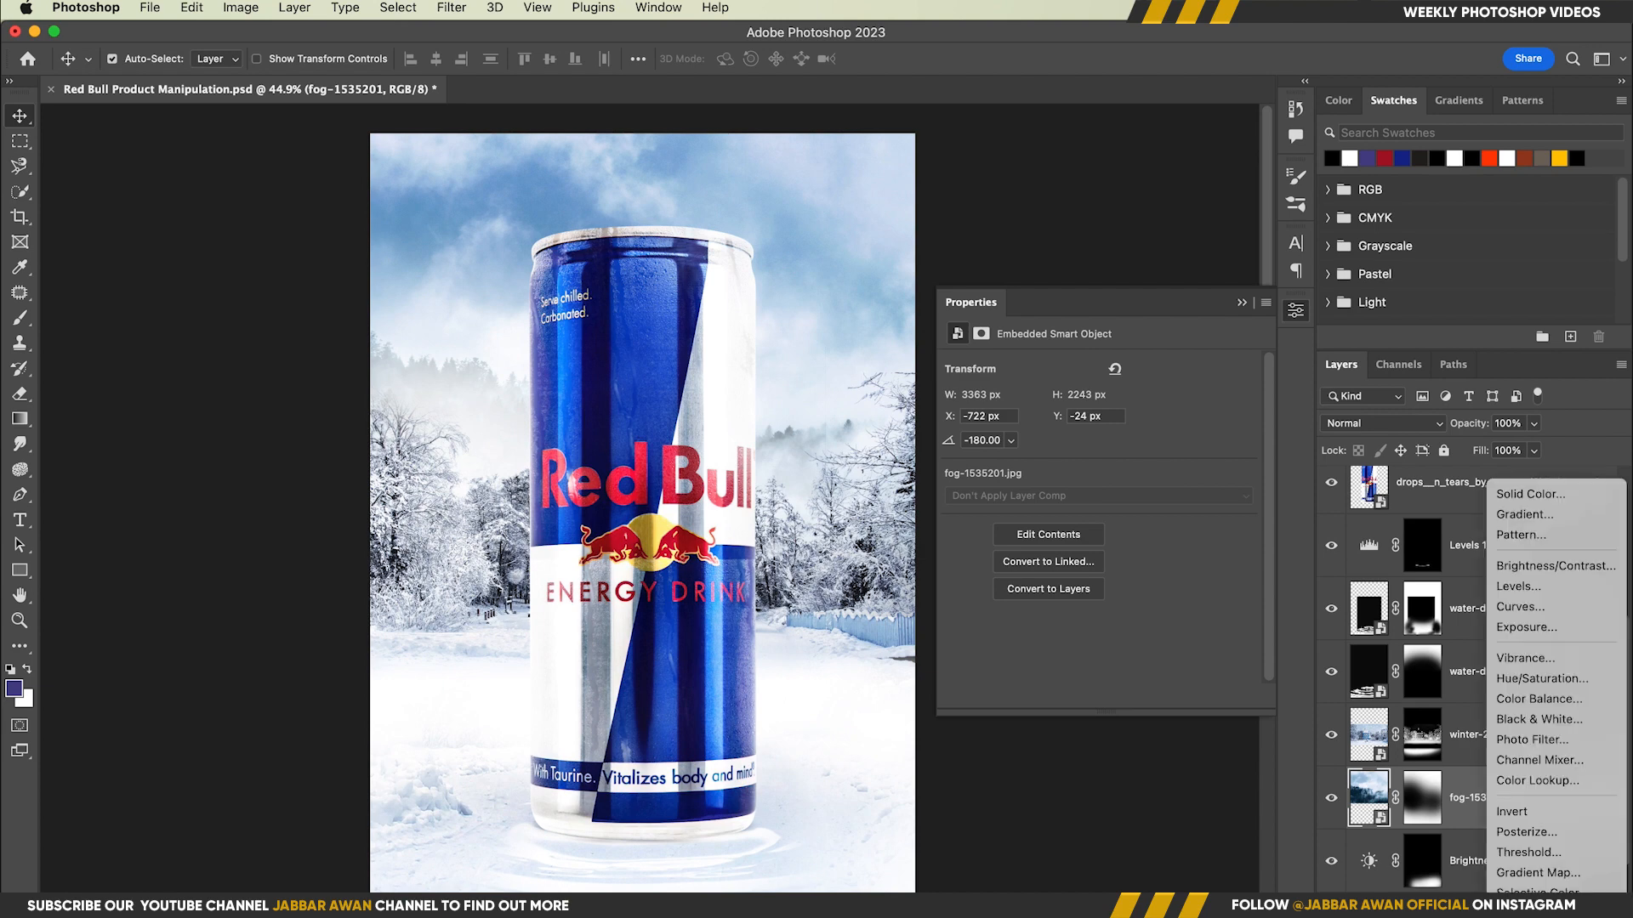
left_click(1560, 497)
left_click_drag(1106, 416, 1059, 459)
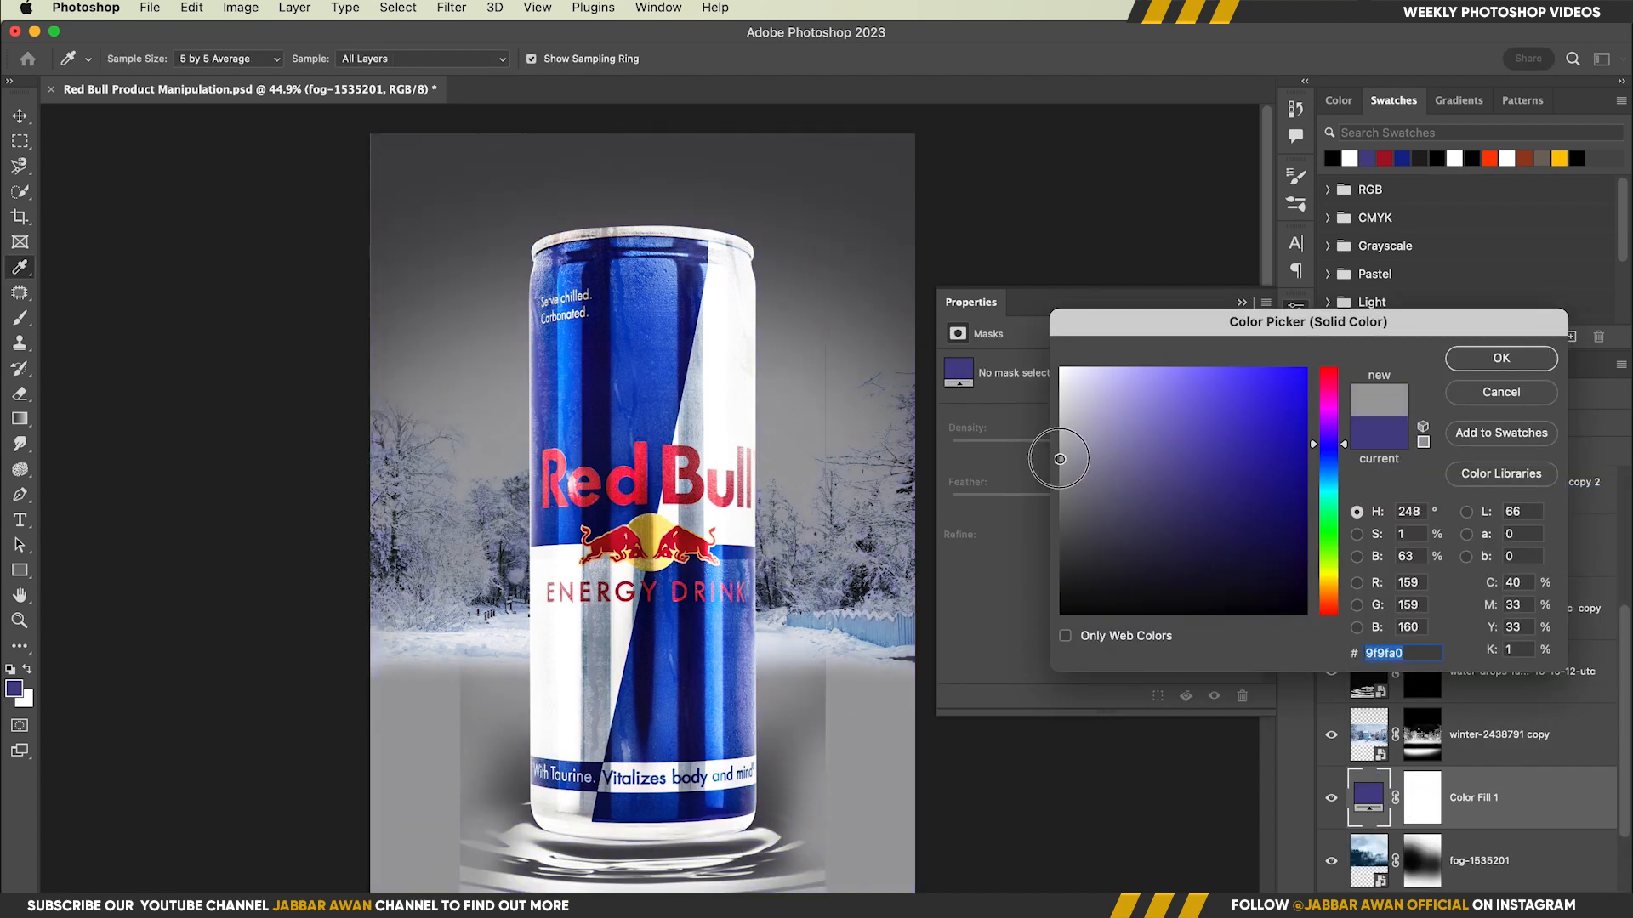
left_click(1499, 359)
Split the Color Fill 1 layer's Blend If highlights for the underlying layer to 148 / 226, and compare the scene with and without it.
left_click(1422, 798)
double_click(1595, 802)
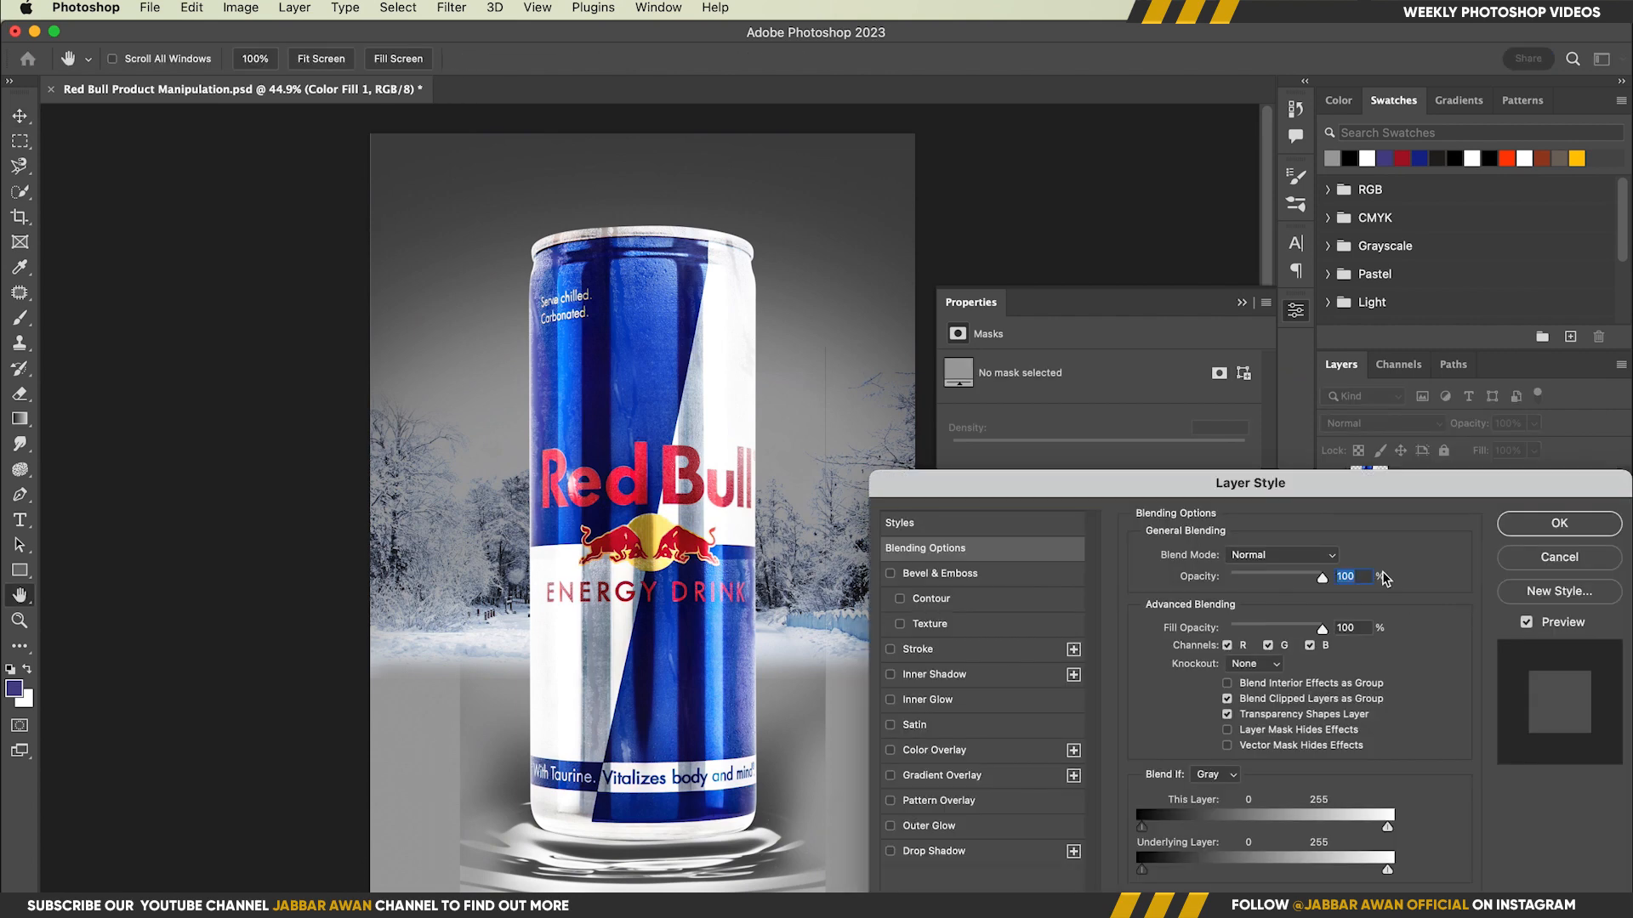
left_click_drag(1299, 869, 1362, 870)
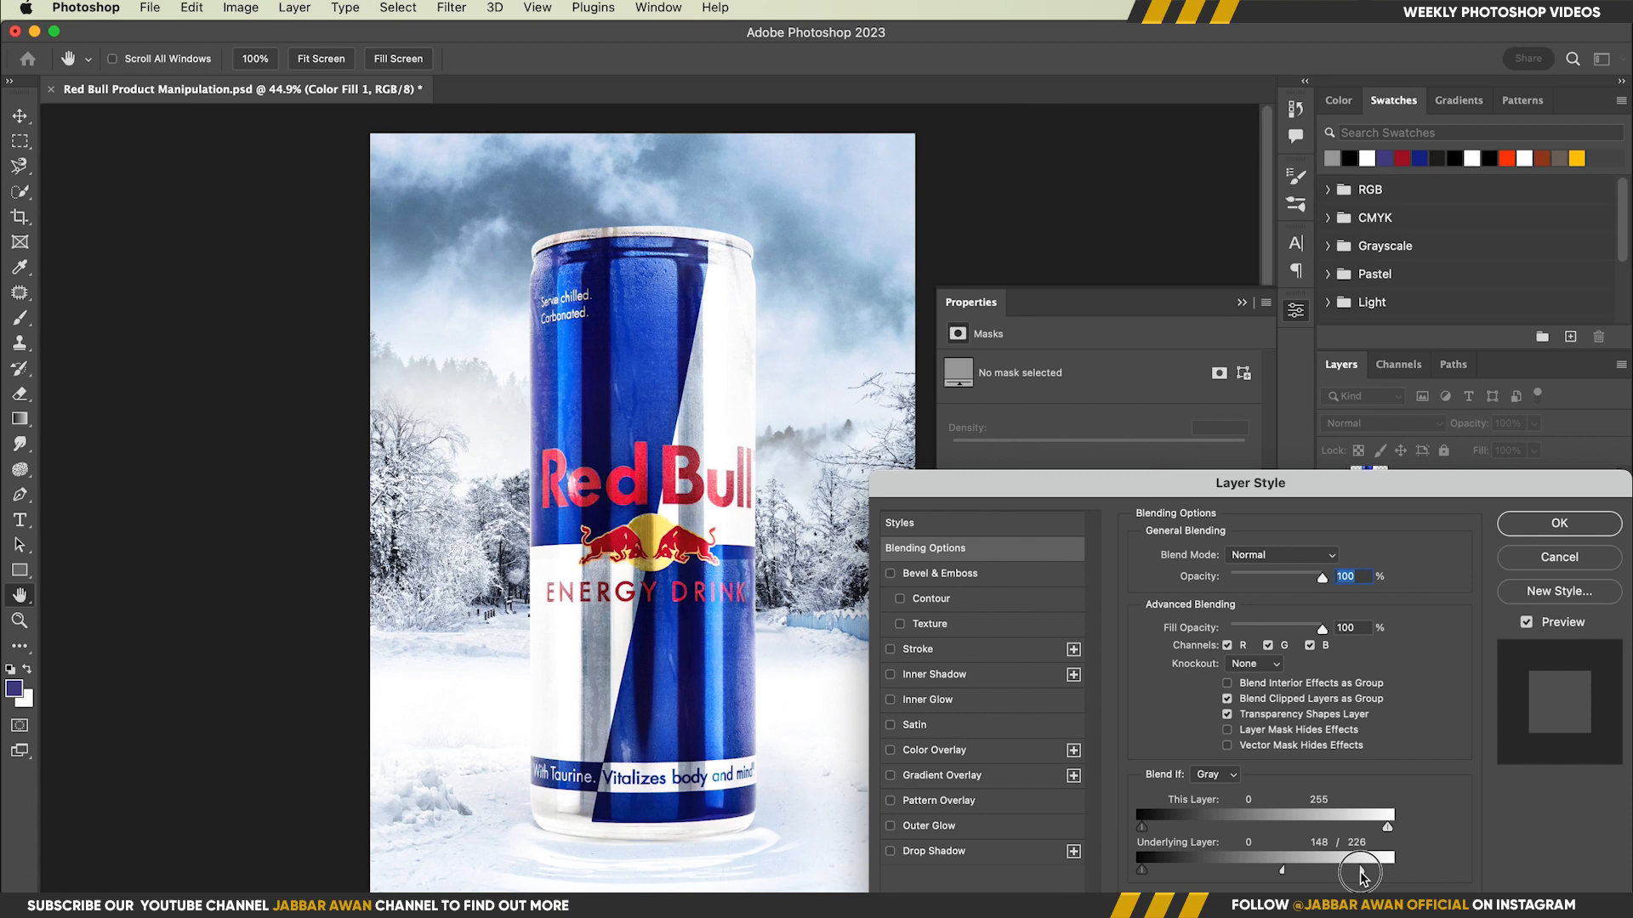
left_click(1556, 525)
left_click(1331, 800)
left_click(1330, 800)
left_click(1330, 799)
left_click(1331, 799)
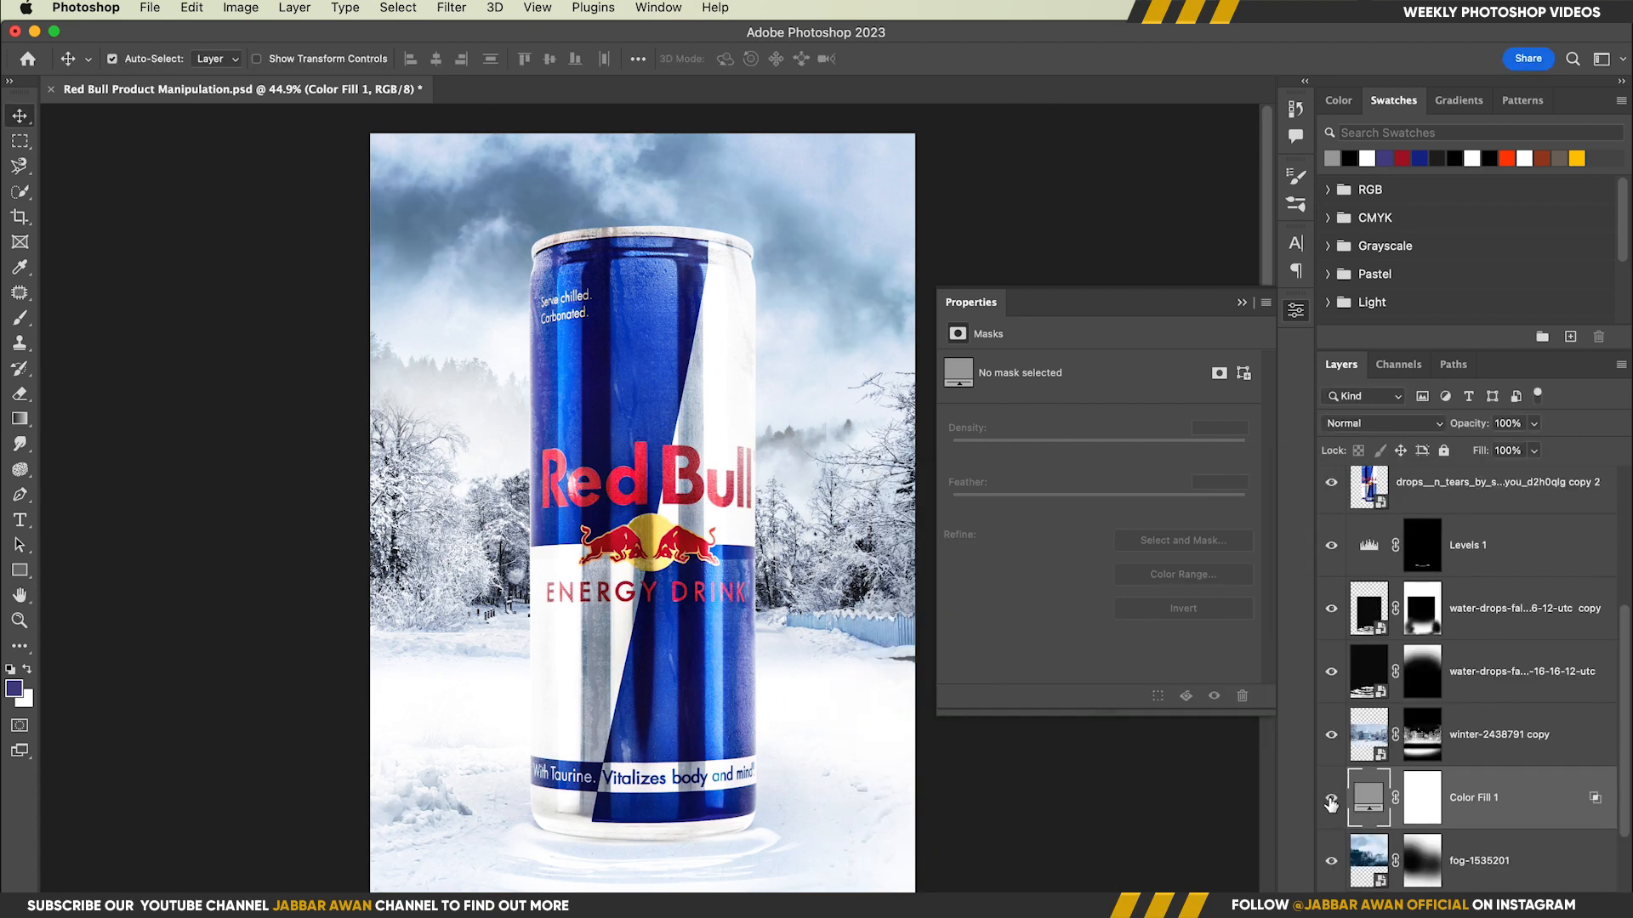
Invert the Color Fill 1 mask, paint white over the sky with a soft round 1408 px brush, and save.
left_click(1427, 814)
key("super+i")
key("b")
right_click(587, 347)
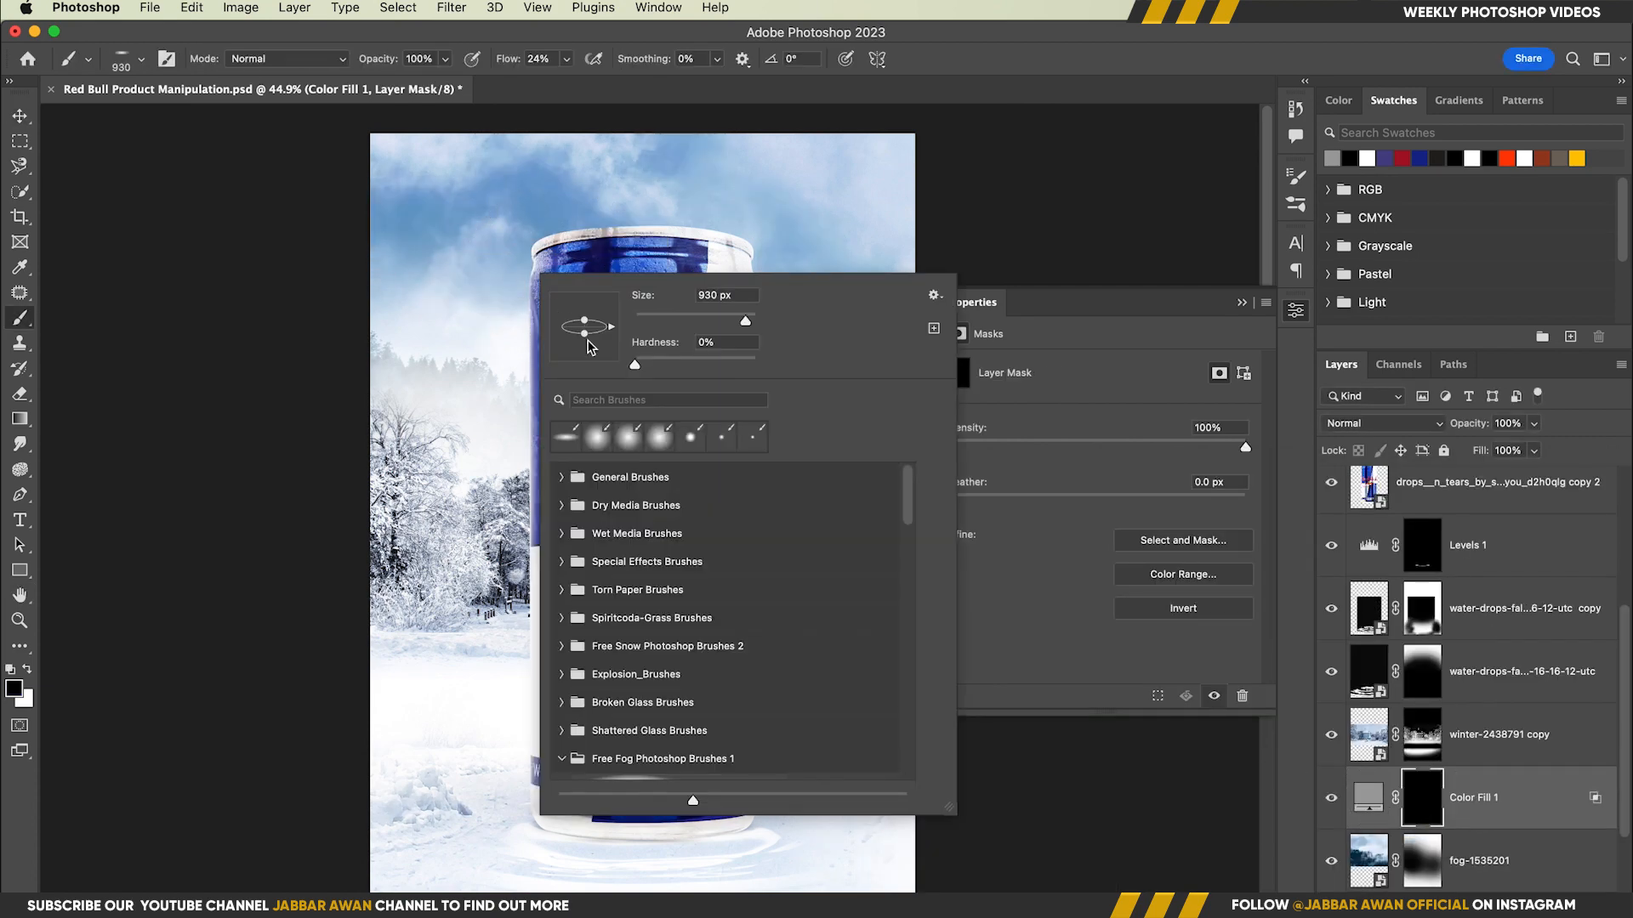
left_click(928, 91)
left_click(570, 214)
mouse_move(516, 202)
left_mouse_down()
mouse_move(794, 237)
mouse_move(489, 225)
mouse_move(633, 296)
mouse_move(766, 315)
left_mouse_up()
key("x")
scroll(709, 500, "up", 1)
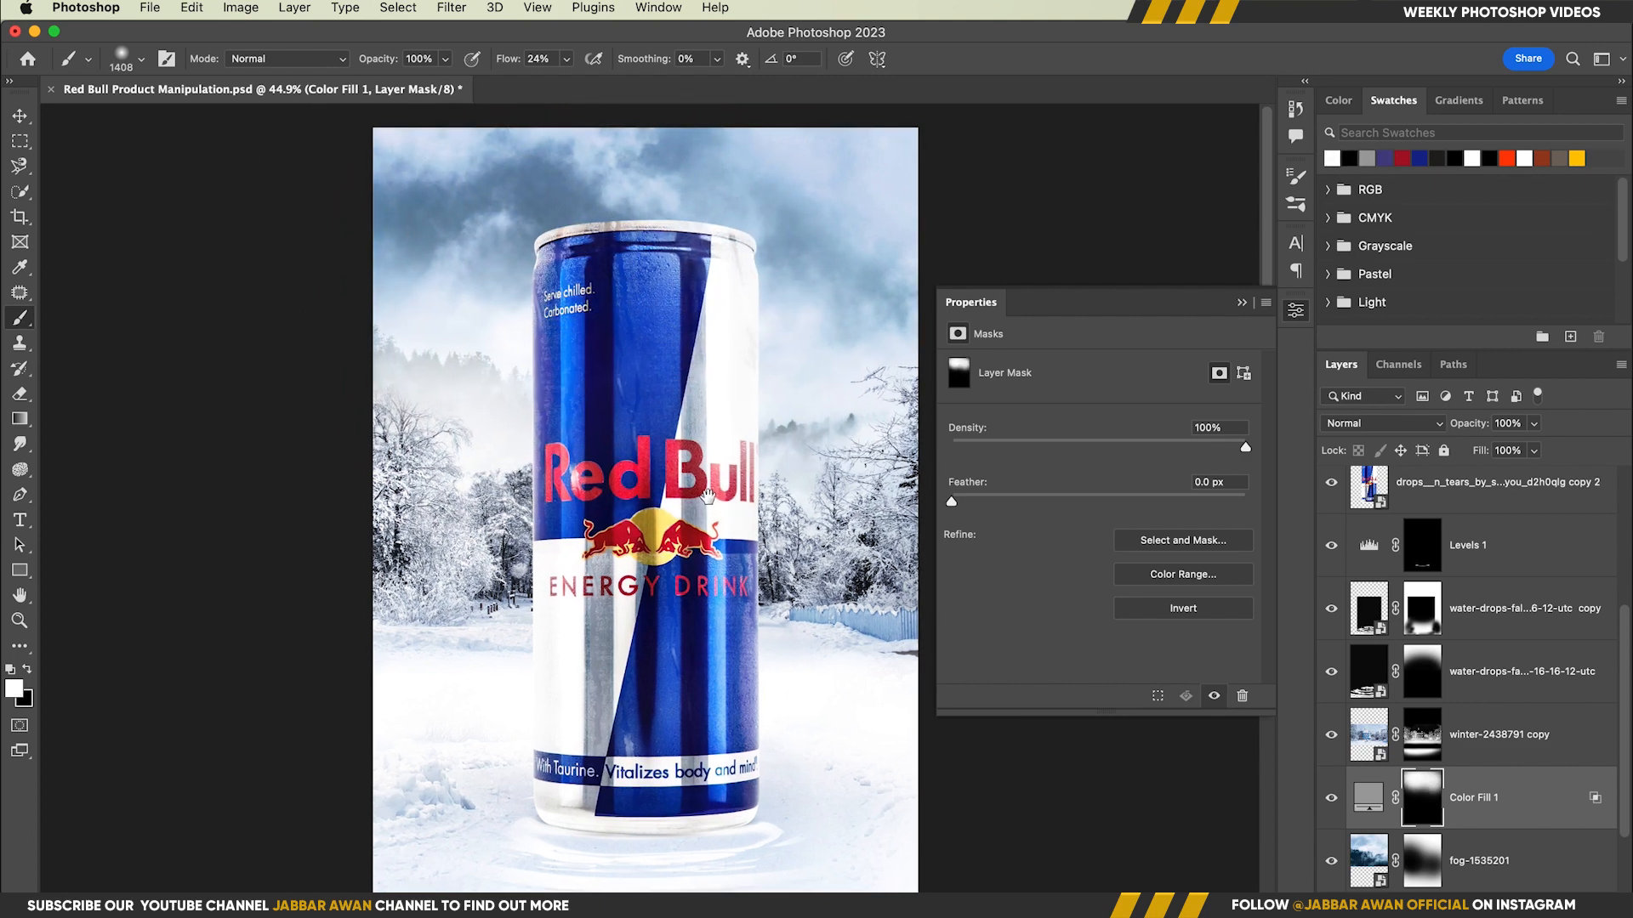
key("super+s")
Show the hidden tree-832079_1920 layer above the can.
left_click(1484, 611)
scroll(1484, 616, "up", 4)
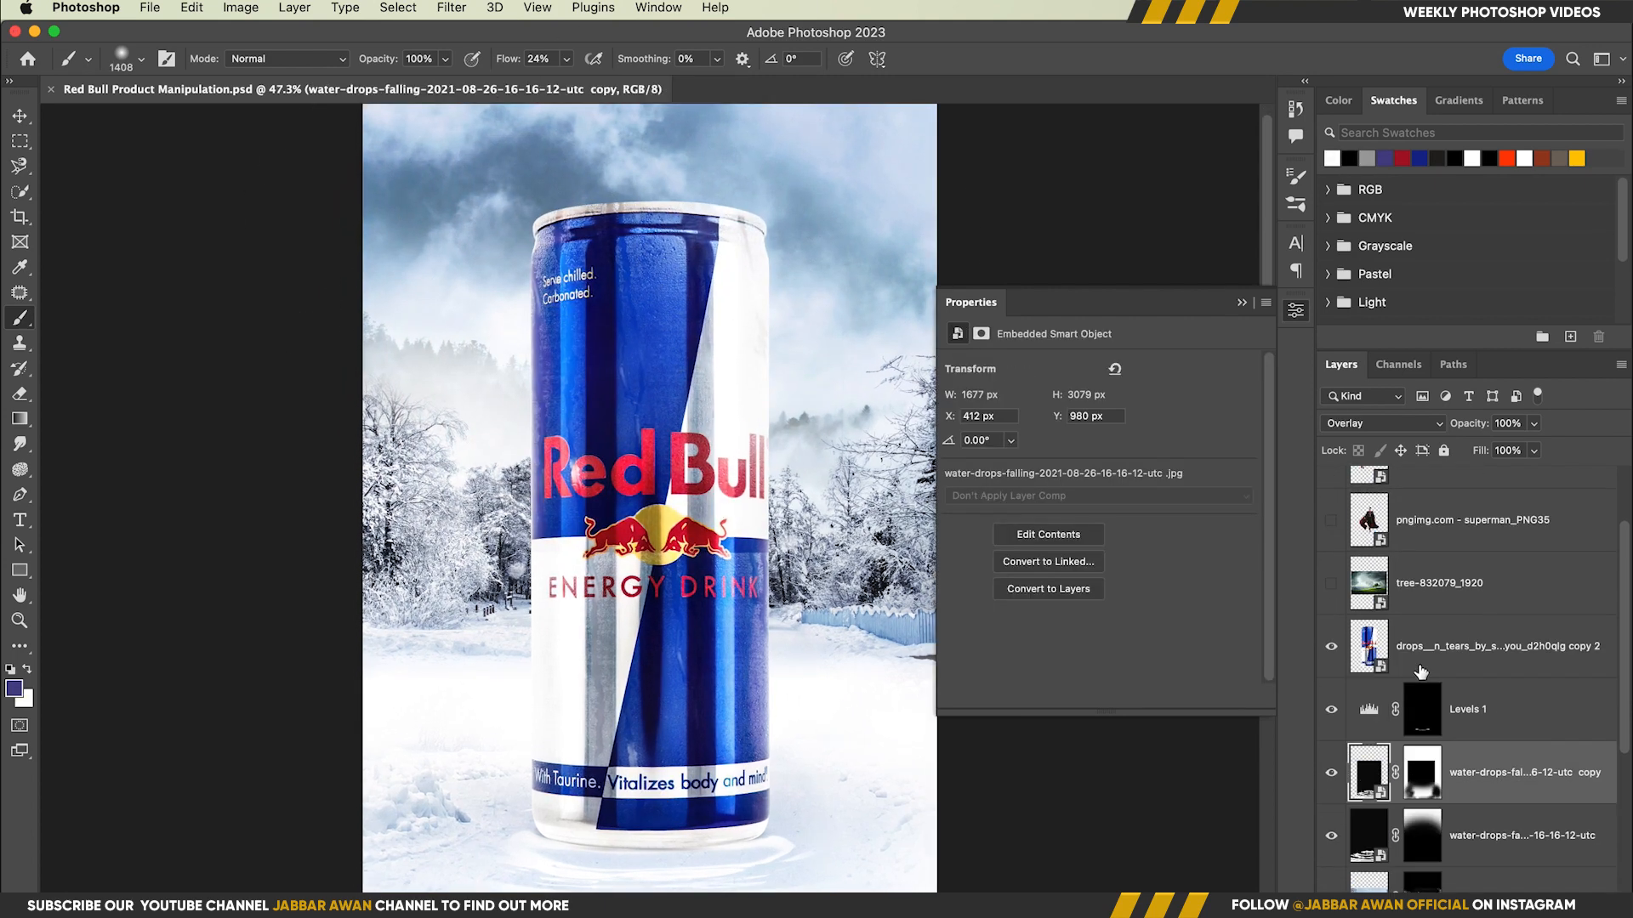
left_click(1437, 644)
key("v")
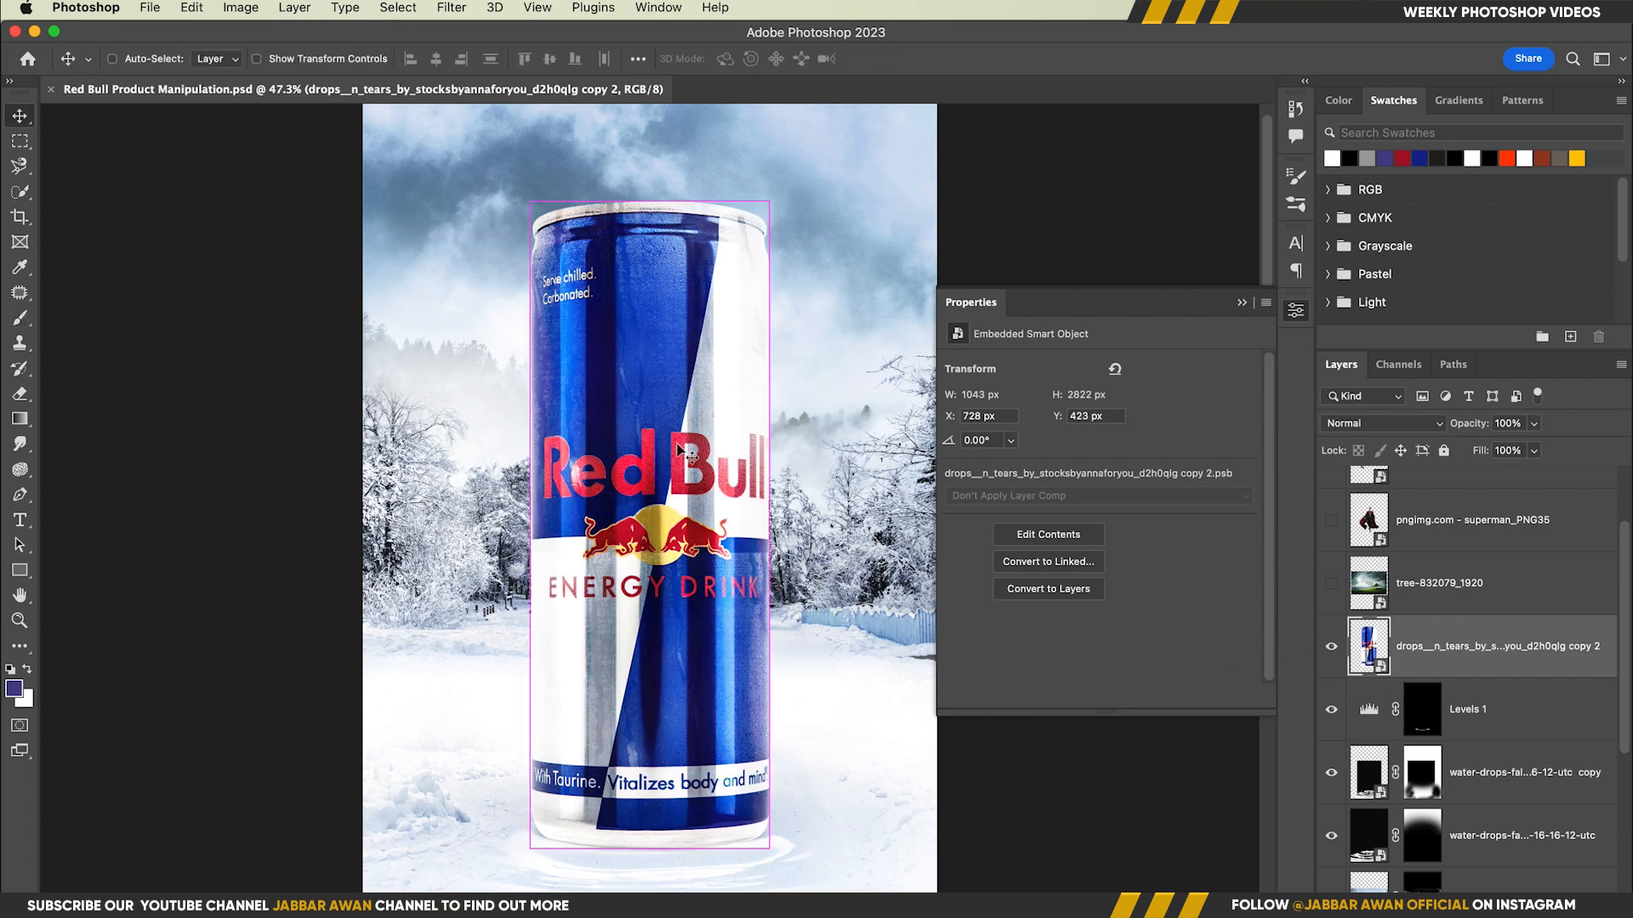
left_click(1365, 585)
left_click(1327, 585)
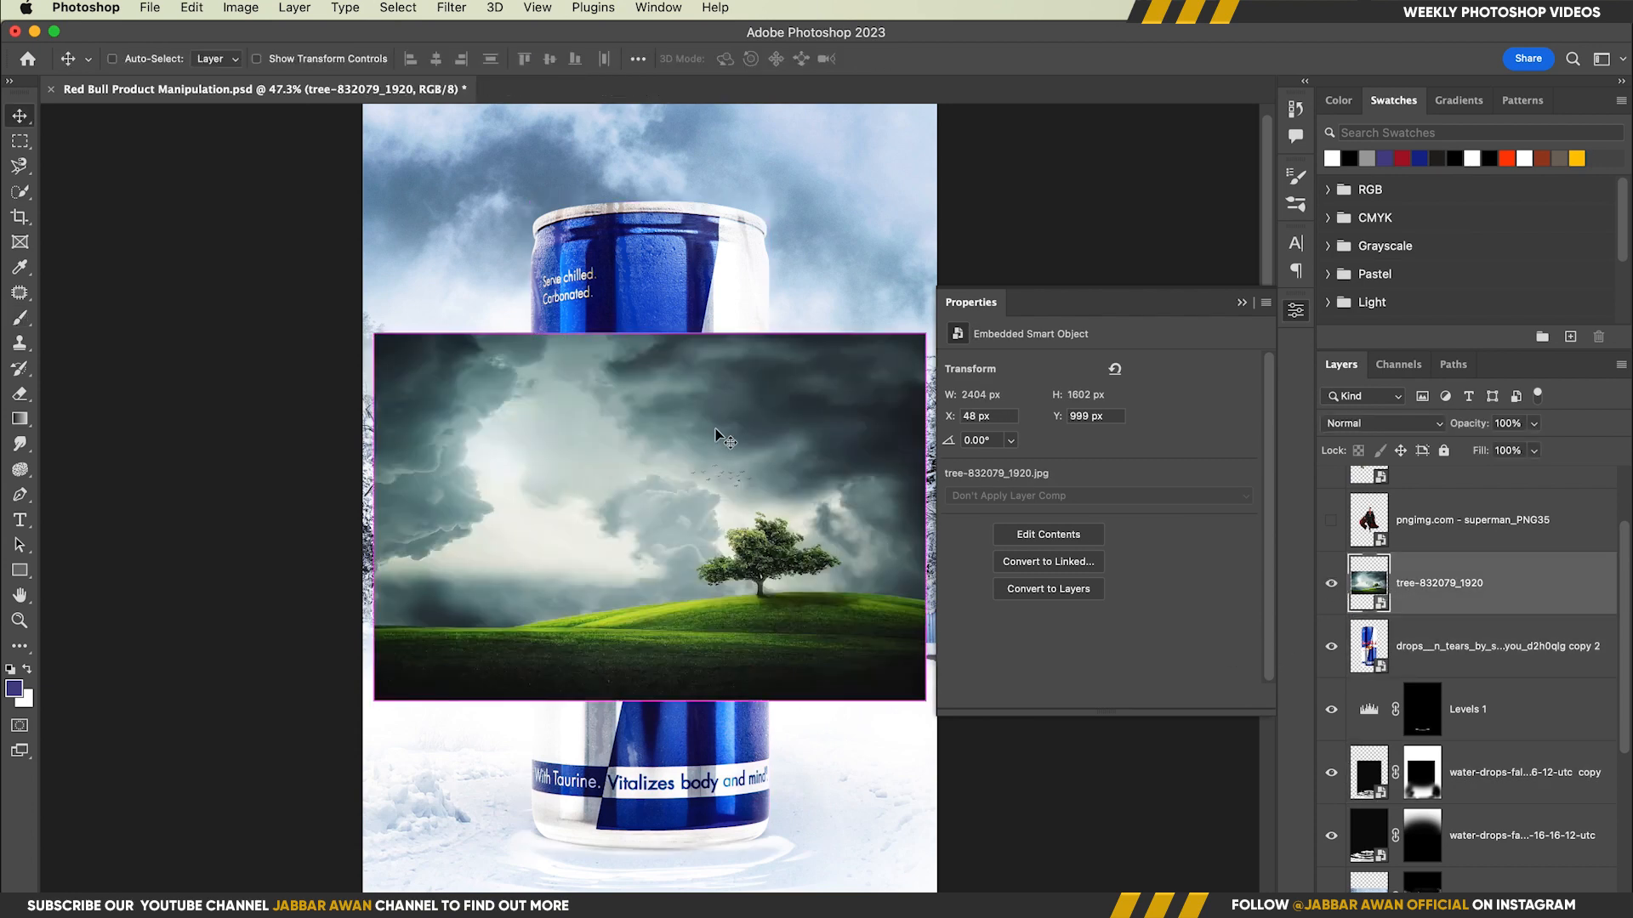
Enlarge the tree-832079_1920 image to 2641 by 1760 px and place it across the top of the canvas at X 0, Y -24 px.
key("super+t")
left_click_drag(380, 522, 303, 544)
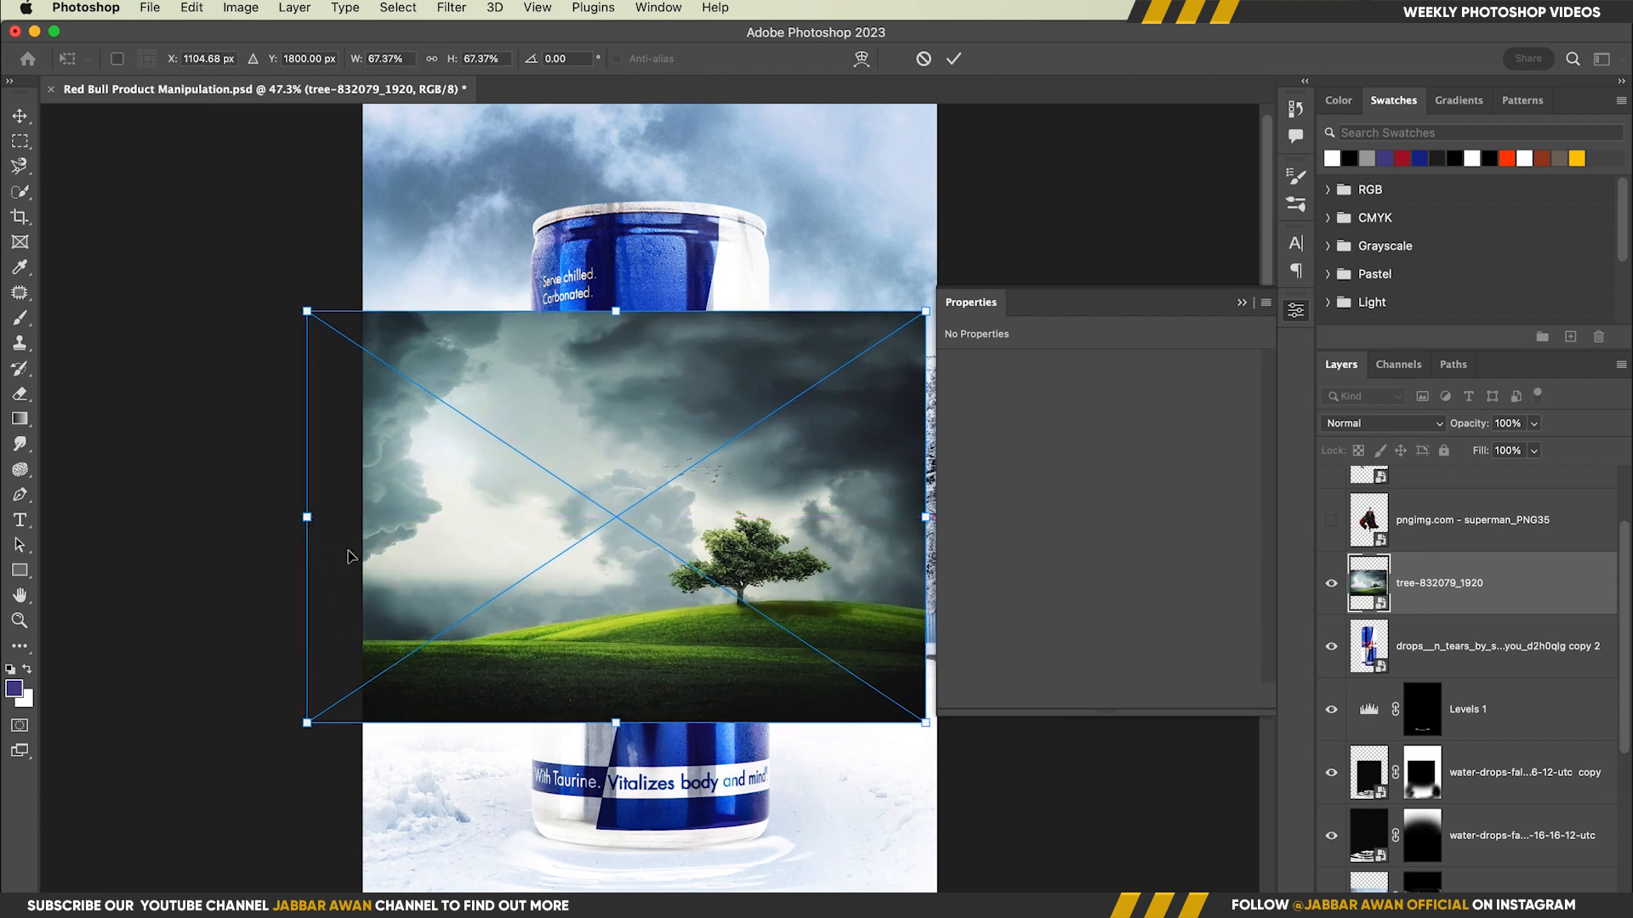
left_click_drag(519, 721, 600, 343)
left_click_drag(598, 342, 516, 408)
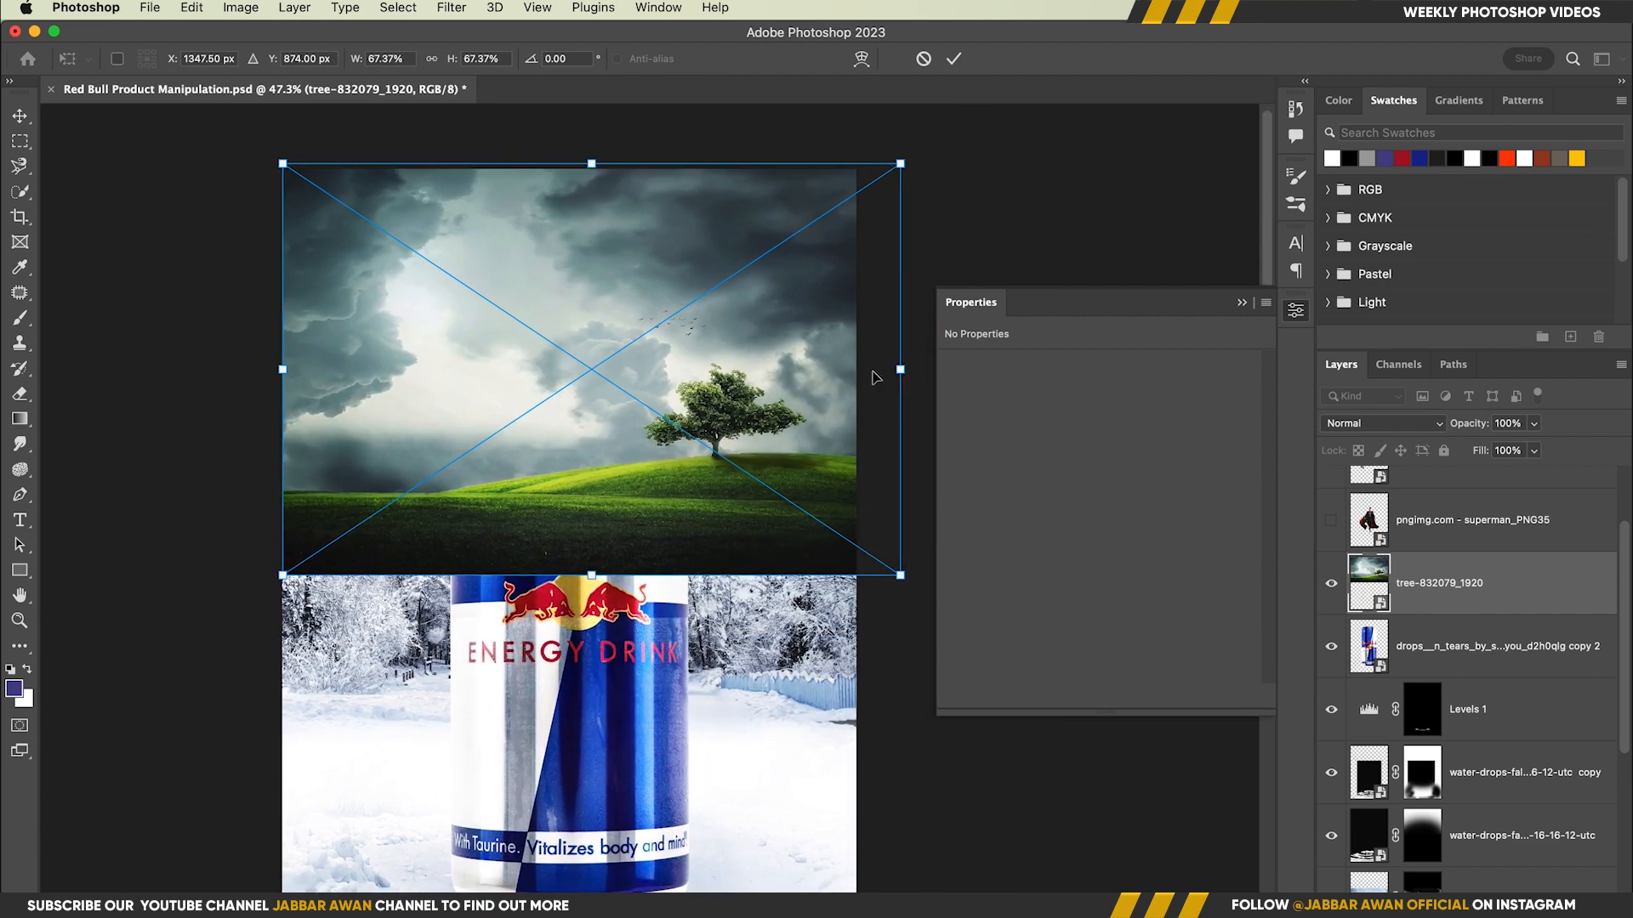
left_click_drag(893, 373, 882, 372)
left_click_drag(711, 364, 711, 355)
key("Return")
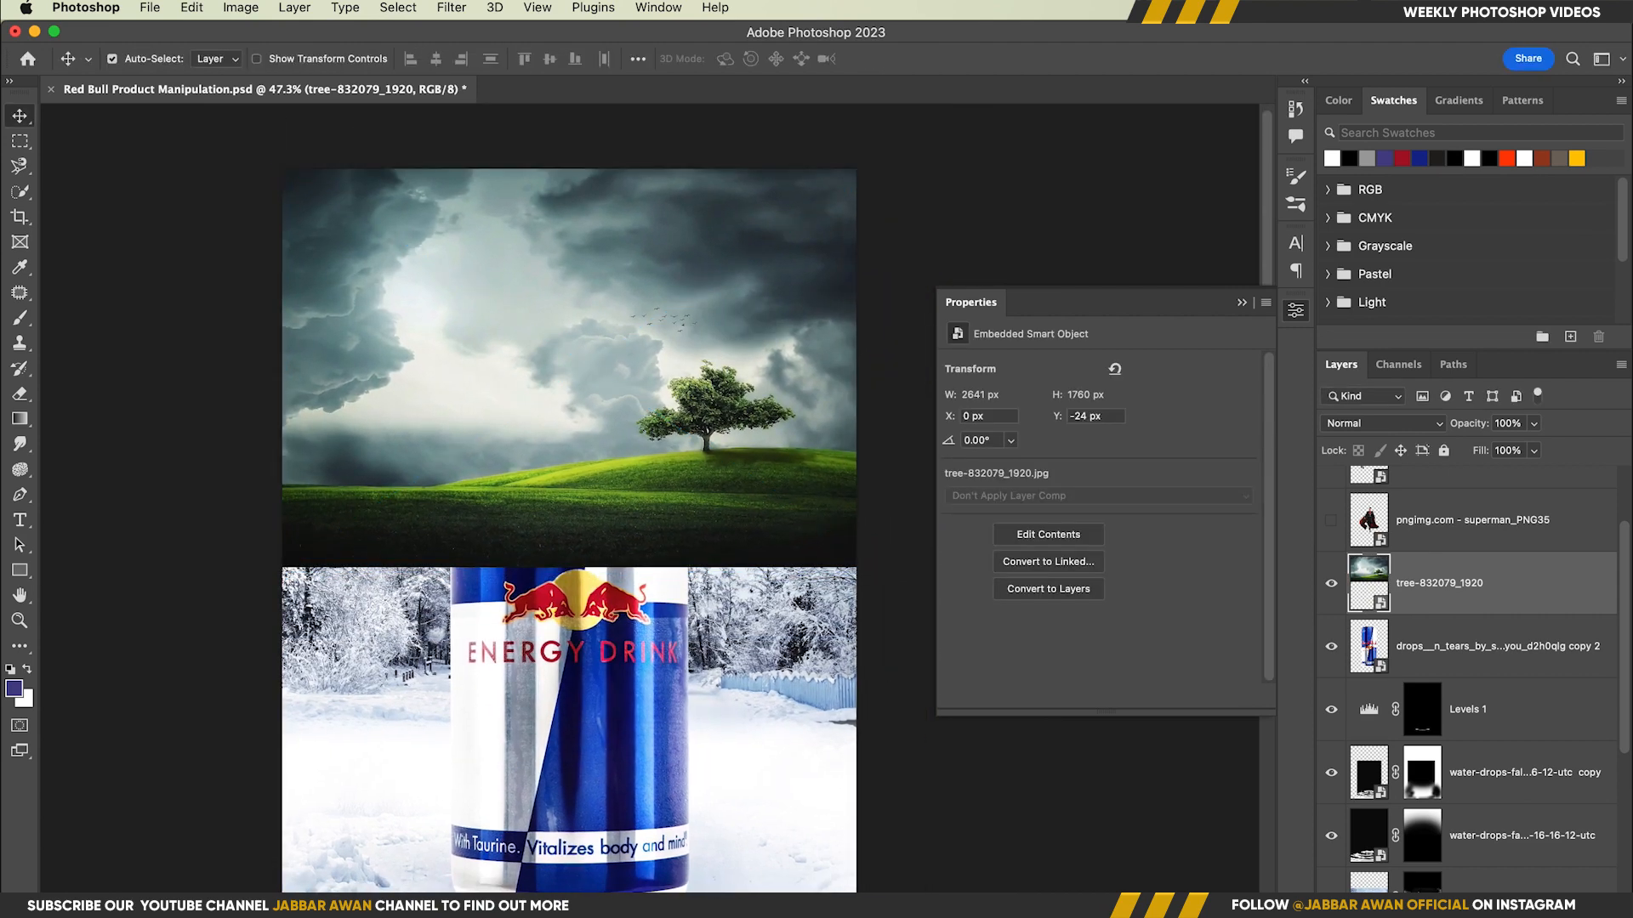
Add a black mask to the tree-832079_1920 layer and reveal its clouds at the sky's left side with a soft 968 px brush at 24% flow.
left_click(1445, 903, "alt")
key("b")
mouse_move(364, 226)
left_mouse_down()
mouse_move(281, 232)
mouse_move(281, 284)
mouse_move(348, 218)
mouse_move(291, 226)
mouse_move(346, 165)
mouse_move(391, 212)
left_mouse_up()
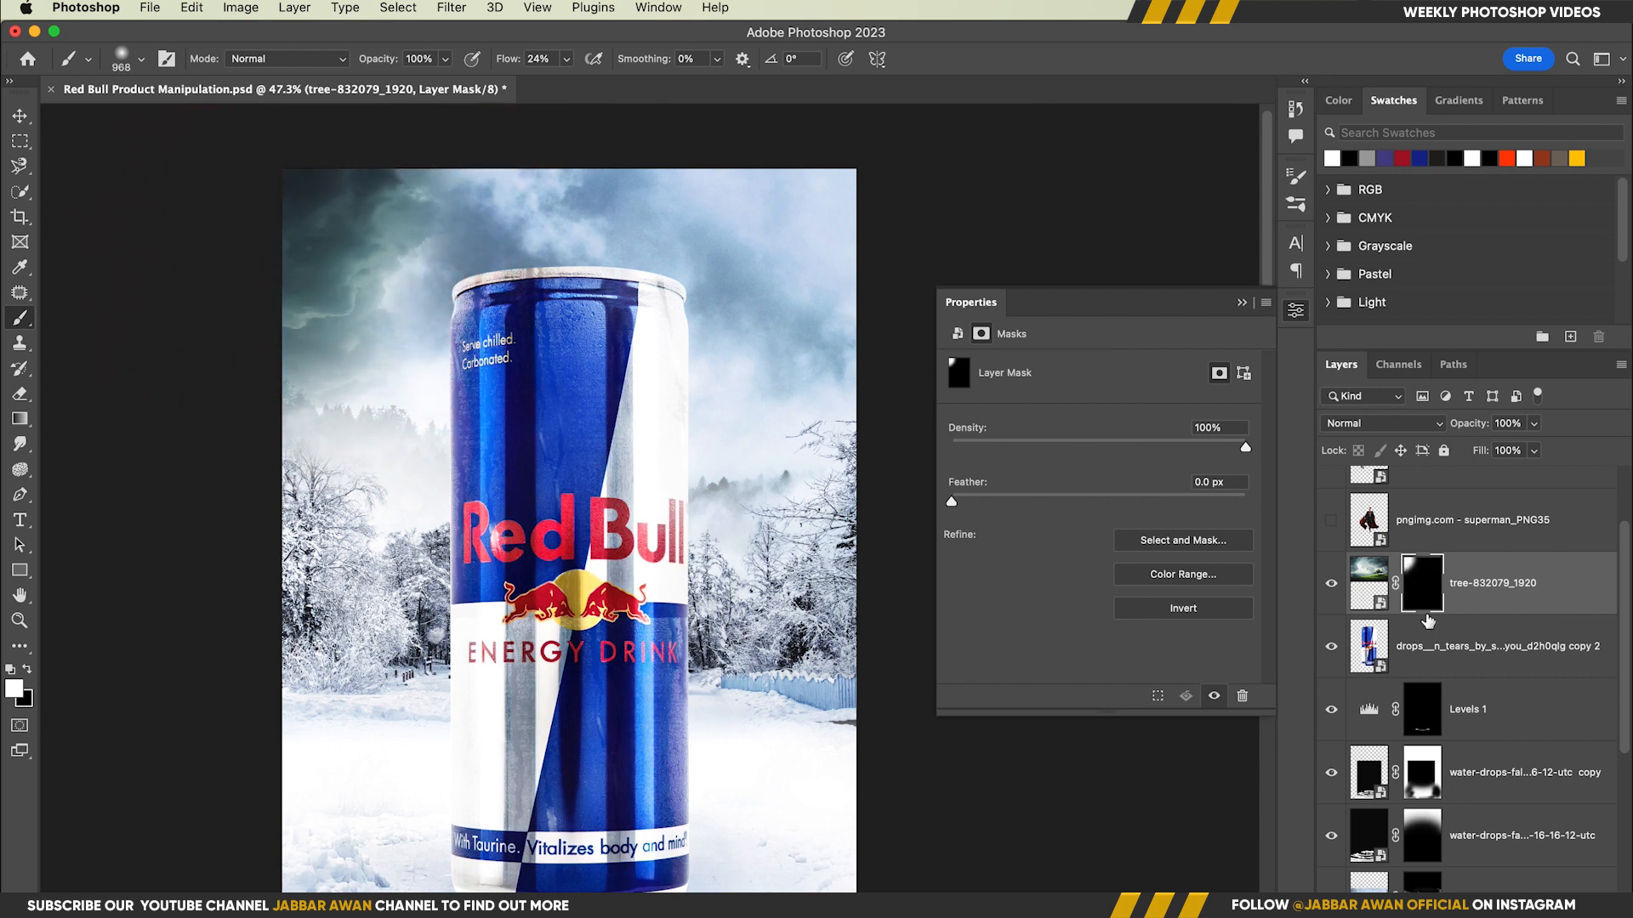
Place the tree-832079_1920 layer directly below the can and paint its mask white across the rest of the upper sky.
mouse_move(1531, 578)
left_mouse_down()
mouse_move(1553, 746)
mouse_move(1552, 676)
left_mouse_up()
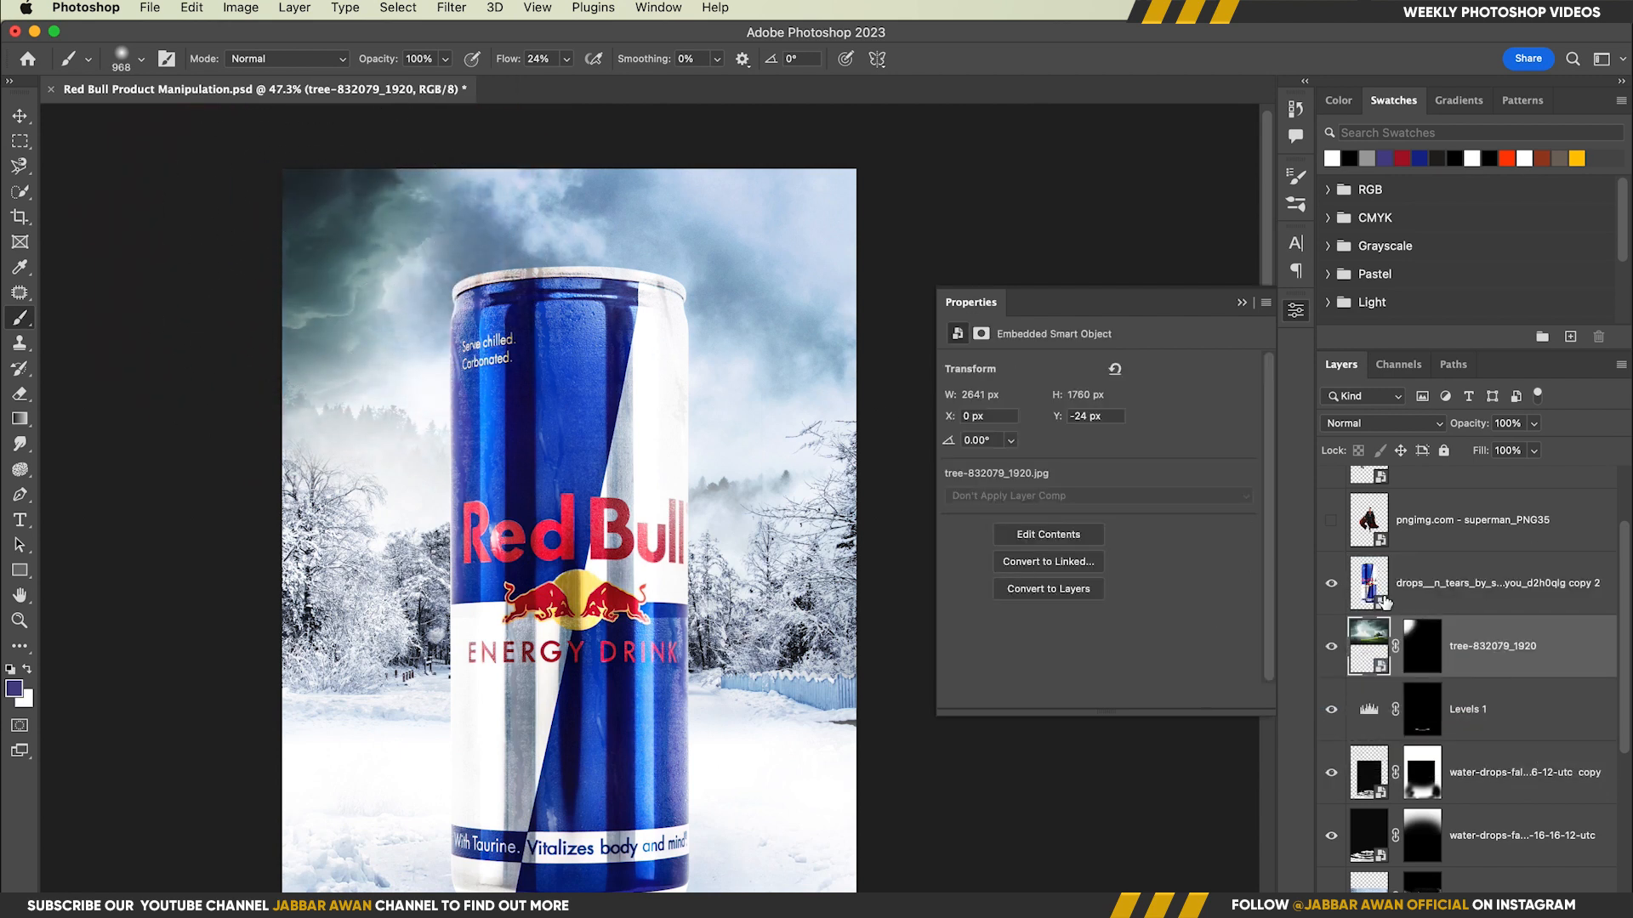
left_click(1419, 639)
mouse_move(850, 201)
left_mouse_down()
mouse_move(689, 135)
mouse_move(877, 289)
mouse_move(874, 312)
mouse_move(643, 141)
left_mouse_up()
left_click_drag(864, 273, 876, 346)
key("super+space")
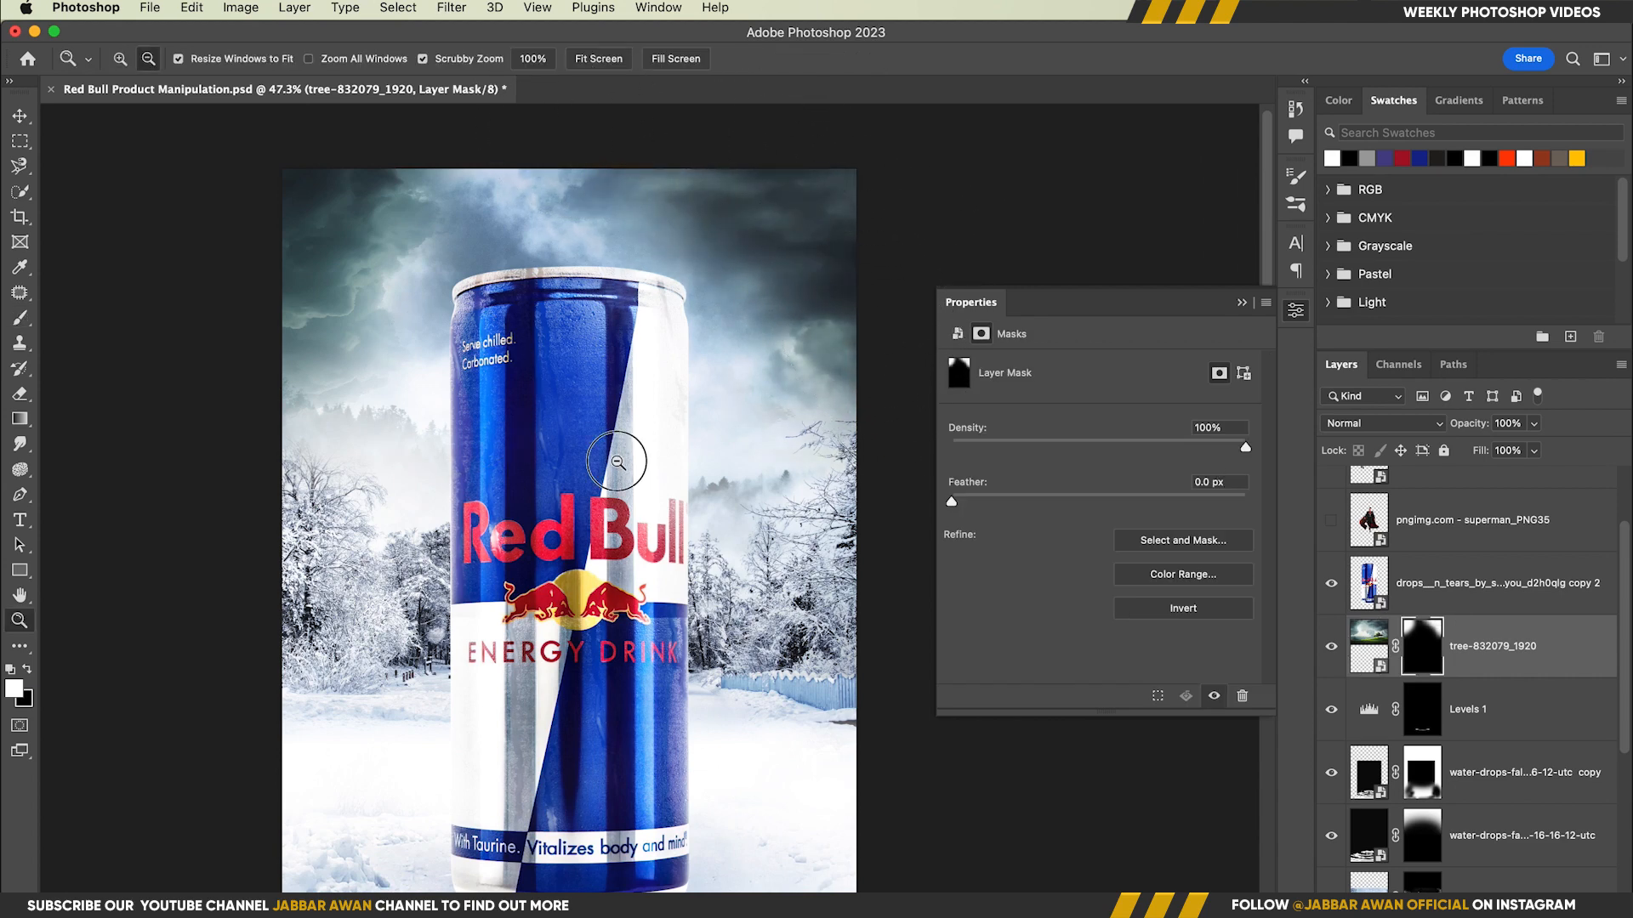
left_click_drag(620, 460, 593, 459)
Clip a Color Balance adjustment to the tree-832079_1920 layer and shift its shadows to +4 red, -4 magenta, +17 blue.
left_click(1368, 646)
left_click(1471, 901)
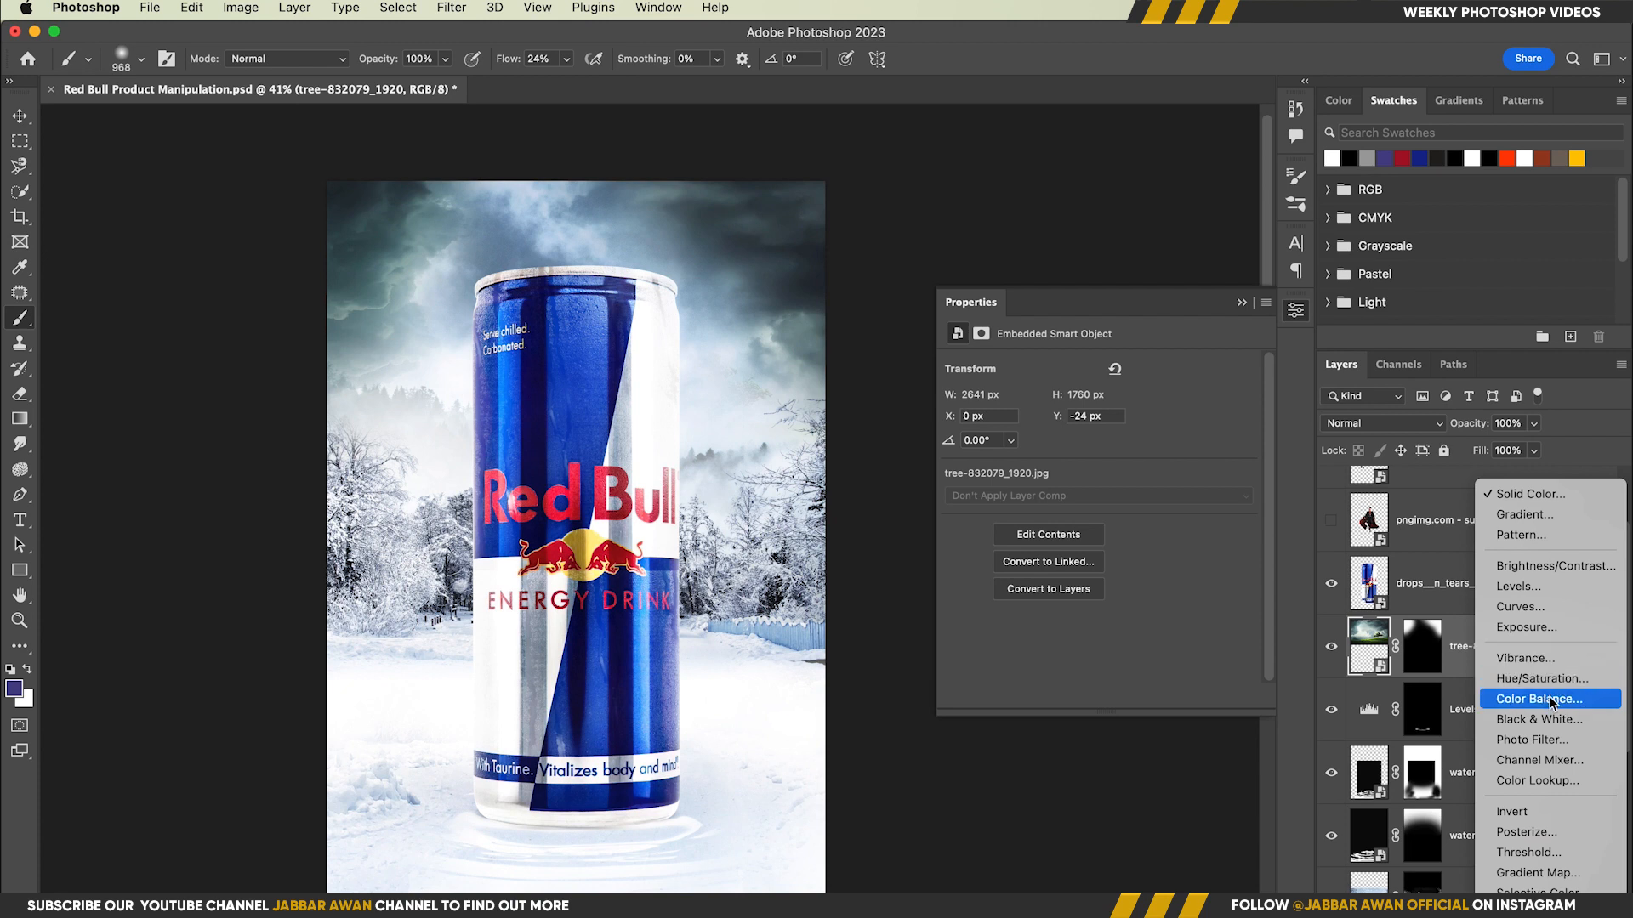
left_click(1531, 691)
left_click(1131, 698)
left_click(1101, 367)
left_click(1003, 344)
left_click_drag(1073, 411, 1054, 415)
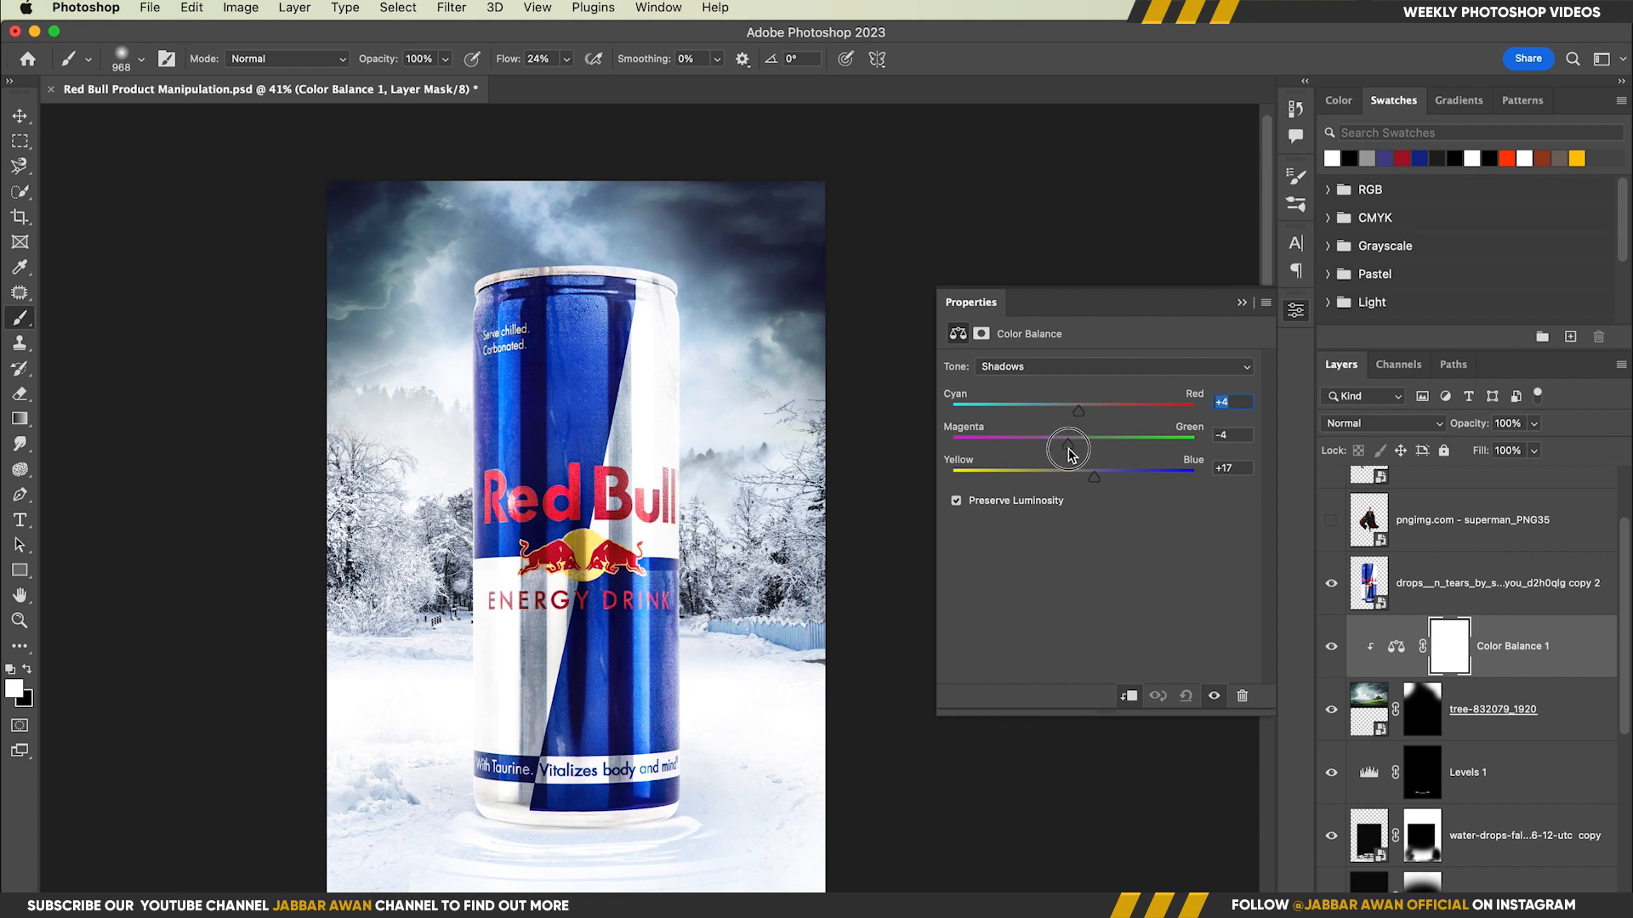
Refine the Color Balance midtones to -6 magenta and +9 blue, and its shadows to +1, 0, +8.
left_click(1397, 648)
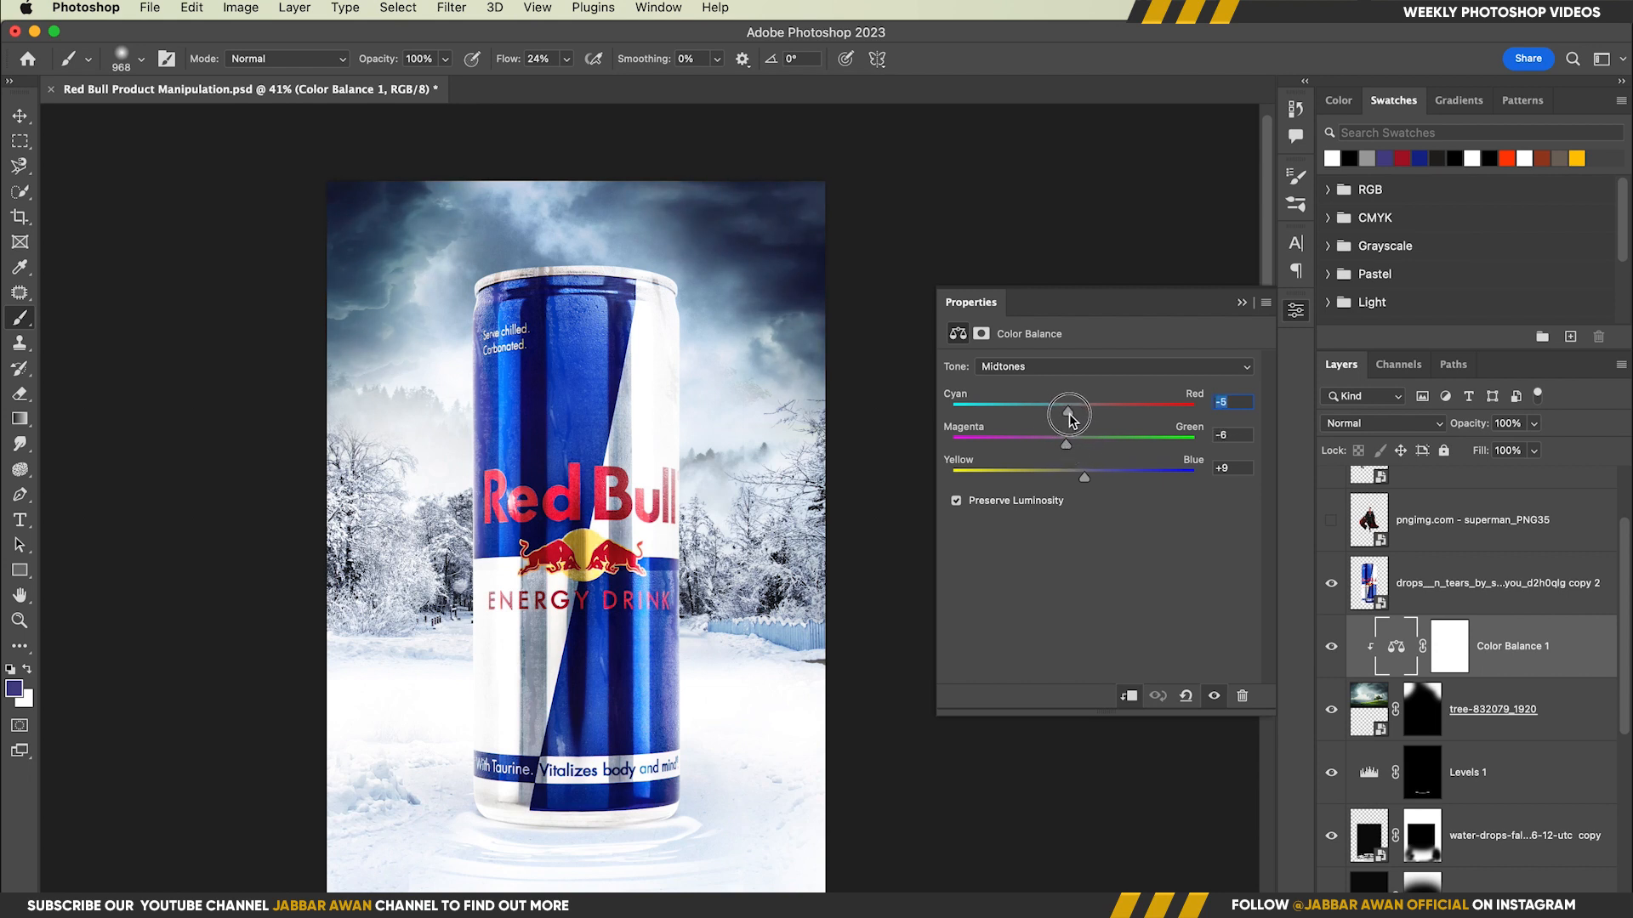
left_click(1054, 366)
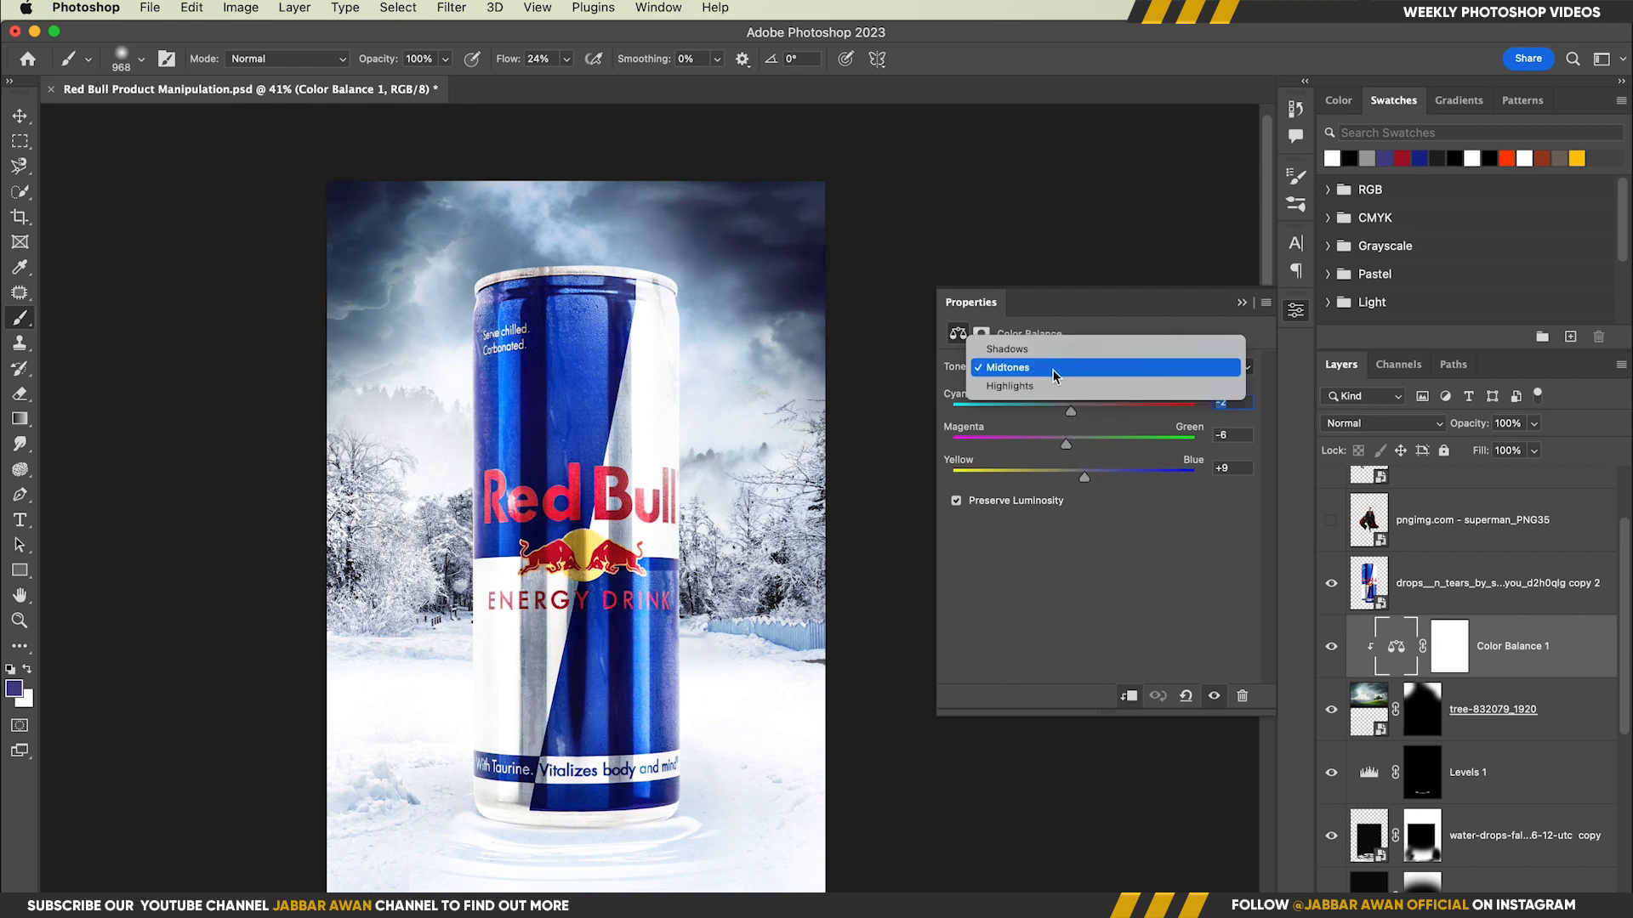
left_click(1021, 348)
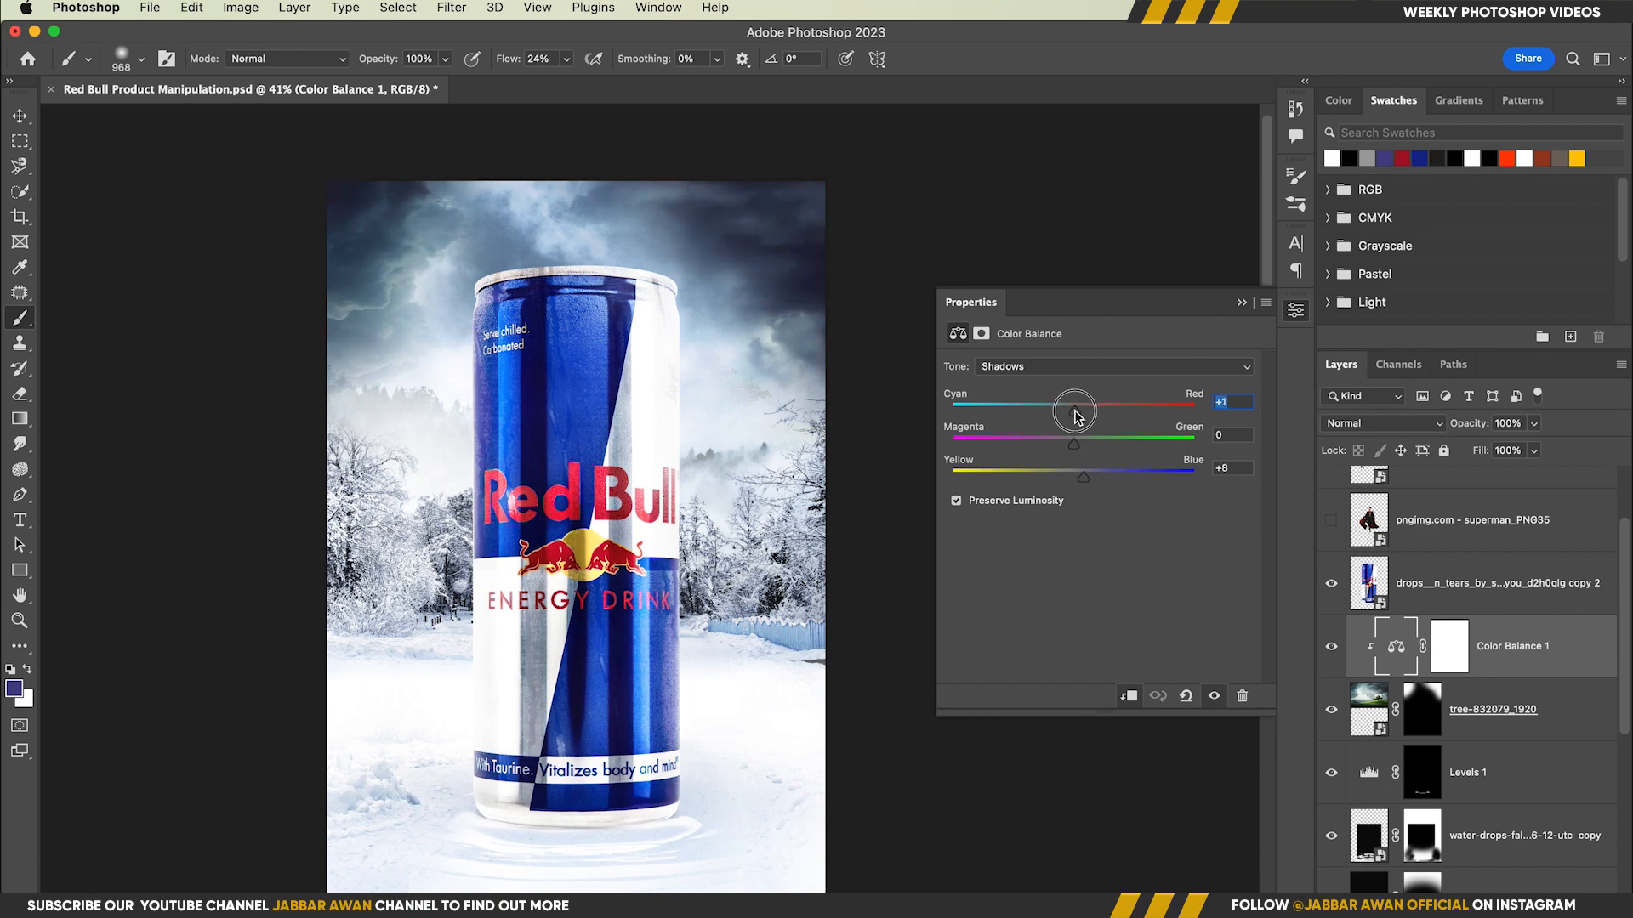
left_click(1242, 302)
scroll(1010, 445, "up", 2)
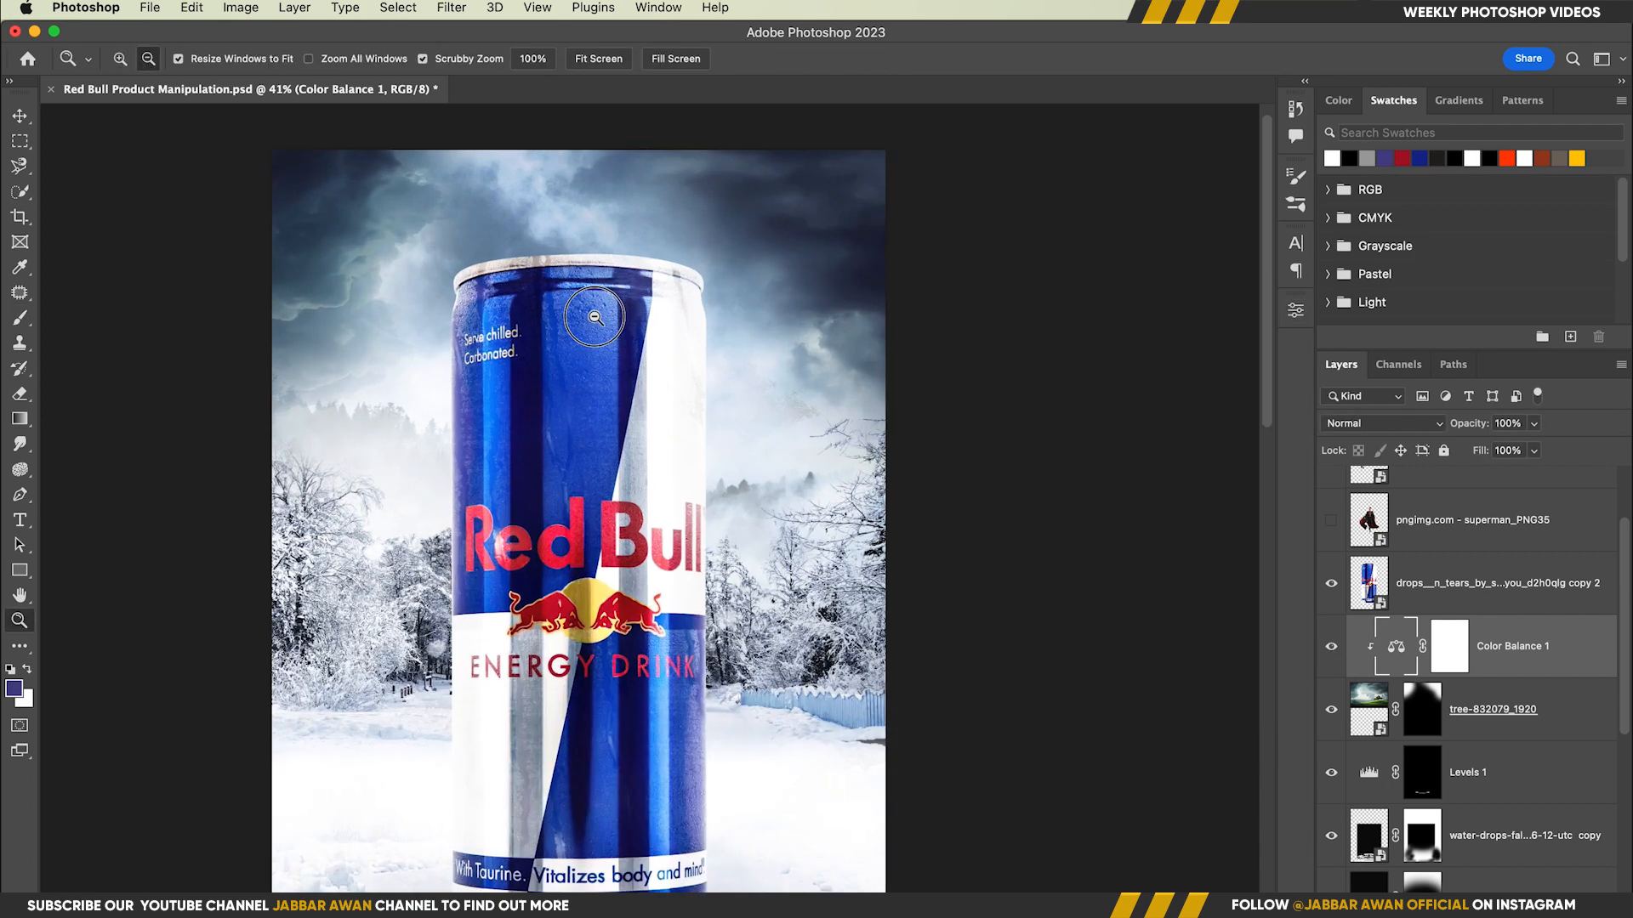
Save the document and convert the can layer to a smart object so its transform box fits the can.
left_click(1481, 584)
key("v")
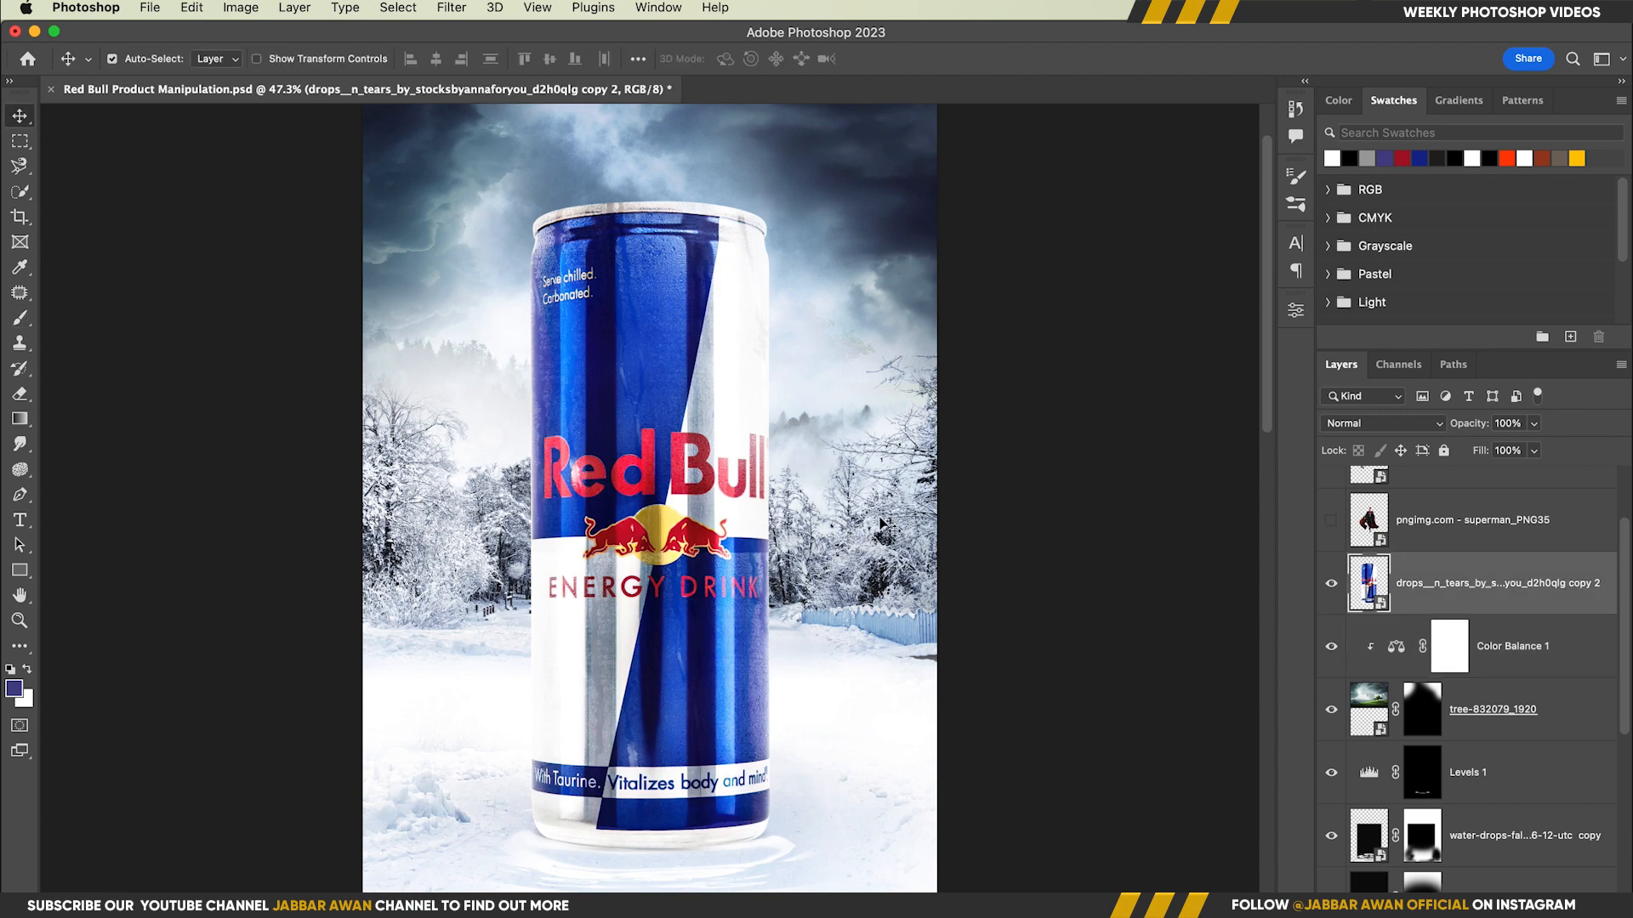
key("super+s")
key("super+t")
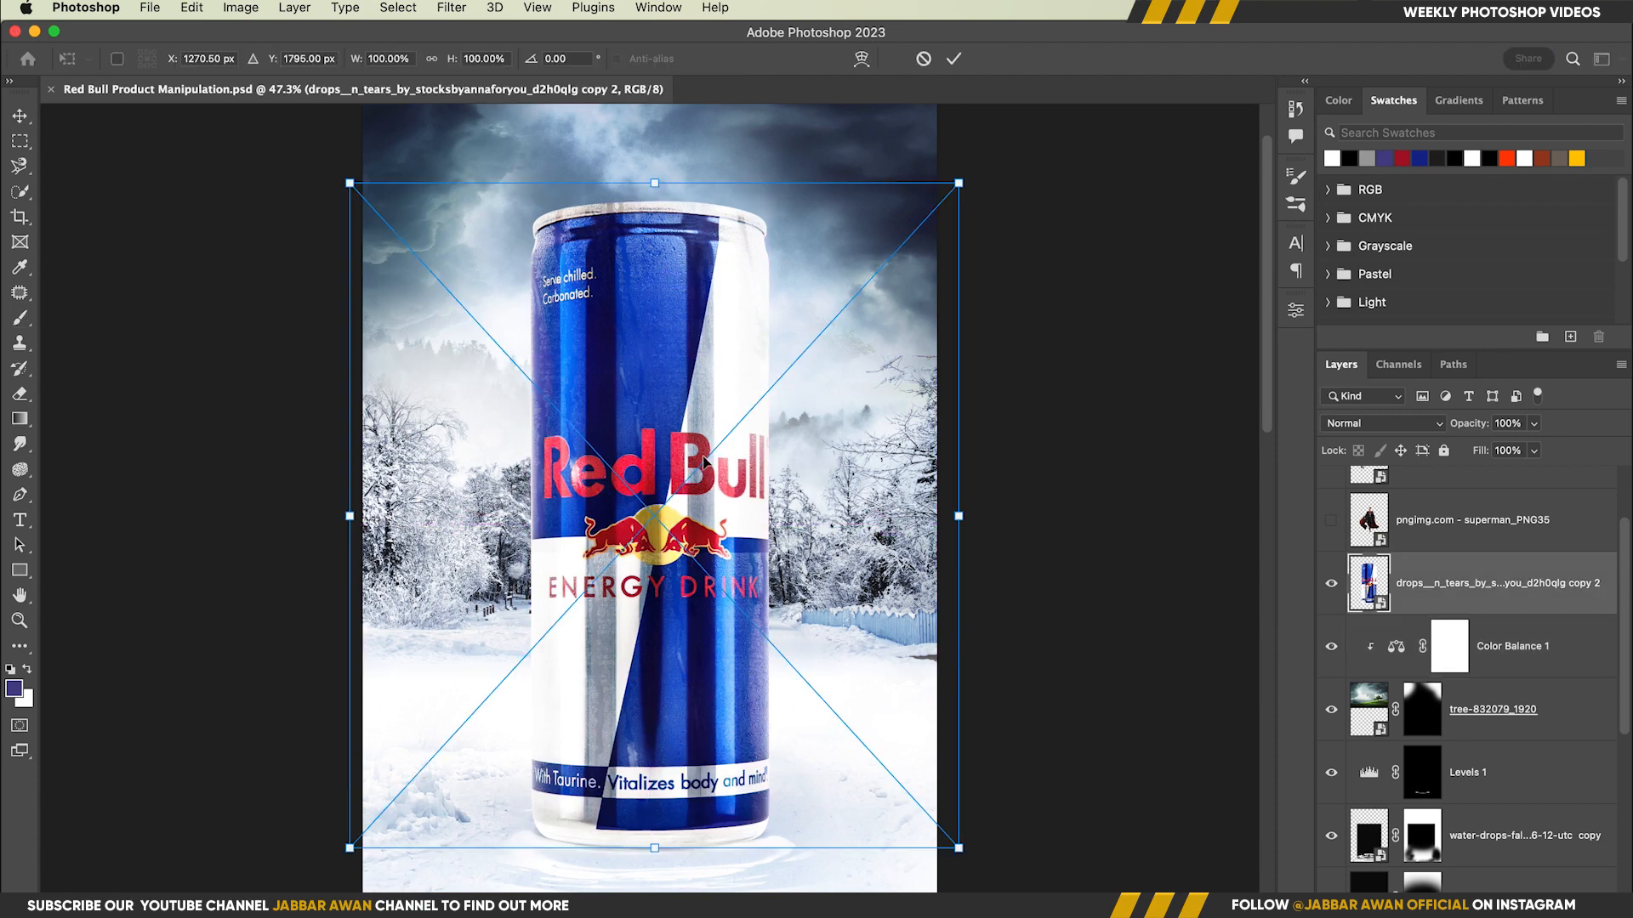
left_click(926, 60)
right_click(1467, 564)
left_click(1338, 813)
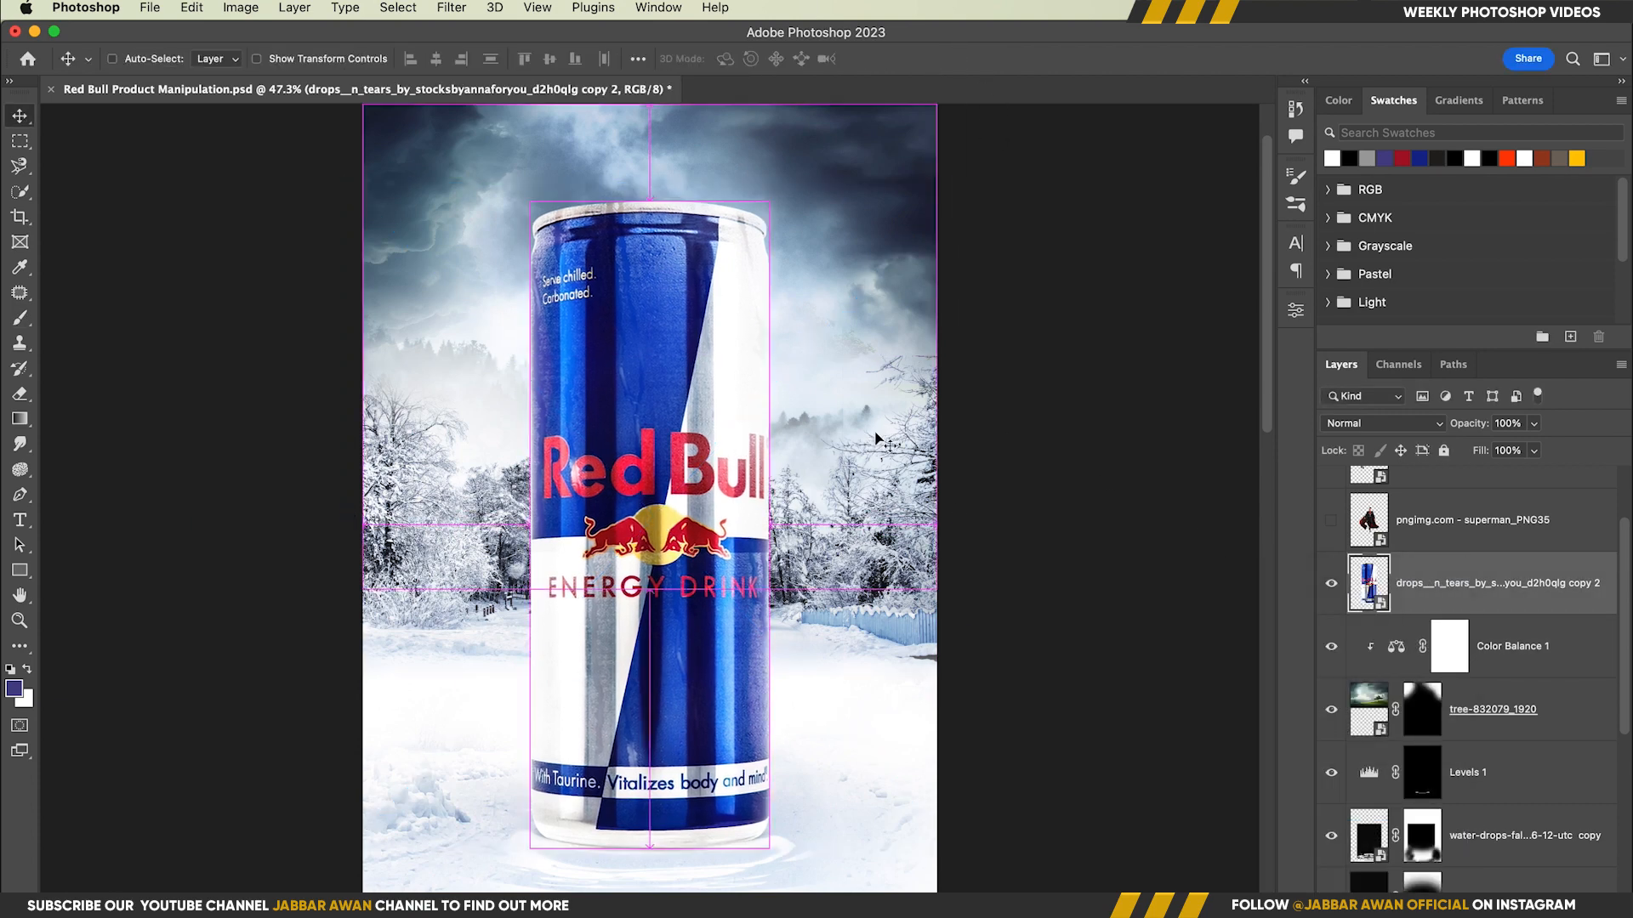
Warp the can so both upper sides bulge outward and the lower sides taper inward like a glass.
key("super+t")
left_click(861, 59)
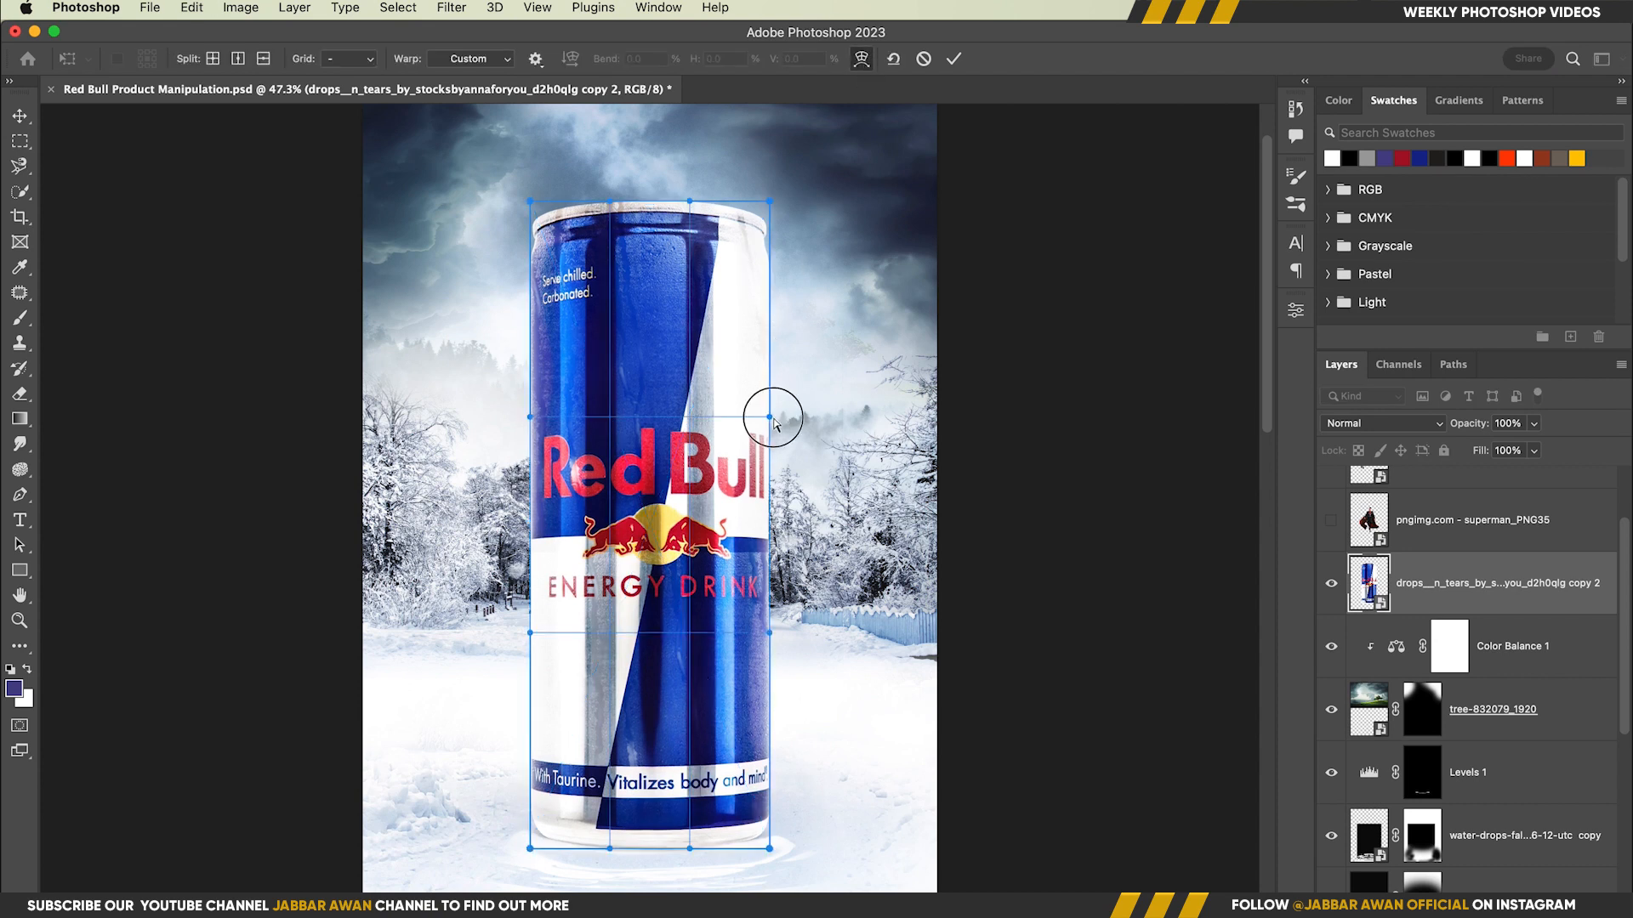
left_click_drag(770, 417, 861, 420)
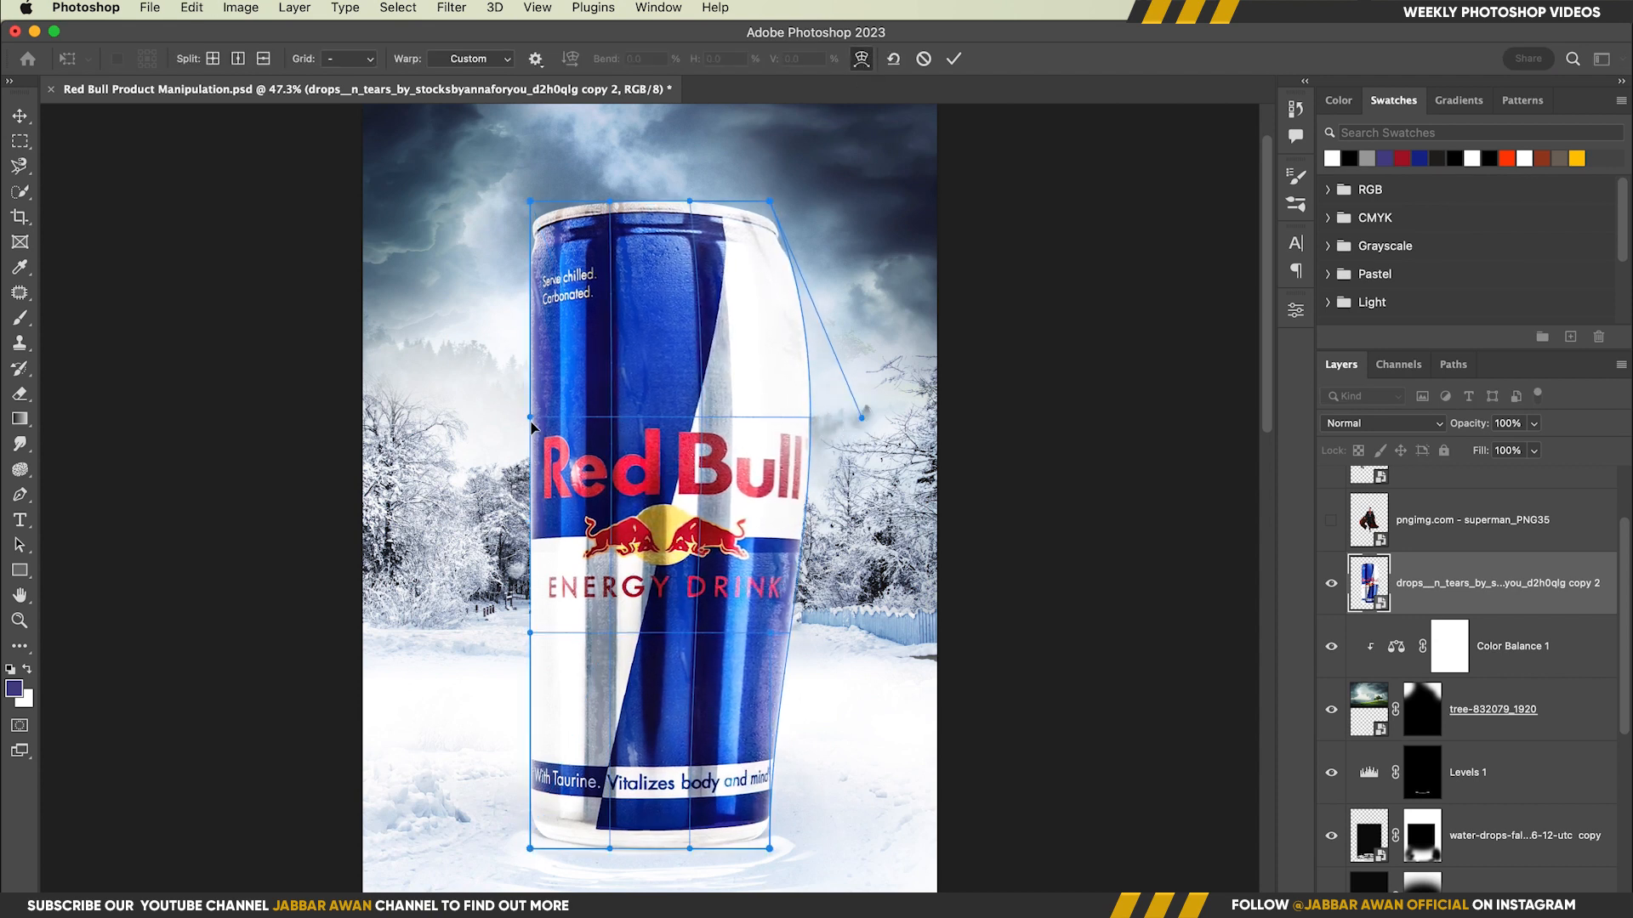
left_click_drag(532, 423, 455, 421)
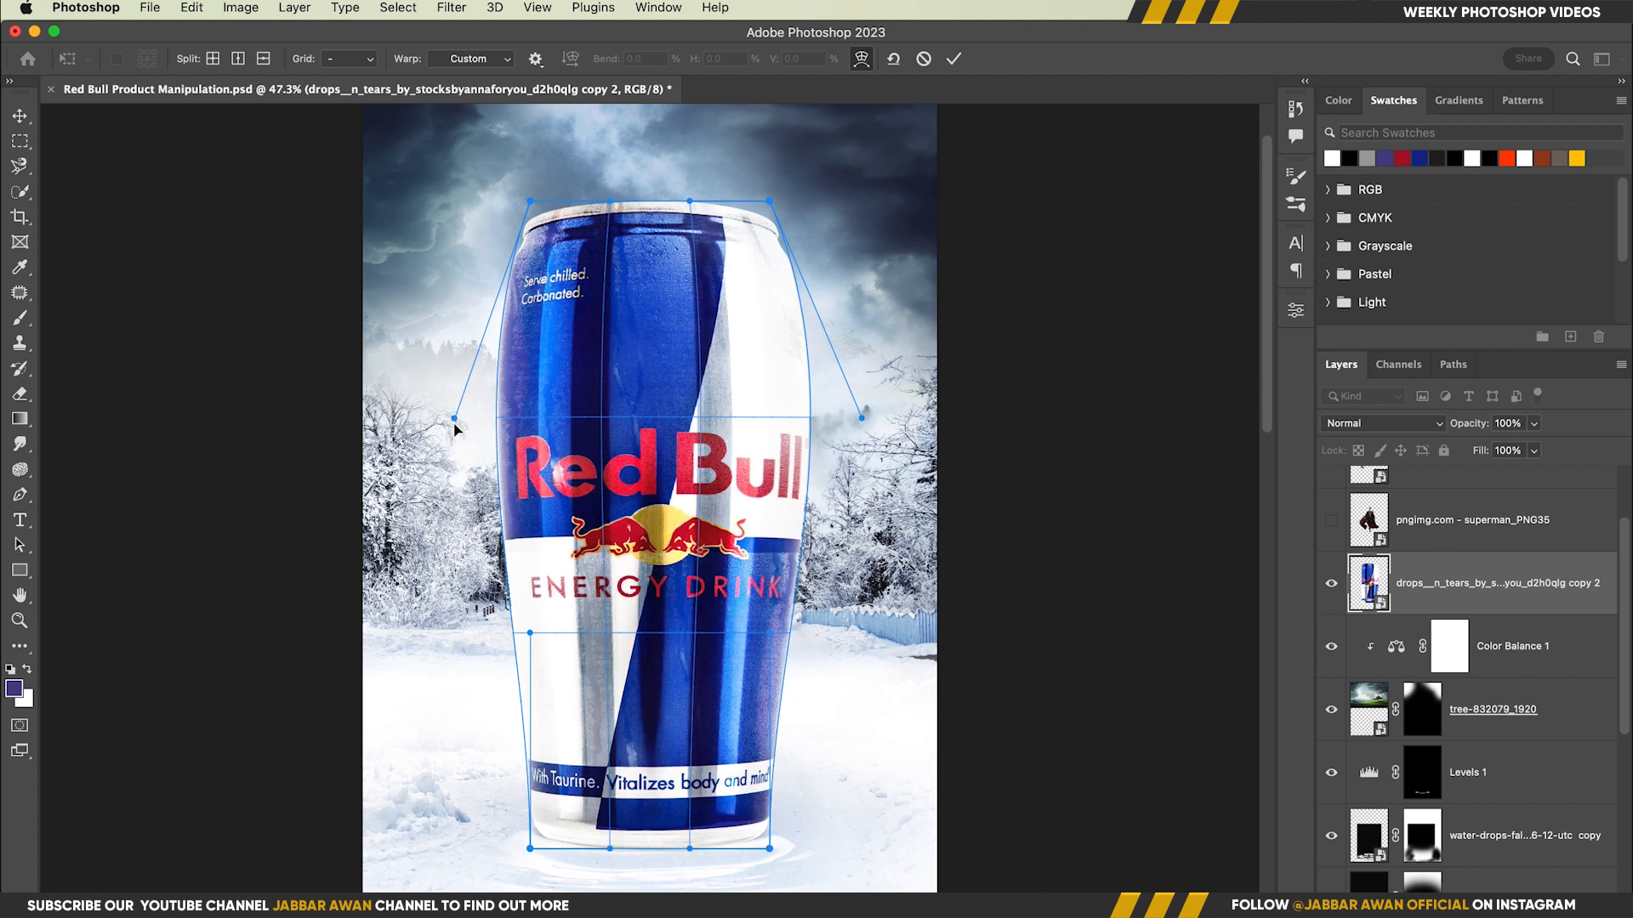
left_click_drag(531, 639, 563, 639)
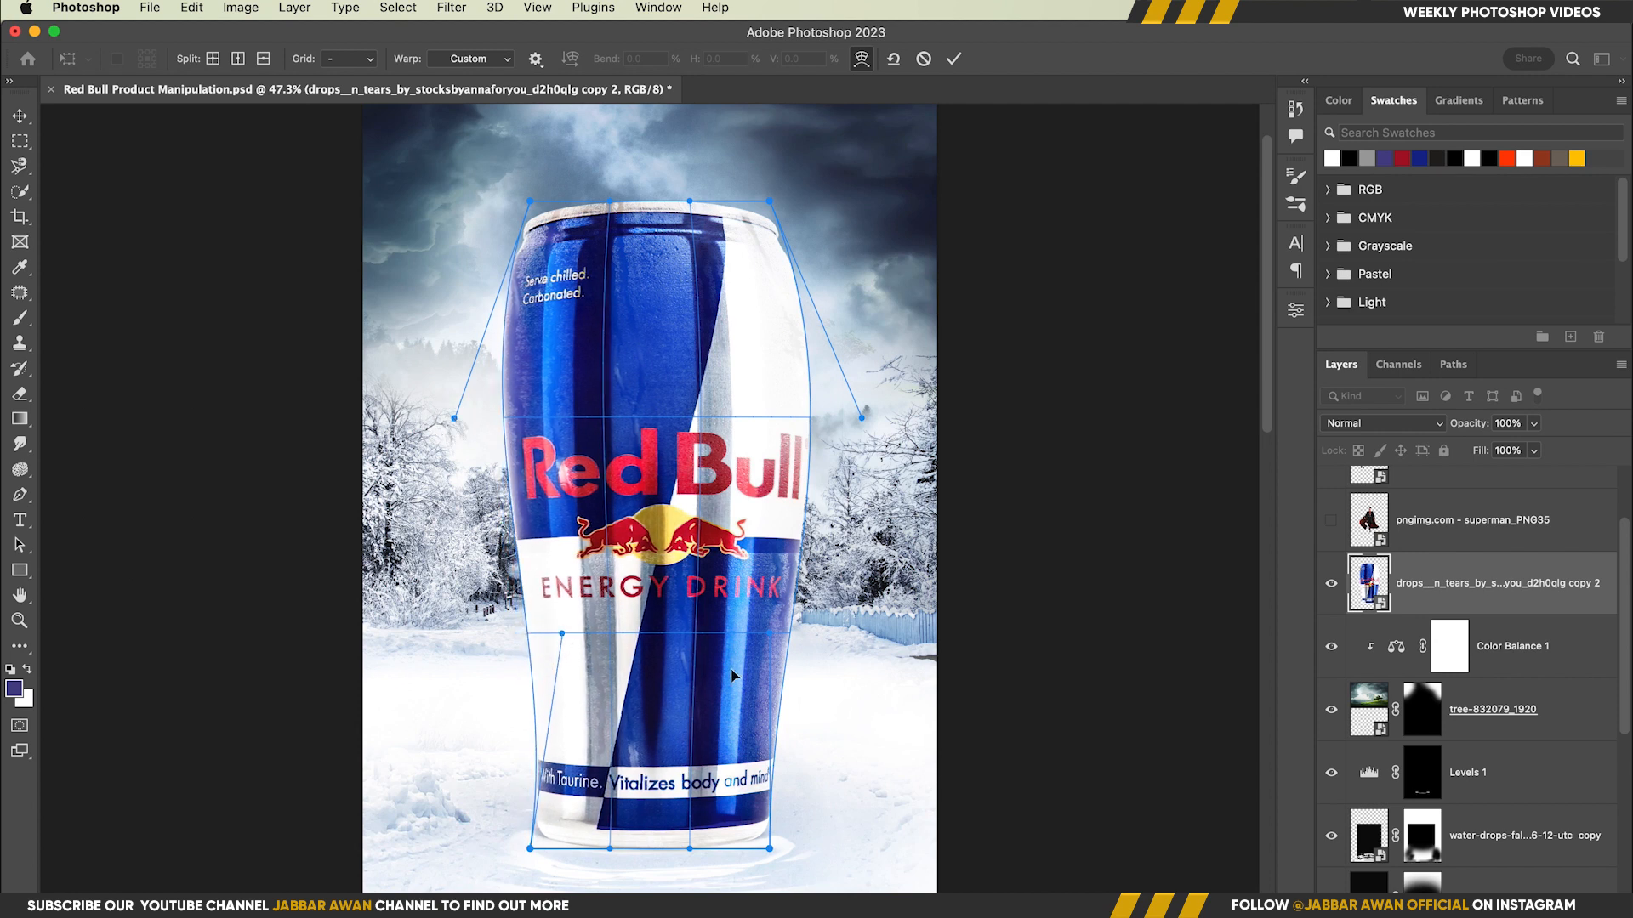
left_click_drag(770, 638, 731, 638)
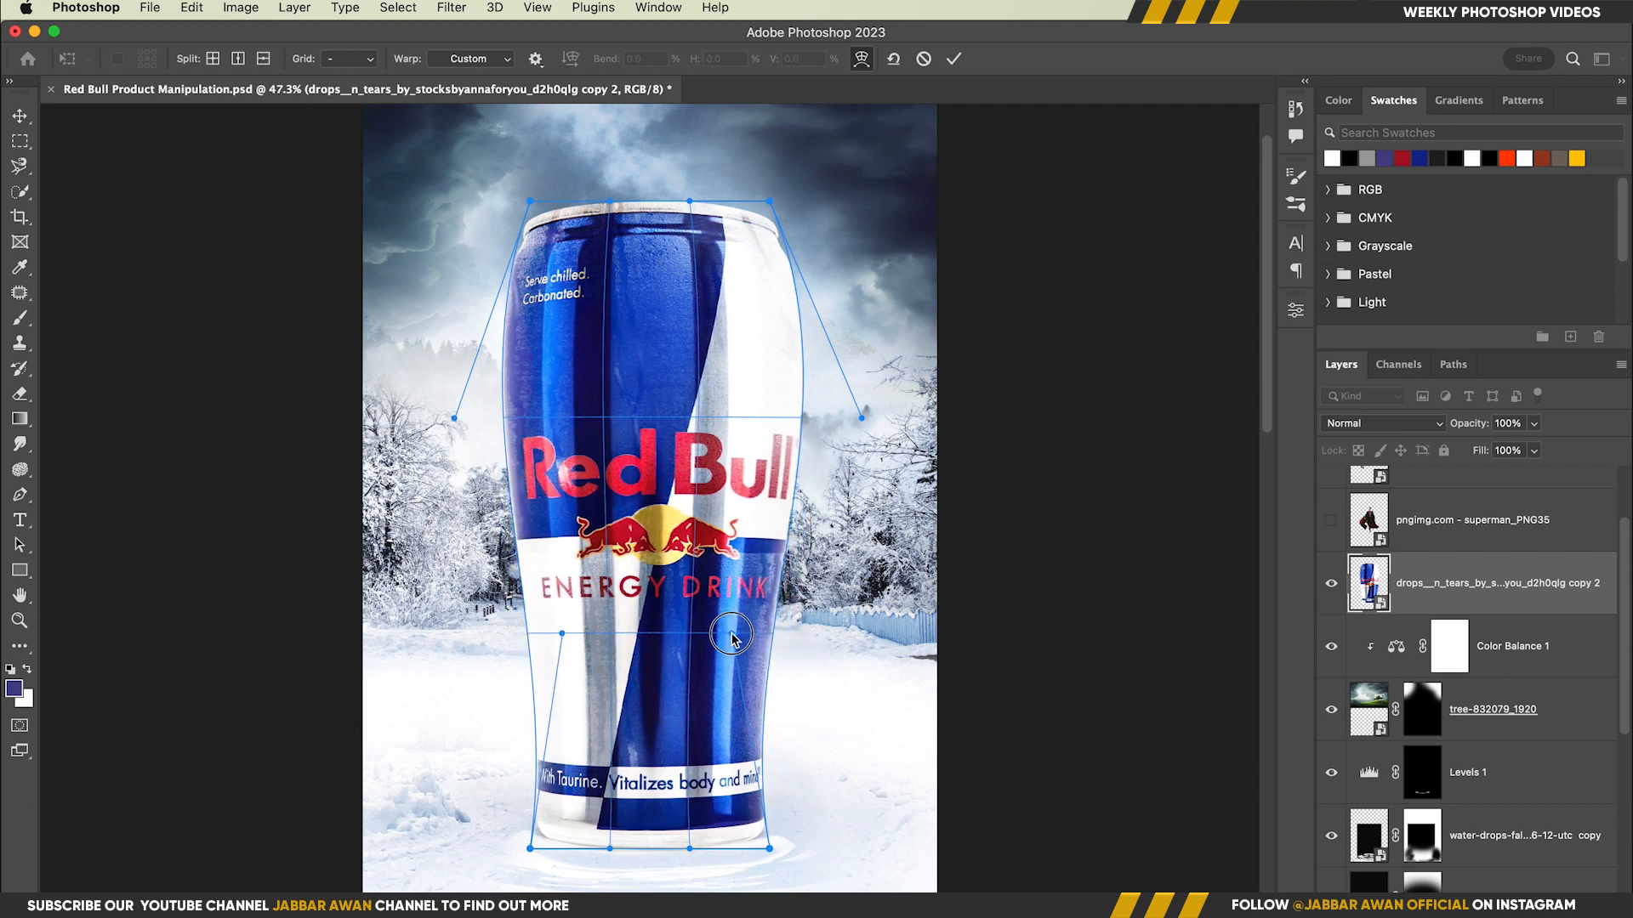
left_click_drag(861, 420, 874, 416)
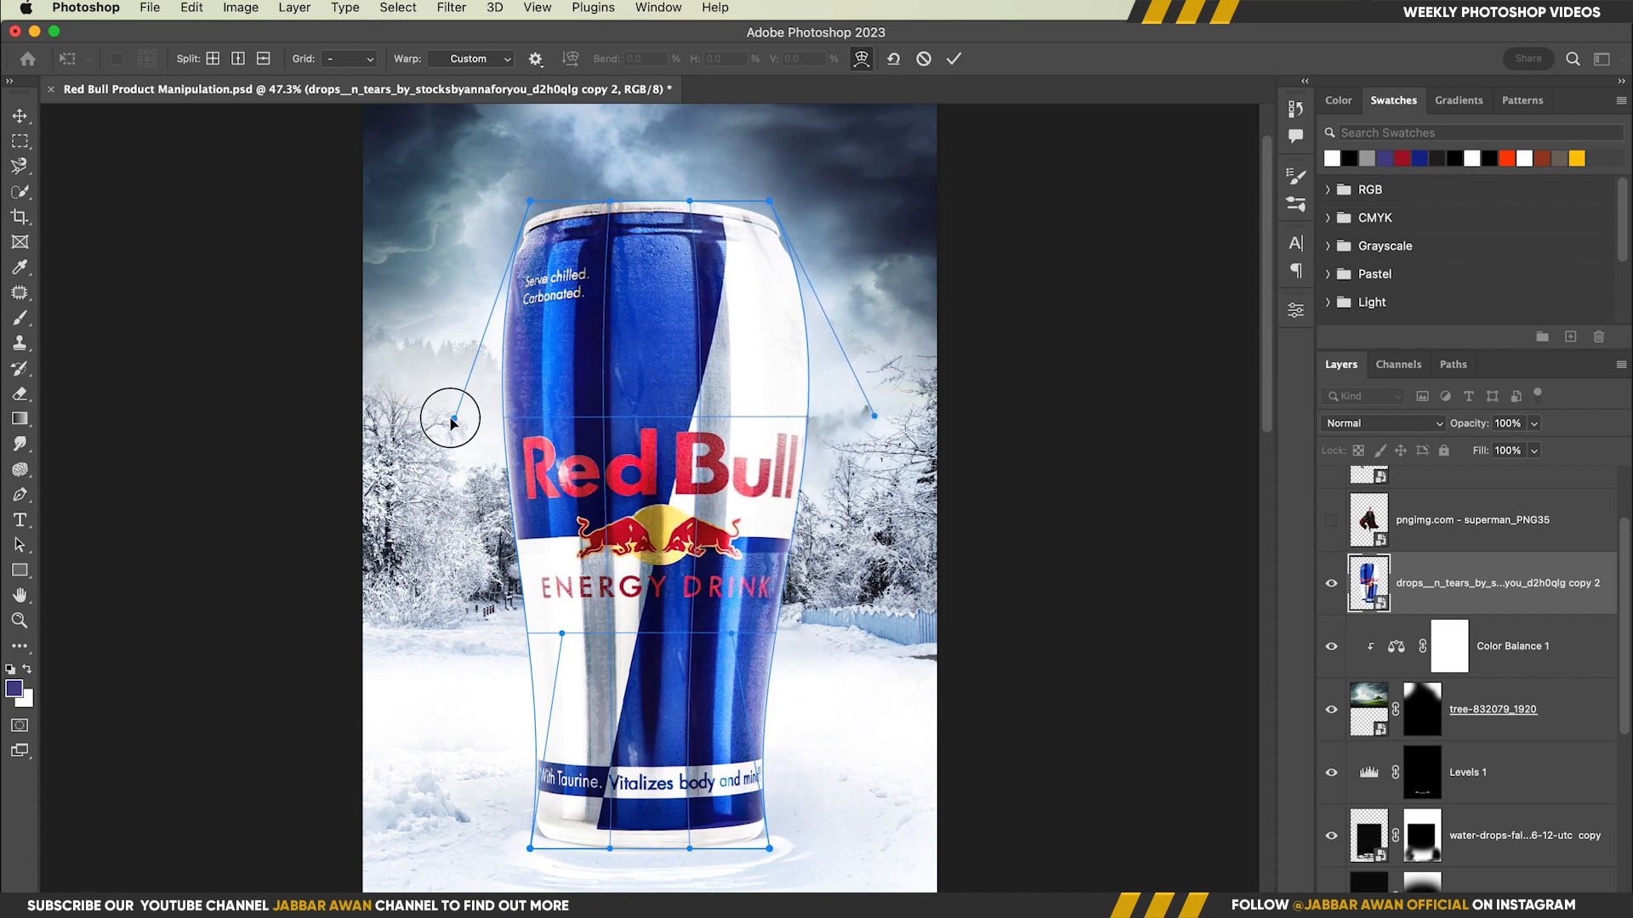
left_click_drag(452, 422, 441, 422)
left_click(954, 60)
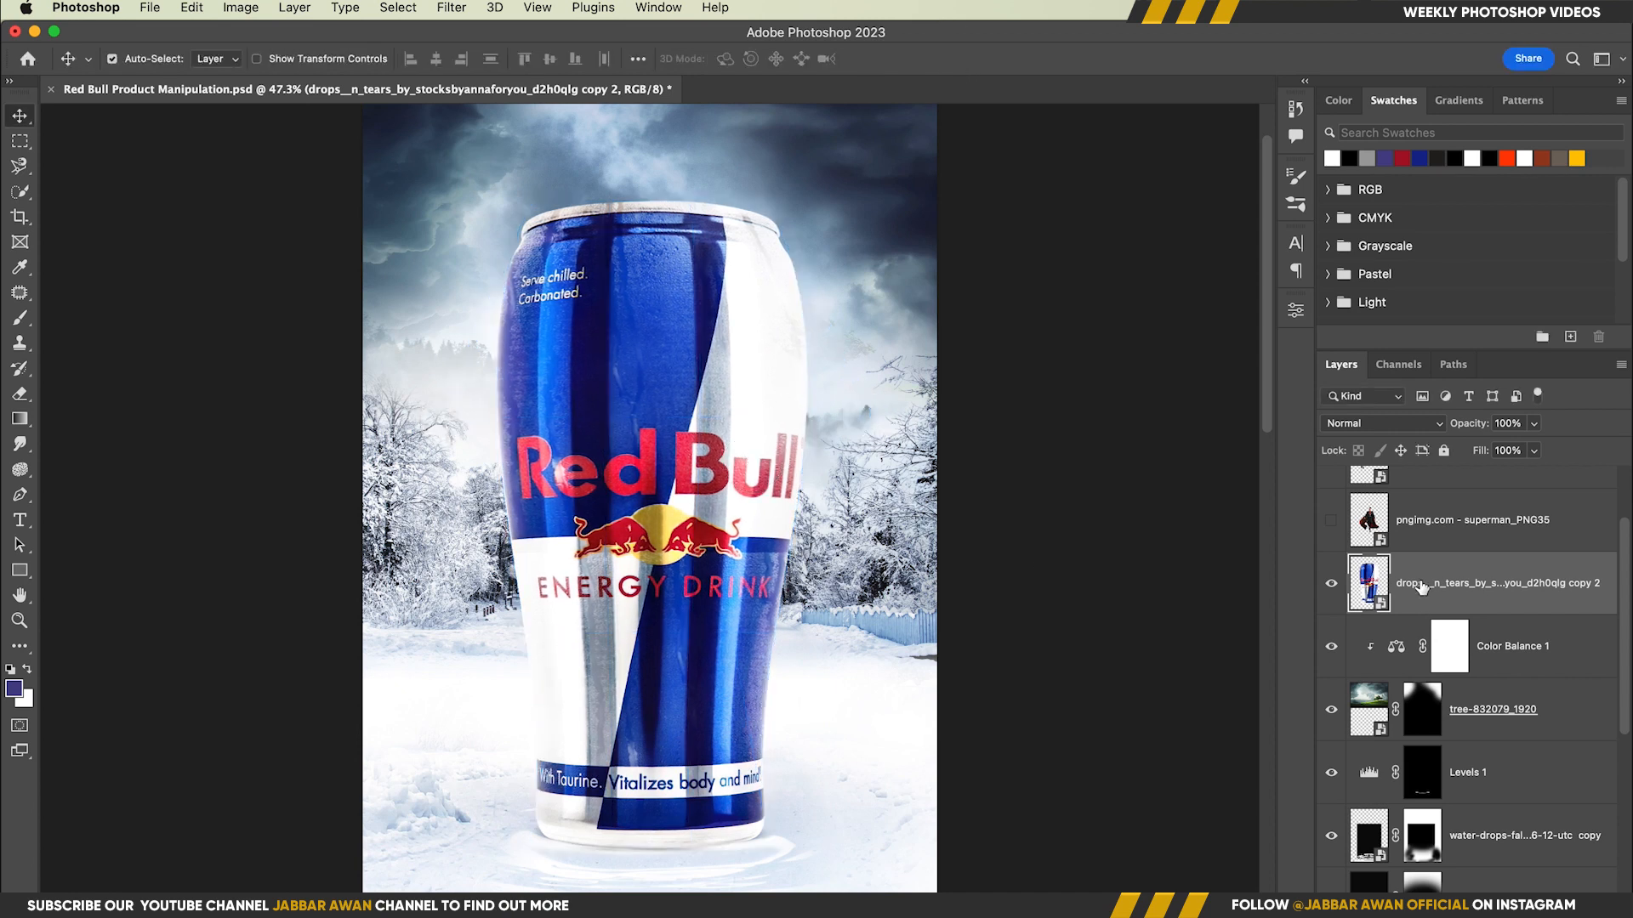
Move the pngwing.com skull layer directly above the can layer, show it, and shift the skull over the can.
left_click(1407, 524)
scroll(1359, 577, "up", 1)
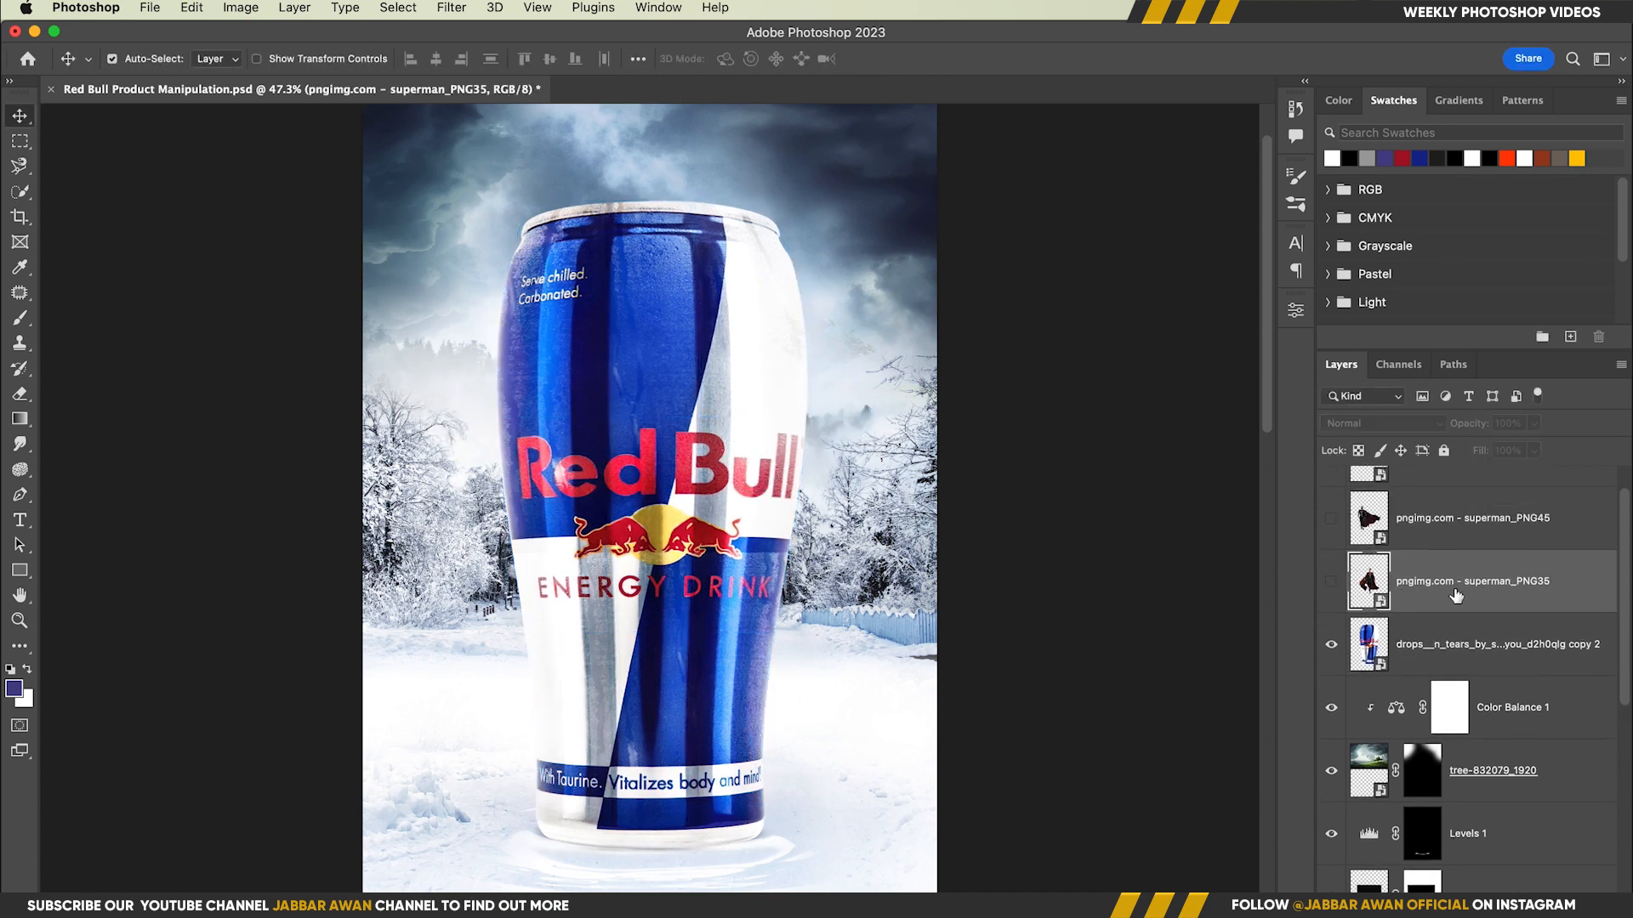
scroll(1456, 596, "up", 1)
left_click_drag(1427, 512, 1439, 646)
left_click(1329, 624)
left_click_drag(648, 513, 665, 566)
Scale the skull to 147.07% and position it in front of the can at X 1108.50, Y 1799.50 px.
key("super+t")
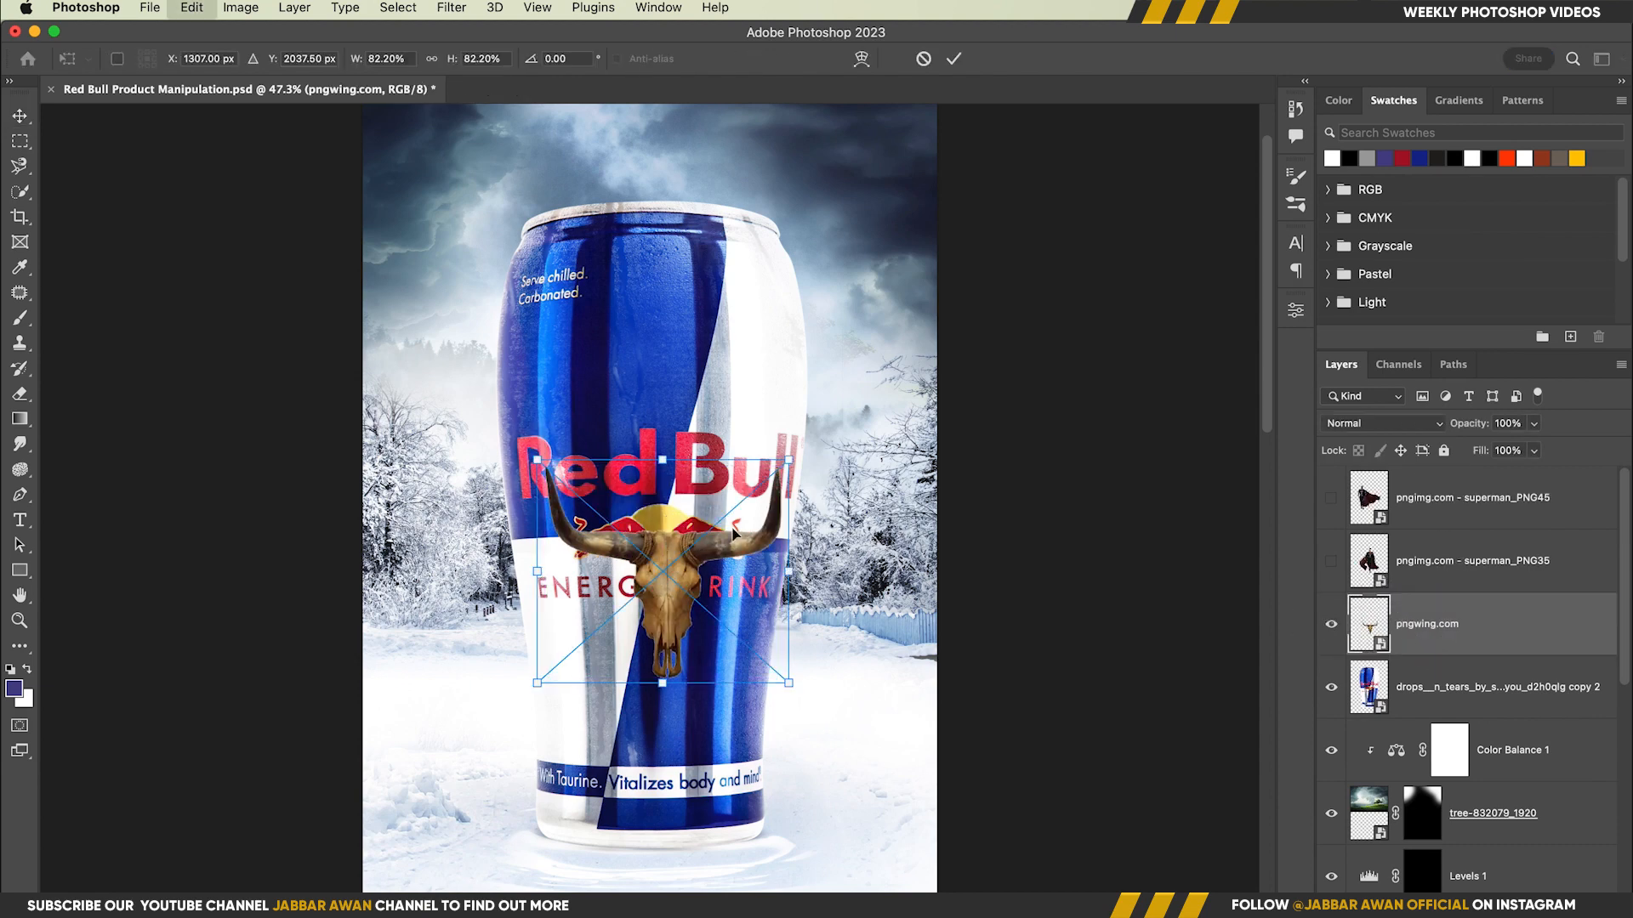
left_click_drag(789, 571, 991, 544)
left_click_drag(810, 540, 667, 485)
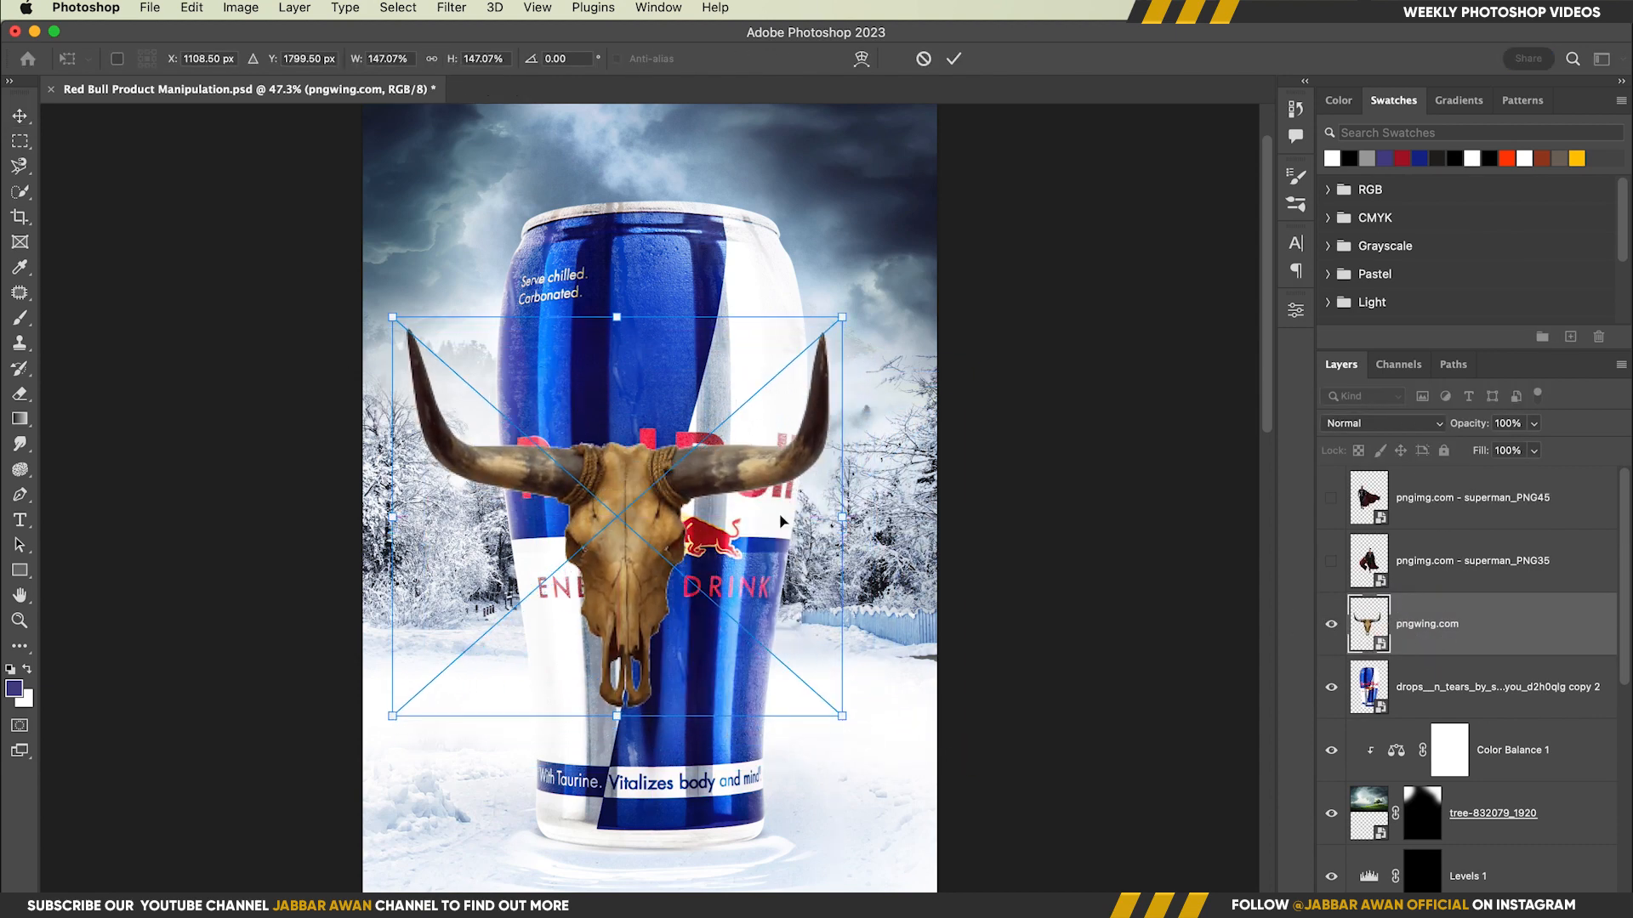
key("Return")
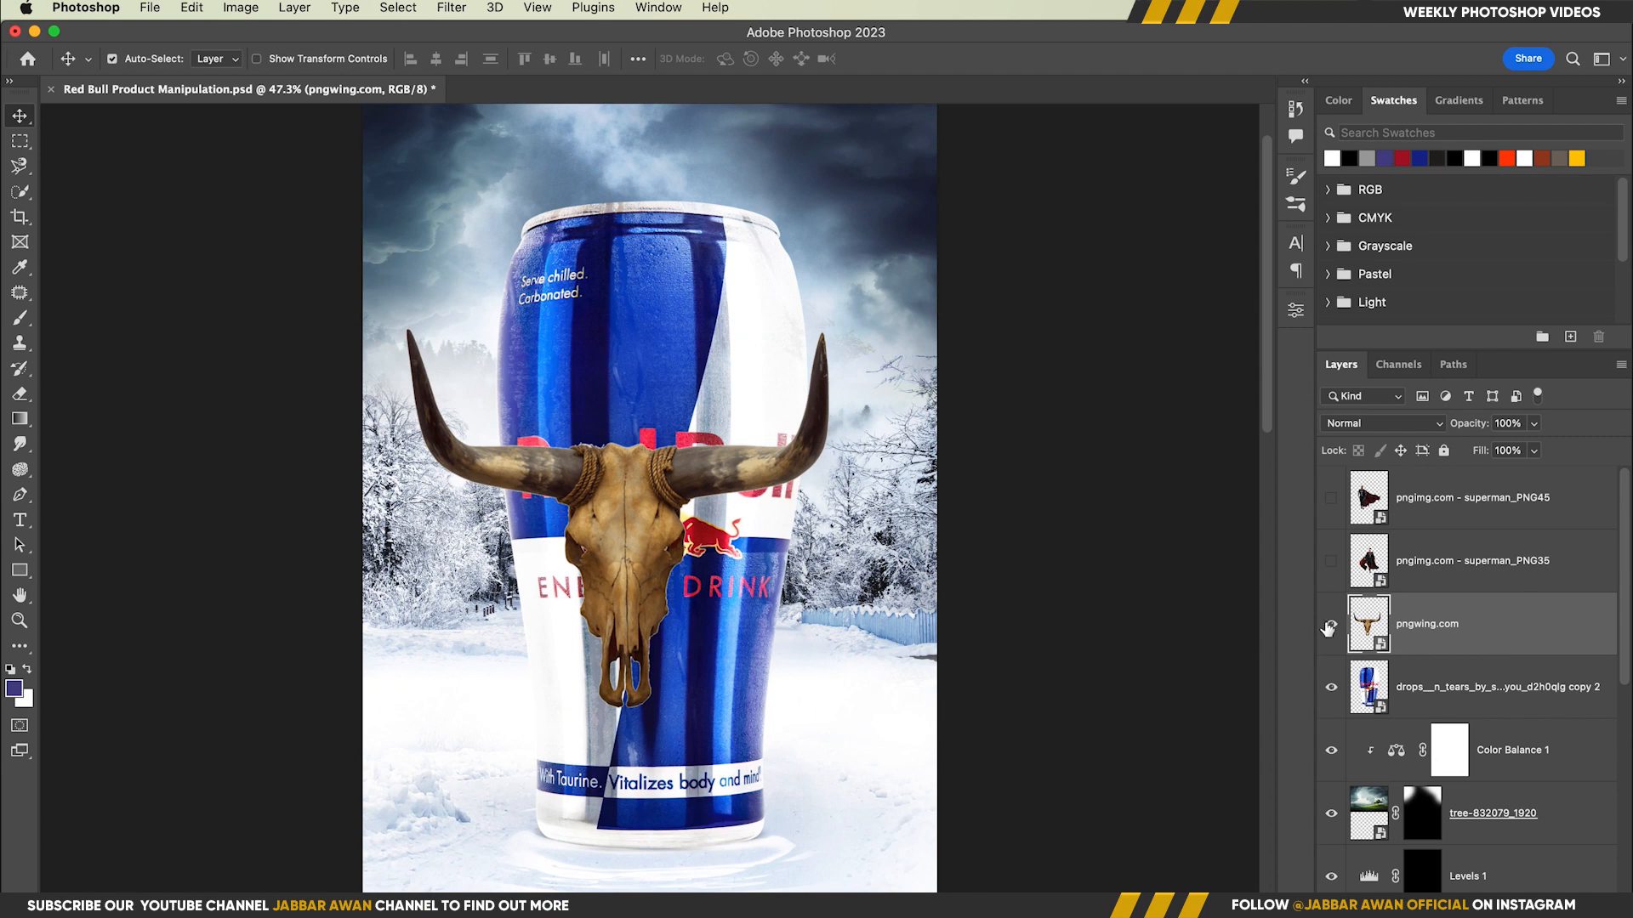
Hide the skull layer and select the can layer together with the water-drops copy layer.
left_click(1329, 626)
left_click(1462, 687)
scroll(1504, 787, "down", 4)
left_click(1499, 711)
Try to scale down and reposition the can and the water-drops copy without the Levels 1 layer.
key("ctrl+t")
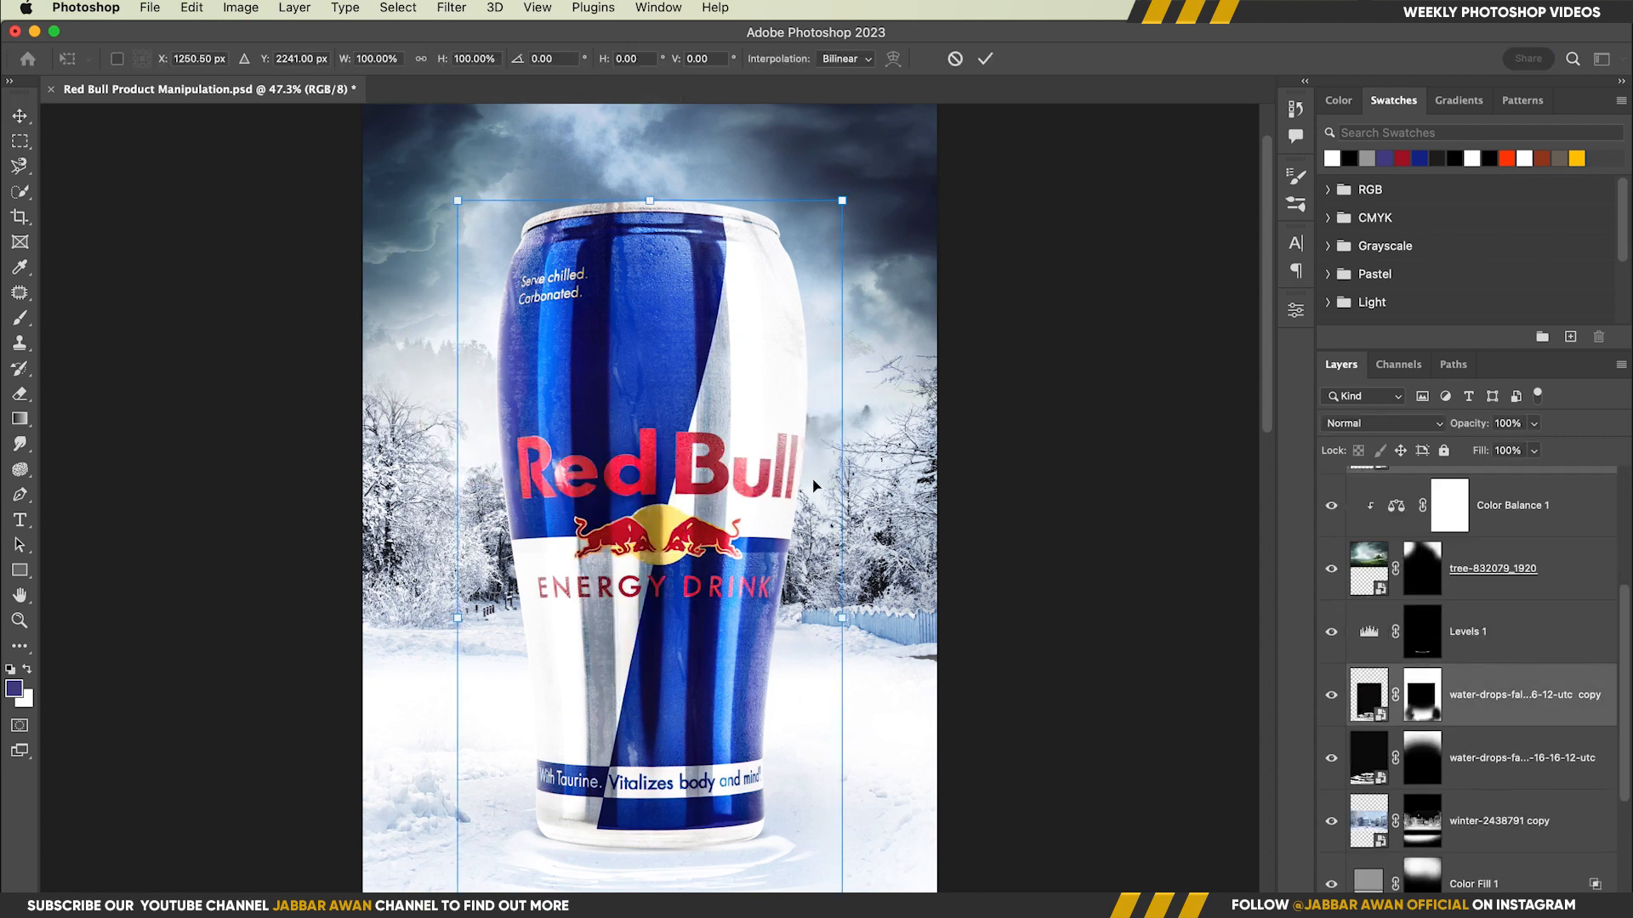
left_click_drag(649, 203, 649, 268)
mouse_move(686, 612)
left_mouse_down()
mouse_move(686, 587)
mouse_move(677, 598)
left_mouse_up()
key("super+z")
key("super+z")
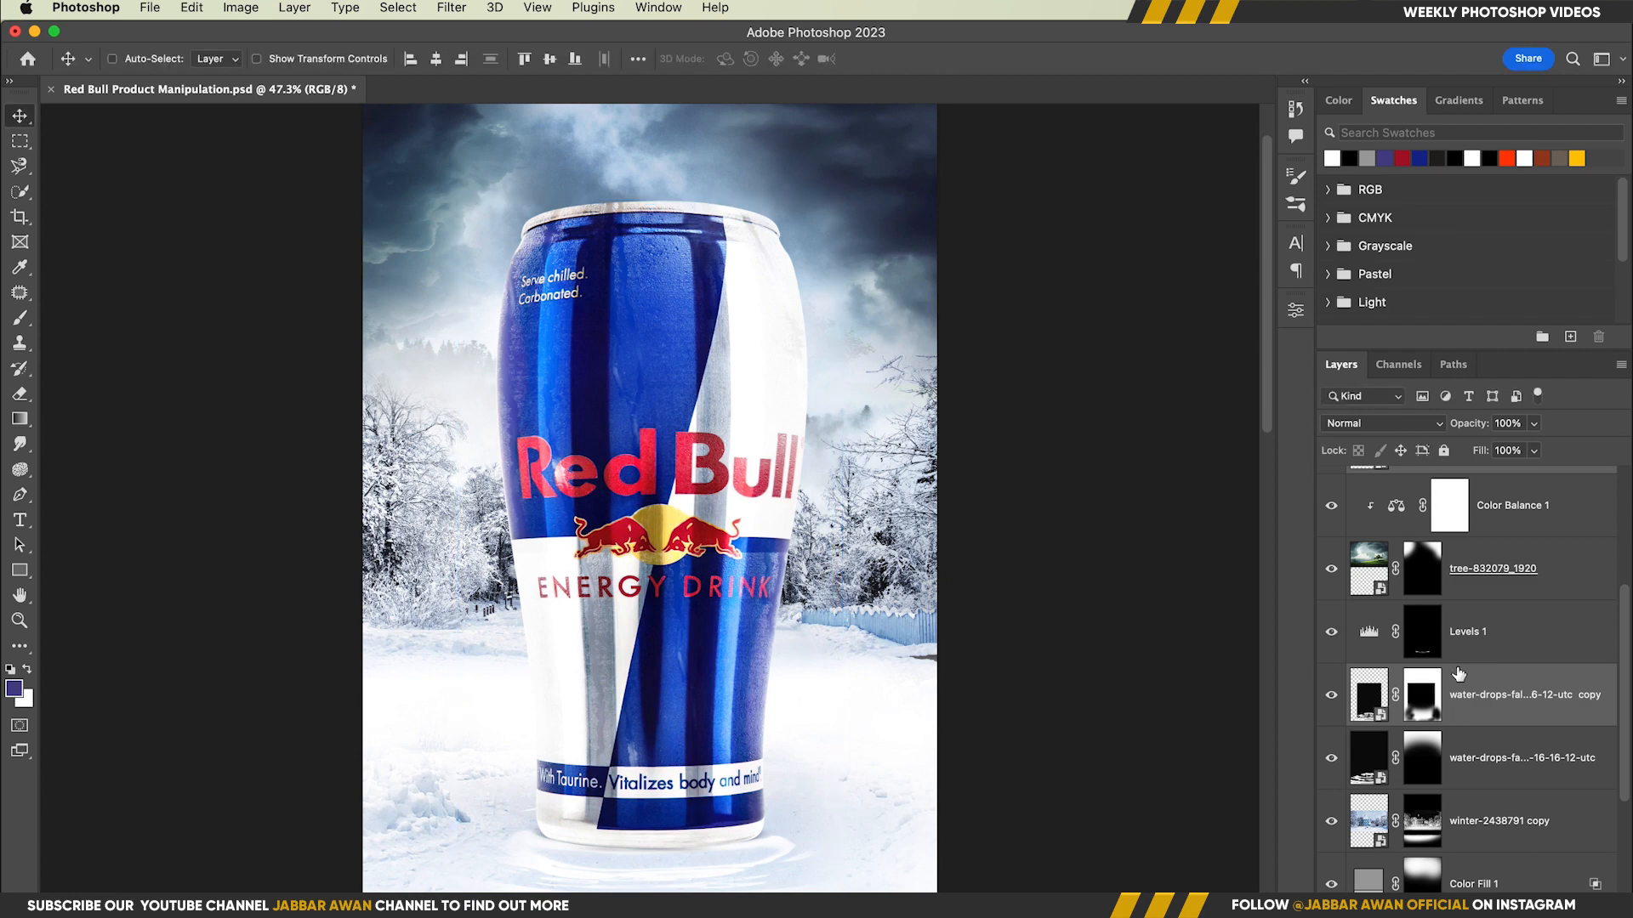
Scale down the can, water-drops copy and Levels 1 layers together, leaving more sky above the can.
left_click_drag(649, 200, 646, 268)
left_click_drag(645, 600, 647, 586)
key("Return")
scroll(1467, 680, "up", 5)
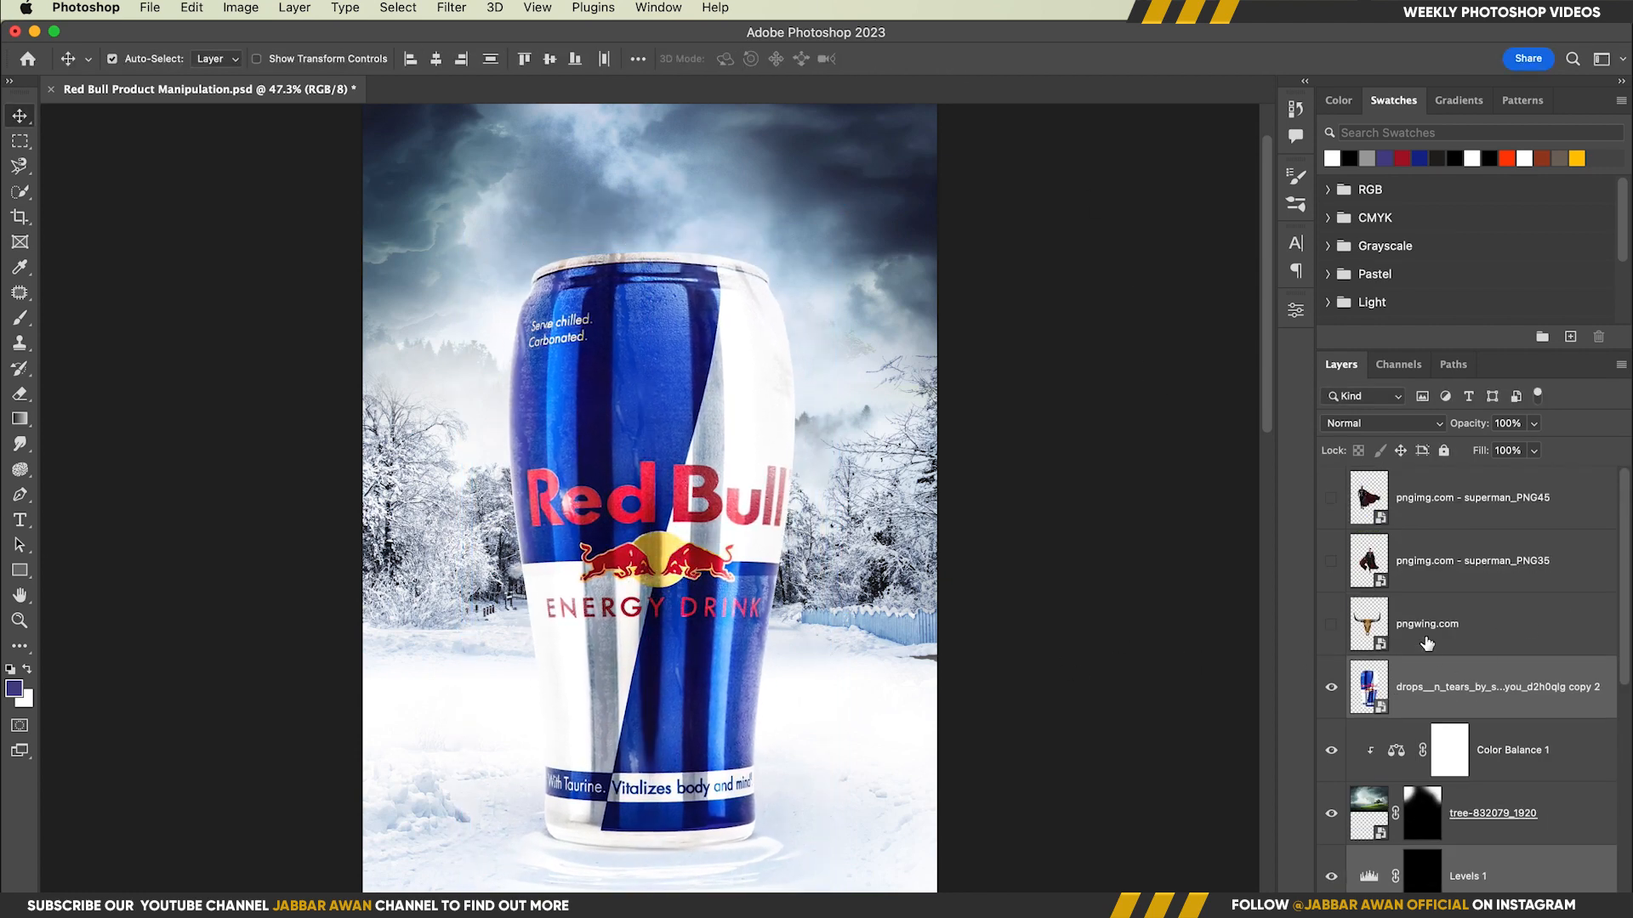
Show the skull layer, outline its right horn with the rope freehand, and mask the layer to that selection.
left_click(1445, 624)
left_click(1331, 623)
key("z")
left_click(595, 466)
left_click_drag(595, 466, 919, 592)
key("v")
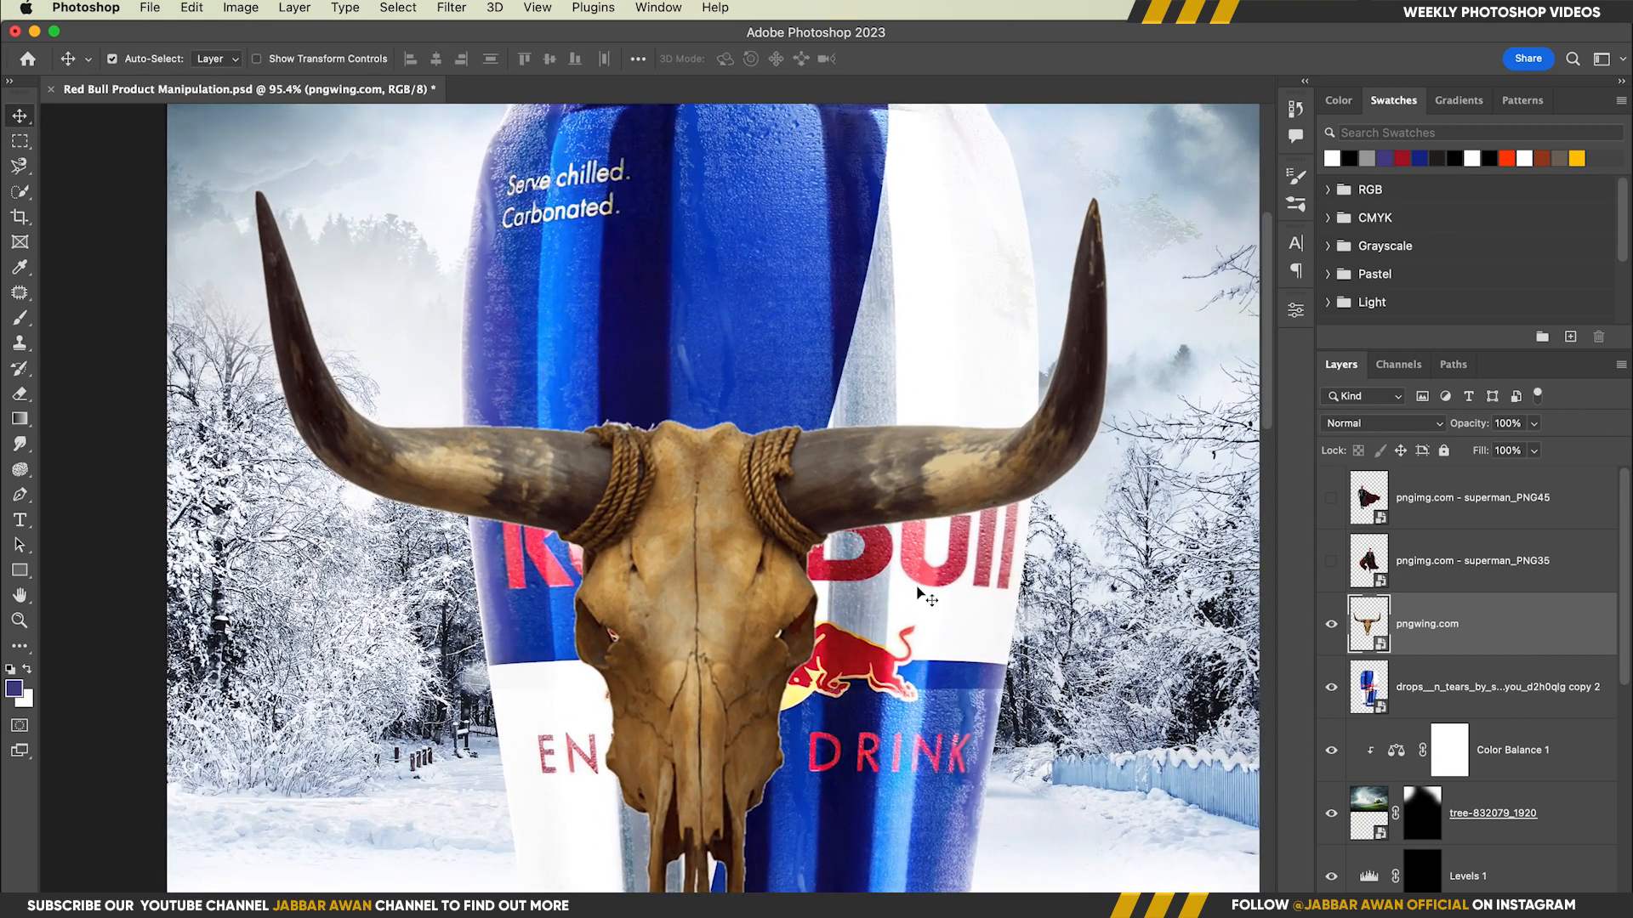
key("j")
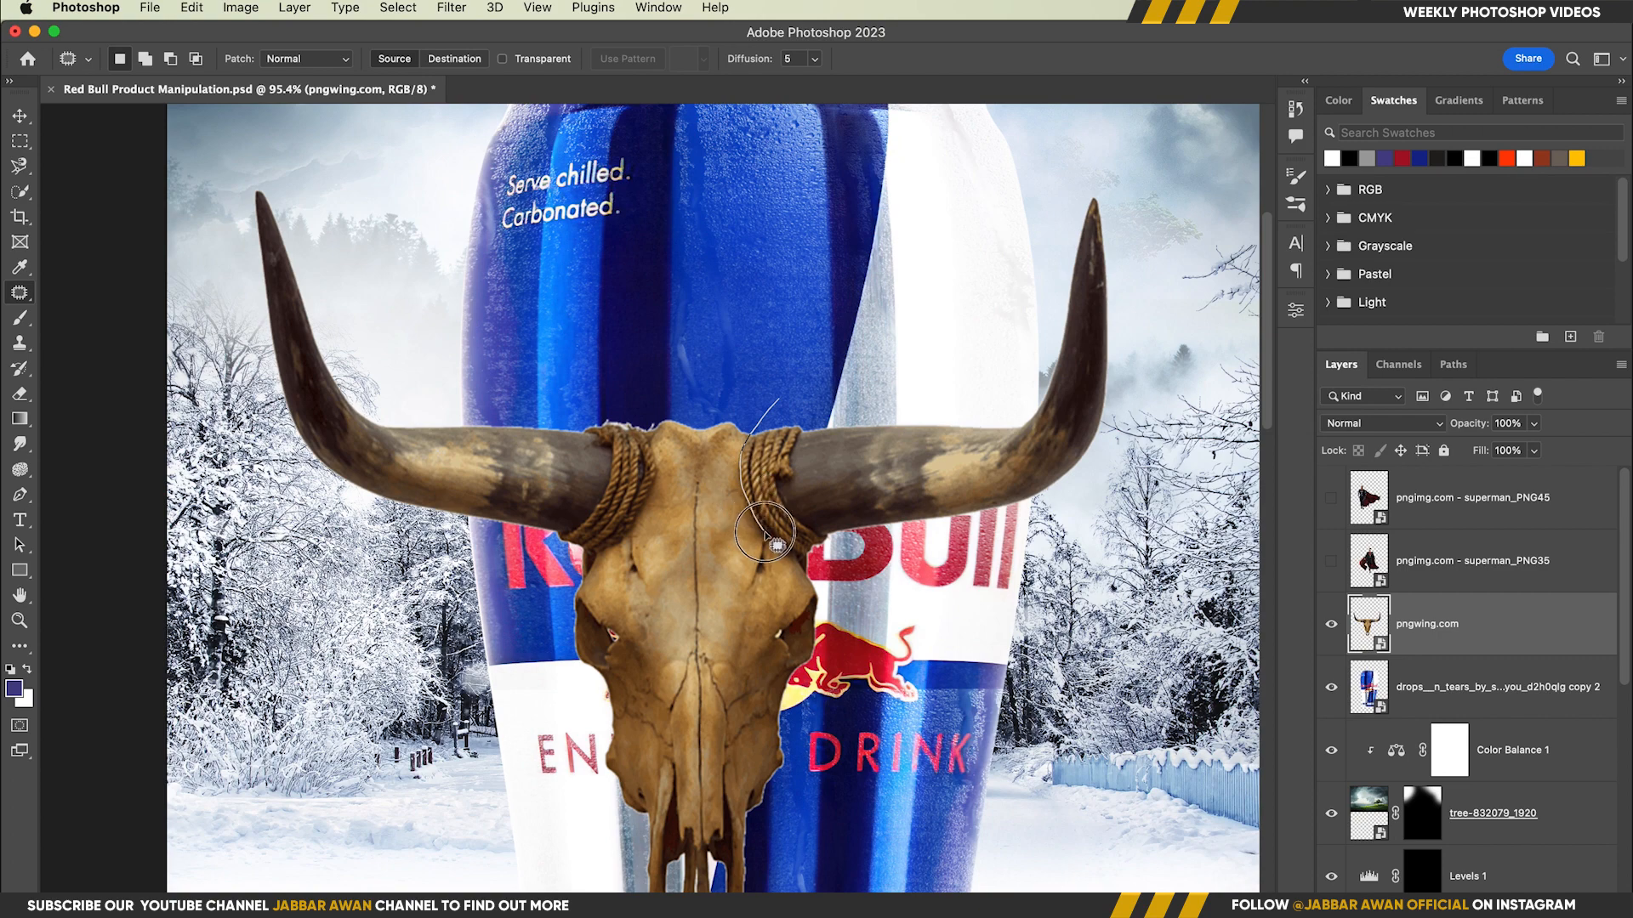
mouse_move(804, 565)
left_mouse_down()
mouse_move(1169, 459)
mouse_move(1097, 155)
left_mouse_up()
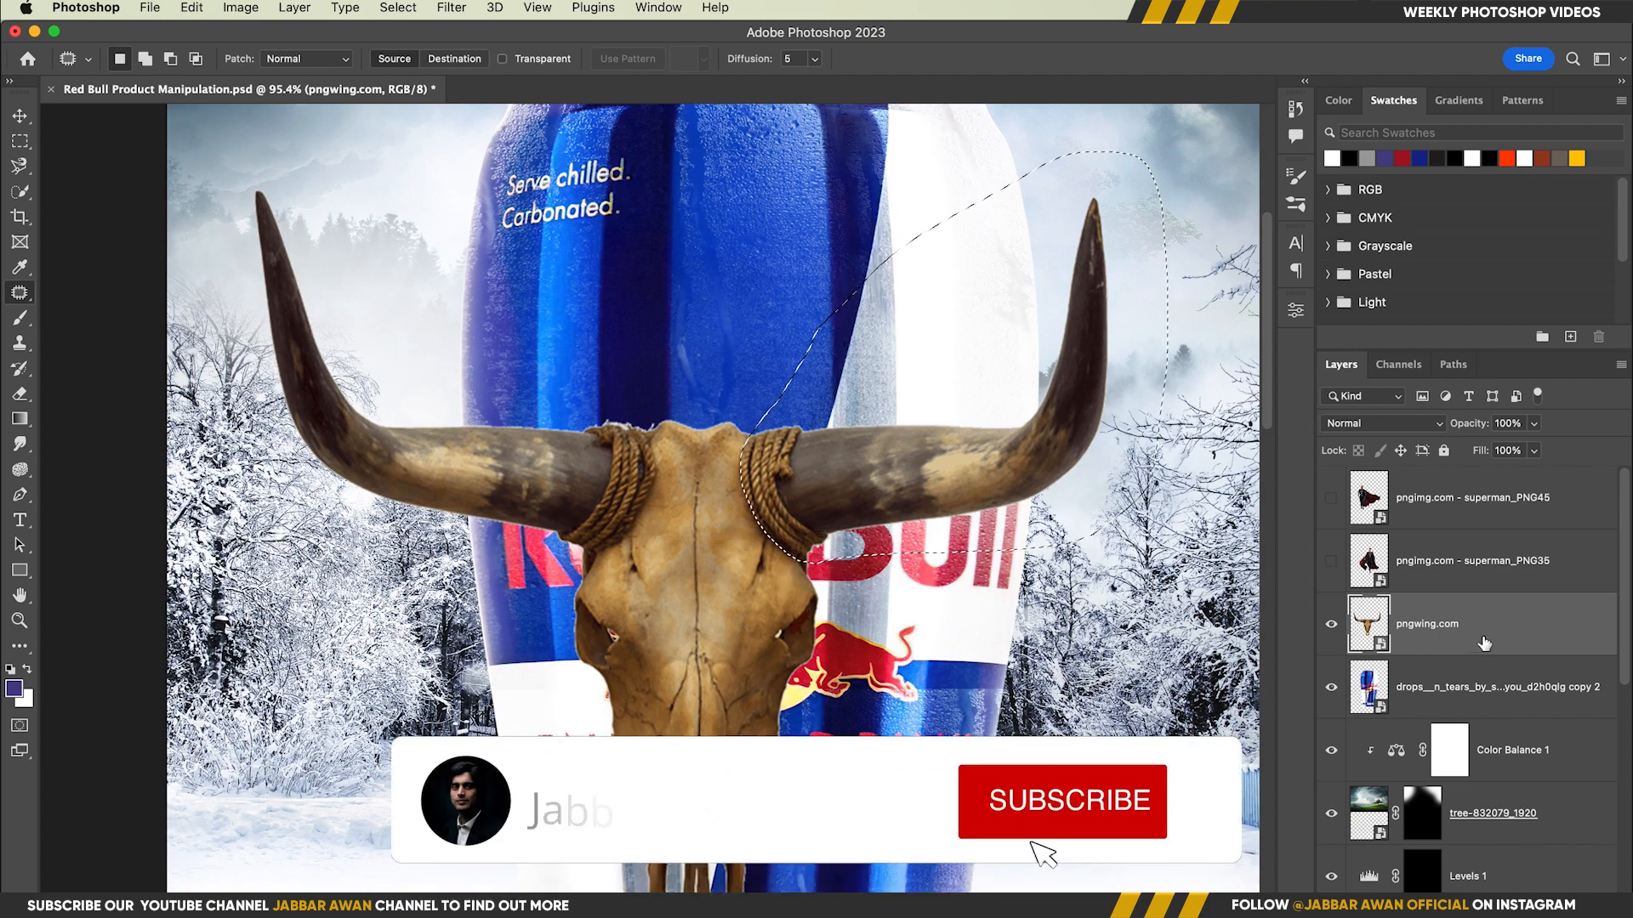
left_click(1446, 905)
Clean up the horn mask's edges around the rope with a small black brush, starting at 15 px with 100% flow.
left_click_drag(787, 447, 838, 438)
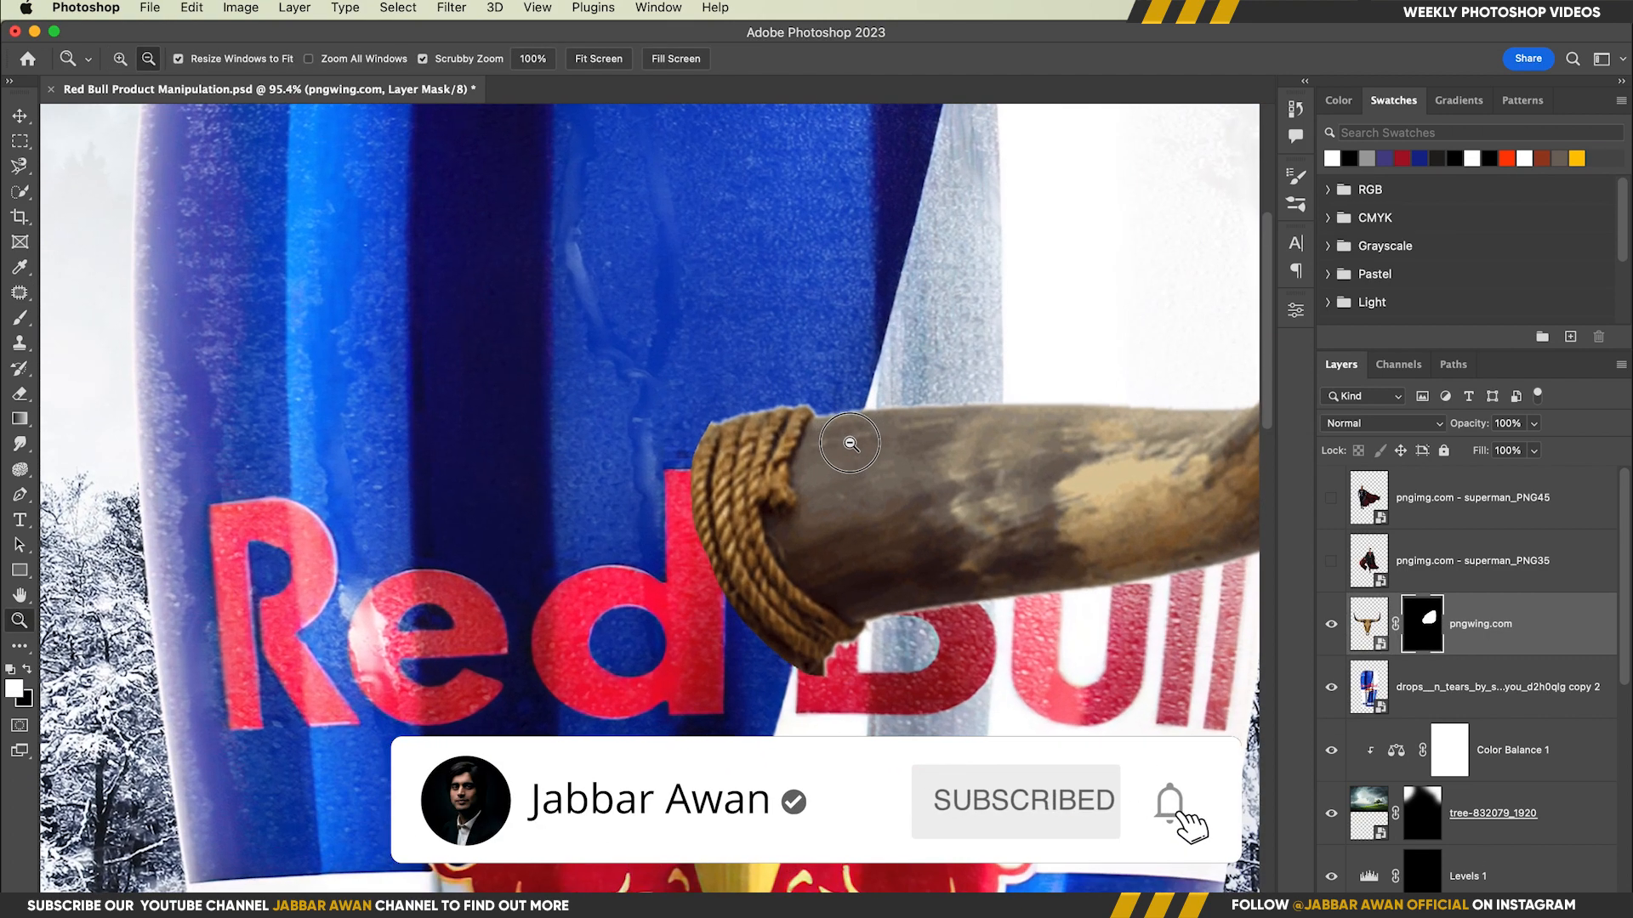
key("b")
key("j")
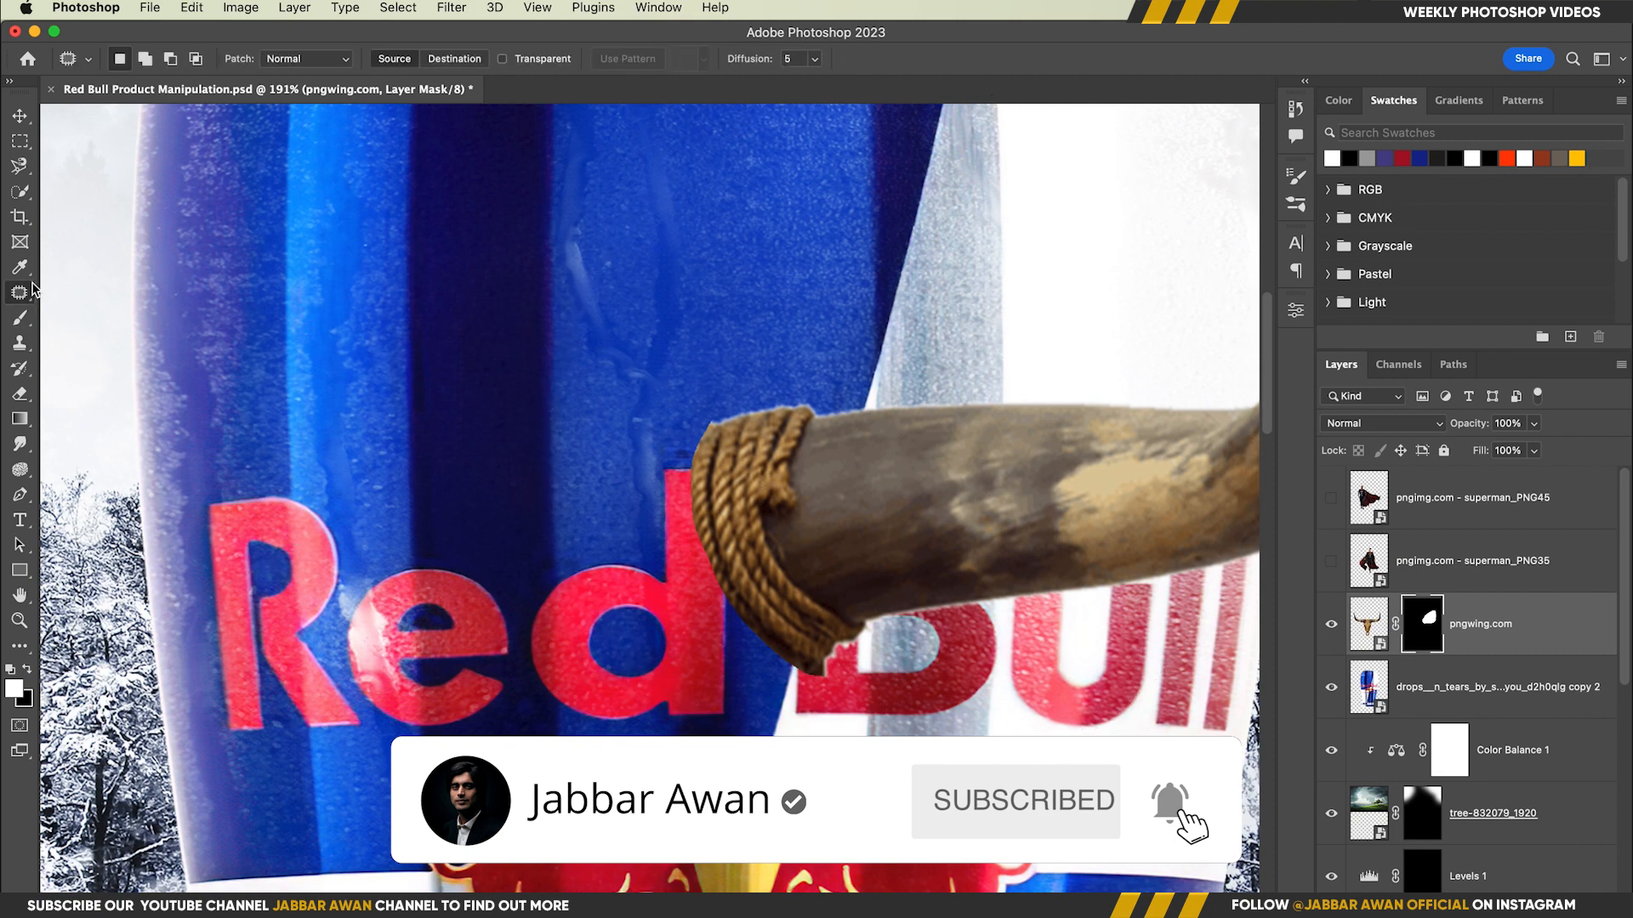
left_click(20, 318)
left_click_drag(935, 404, 247, 412)
mouse_move(773, 374)
left_mouse_down()
mouse_move(825, 376)
mouse_move(817, 715)
left_mouse_up()
left_click_drag(510, 59, 587, 61)
left_click_drag(822, 380, 783, 389)
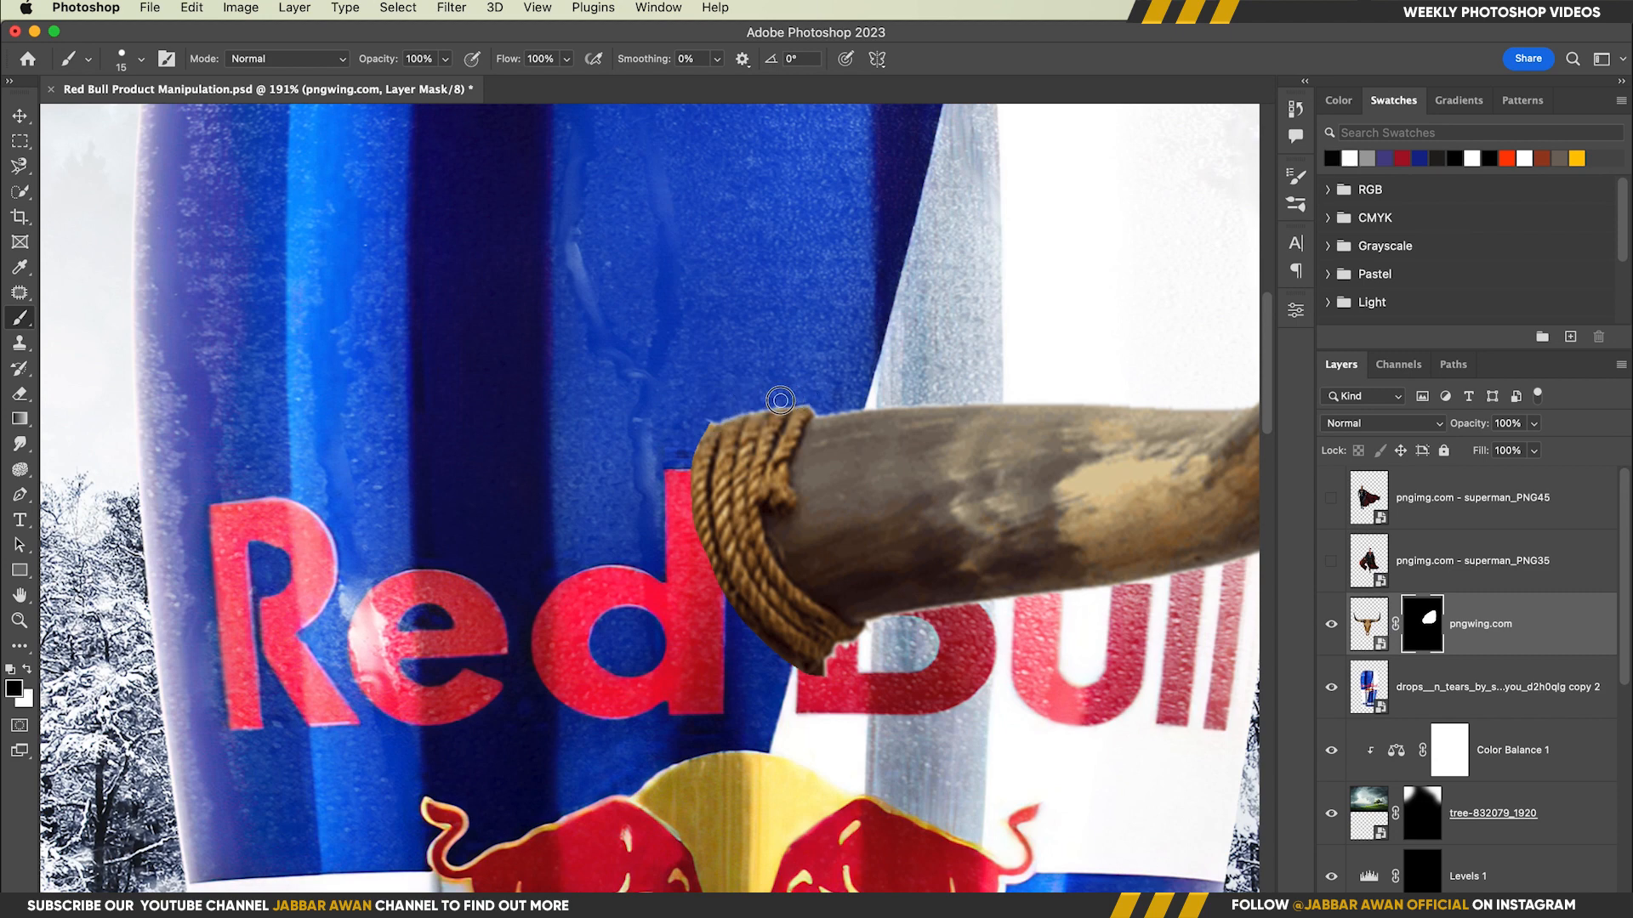
key("bracketleft")
key("bracketleft")
key("bracketleft")
key("bracketleft")
key("bracketleft")
key("super+0")
Duplicate the masked horn layer and flip the copy horizontally to form the opposite horn.
key("v")
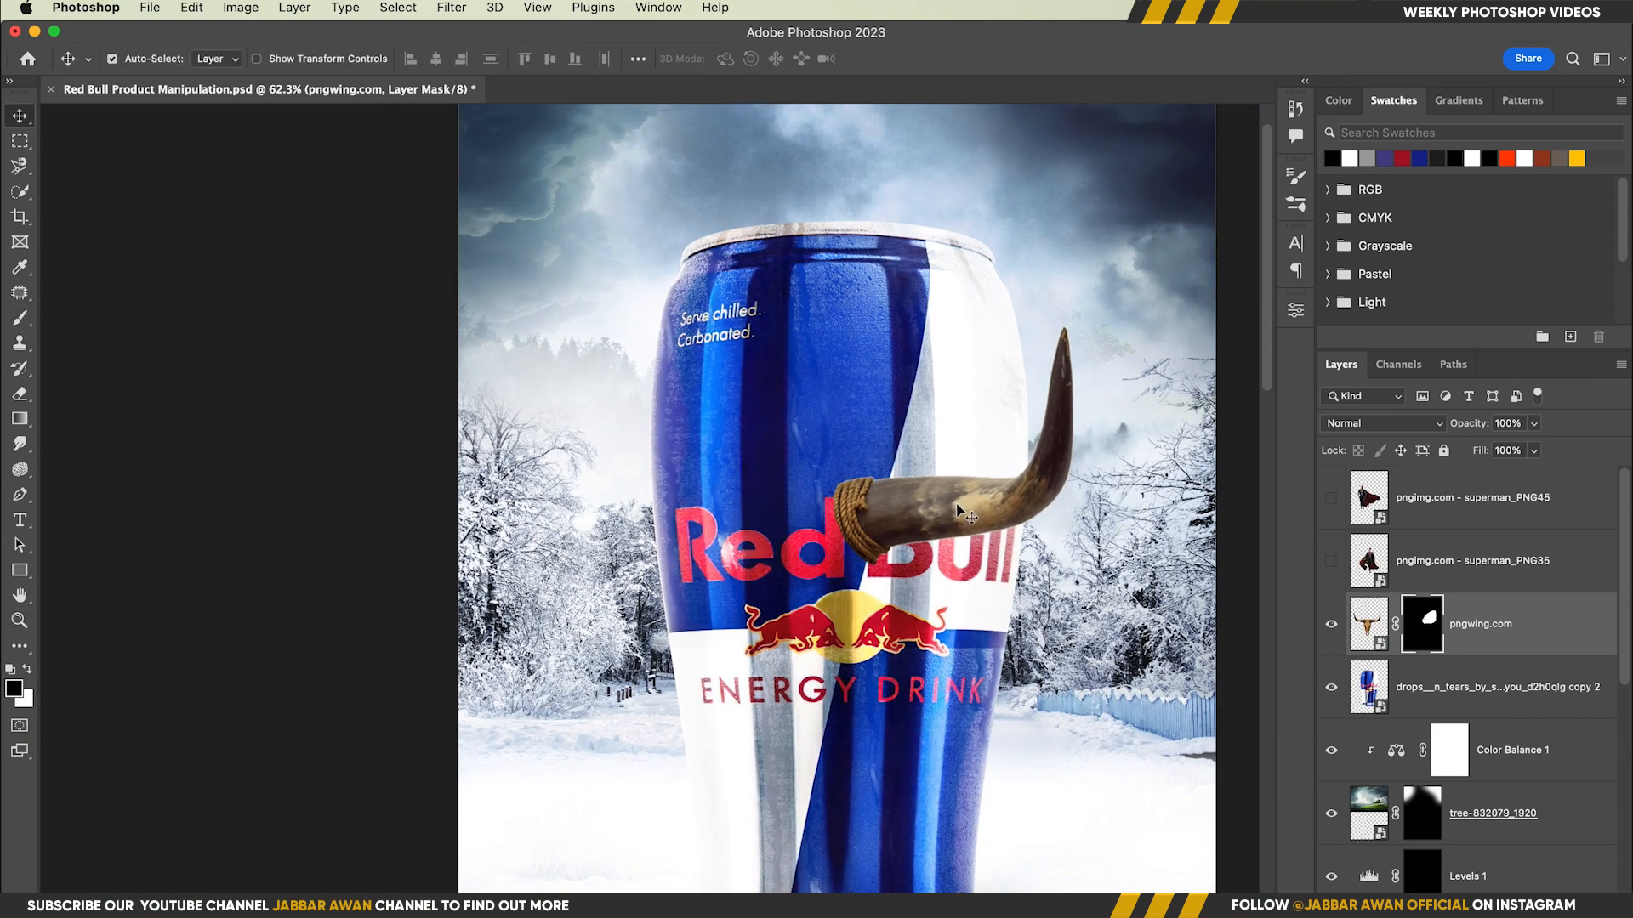
key("ctrl+j")
key("ctrl+t")
right_click(880, 445)
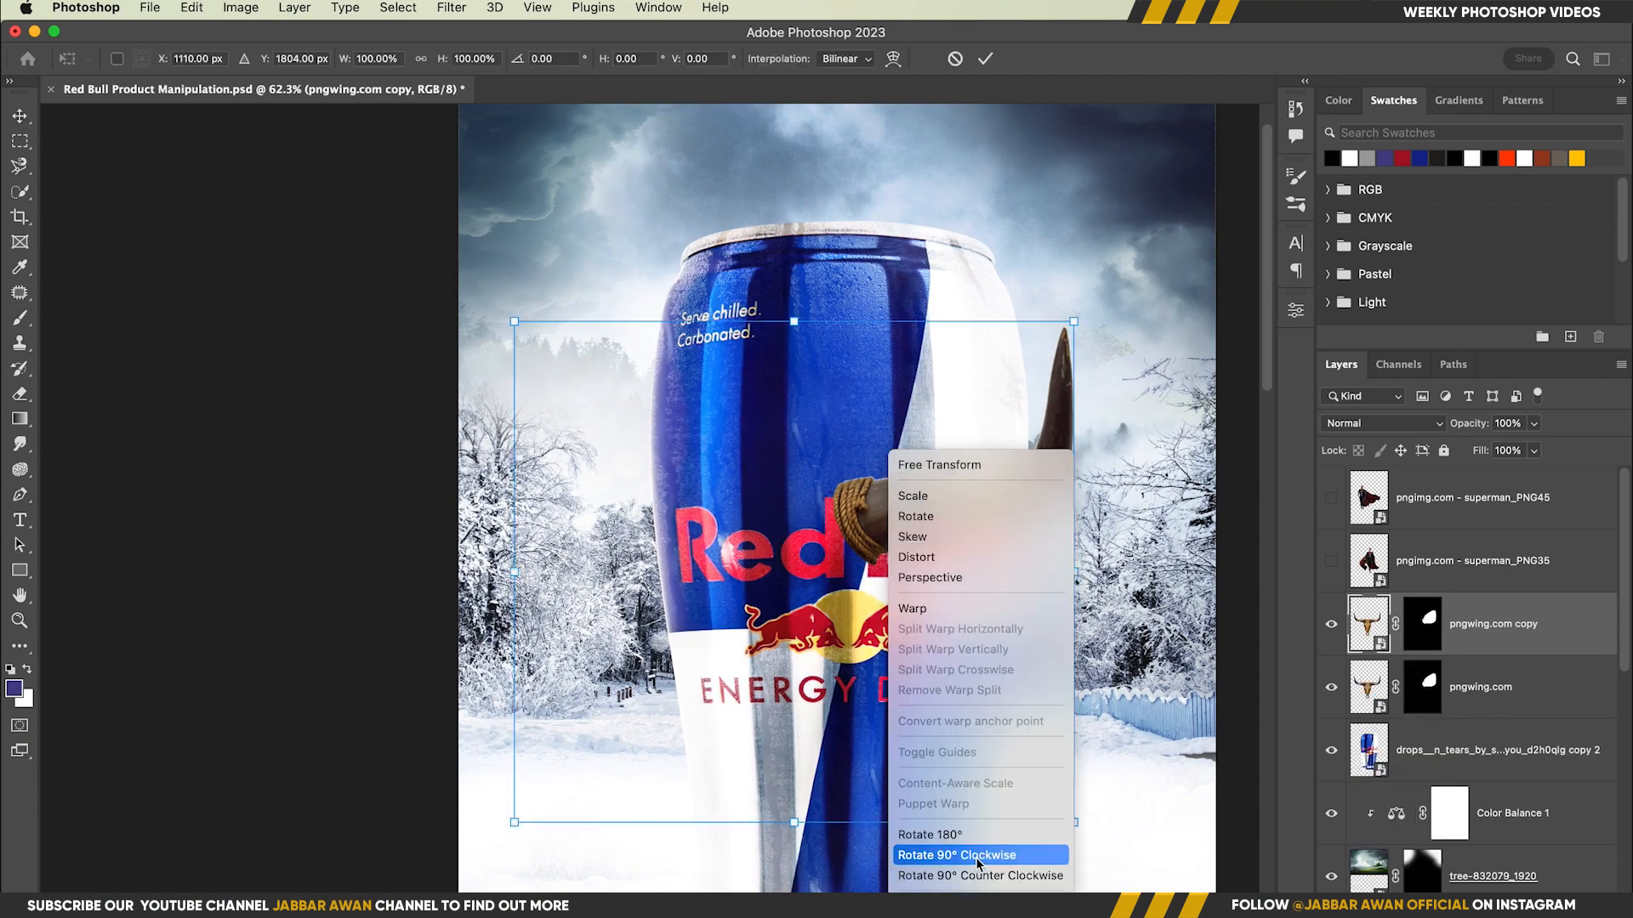
left_click(944, 899)
key("Return")
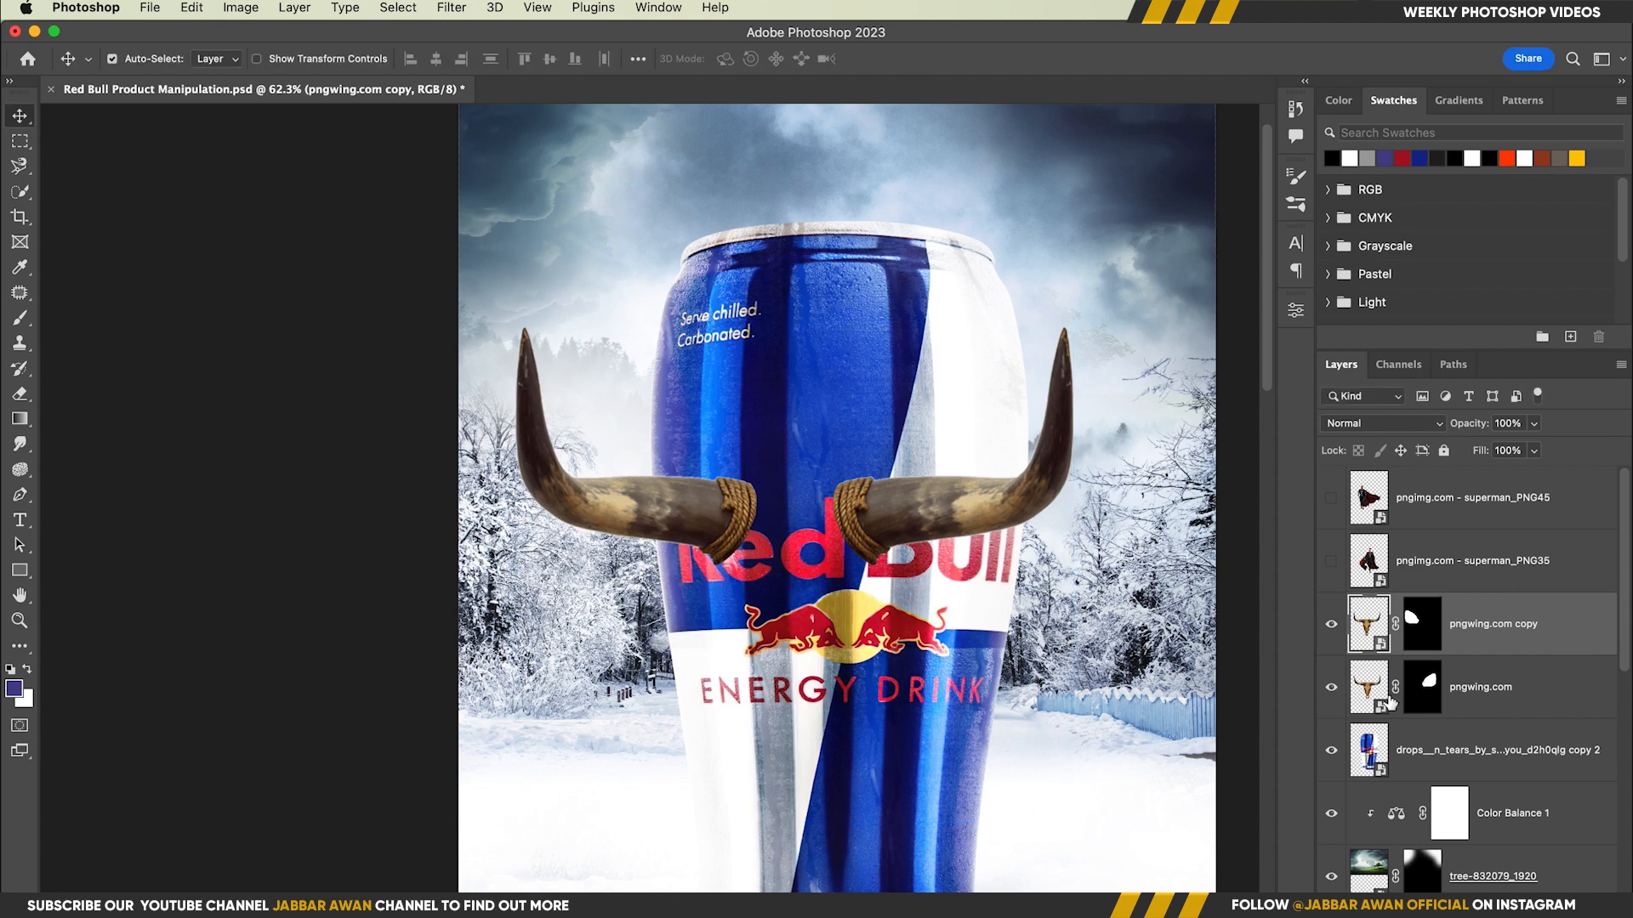
Group the two horn layers, name the group "bull horn", and move the right horn slightly closer to the left one.
left_click(1389, 703, "shift")
key("ctrl+g")
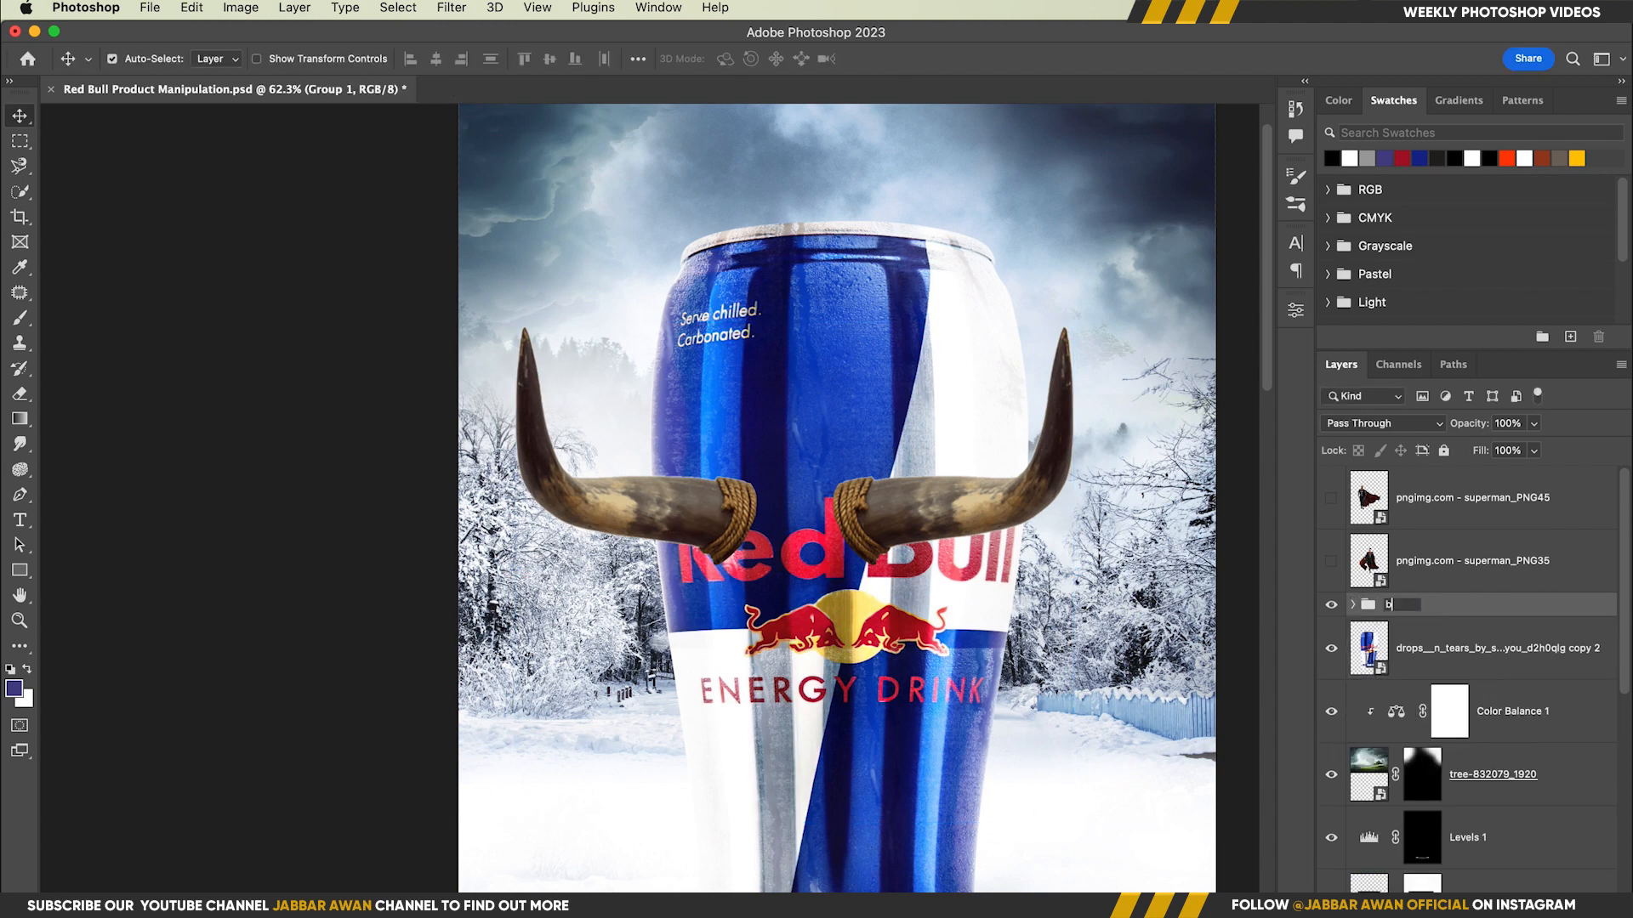
mouse_move(924, 511)
left_mouse_down()
mouse_move(1042, 383)
mouse_move(894, 510)
left_mouse_up()
left_click(687, 507, "shift")
Convert each of the two masked horn layers into its own smart object.
left_click(1567, 650)
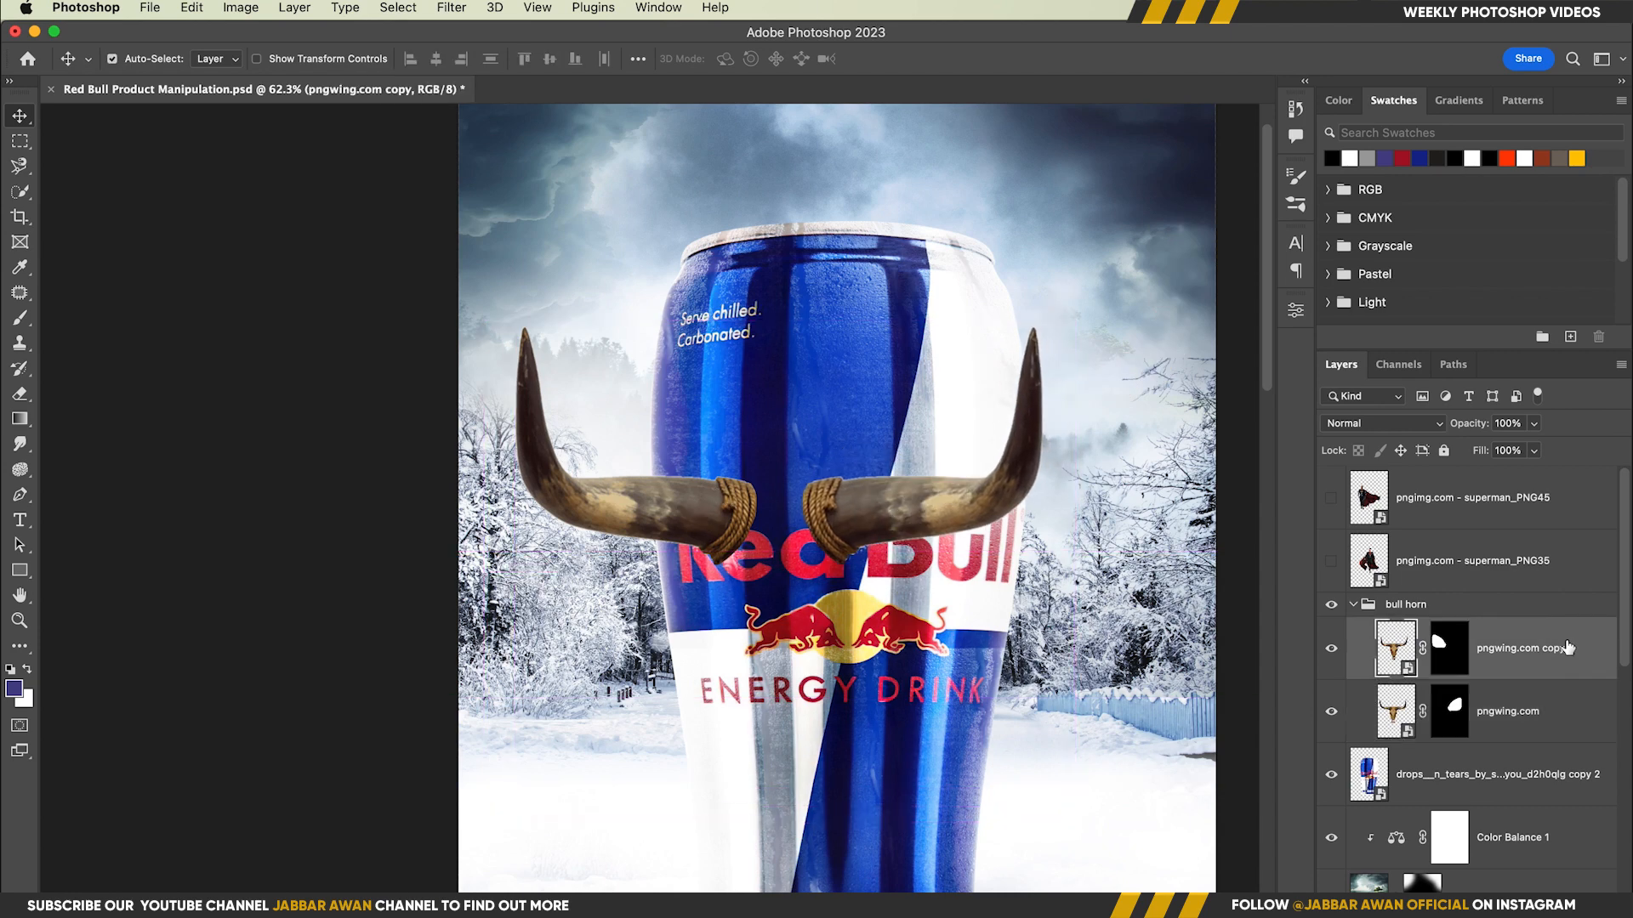
right_click(1568, 646)
left_click(1411, 479)
right_click(1528, 713)
left_click(1412, 708)
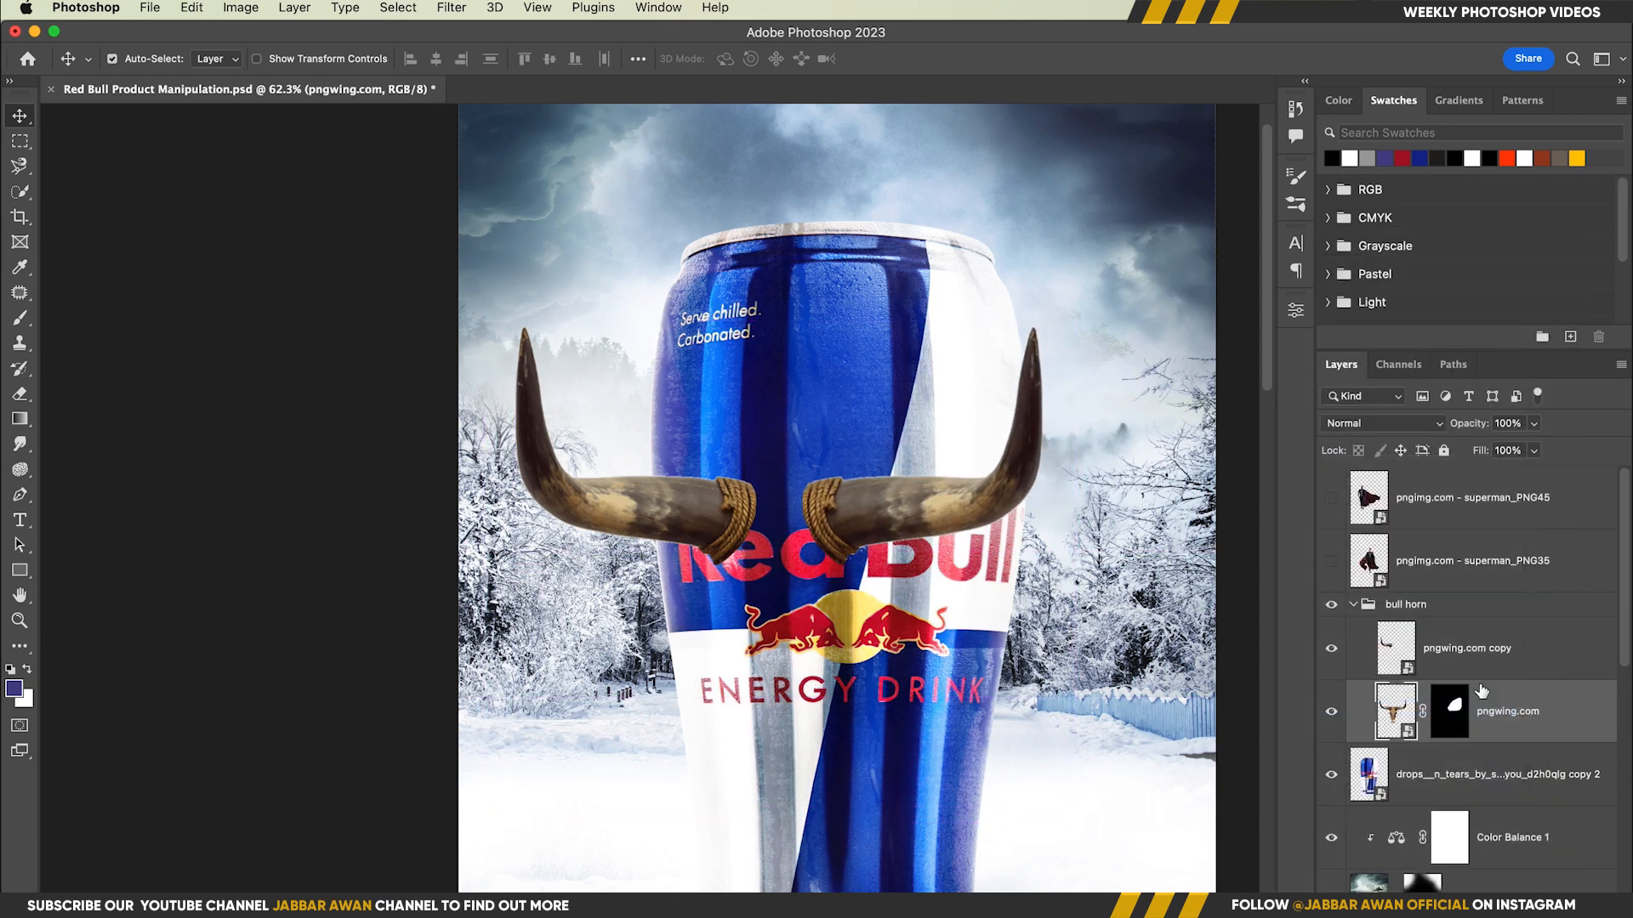
Scale down both horns together to about two thirds of their size.
left_click(1478, 655, "shift")
key("super+t")
left_click_drag(779, 326, 785, 356)
key("Return")
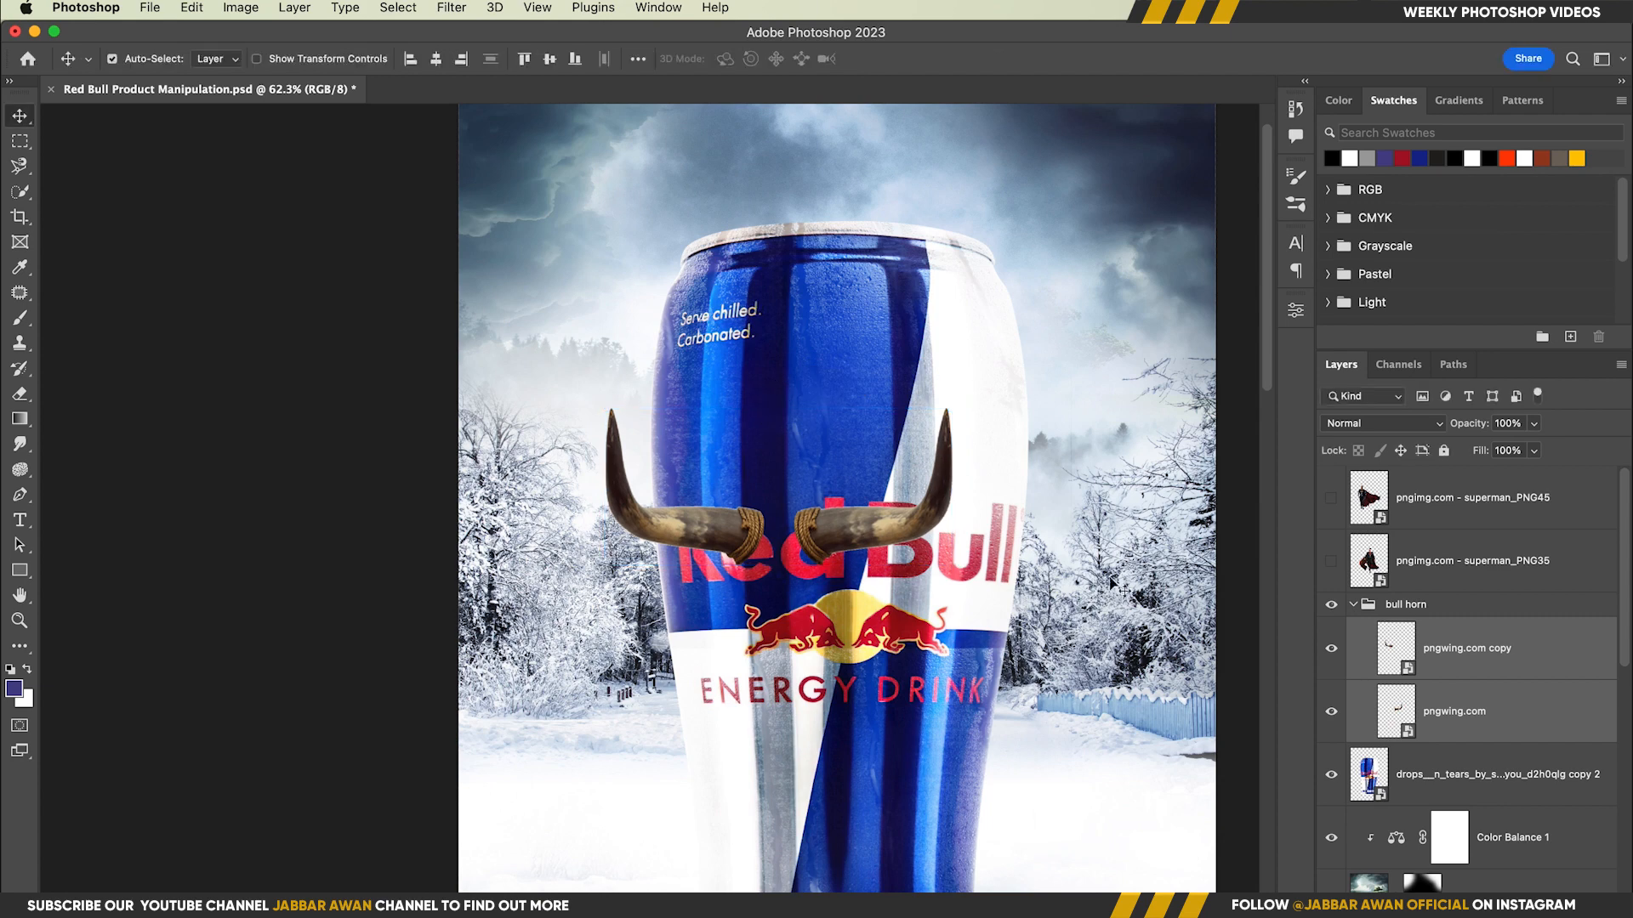
Place one horn on each side of the can at the same height, level with the upper part above the Red Bull logo.
left_click_drag(873, 538, 1055, 394)
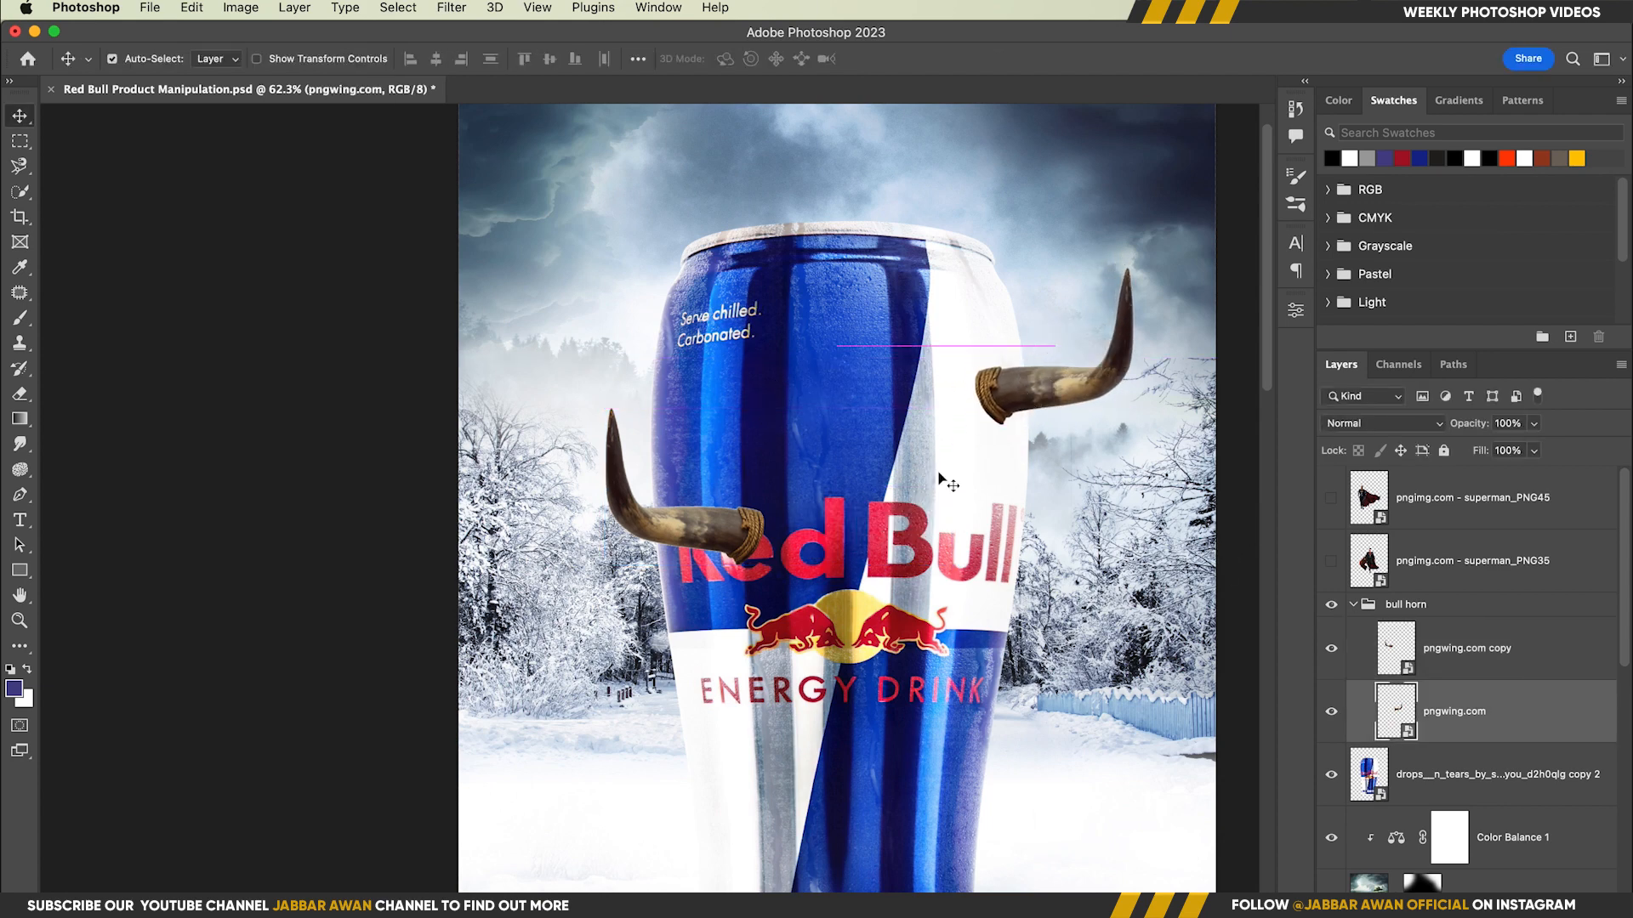
left_click_drag(707, 527, 633, 392)
left_click(998, 393, "shift")
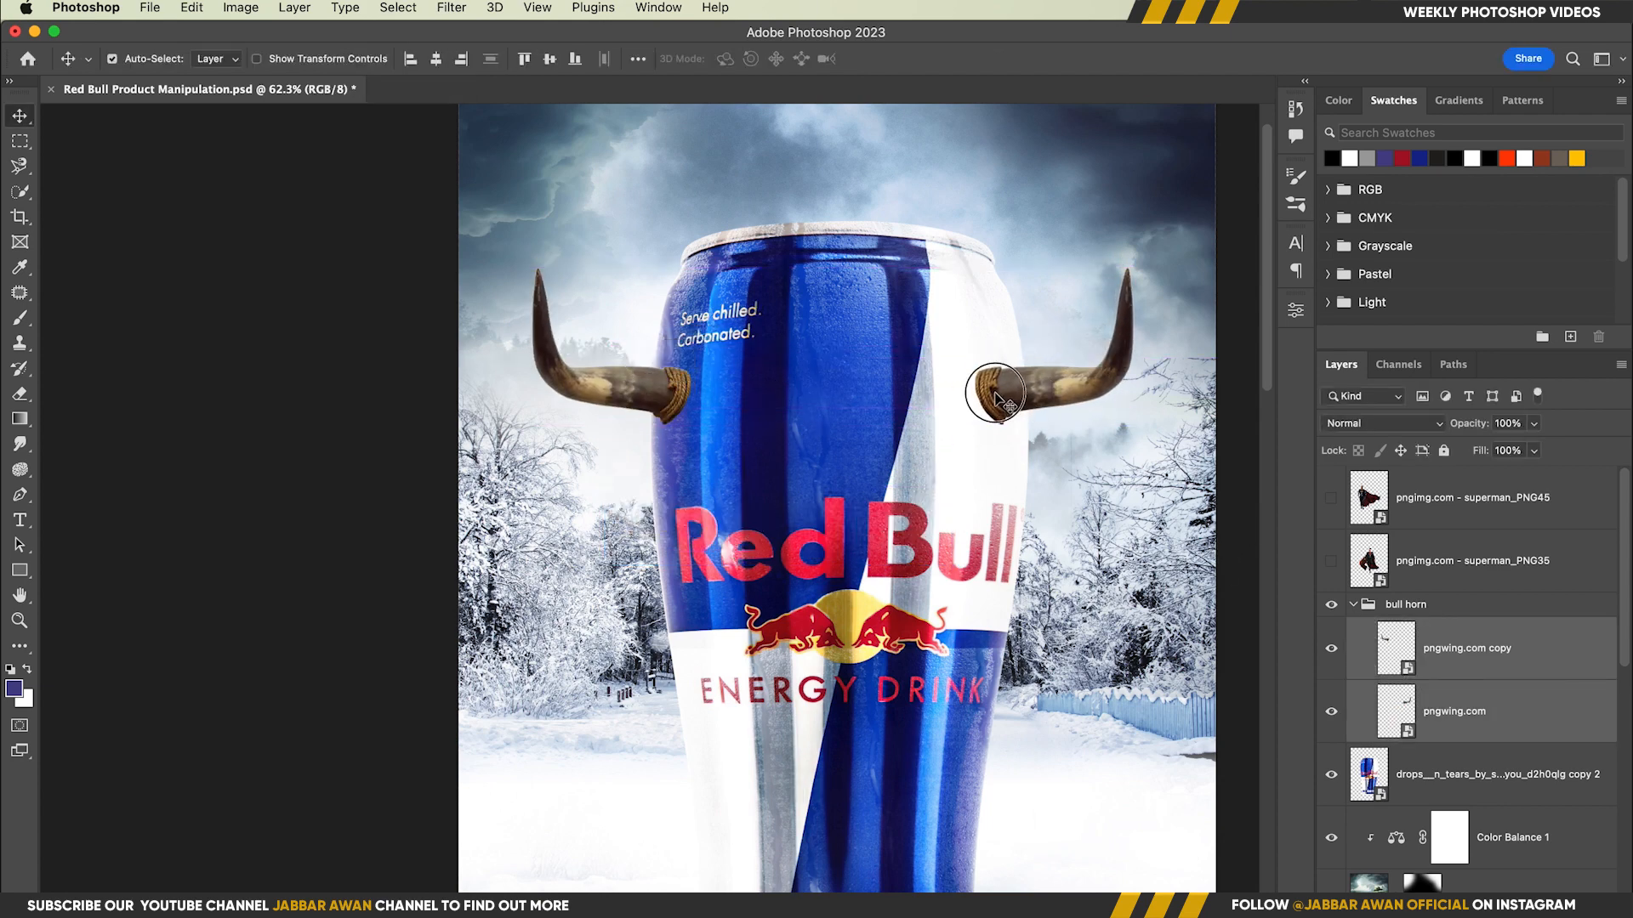
left_click_drag(998, 394, 1004, 397)
left_click_drag(949, 501, 891, 486)
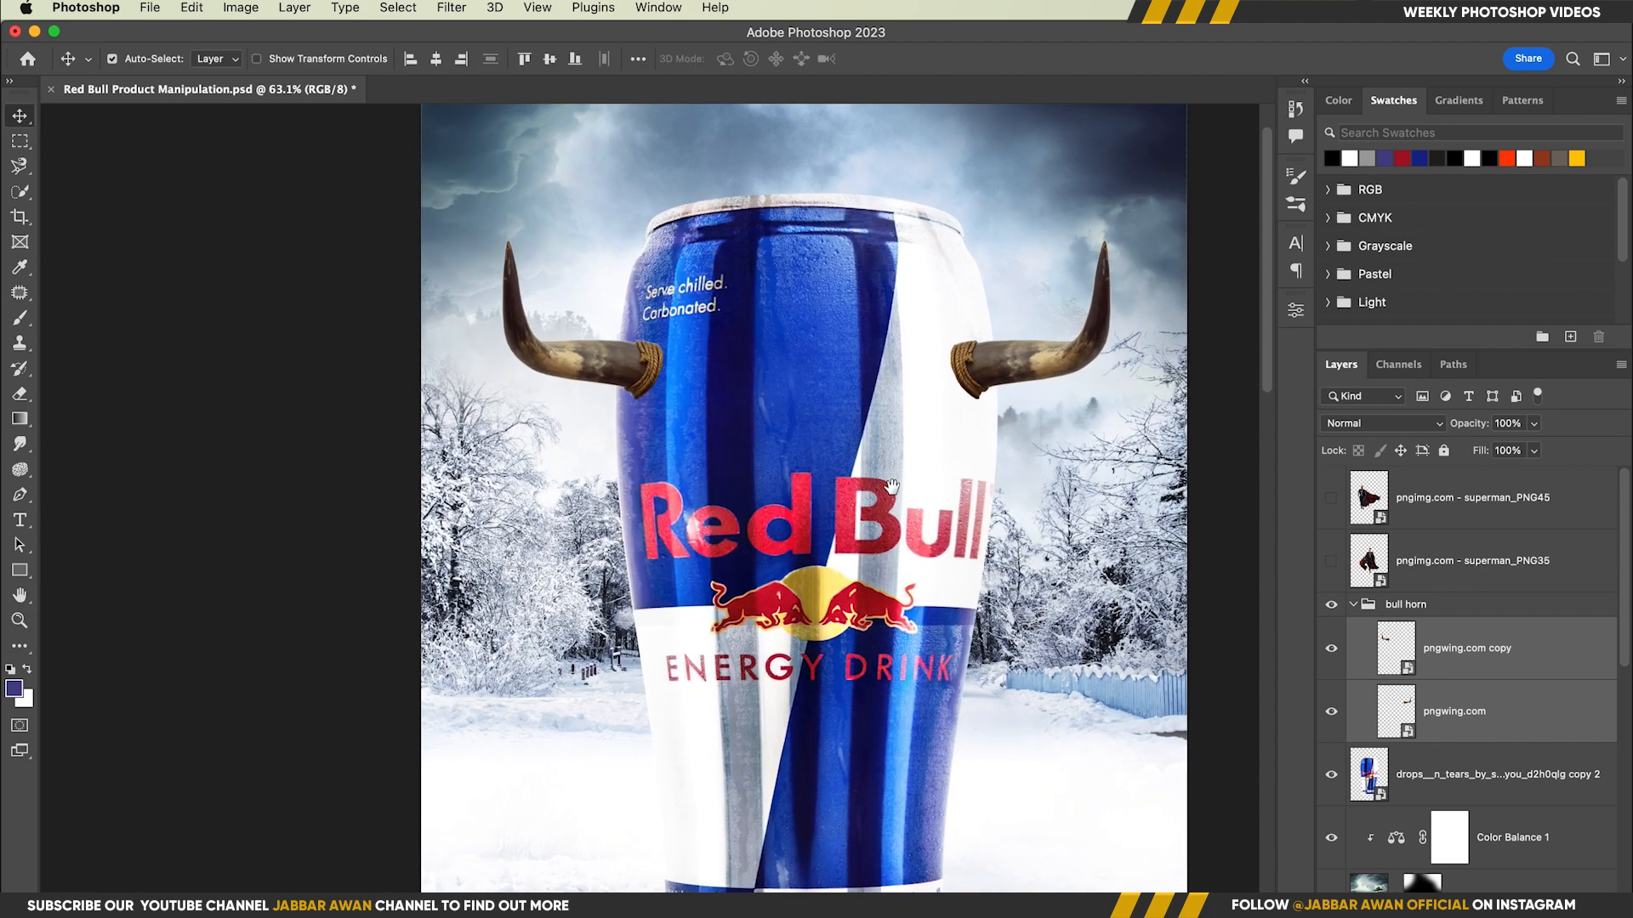
Add a Hue/Saturation adjustment clipped to the bull horn group, with Colorize on, hue 227 and saturation 54.
left_click(1419, 606)
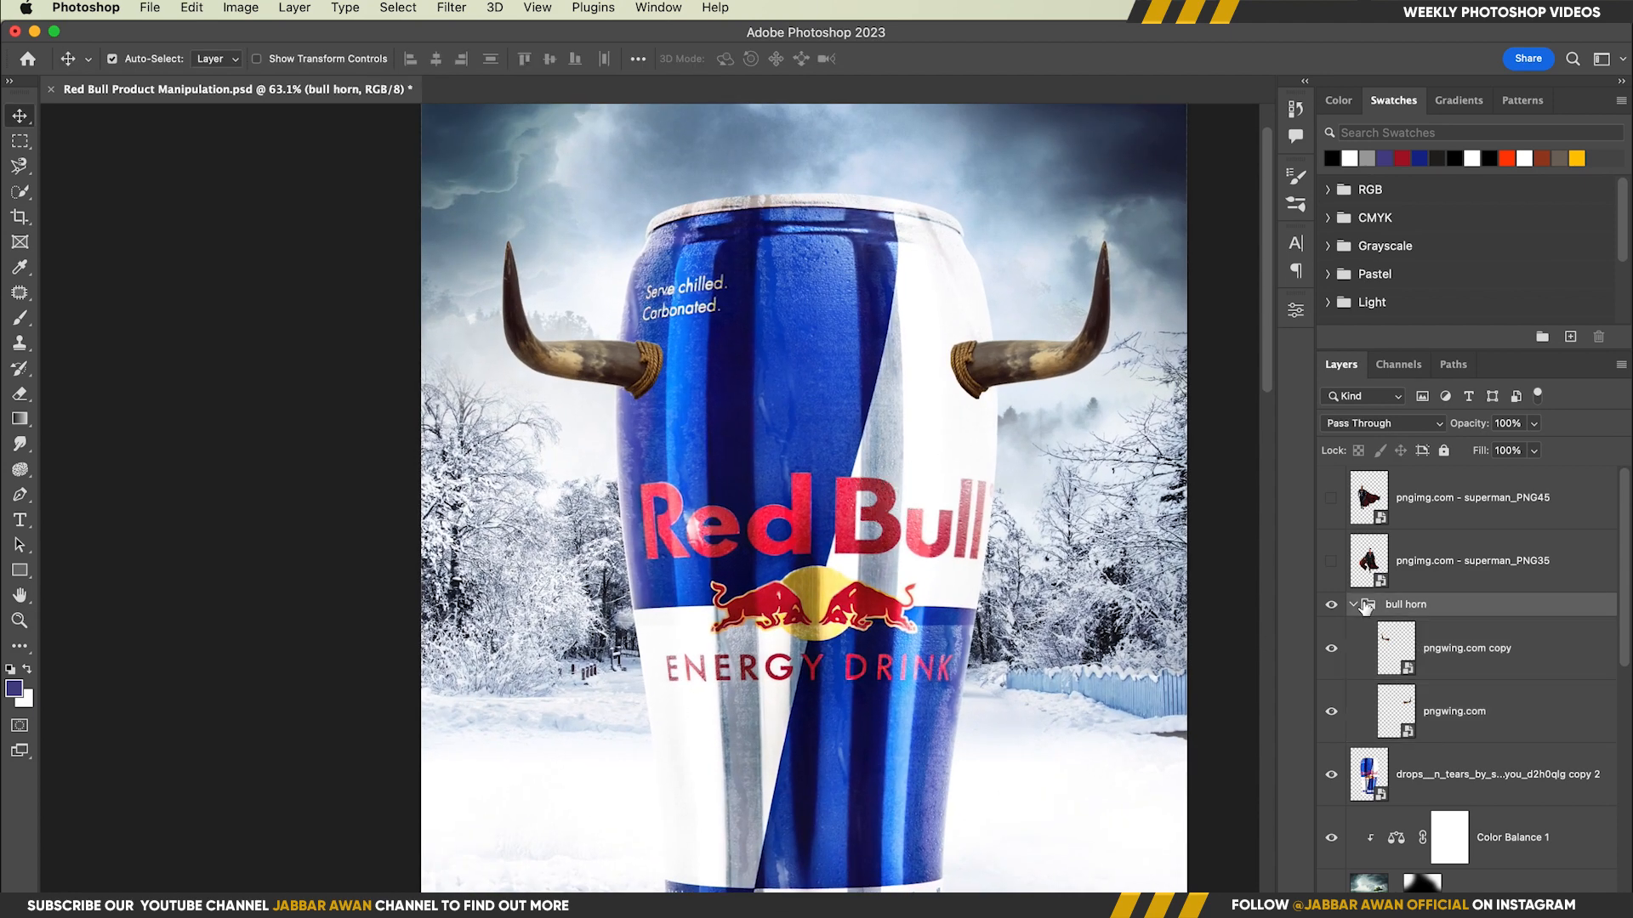
left_click(1353, 605)
left_click(1514, 905)
left_click(1537, 680)
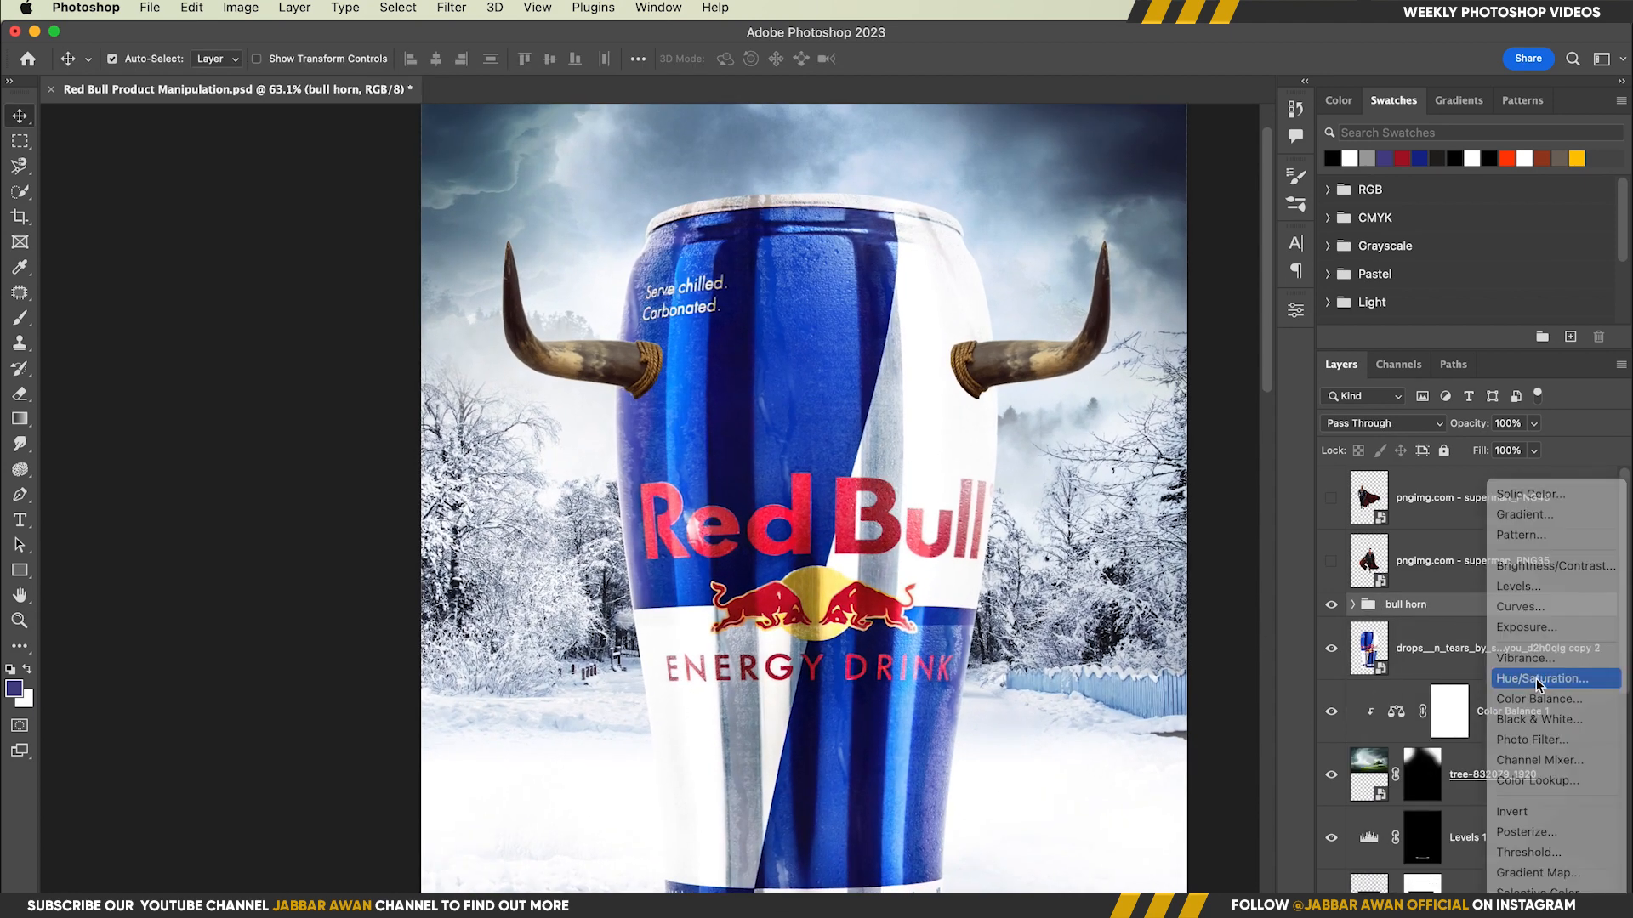
left_click(1129, 695)
left_click_drag(705, 546, 557, 494)
left_click(1073, 541)
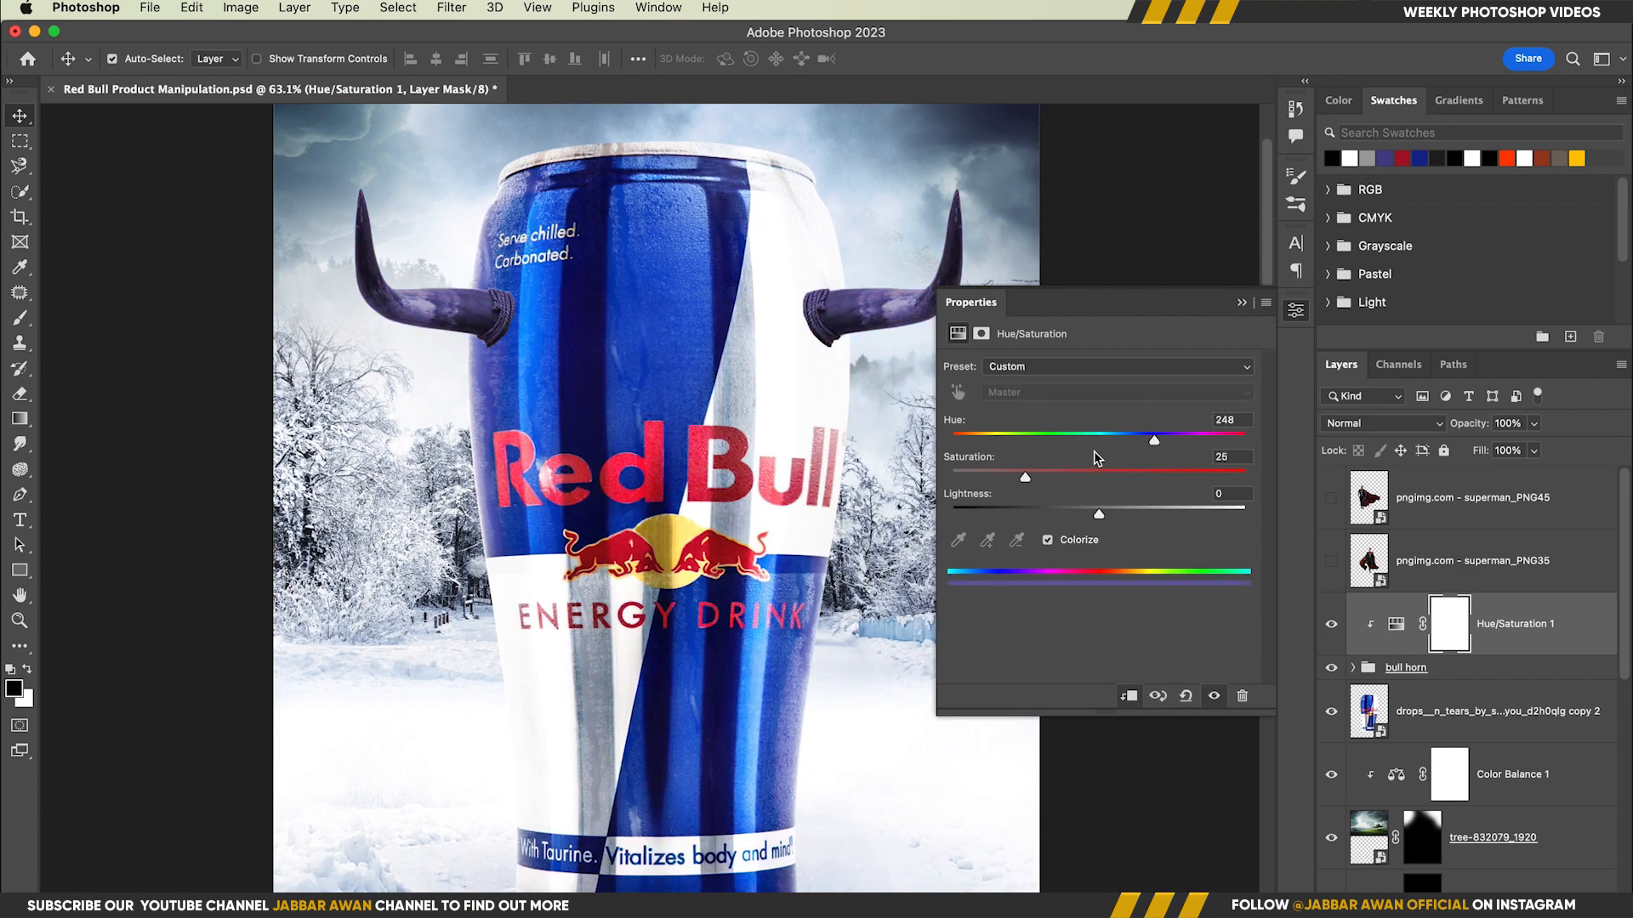
left_click_drag(1039, 483, 1073, 483)
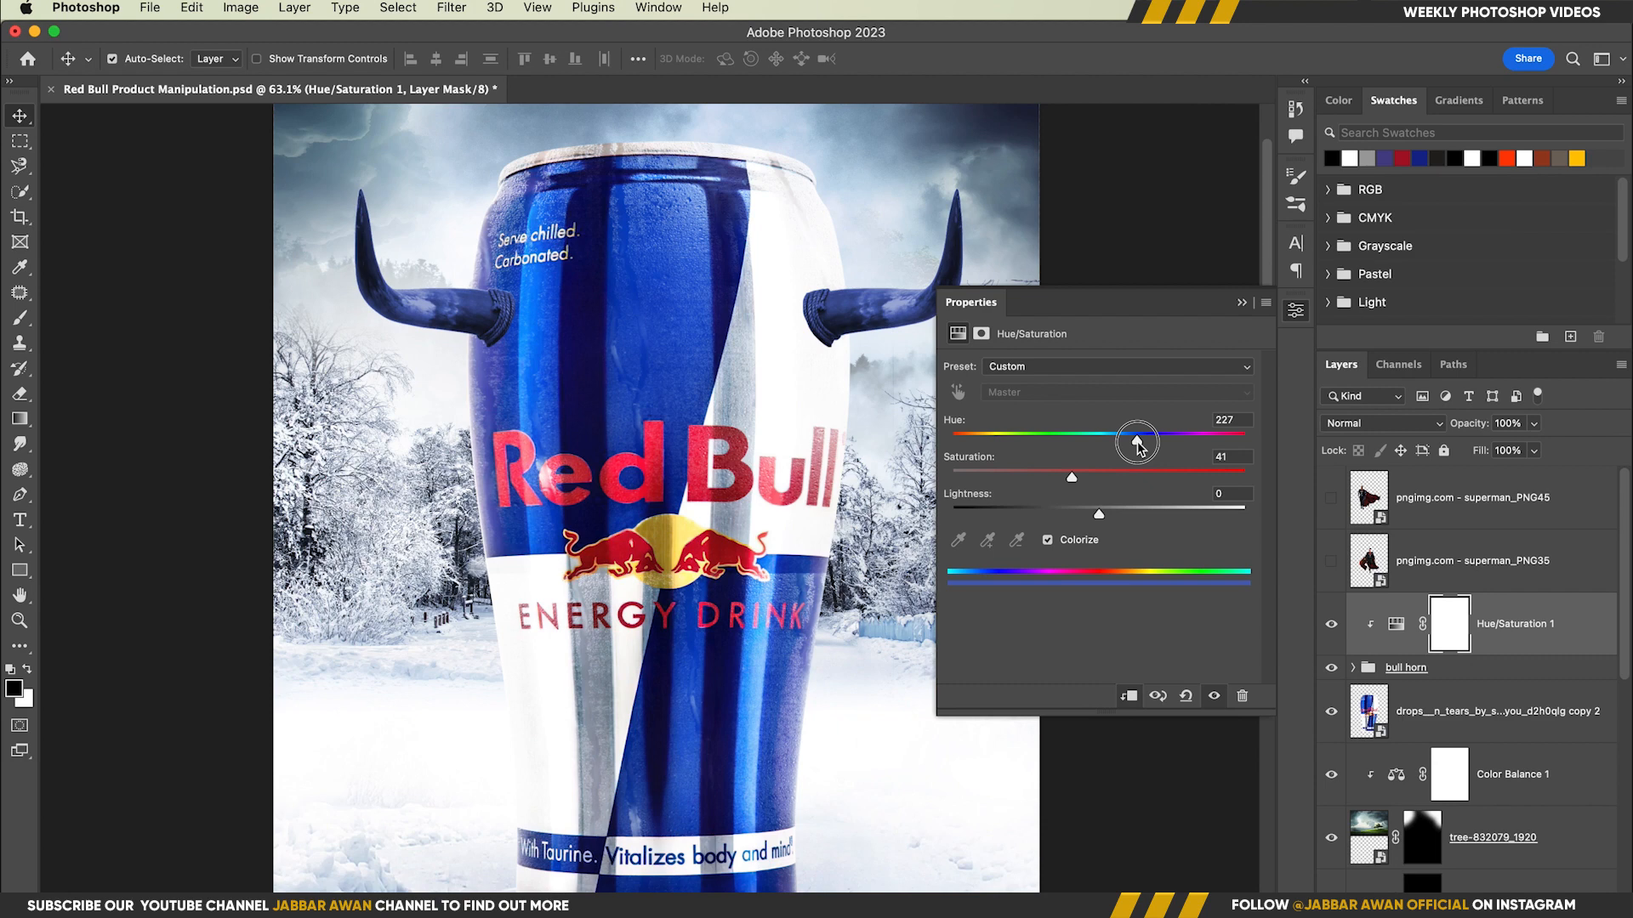
left_click(1242, 304)
Move the two horns slightly outward and lower them a little, keeping them level with each other.
scroll(799, 478, "down", 1)
left_click(1089, 387)
left_click_drag(464, 303, 449, 273)
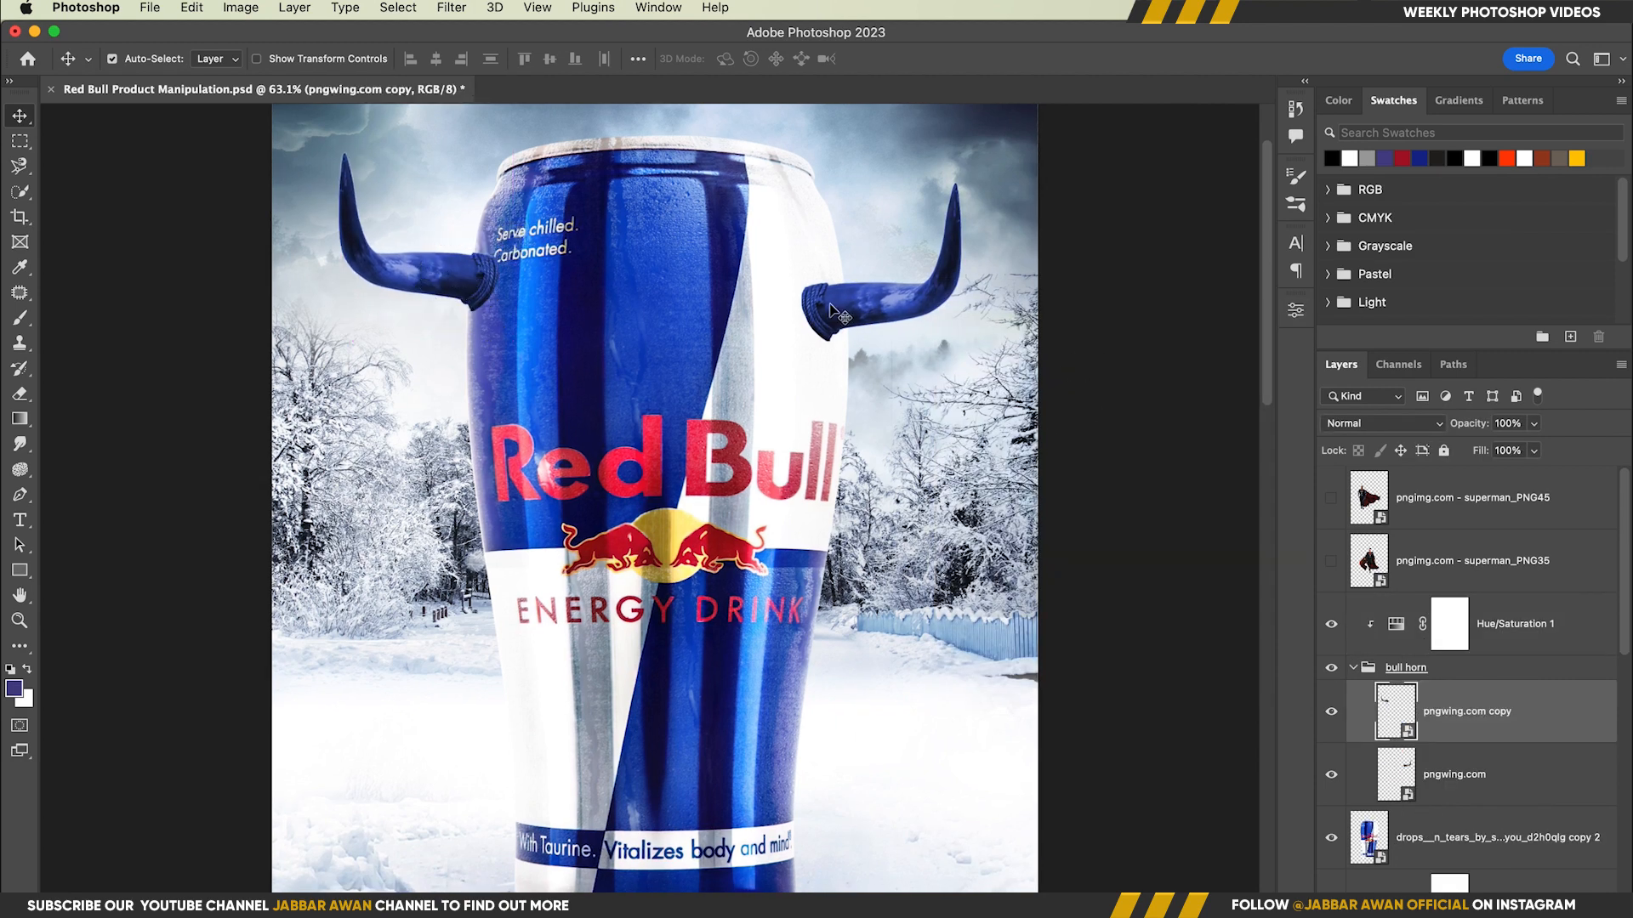
mouse_move(837, 315)
left_mouse_down()
mouse_move(853, 293)
mouse_move(853, 339)
left_mouse_up()
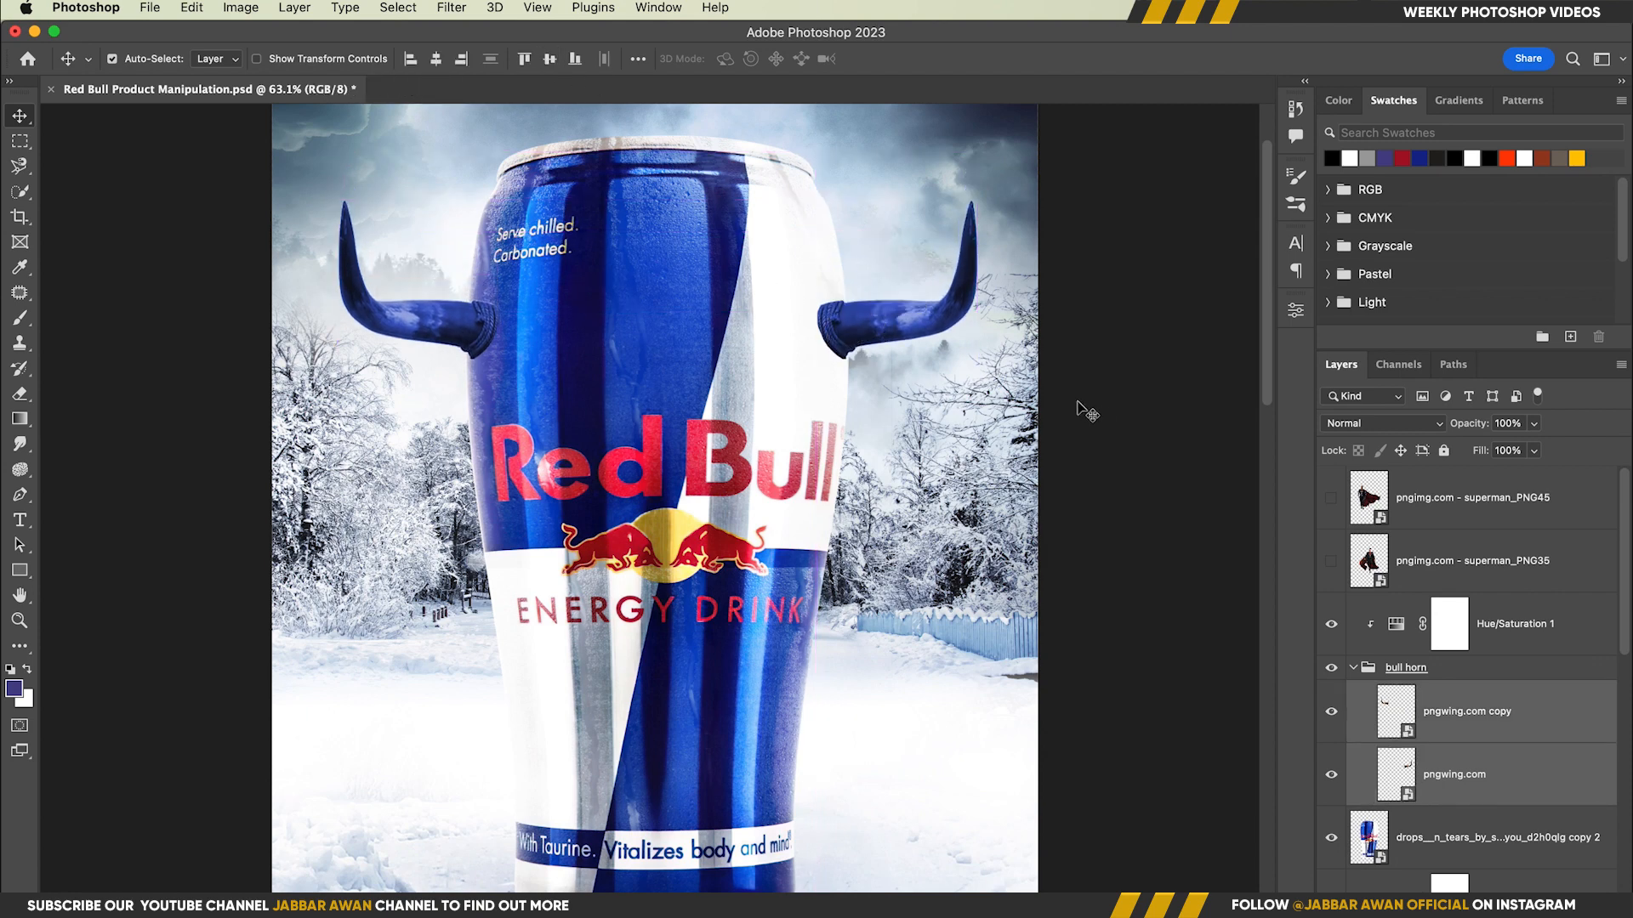
left_click(1081, 408)
Shift the right and left horns inward by similar amounts so their rope bases overlap the can's sides.
left_click(886, 321)
key("shift+Left")
key("shift+Left")
key("shift+Left")
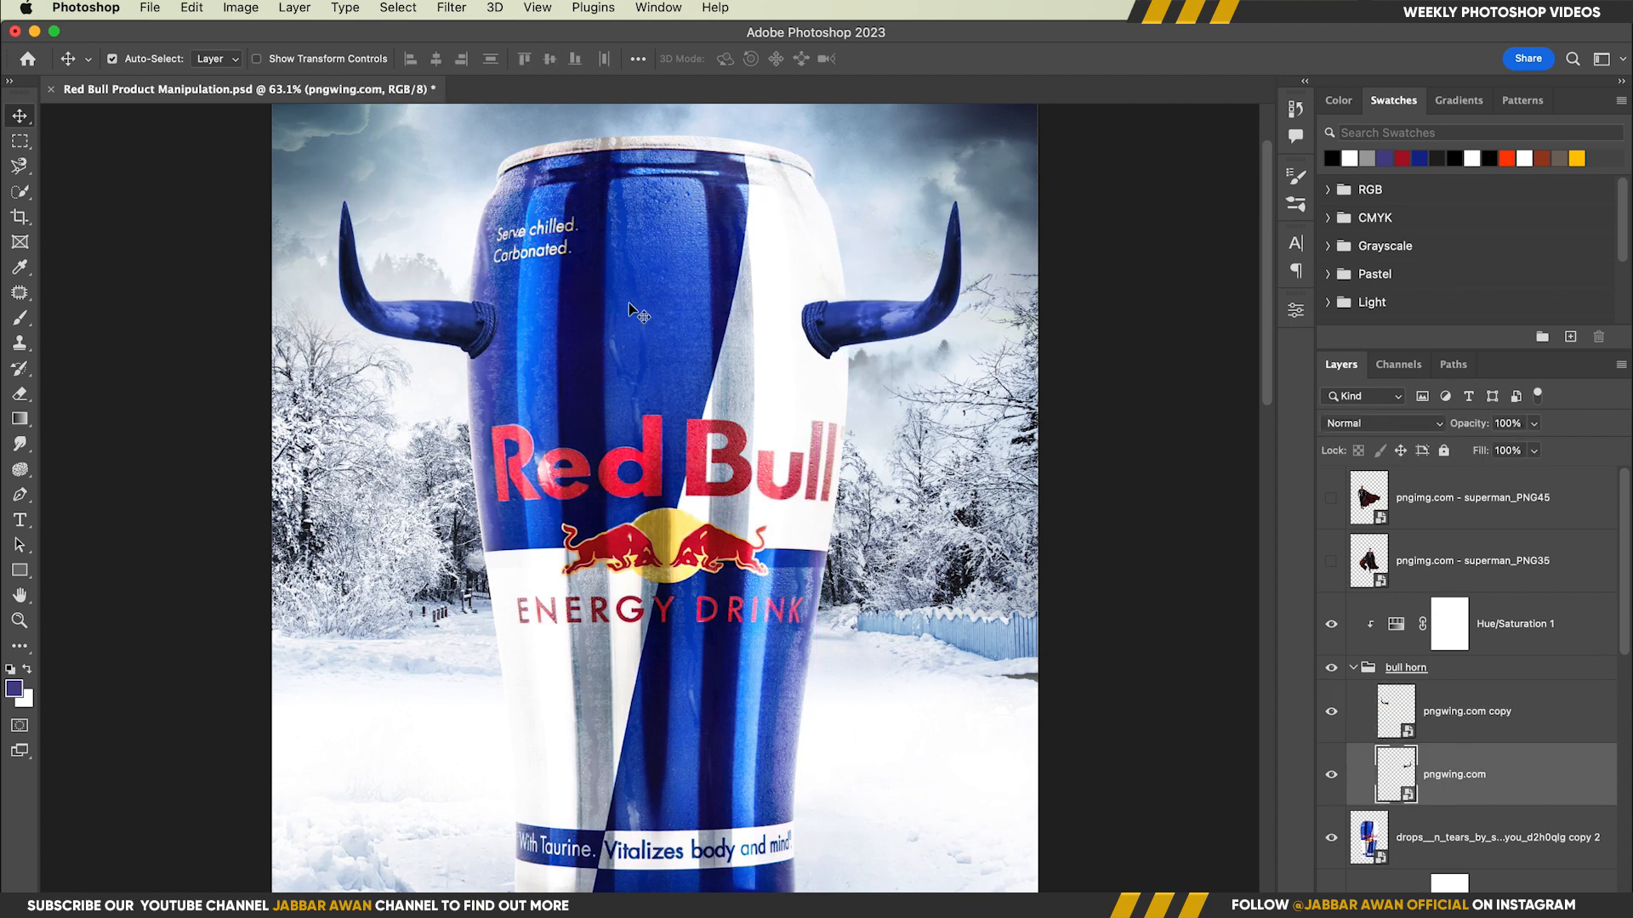
left_click_drag(456, 316, 479, 315)
key("alt+space")
left_click_drag(654, 342, 684, 341)
key("space")
left_click_drag(697, 365, 747, 483)
scroll(731, 485, "down", 1)
key("alt+space")
left_click_drag(476, 425, 553, 395)
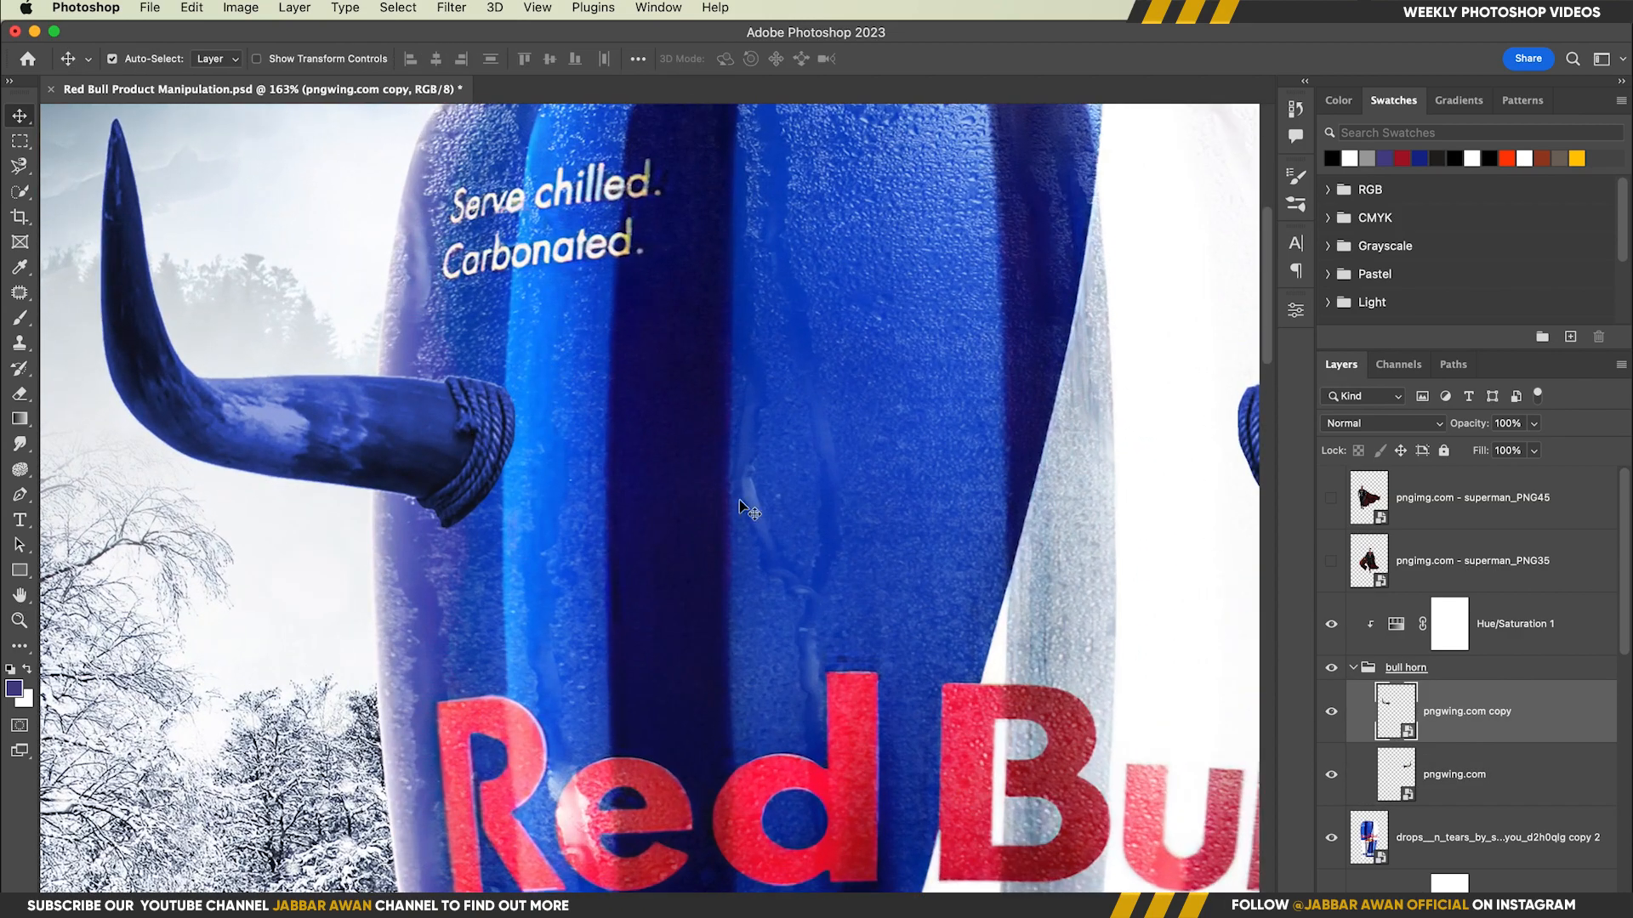
key("super+shift+alt+n")
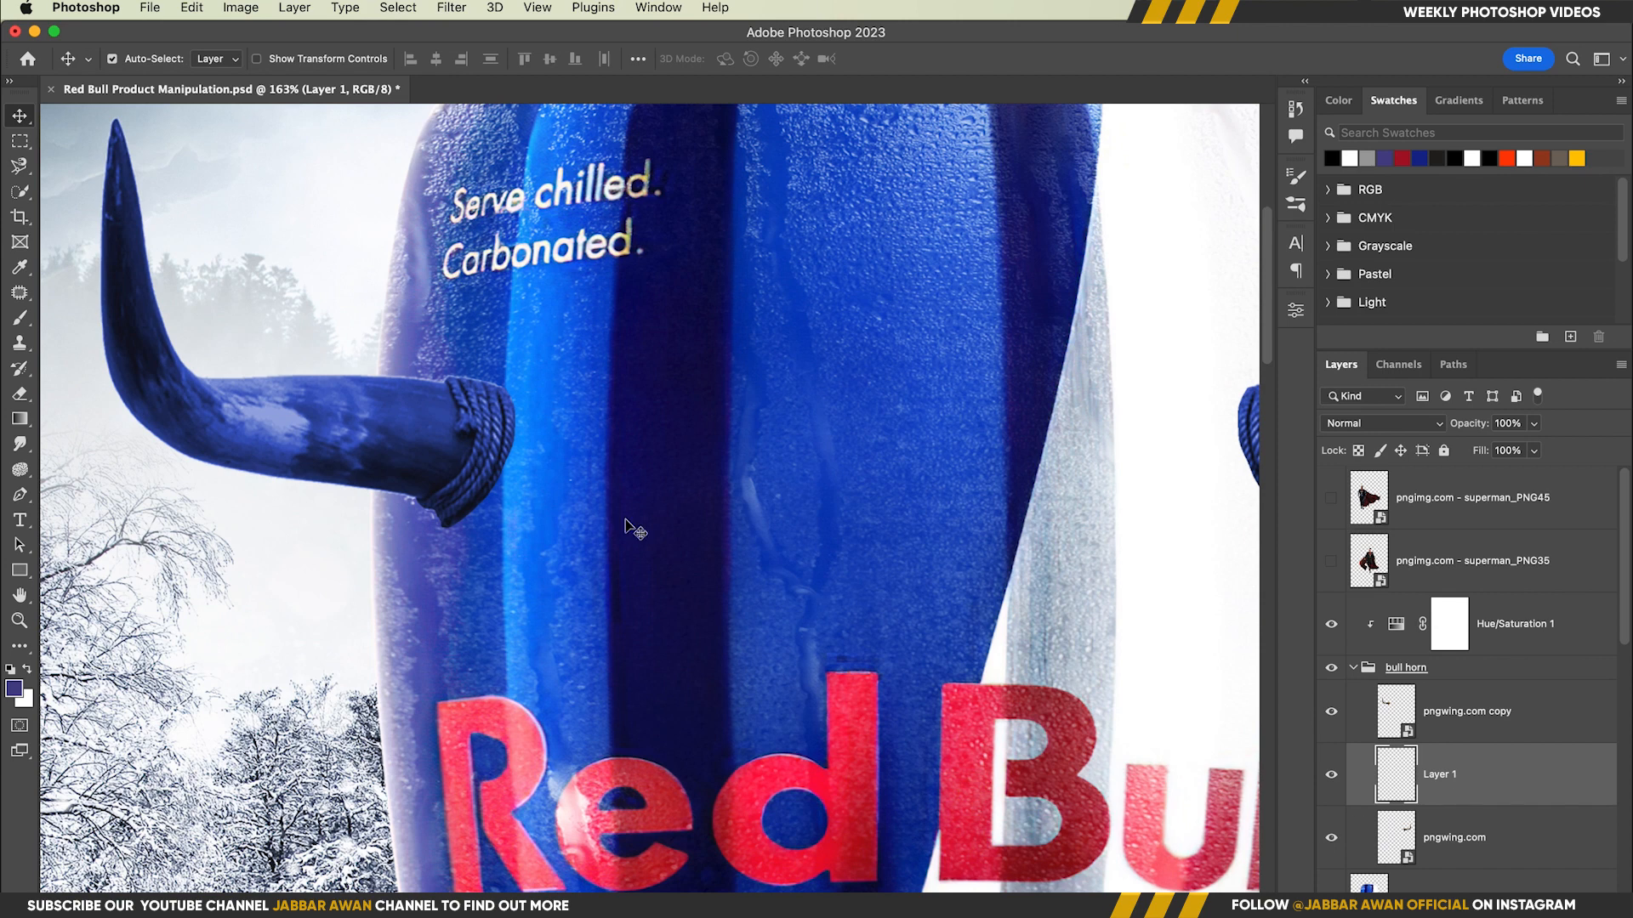
key("super+space")
left_click_drag(515, 459, 537, 459)
key("Delete")
Add a Levels adjustment directly below the bull horn group, with midtones 0.81 and output white 155.
left_click(1477, 839)
left_click(1454, 775)
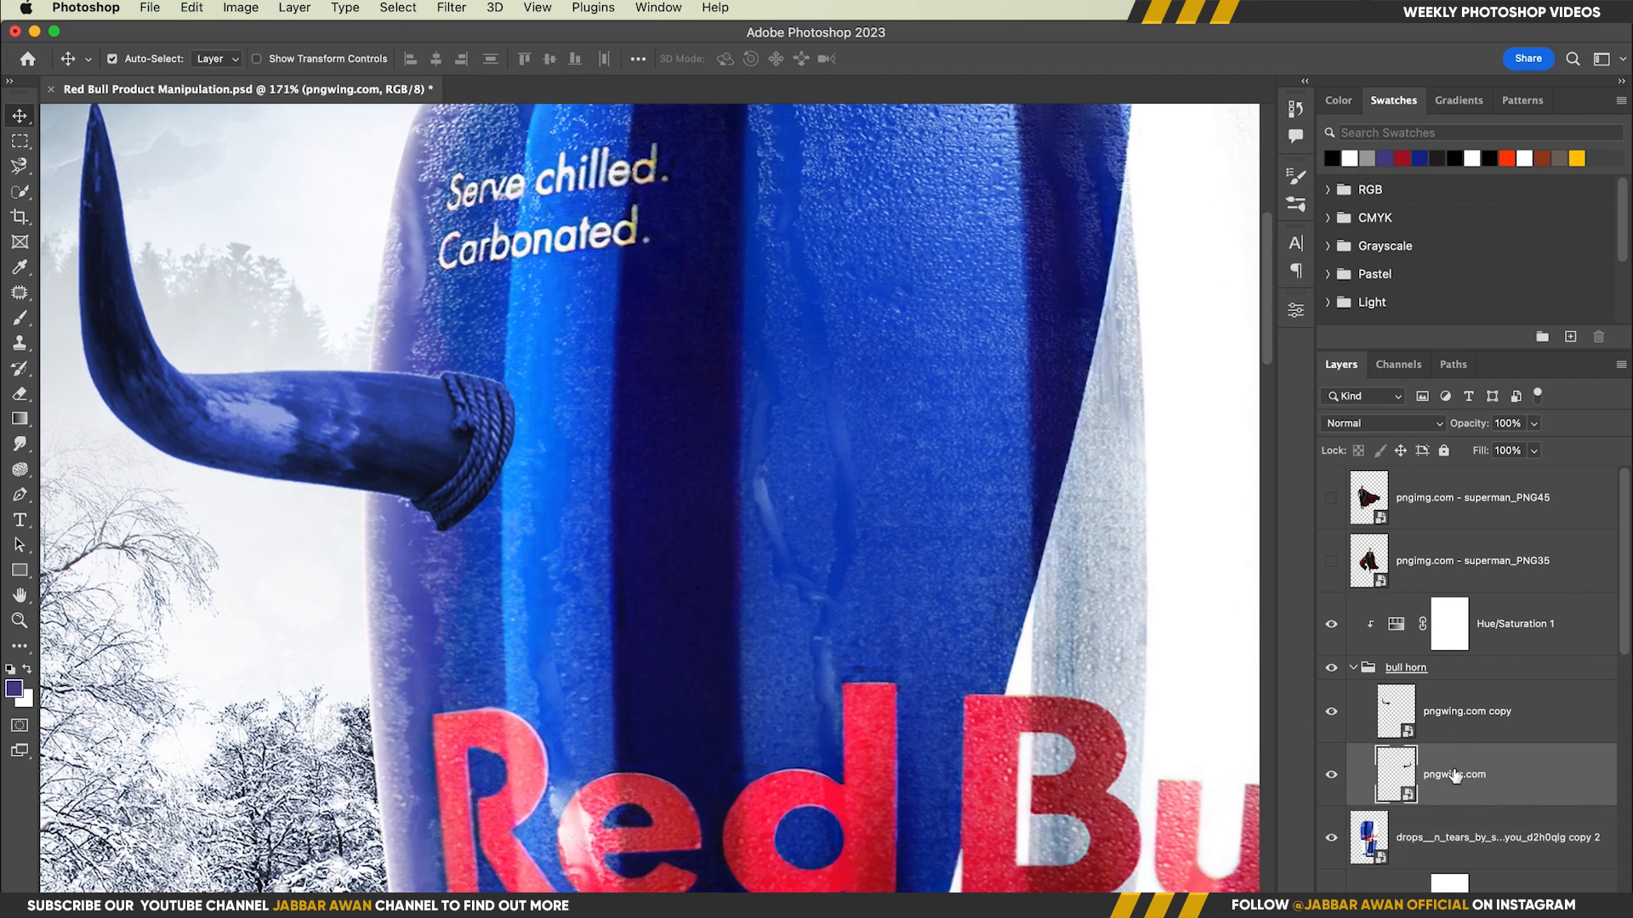
left_click(1509, 905)
left_click(1543, 587)
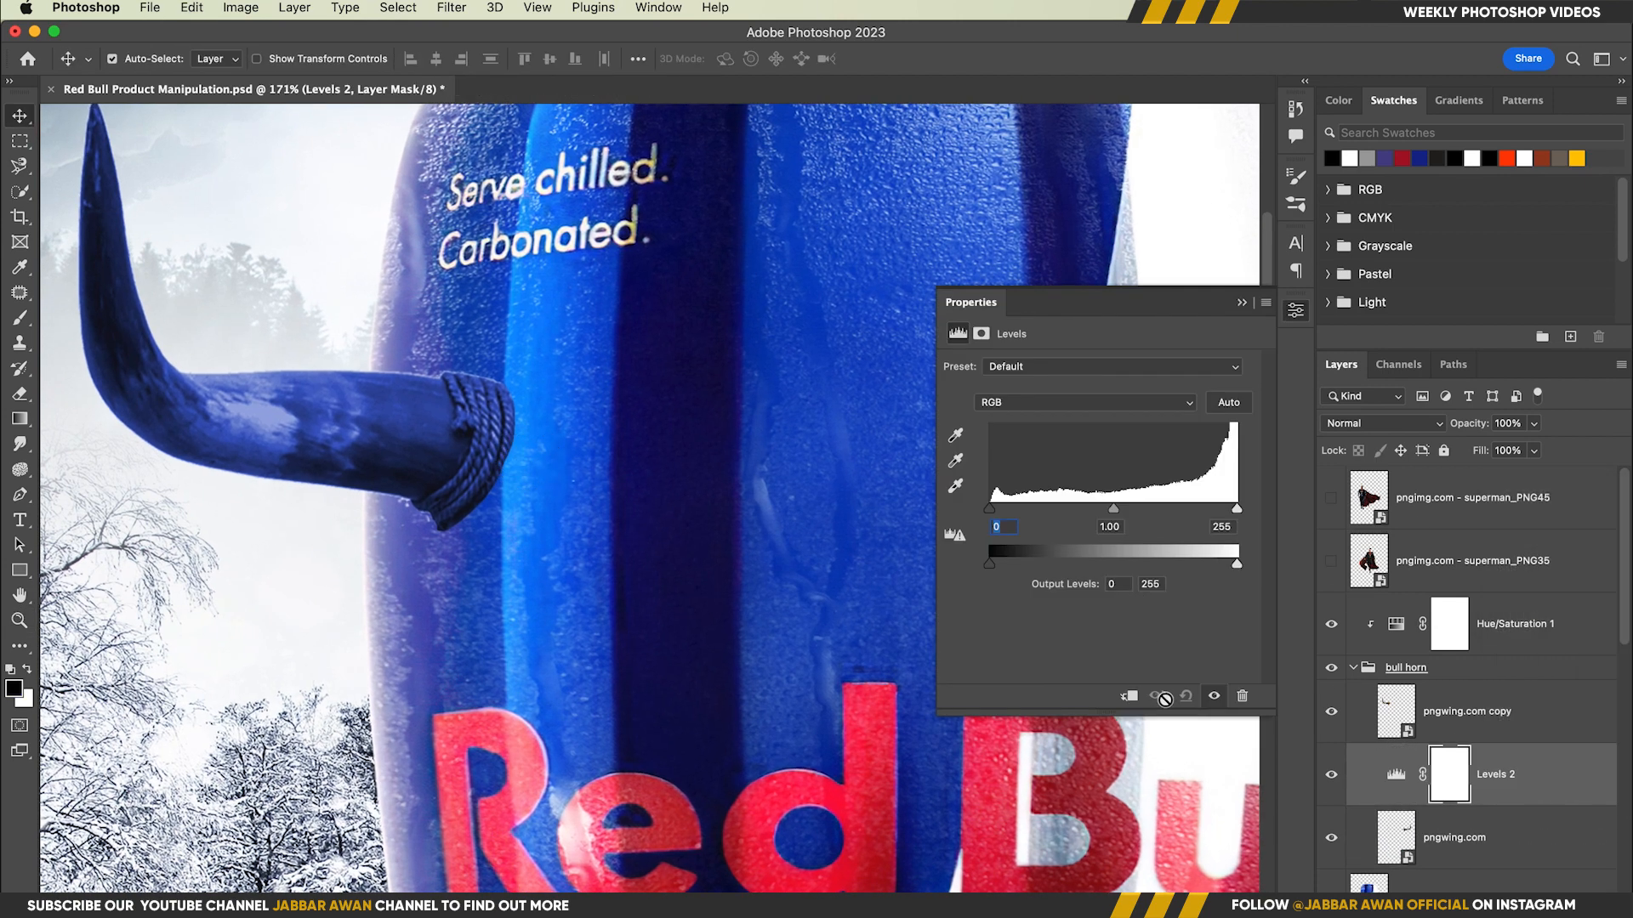
left_click_drag(996, 513, 961, 514)
scroll(1493, 765, "down", 5)
left_click_drag(1496, 552, 1505, 652)
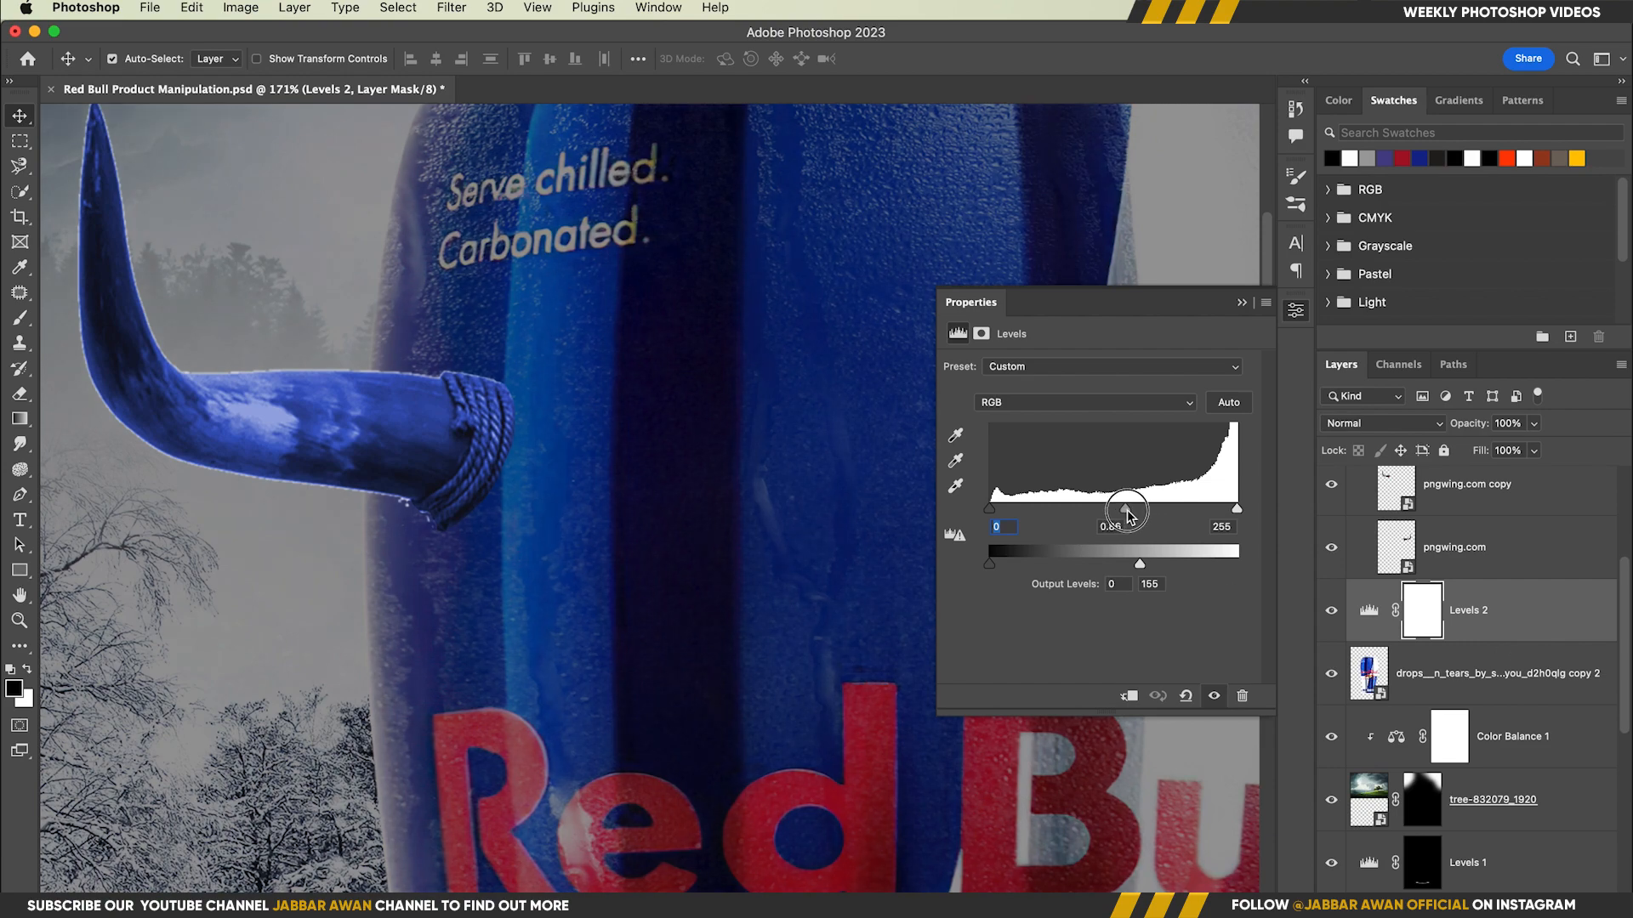
left_click_drag(1035, 226, 631, 319)
Invert the Levels mask, paint a soft white shadow area on the can around the left horn's rope, and save the document.
key("super+i")
mouse_move(172, 514)
left_mouse_down()
mouse_move(194, 553)
mouse_move(804, 554)
left_mouse_up()
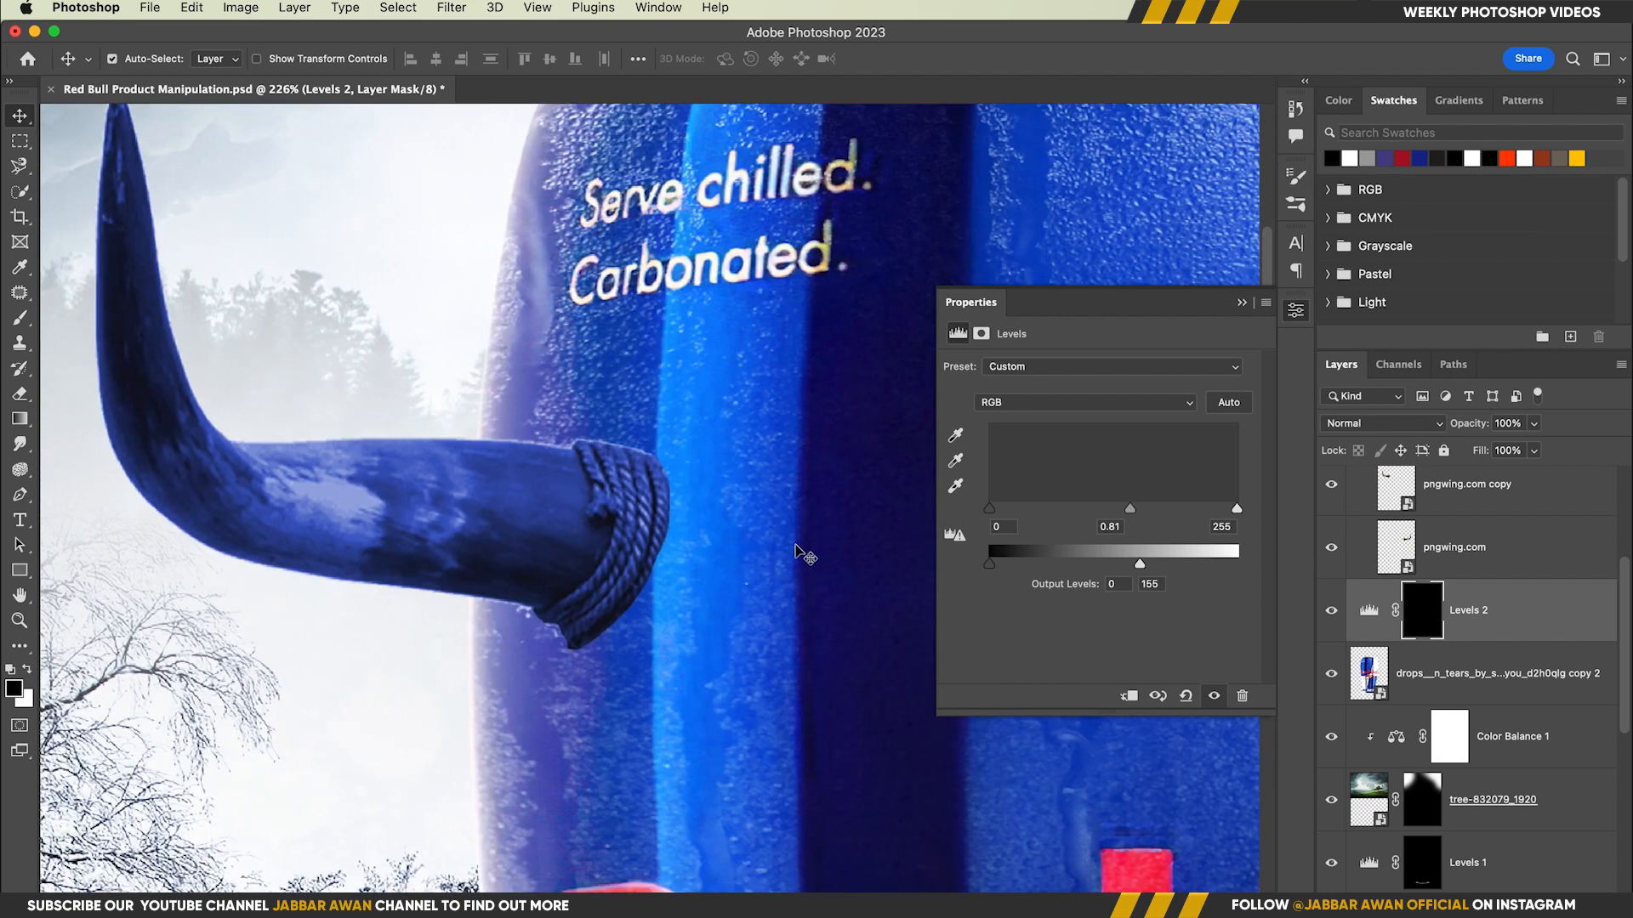
key("b")
mouse_move(609, 558)
left_mouse_down()
mouse_move(633, 560)
mouse_move(639, 485)
mouse_move(617, 476)
mouse_move(644, 471)
left_mouse_up()
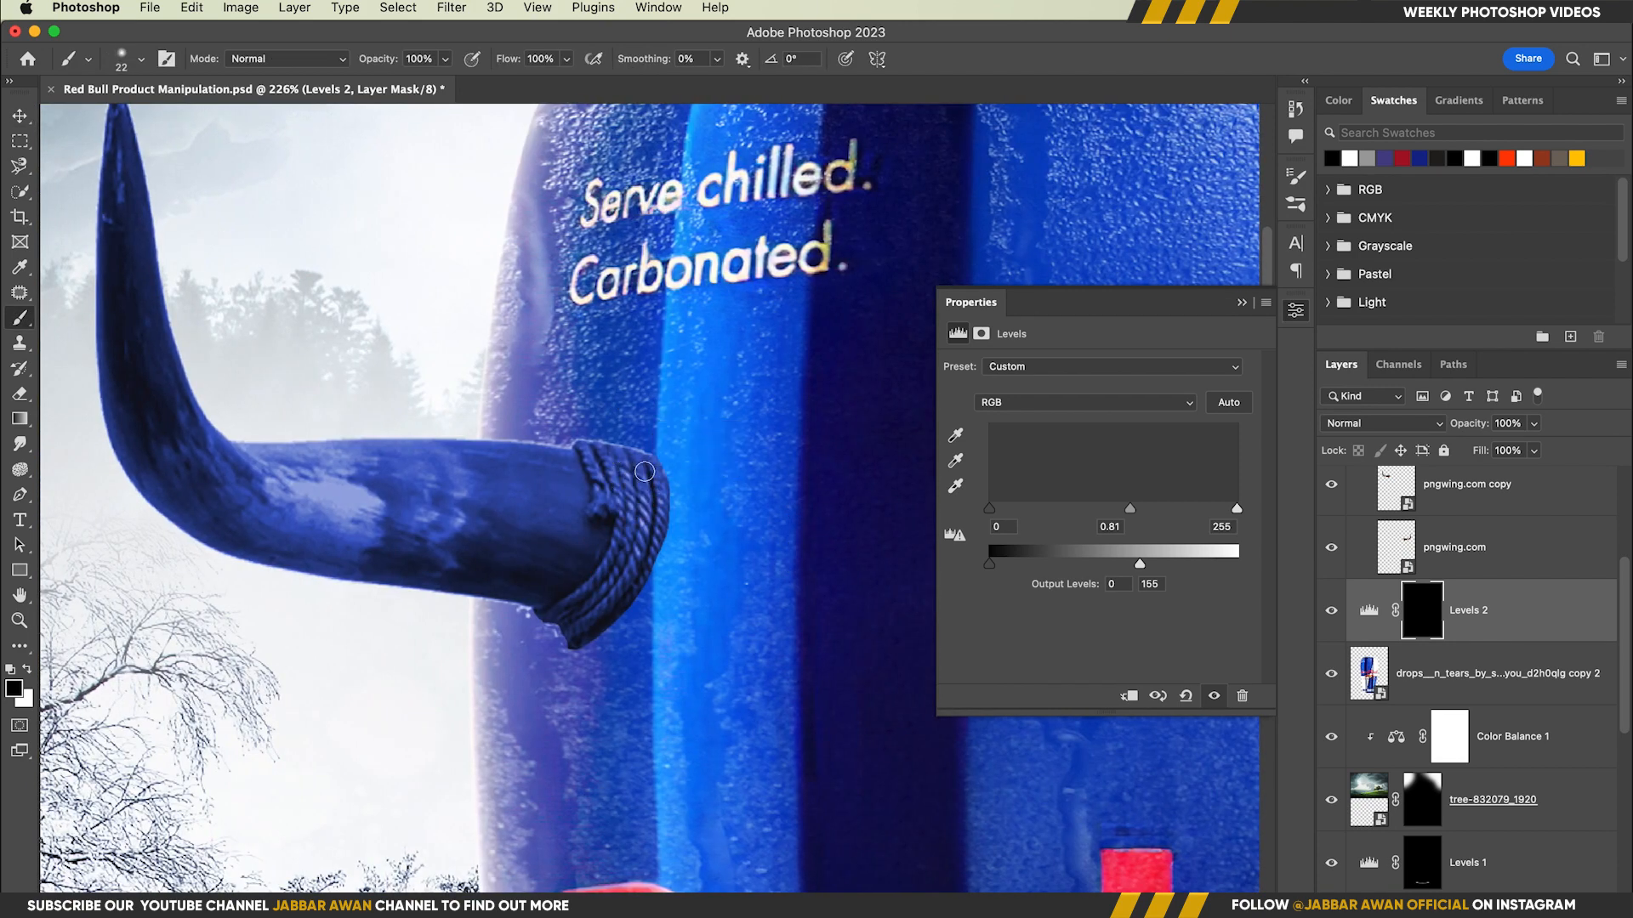
key("x")
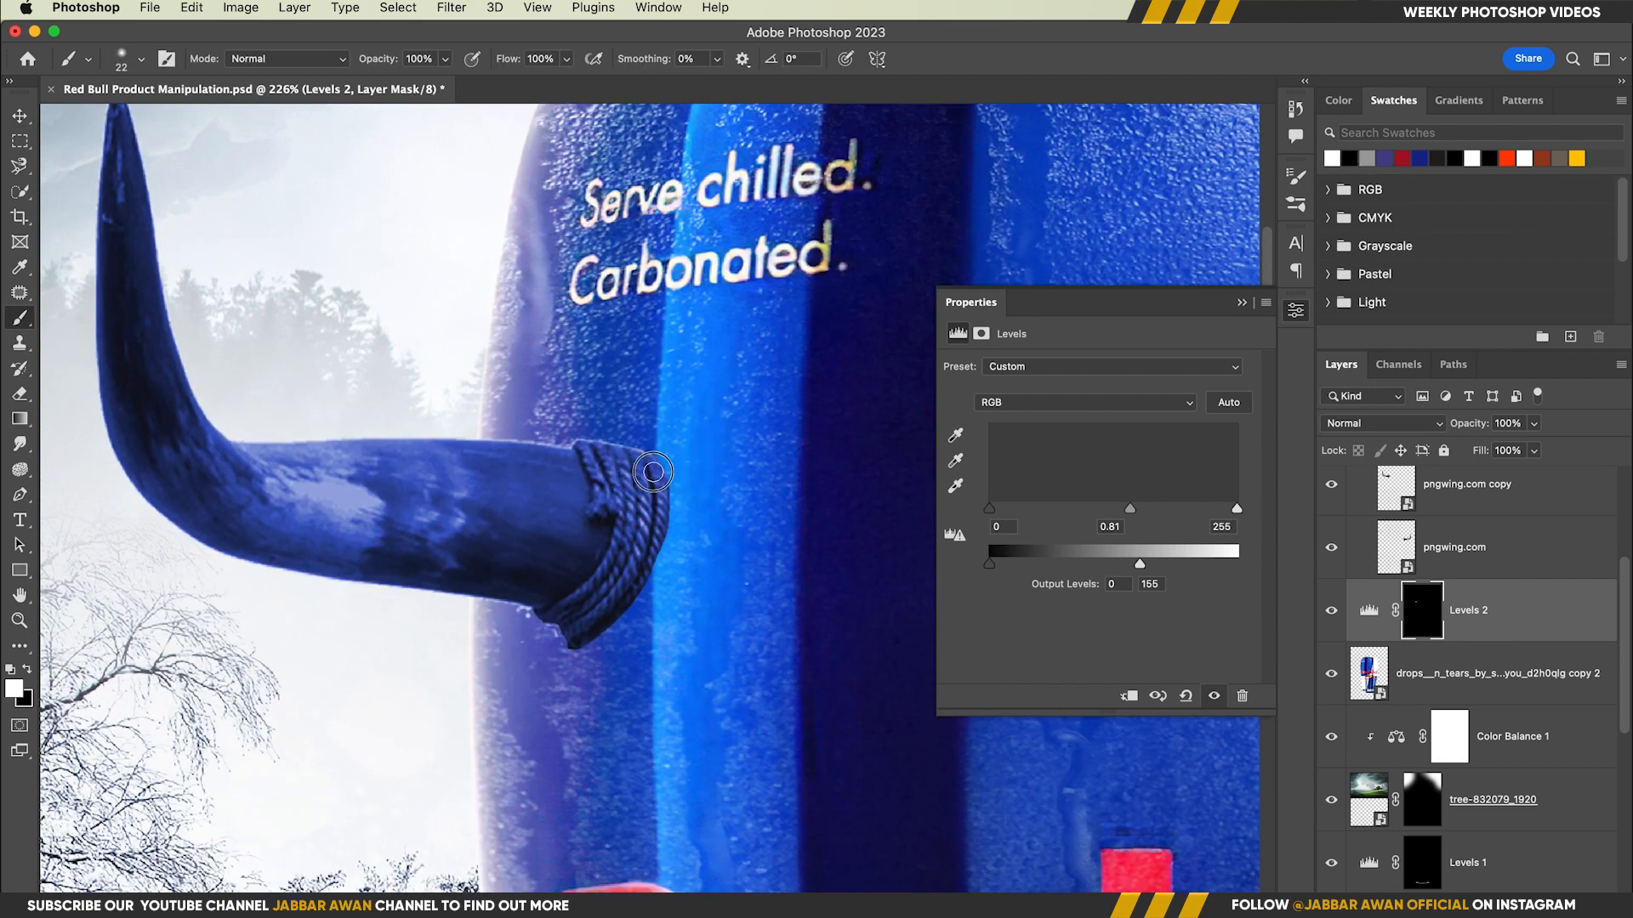
left_click_drag(645, 567, 579, 635)
mouse_move(628, 552)
left_mouse_down()
mouse_move(596, 592)
mouse_move(533, 601)
mouse_move(601, 601)
mouse_move(553, 601)
left_mouse_up()
mouse_move(749, 694)
left_mouse_down()
mouse_move(605, 630)
mouse_move(607, 692)
left_mouse_up()
left_click_drag(583, 513, 629, 490)
left_click_drag(367, 510, 402, 544)
key("super+s")
left_click_drag(407, 611, 438, 547)
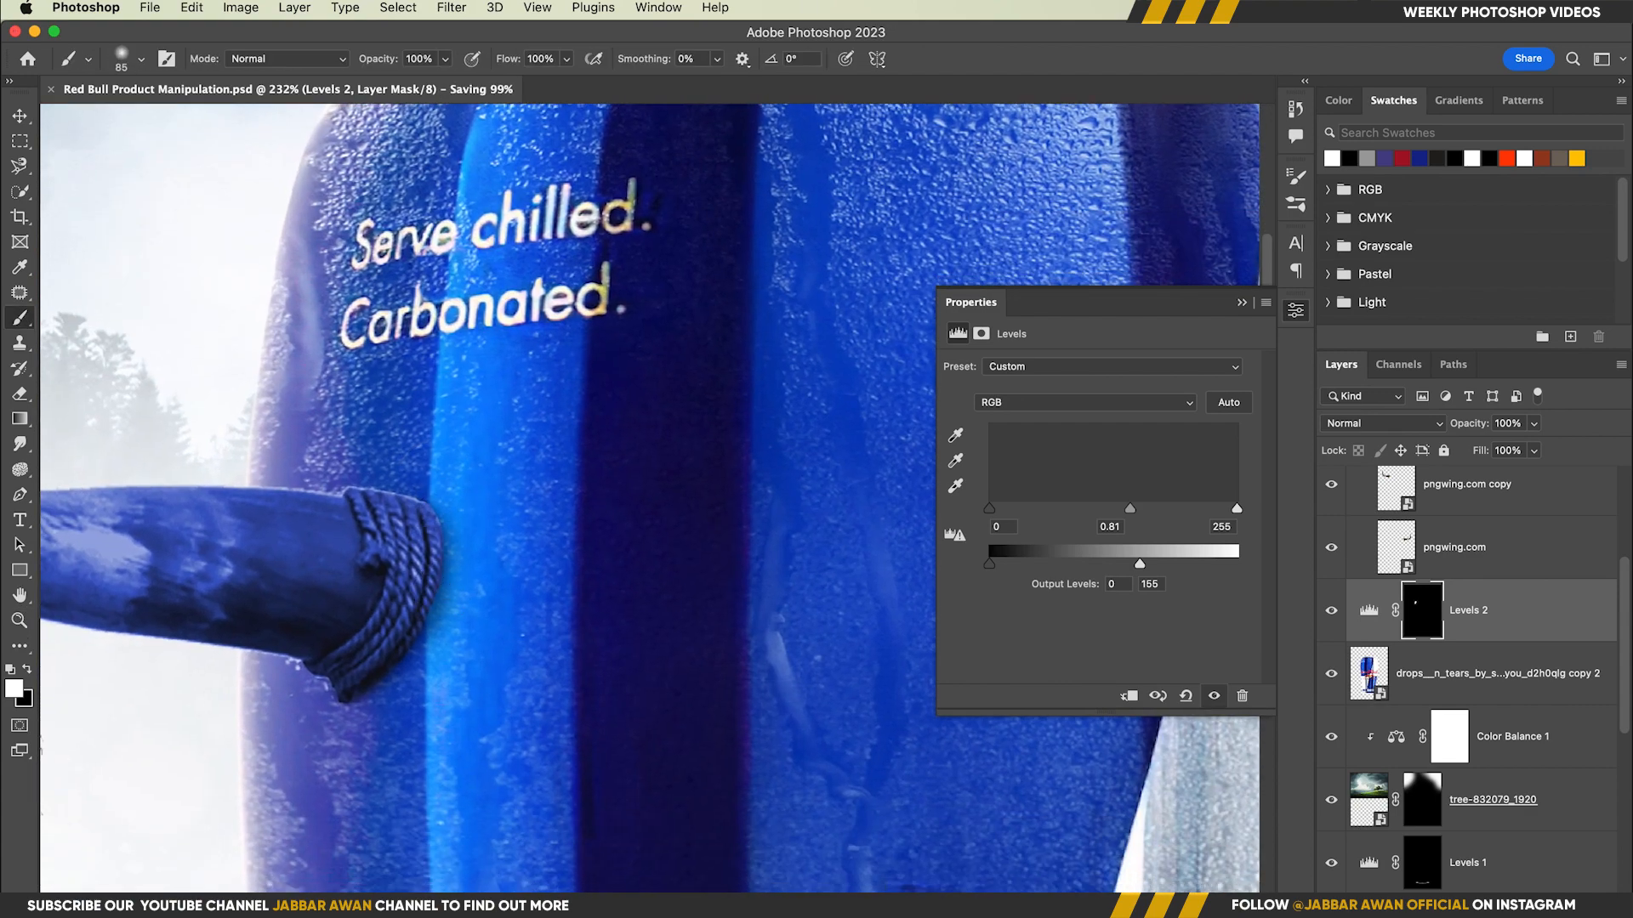
left_click_drag(691, 613, 587, 592)
Link the Levels 2 shadow layer to the left horn's layer, pngwing.com copy.
left_click(1503, 501, "super")
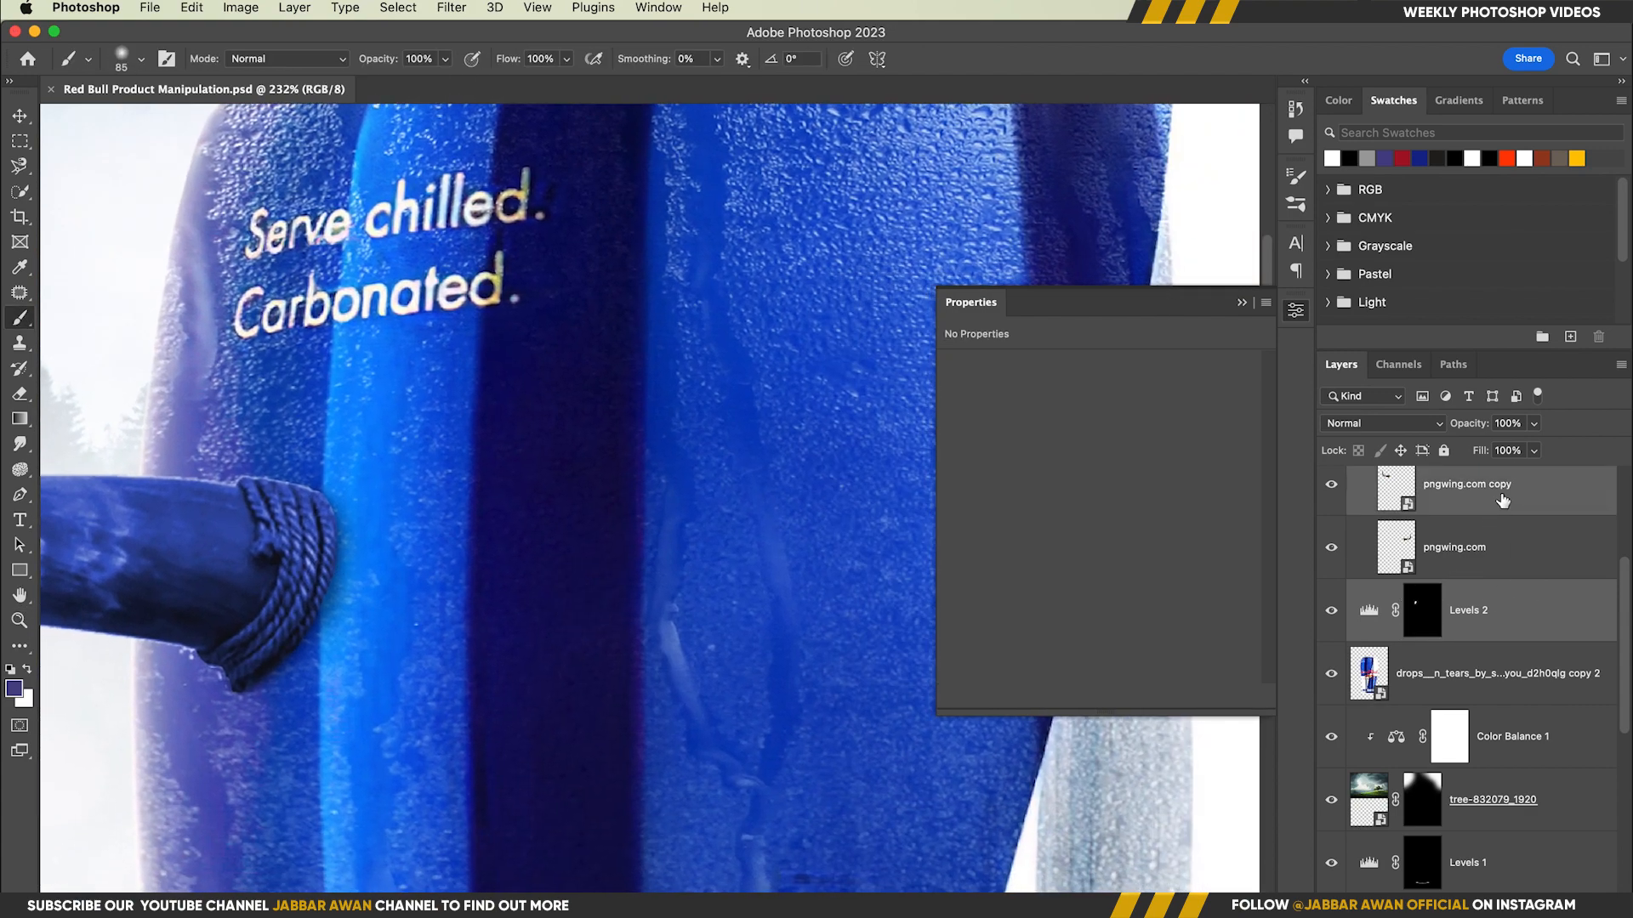
left_click(1488, 608)
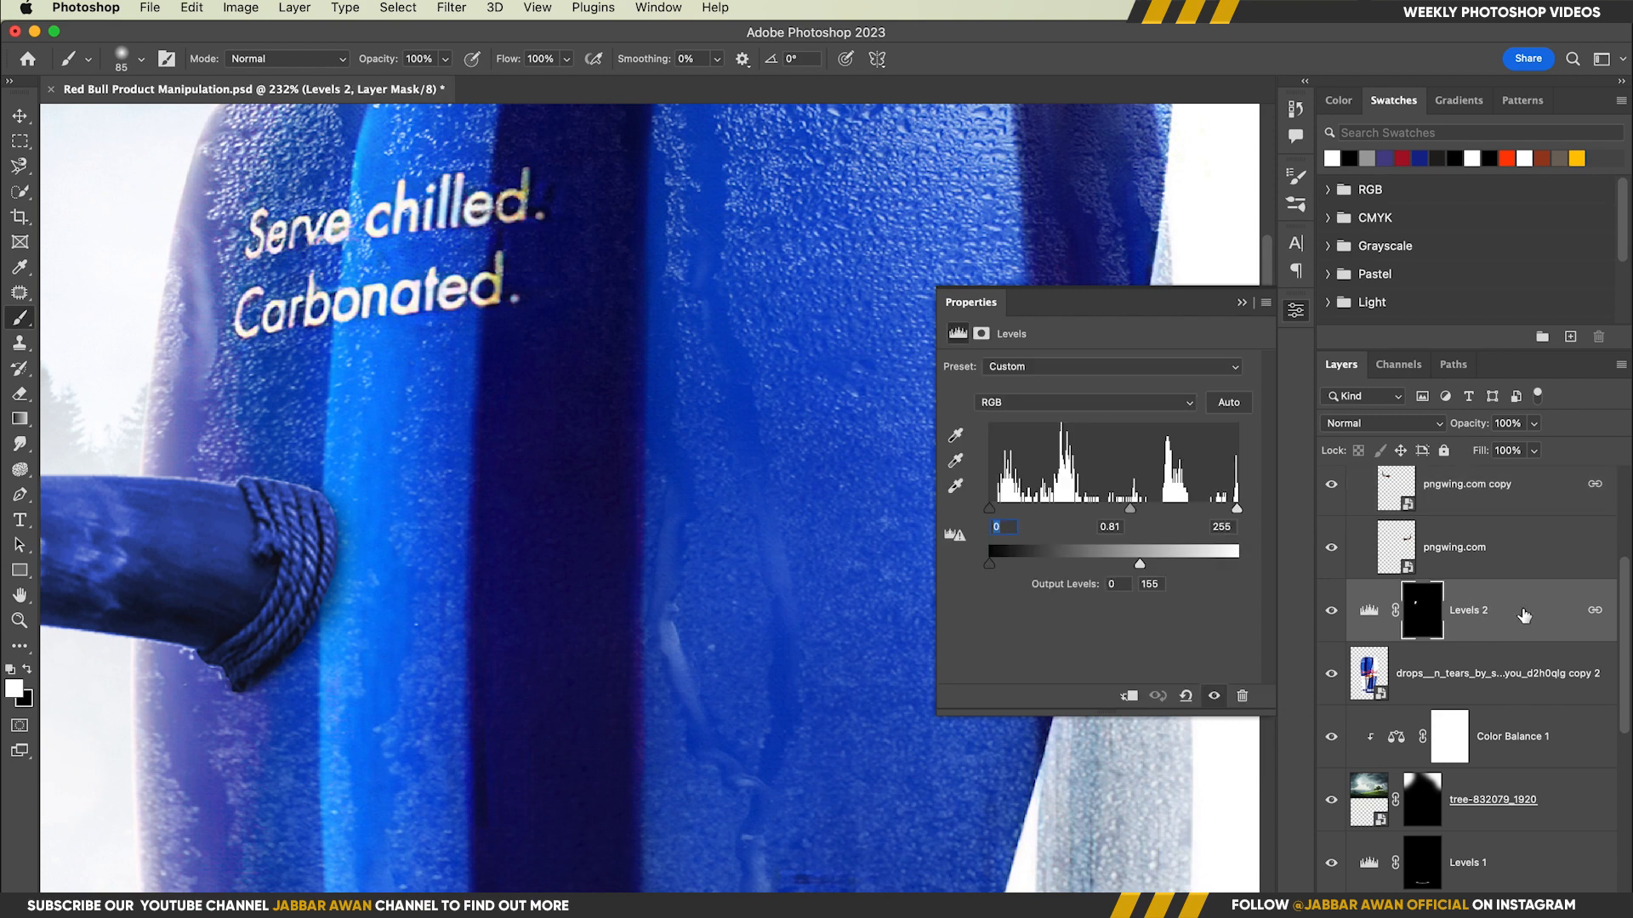
left_click(1475, 499)
Duplicate Levels 2 above Hue/Saturation 1, clip it to the horn group, and touch up its mask at the rope with a 67 px white brush.
scroll(1469, 644, "up", 3)
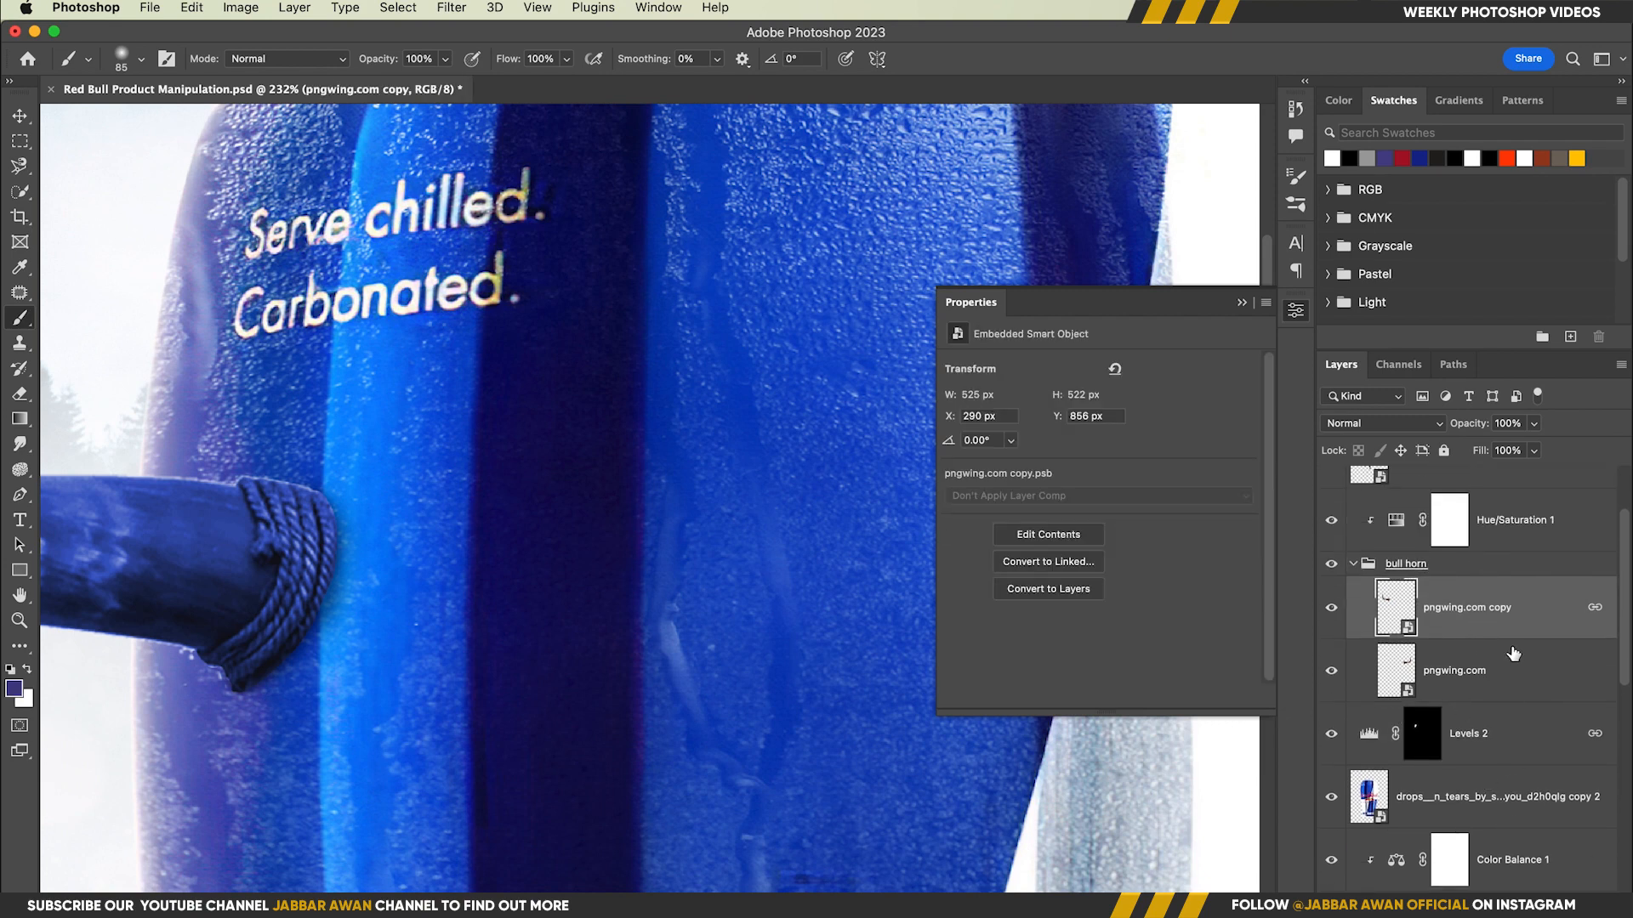
left_click(1508, 529)
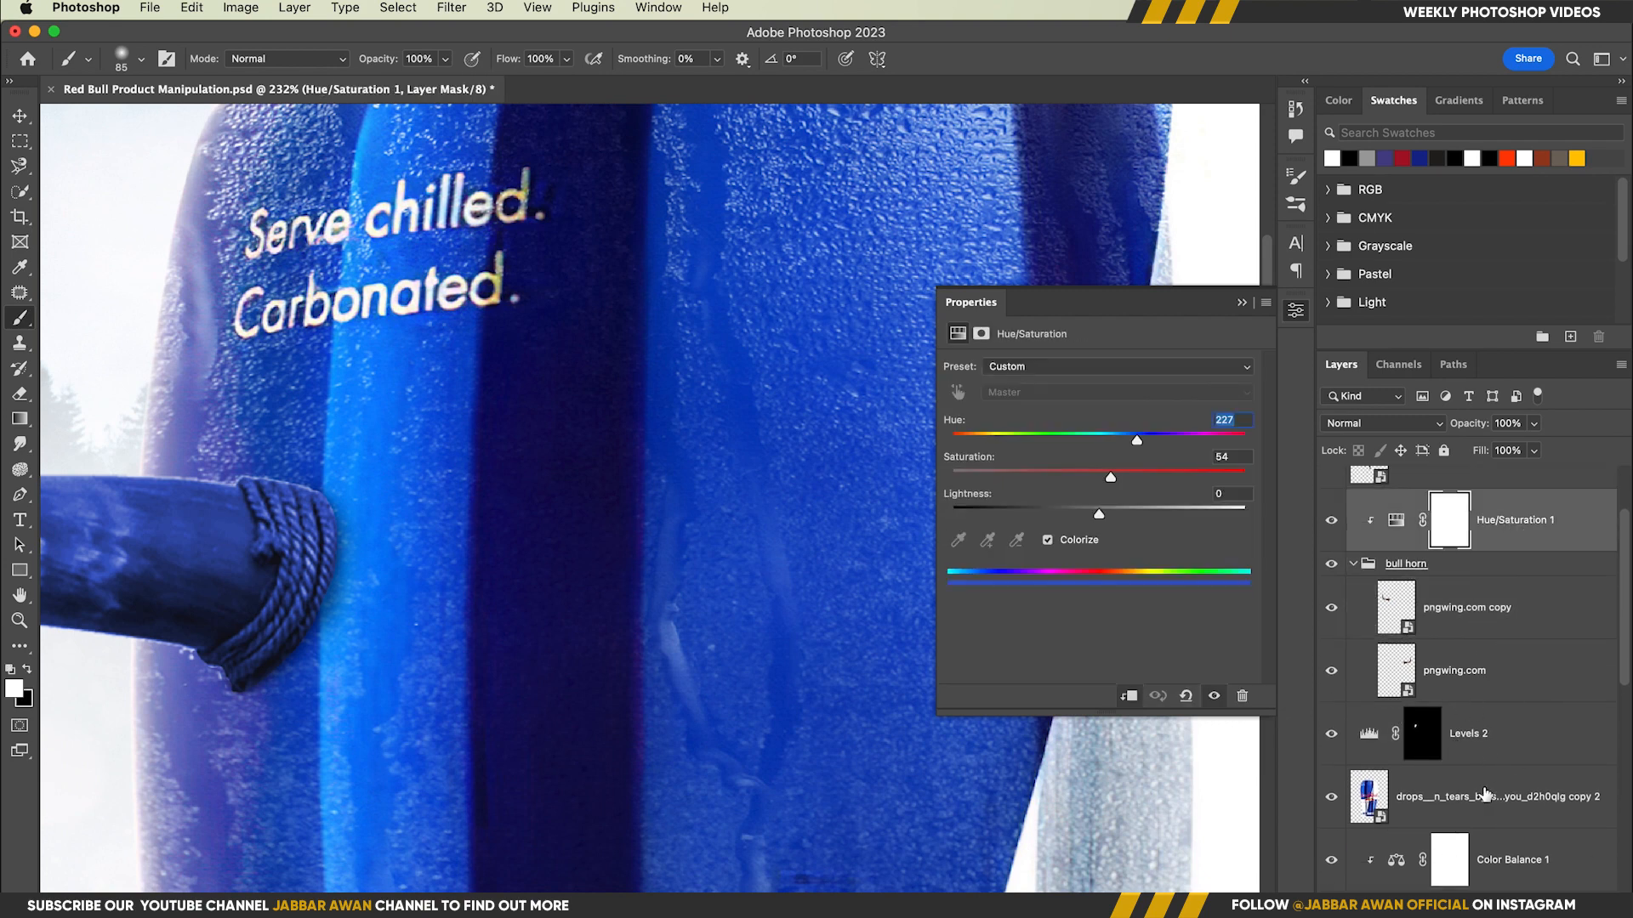
left_click_drag(1469, 733, 1483, 514)
left_click(1436, 541)
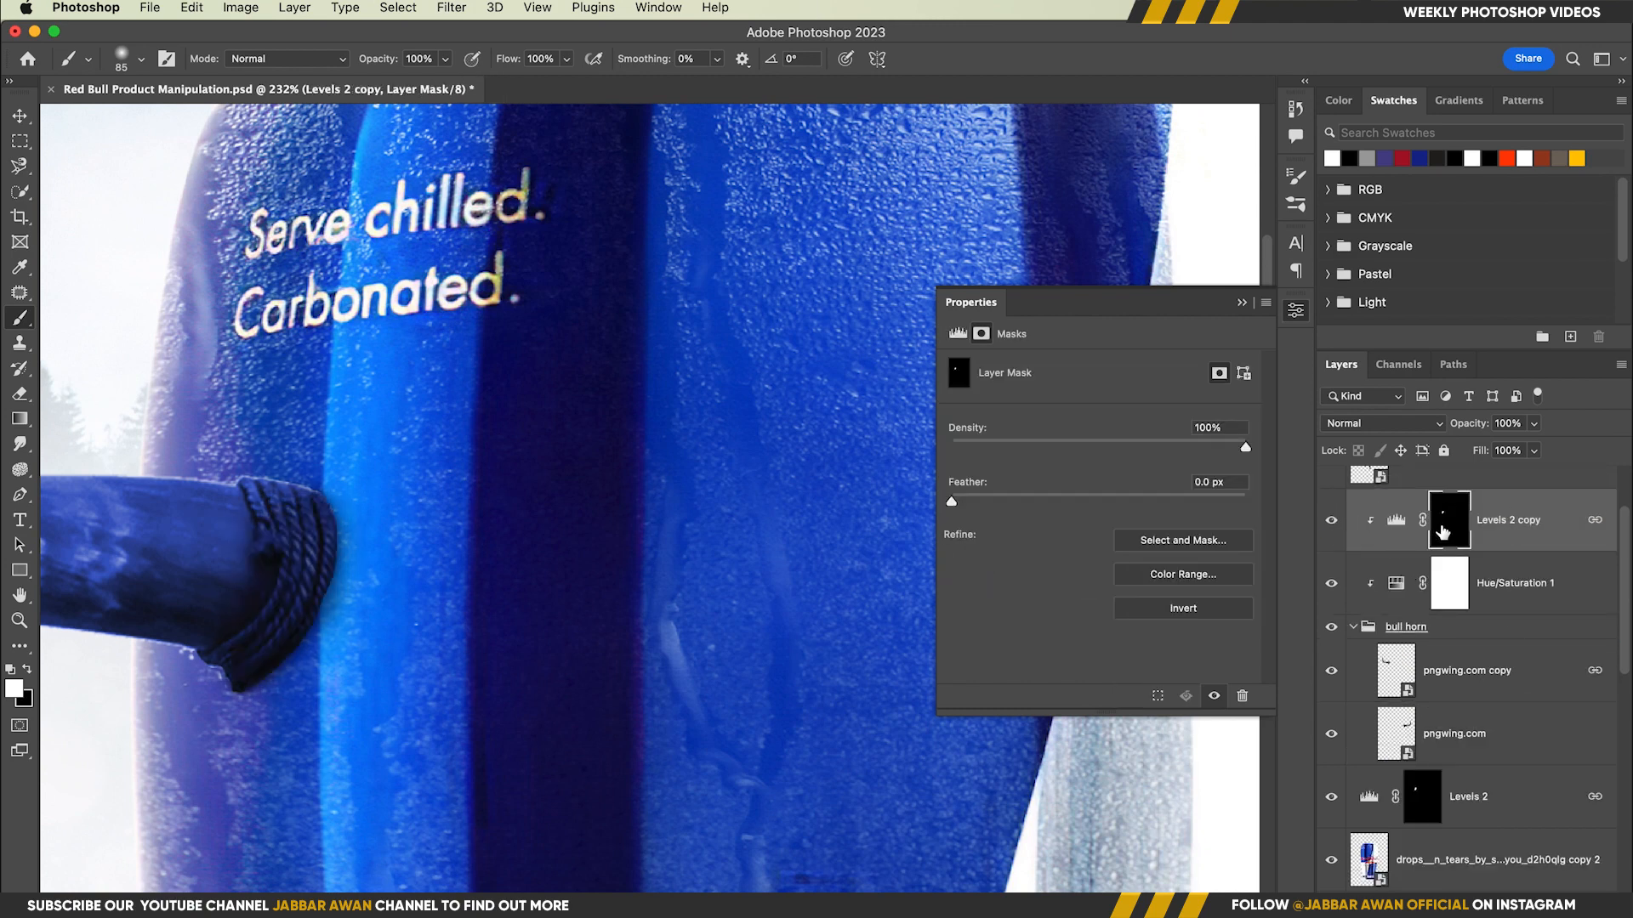
key("z")
left_click_drag(342, 553, 375, 537)
mouse_move(375, 536)
left_mouse_down()
mouse_move(337, 532)
mouse_move(354, 527)
mouse_move(340, 604)
left_mouse_up()
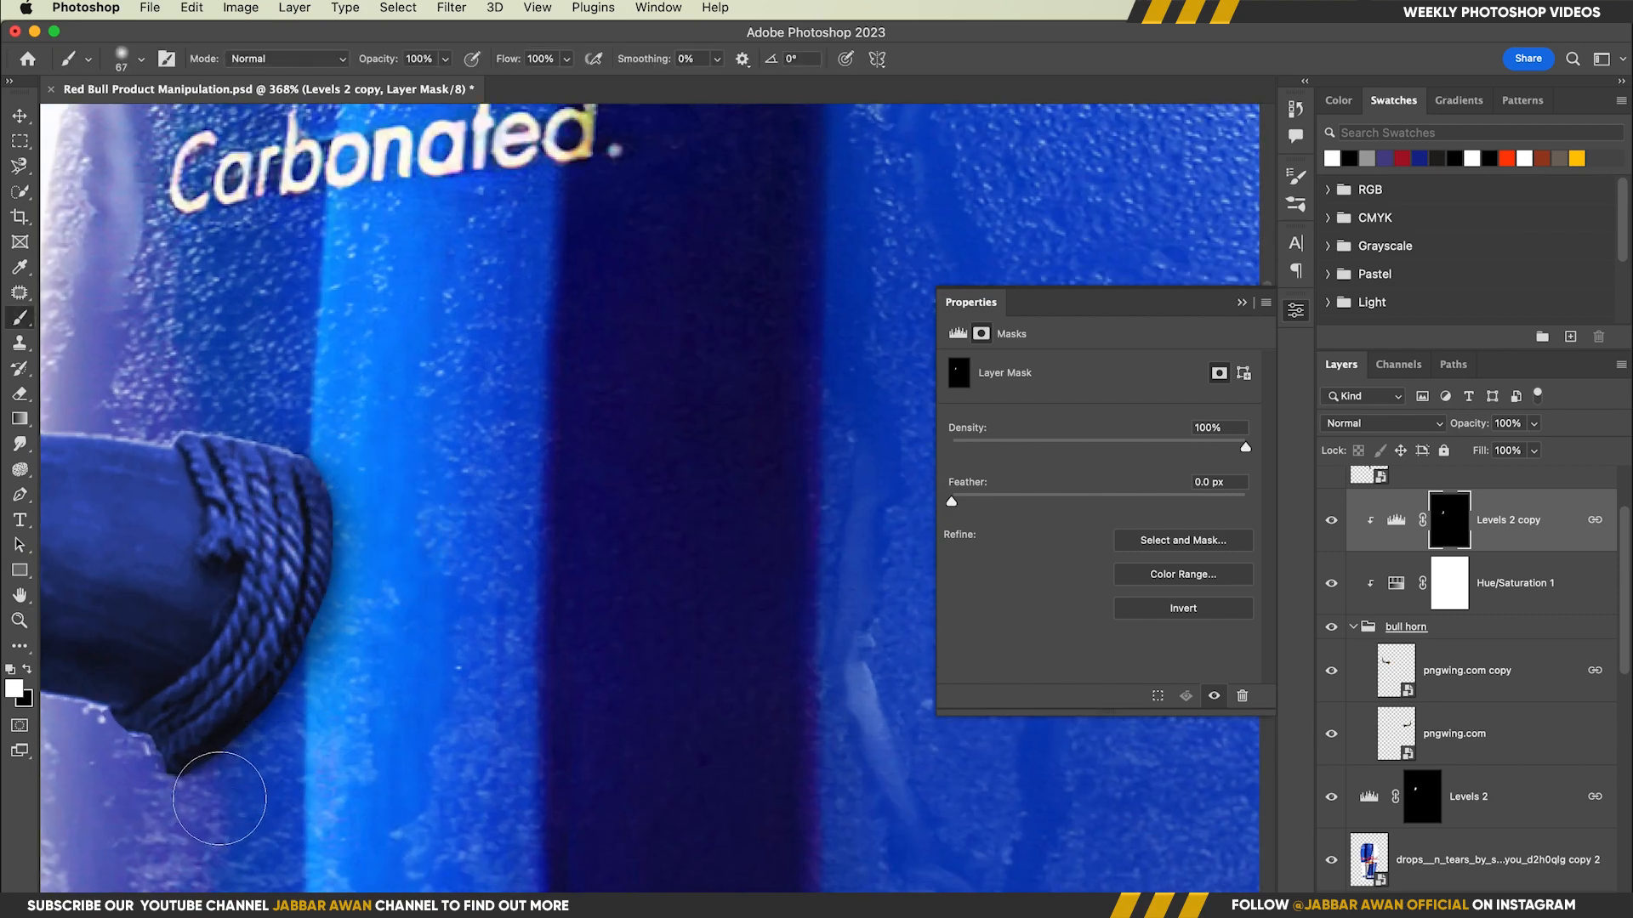
scroll(394, 641, "down", 10)
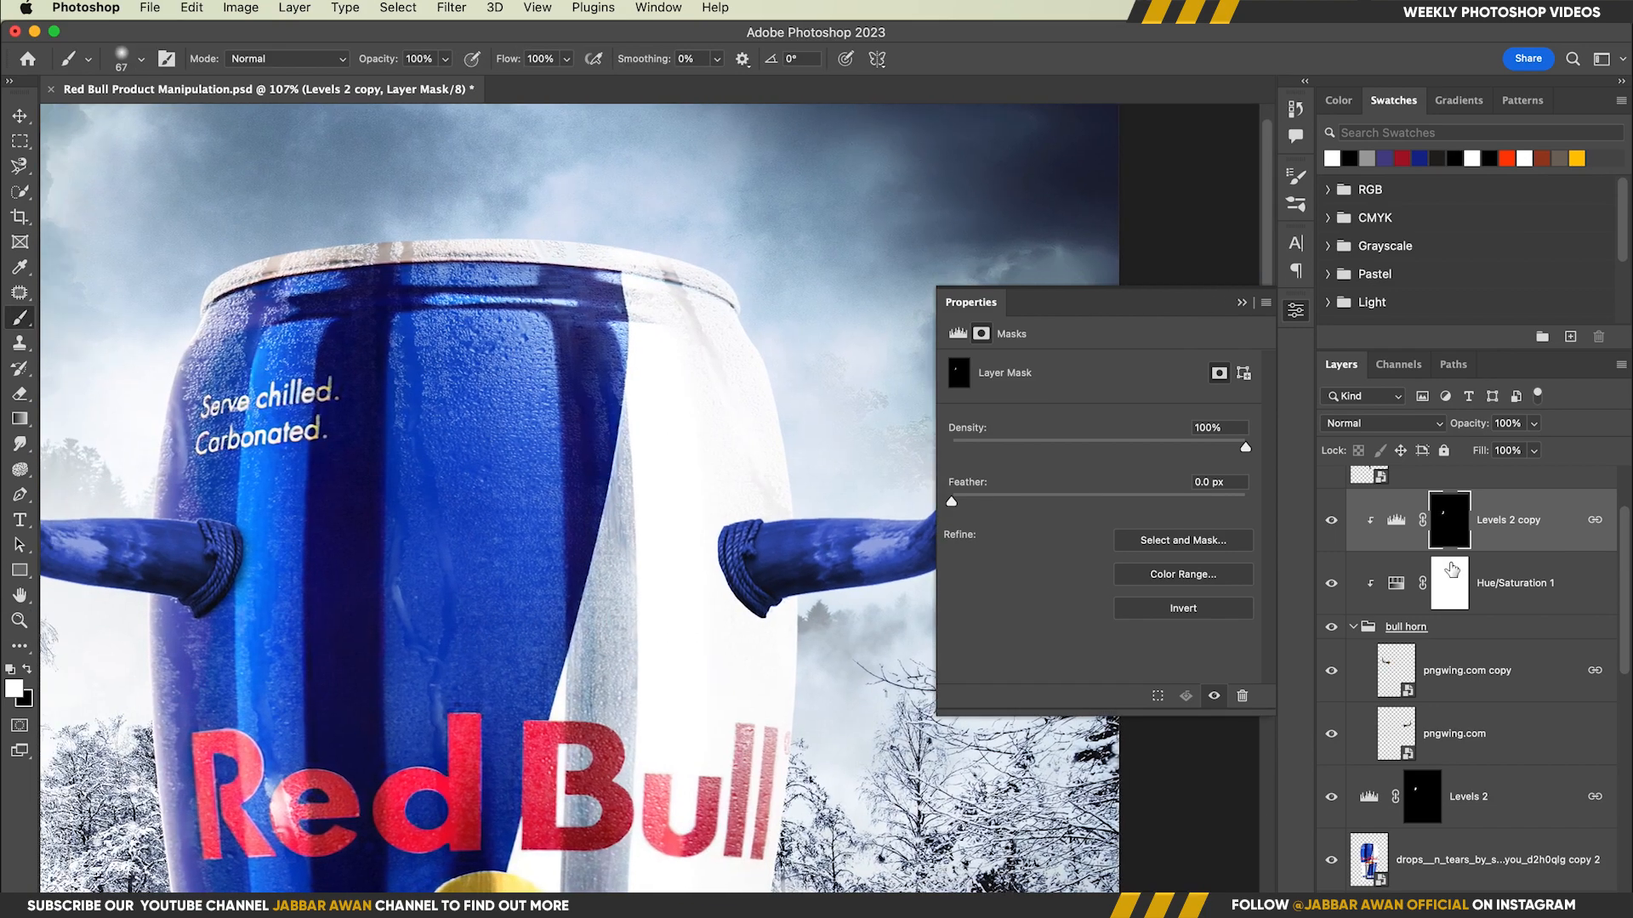
Duplicate the Levels 2 shadow layer, flip the copy horizontally, and move it to the right horn's rope at X 1778 px.
left_click(1480, 803, "super")
left_click(1484, 812)
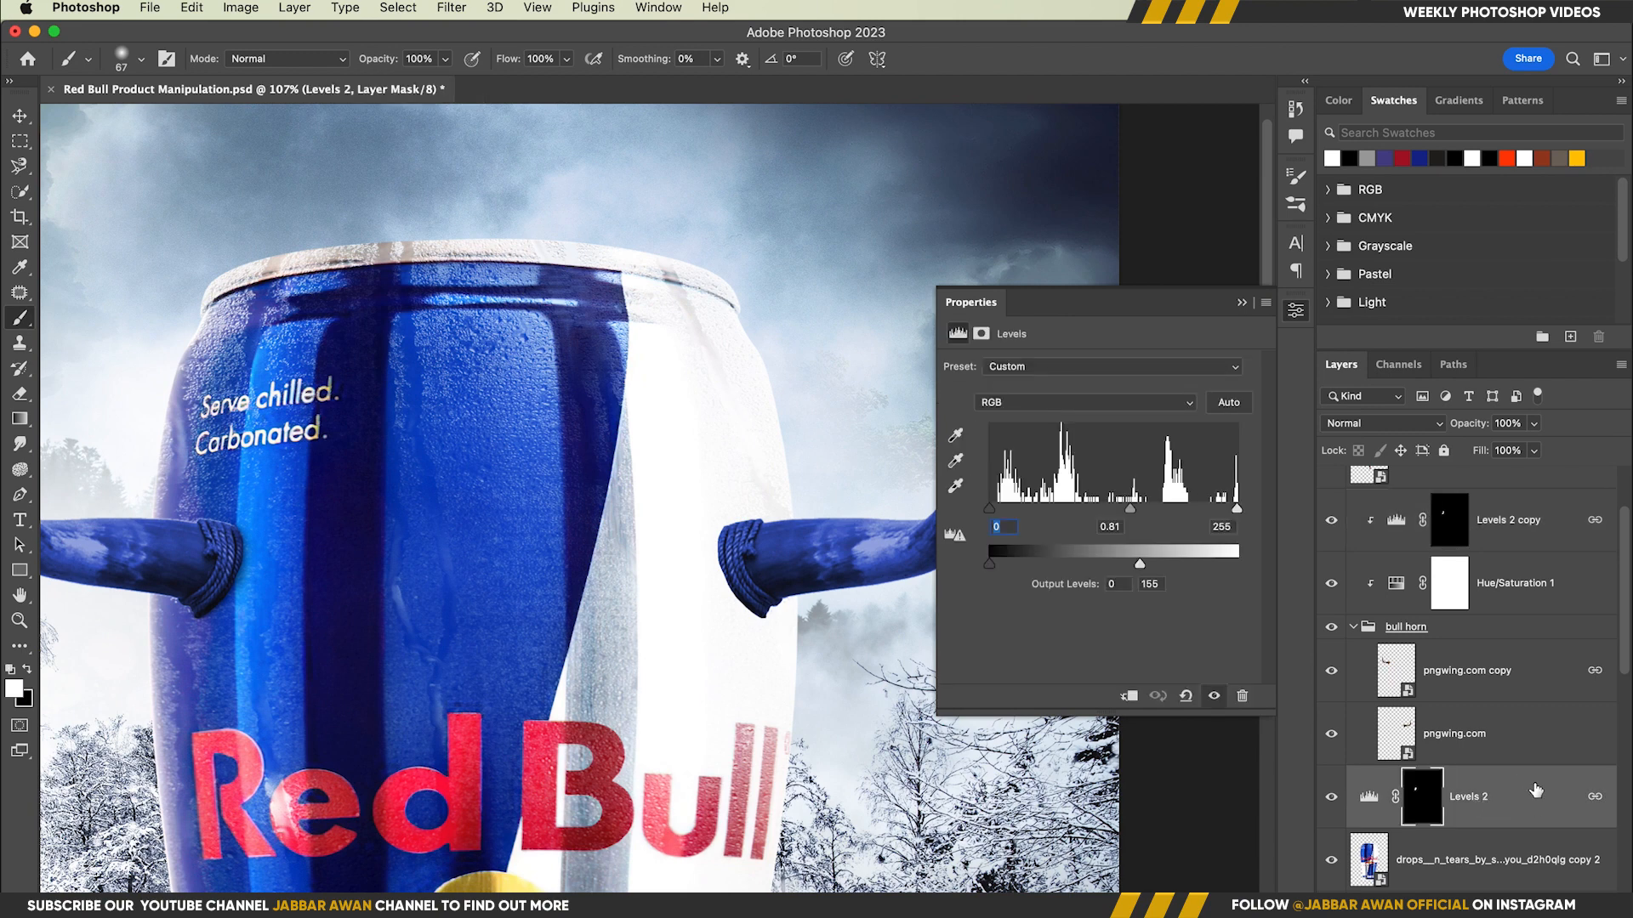
key("super+j")
key("super+t")
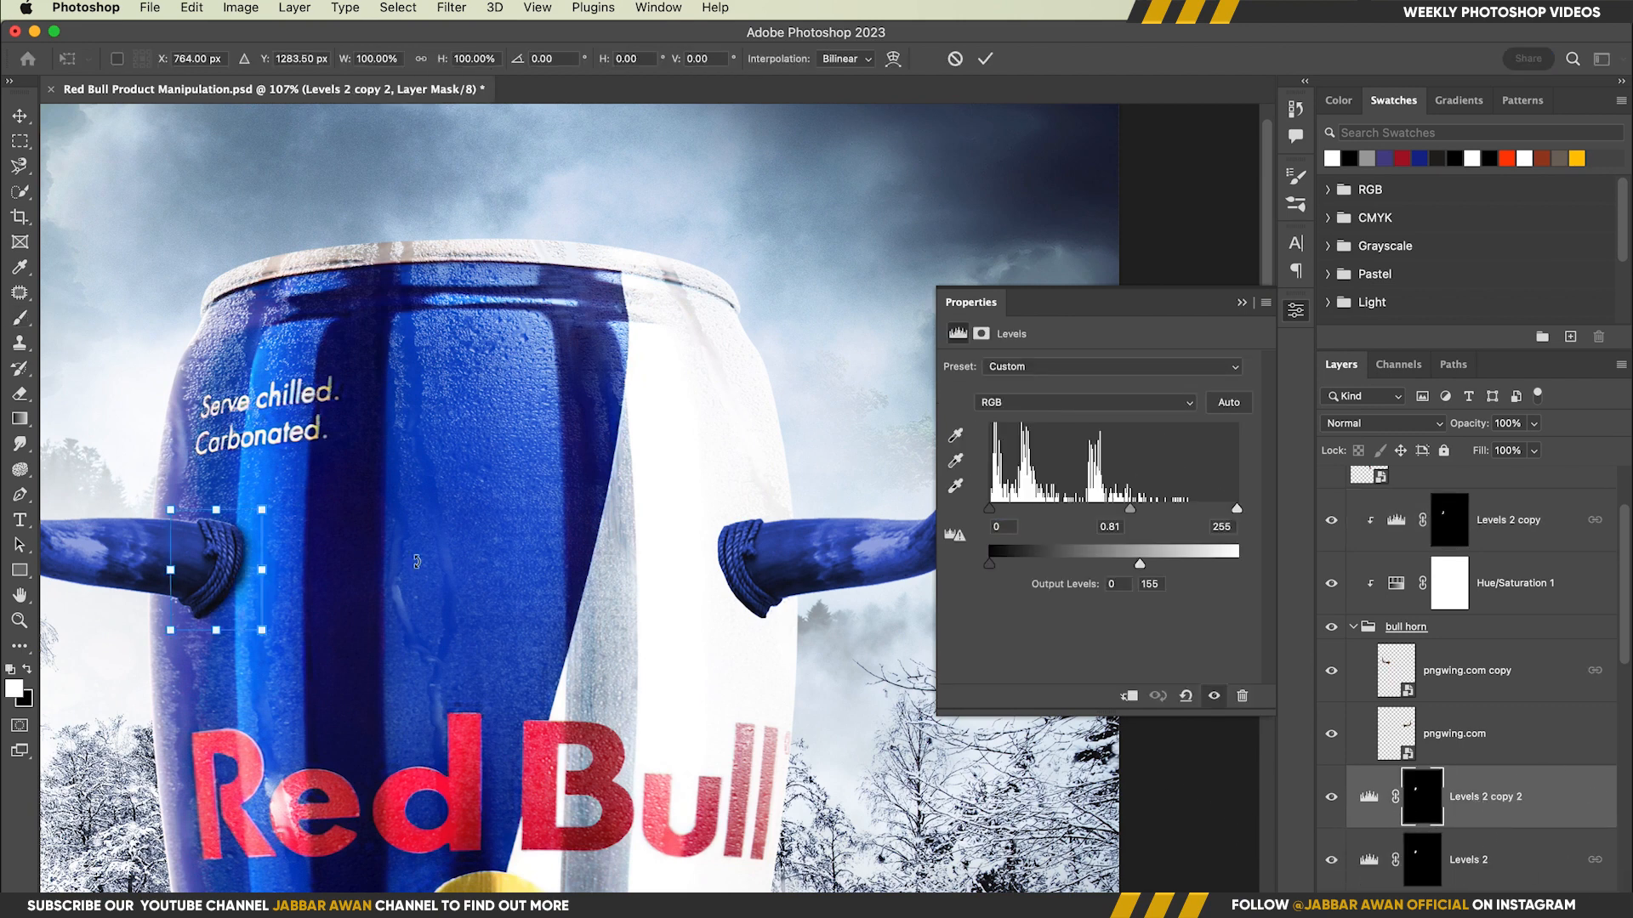
right_click(219, 569)
left_click(336, 903)
key("Return")
key("super+t")
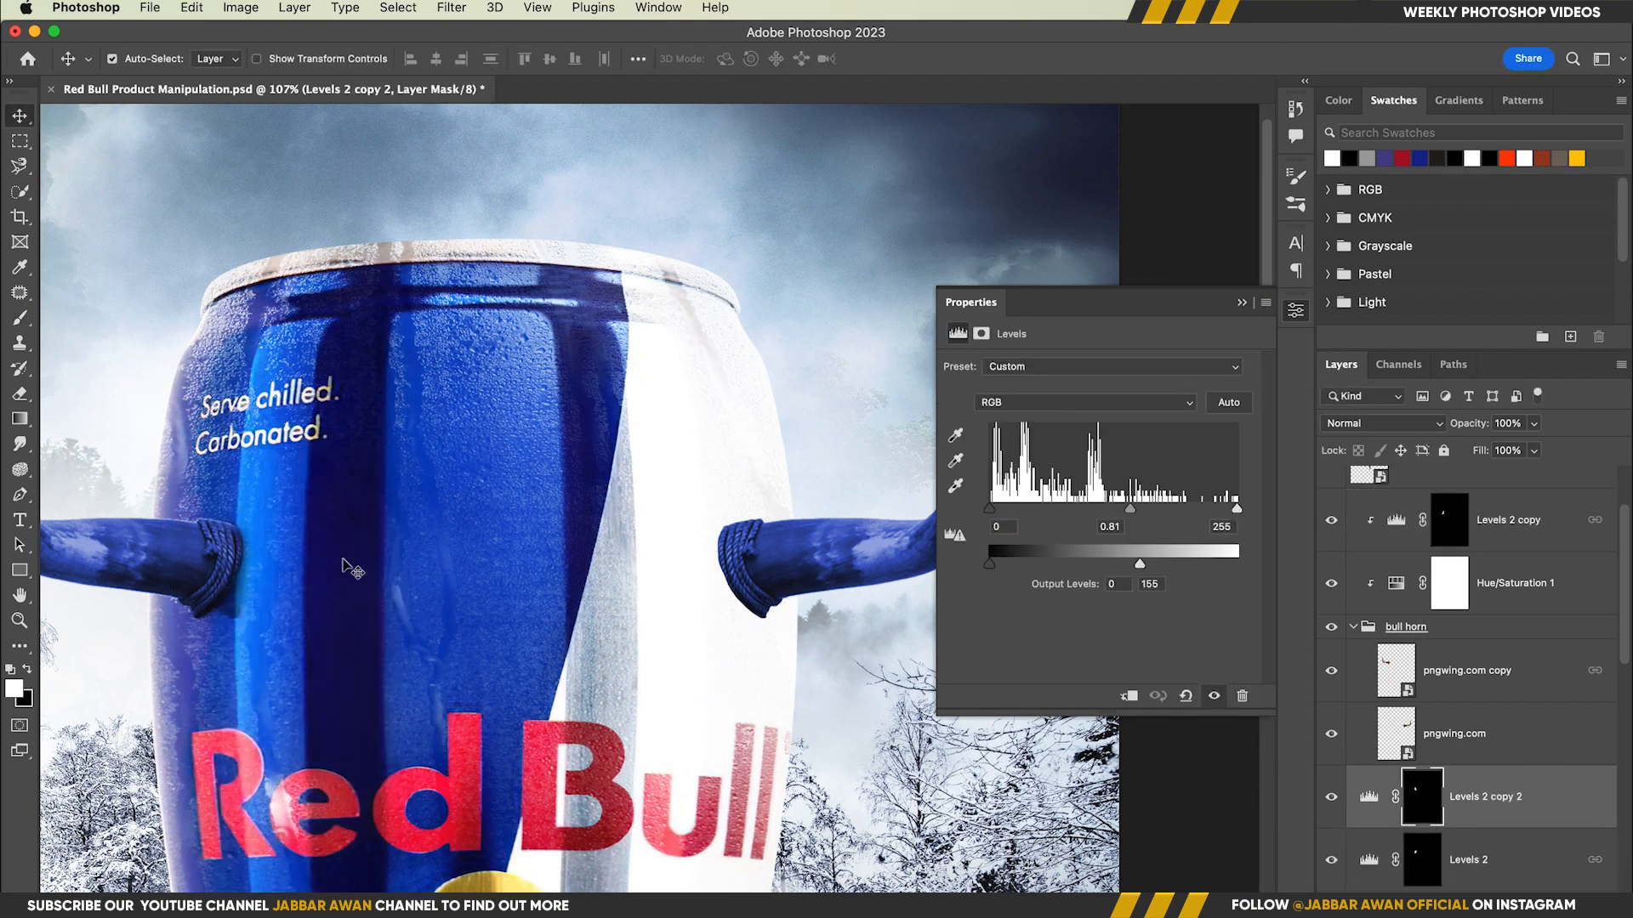
left_click_drag(219, 569, 742, 568)
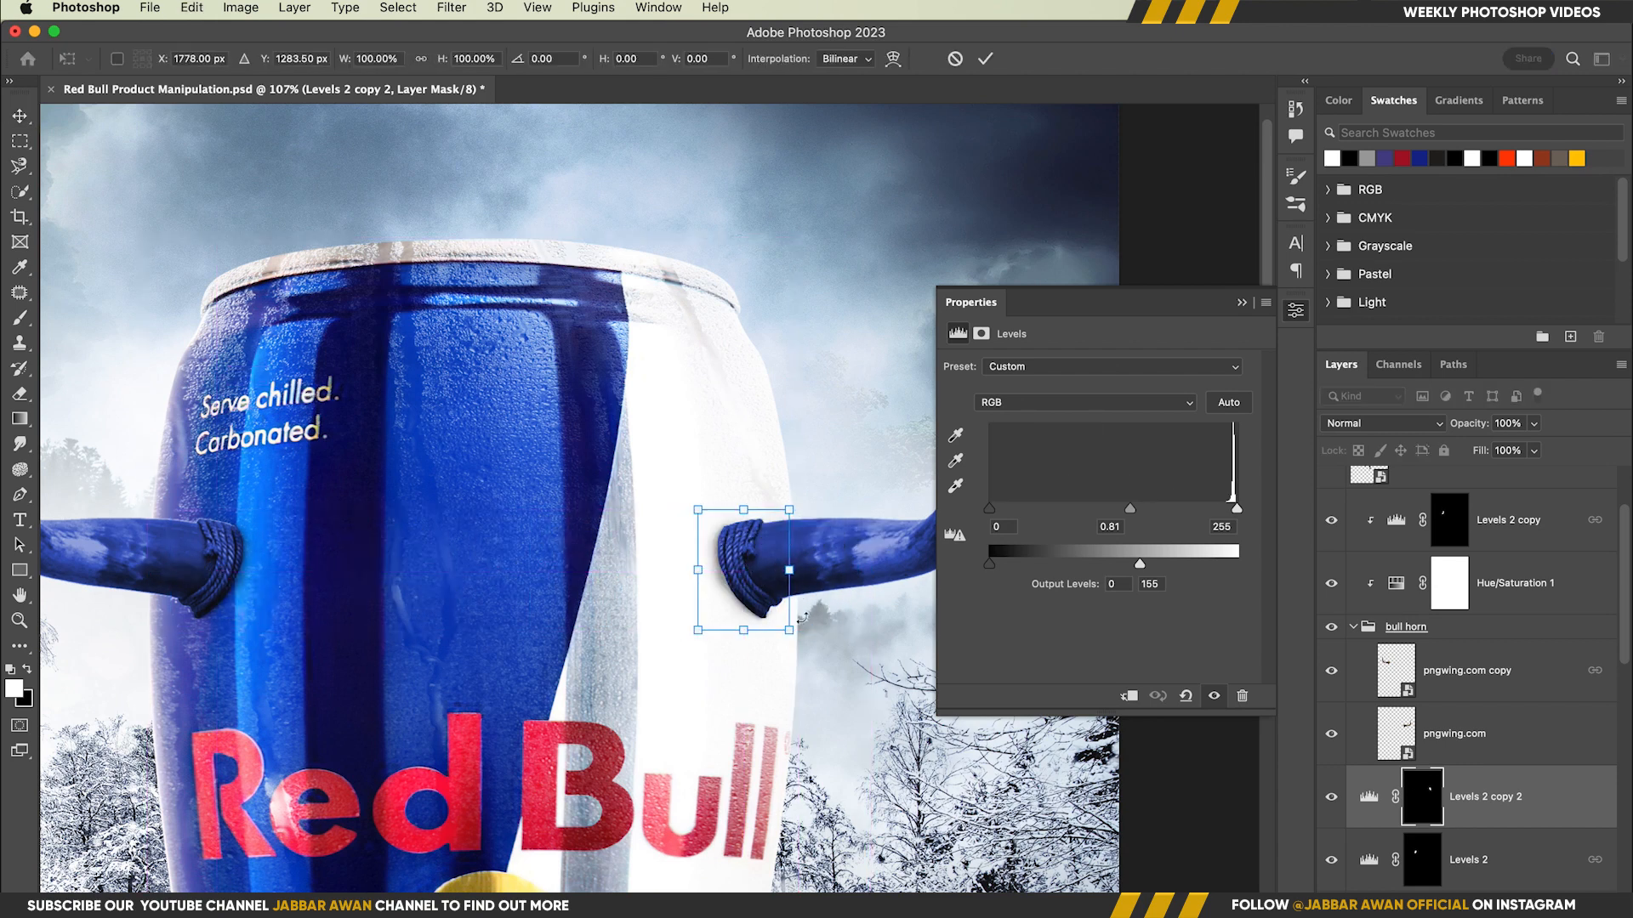
key("Return")
Duplicate Levels 2 copy, then link the duplicate and Levels 2 copy 2 to the right horn's layer, pngwing.com.
left_click(1534, 525)
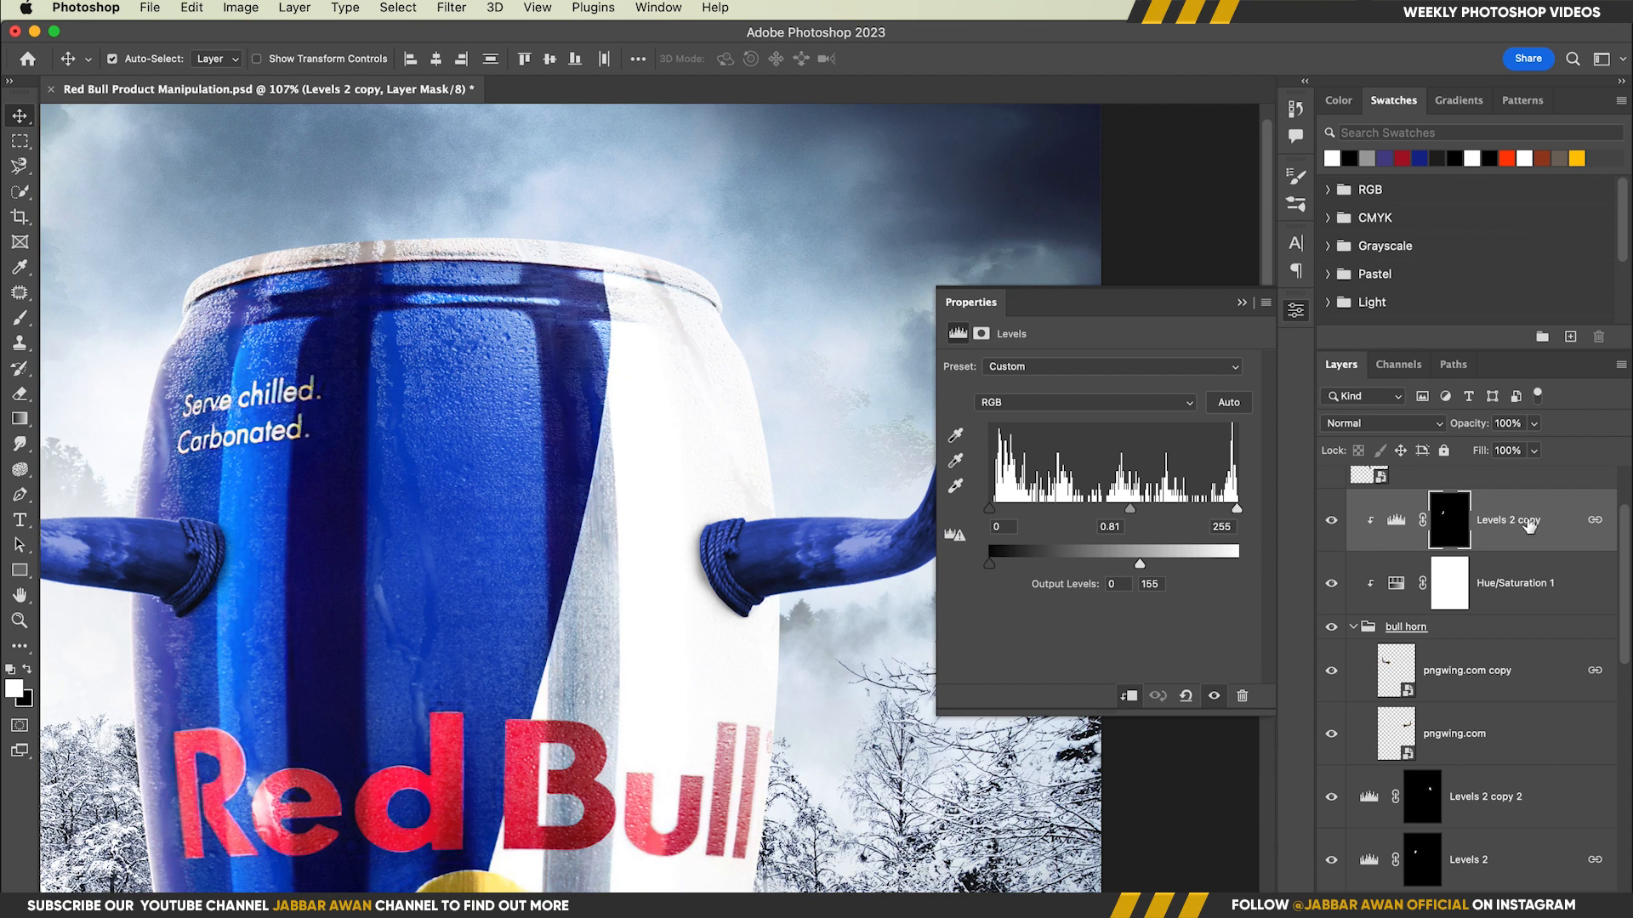
key("super+j")
left_click(1481, 795, "super")
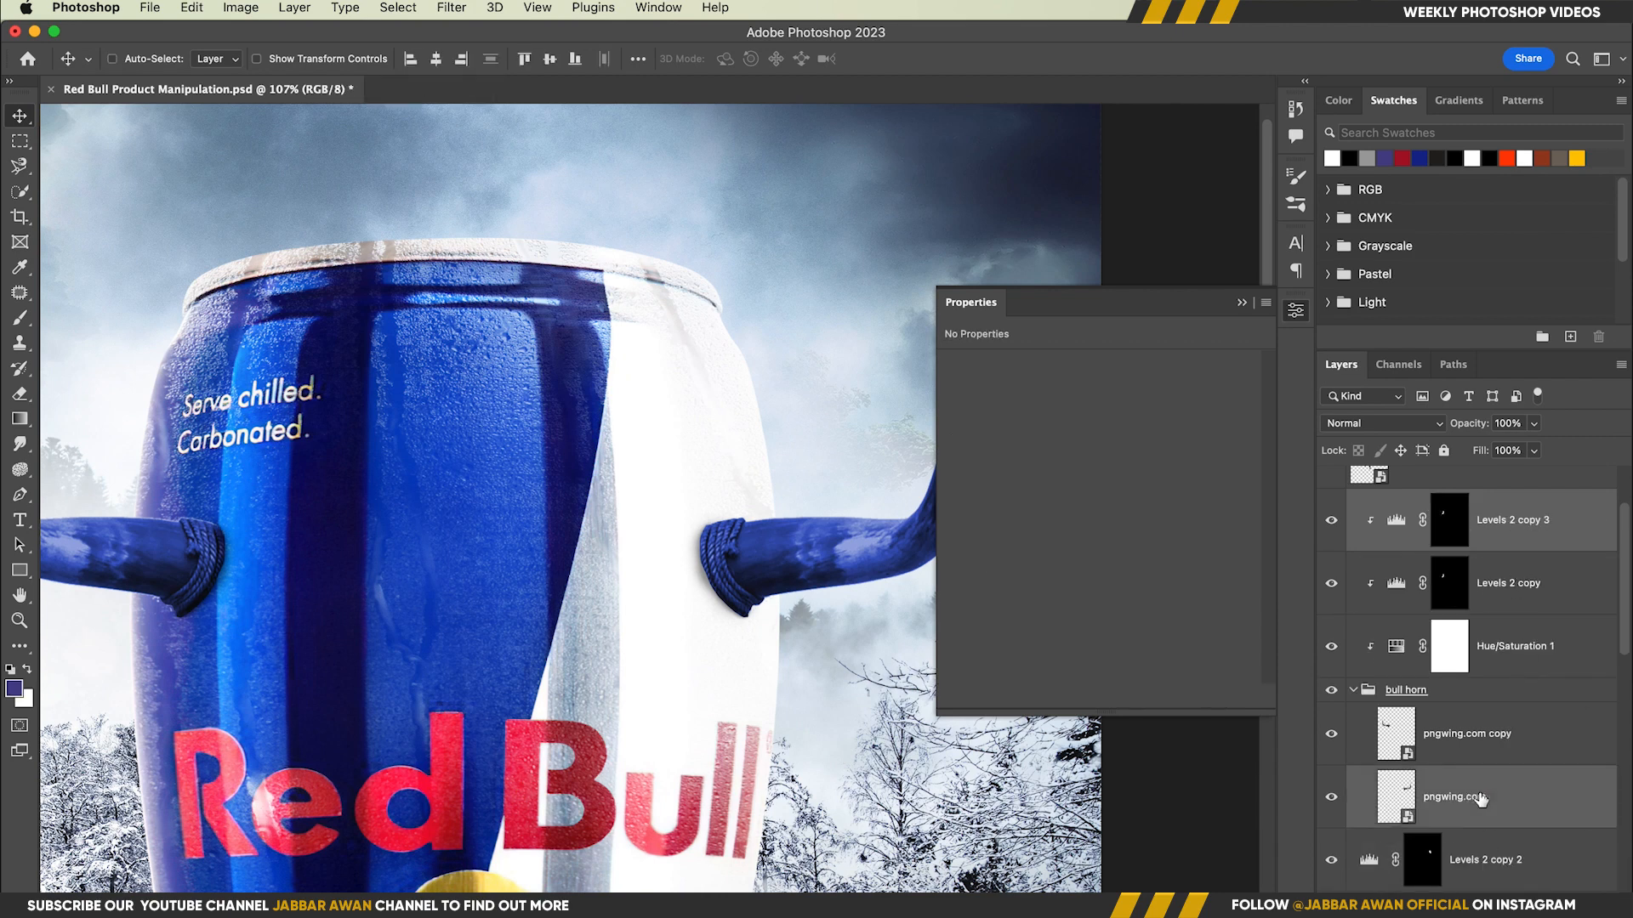
scroll(1488, 749, "down", 3)
left_click(1502, 736)
left_click(1513, 687, "super")
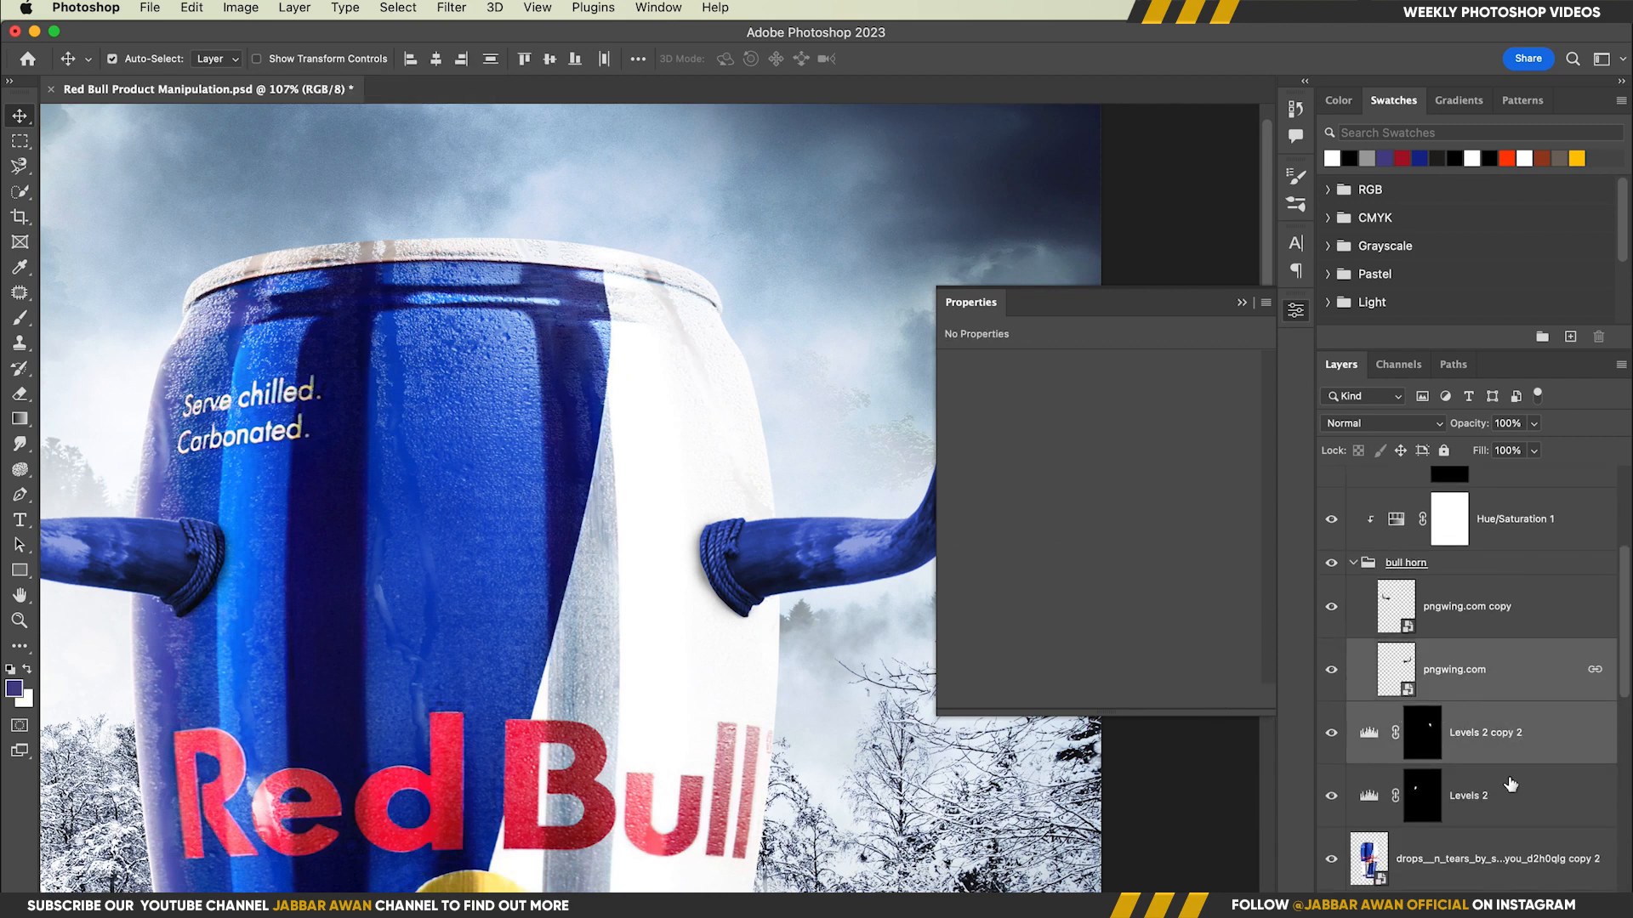
scroll(1541, 549, "up", 5)
Fill the Levels 2 copy 3 mask with black and paint white over the right horn's rope edge with a 52 px brush.
left_click(1518, 644)
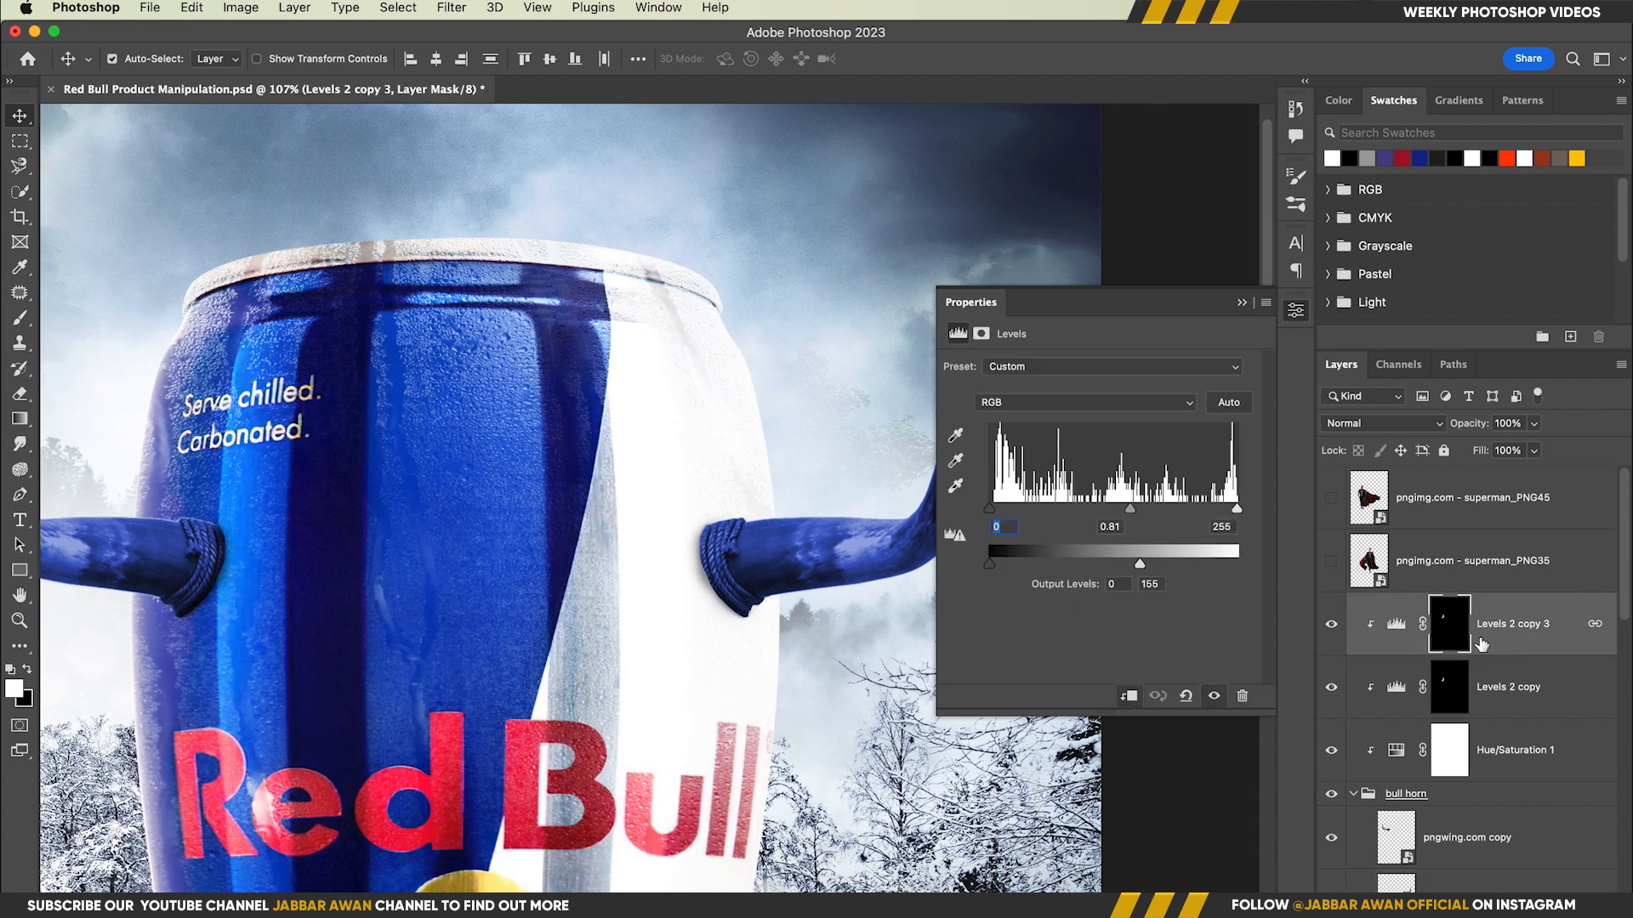
key("super+t")
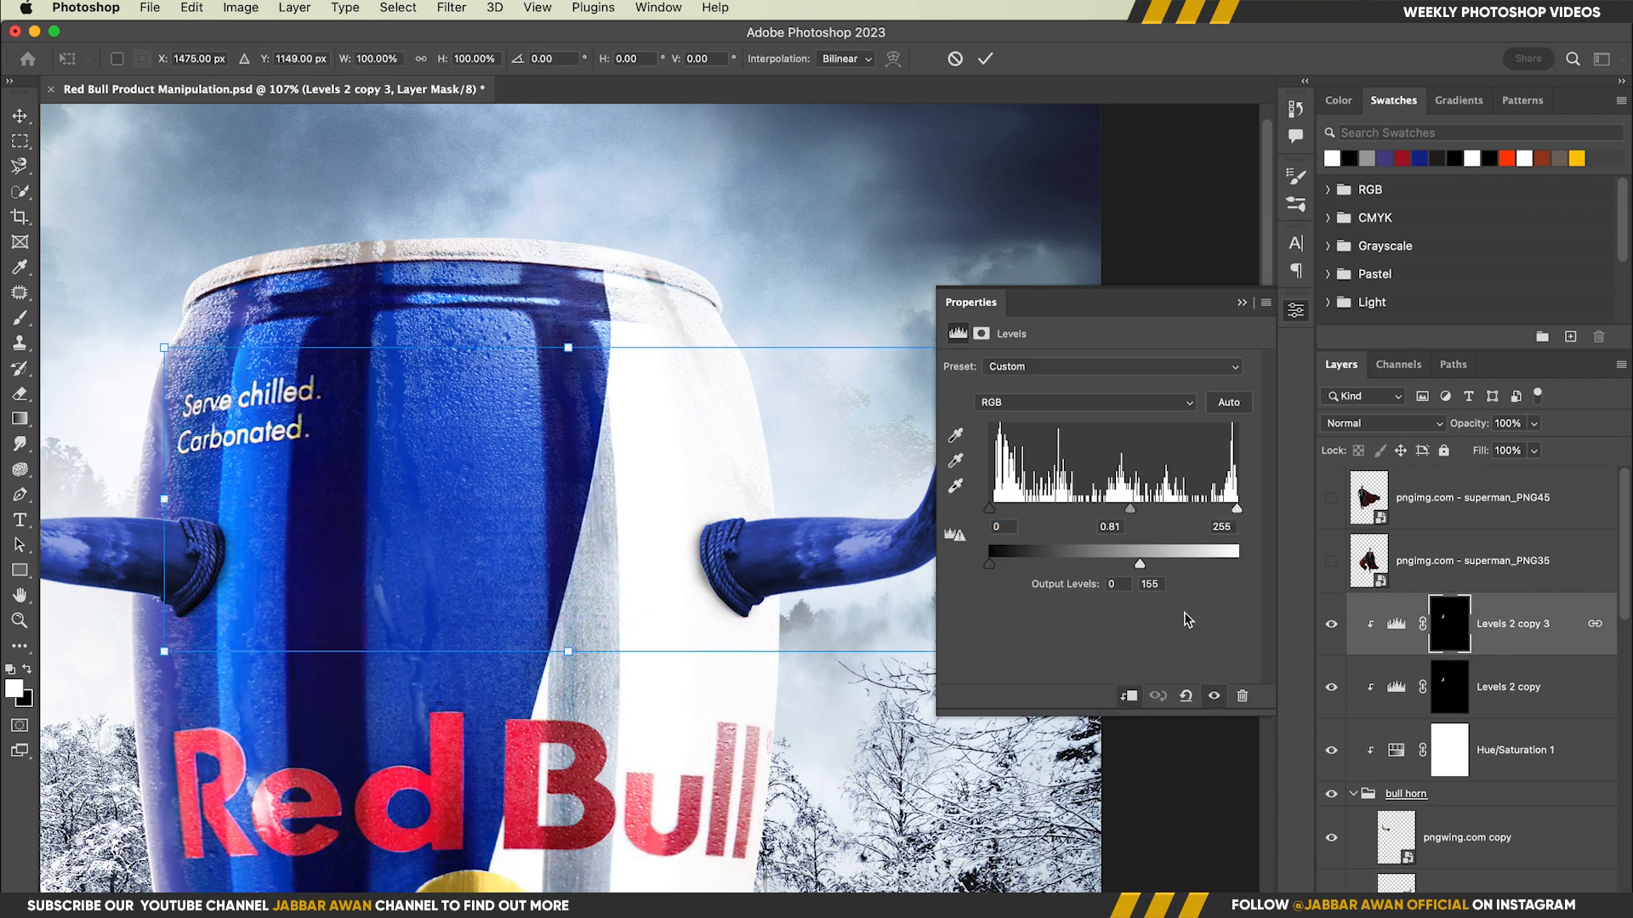
key("Escape")
key("super+BackSpace")
key("super+space")
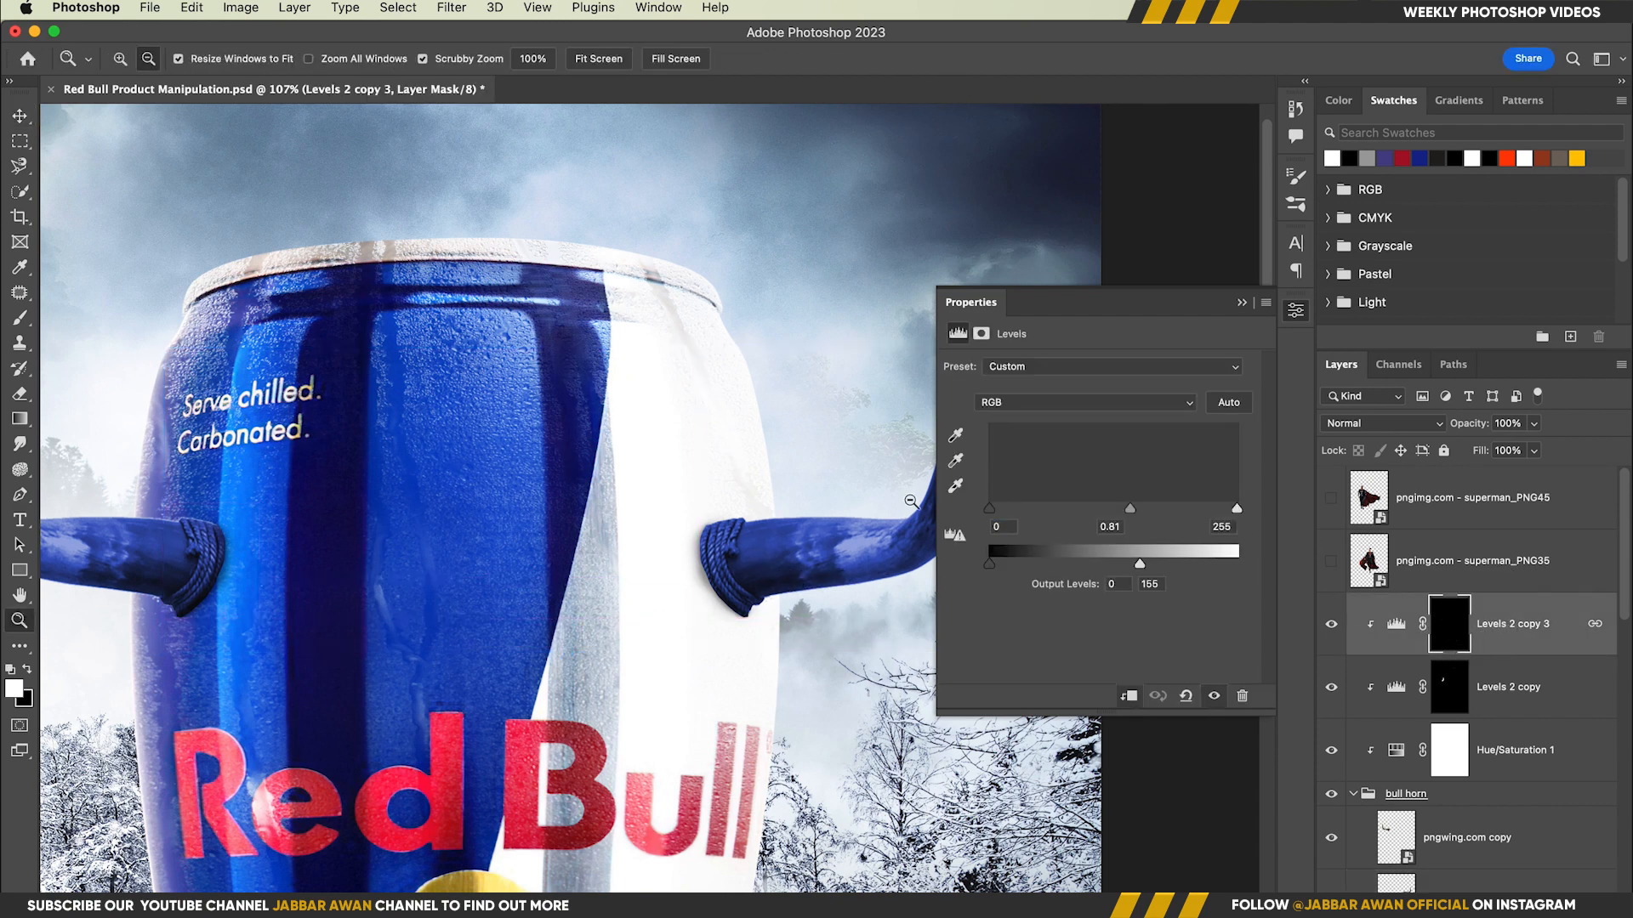
left_click_drag(771, 552, 869, 555)
key("b")
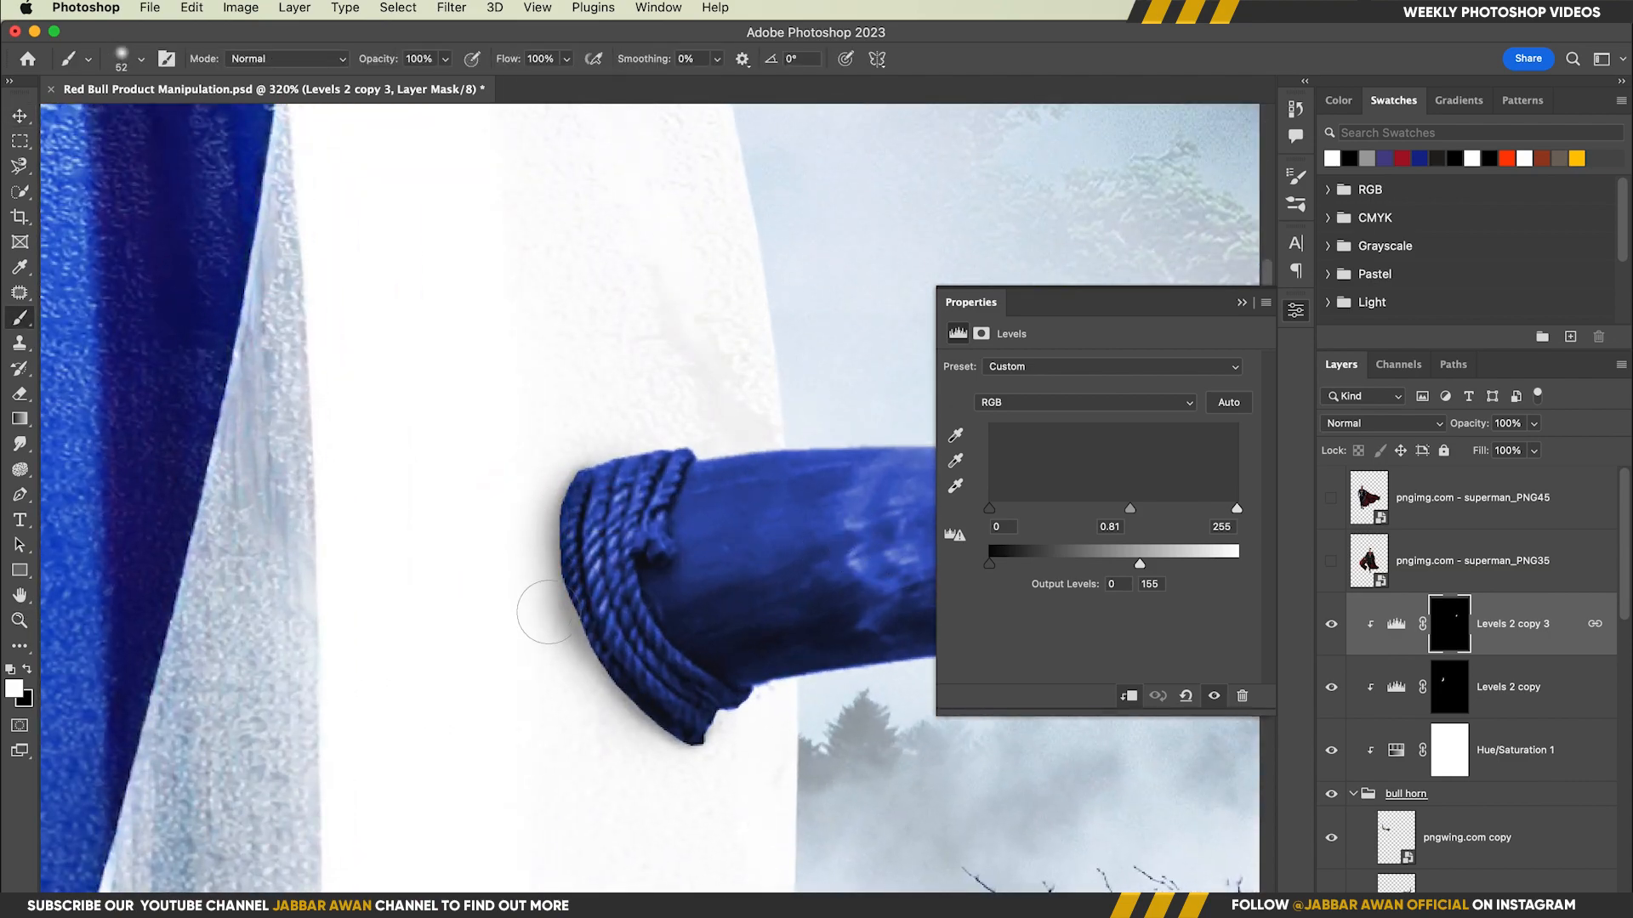
key("super+space")
mouse_move(716, 752)
left_mouse_down()
mouse_move(602, 749)
mouse_move(748, 730)
left_mouse_up()
Add a layer mask to the right horn's layer, pngwing.com.
scroll(1449, 763, "down", 5)
left_click(1432, 819)
left_click(1422, 753)
key("super+space")
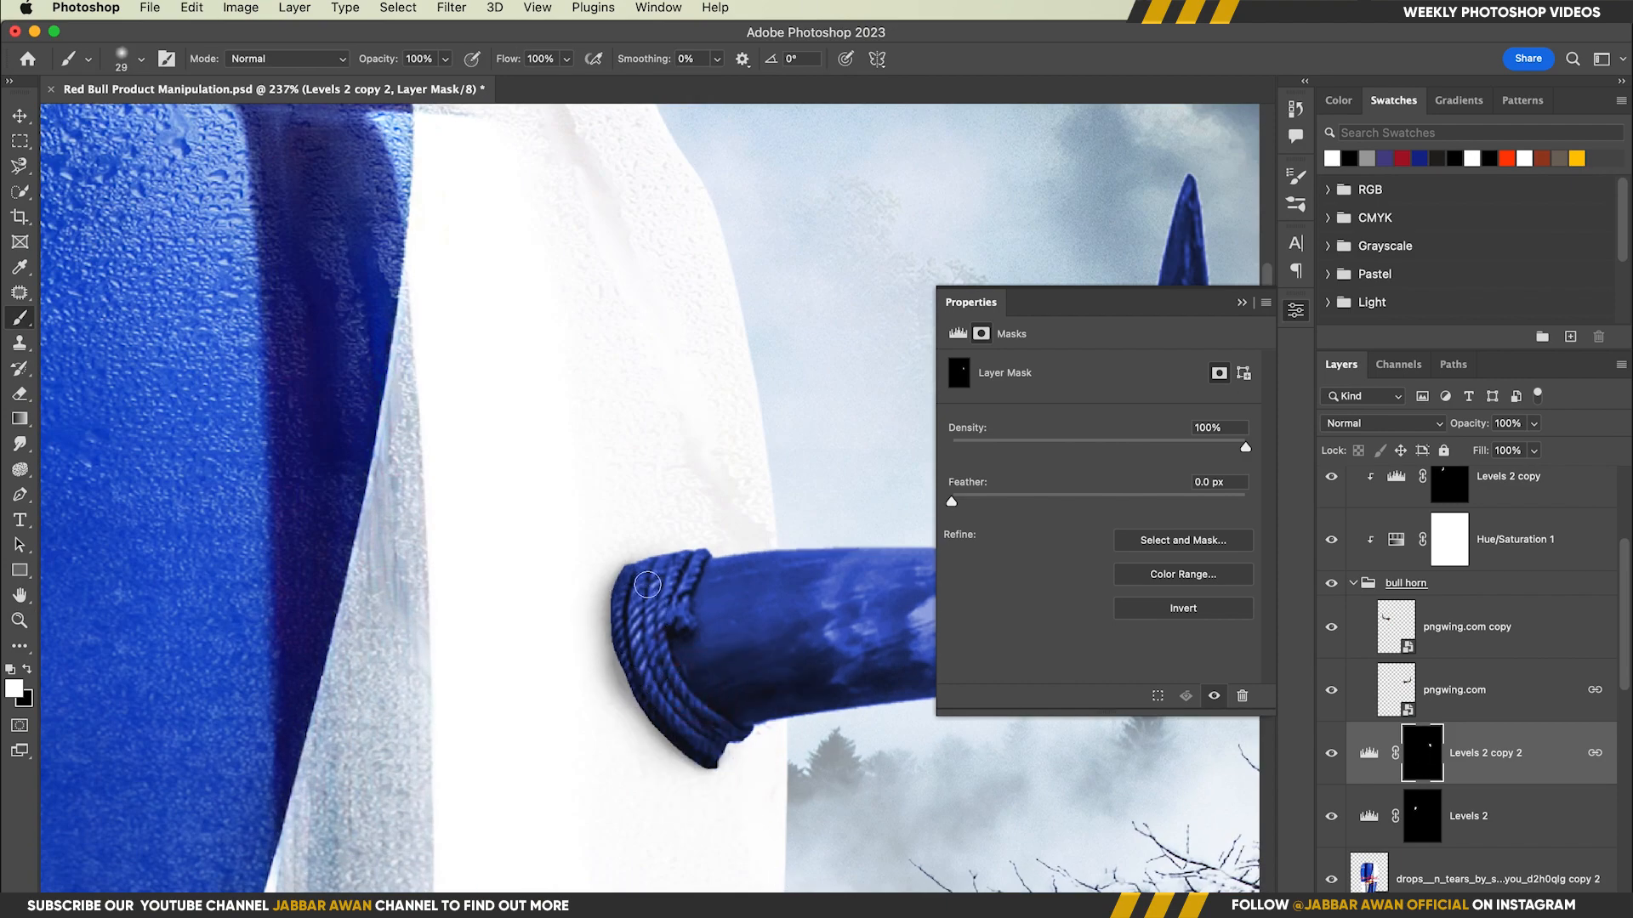
left_click_drag(622, 575, 587, 575)
left_click(1400, 692)
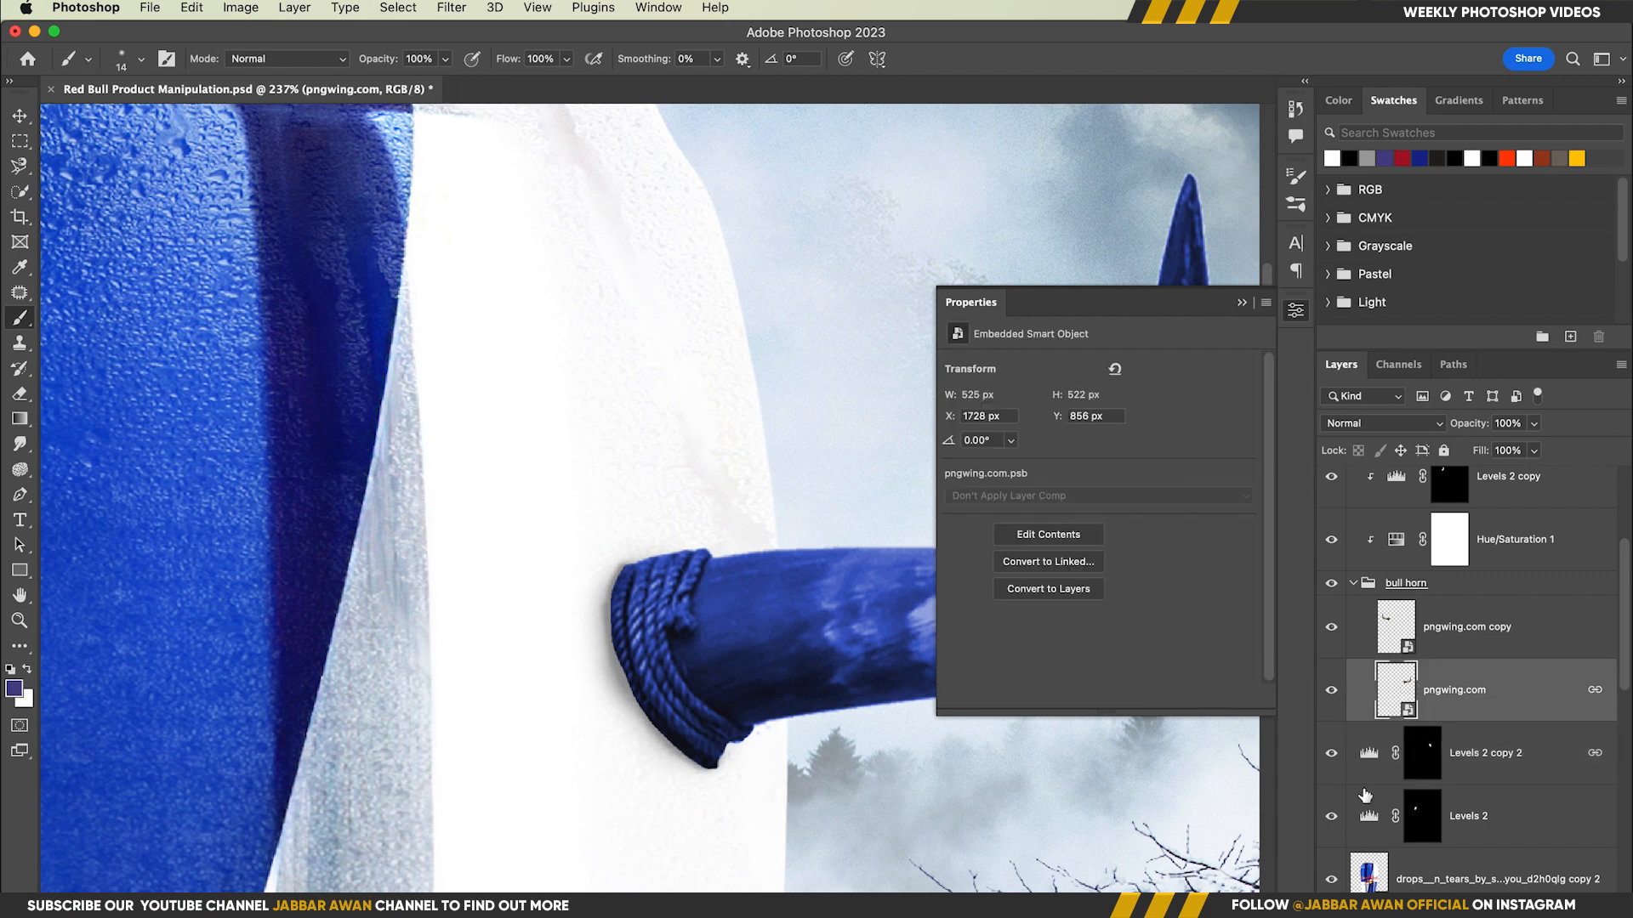
left_click(1485, 906)
key("super+space")
left_click_drag(689, 700, 716, 699)
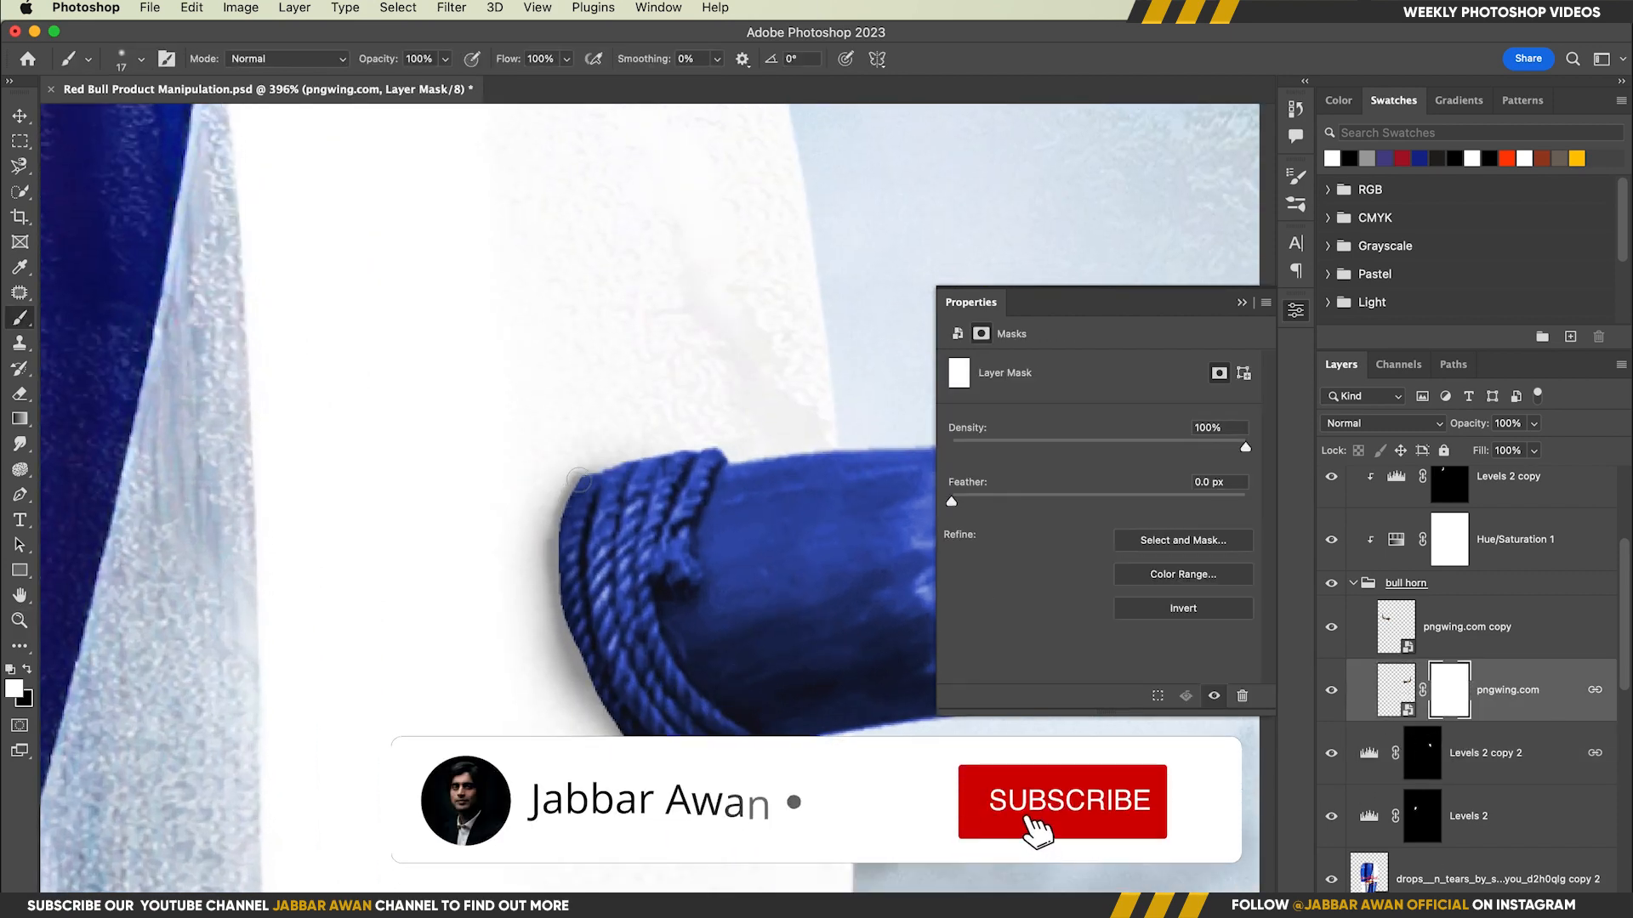
Paint black on the right horn's mask along the rope's outer edge with a soft 26 px brush.
key("x")
left_click_drag(545, 529, 564, 529)
mouse_move(558, 483)
left_mouse_down()
mouse_move(524, 620)
mouse_move(545, 568)
mouse_move(585, 698)
left_mouse_up()
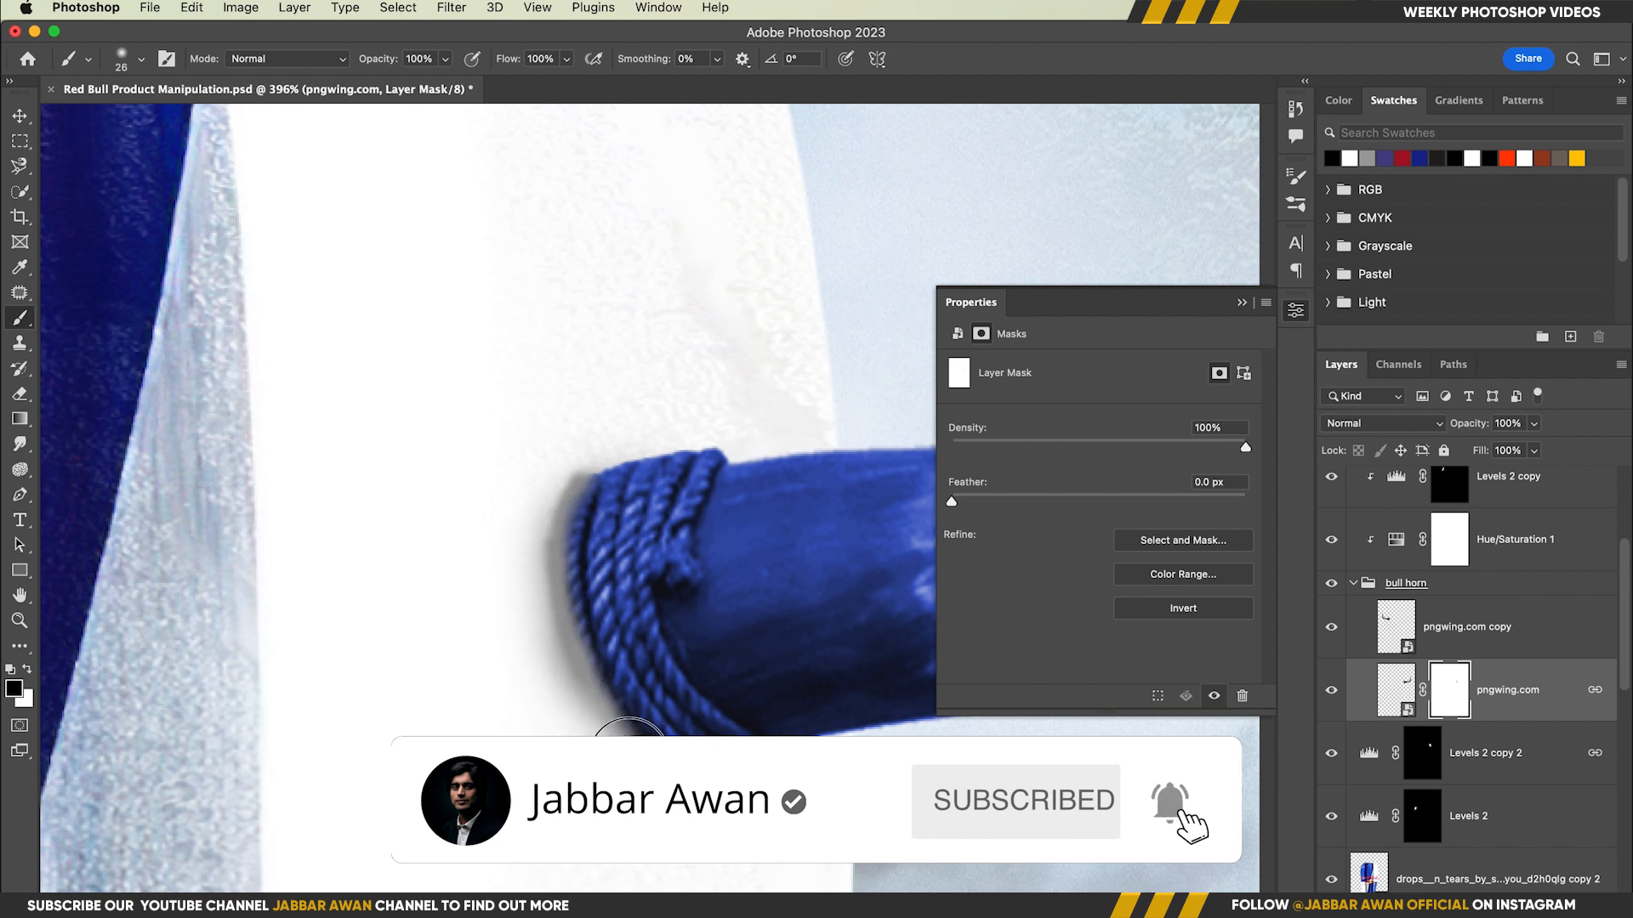
mouse_move(639, 766)
left_mouse_down()
mouse_move(725, 837)
mouse_move(716, 825)
left_mouse_up()
left_click_drag(681, 750, 519, 748)
Paint white on the Levels 2 copy 2 mask around the right horn's rope with 114 and 146 px brushes at 18% flow.
left_click(1420, 818)
left_click(1426, 749)
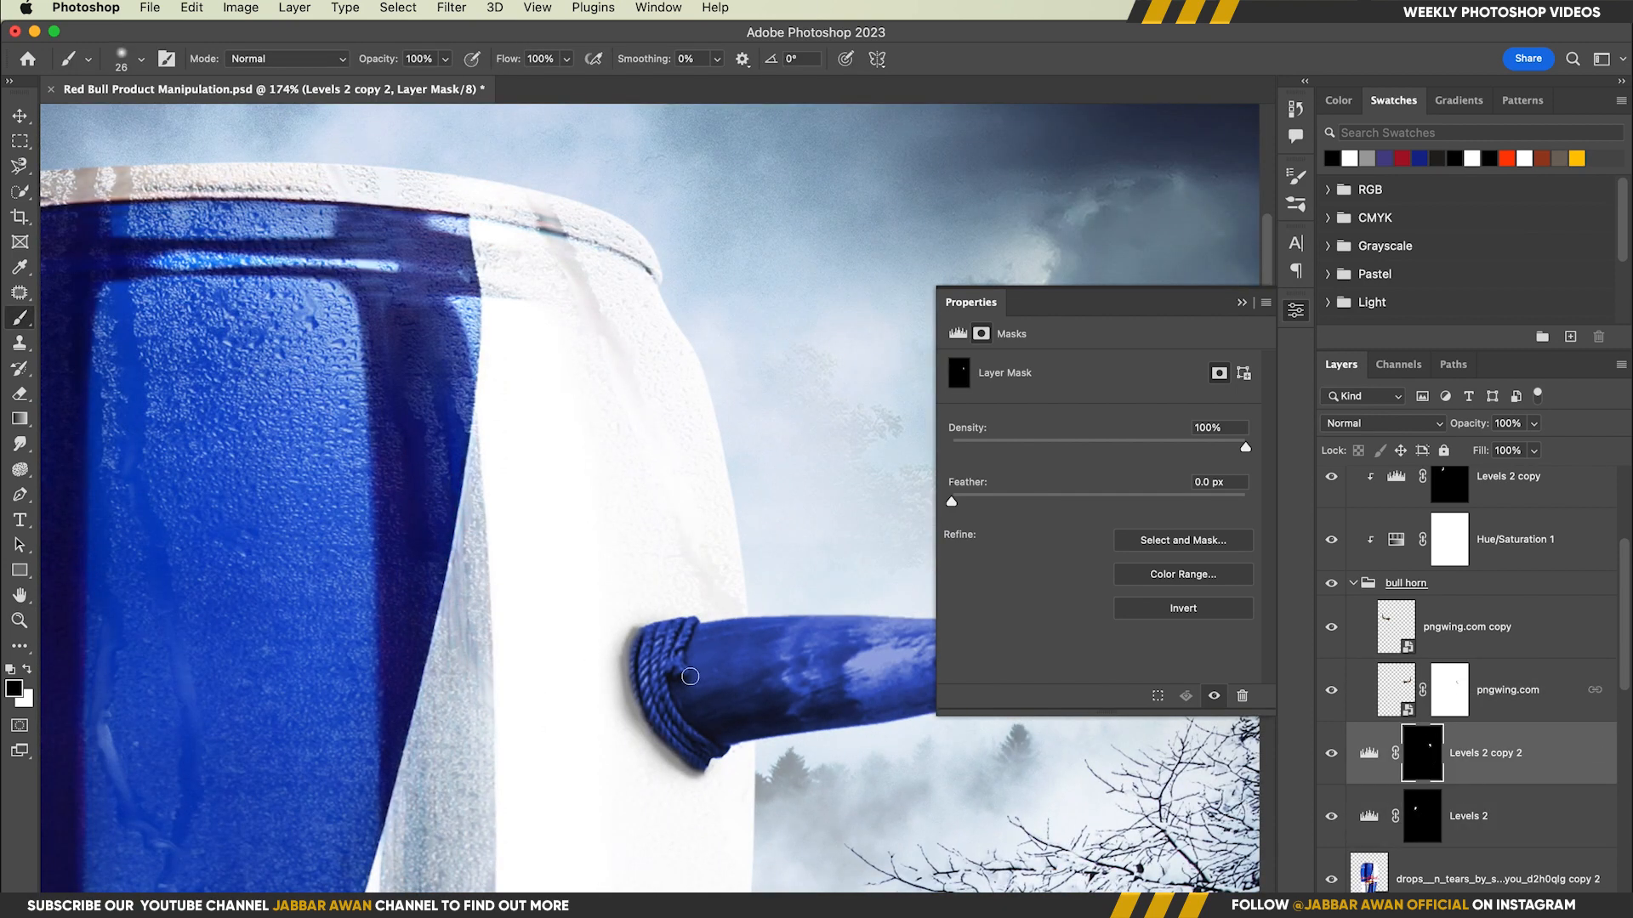
key("v")
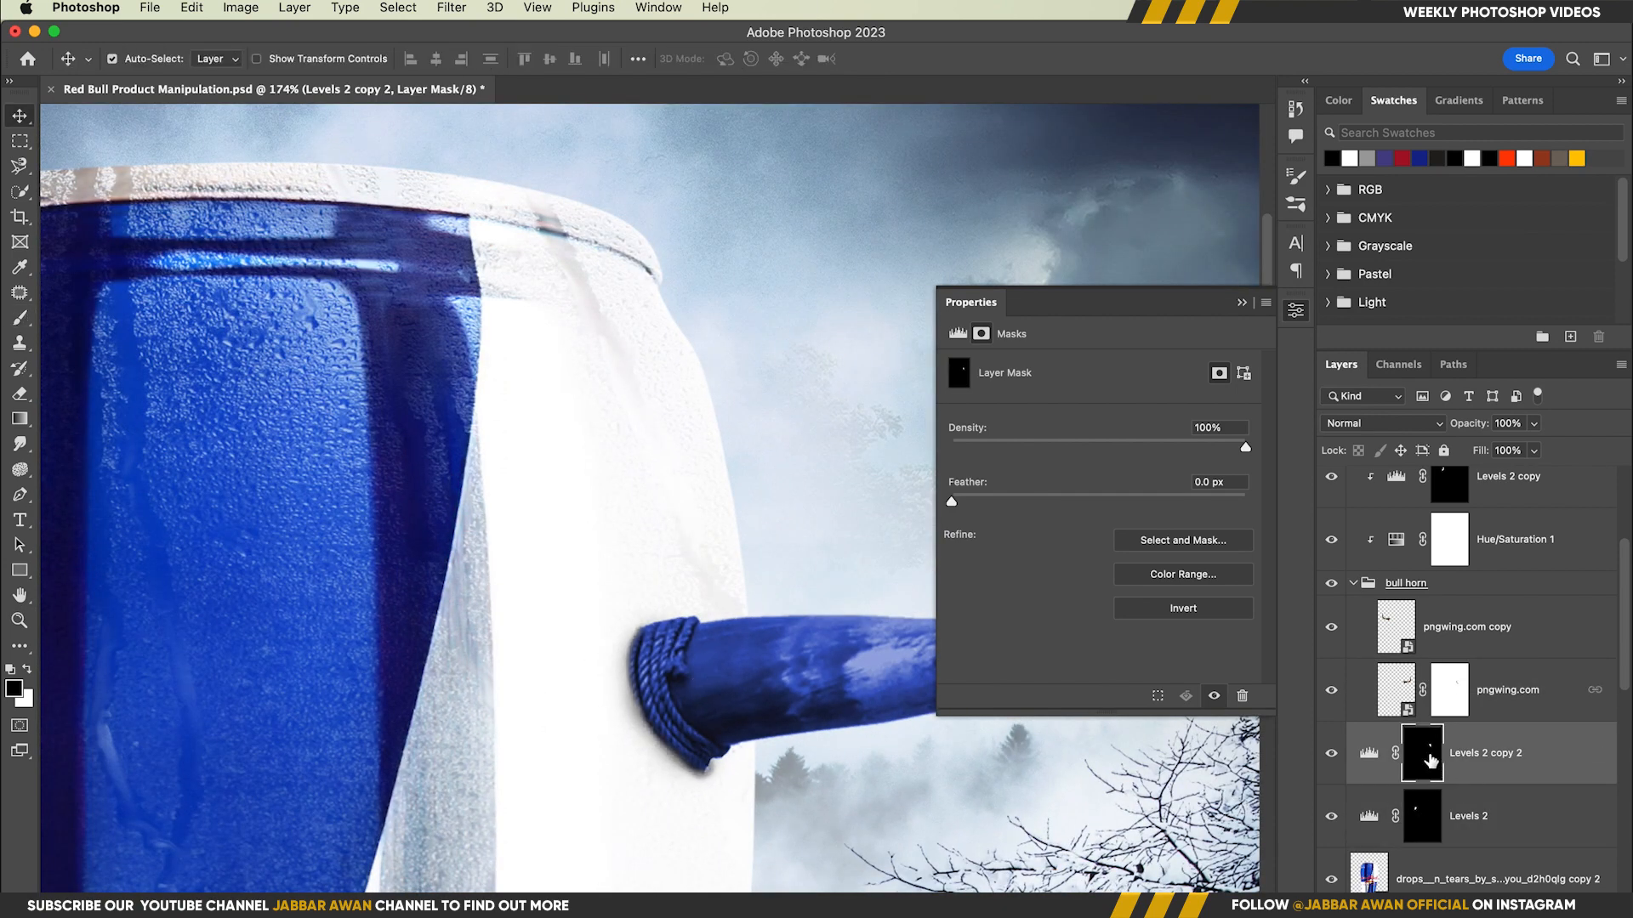
key("b")
key("x")
left_click(718, 782)
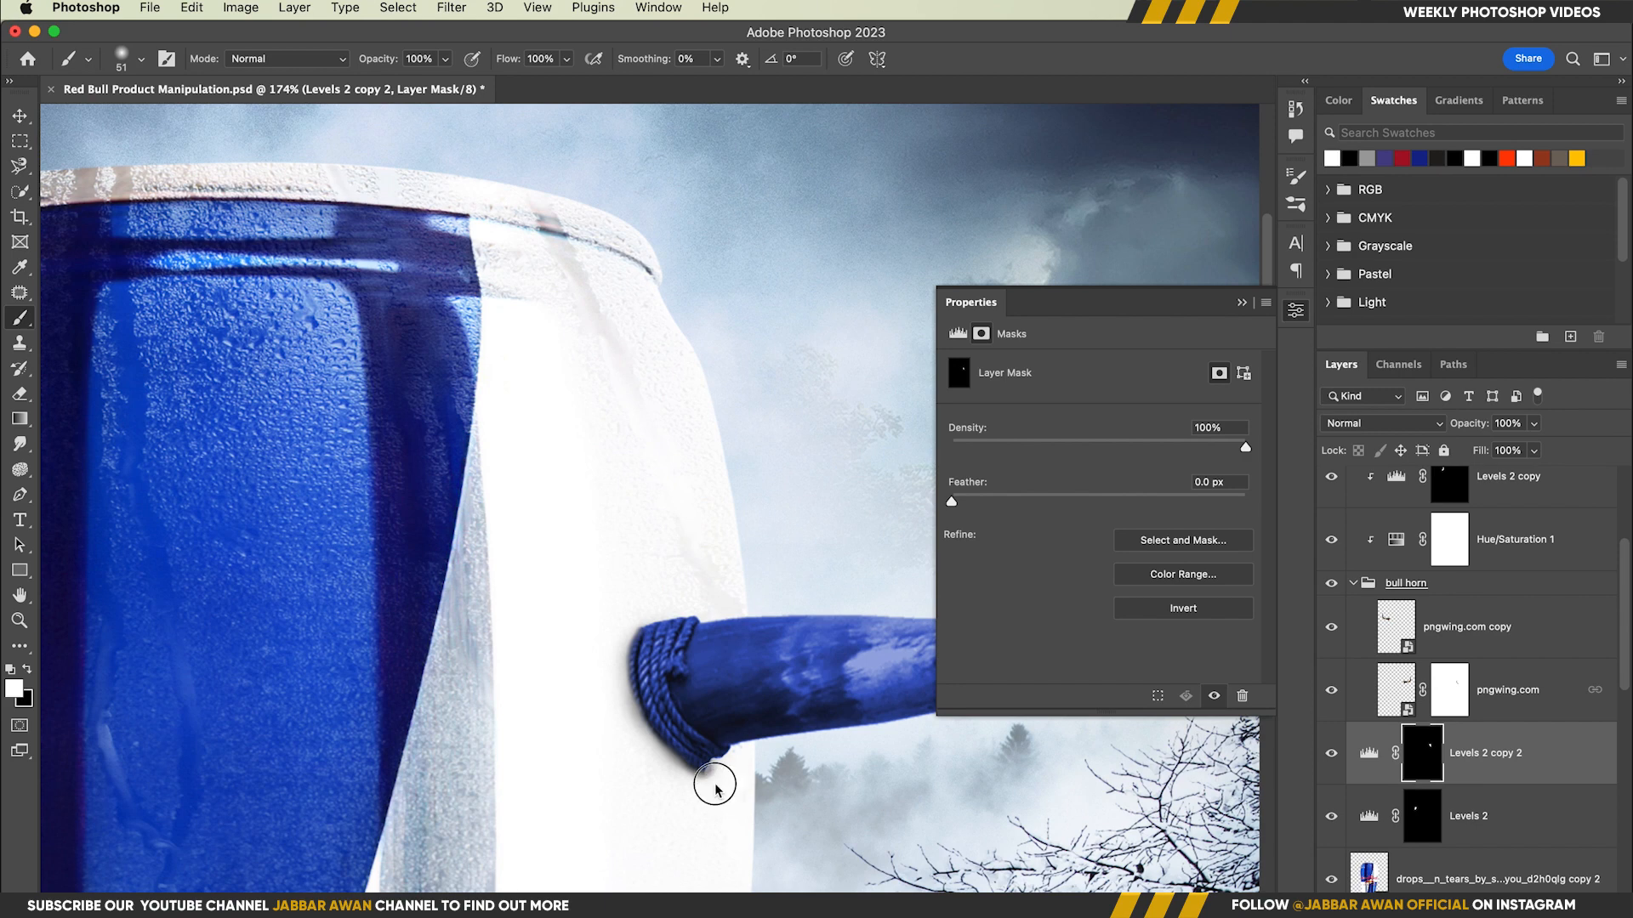
left_click_drag(711, 788, 765, 565, "ctrl+alt")
left_click_drag(416, 83, 432, 75)
left_click(713, 781)
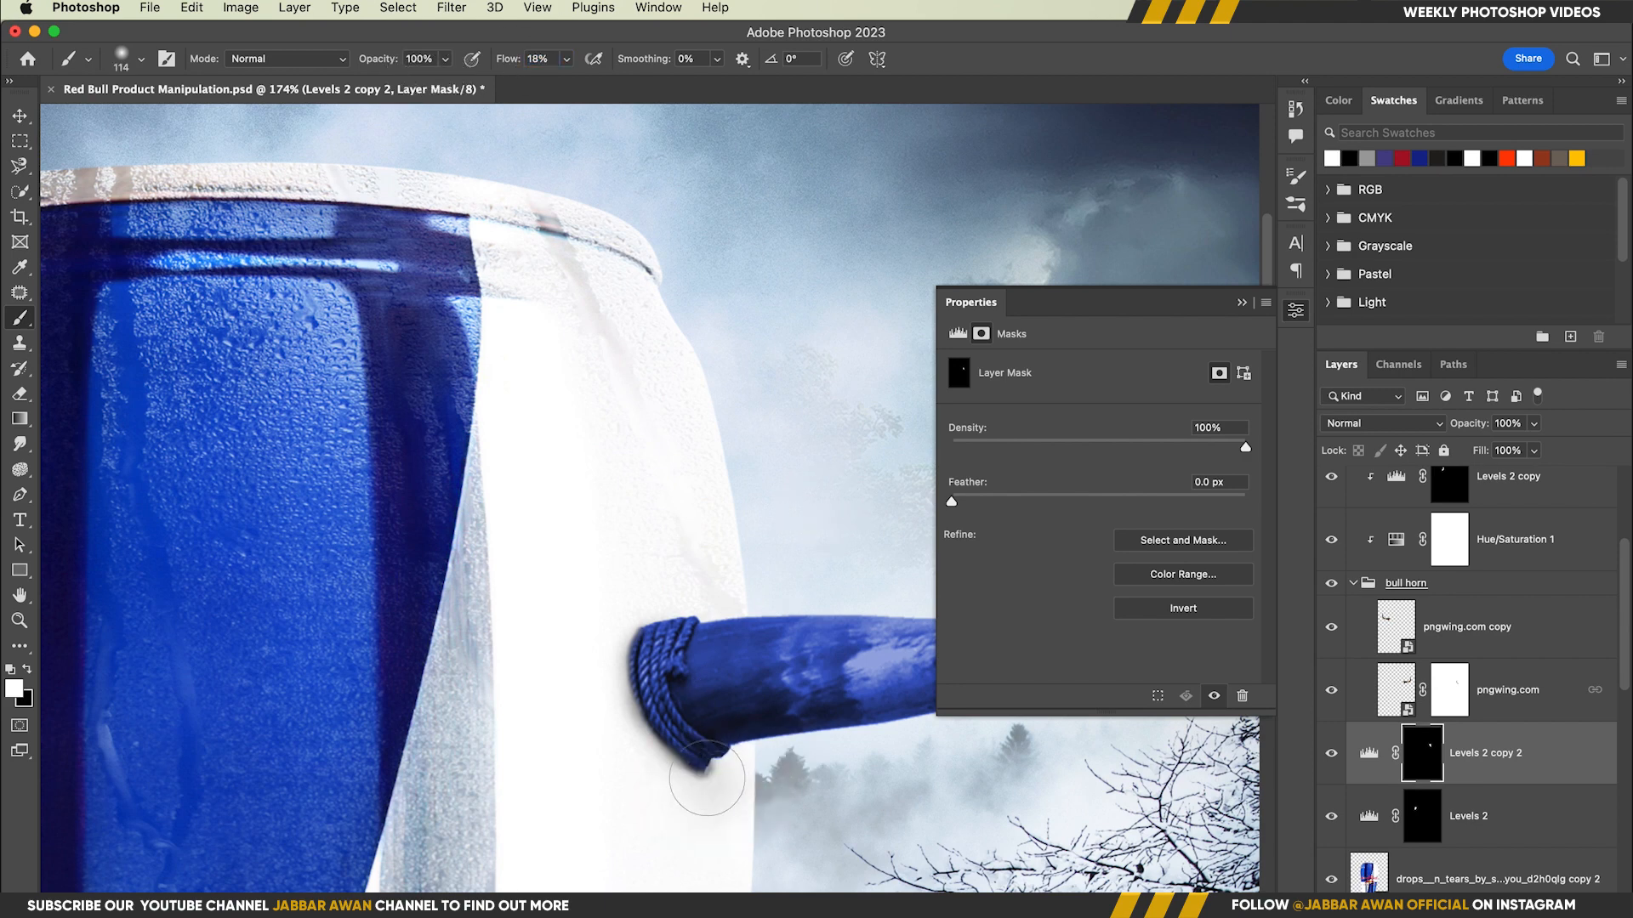
left_click_drag(667, 747, 686, 747, "ctrl+alt")
left_click(714, 767)
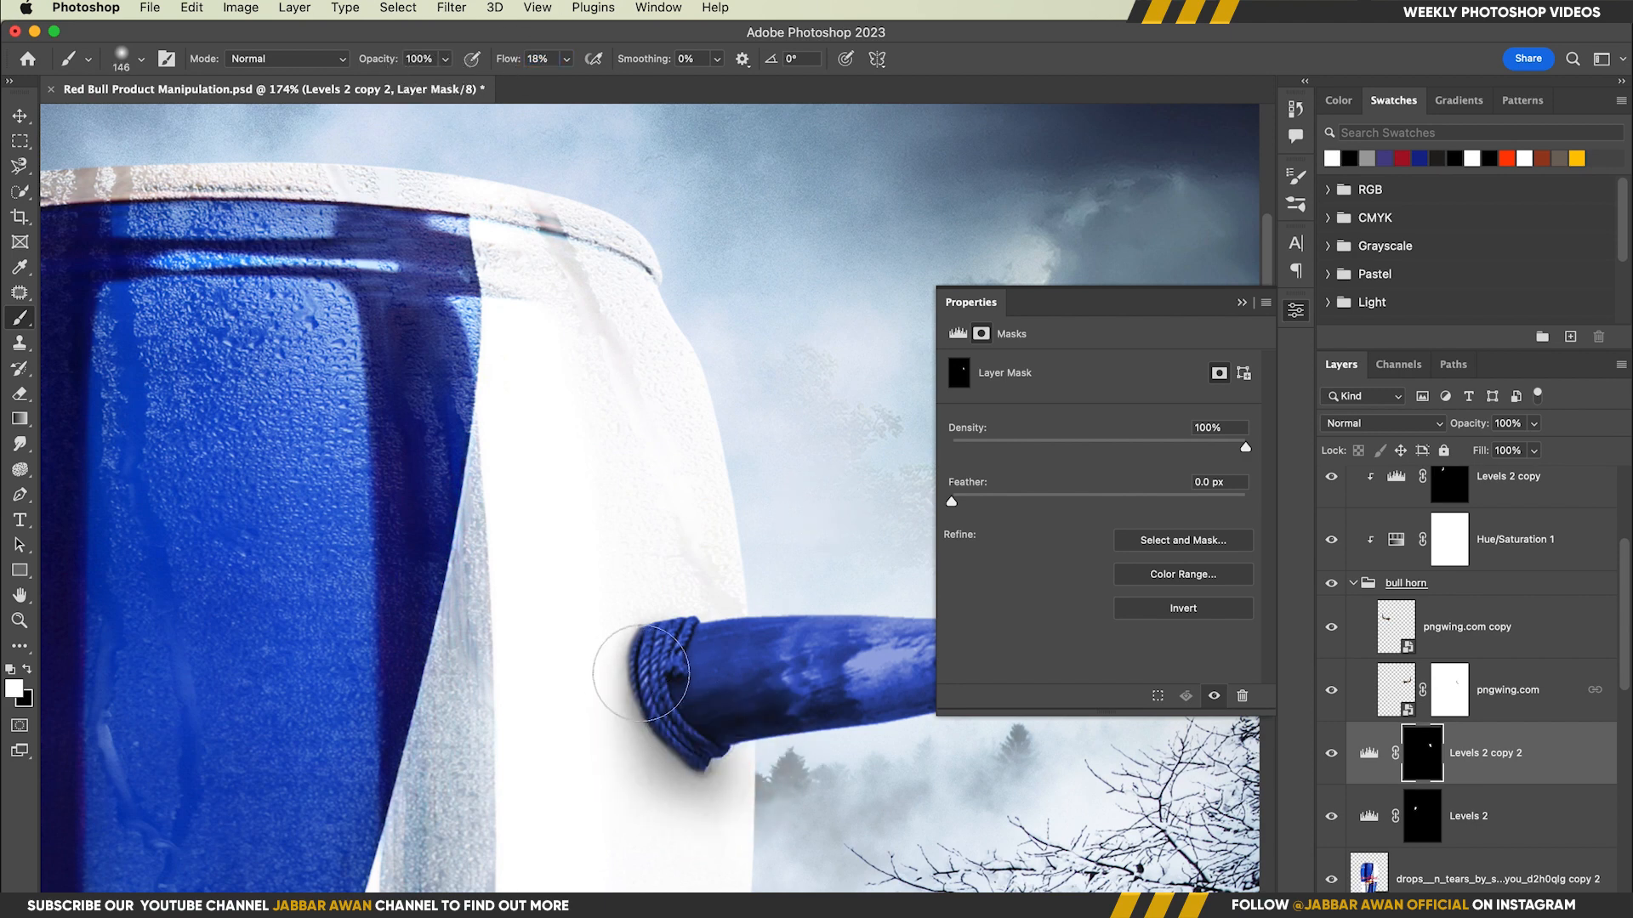
left_click_drag(648, 683, 649, 825)
Paint black on the Levels 2 copy 2 mask below the right horn's rope with a 237 px brush.
key("z")
mouse_move(731, 771)
left_mouse_down()
mouse_move(638, 770)
mouse_move(749, 787)
left_mouse_up()
key("x")
left_click(715, 761)
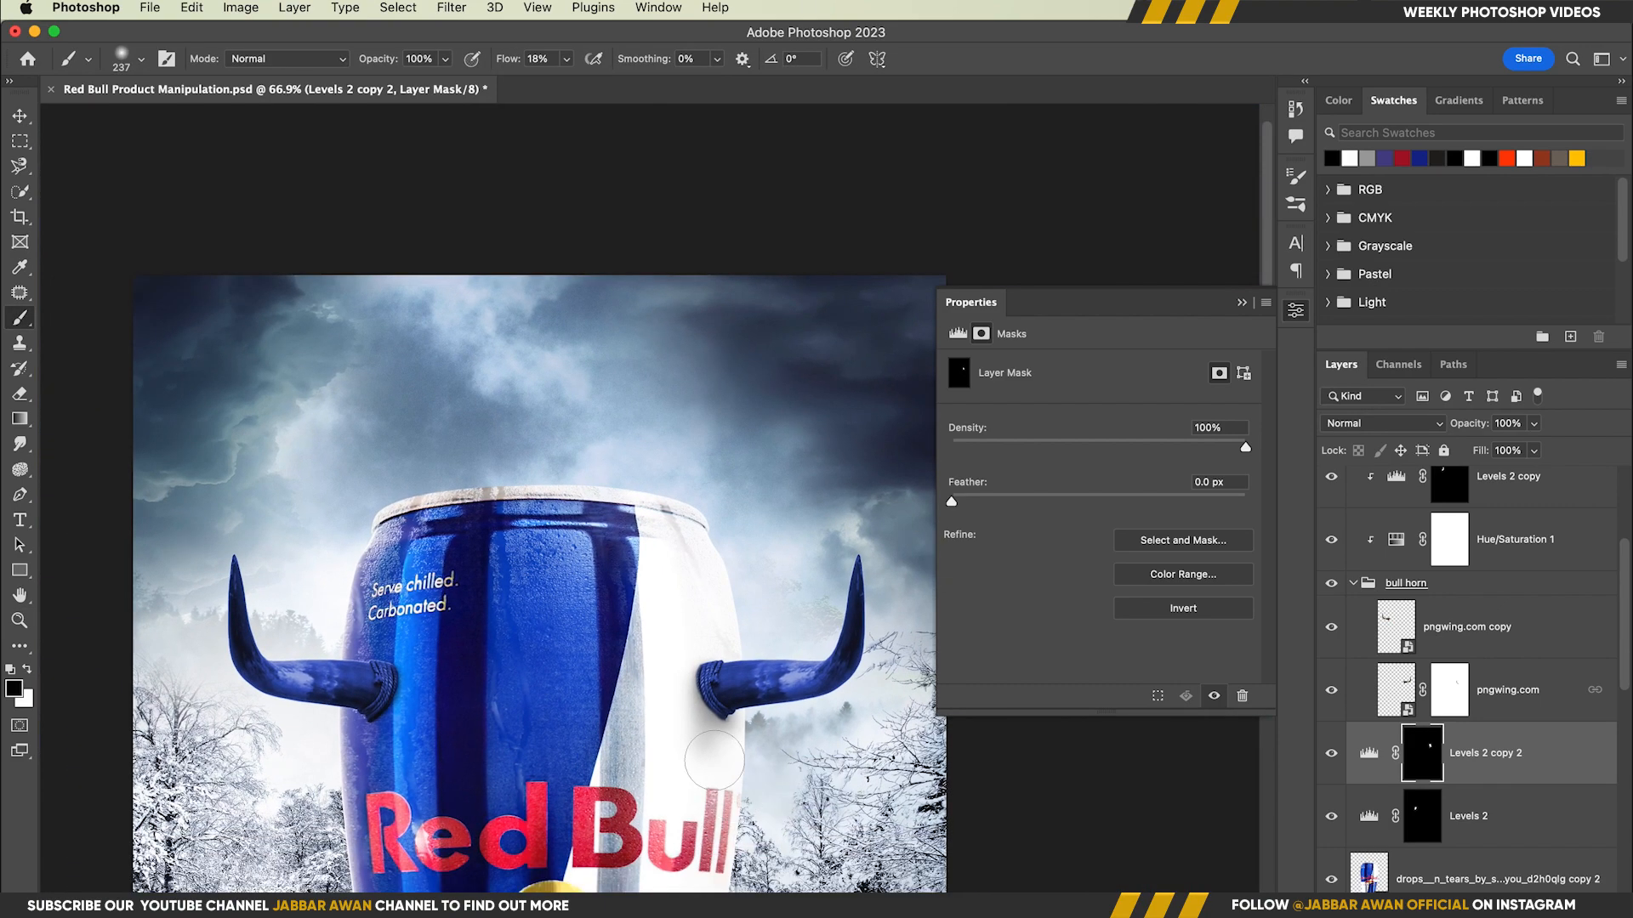
key("super+0")
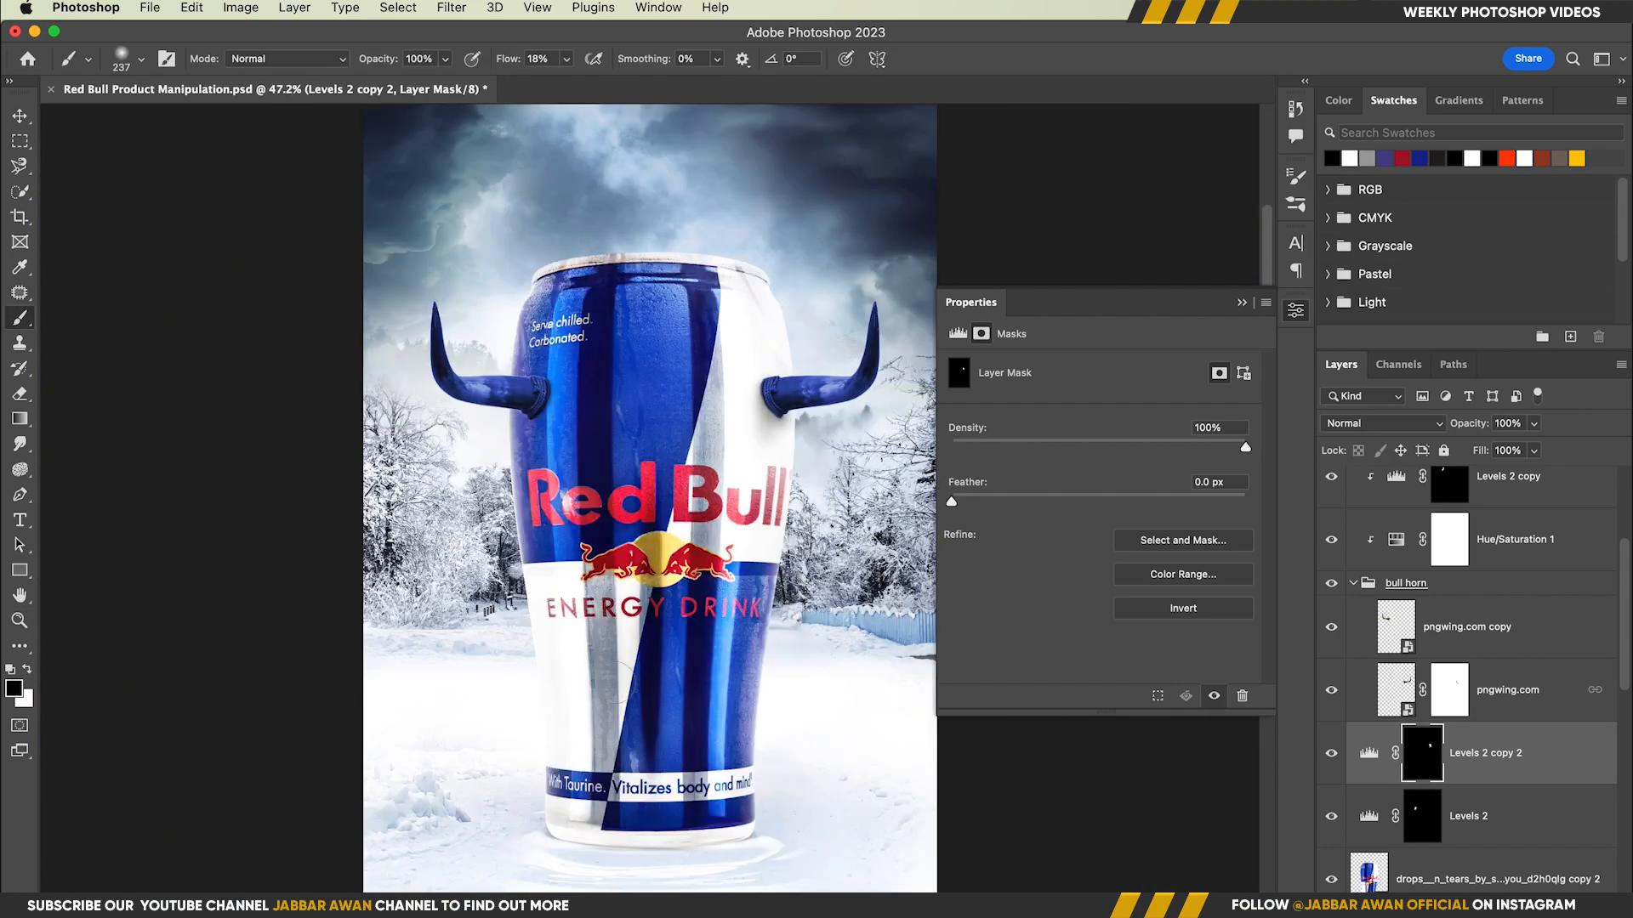
Collapse the bull horn group, then show the superman_PNG35 layer and scale it up to about 1821 × 2332 px.
left_click(1353, 584)
scroll(1445, 665, "up", 5)
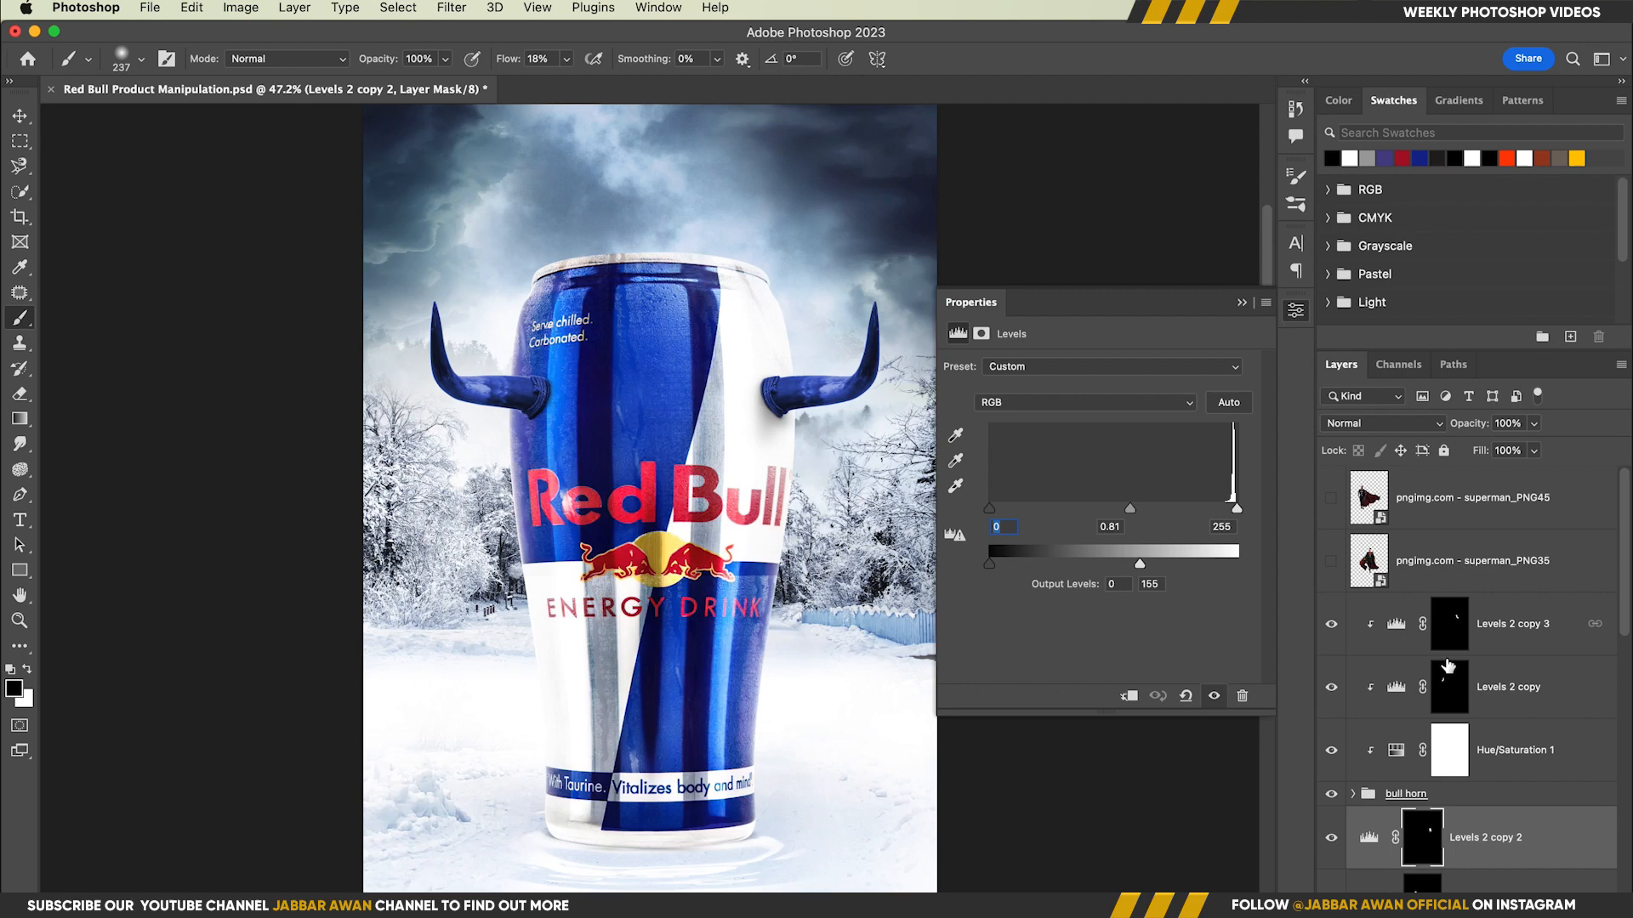
left_click(1429, 568)
left_click(1331, 560)
key("super+t")
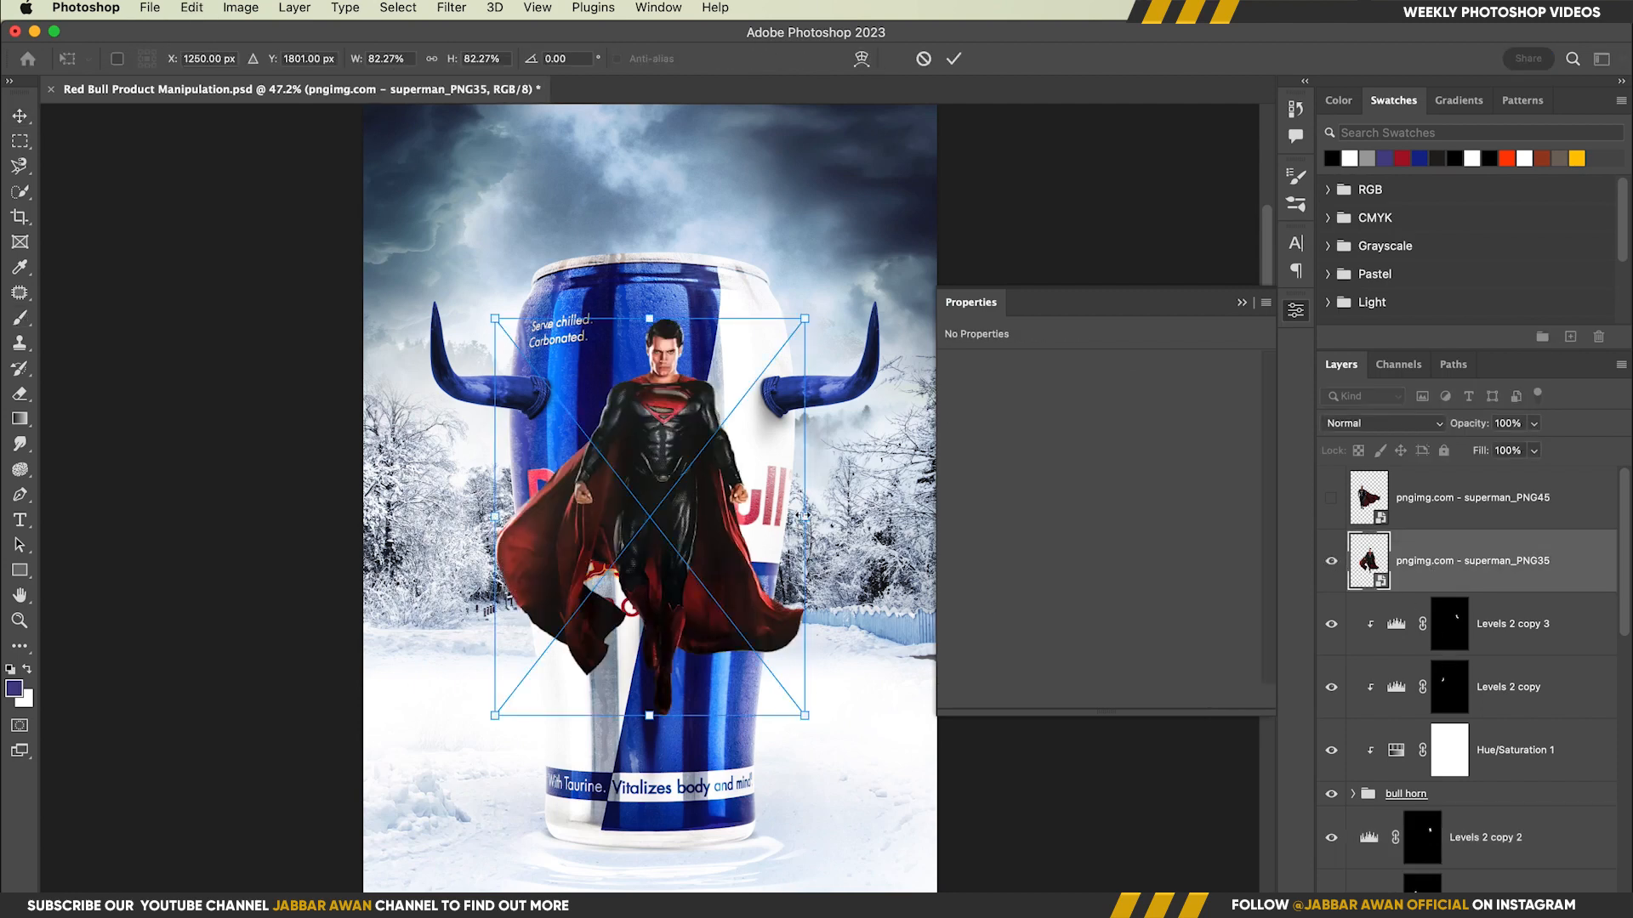
left_click_drag(805, 517, 911, 514)
left_click_drag(676, 488, 589, 368)
left_click(953, 58)
Move the superman_PNG35 layer below the can layer and position the figure at X 170 px, Y 450 px.
scroll(1540, 610, "down", 2)
left_click_drag(1533, 489, 1541, 886)
left_click_drag(474, 483, 475, 555)
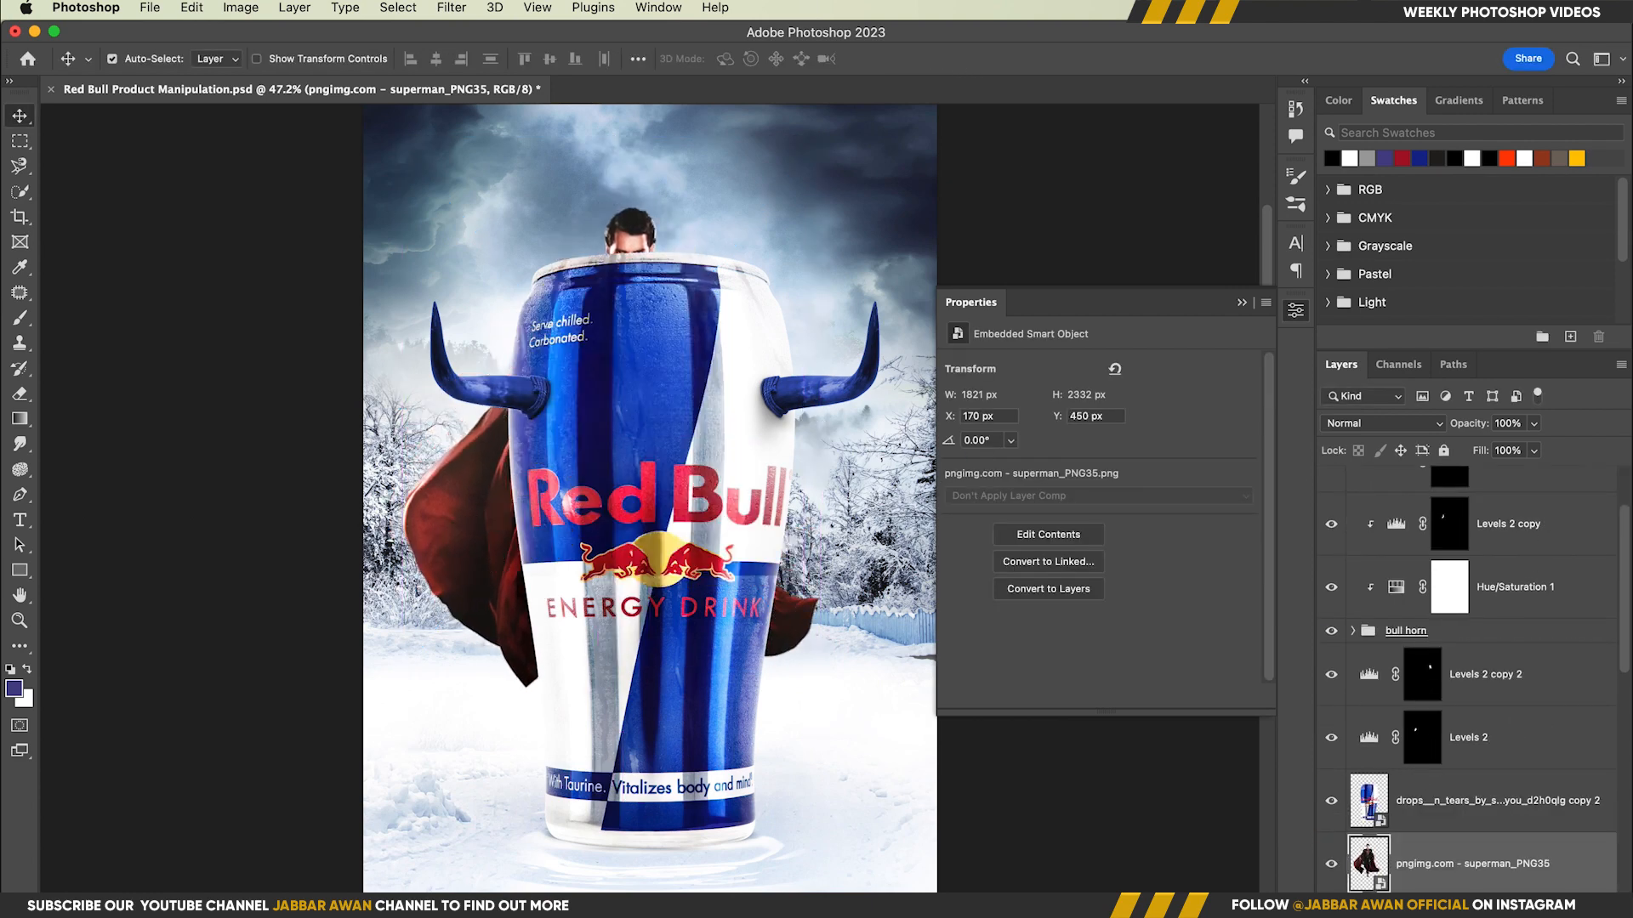
Mask the superman_PNG35 layer with a 741 px black brush, hiding the figure and leaving only the cape beside the can's left side.
left_click(1446, 905)
key("b")
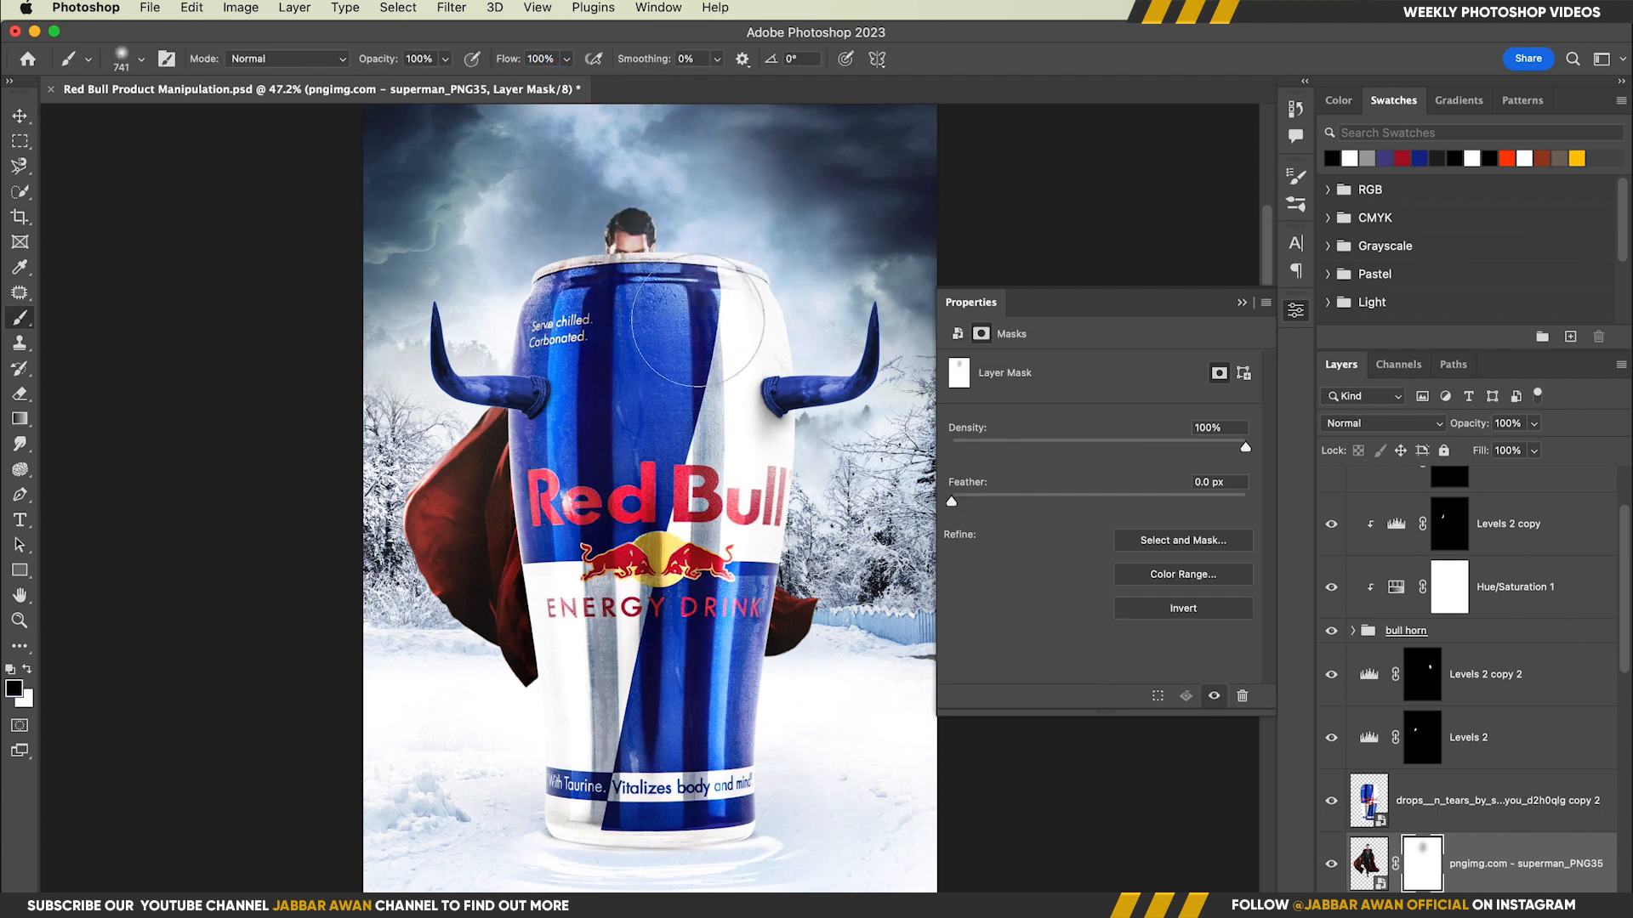
mouse_move(697, 319)
left_mouse_down()
mouse_move(634, 230)
mouse_move(681, 255)
left_mouse_up()
left_click_drag(628, 327, 728, 729)
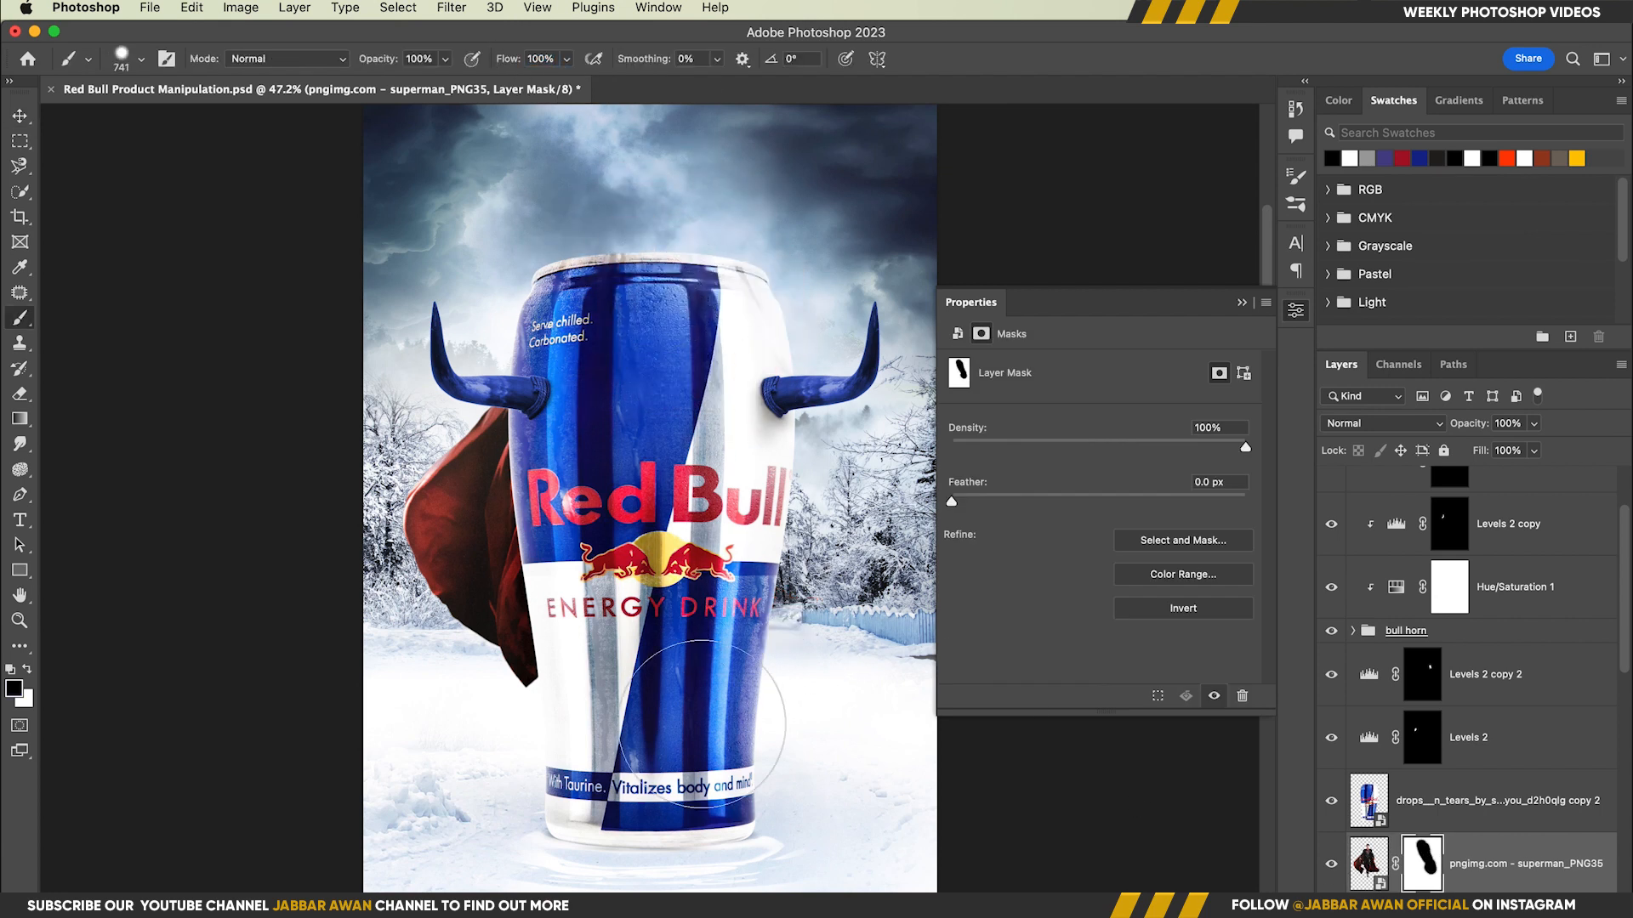
Show the superman_PNG45 layer and move the figure over the can's right side at X 1258 px, Y 485 px.
scroll(1437, 795, "down", 1)
scroll(1437, 795, "up", 5)
left_click(1332, 499)
key("v")
left_click_drag(597, 554, 717, 372)
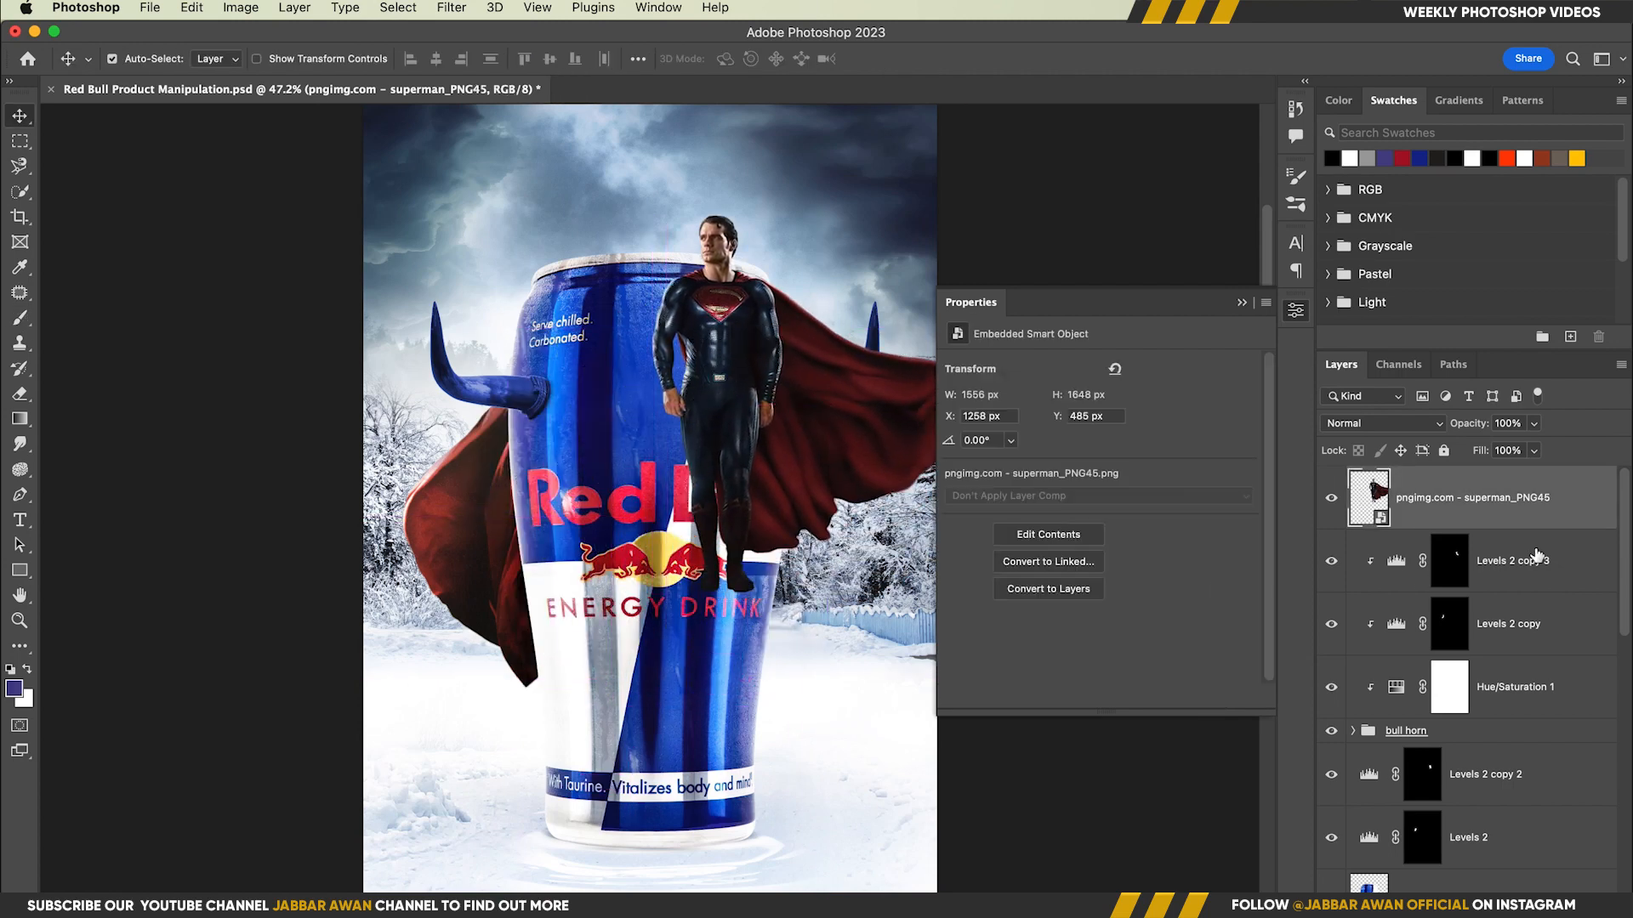
Move the superman_PNG45 layer directly below the can layer and shift the figure to X 1250 px, Y 524 px.
left_click_drag(1537, 516, 1541, 881)
left_click_drag(863, 440, 869, 459)
left_click_drag(766, 589, 677, 567)
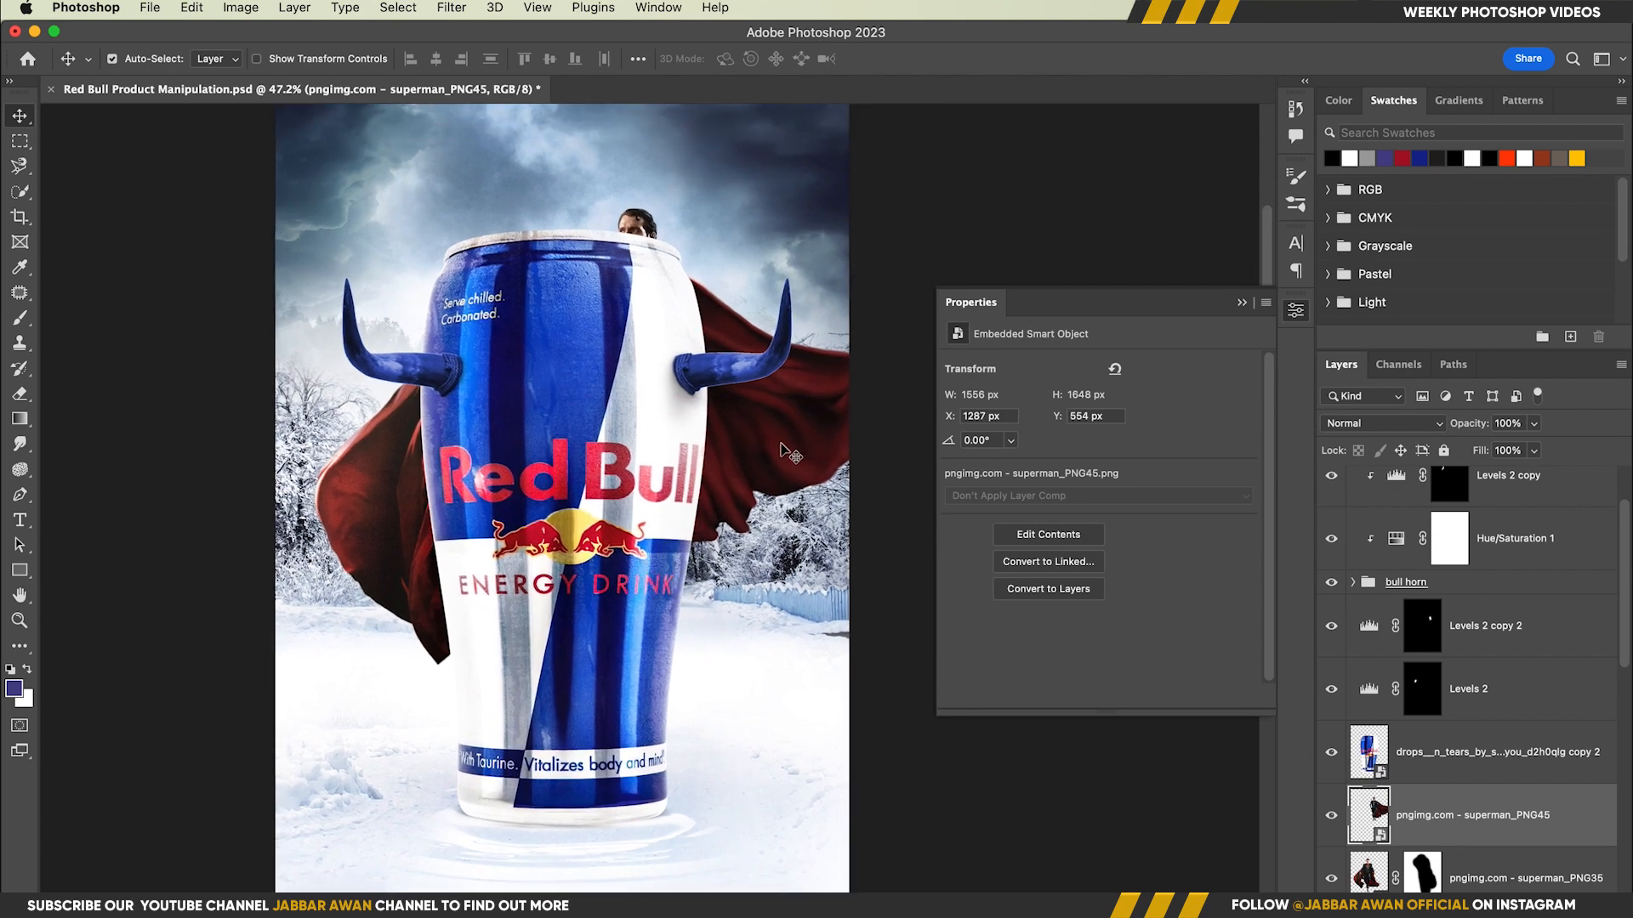
mouse_move(780, 446)
left_mouse_down()
mouse_move(701, 572)
mouse_move(771, 441)
left_mouse_up()
Transform the superman_PNG45 figure to about 1161 × 1994 px at X 1301 px, Y 354 px, narrowing and lengthening its cape.
key("super+t")
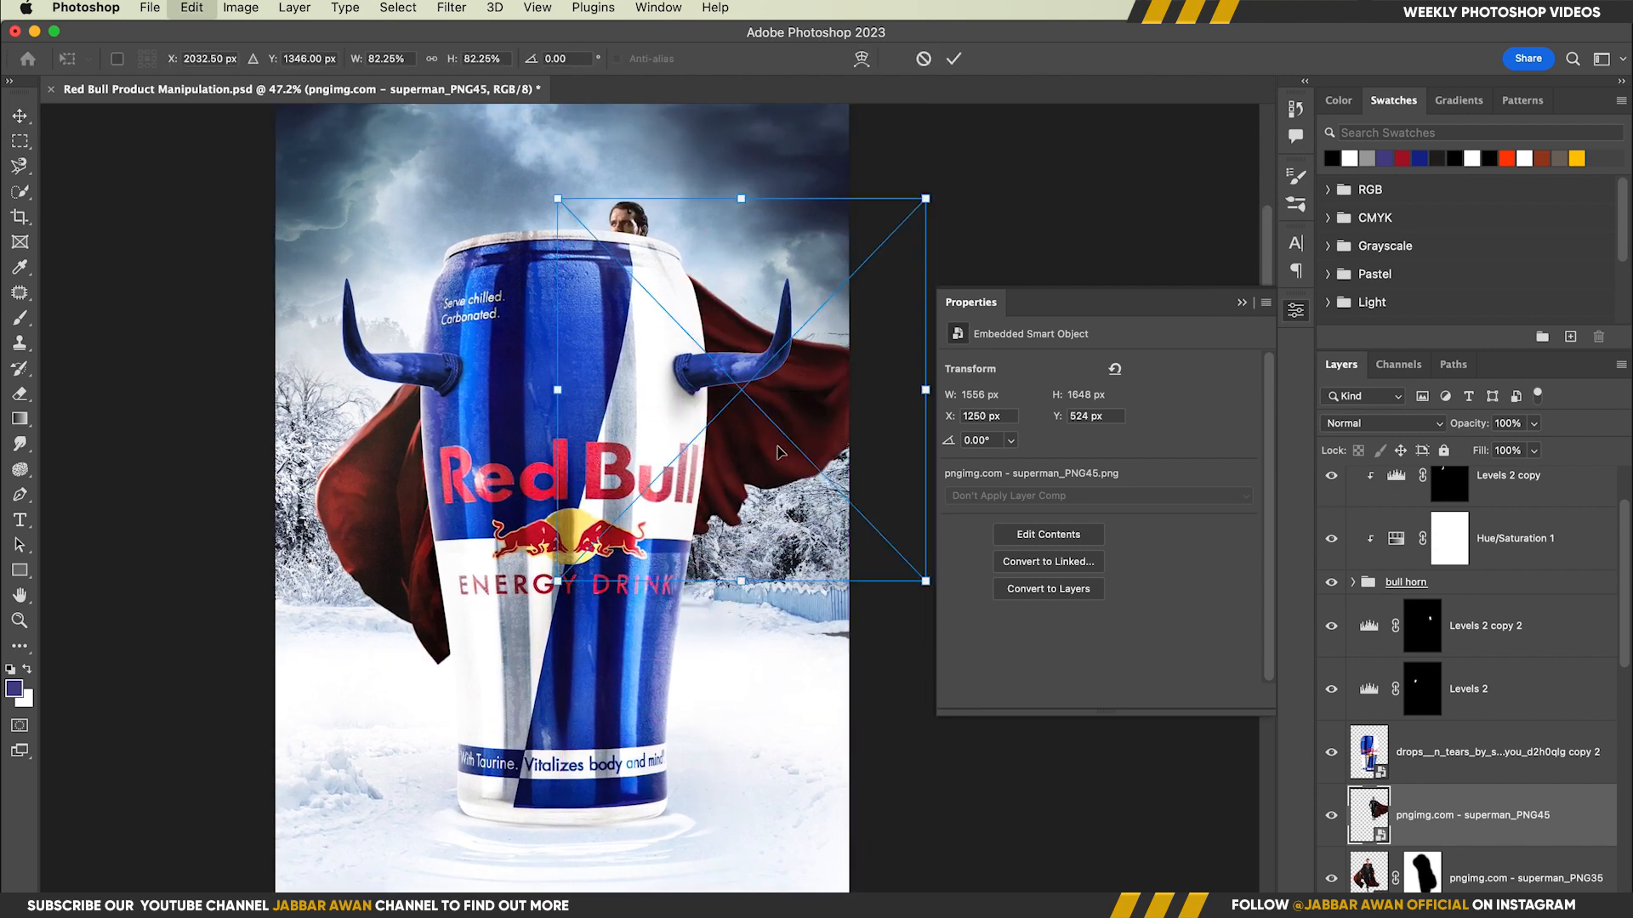
left_click_drag(741, 664, 741, 783)
left_click_drag(925, 490, 865, 487)
left_click_drag(710, 784, 707, 735)
left_click_drag(744, 511, 740, 466)
left_click_drag(869, 671, 835, 611)
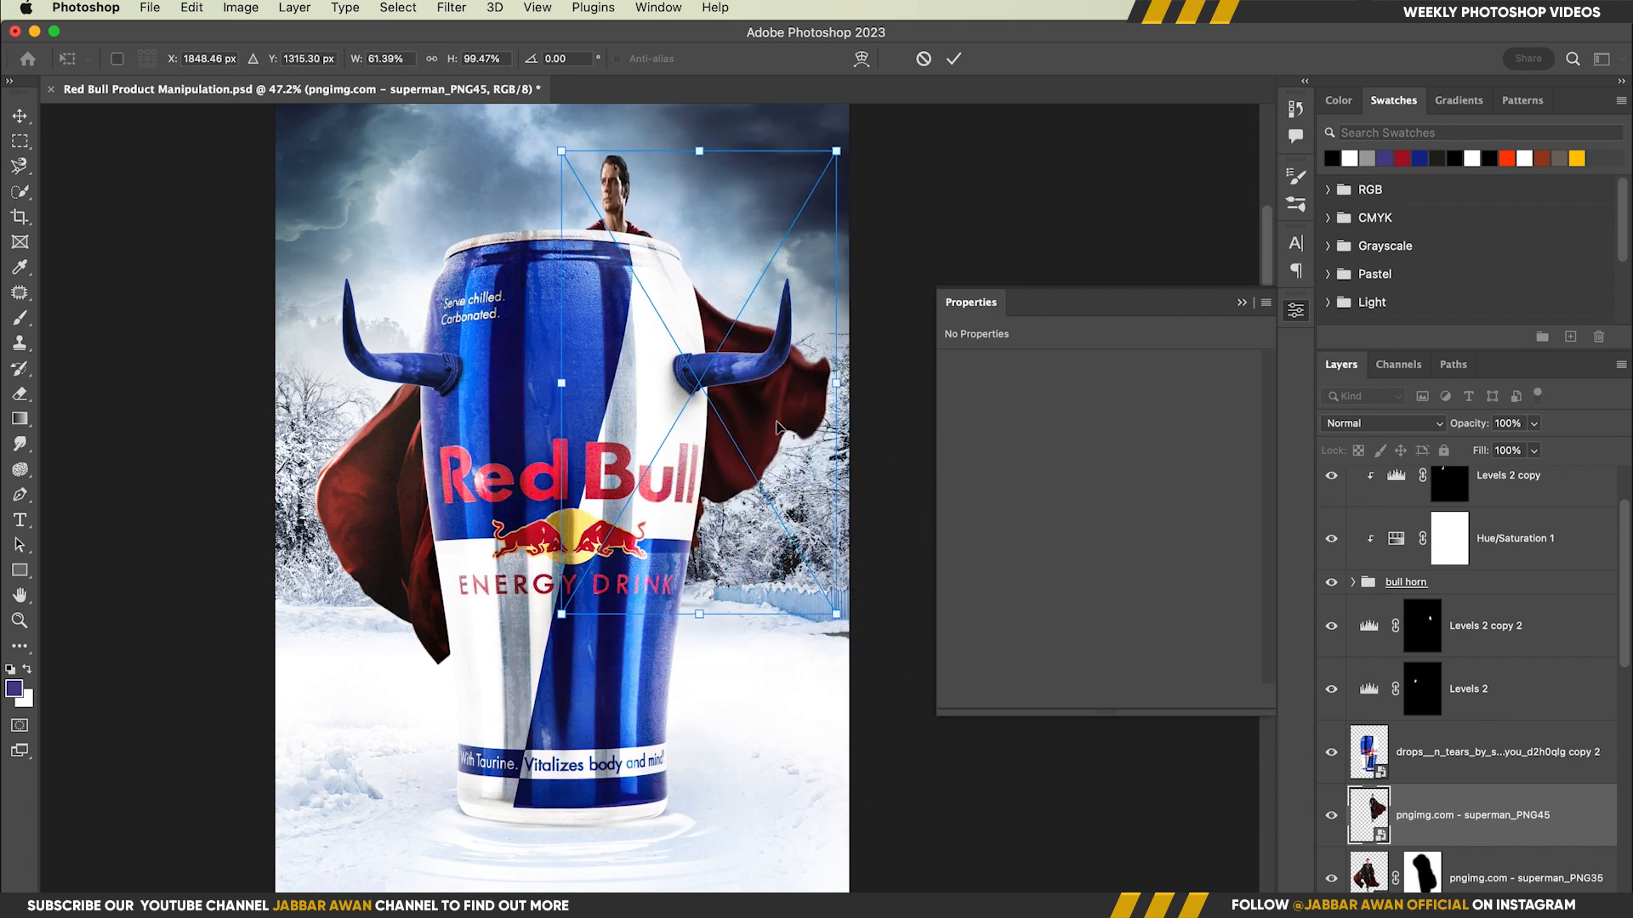
left_click_drag(776, 421, 785, 429)
key("Return")
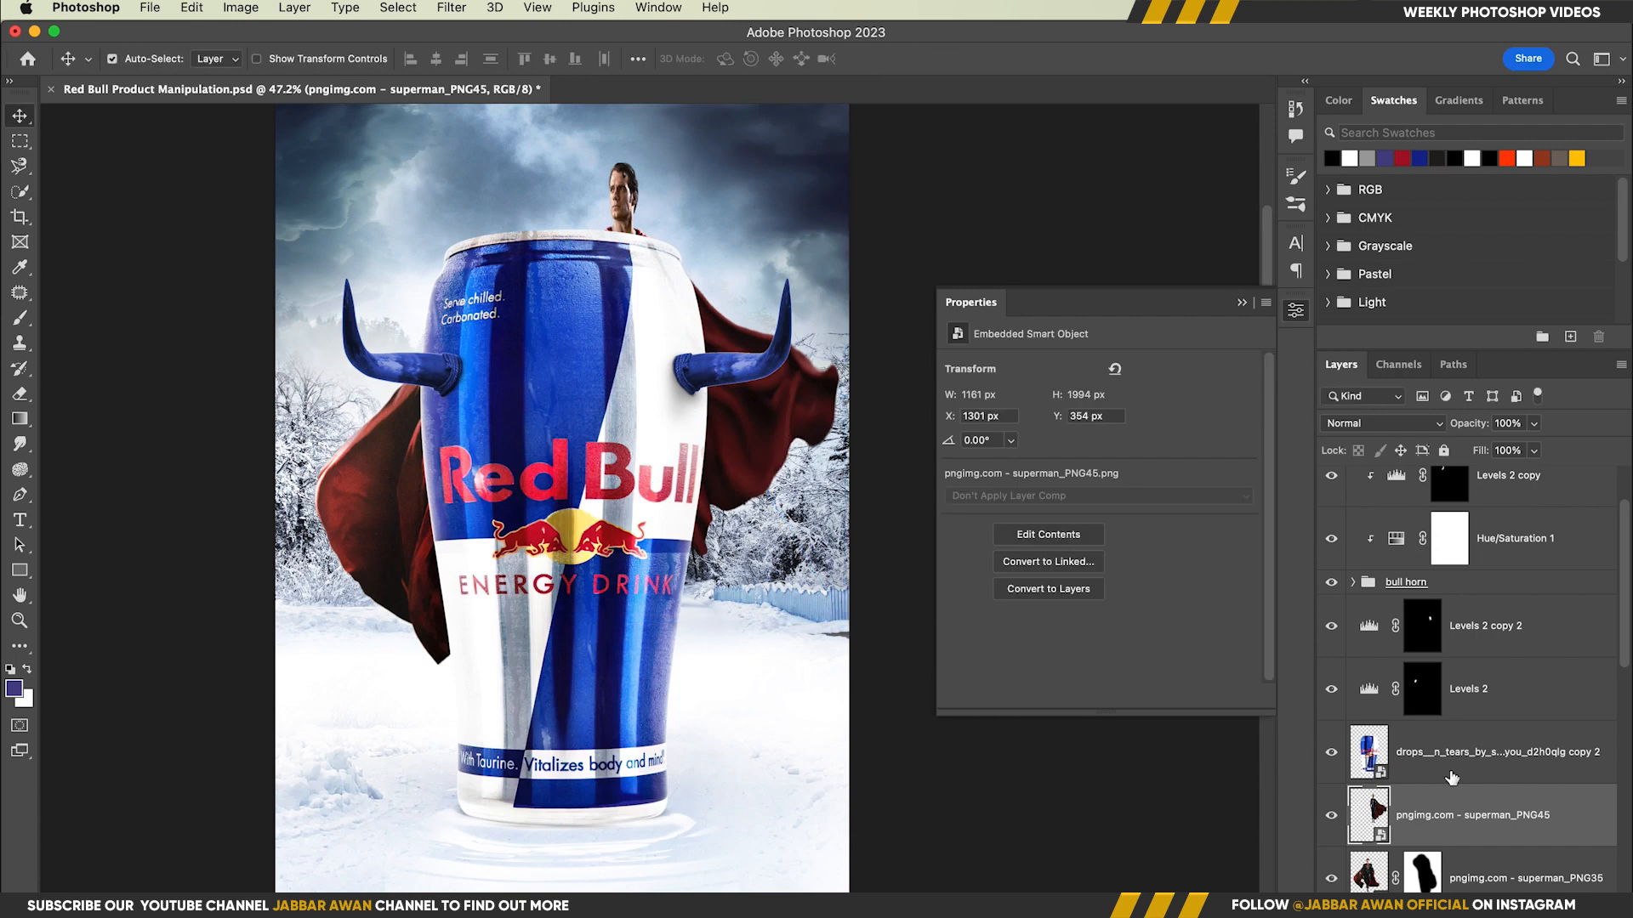
Mask the superman_PNG45 layer with a black brush, hiding the head and body and leaving only the cape on the right.
left_click(1446, 905)
key("b")
left_click_drag(598, 213, 558, 280)
left_click_drag(519, 531, 587, 646)
Group the superman_PNG45 and superman_PNG35 cape layers.
key("v")
left_click(1513, 882, "shift")
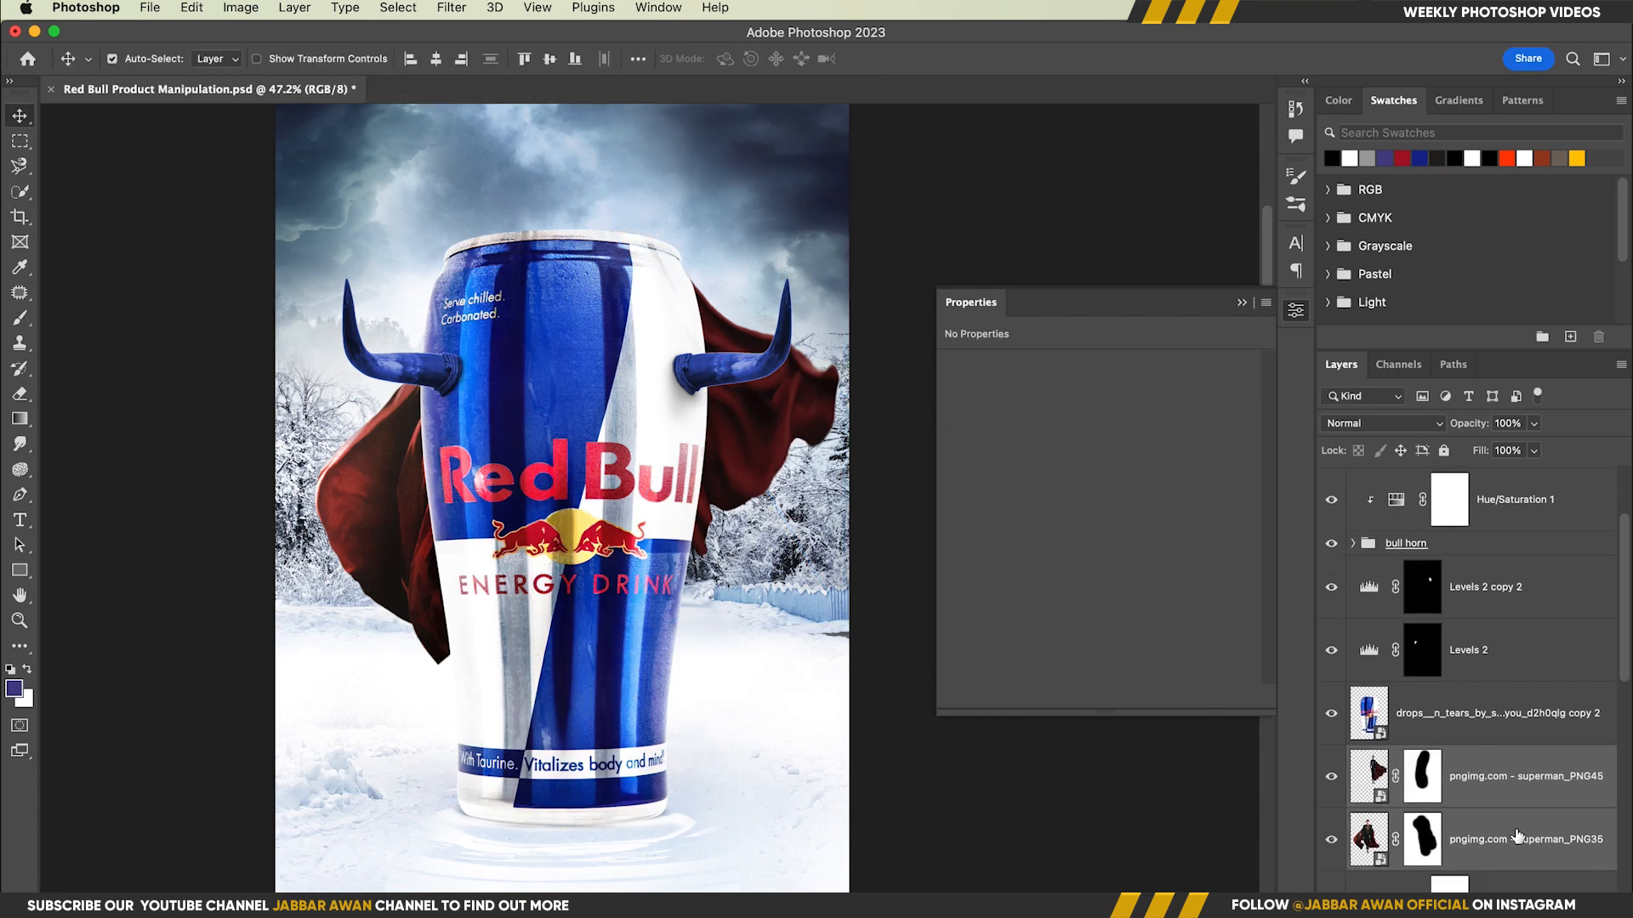
key("super+g")
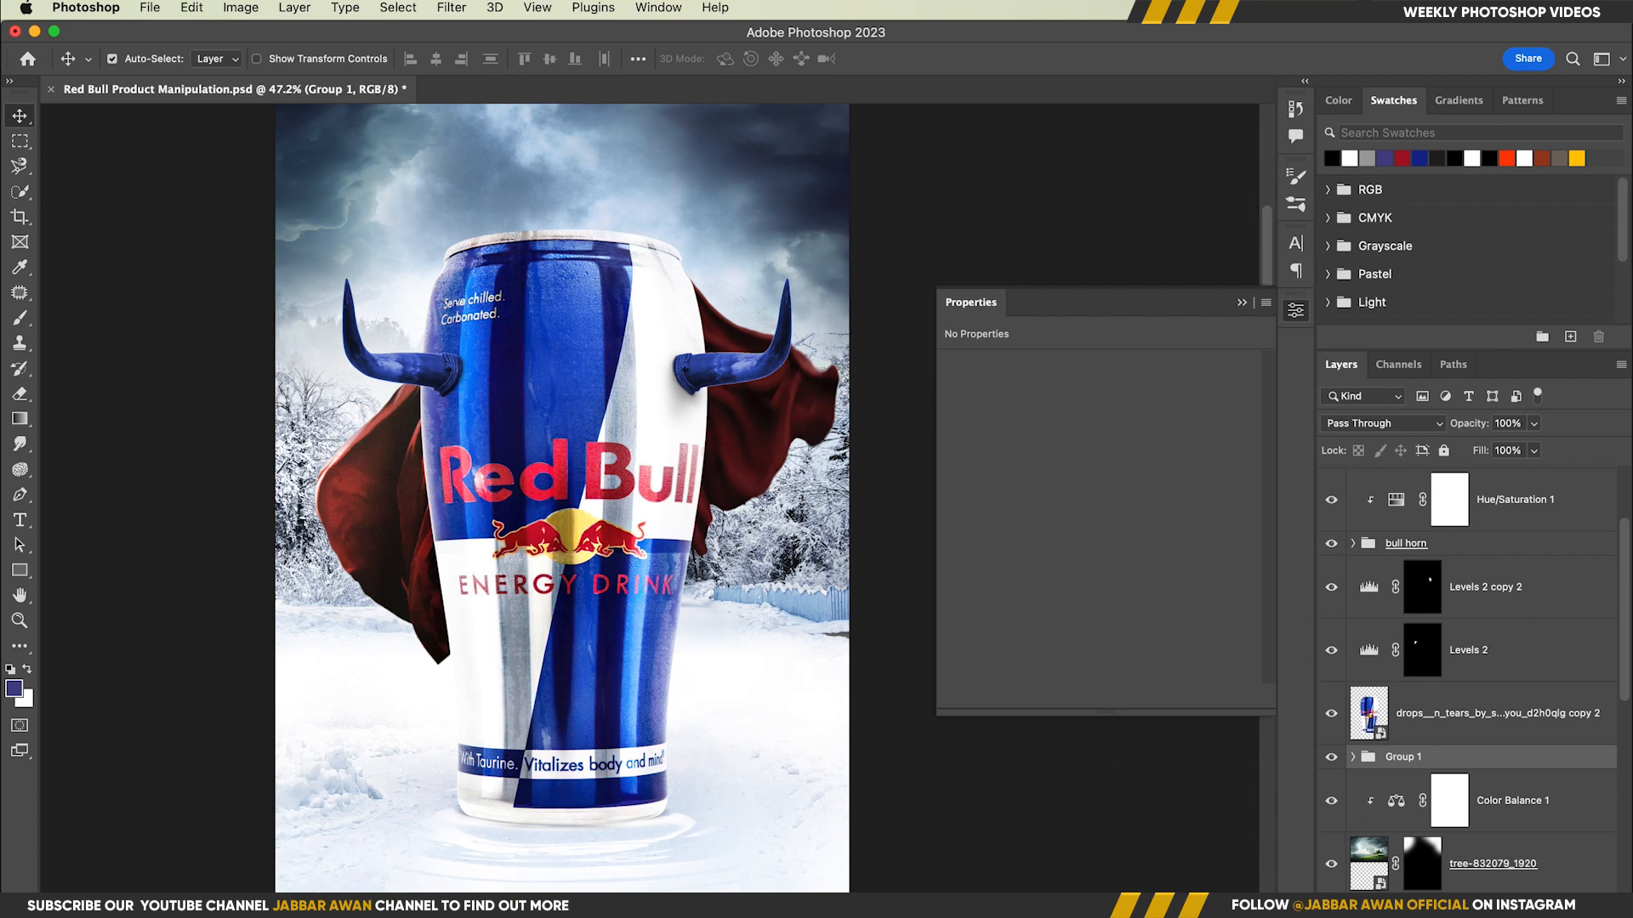
Save the document and collapse the layer properties.
key("super+1")
left_click_drag(587, 614, 577, 580)
key("super+0")
left_click(1242, 302)
Try to paint a soft white shadow area down the can's right side on the Levels 2 copy 2 mask, using an 851 px brush at 15% flow.
scroll(1501, 575, "up", 4)
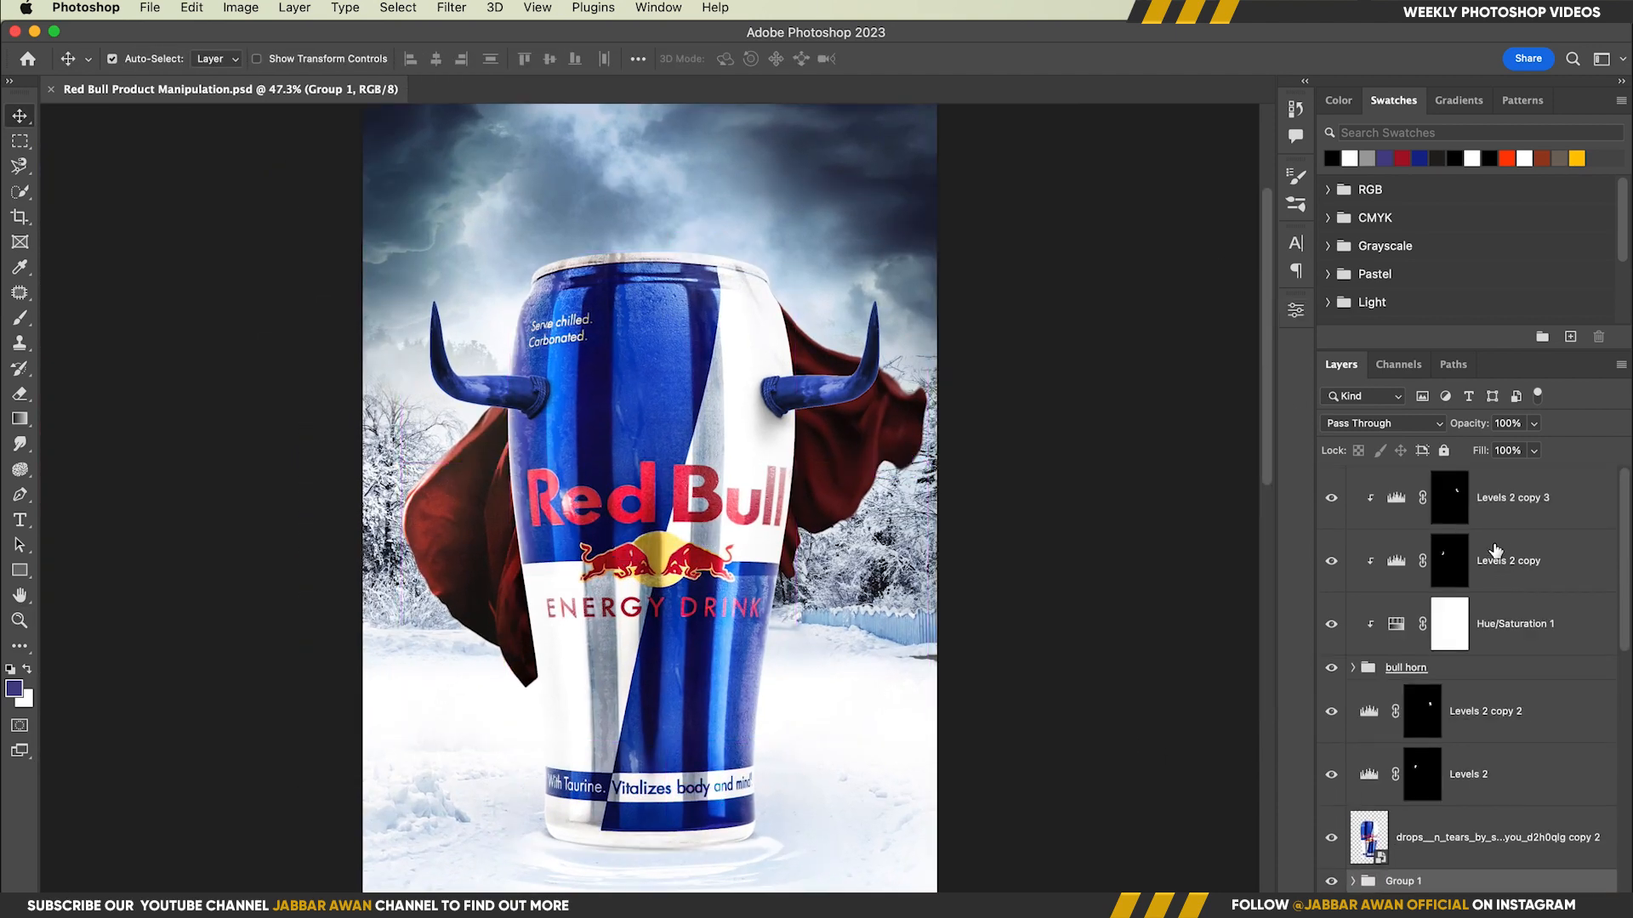
left_click(1502, 501)
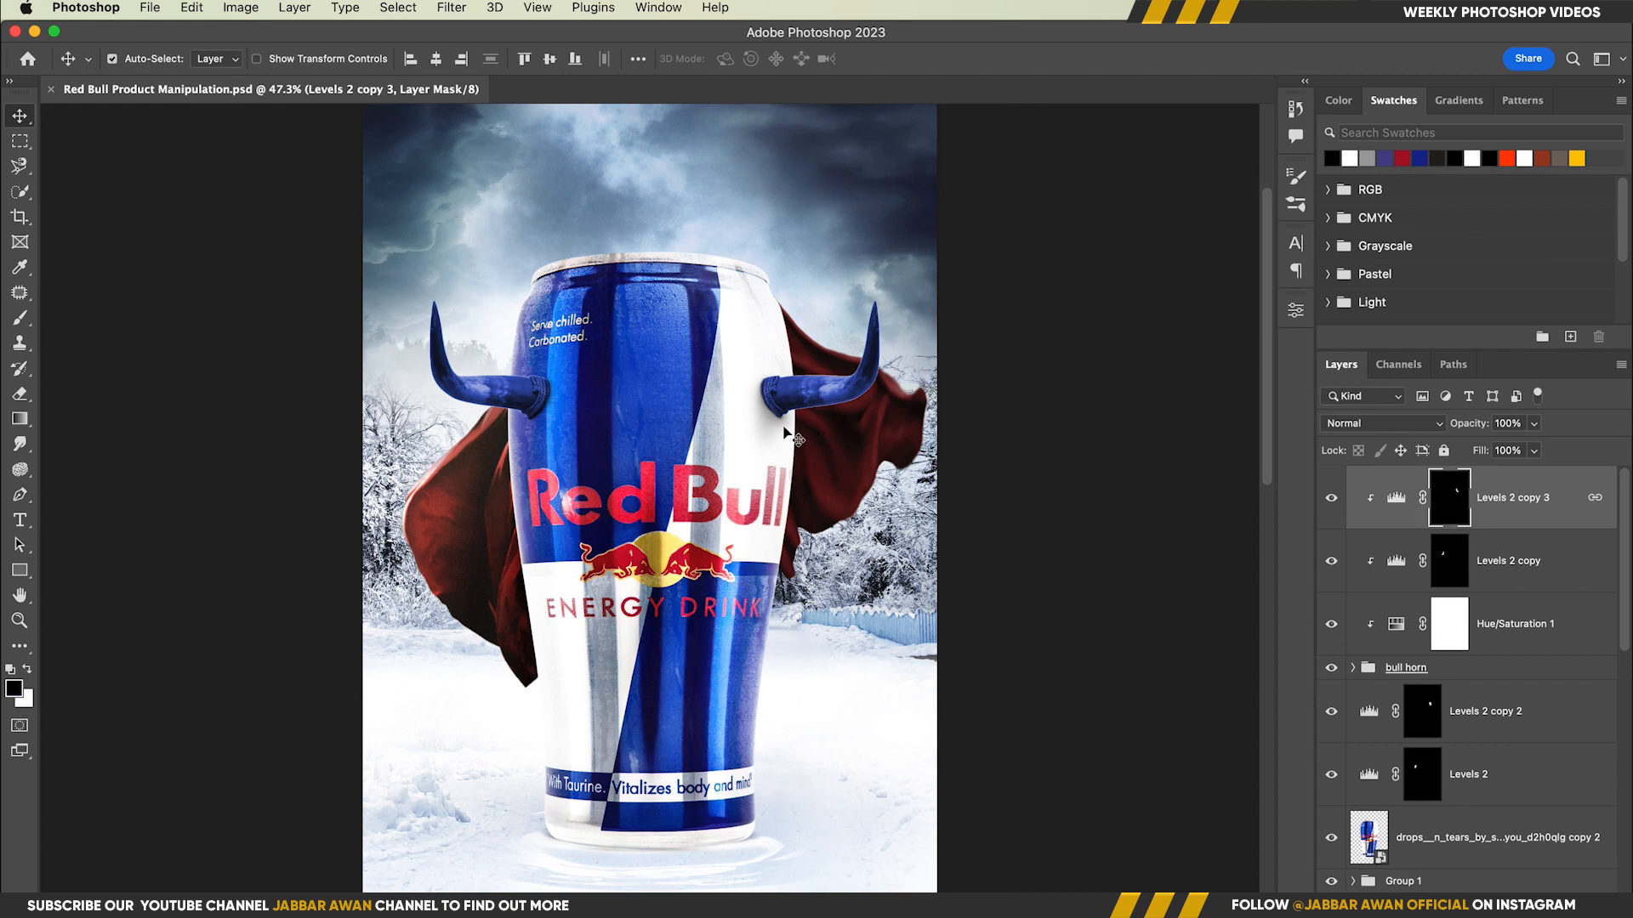
left_click(1464, 735)
key("b")
left_click_drag(830, 546, 884, 546)
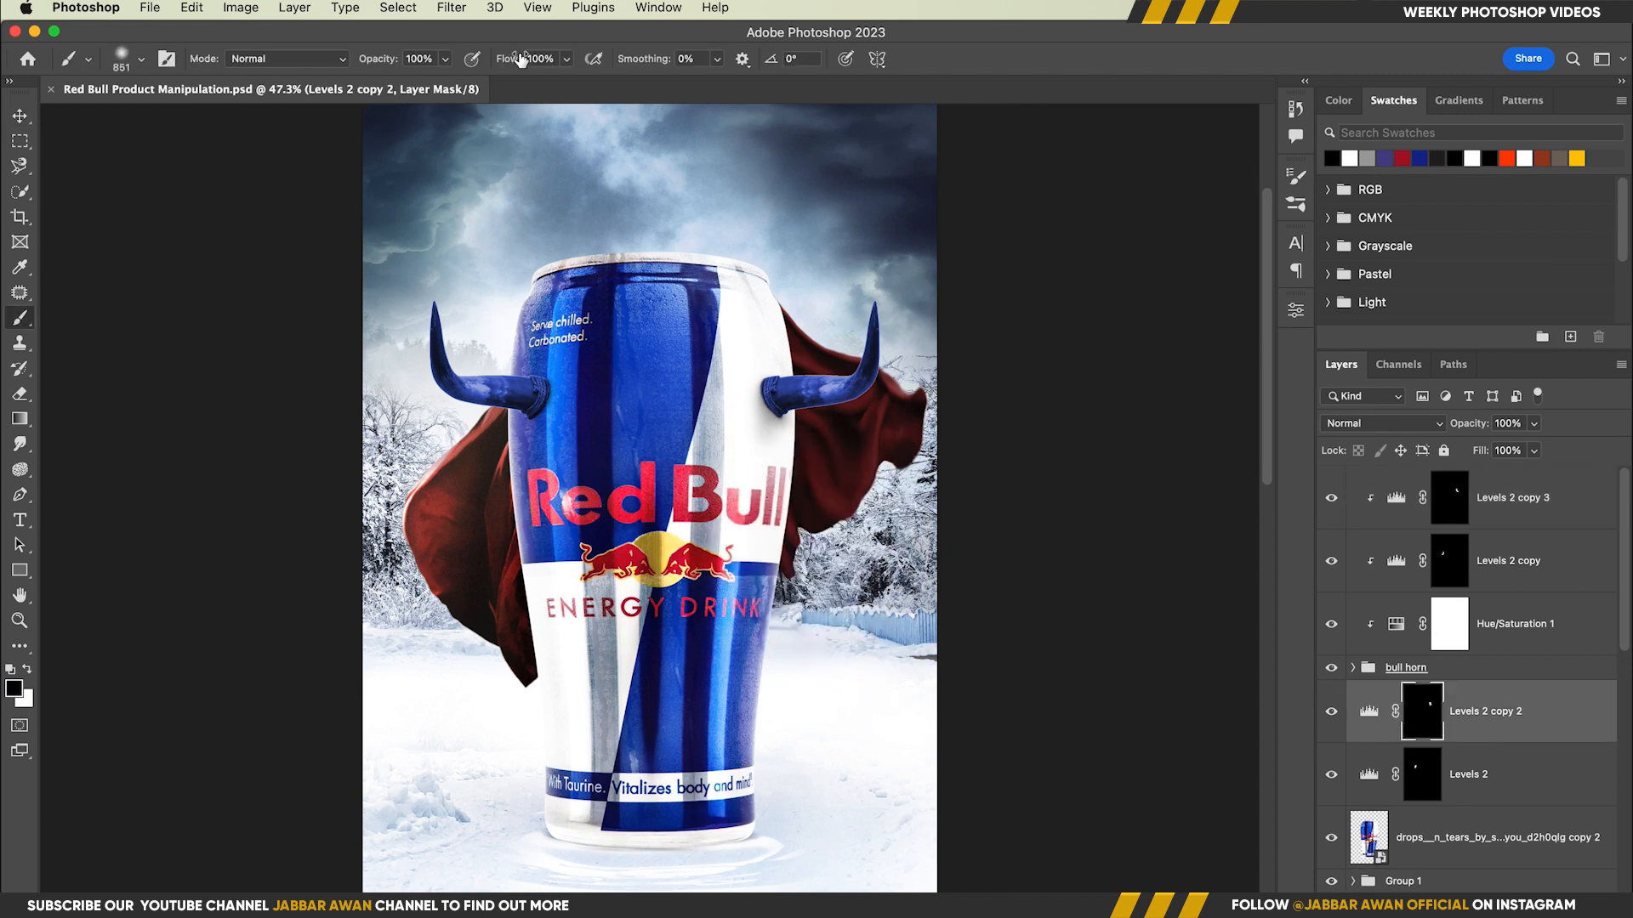
left_click_drag(520, 58, 448, 59)
key("x")
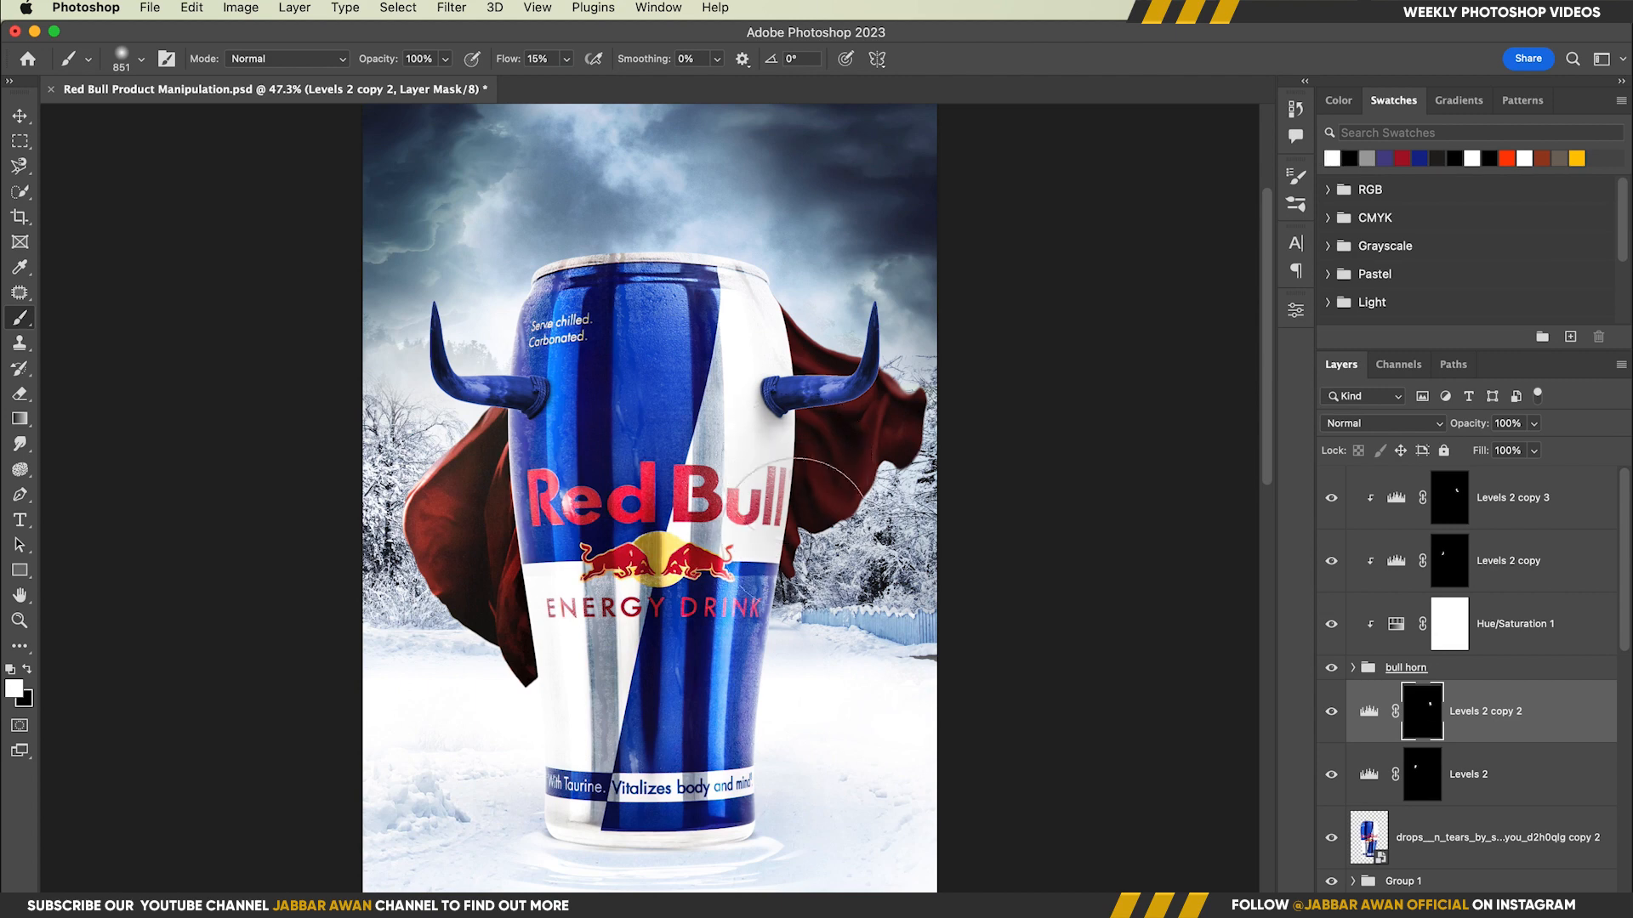
left_click_drag(799, 542, 798, 591)
left_click_drag(808, 656, 825, 723)
key("super+z")
key("super+z")
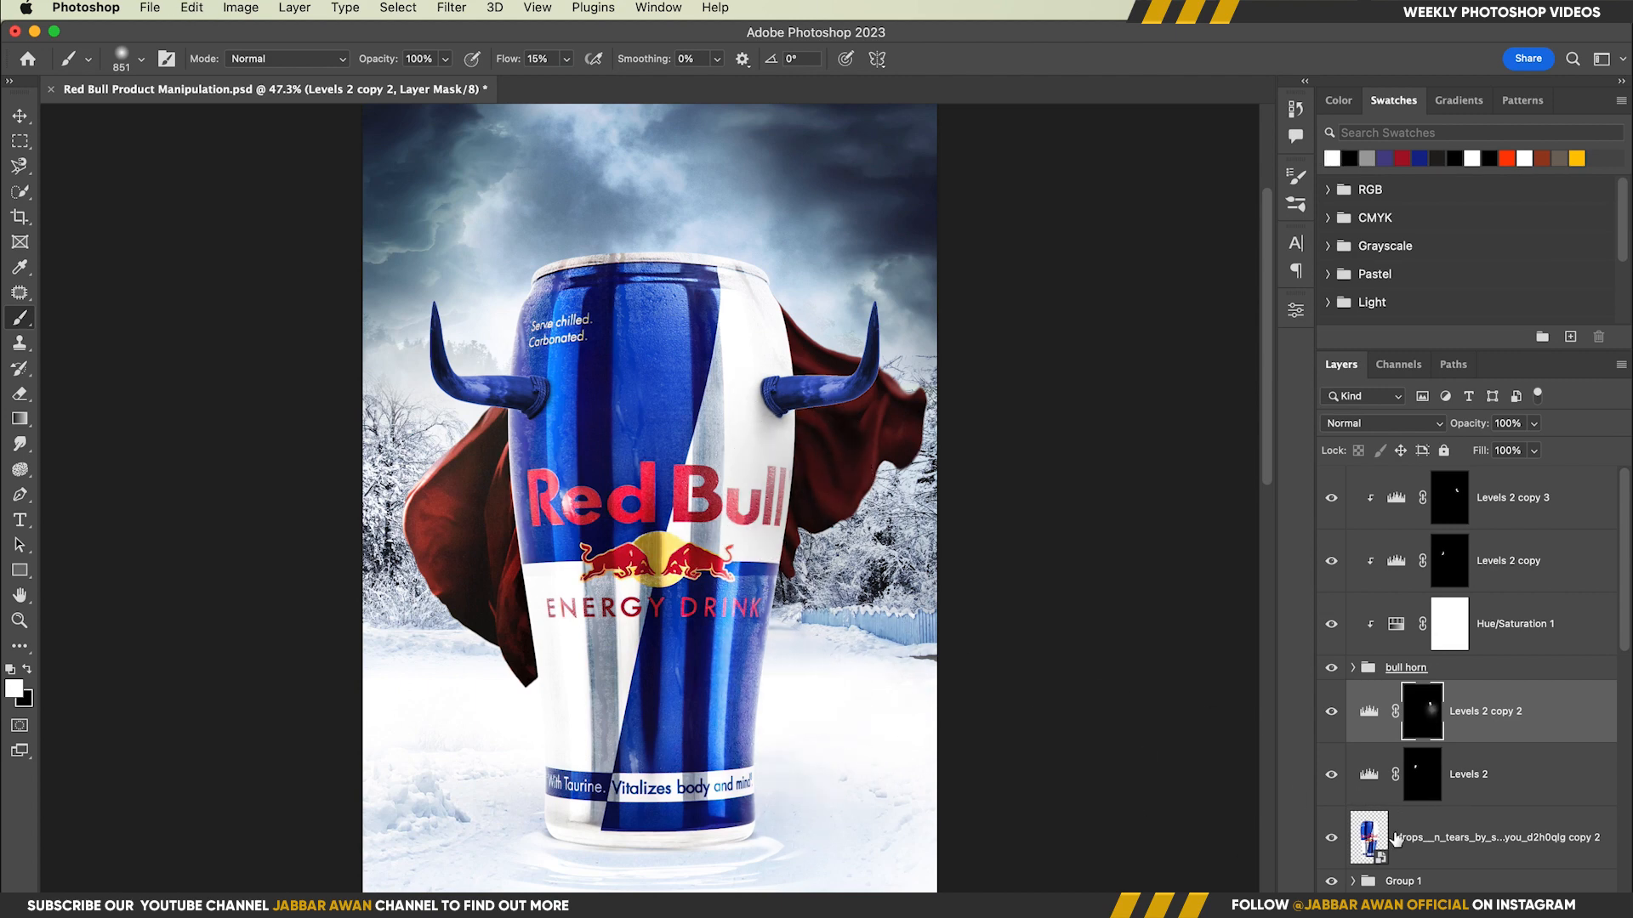
Clip Levels 2 and Levels 2 copy 2 to the can layer and paint soft shading down the can's right edge on the Levels 2 copy 2 mask.
left_click(1379, 804, "alt")
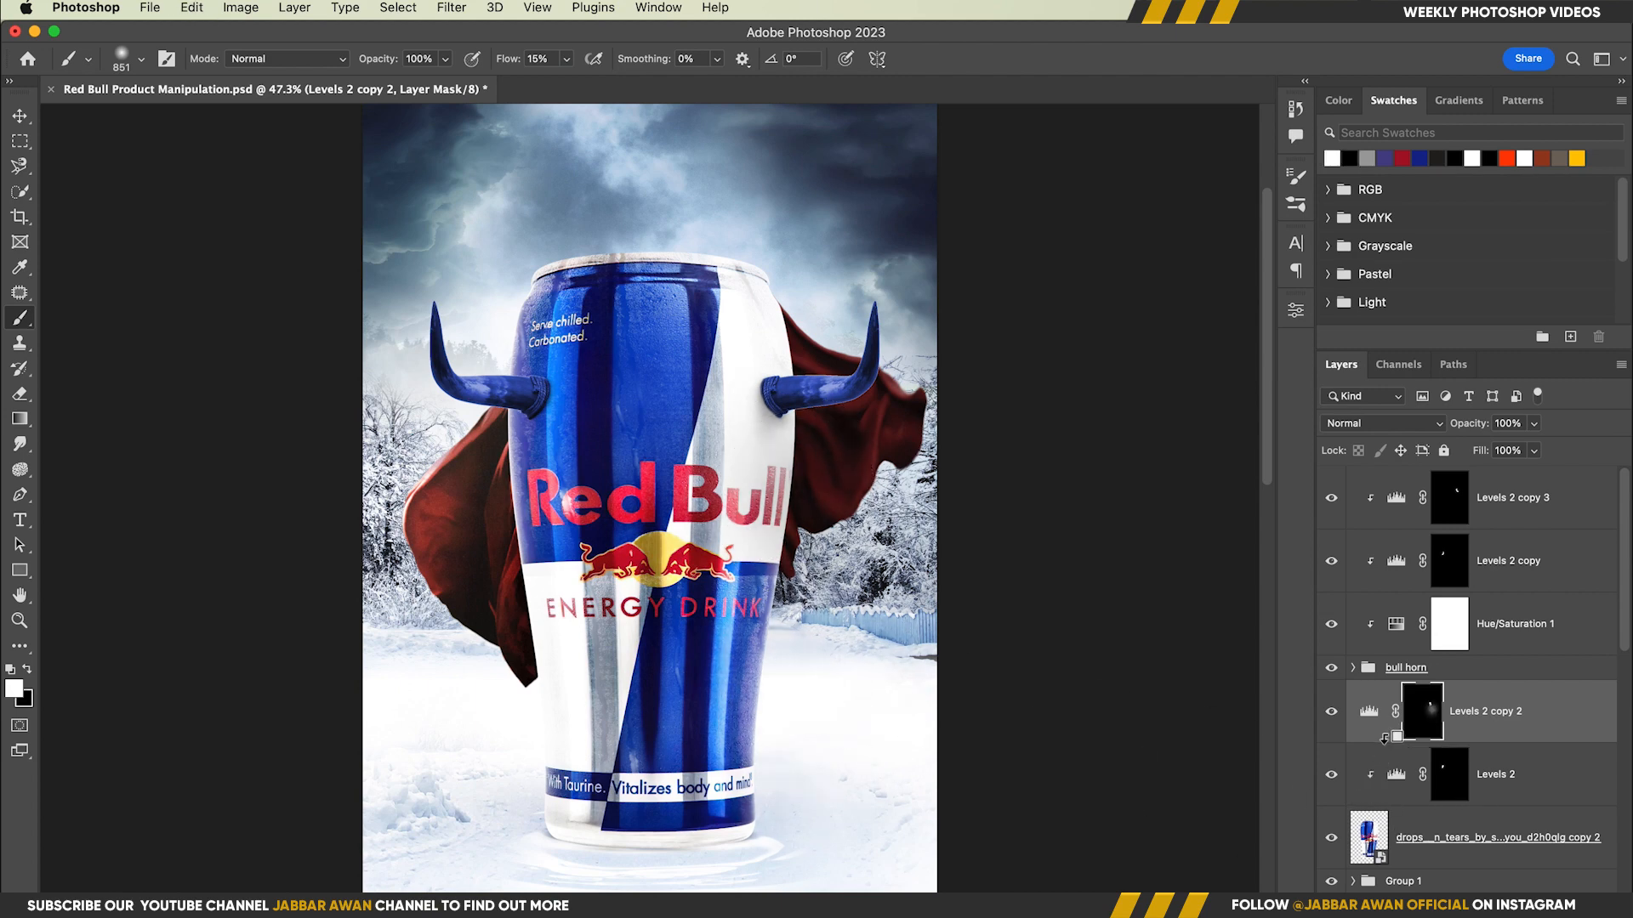
left_click(1382, 742, "alt")
left_click_drag(770, 525, 805, 518)
left_click_drag(777, 464, 717, 464)
left_click_drag(746, 400, 719, 399)
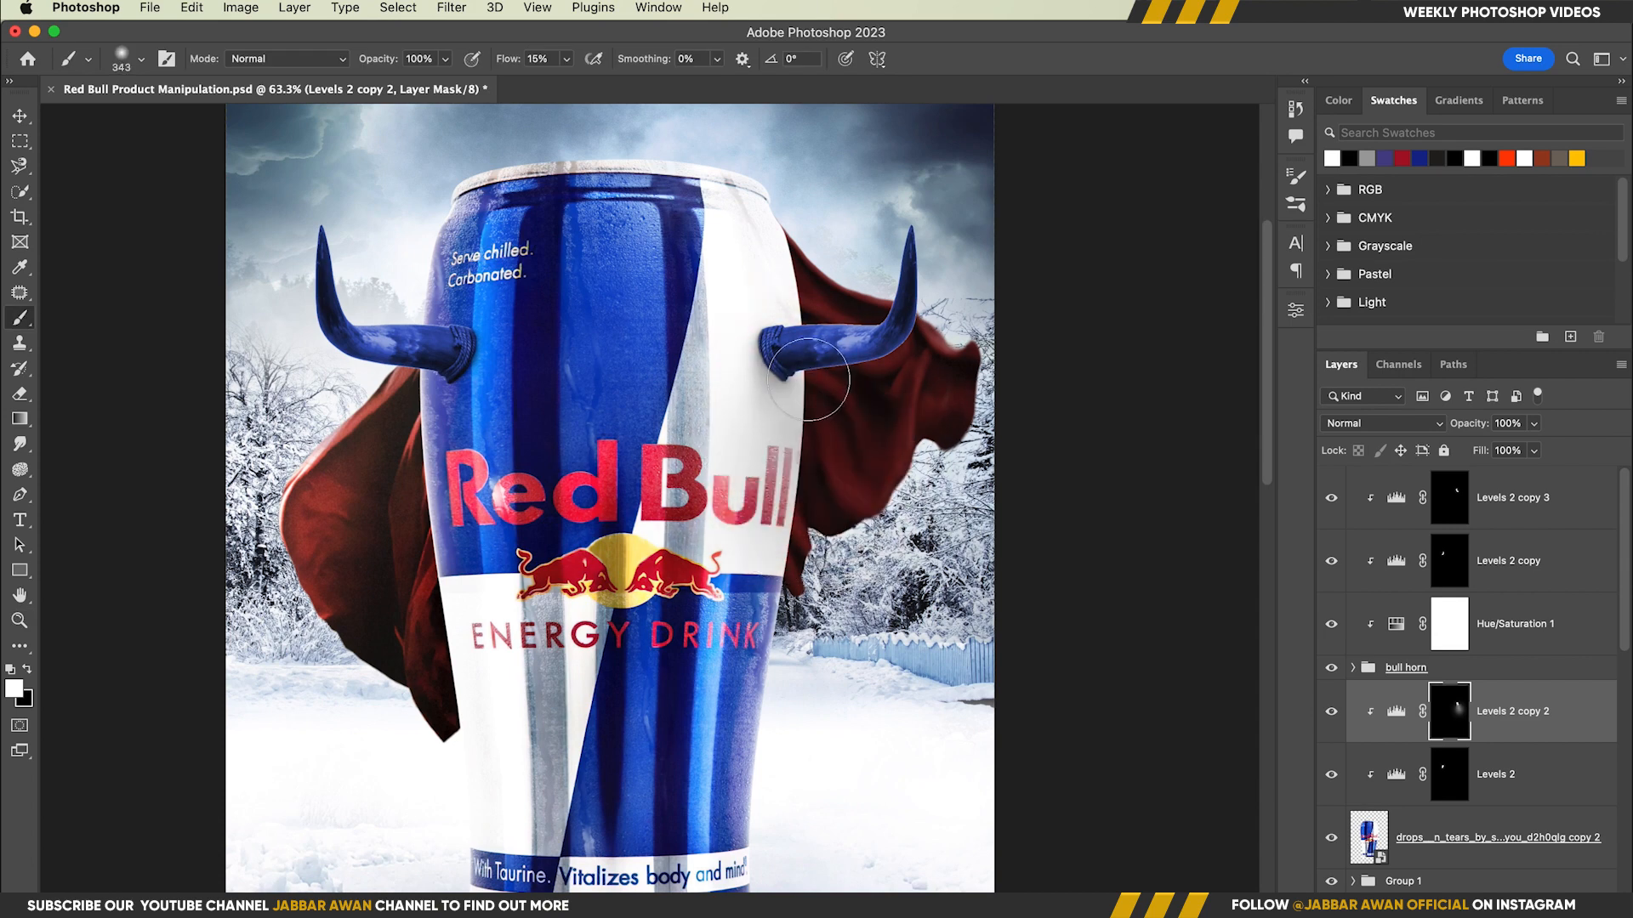
left_click_drag(823, 382, 860, 384)
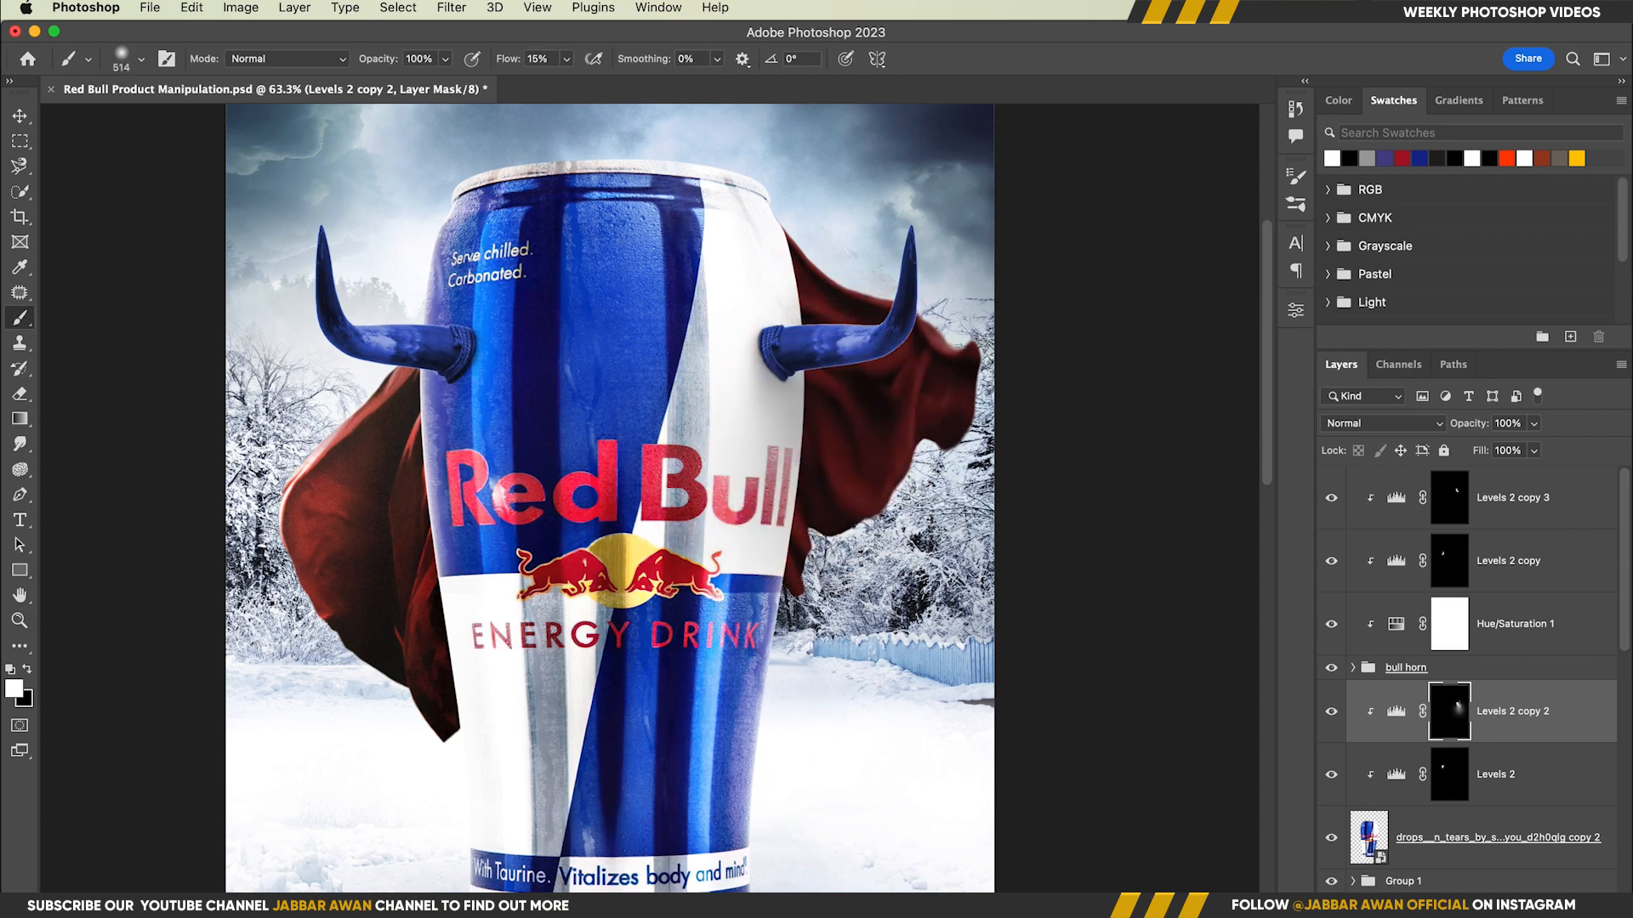
left_click_drag(798, 472, 808, 633)
left_click_drag(852, 505, 819, 515)
Paint shading down the can's left edge on the Levels 2 mask with a 462 px brush, and save the document.
left_click_drag(535, 508, 557, 486)
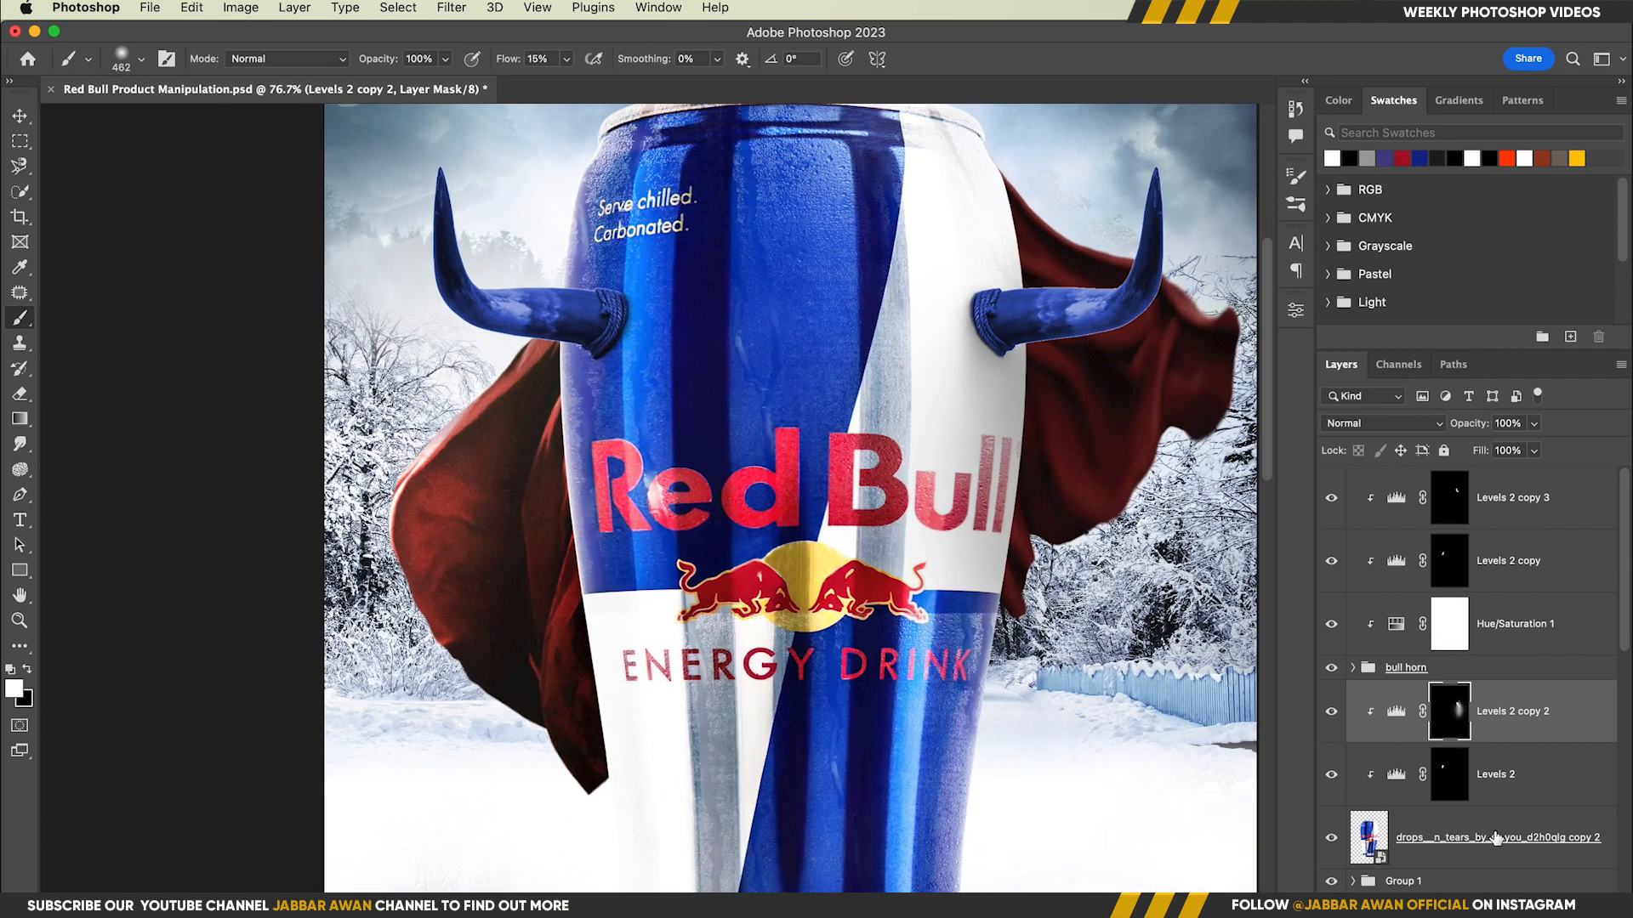
left_click(1436, 772)
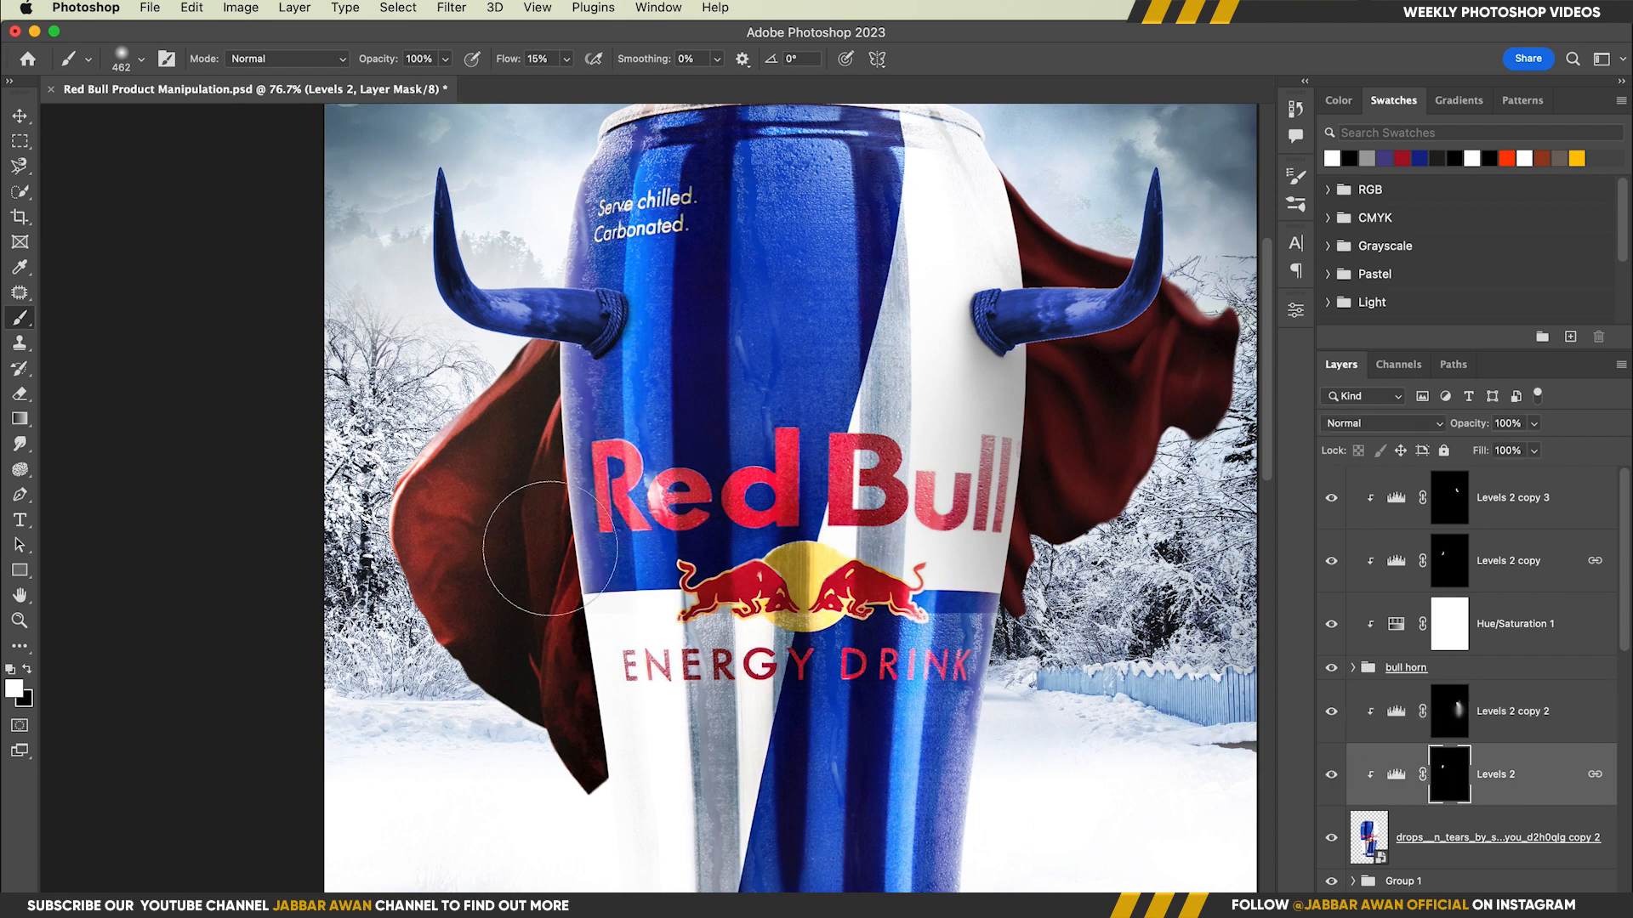
left_click_drag(548, 548, 601, 734)
left_click_drag(732, 609, 699, 608)
left_click_drag(777, 566, 763, 568)
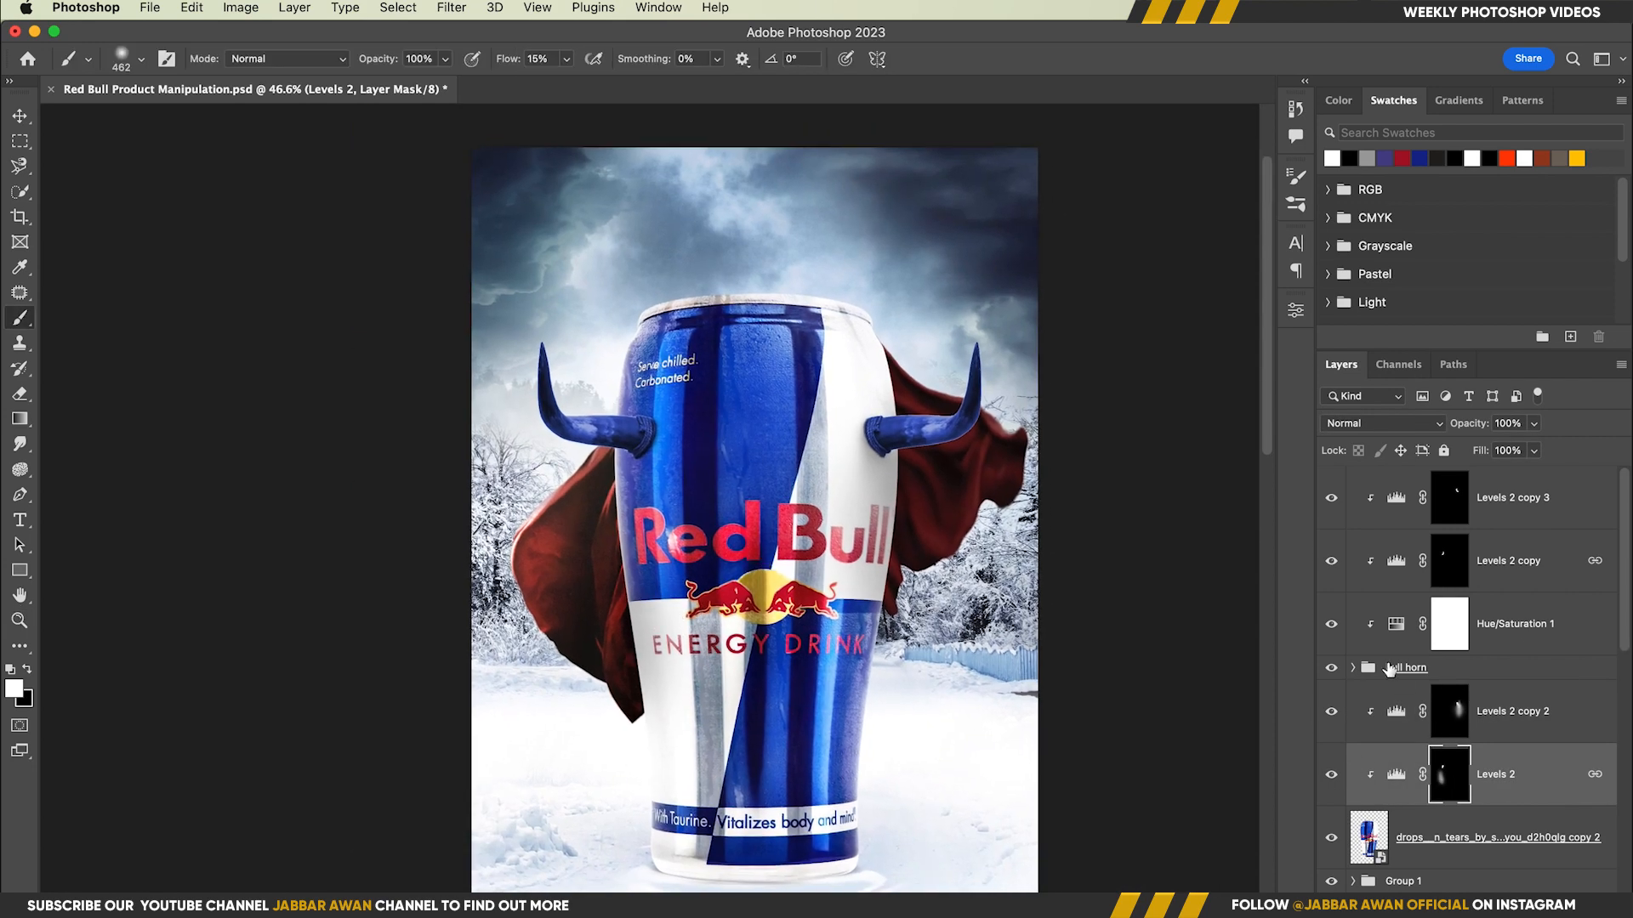
left_click_drag(857, 435, 808, 422)
left_click_drag(919, 452, 818, 427)
key("super+s")
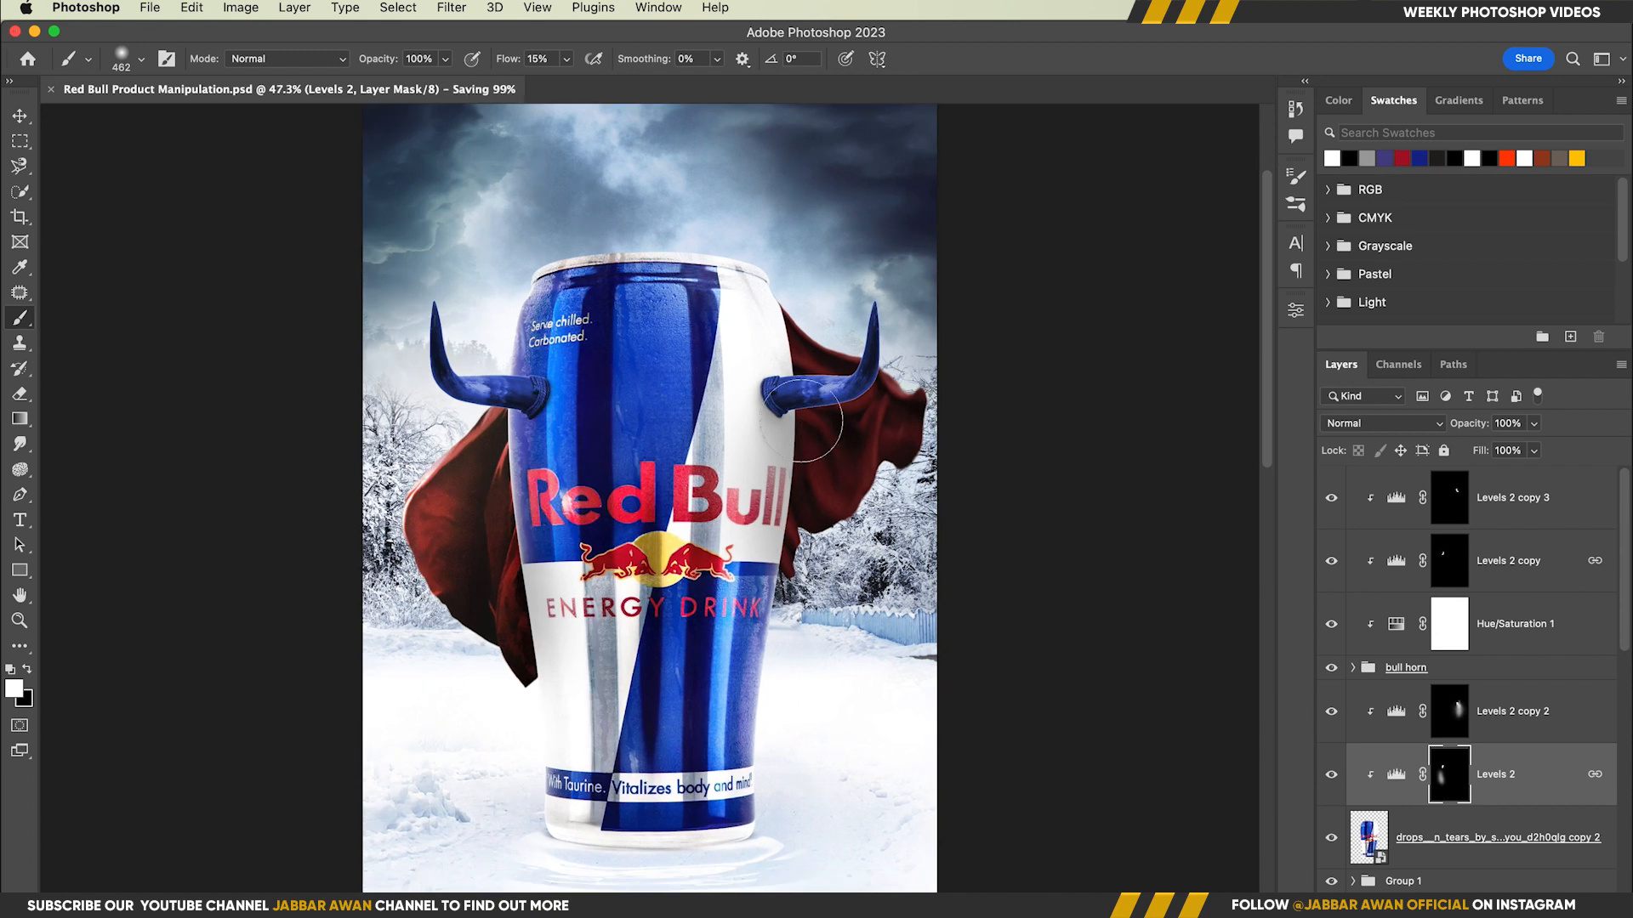
Add a Solid Color fill layer in pale lavender #e0dbff above Levels 2 copy 2.
scroll(1450, 759, "down", 5)
left_click(1446, 730)
scroll(1445, 723, "up", 5)
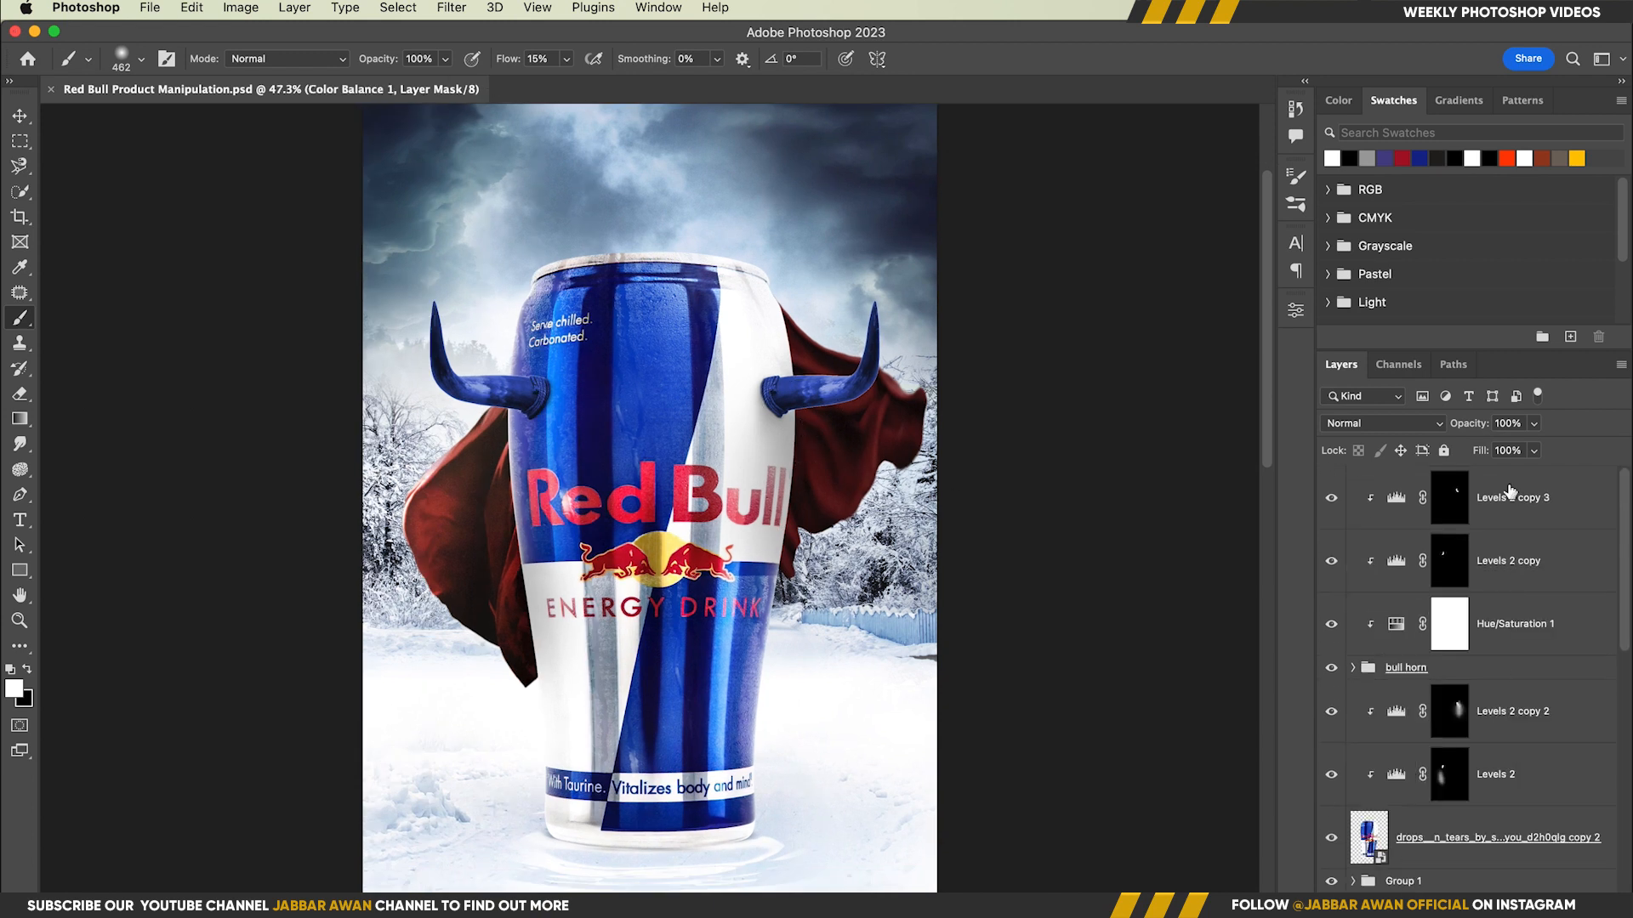
left_click(1512, 498)
key("v")
left_click(1520, 712)
left_click(1513, 905)
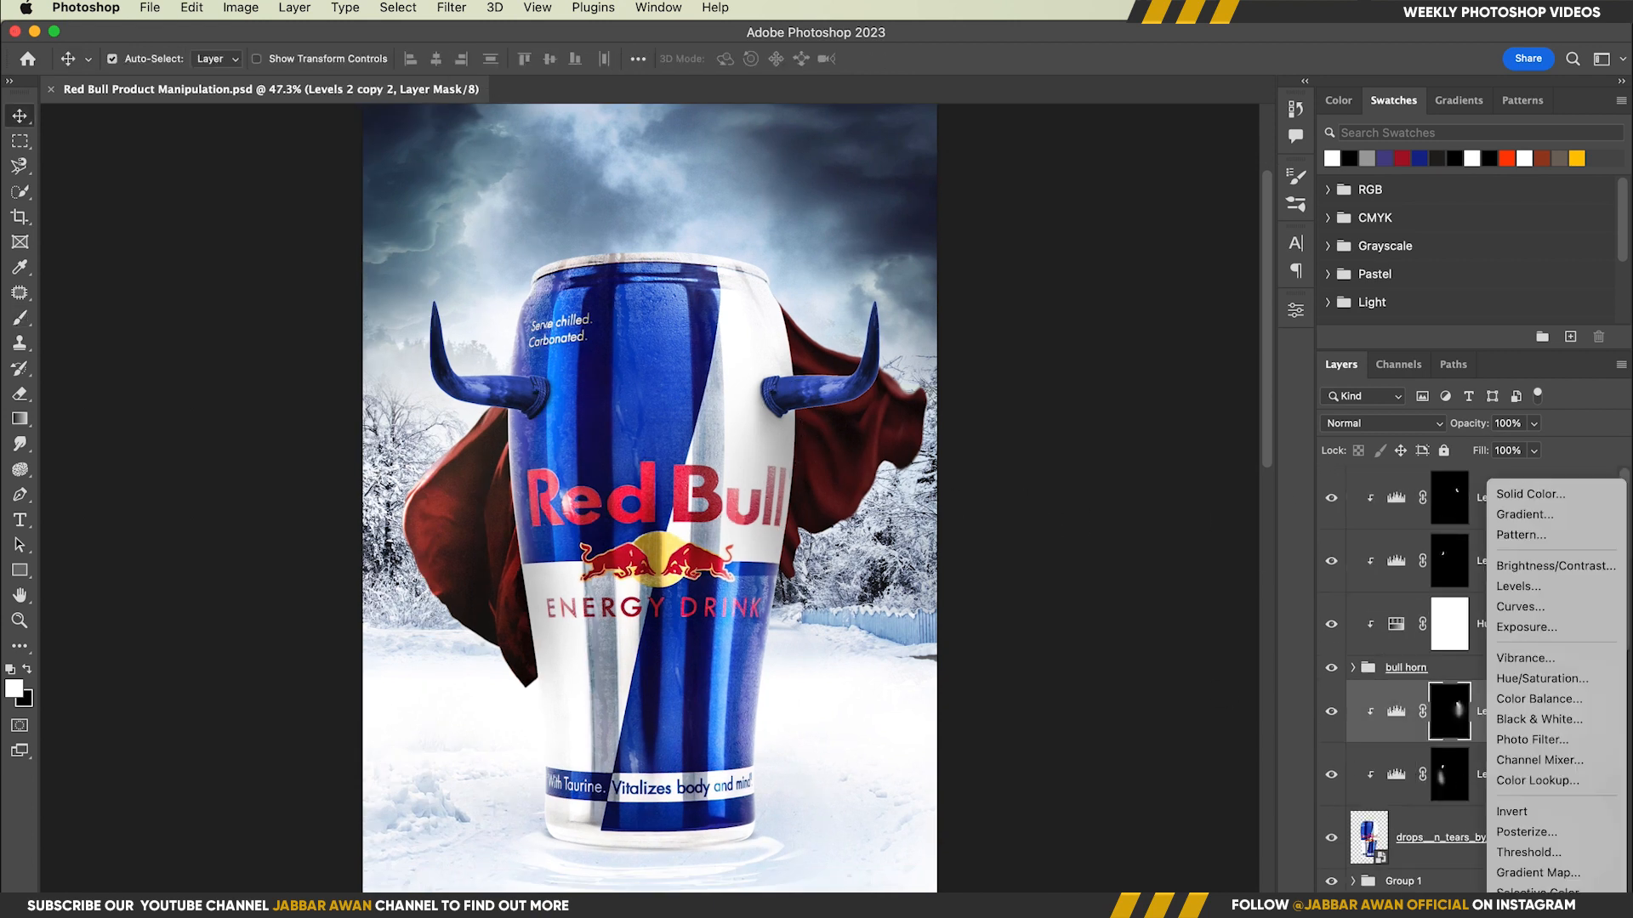
left_click(1556, 490)
left_click_drag(1188, 483, 1078, 372)
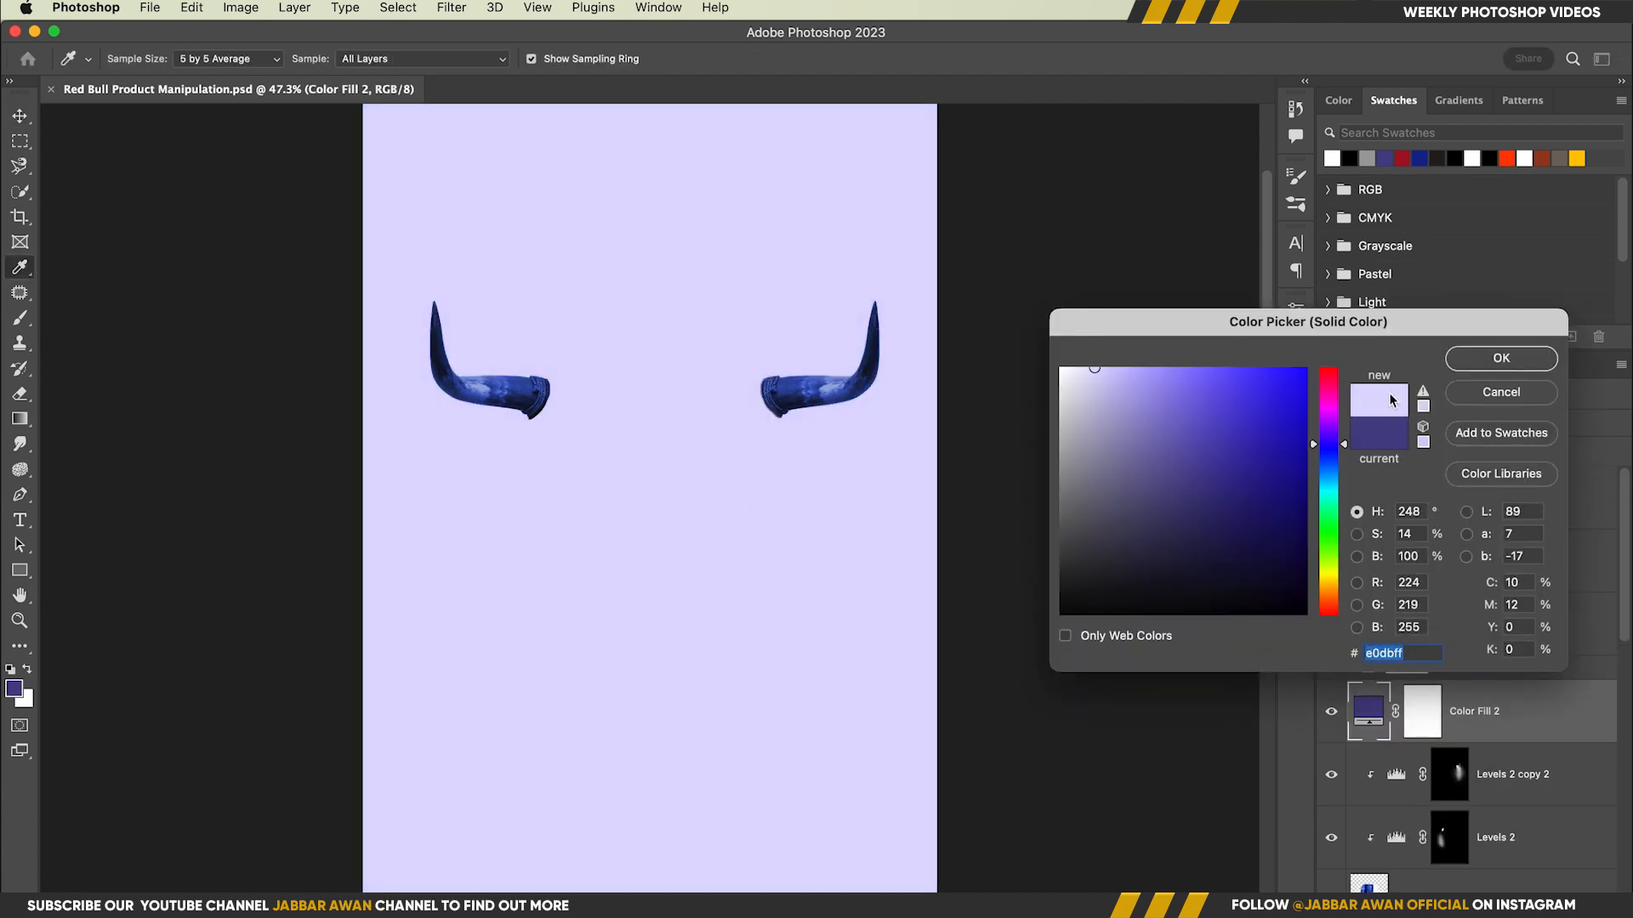
left_click(1501, 358)
Set Color Fill 2 to Linear Dodge (Add), clip it to the can, and invert its mask to black.
left_click(1373, 423)
left_click(1395, 630)
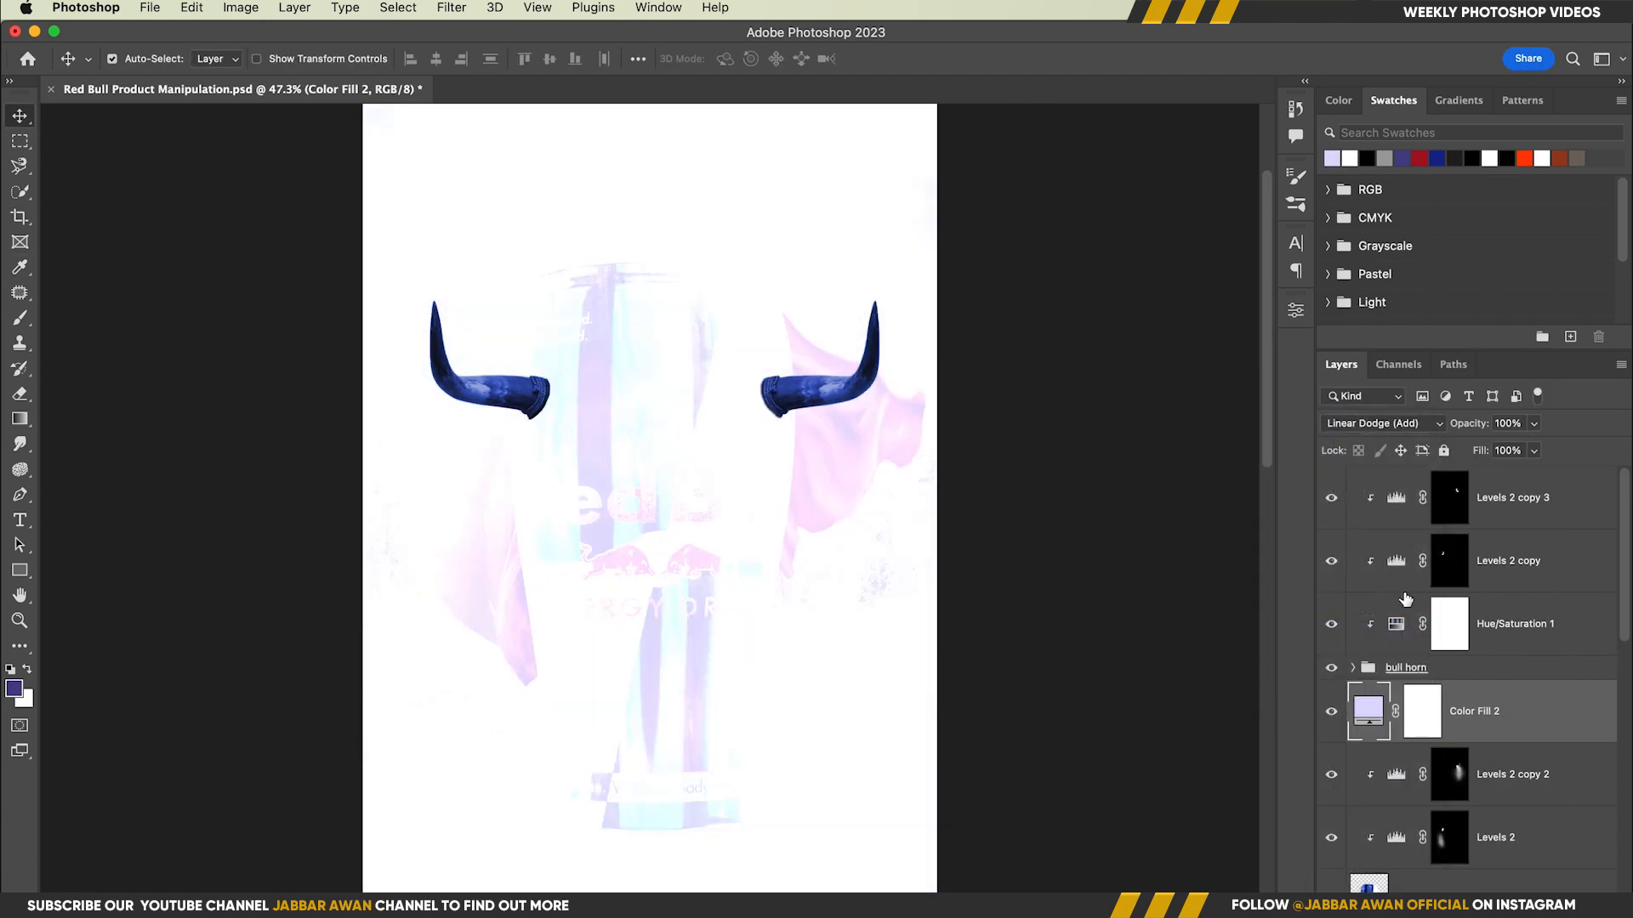
left_click(1403, 741, "alt")
left_click(1449, 711)
key("super+i")
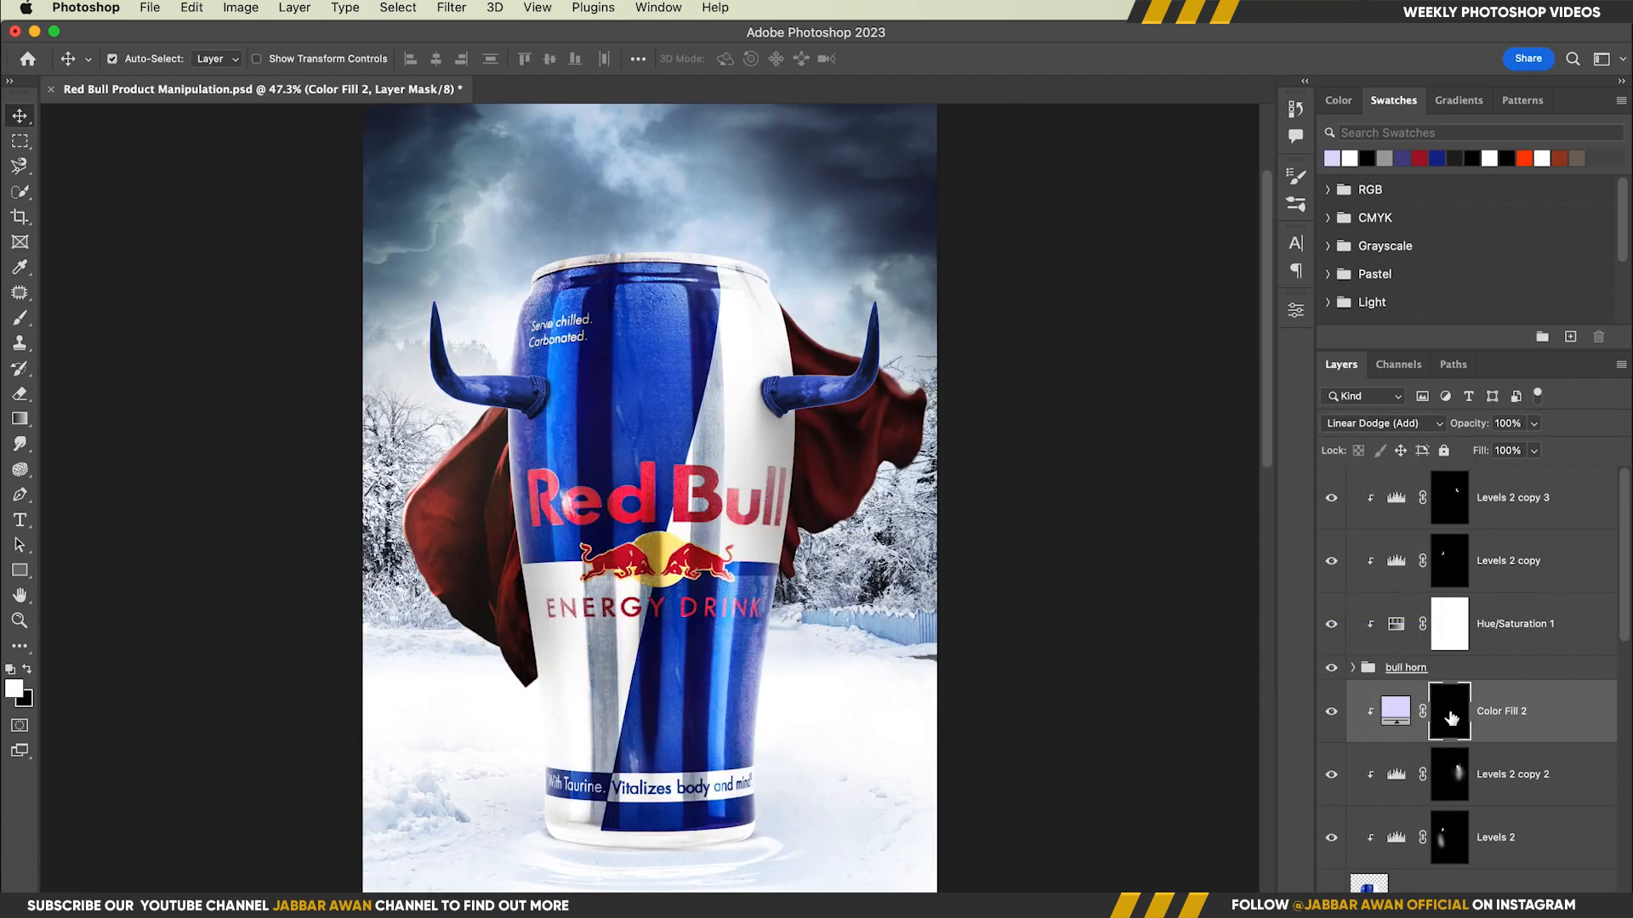
Paint a white rim light along the can's top rim and shoulders on the Color Fill 2 mask, using an 89 px brush at 20% flow.
mouse_move(586, 256)
left_mouse_down()
mouse_move(687, 262)
mouse_move(396, 230)
mouse_move(414, 284)
mouse_move(532, 249)
mouse_move(456, 269)
left_mouse_up()
key("b")
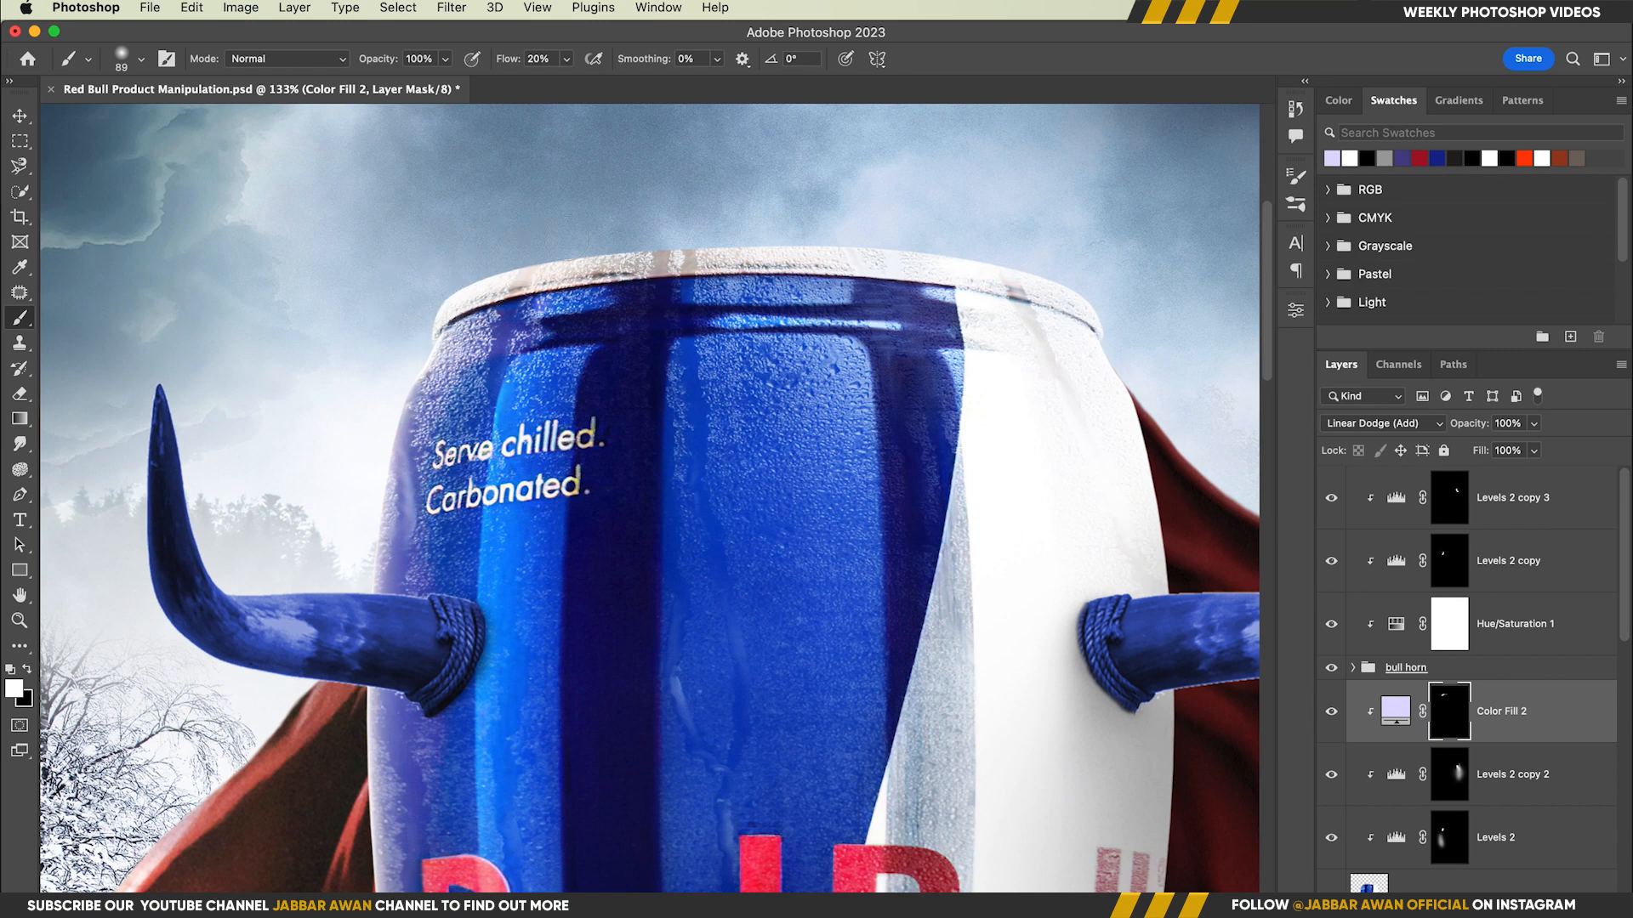
left_click_drag(589, 240, 627, 239)
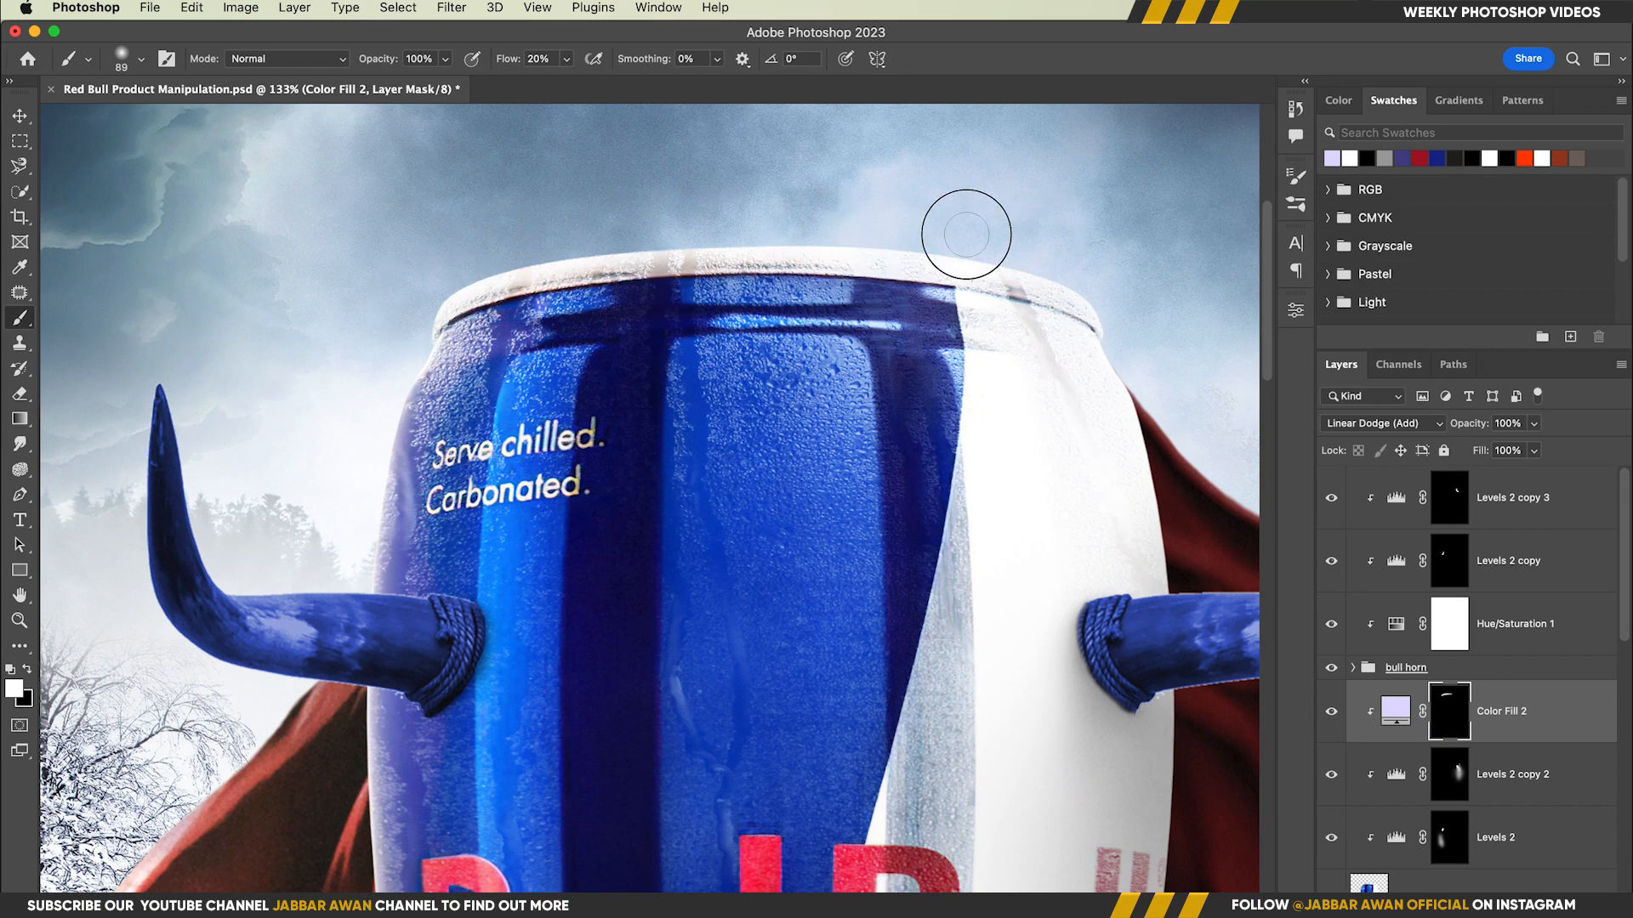
scroll(534, 342, "left", 5)
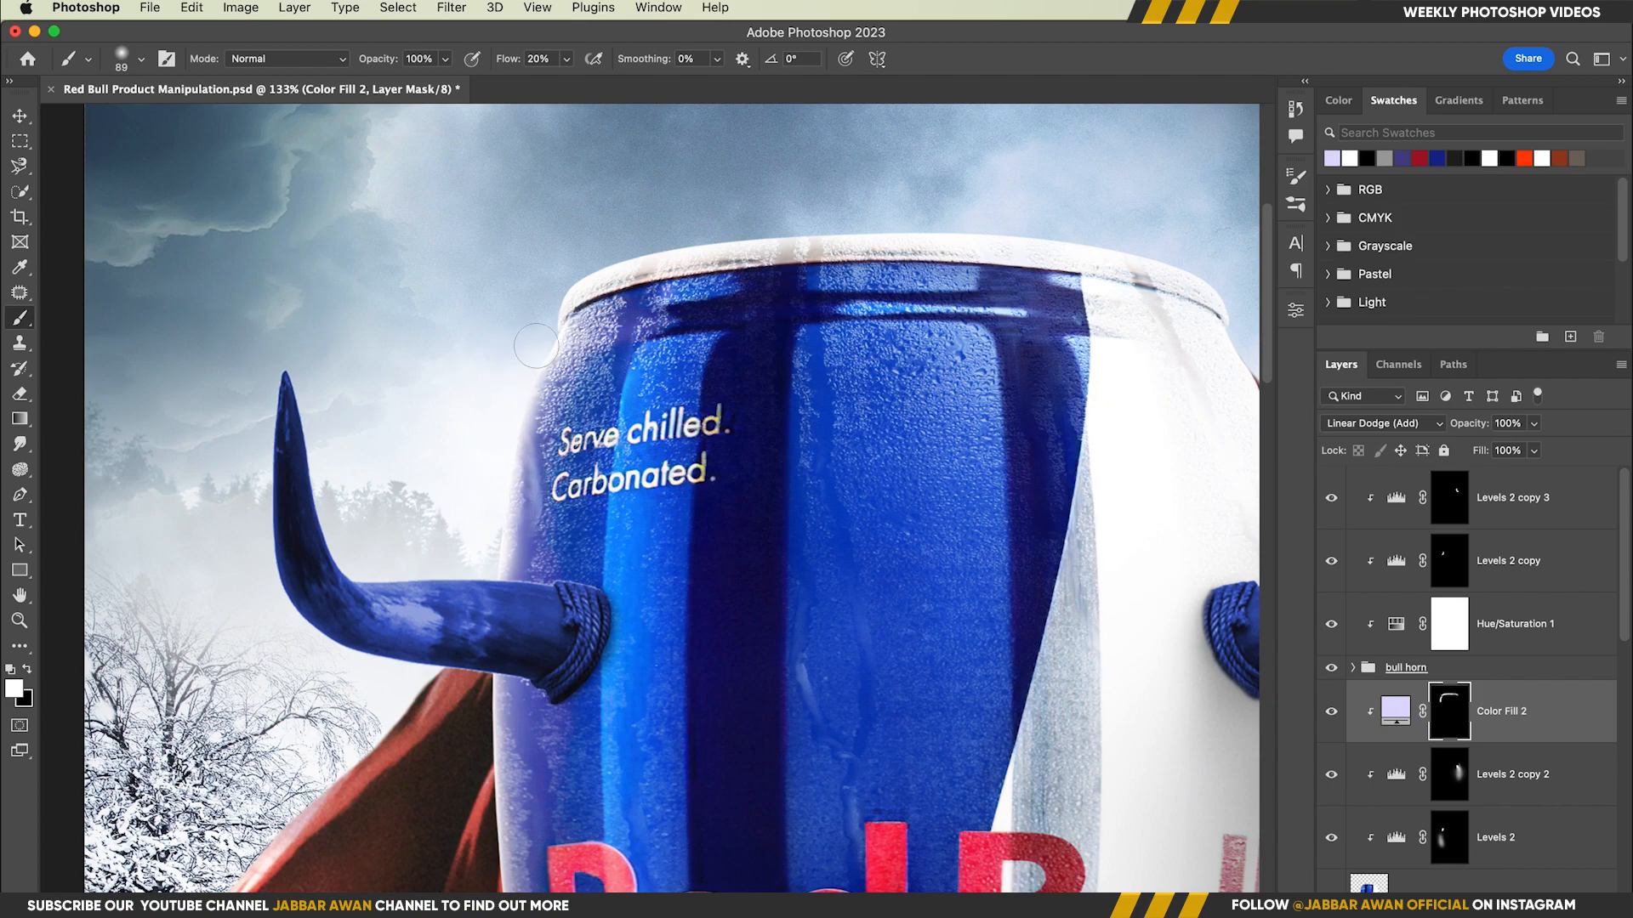
scroll(864, 520, "right", 6)
Extend the rim light along the can's lower left and right edges on the Color Fill 2 mask with a 113 px brush.
scroll(718, 323, "down", 10)
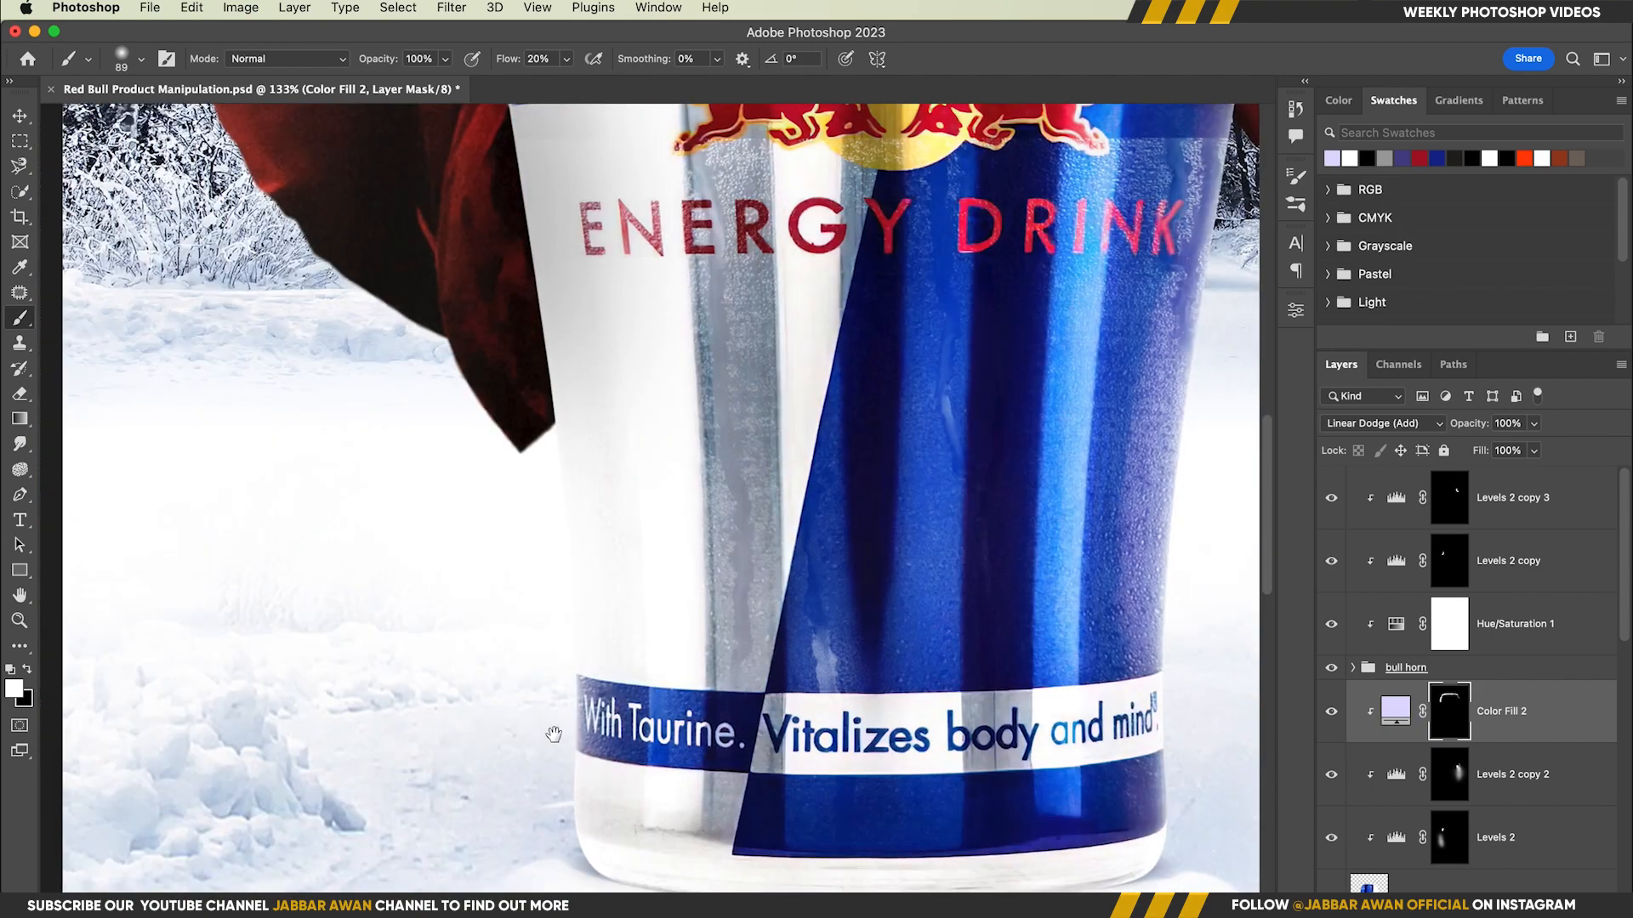
scroll(570, 866, "down", 3)
scroll(612, 774, "right", 3)
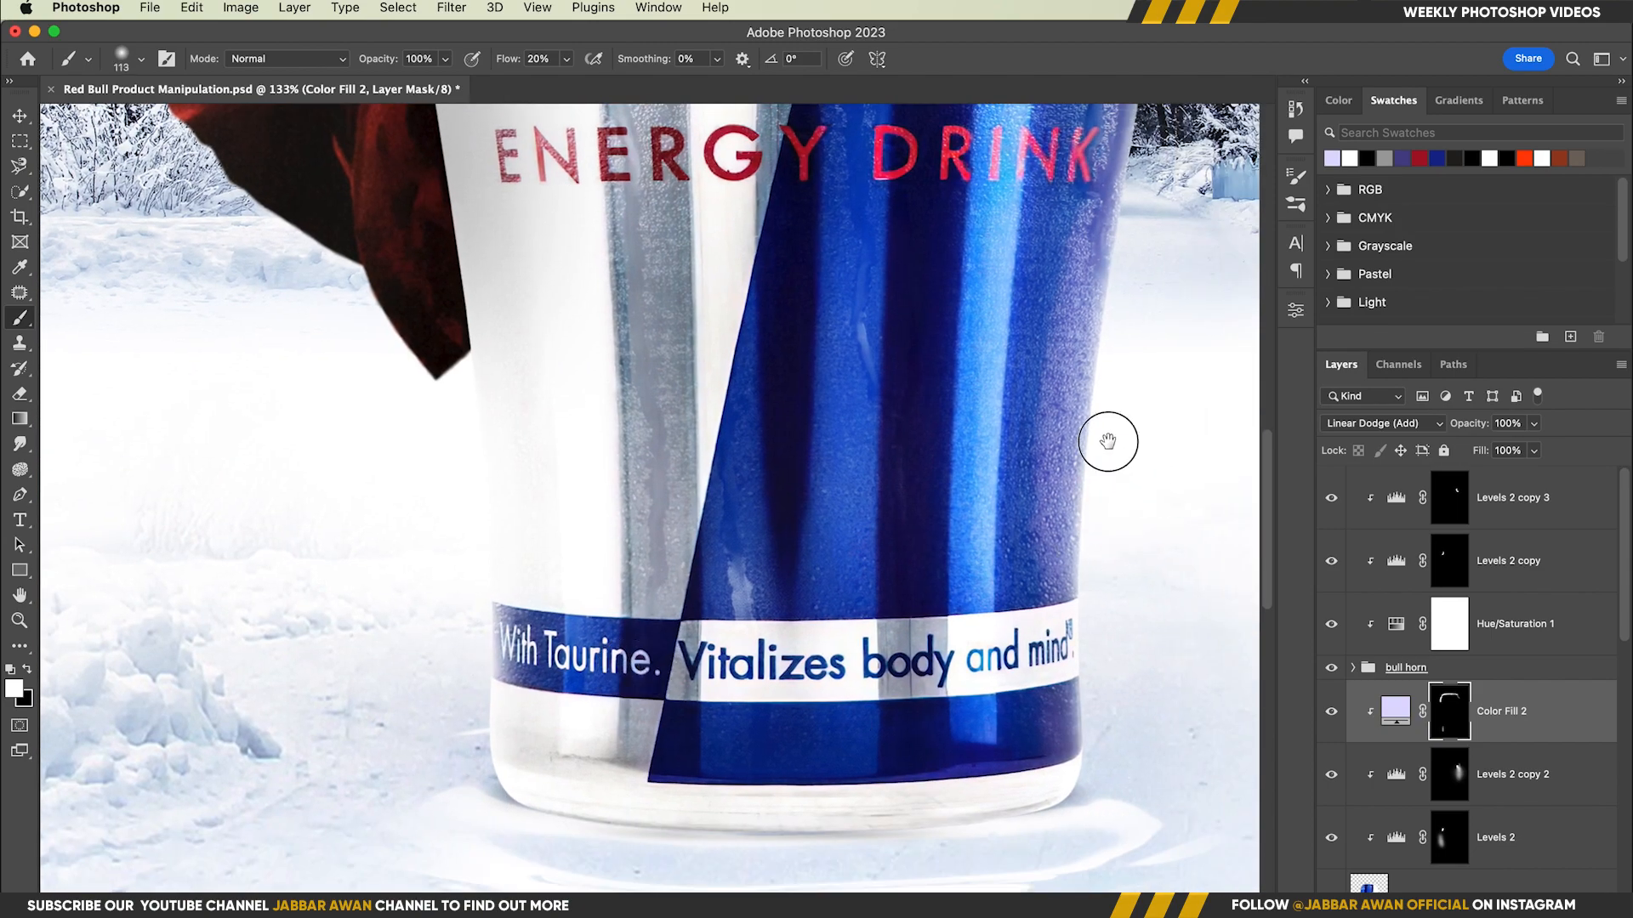
left_click_drag(1108, 442, 880, 573)
mouse_move(893, 340)
left_mouse_down()
mouse_move(860, 872)
mouse_move(921, 520)
left_mouse_up()
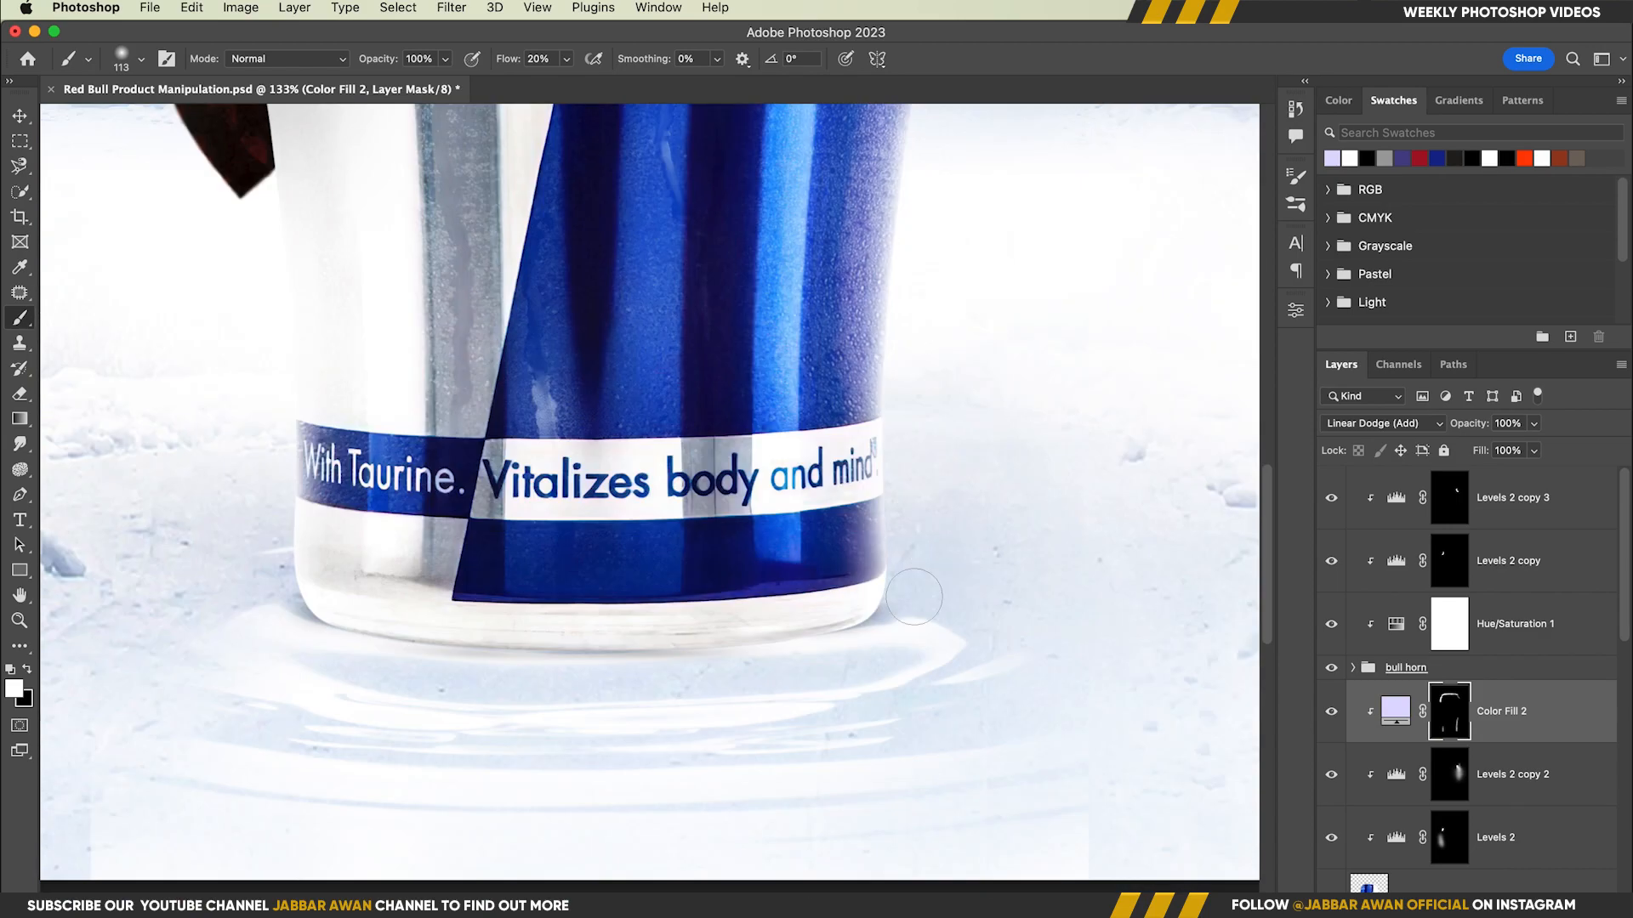
scroll(897, 678, "down", 2)
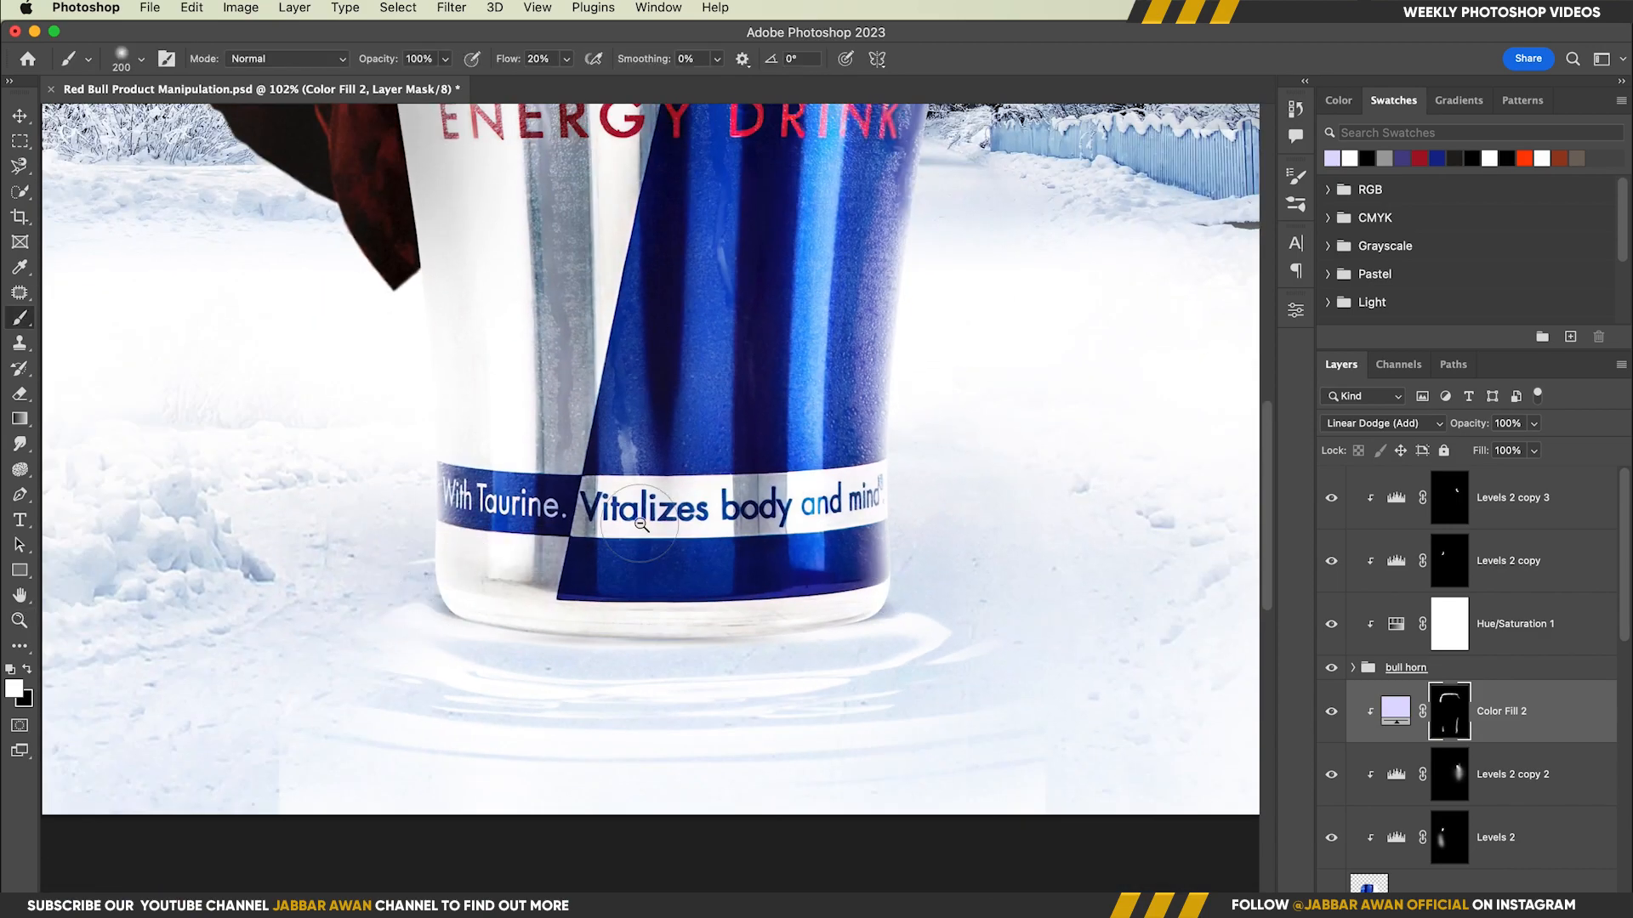
Duplicate Color Fill 2 below the can layer, clipped to Group 1, and make the copy's mask fully black.
scroll(641, 525, "down", 2)
scroll(758, 627, "up", 5)
scroll(1546, 698, "down", 3)
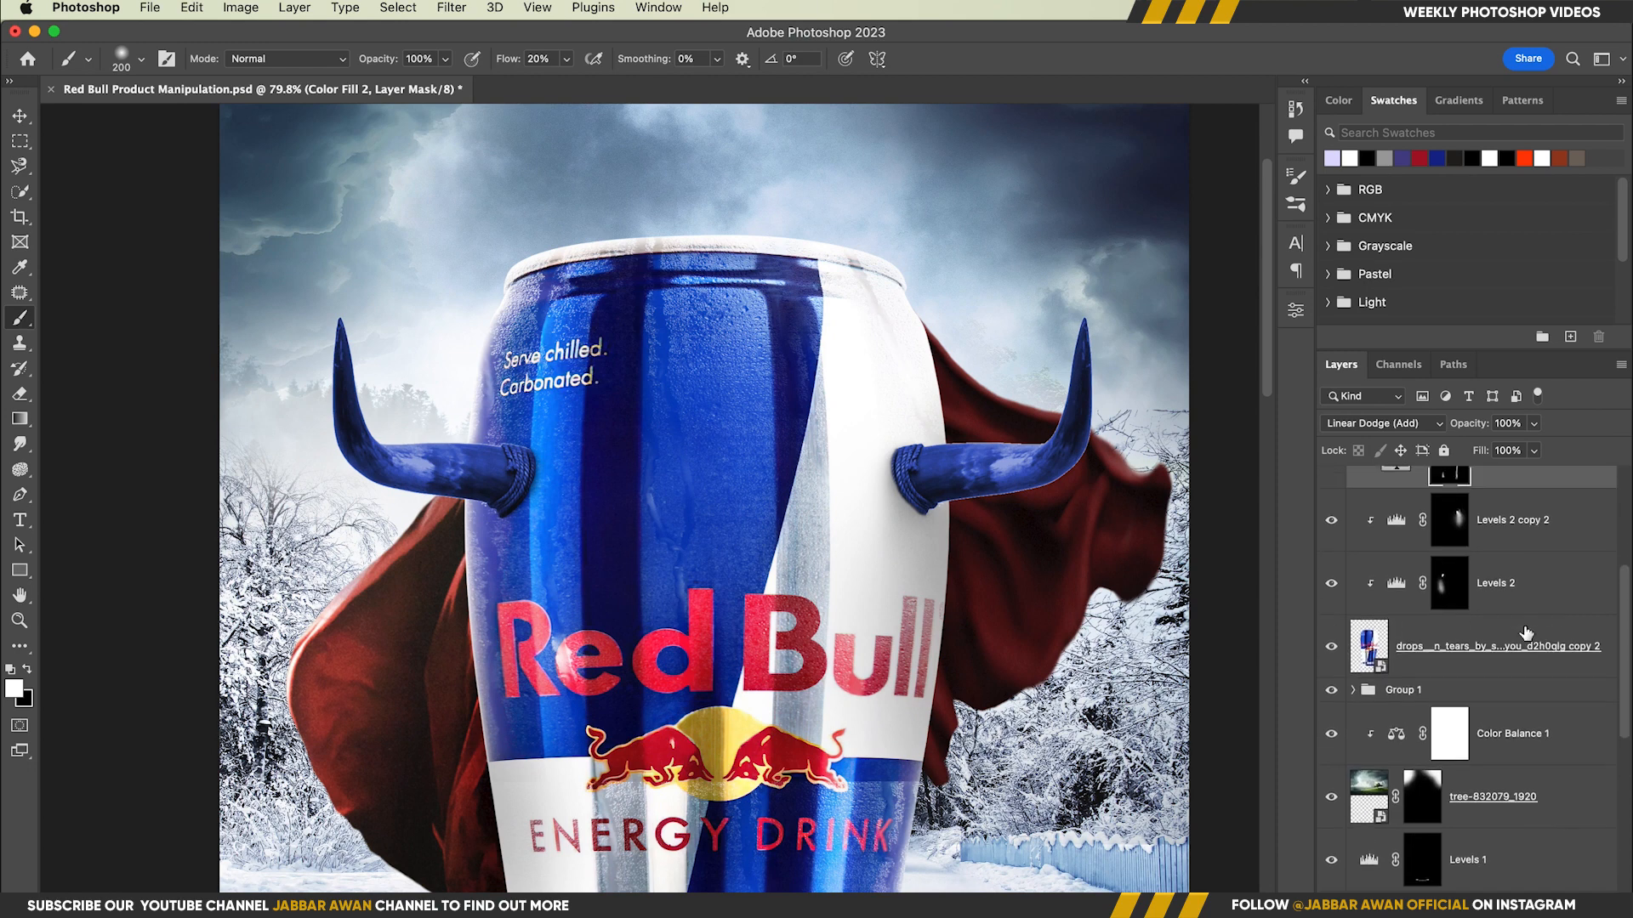
left_click_drag(1528, 503, 1450, 757)
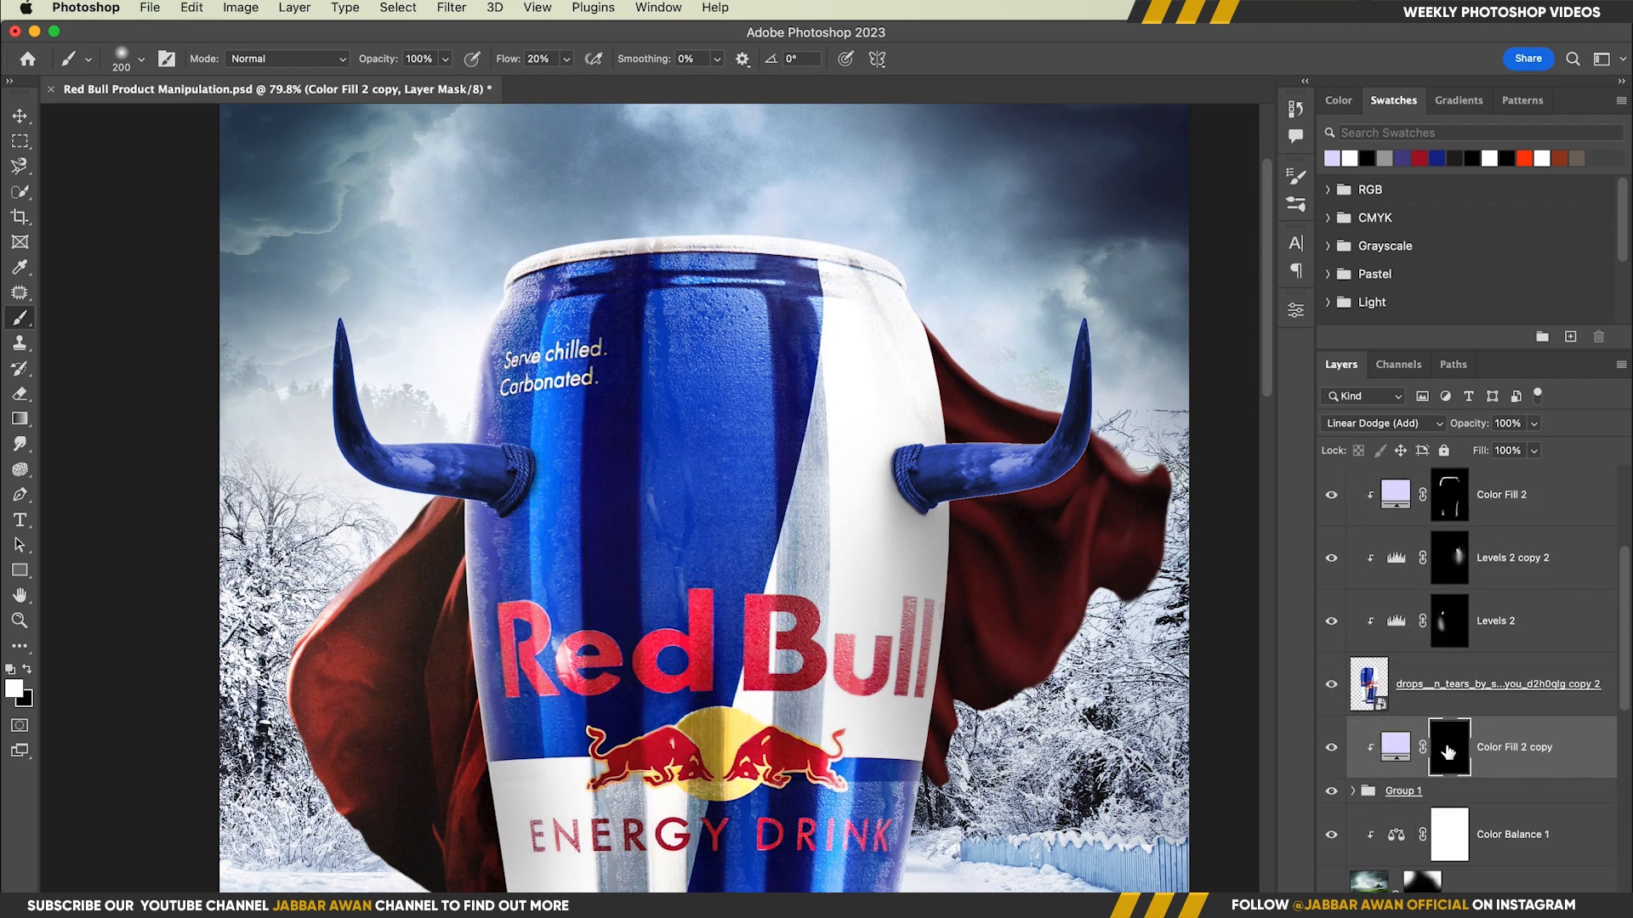
key("super+i")
key("super+i")
Paint a rim light along the left cape's upper edge on the Color Fill 2 copy mask with a 146 px brush at 20% flow.
left_click_drag(376, 554, 486, 557)
left_click_drag(454, 457, 427, 458)
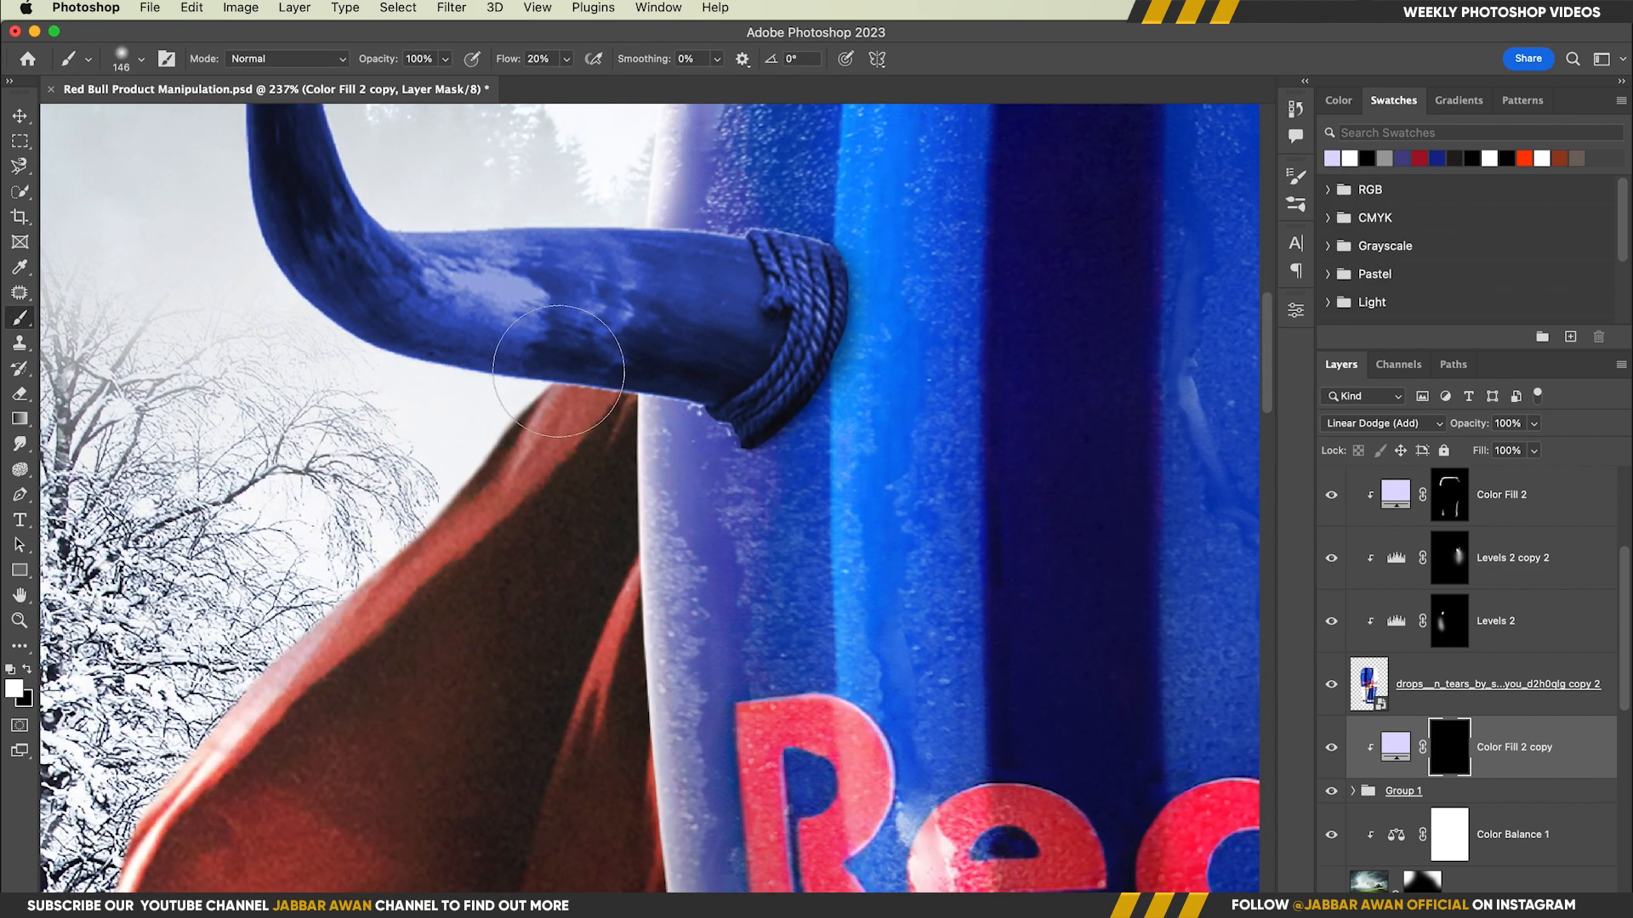
mouse_move(558, 371)
left_mouse_down()
mouse_move(358, 595)
mouse_move(263, 672)
mouse_move(314, 554)
mouse_move(679, 257)
mouse_move(548, 485)
mouse_move(489, 663)
left_mouse_up()
left_click_drag(837, 200, 624, 535)
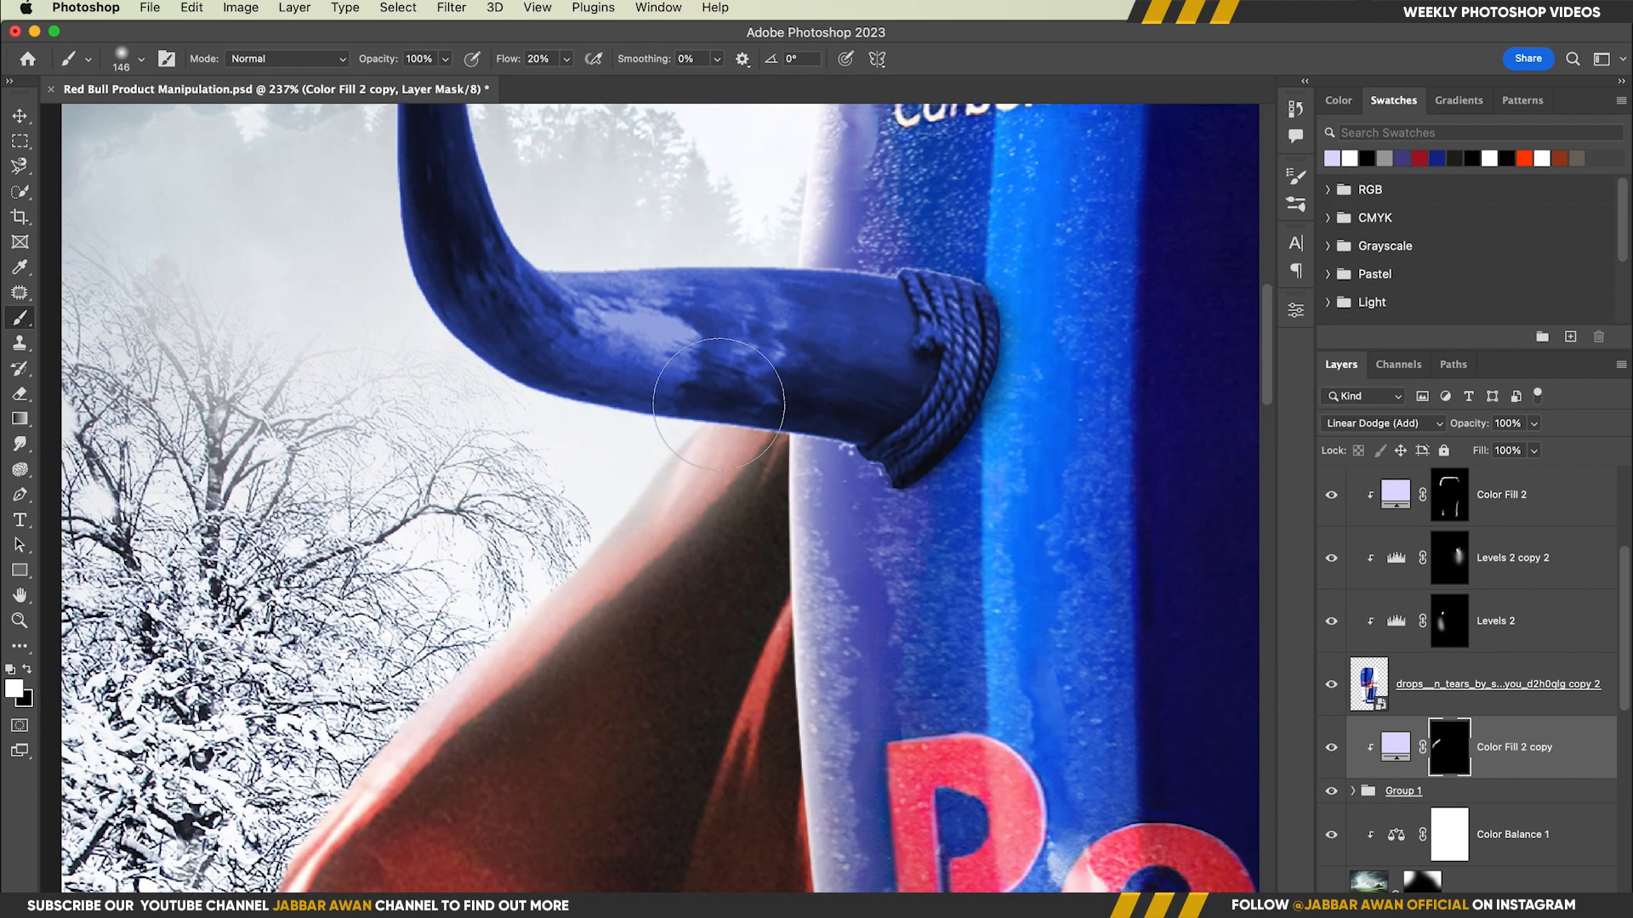
mouse_move(719, 404)
left_mouse_down()
mouse_move(693, 404)
mouse_move(681, 467)
mouse_move(546, 618)
mouse_move(417, 715)
left_mouse_up()
left_click_drag(738, 500, 611, 522)
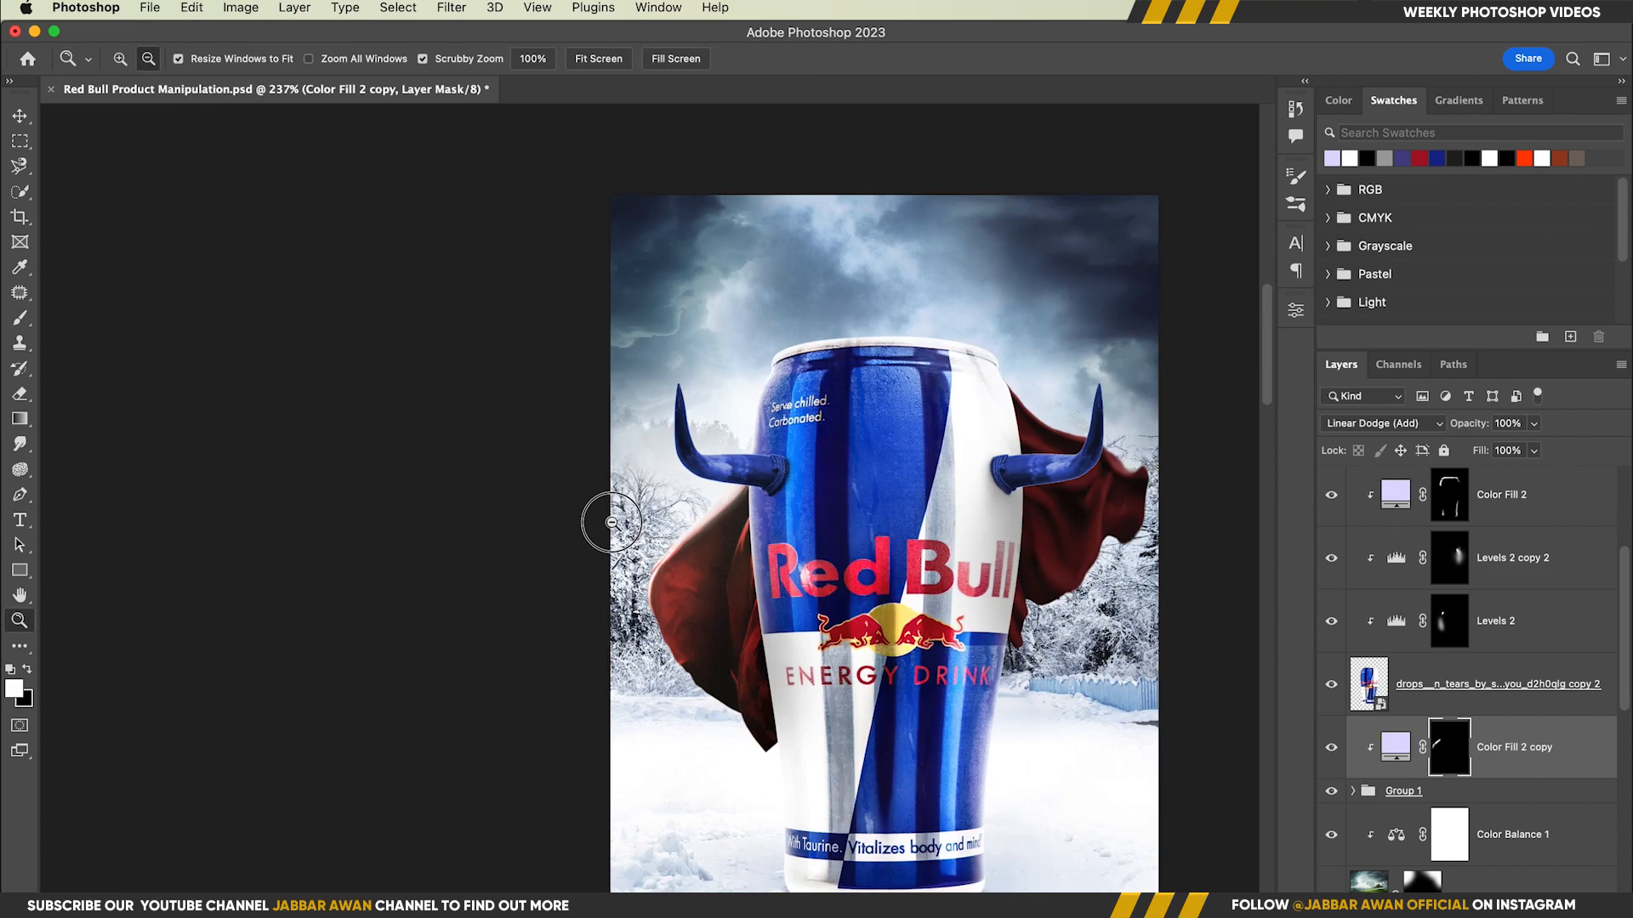
Paint a rim light along the right cape's upper and outer edge on the Color Fill 2 copy mask with a 52 px brush.
mouse_move(1108, 355)
left_mouse_down()
mouse_move(1007, 398)
mouse_move(1129, 400)
left_mouse_up()
left_click_drag(599, 530, 546, 411)
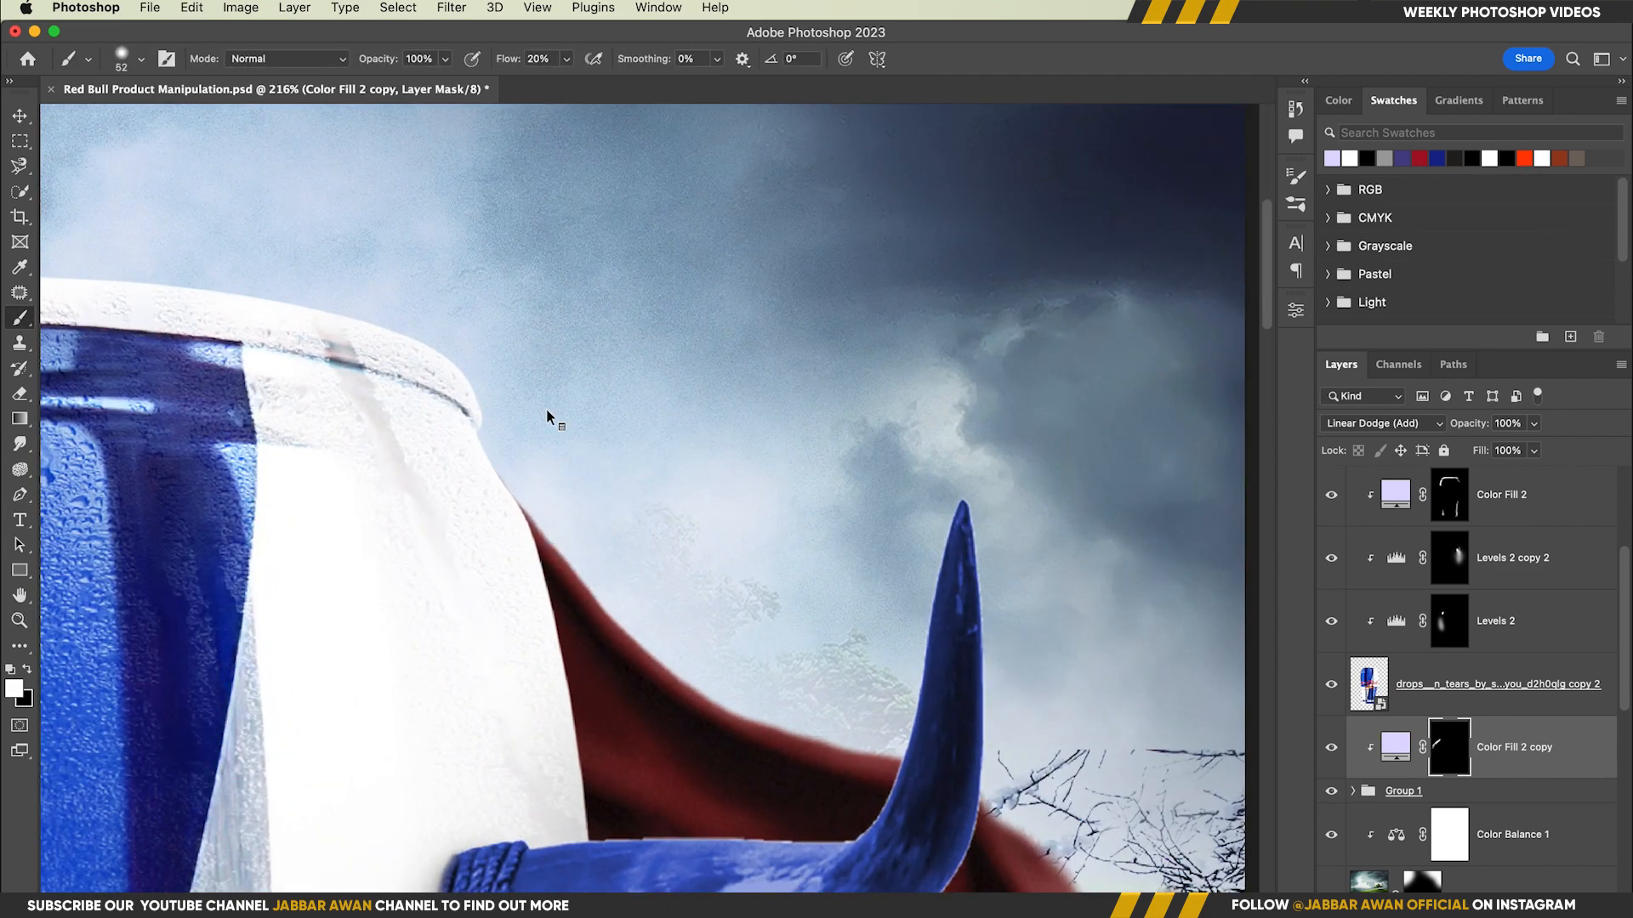
mouse_move(545, 484)
left_mouse_down()
mouse_move(571, 543)
mouse_move(636, 620)
left_mouse_up()
mouse_move(568, 557)
left_mouse_down()
mouse_move(587, 590)
mouse_move(852, 762)
left_mouse_up()
left_click_drag(636, 643, 736, 717)
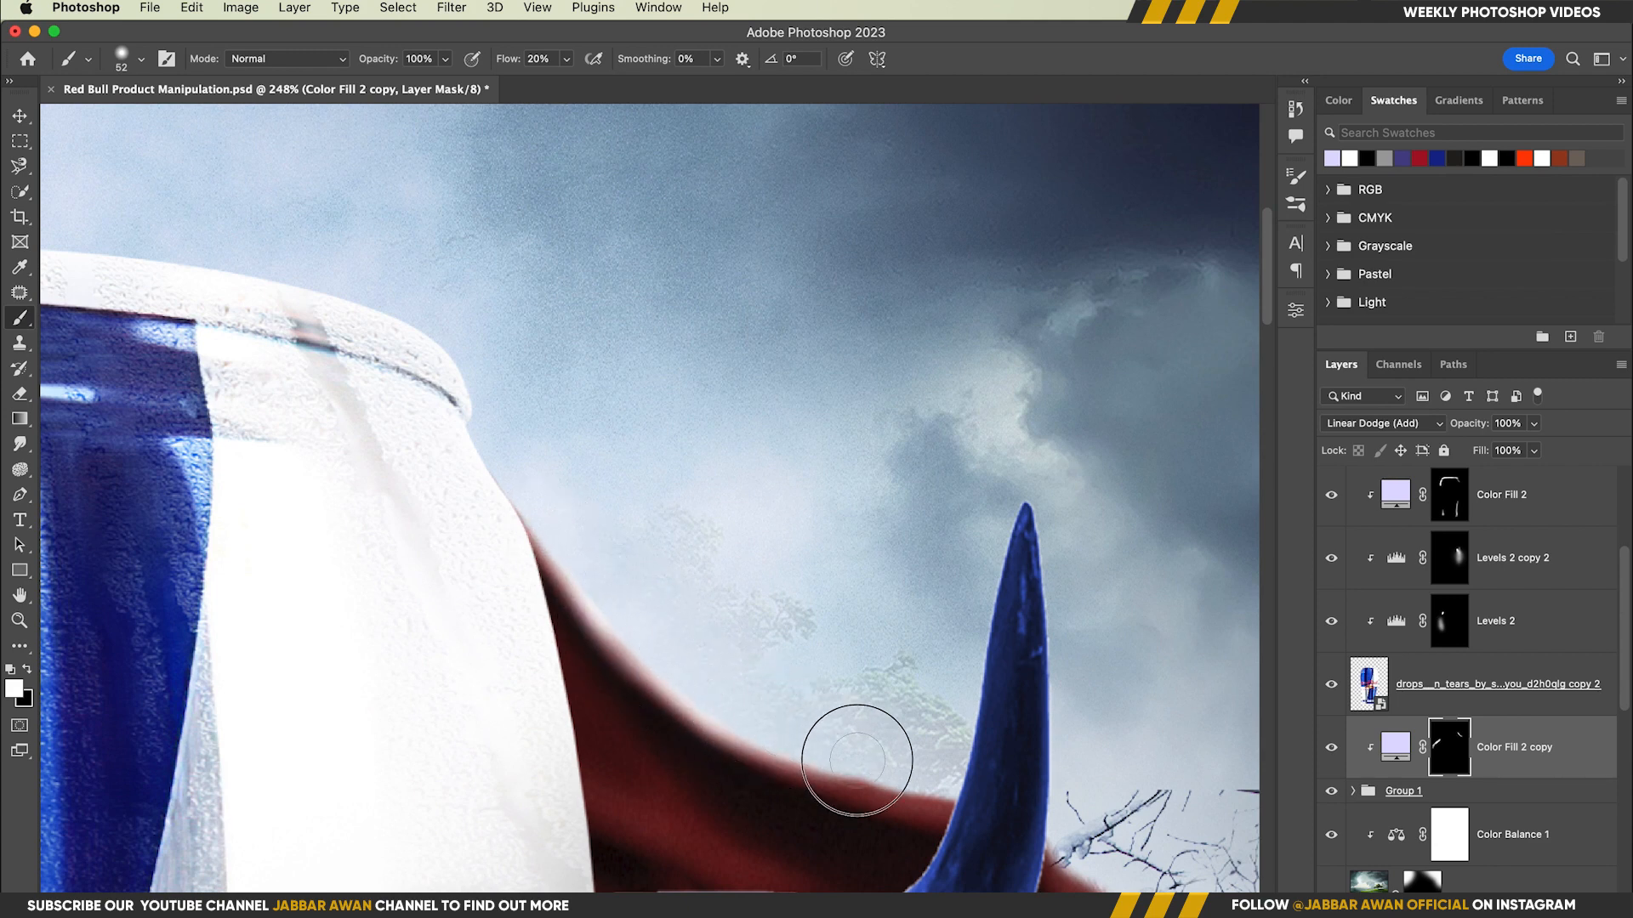
left_click_drag(856, 760, 952, 804)
left_click_drag(1062, 807, 738, 529)
mouse_move(750, 591)
left_mouse_down()
mouse_move(802, 611)
mouse_move(818, 646)
mouse_move(920, 661)
mouse_move(875, 699)
mouse_move(737, 597)
left_mouse_up()
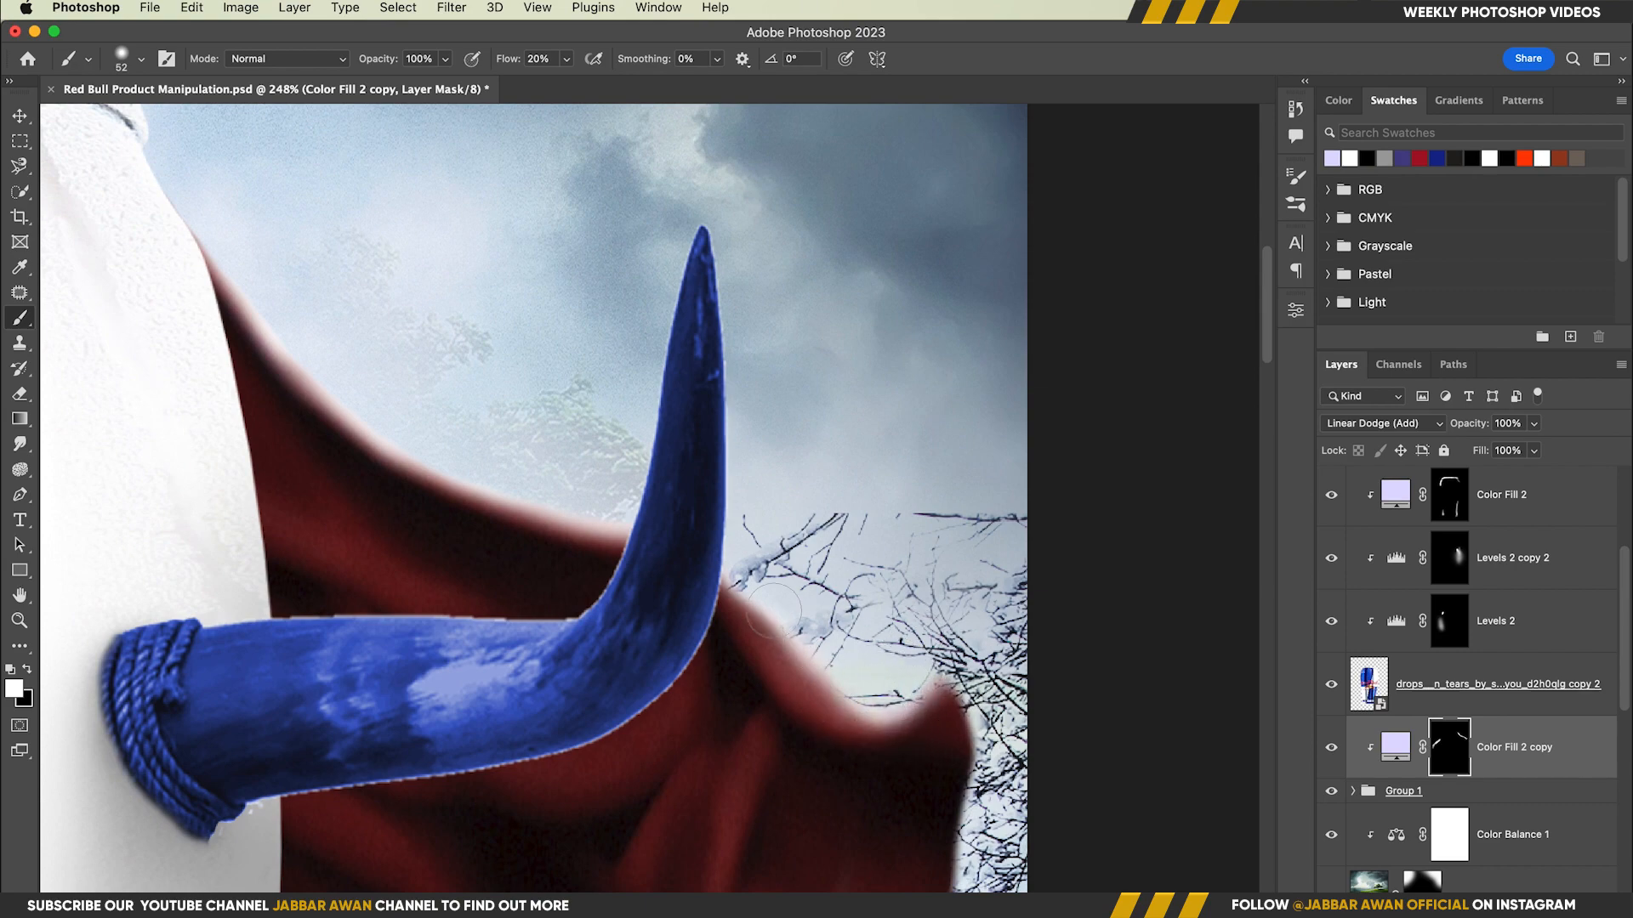
mouse_move(834, 561)
left_mouse_down()
mouse_move(773, 547)
mouse_move(842, 584)
mouse_move(850, 631)
mouse_move(659, 502)
mouse_move(468, 419)
left_mouse_up()
key("super+0")
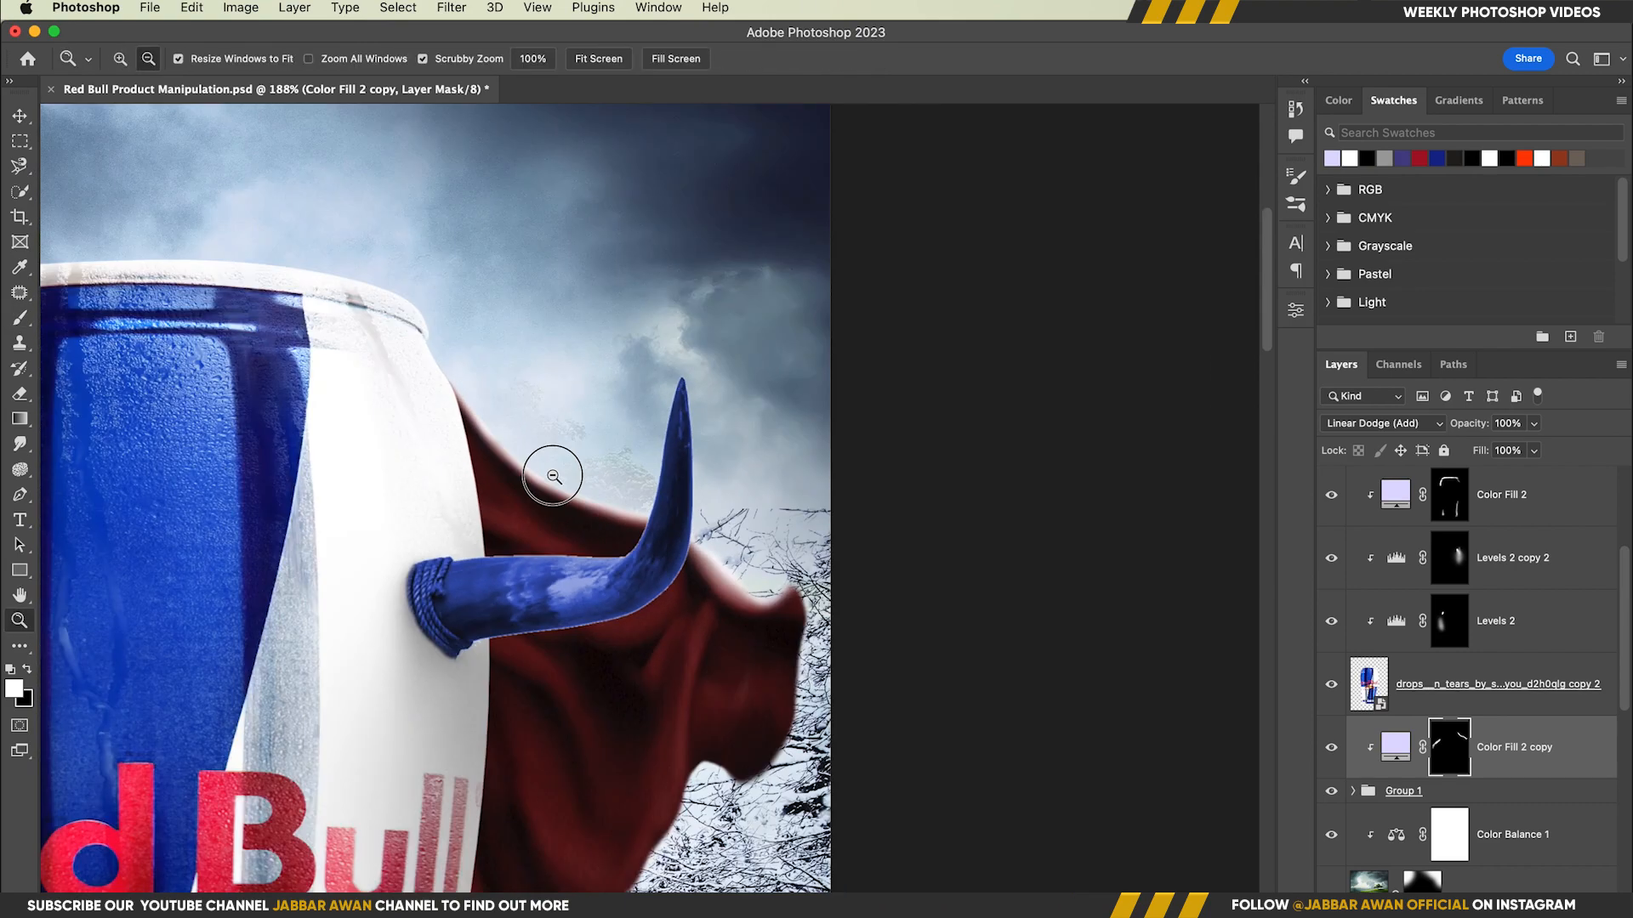
Duplicate Color Fill 2 directly above the bull horn group and try to adjust the clipping of the layers above it.
scroll(1543, 864, "up", 2)
scroll(1536, 817, "up", 2)
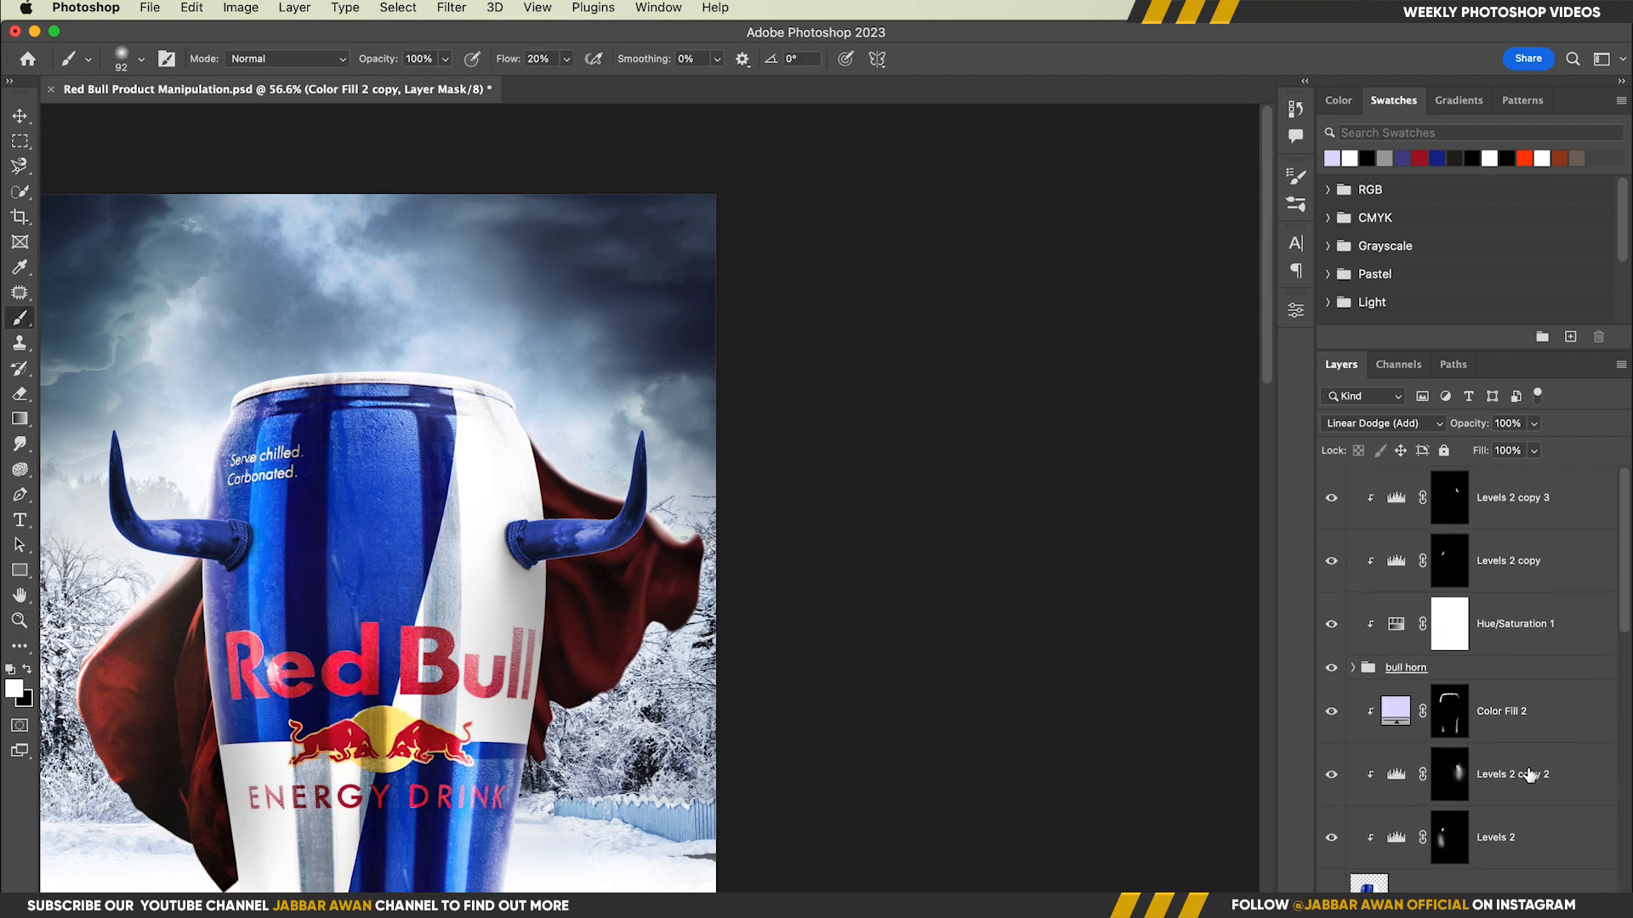
left_click_drag(1535, 721, 1399, 665)
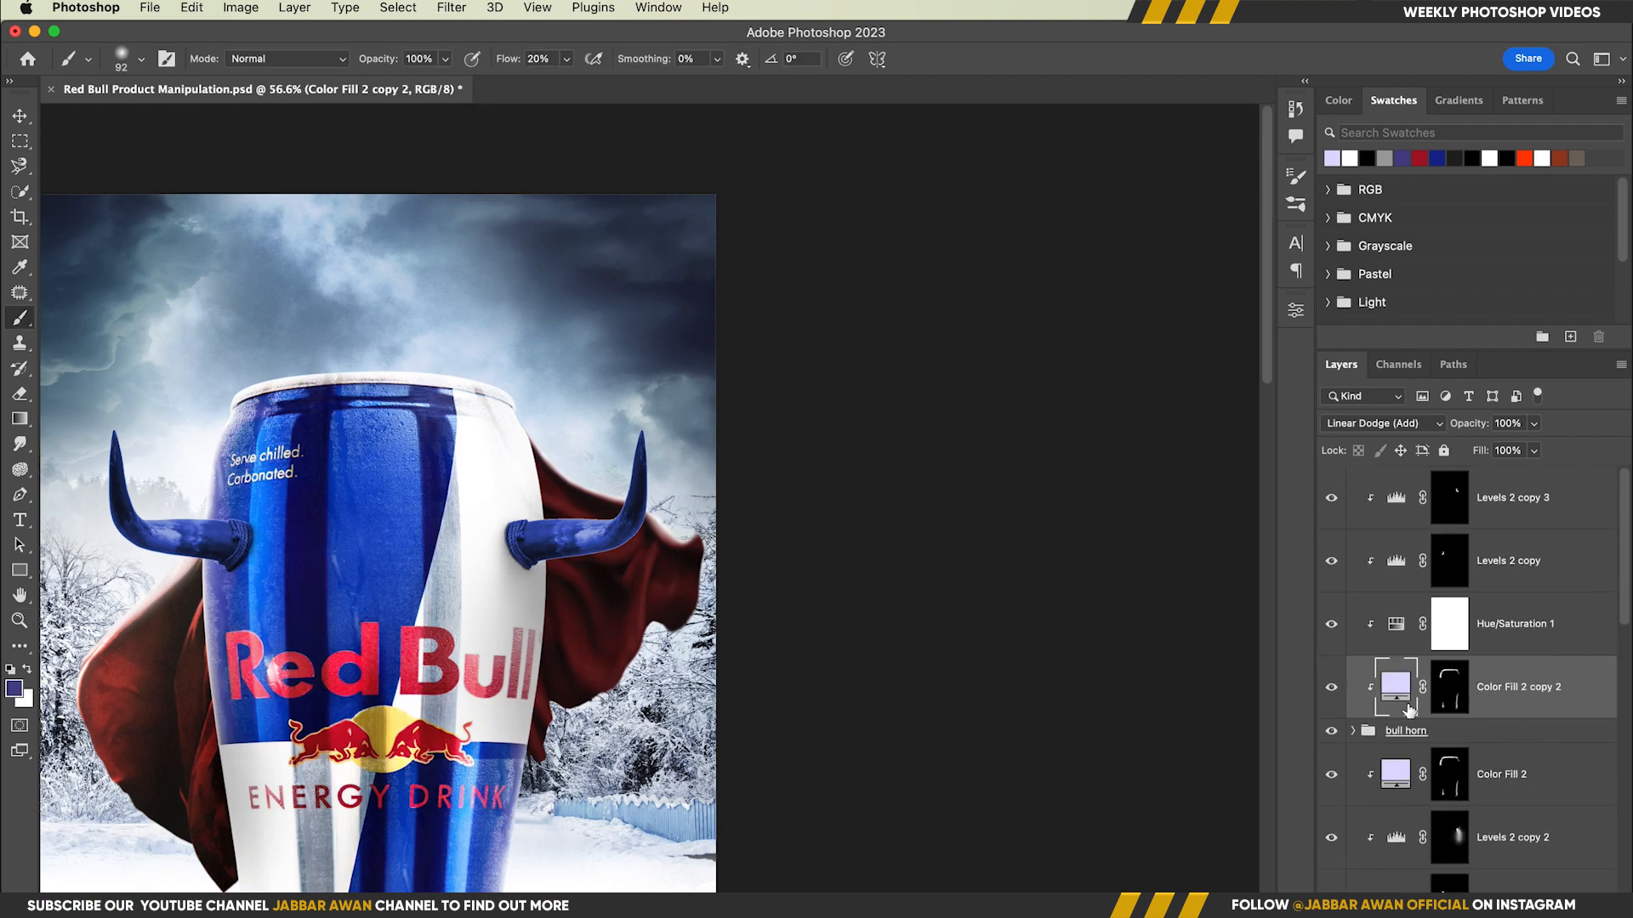
left_click(1399, 659, "alt")
left_click(1382, 593, "alt")
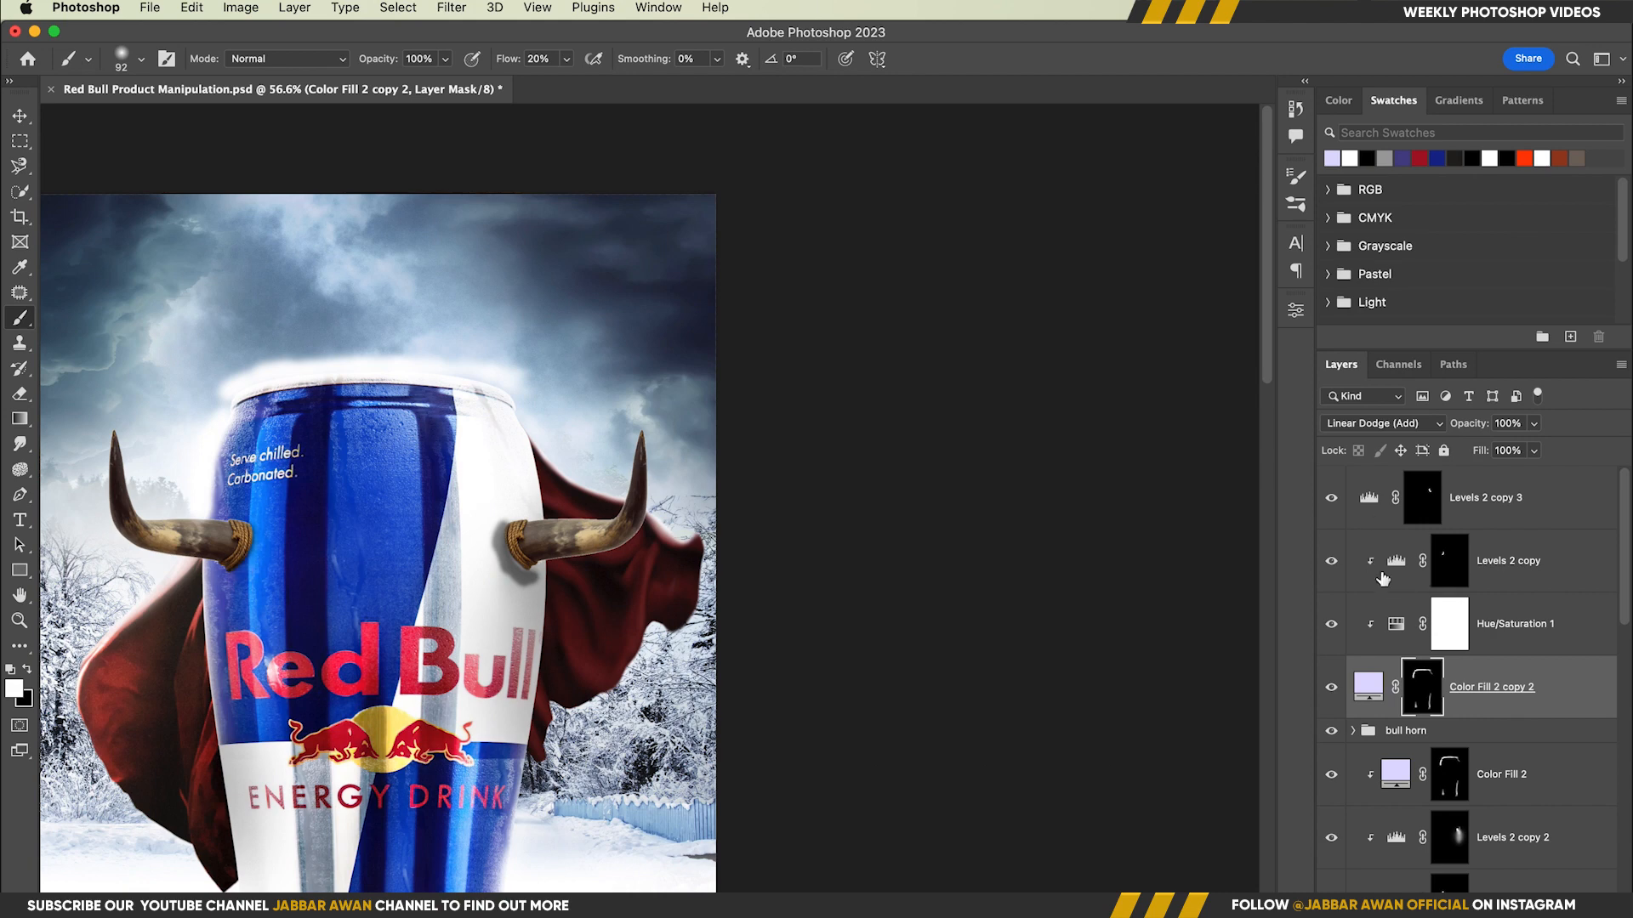
left_click(1381, 524, "alt")
Move Color Fill 2 copy 2 above Levels 2 copy 3 and clip it and the adjustments below to the bull horn group.
left_click_drag(1404, 695, 1488, 528)
left_click(1375, 527, "alt")
left_click(1383, 592, "alt")
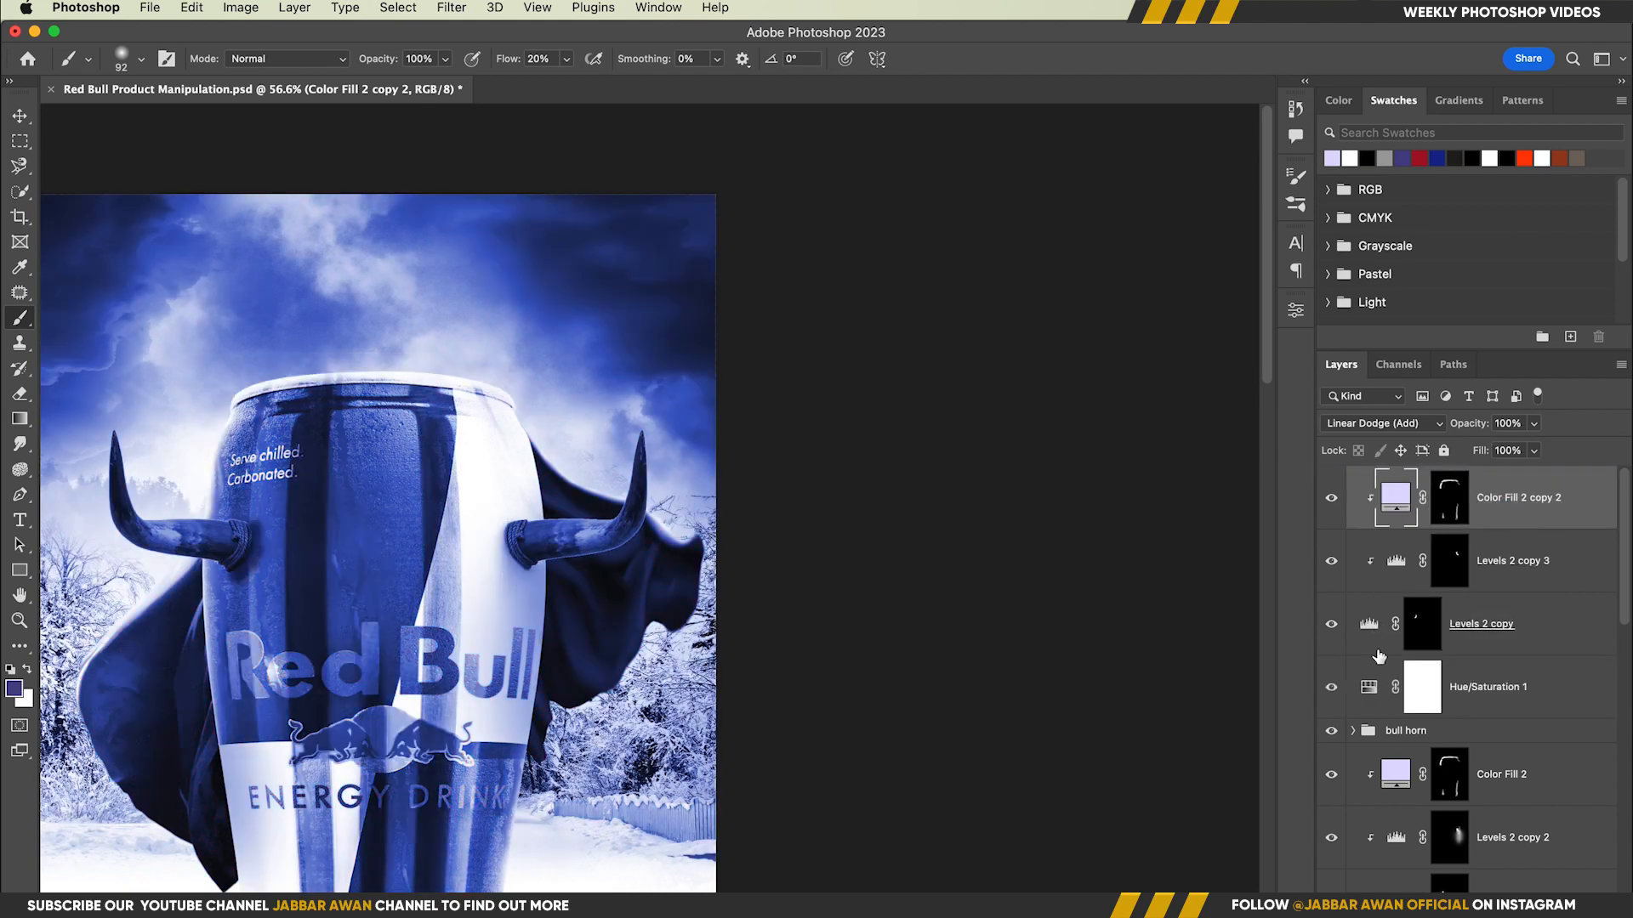
left_click(1385, 654, "alt")
left_click(1381, 719, "alt")
Fill the Color Fill 2 copy 2 mask with black.
left_click_drag(357, 523, 477, 547)
left_click(1443, 507, "shift")
left_click(1443, 507, "shift")
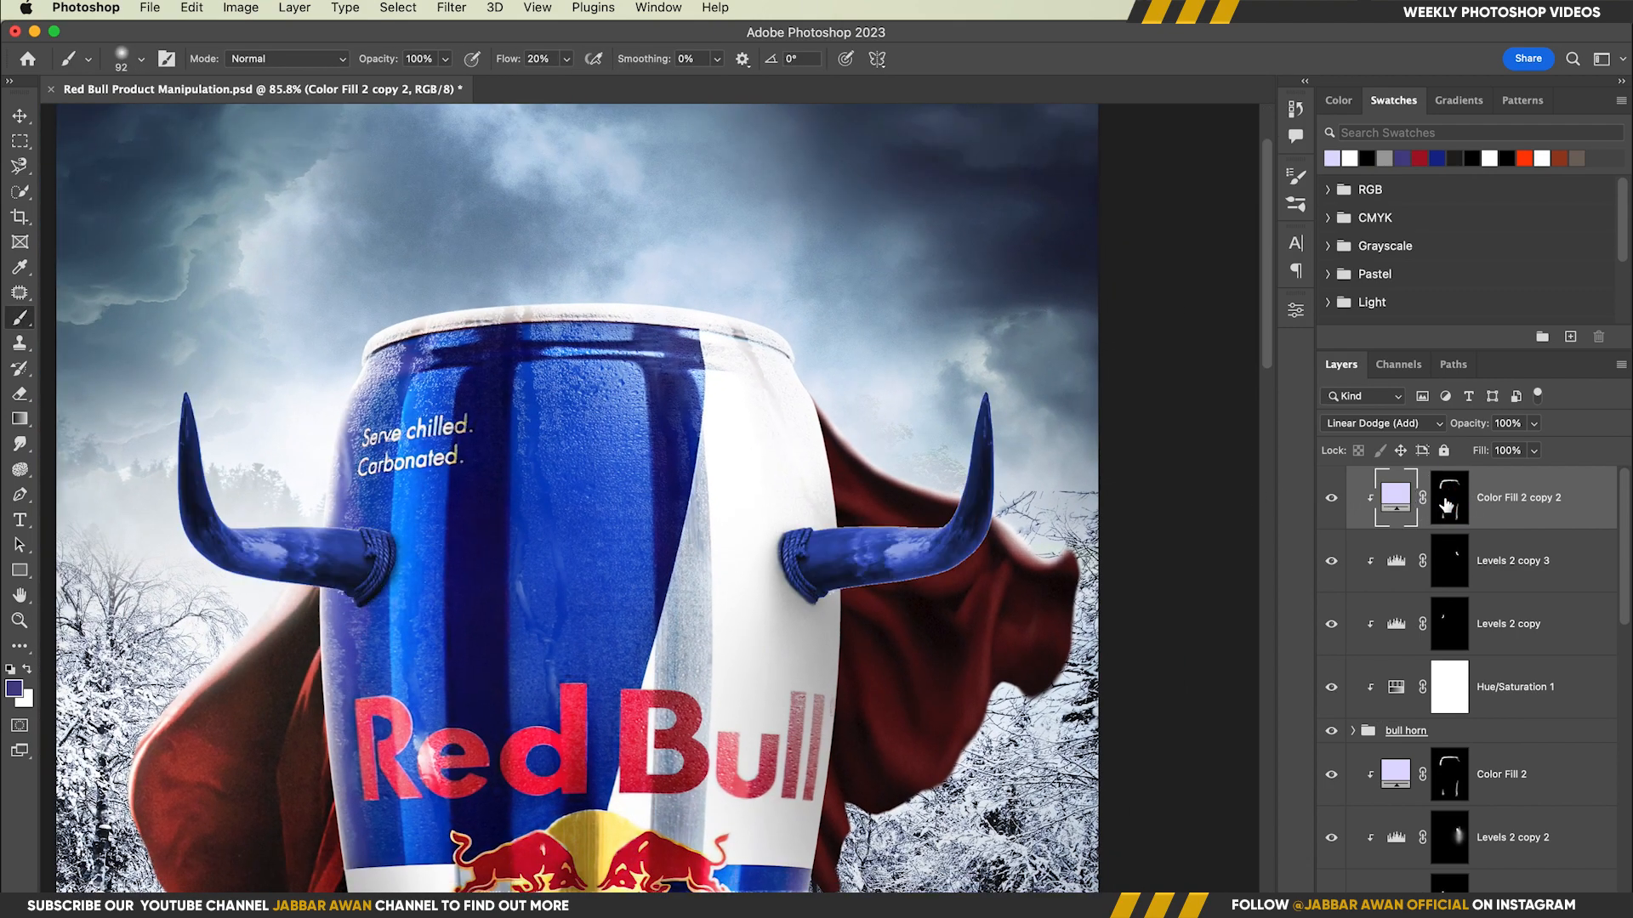
left_click(1446, 508)
key("super+BackSpace")
Paint a thin rim light along the left horn's inner and upper edge on the Color Fill 2 copy 2 mask, using a 17 px brush at 100% flow.
left_click_drag(182, 491, 280, 492)
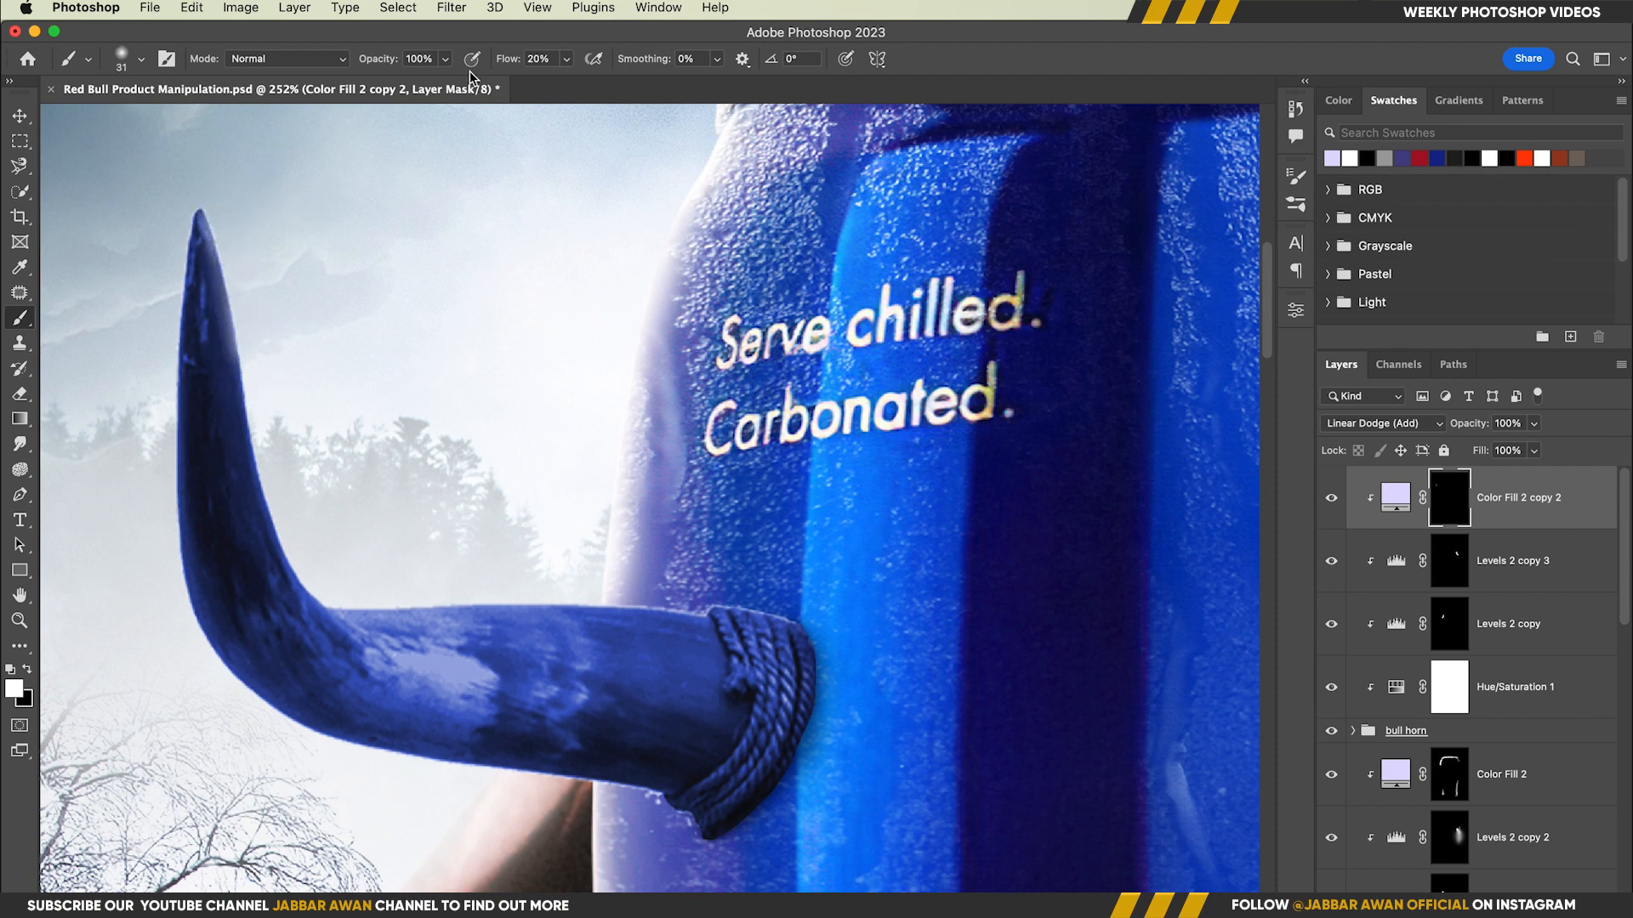
left_click_drag(505, 65, 579, 65)
left_click_drag(261, 222, 240, 222)
left_click_drag(203, 206, 205, 208)
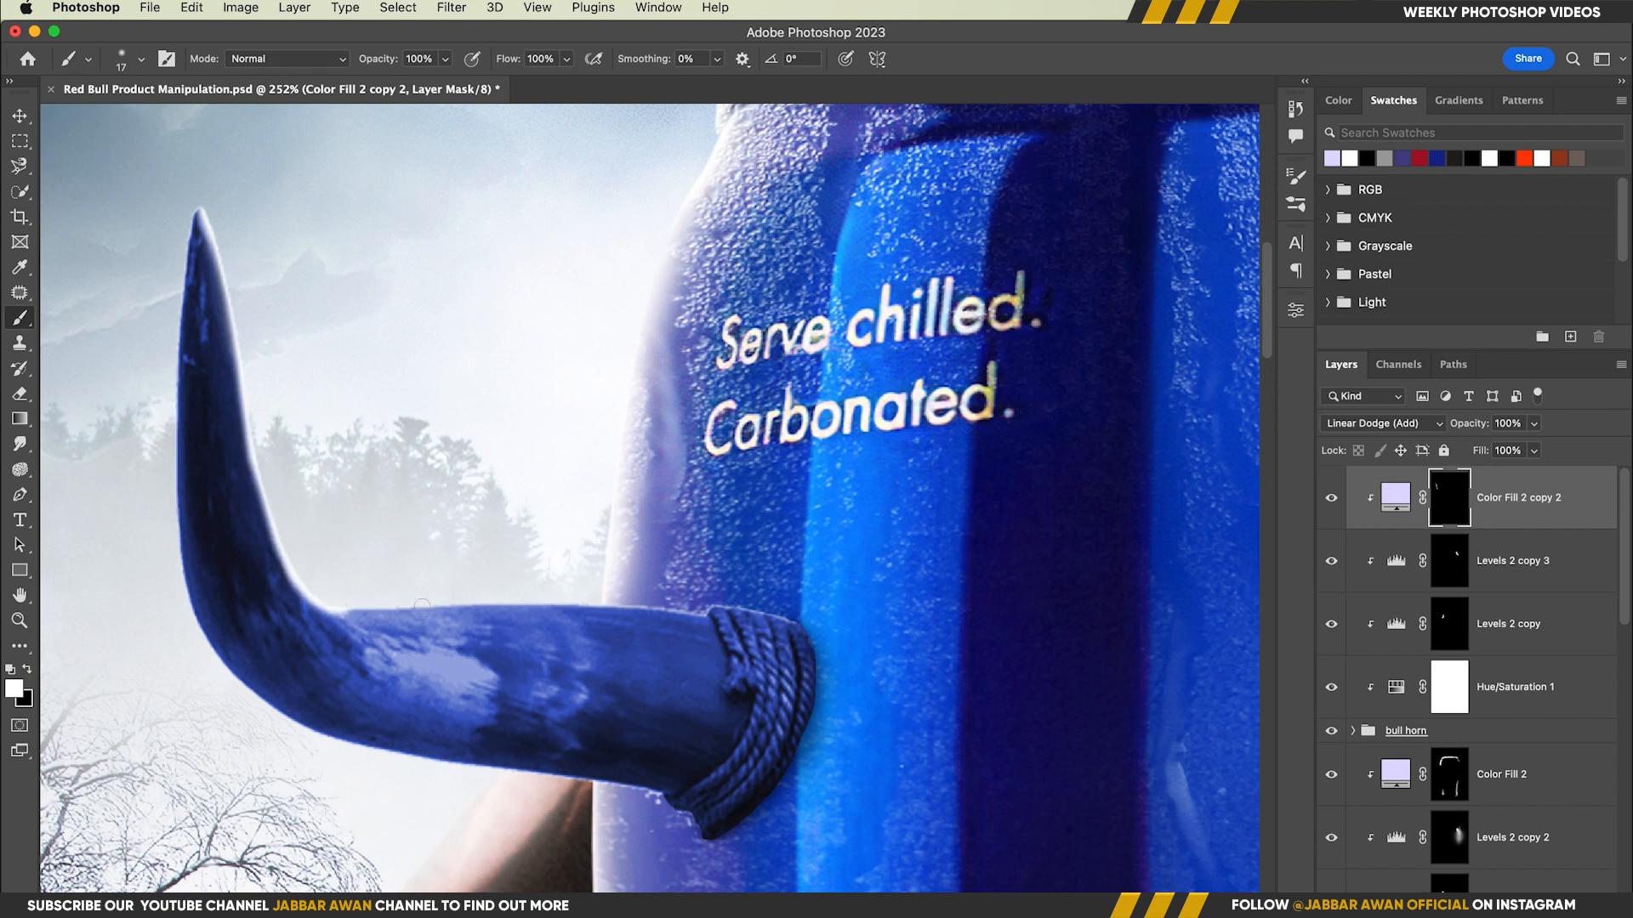
left_click_drag(432, 603, 497, 604)
mouse_move(399, 558)
left_mouse_down()
mouse_move(351, 559)
mouse_move(781, 578)
mouse_move(699, 659)
left_mouse_up()
key("x")
mouse_move(393, 586)
left_mouse_down()
mouse_move(529, 593)
mouse_move(417, 591)
mouse_move(662, 633)
mouse_move(614, 610)
left_mouse_up()
key("super+z")
key("x")
Paint a broad soft highlight over the left horn's upper side near the rope with a 262 px white brush at 38% flow.
mouse_move(568, 563)
left_mouse_down()
mouse_move(448, 550)
mouse_move(788, 558)
mouse_move(731, 560)
left_mouse_up()
left_click_drag(659, 584, 680, 566)
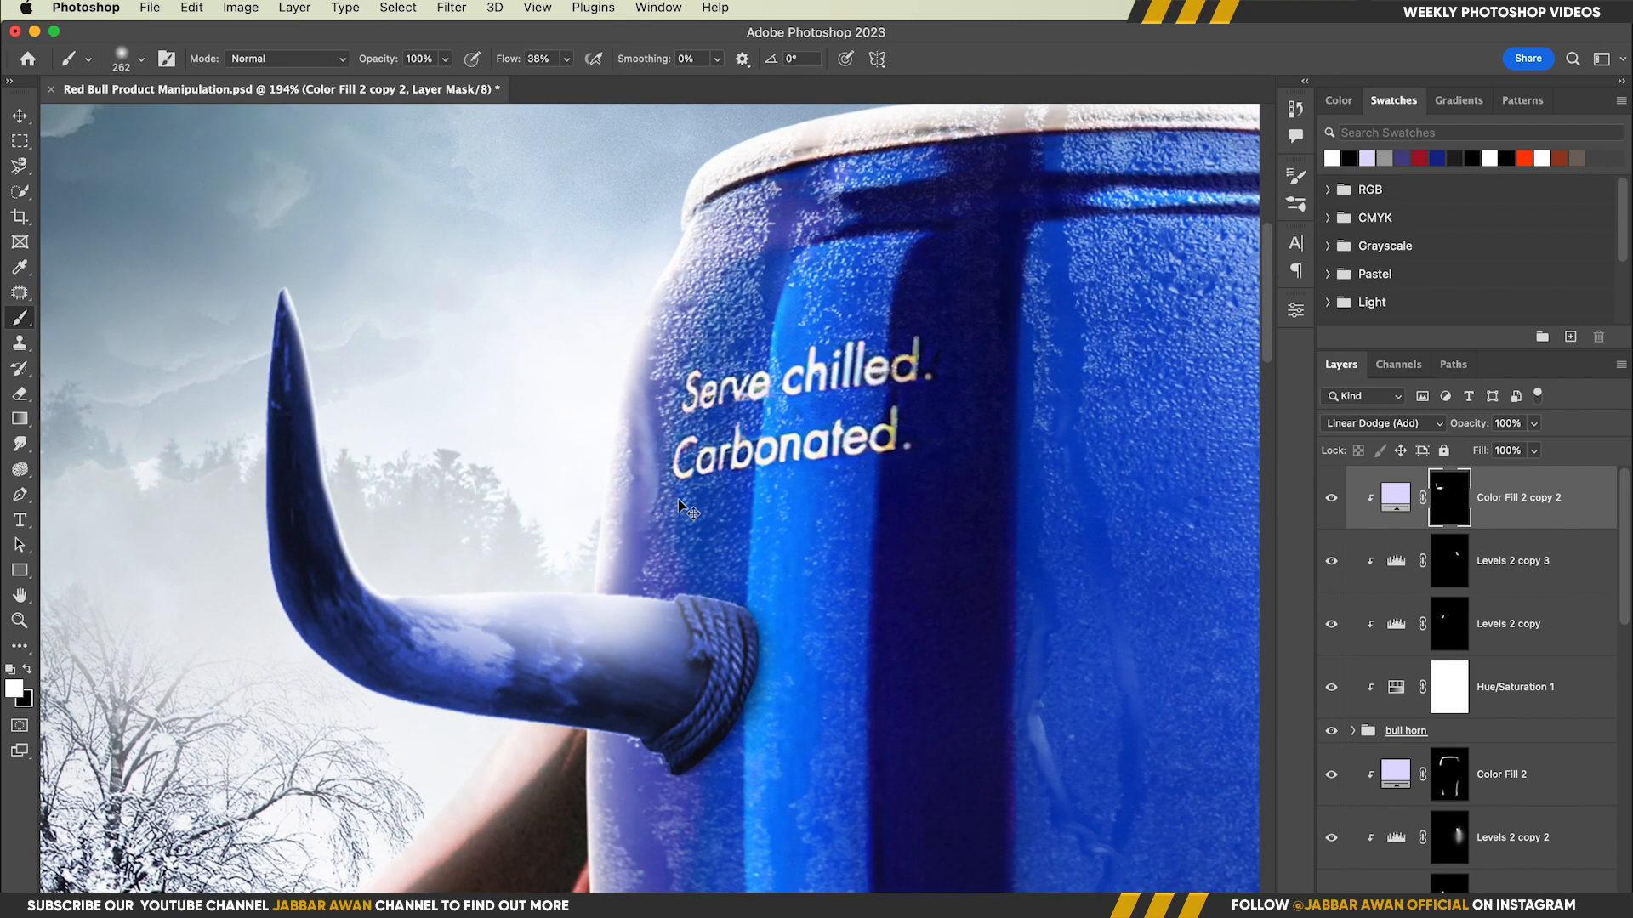
Paint a thin rim light along the left horn's outer edge and underside up to the rope with a 14 px brush at 100% flow.
left_click_drag(283, 430, 64, 422)
left_click_drag(295, 373, 468, 306)
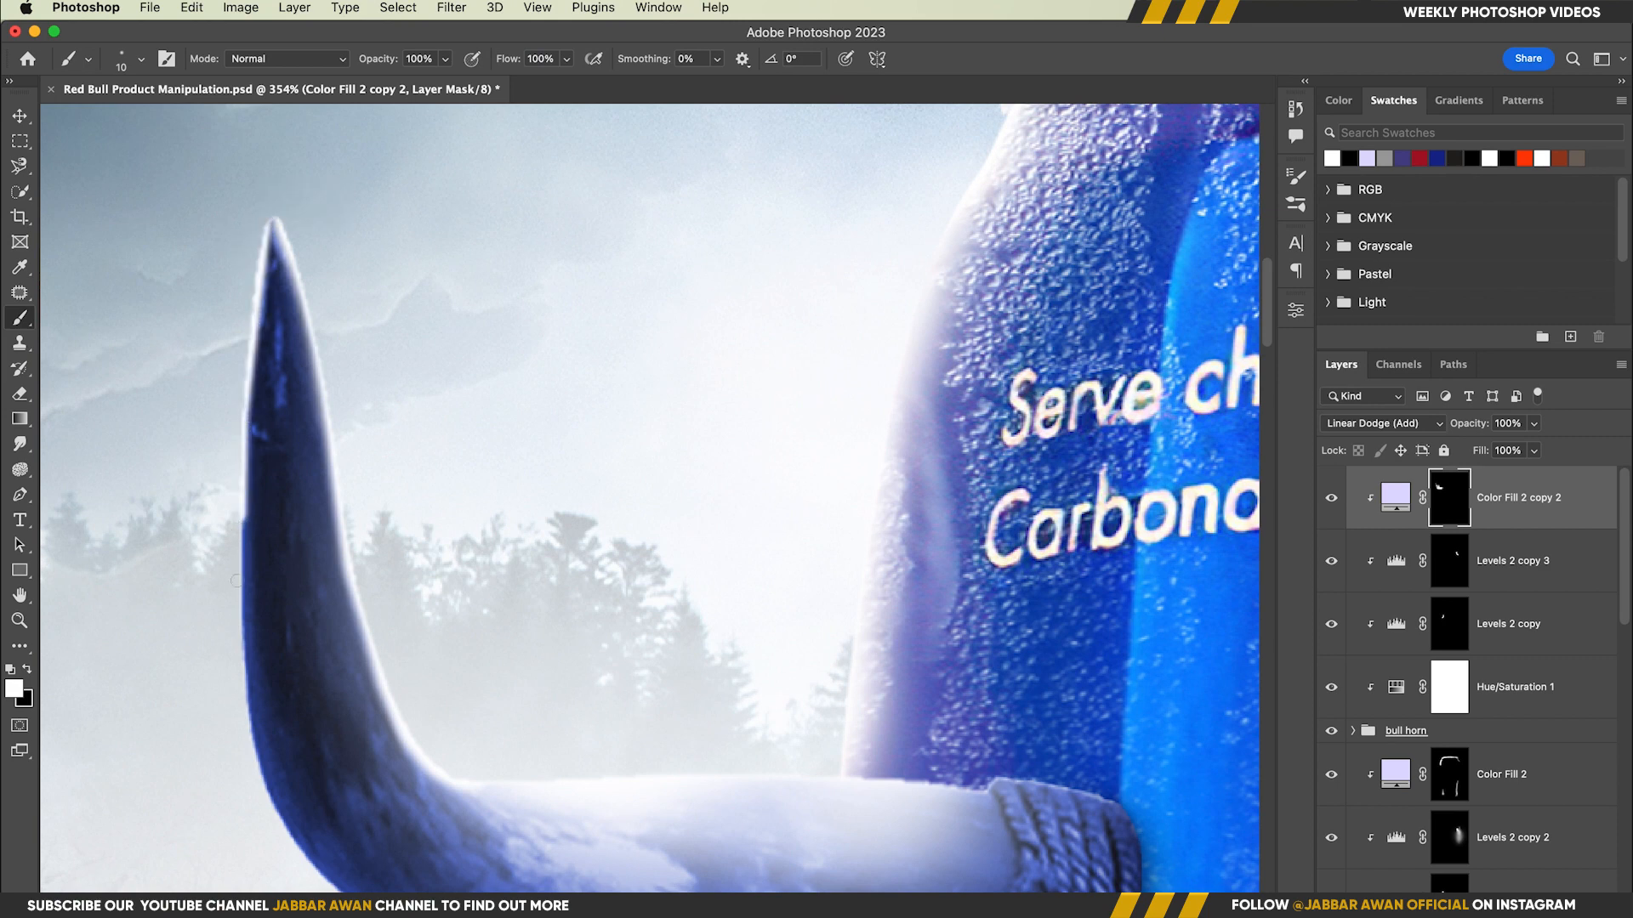
left_click_drag(237, 670, 244, 670)
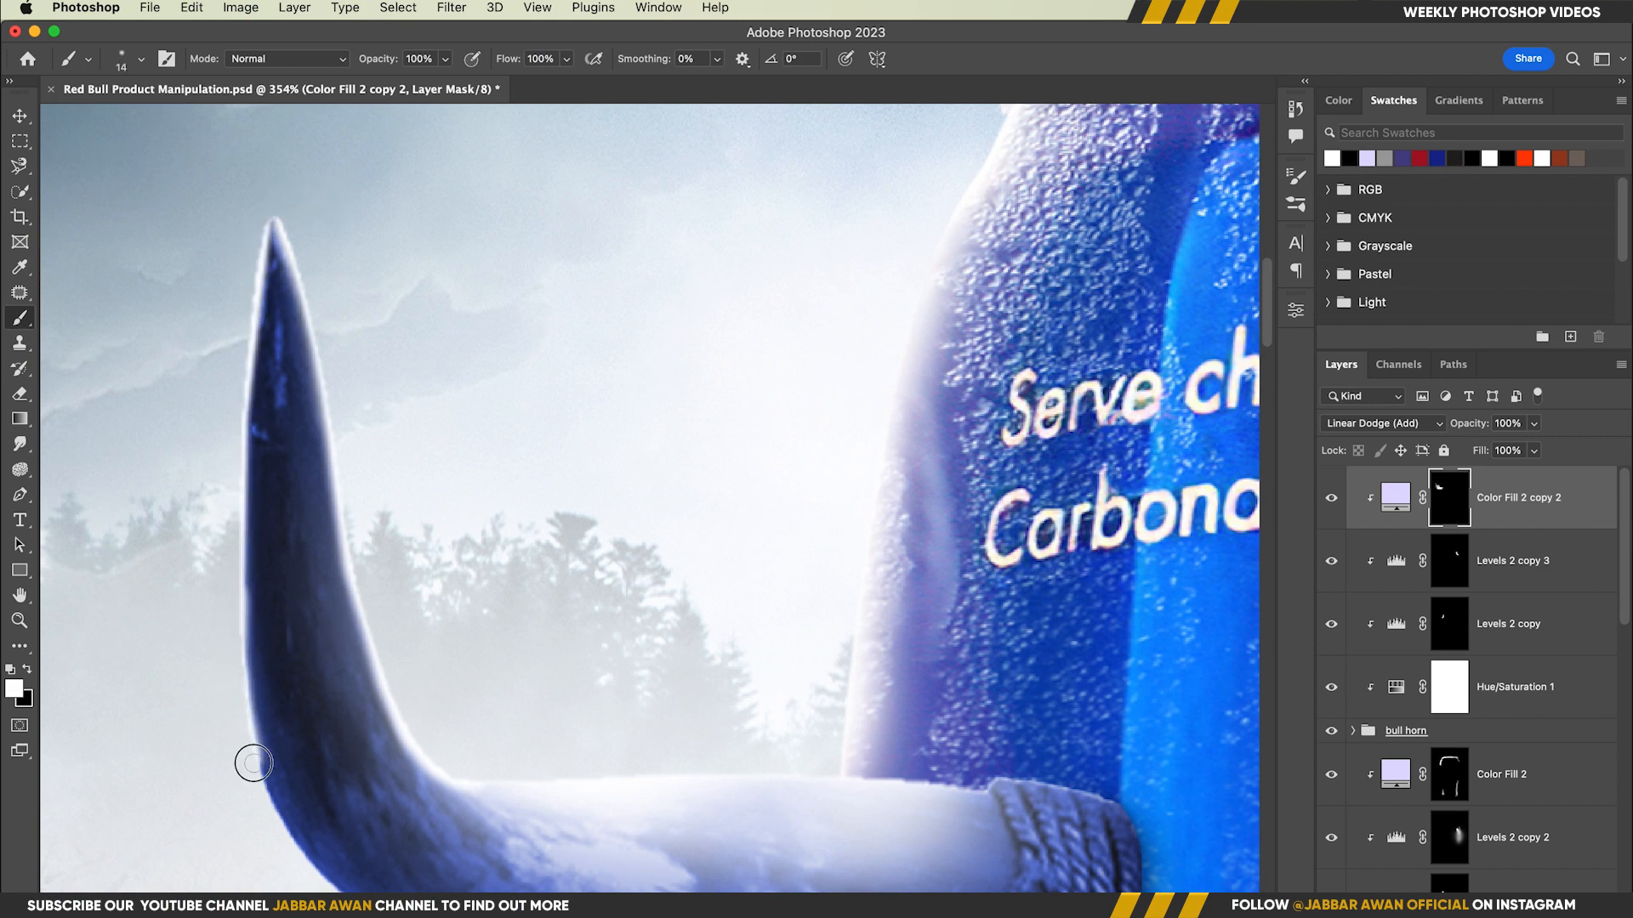
left_click_drag(425, 873, 302, 503)
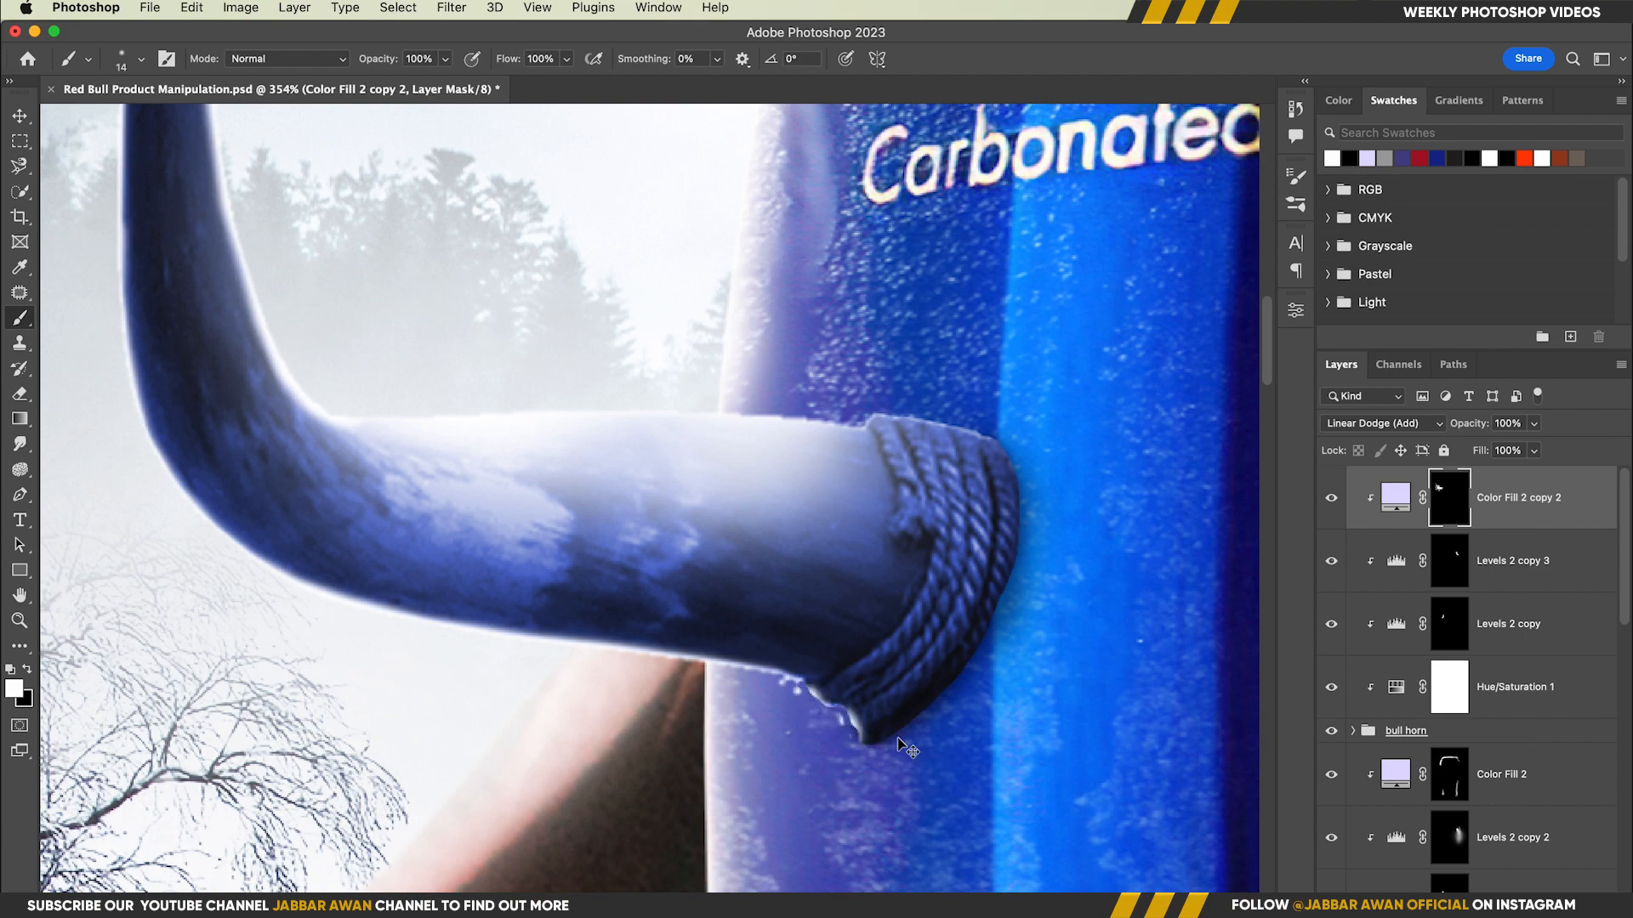
left_click_drag(885, 663, 774, 649)
left_click_drag(1050, 620, 491, 560)
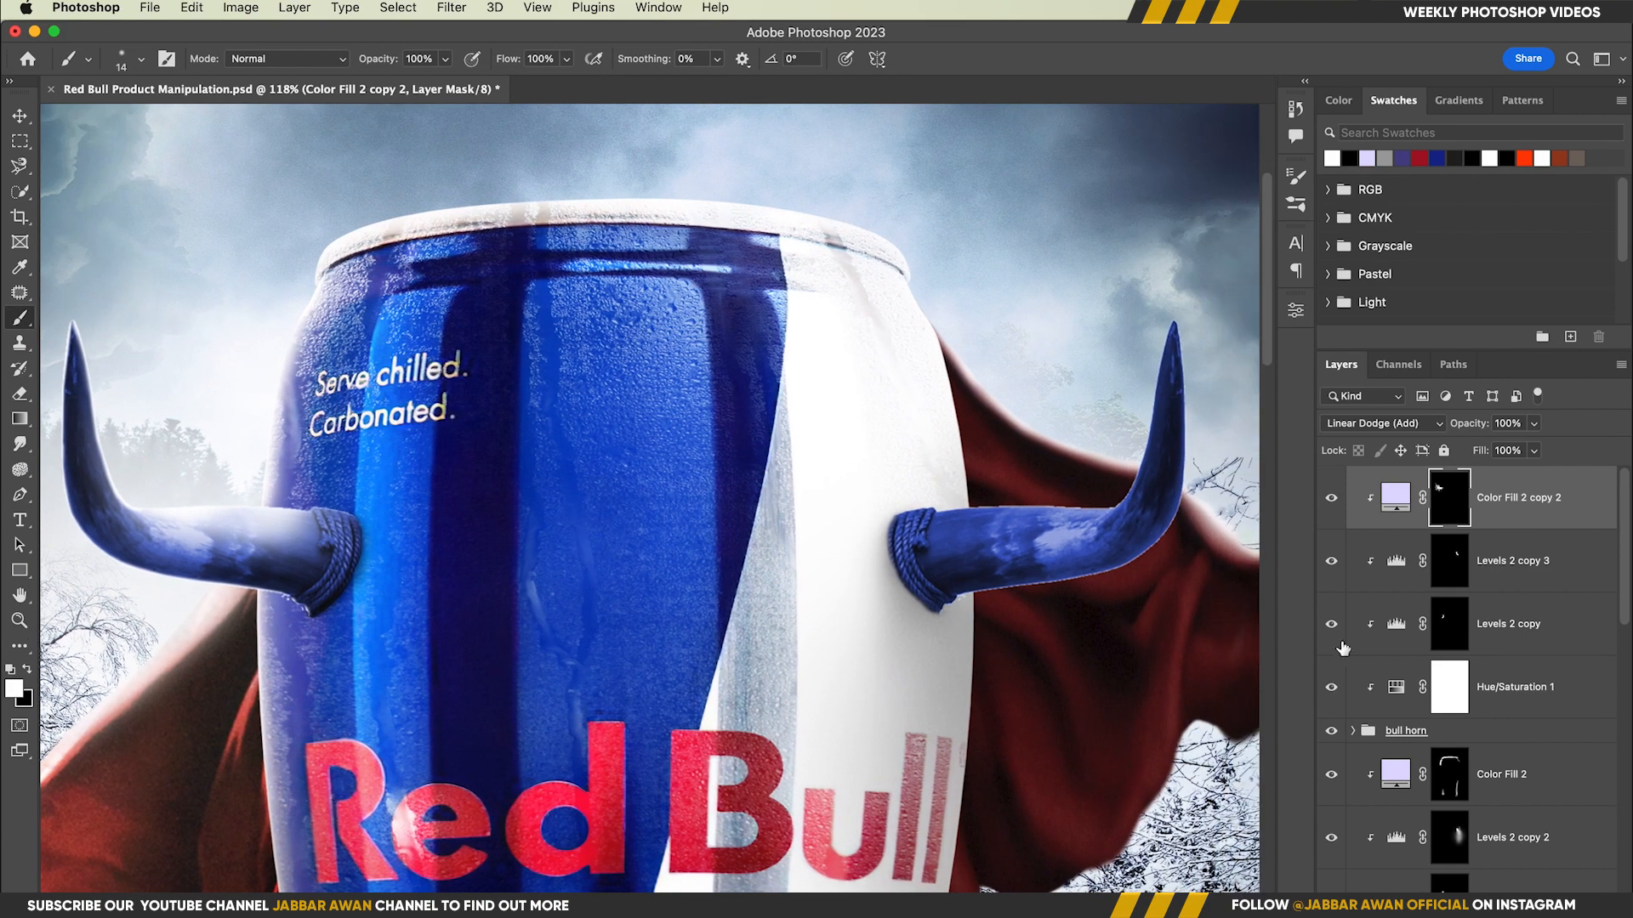
Duplicate the Color Fill 2 copy 2 layer, flip the copy horizontally and move its light onto the right horn.
key("ctrl+j")
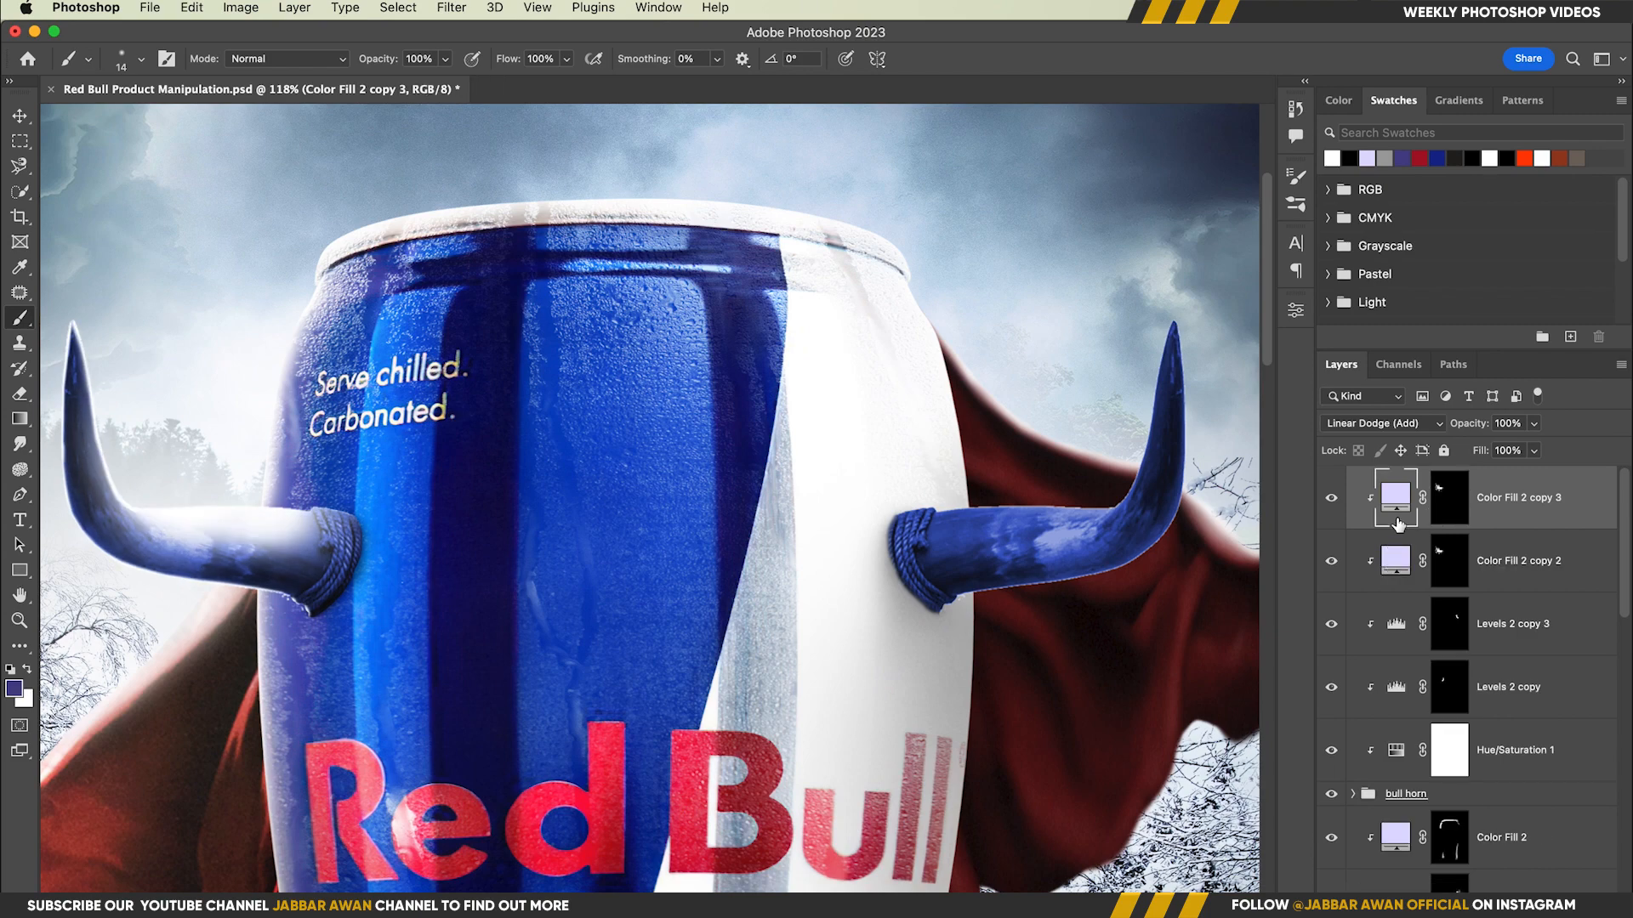
key("ctrl+t")
right_click(197, 435)
left_click(229, 880)
left_click_drag(221, 521, 1002, 525)
key("Return")
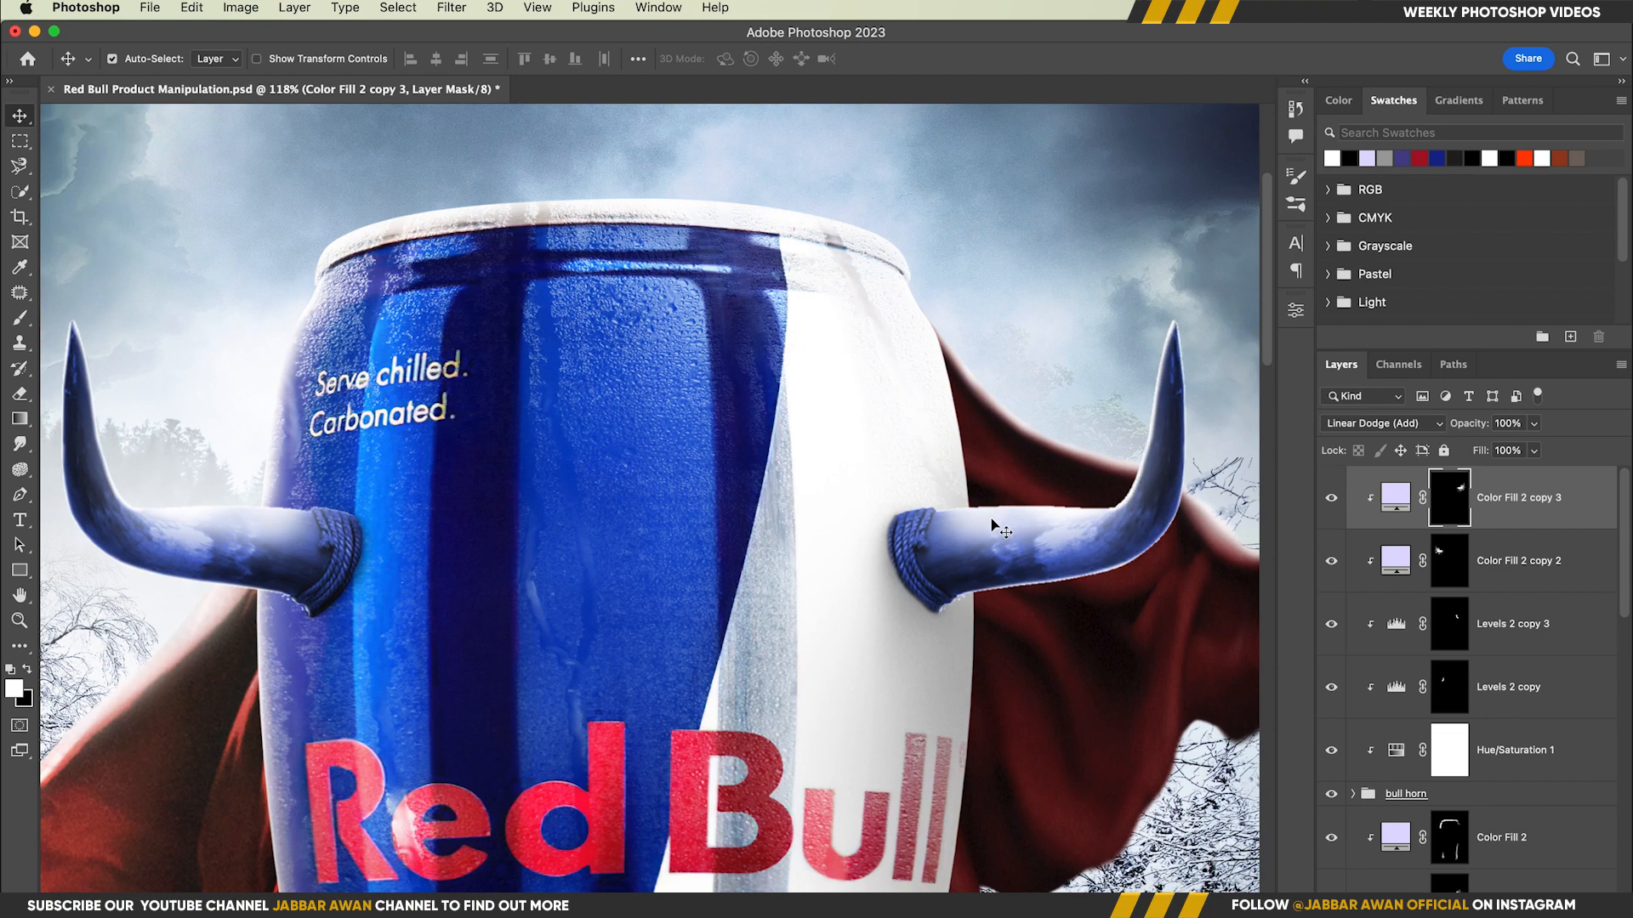
Stamp all visible layers into a new layer above Color Fill 2 copy 3 and convert it to a smart object.
scroll(802, 463, "down", 6)
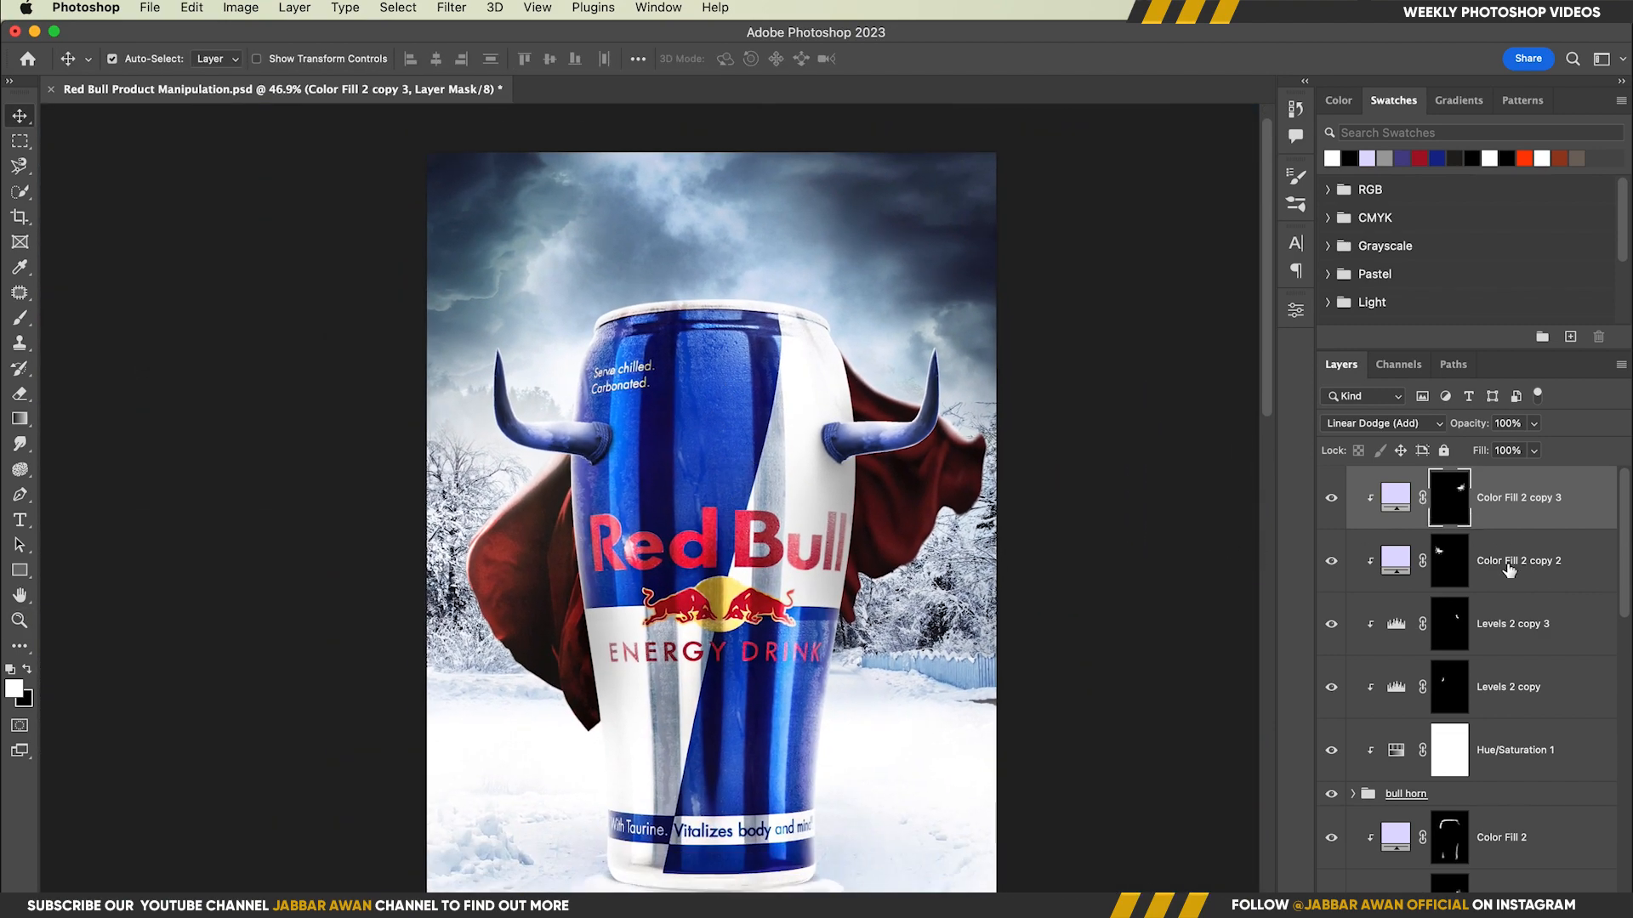
scroll(1509, 569, "down", 1)
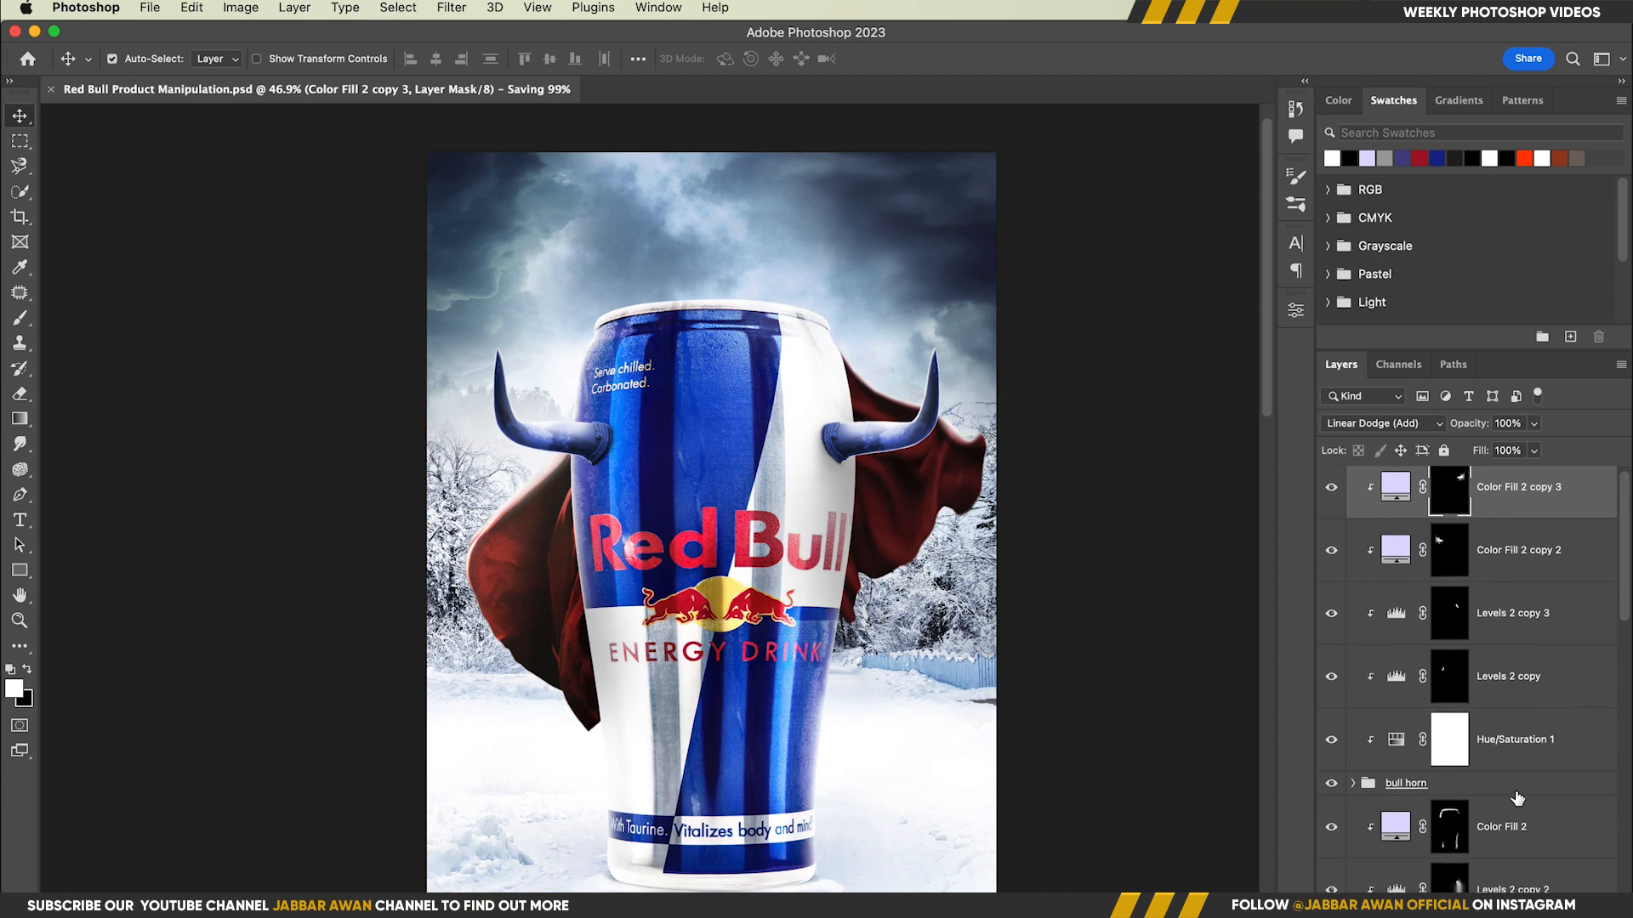
scroll(1530, 638, "up", 1)
left_click(1562, 498)
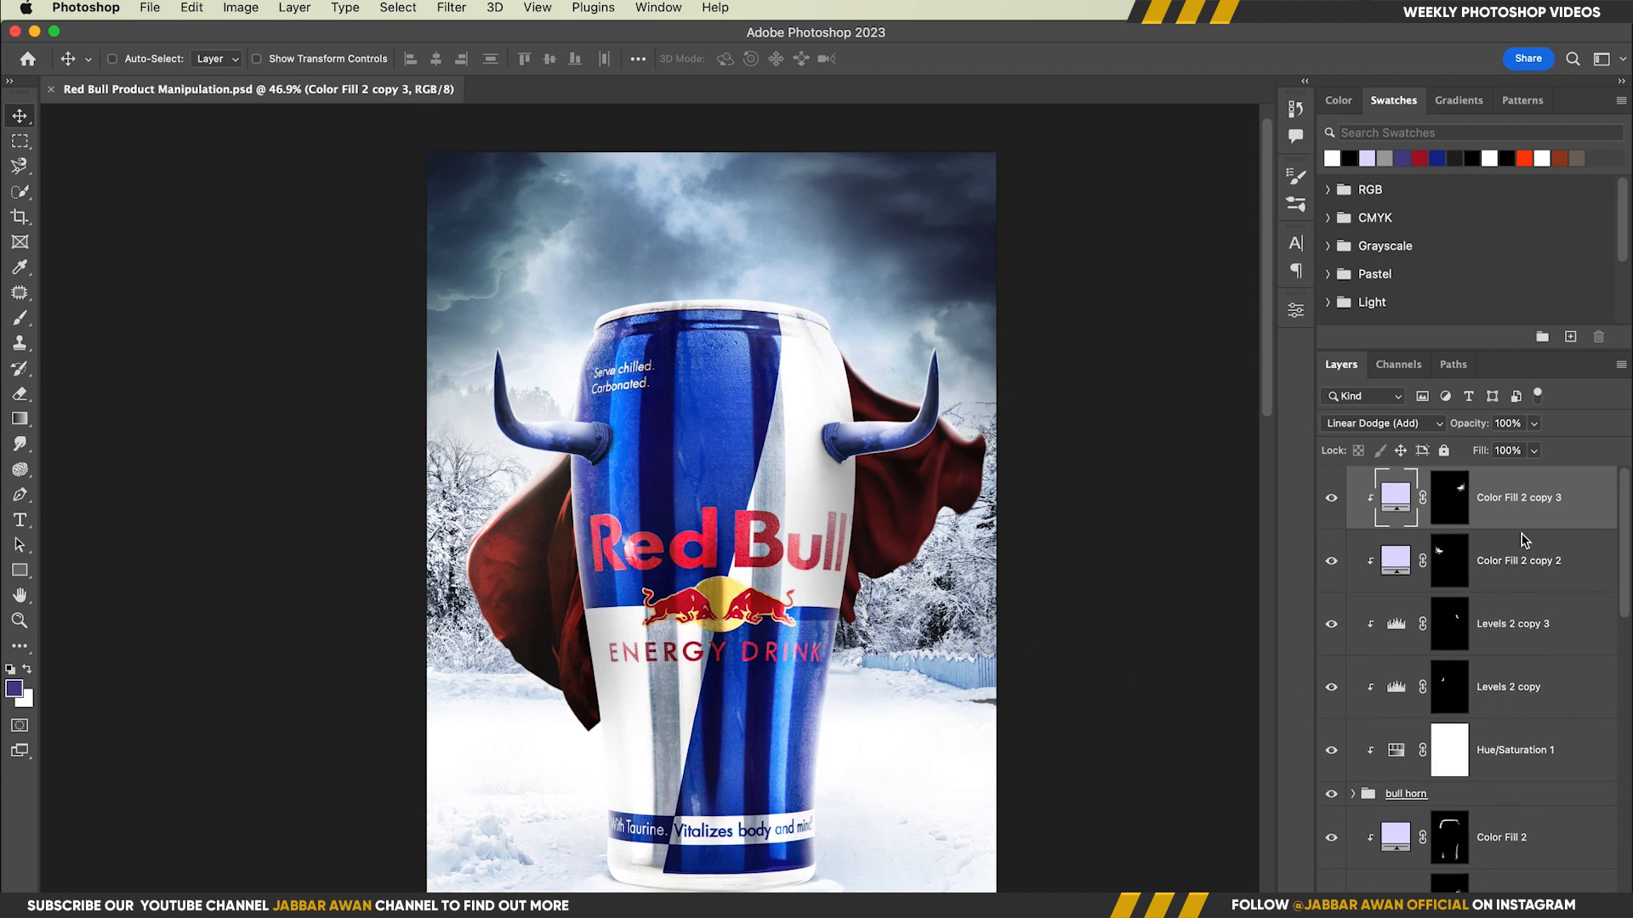
key("alt+shift+super+e")
right_click(1515, 509)
left_click(1377, 428)
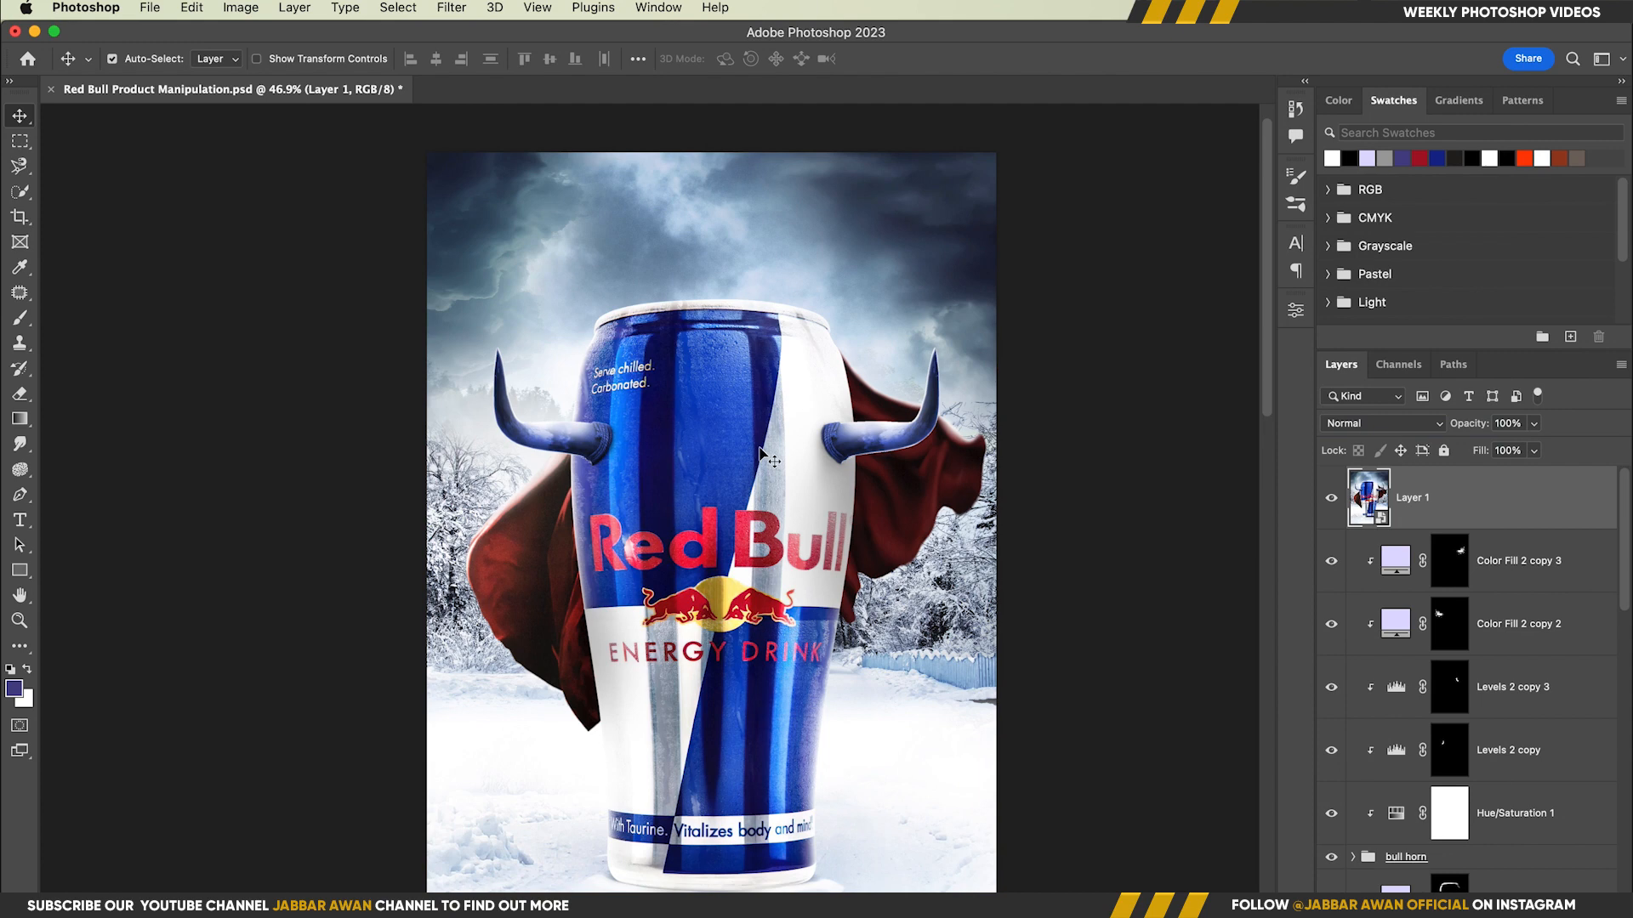
Apply the Camera Raw Filter to Layer 1 and cool its white balance, setting Temperature to -21 and adjusting Tint.
left_click(448, 8)
left_click(527, 153)
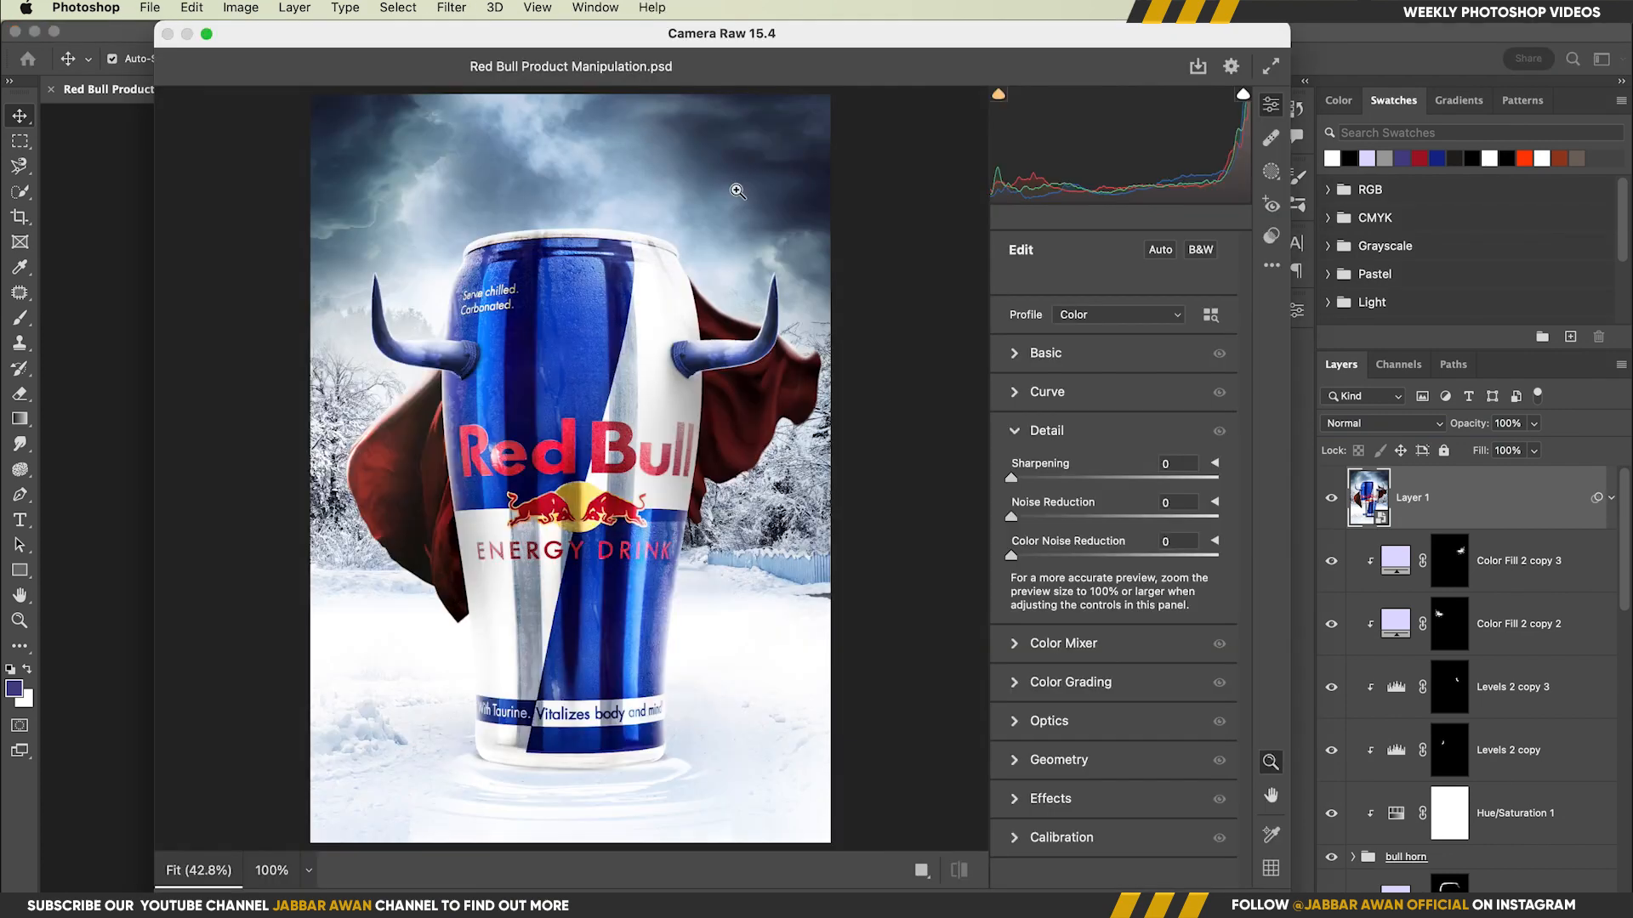
left_click(1046, 352)
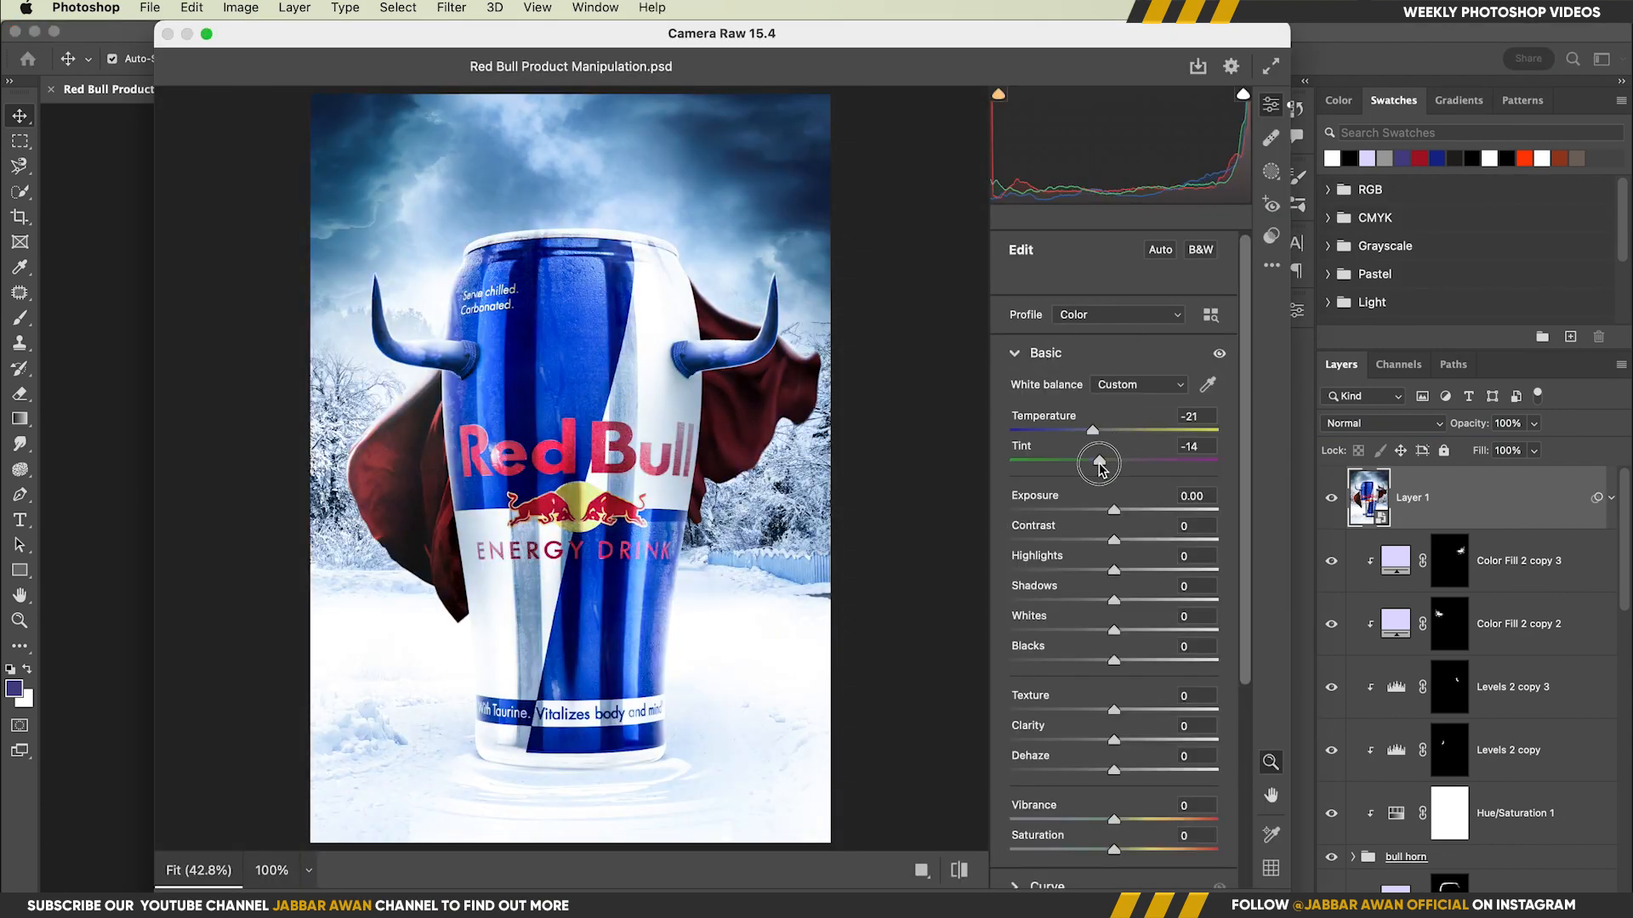
Adjust the Camera Raw detail and color grading settings, and add effects with Grain 13 and a slight negative vignette.
left_click(1045, 353)
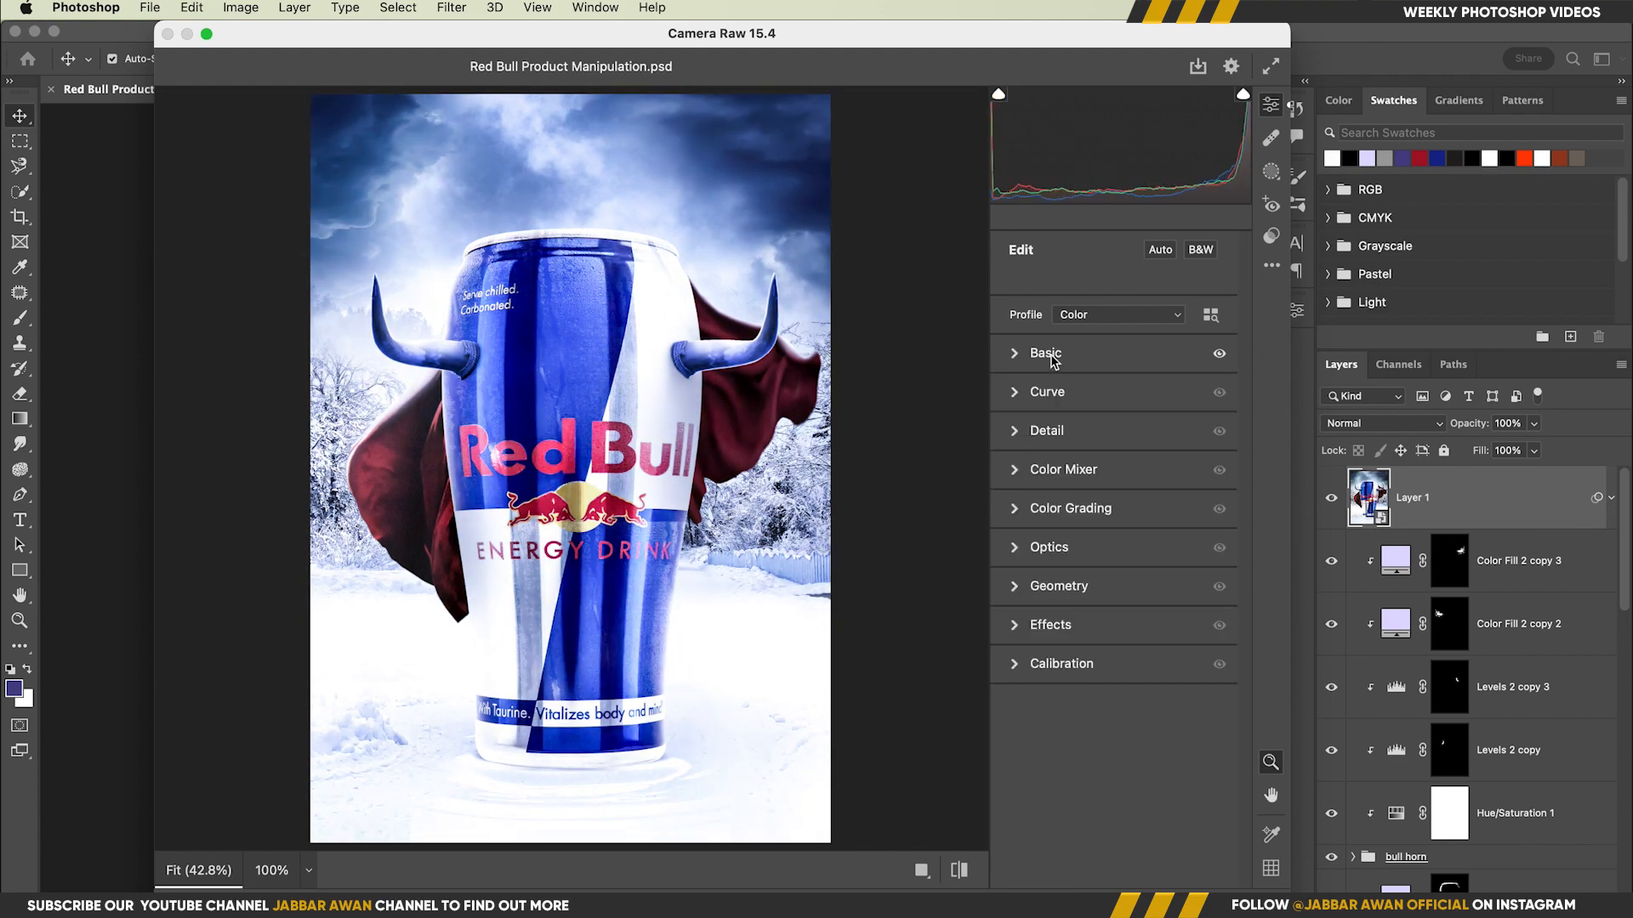
left_click(1045, 430)
left_click(1071, 682)
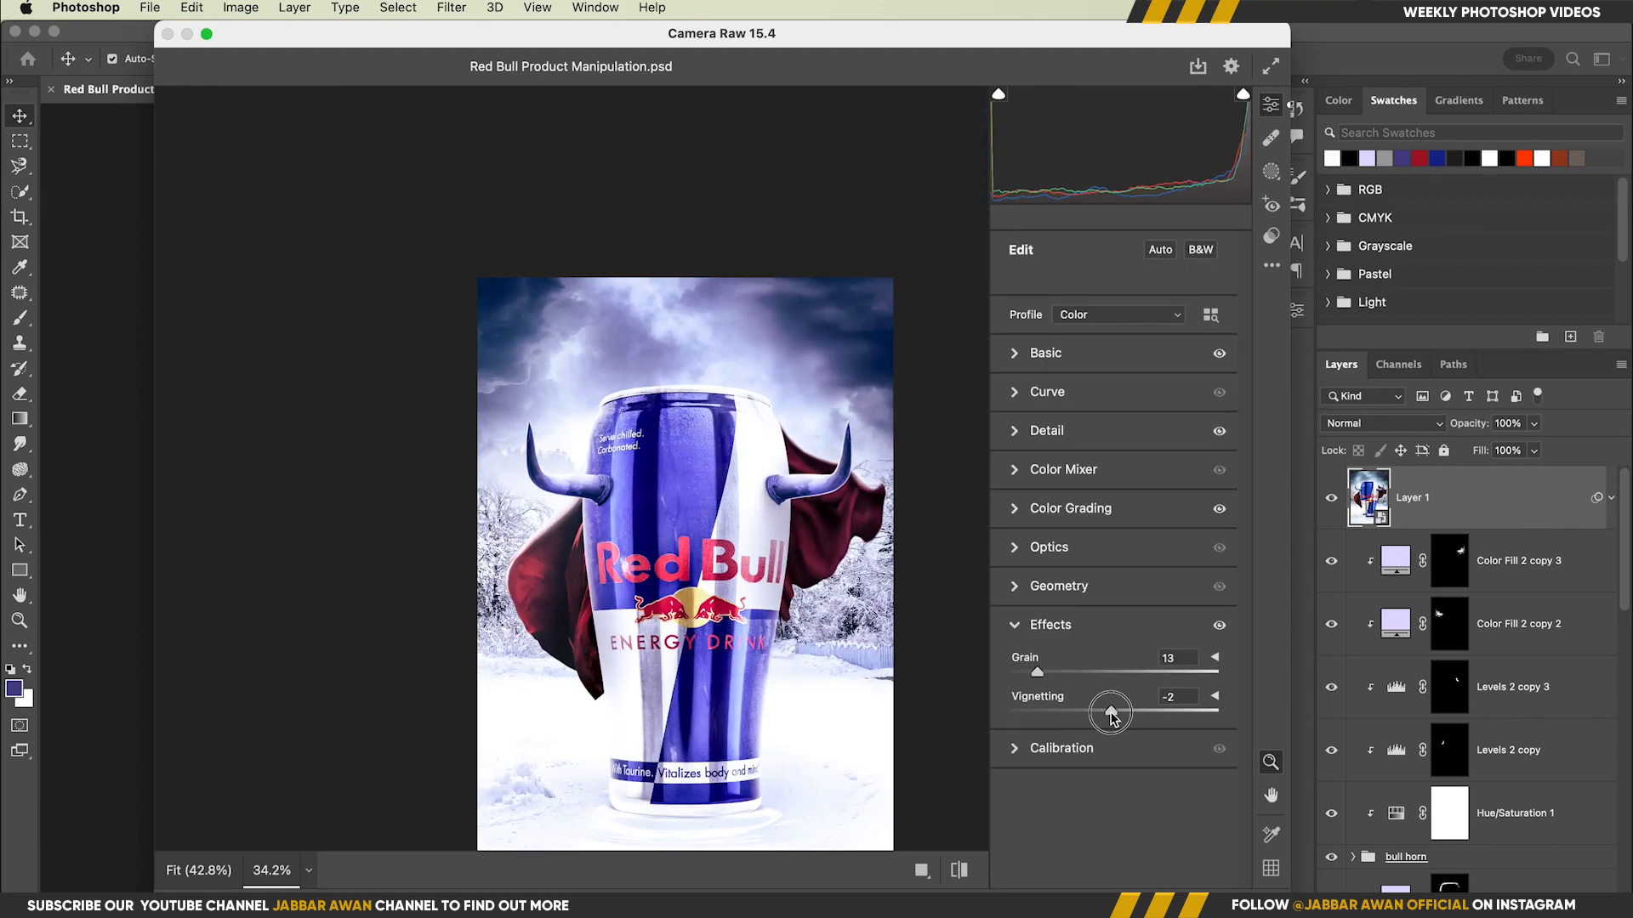
Shift the Color Mixer hues of the aquas and purples upward and of the yellows downward.
left_click(1062, 469)
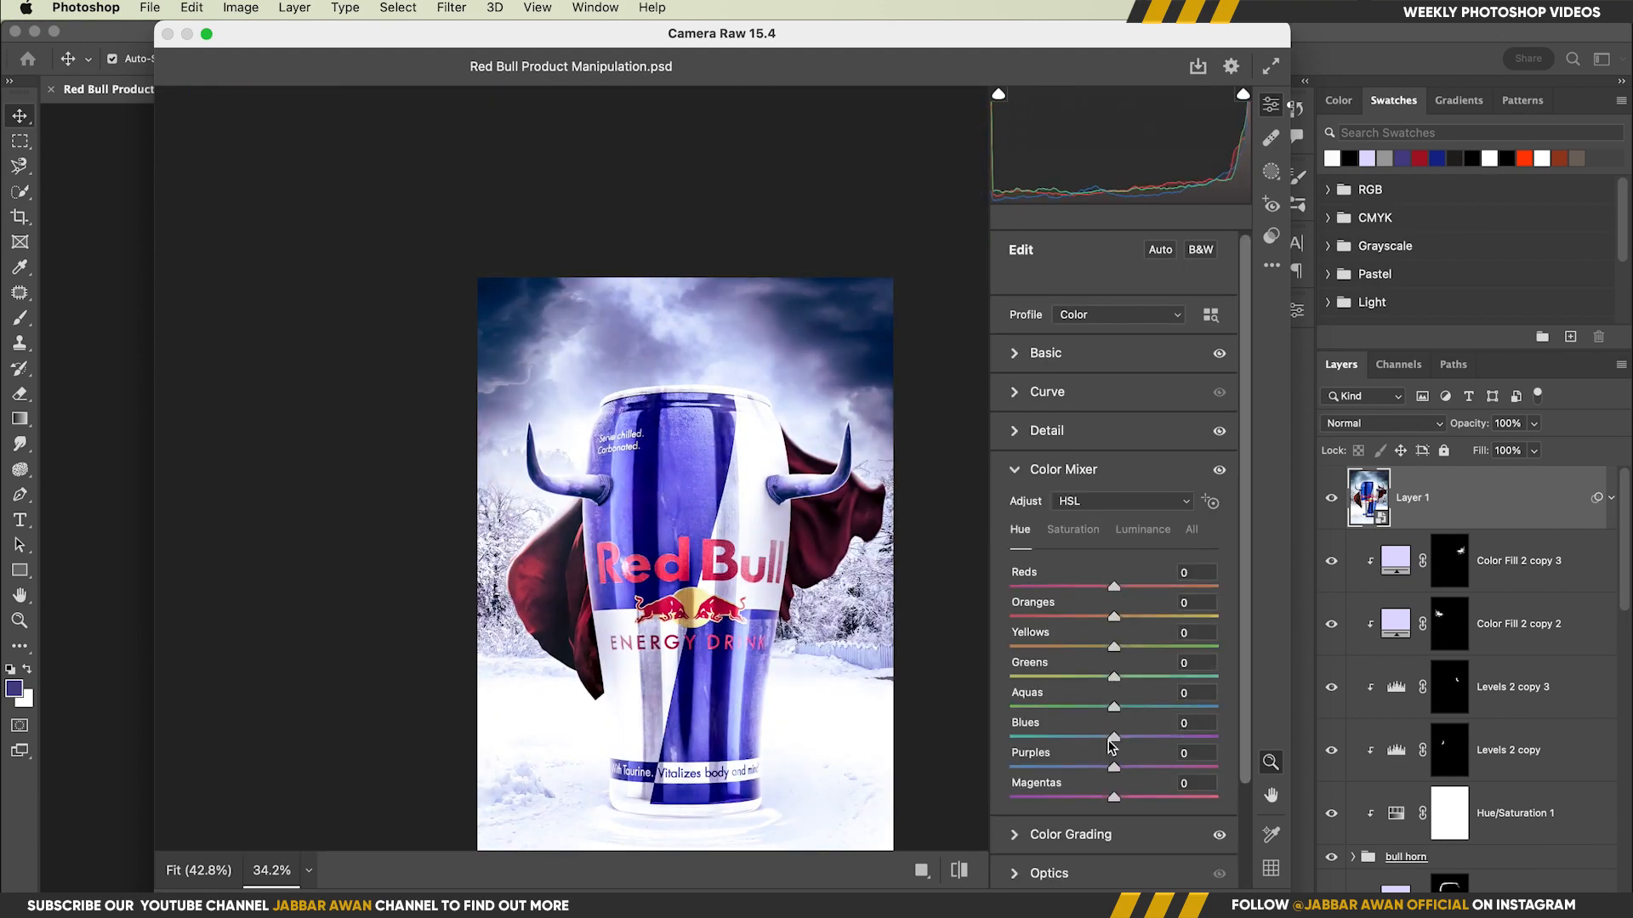
mouse_move(1113, 707)
left_mouse_down()
mouse_move(1034, 707)
mouse_move(1118, 713)
left_mouse_up()
left_click_drag(1113, 767, 1140, 767)
left_click_drag(1114, 647, 1060, 653)
Set the Color Mixer saturation of the blues to +6 and of the reds to -21.
left_click(1073, 529)
left_click_drag(1114, 737, 1119, 740)
left_click_drag(1114, 587, 1095, 598)
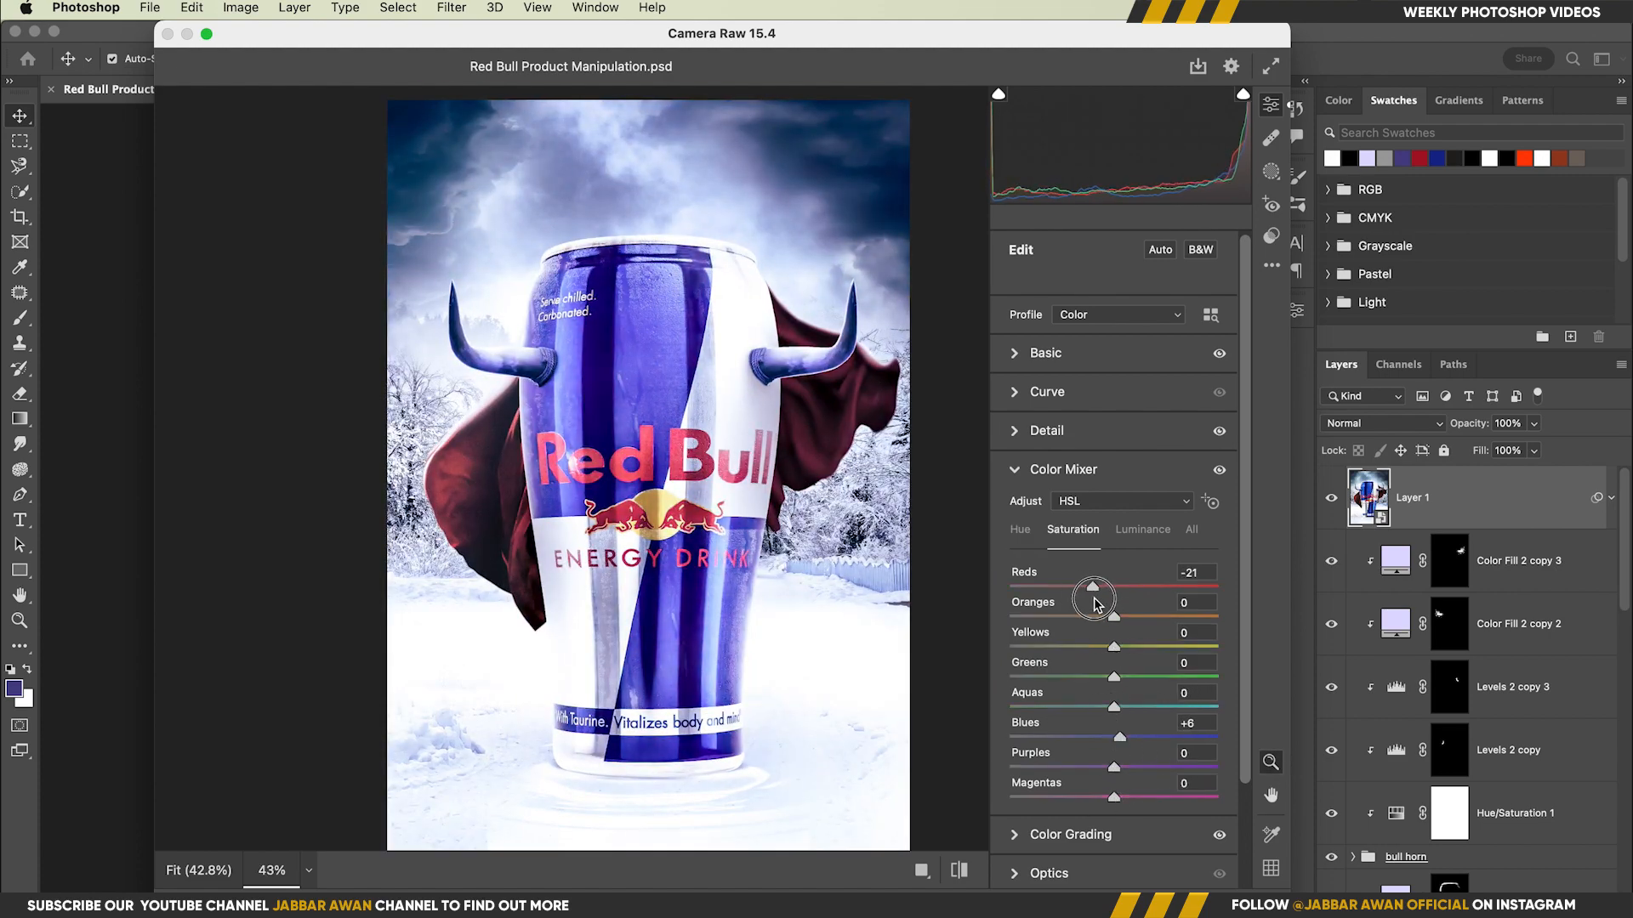